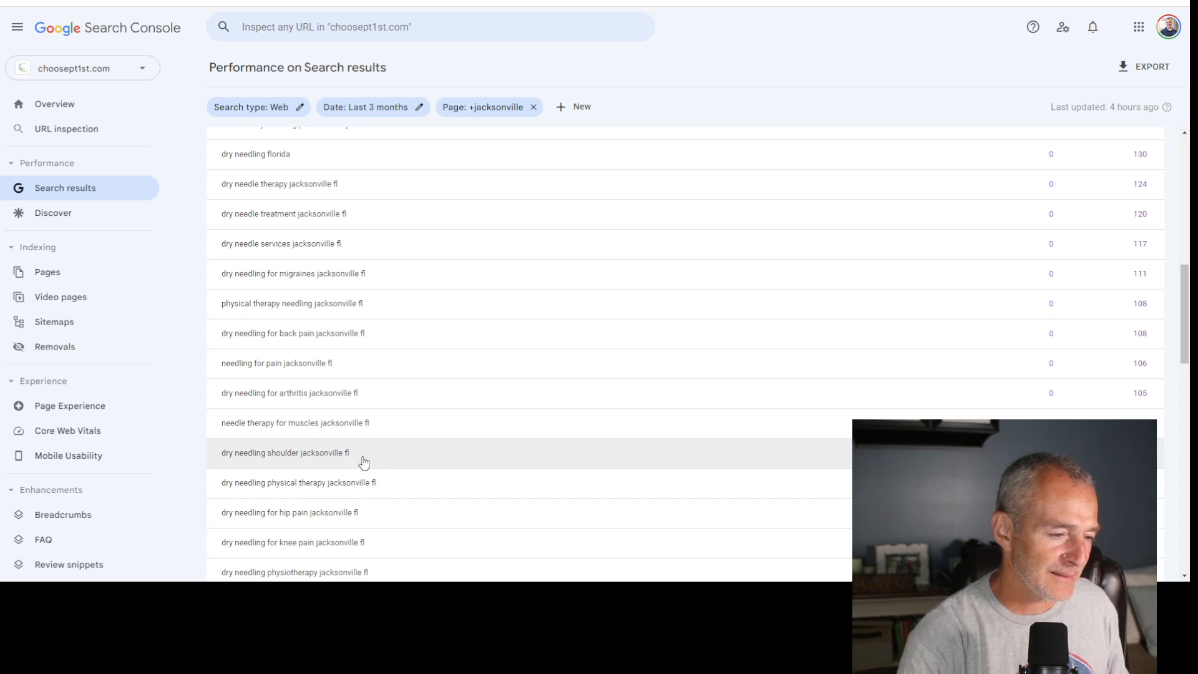
- Copy the query "dry needling for hip pain jacksonville fl" from the search performance query list
{"action": "left_click_drag", "start_coordinate": [349, 453], "coordinate": [221, 456]}
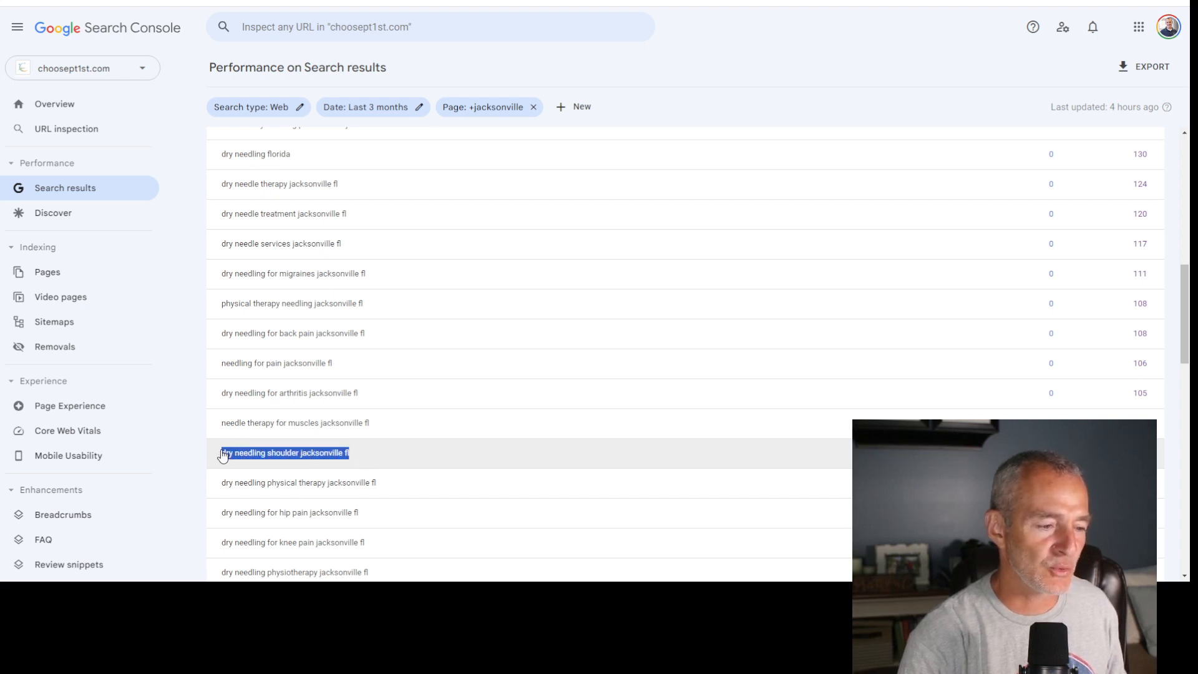
{"action": "scroll", "coordinate": [471, 459], "scroll_direction": "down", "scroll_amount": 1}
{"action": "scroll", "coordinate": [471, 459], "scroll_direction": "down", "scroll_amount": 3}
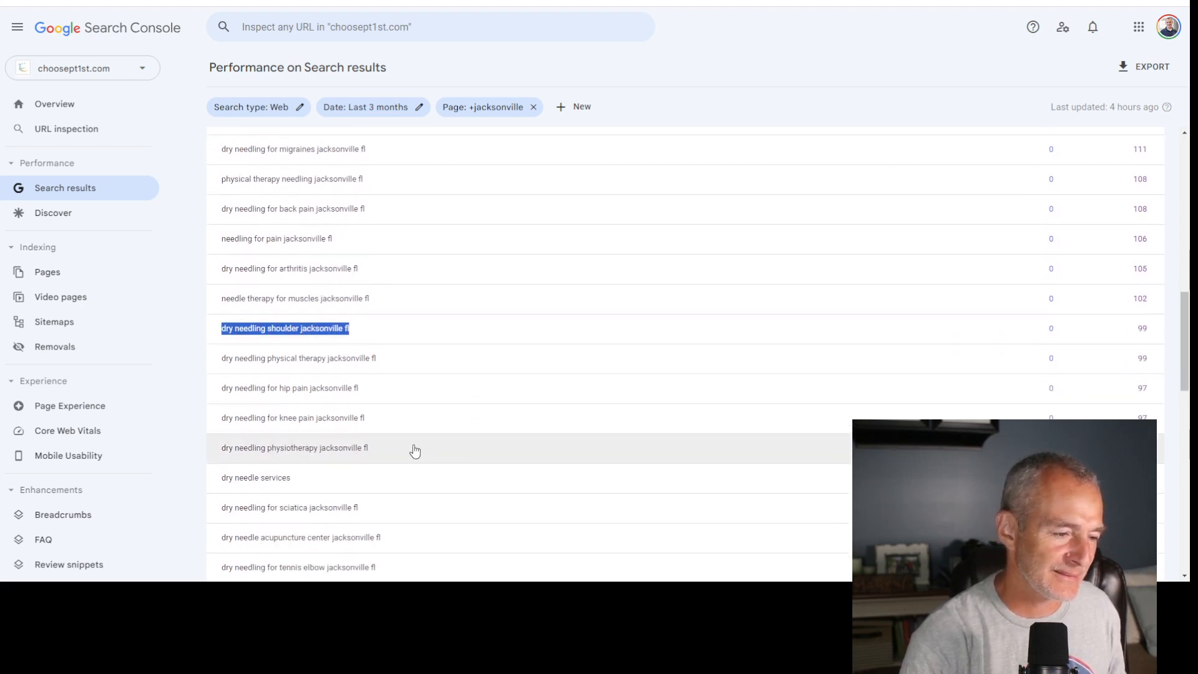
{"action": "left_click_drag", "start_coordinate": [376, 390], "coordinate": [215, 397]}
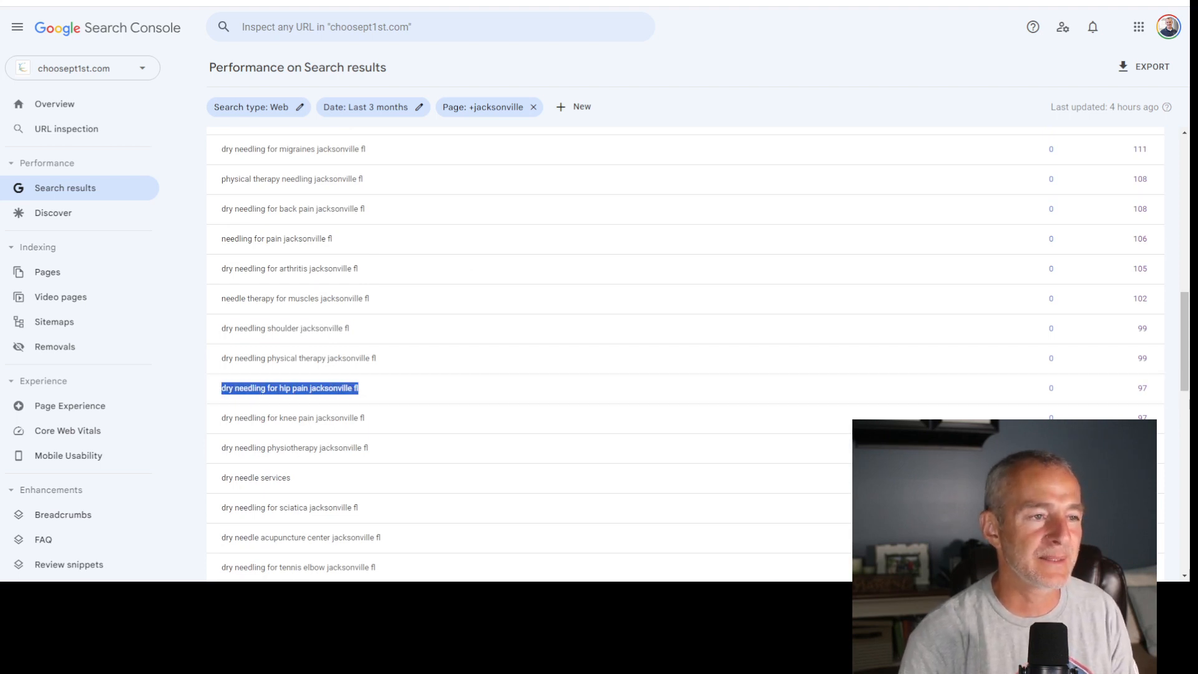
- Switch to ChatGPT, start a new GPT-4 chat and show its enabled plugins
{"action": "left_click", "coordinate": [505, 2]}
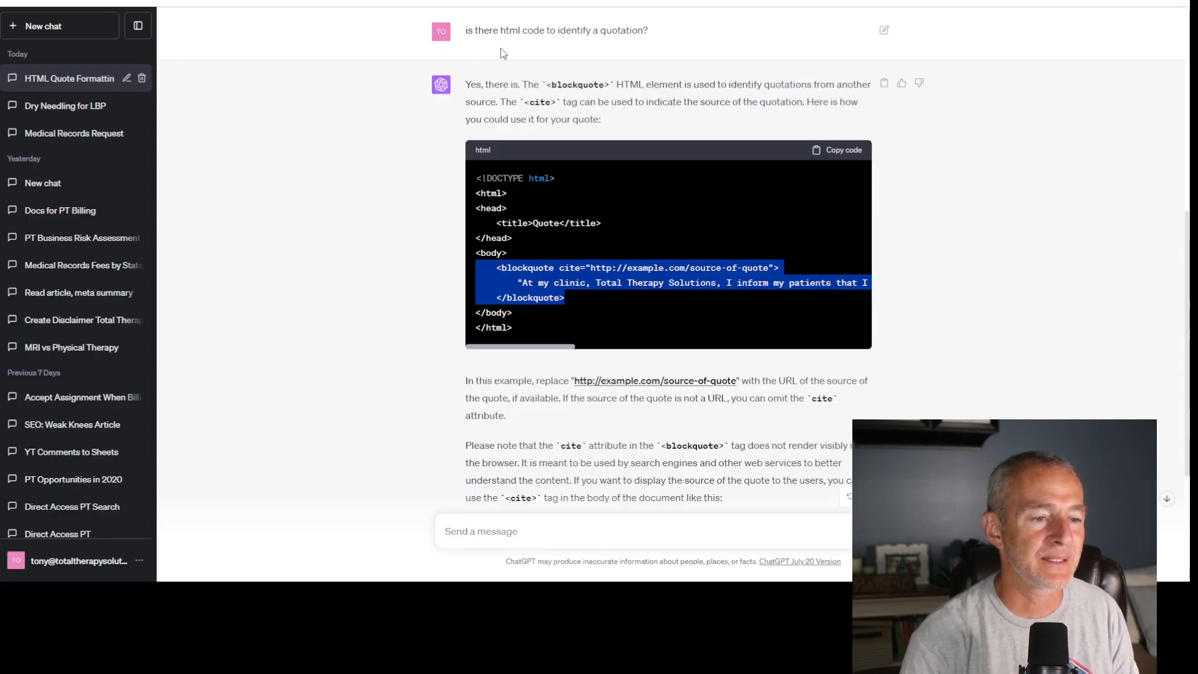
{"action": "left_click", "coordinate": [43, 30]}
{"action": "left_click", "coordinate": [747, 40]}
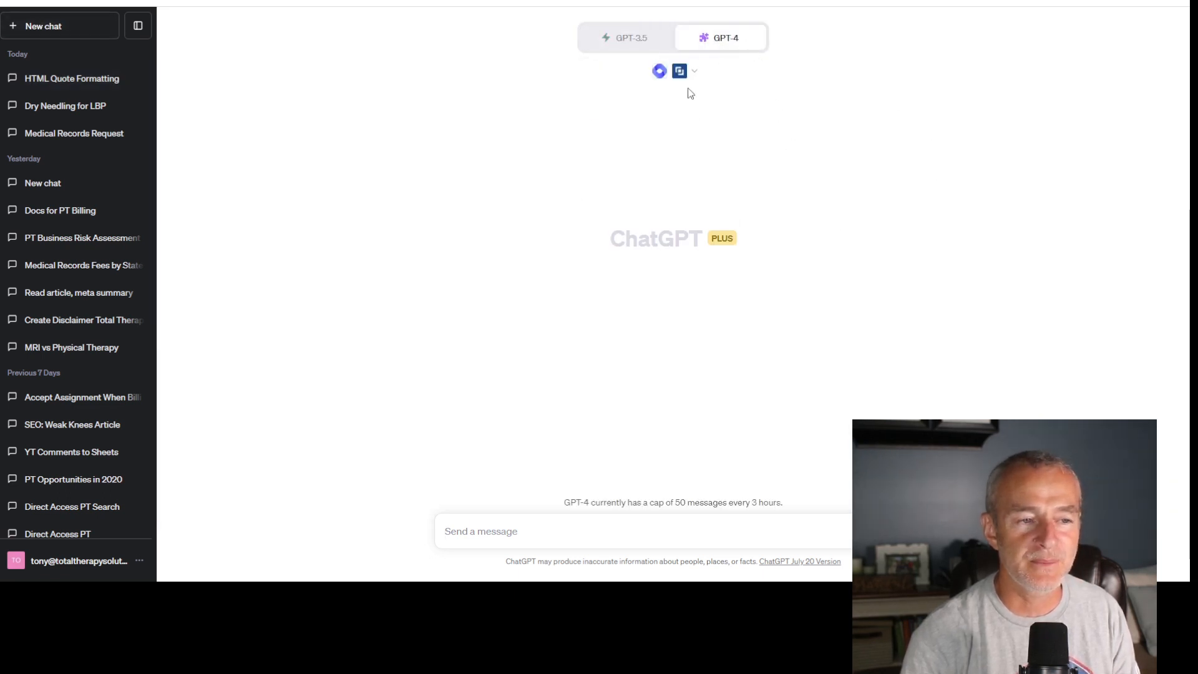
{"action": "left_click", "coordinate": [694, 72]}
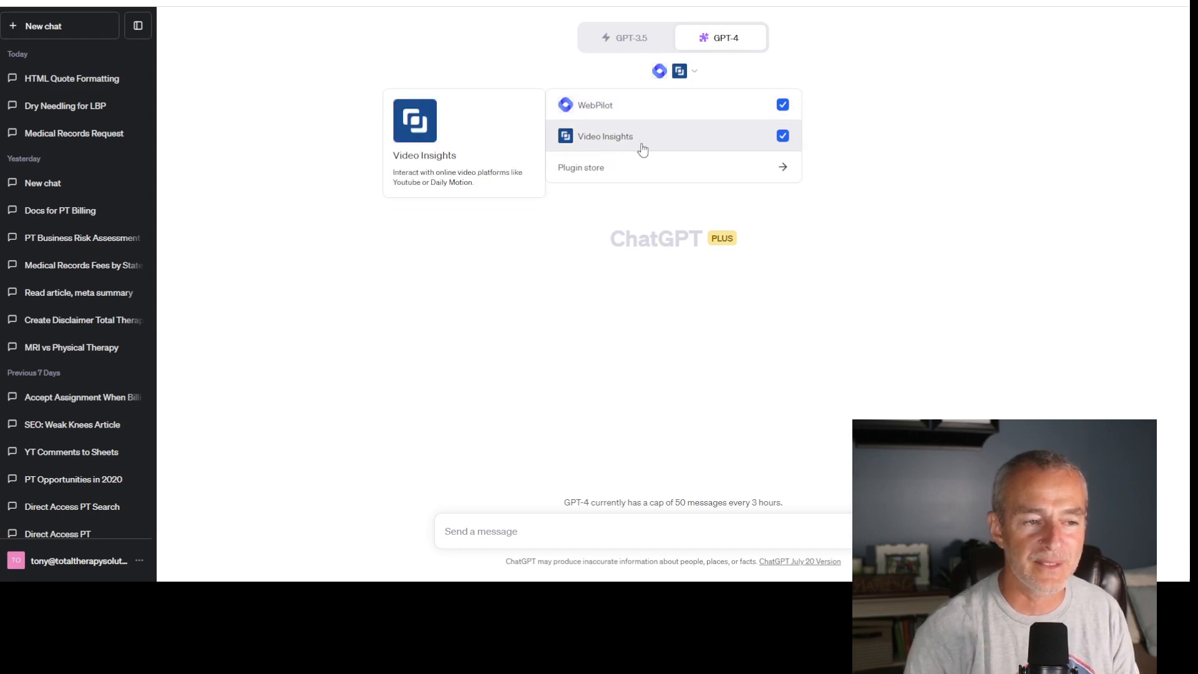
- Begin the message with: I would like you to write an article about seo keyword "dry needling for hip pain jacksonville fl"
{"action": "left_click", "coordinate": [634, 527]}
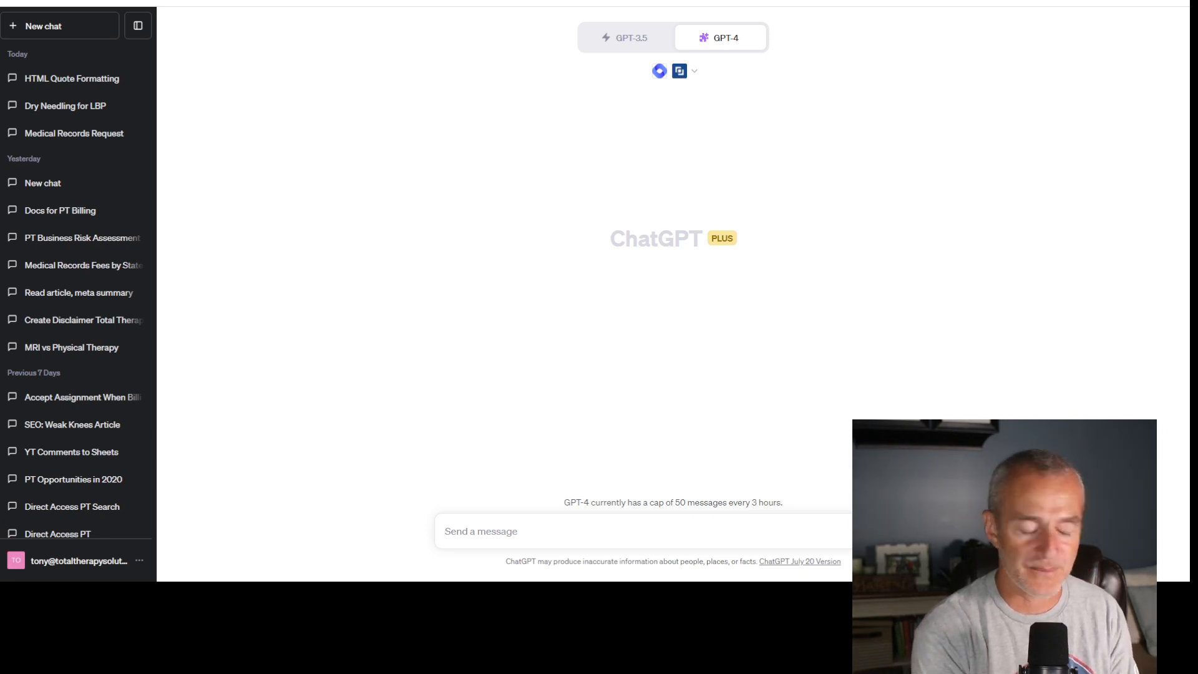
{"action": "type", "text": "I"}
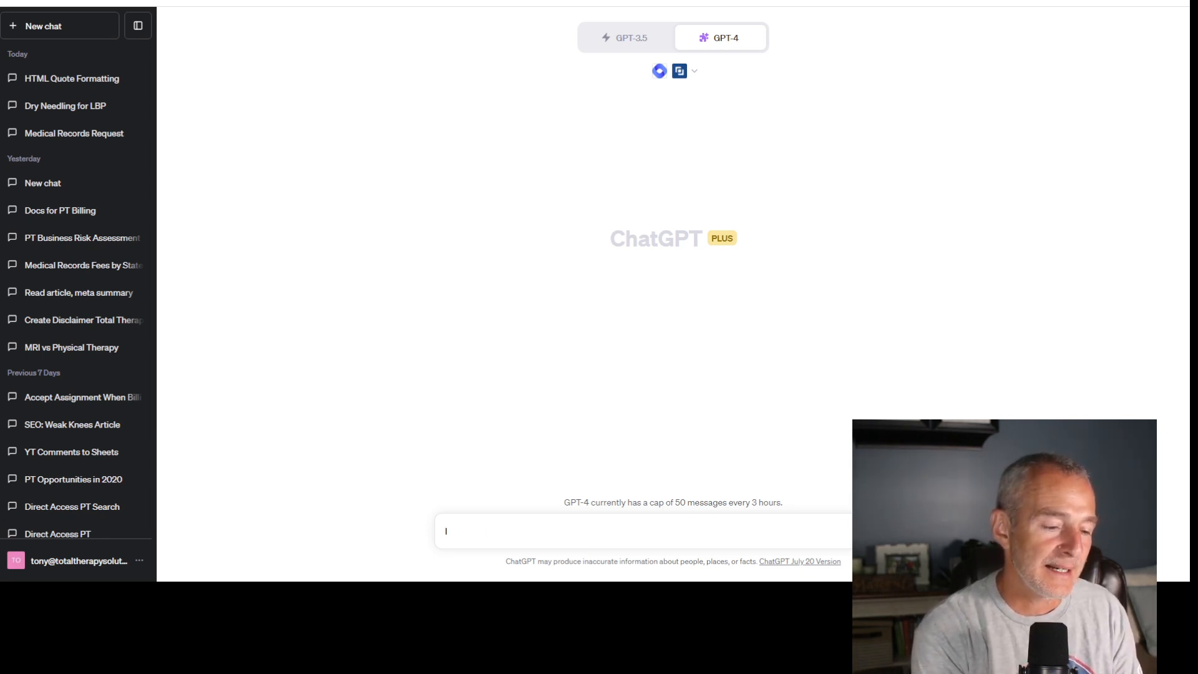
{"action": "type", "text": " would like yo"}
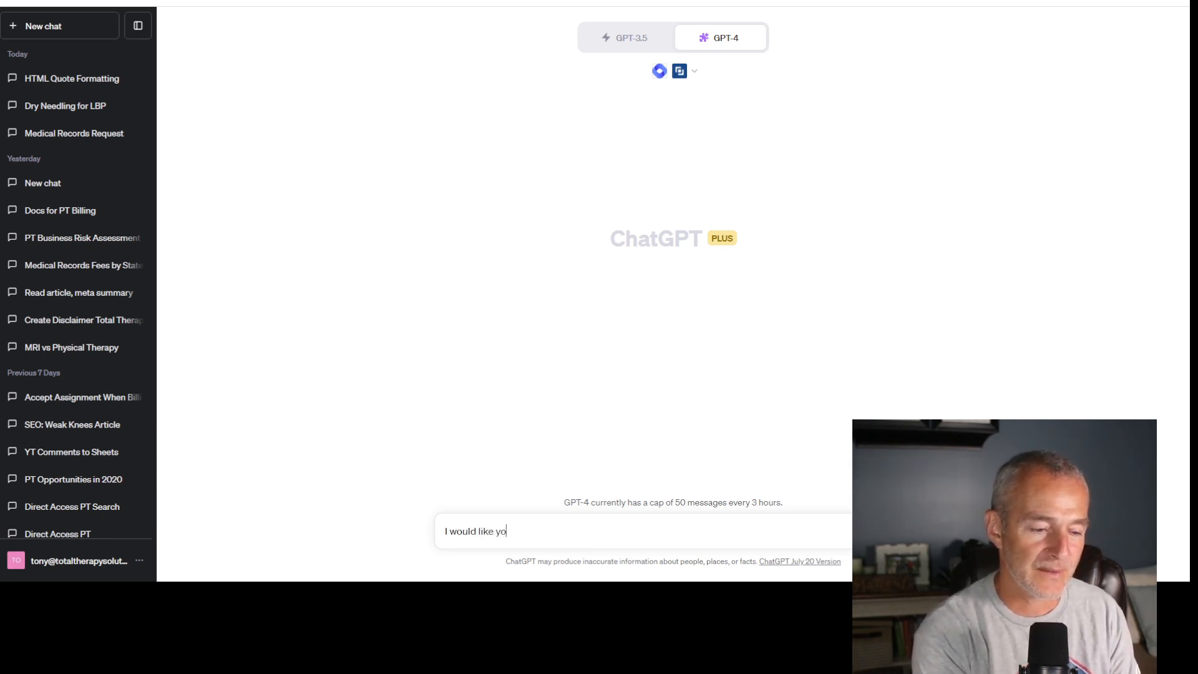
{"action": "type", "text": "u to write an ar"}
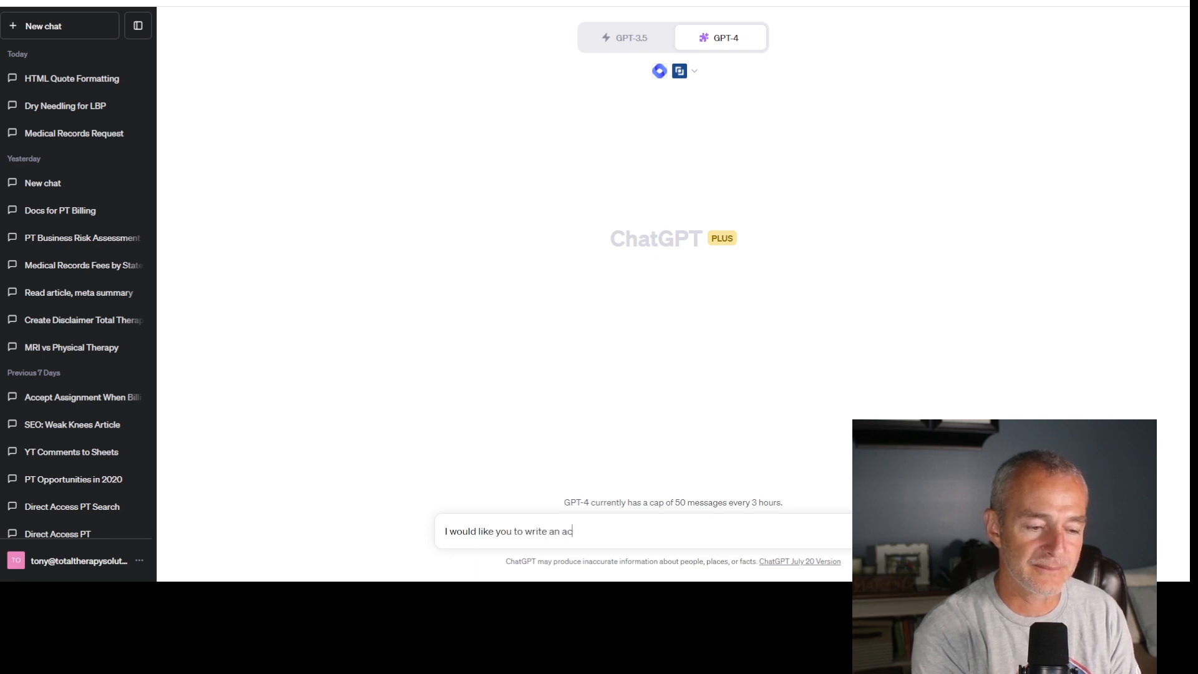
{"action": "type", "text": "ticle about"}
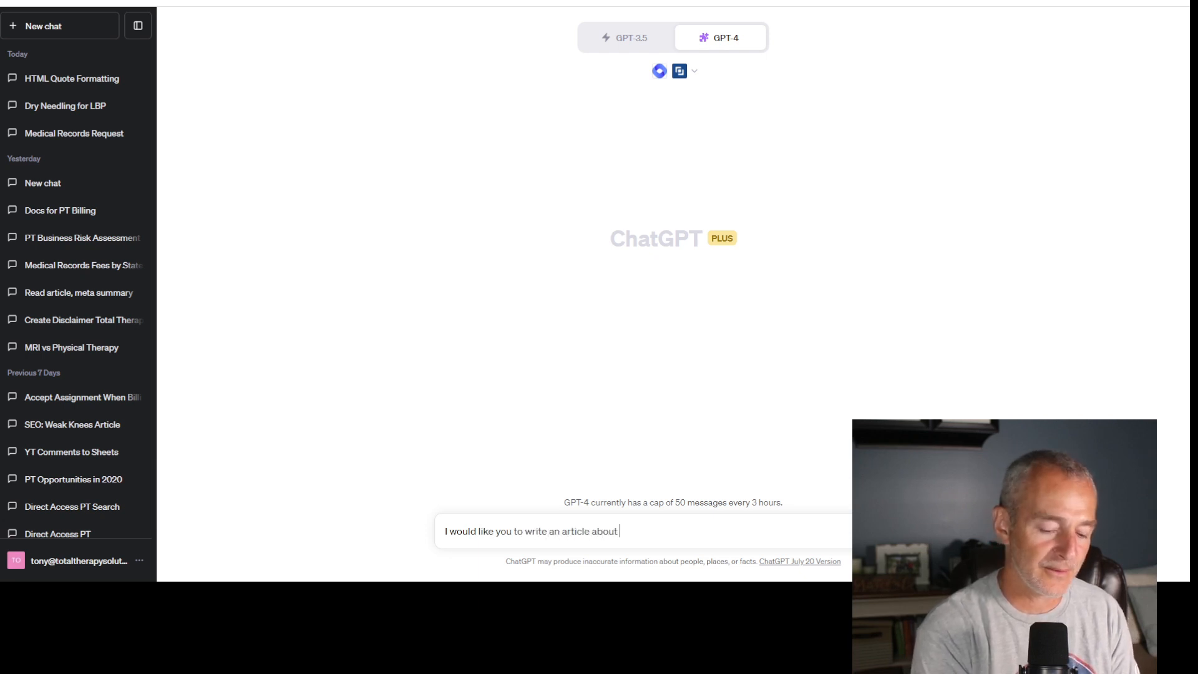
{"action": "type", "text": " \"dry needling for hip pain jacksonville fl"}
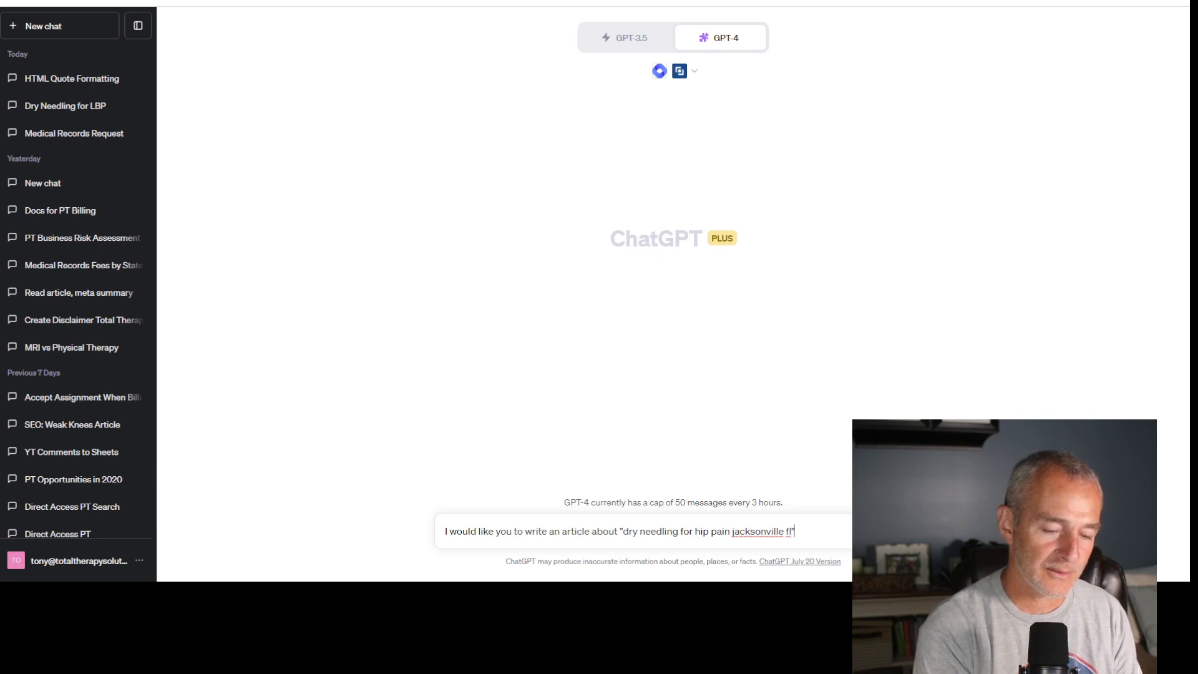
{"action": "left_click", "coordinate": [618, 531]}
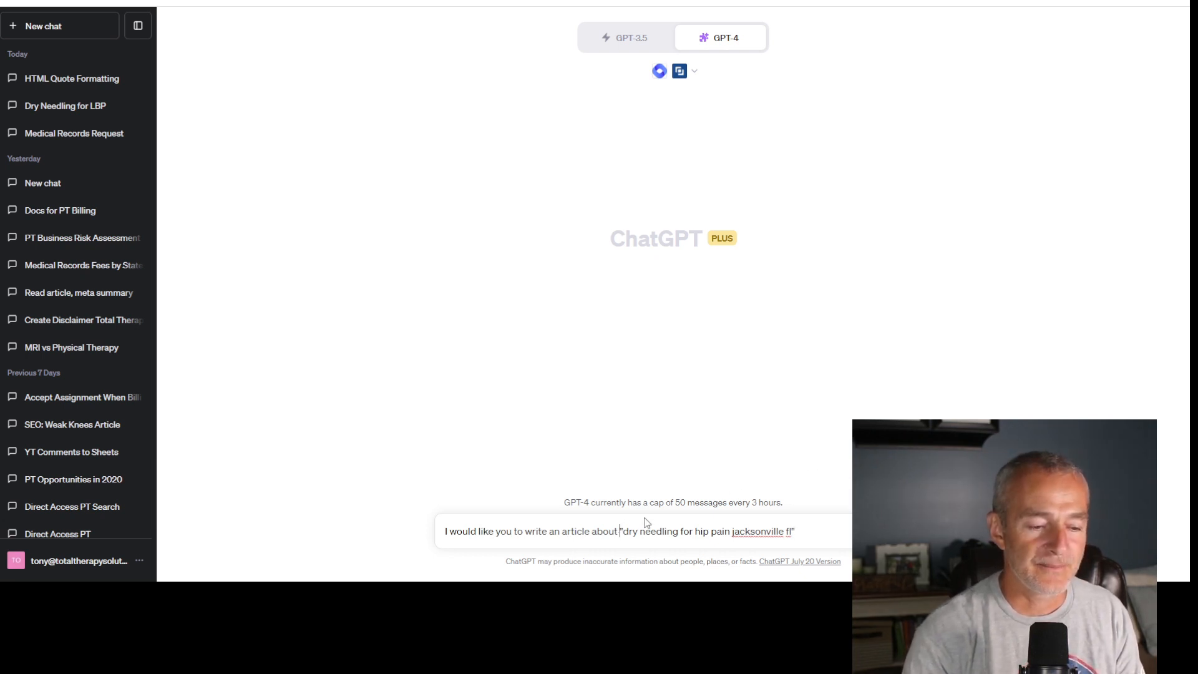
{"action": "type", "text": "seo keyword"}
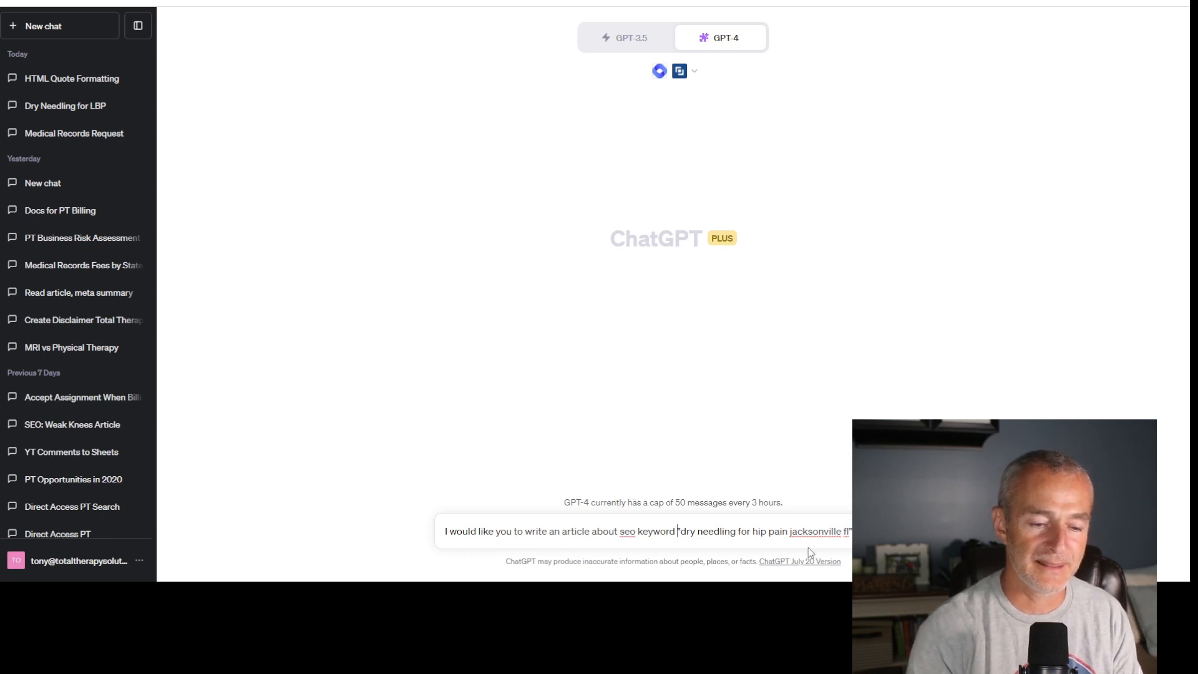
- Add a paragraph: "Before you begin writing I will train you on several resources from which you will collect the information to write this article."
{"action": "key", "text": "End"}
{"action": "key", "text": "shift+Return"}
{"action": "key", "text": "shift+Return"}
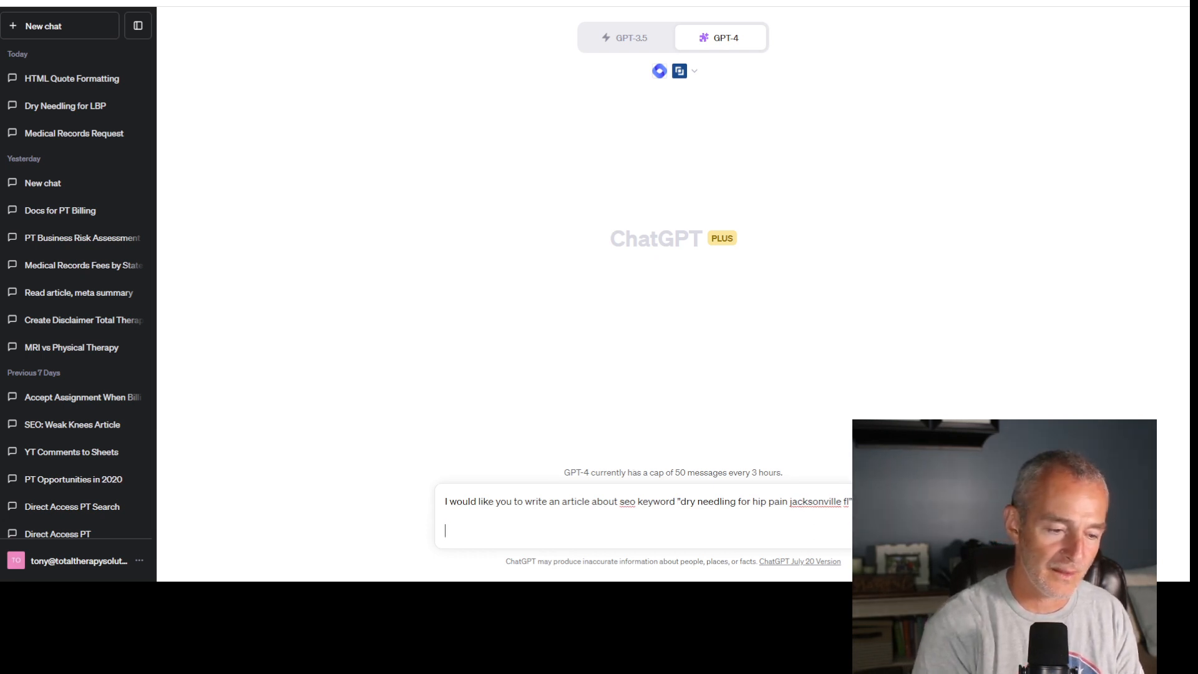
{"action": "type", "text": "Before you begin writing "}
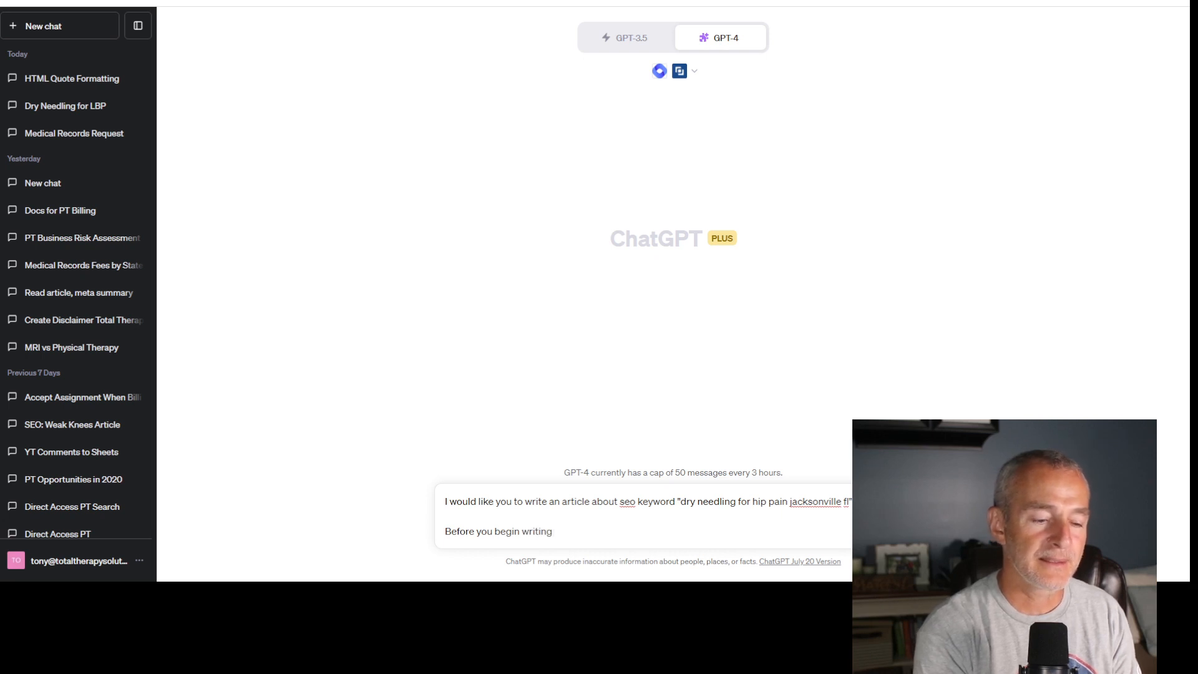
{"action": "type", "text": "I will train"}
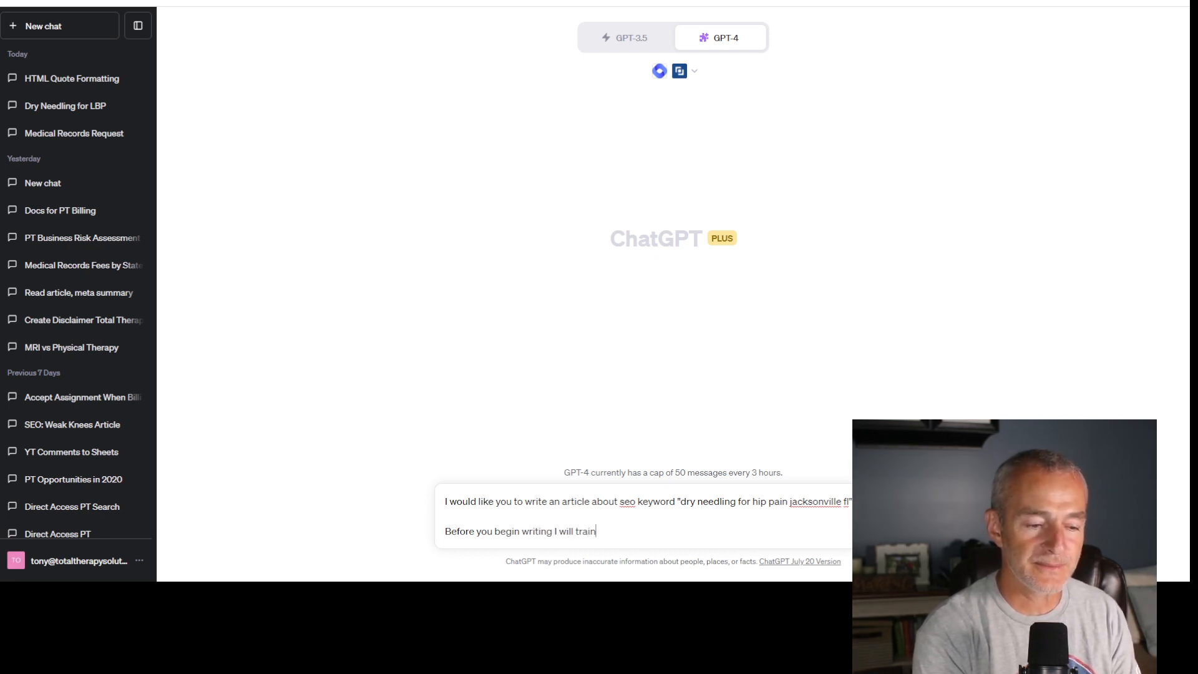
{"action": "type", "text": " you"}
{"action": "type", "text": " on sle"}
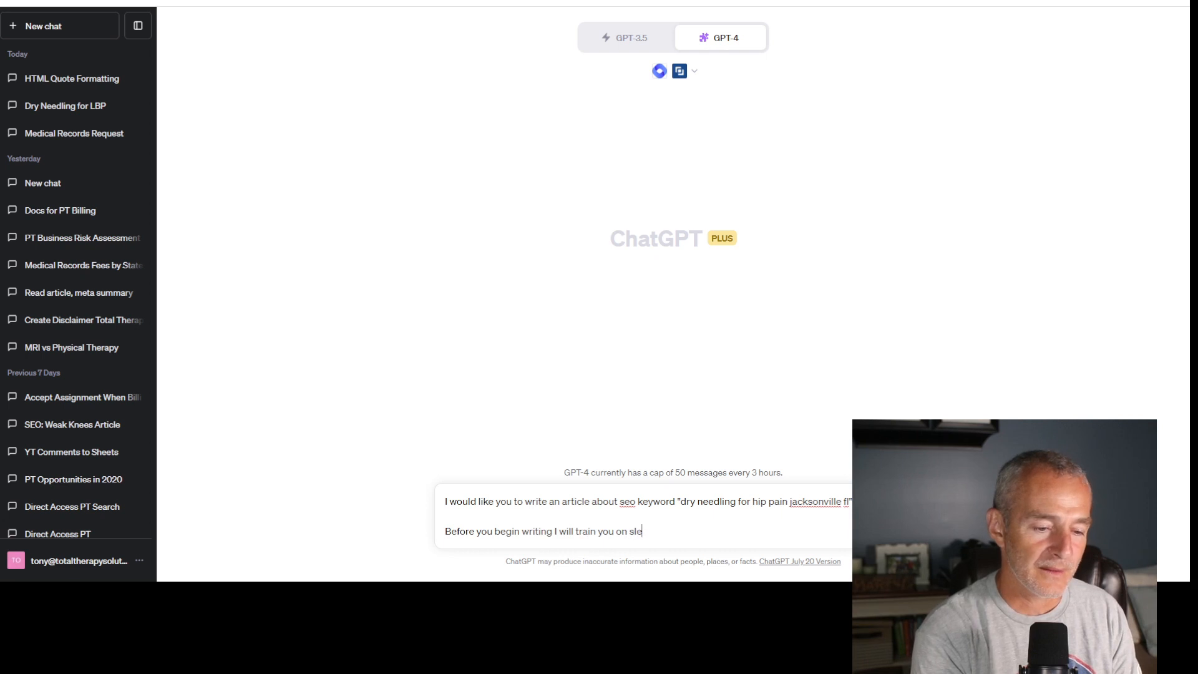
{"action": "key", "text": "BackSpace"}
{"action": "key", "text": "BackSpace"}
{"action": "type", "text": "ever"}
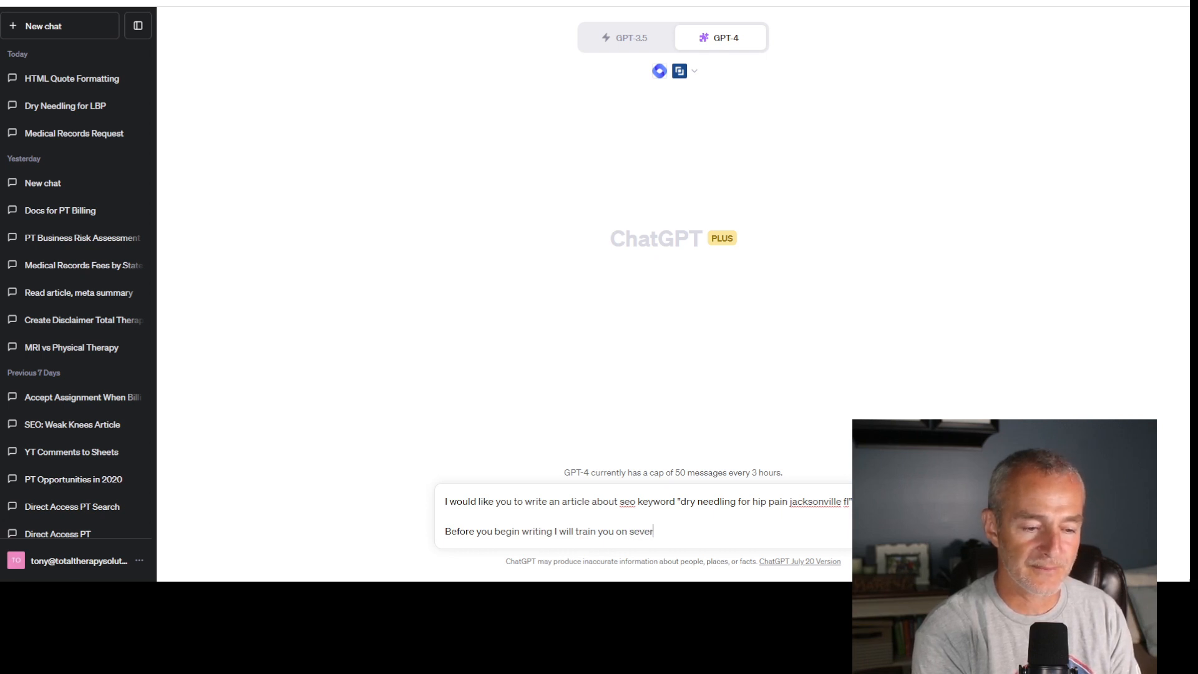
{"action": "type", "text": "everal resourc"}
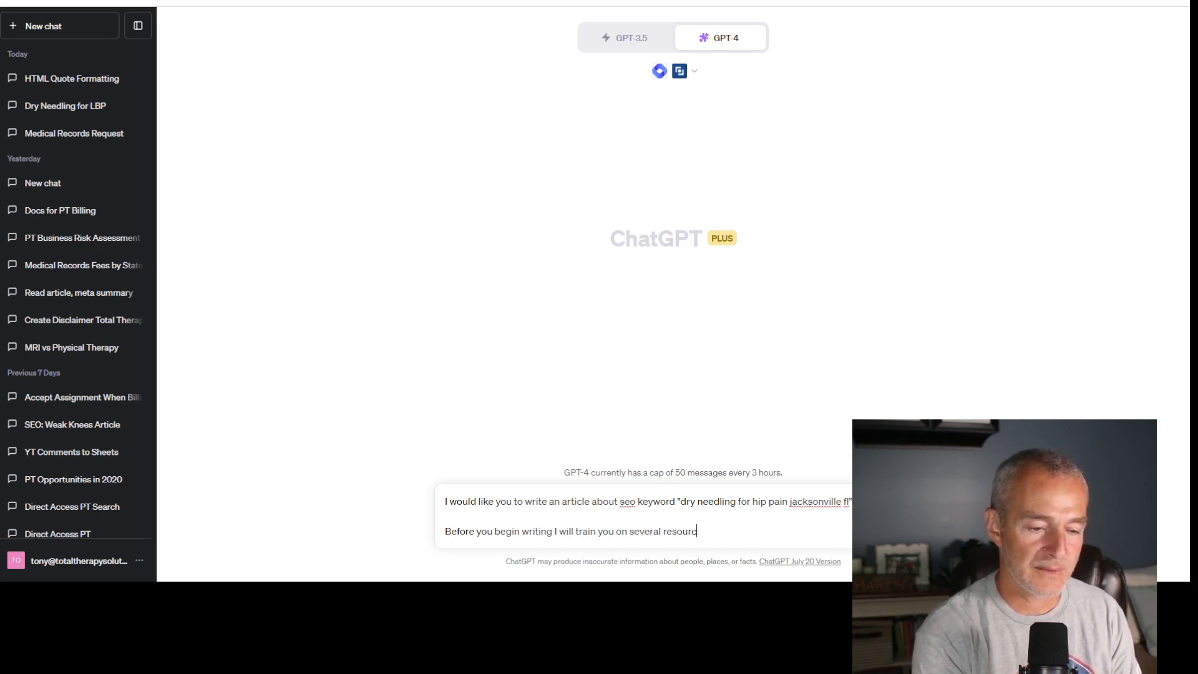
{"action": "type", "text": "es from "}
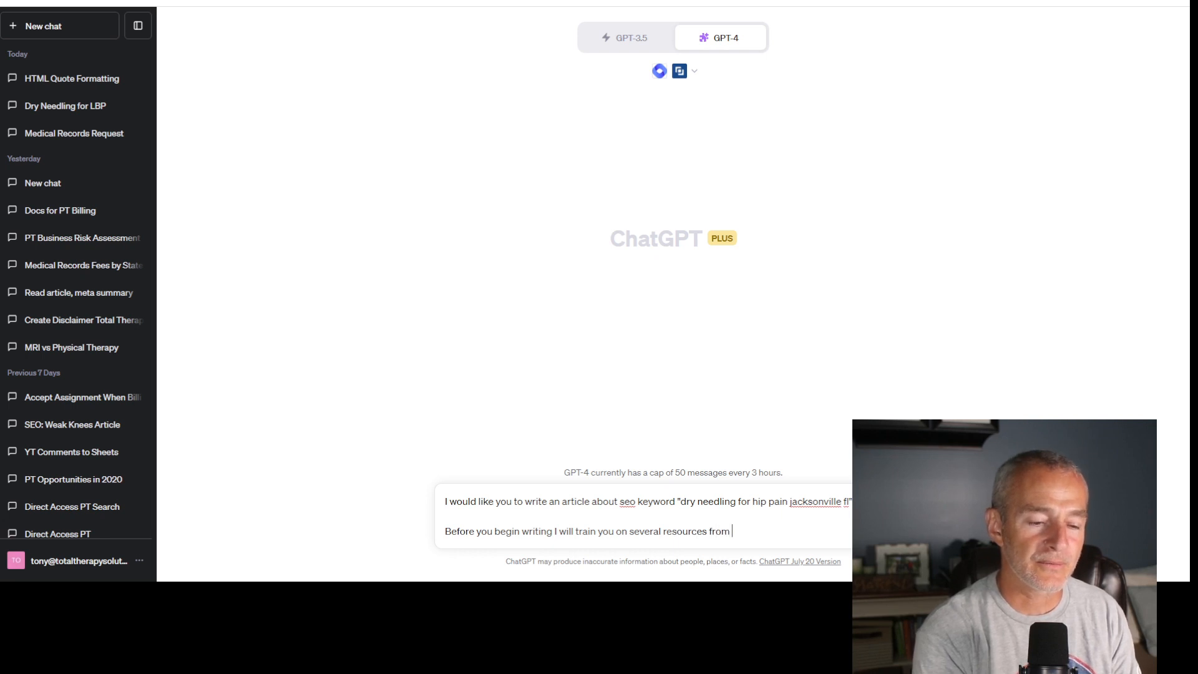
{"action": "type", "text": "which you will"}
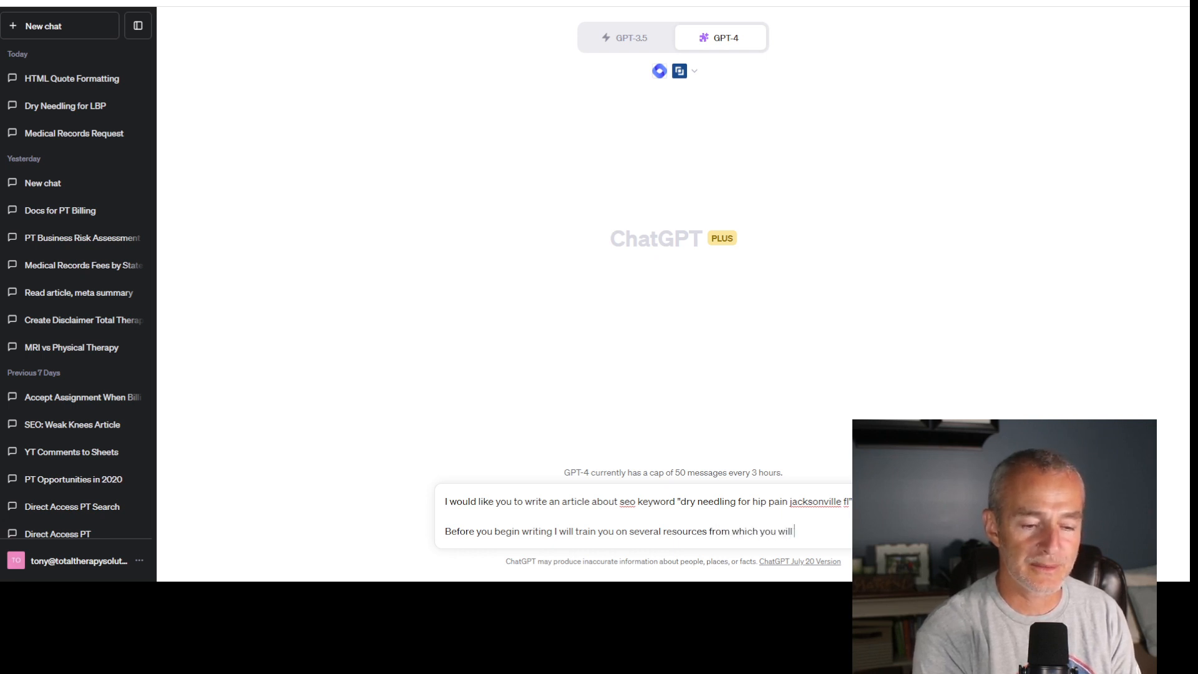
{"action": "type", "text": " collect"}
{"action": "key", "text": "BackSpace"}
{"action": "type", "text": "the"}
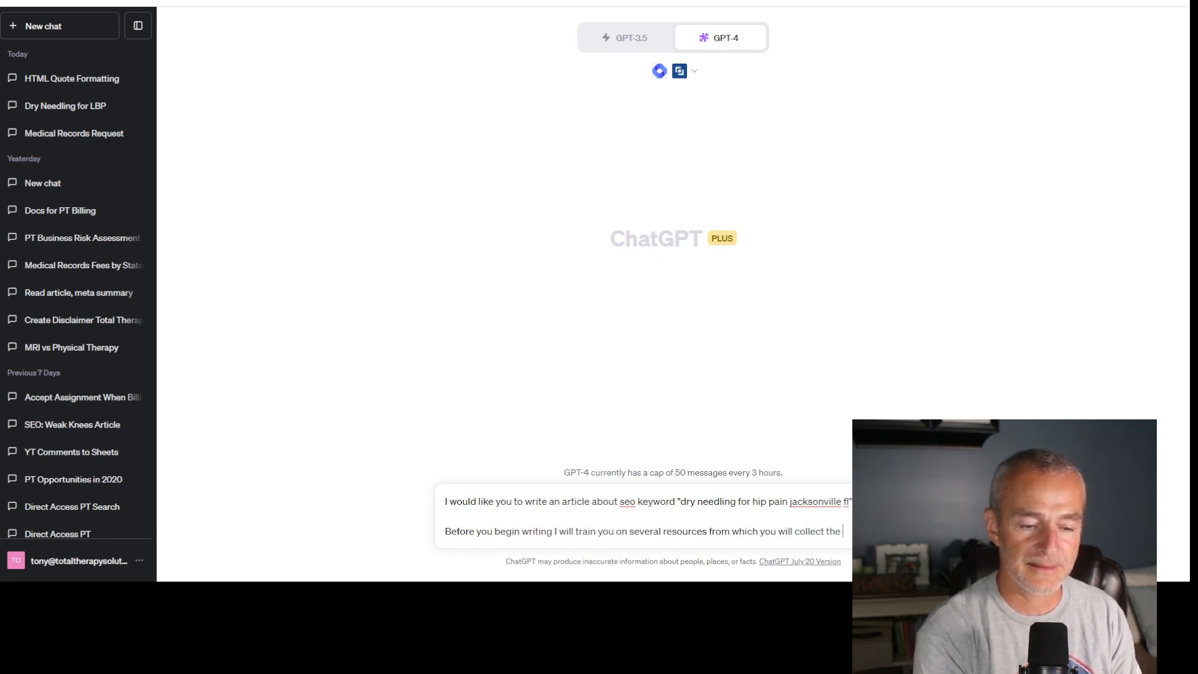
{"action": "type", "text": " information to write"}
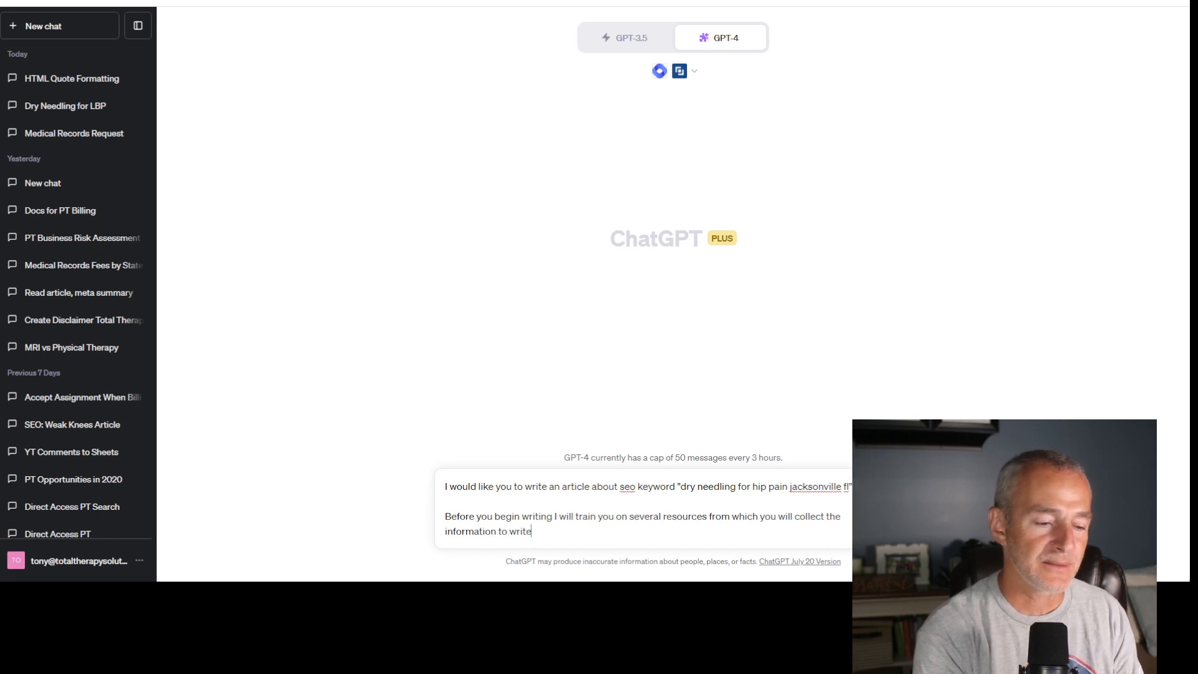
{"action": "type", "text": " this article."}
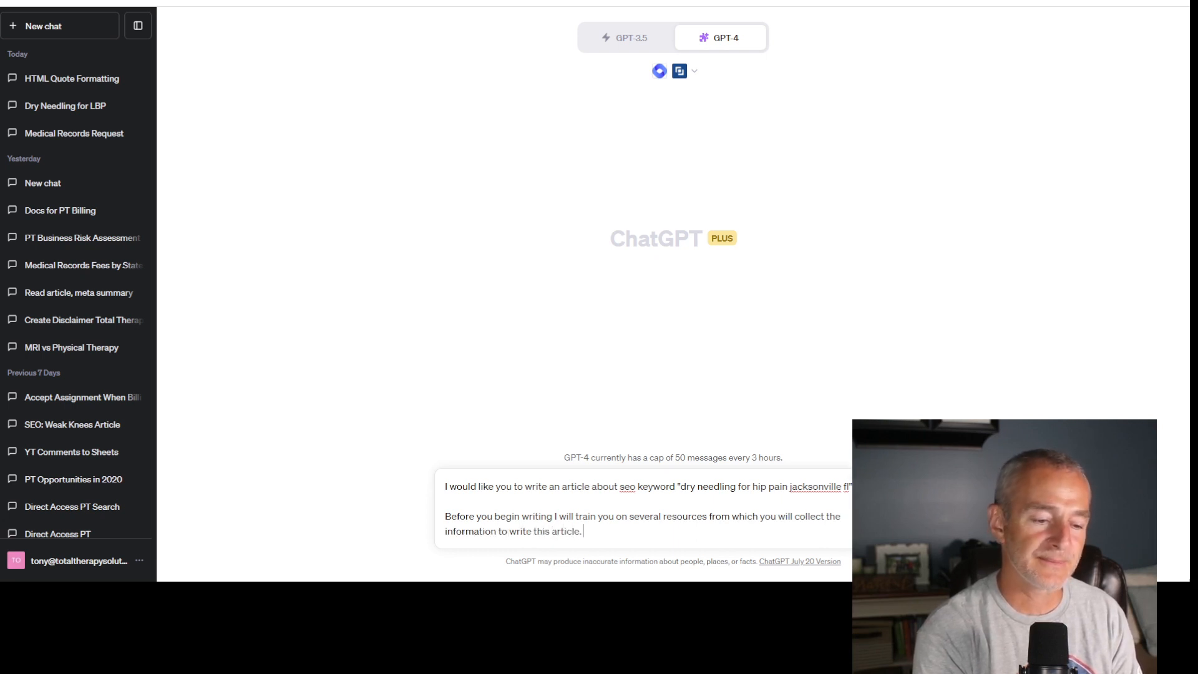
{"action": "type", "text": " You will write"}
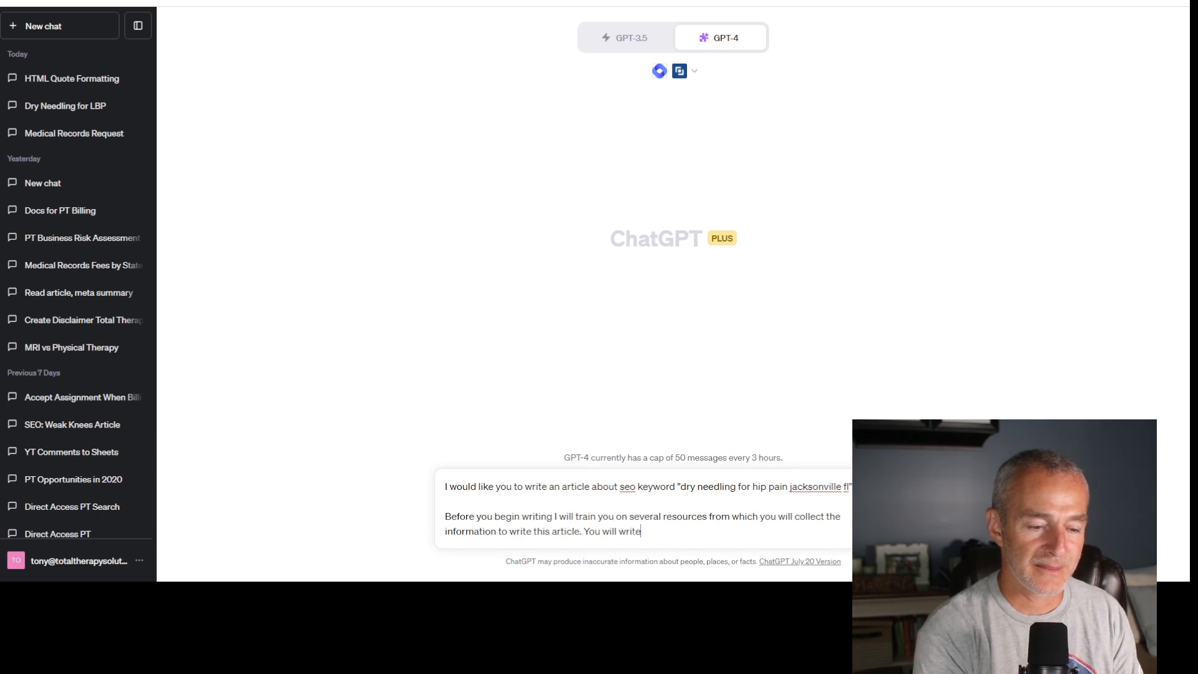
{"action": "type", "text": " this arti"}
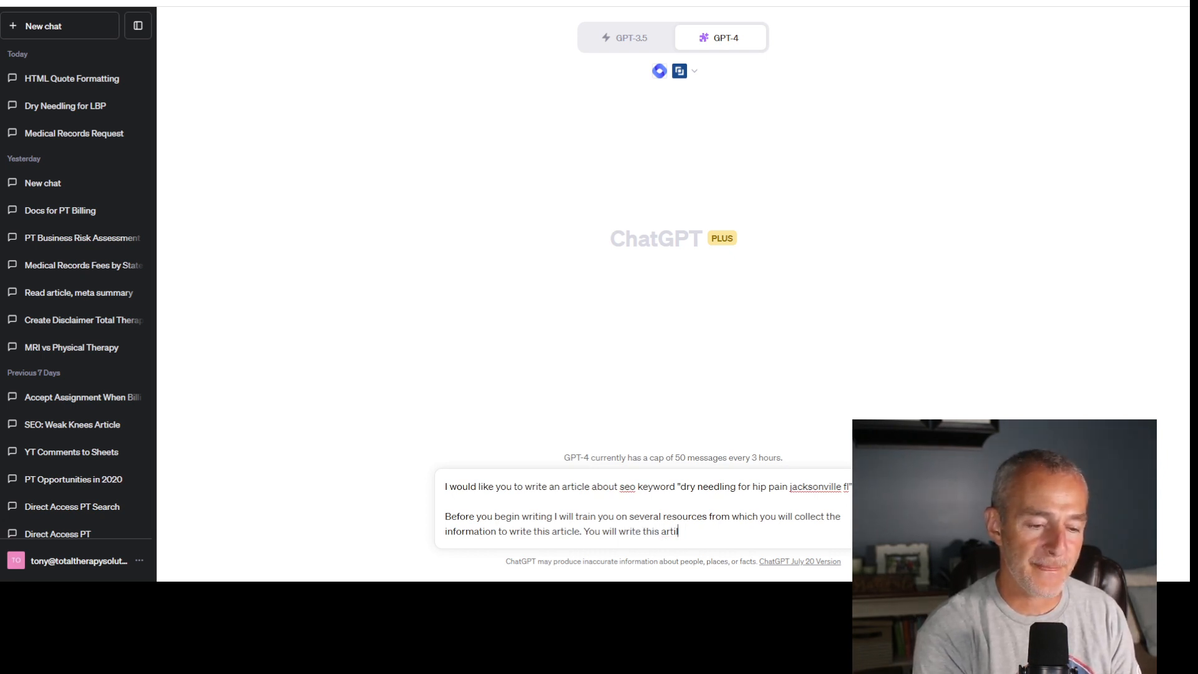
{"action": "type", "text": "le le "}
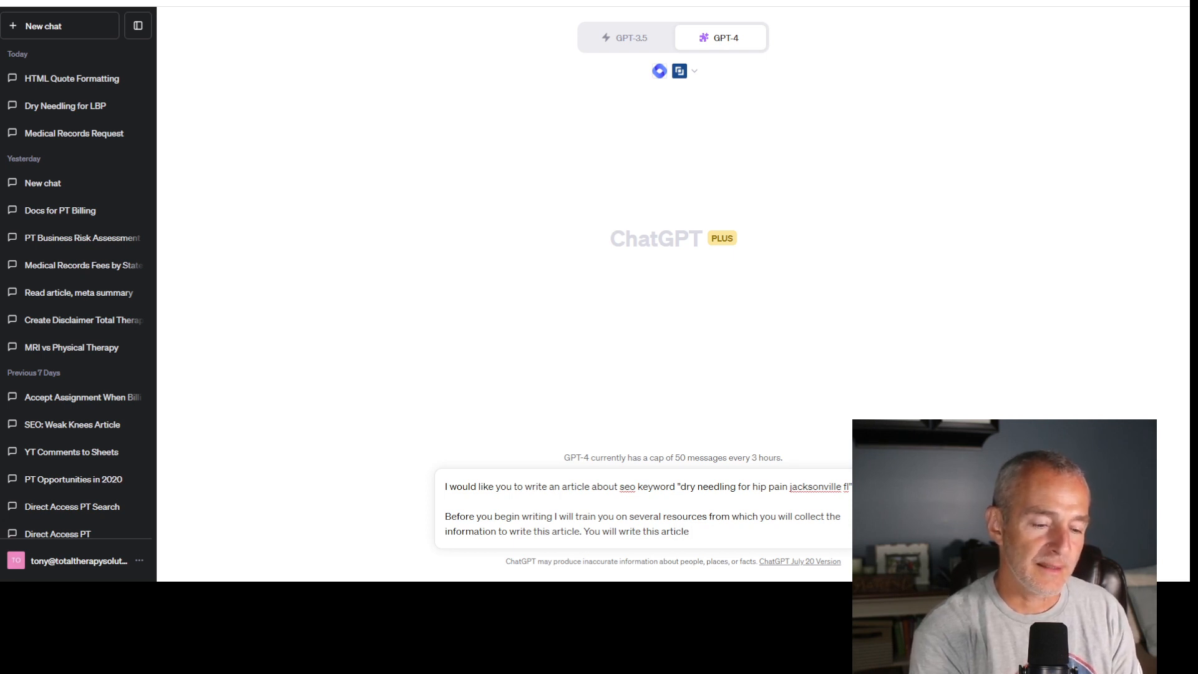
{"action": "type", "text": "as a "}
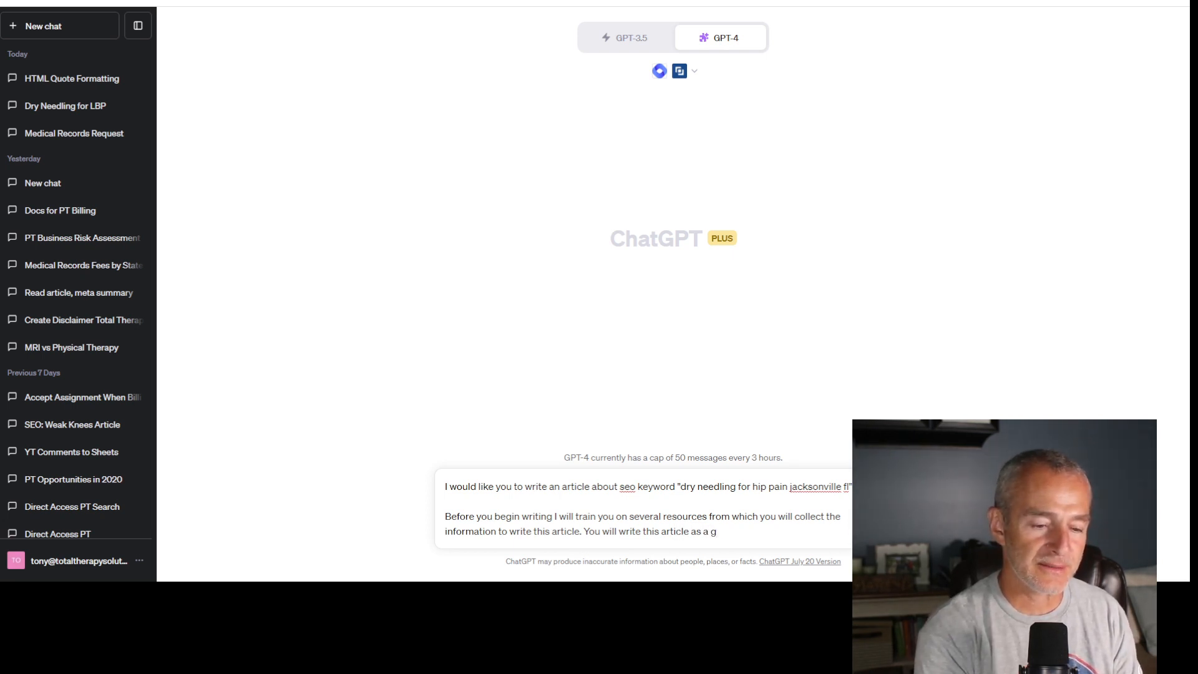
{"action": "type", "text": "ghost wri"}
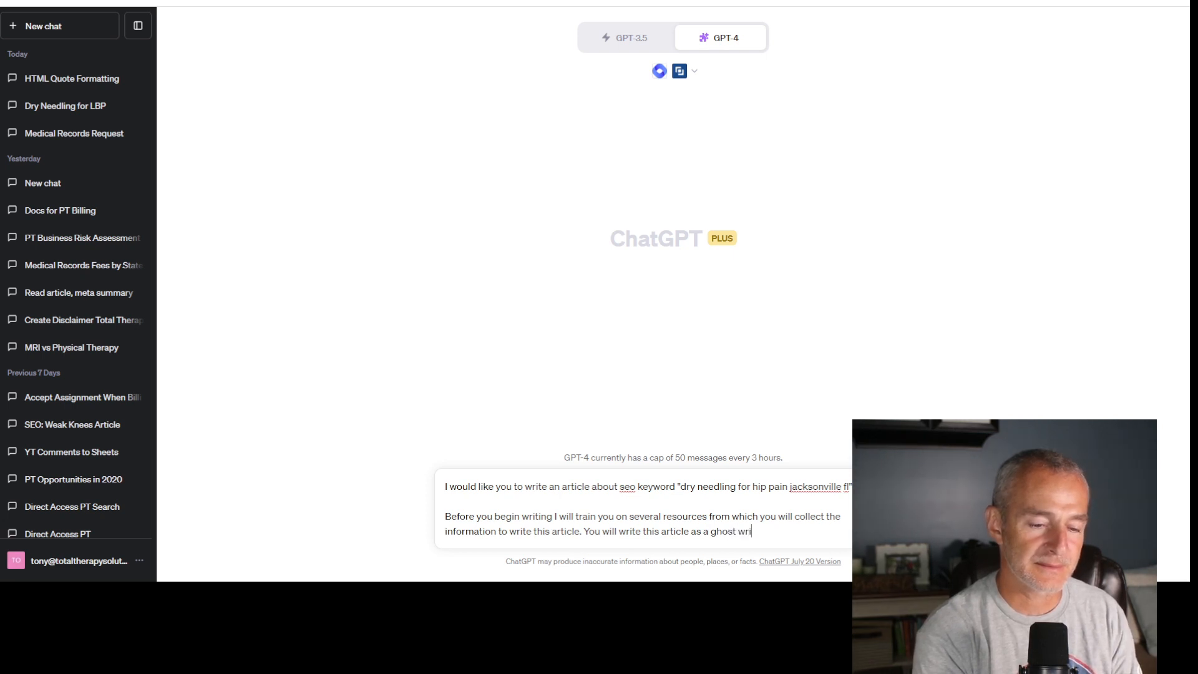
{"action": "type", "text": "ter for"}
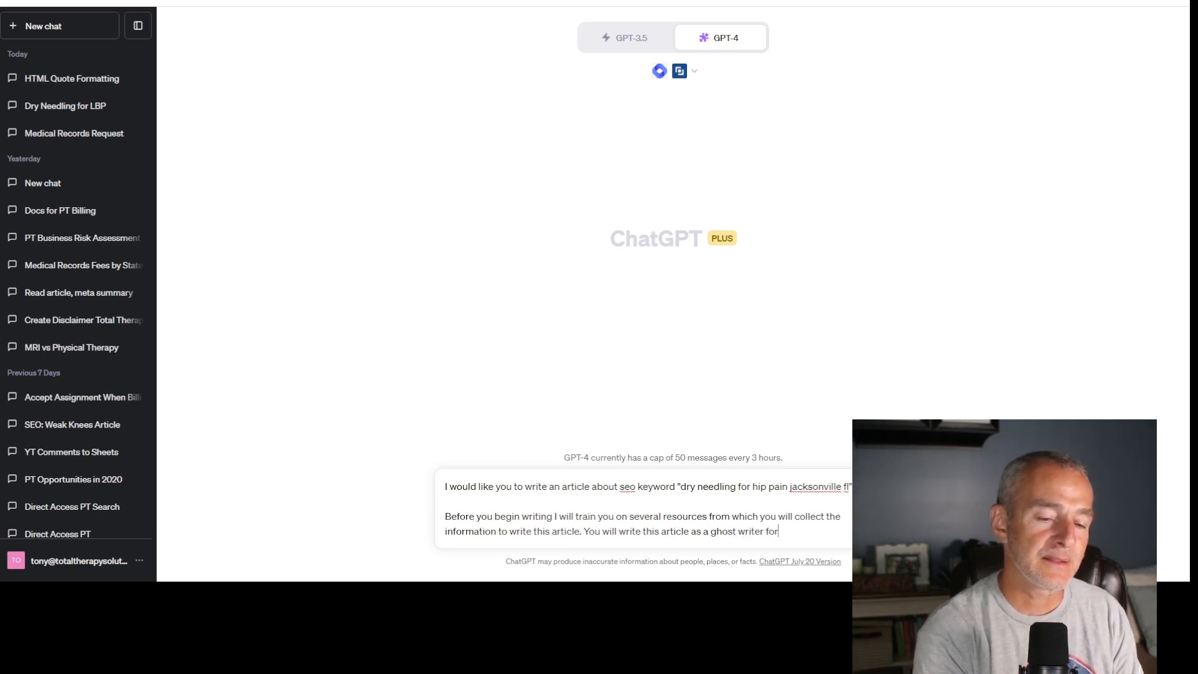
{"action": "type", "text": " me, m"}
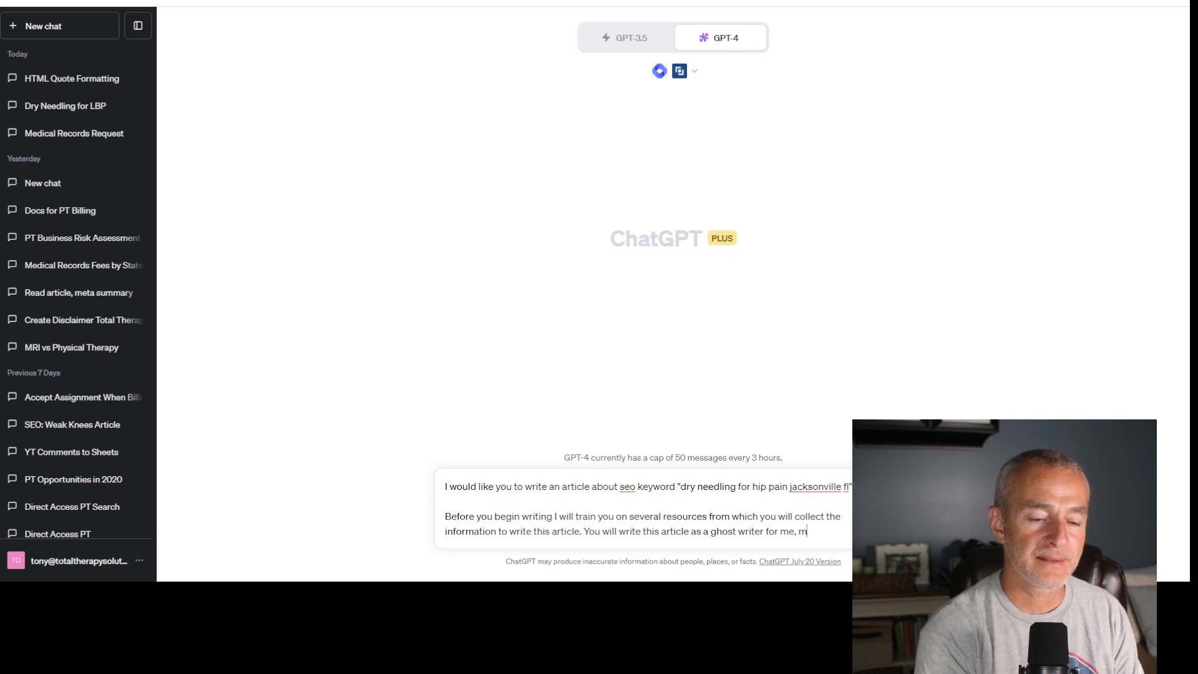
{"action": "type", "text": "y name is A"}
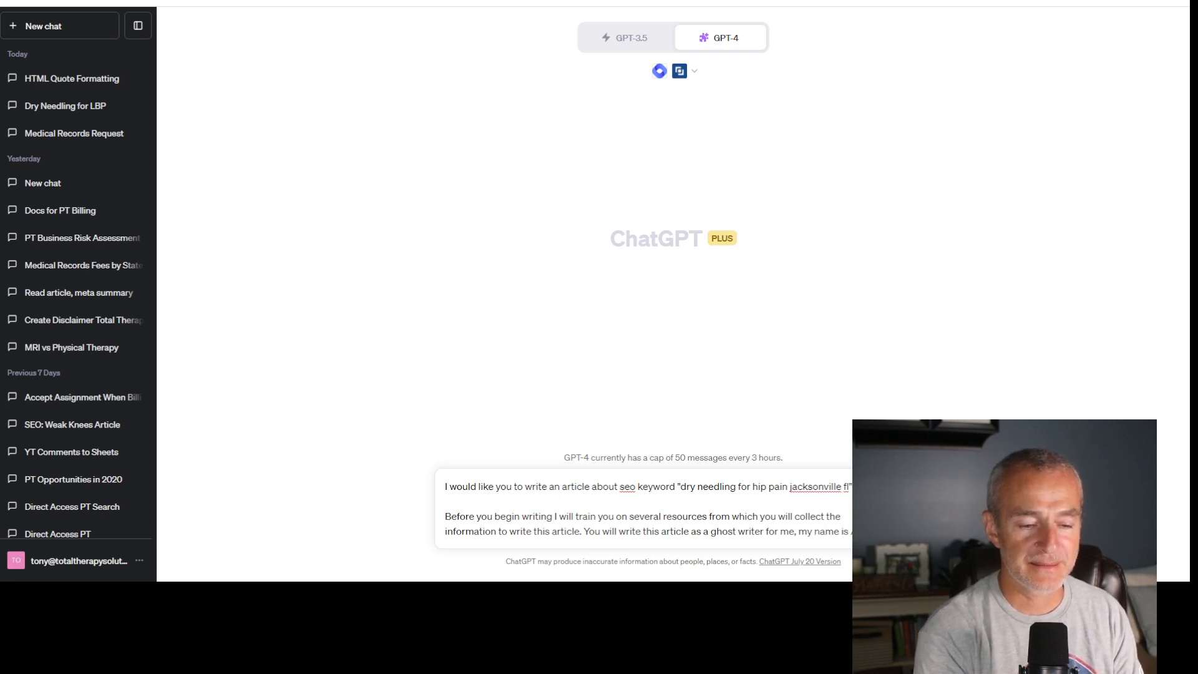
{"action": "type", "text": "nthony Maritato, PT"}
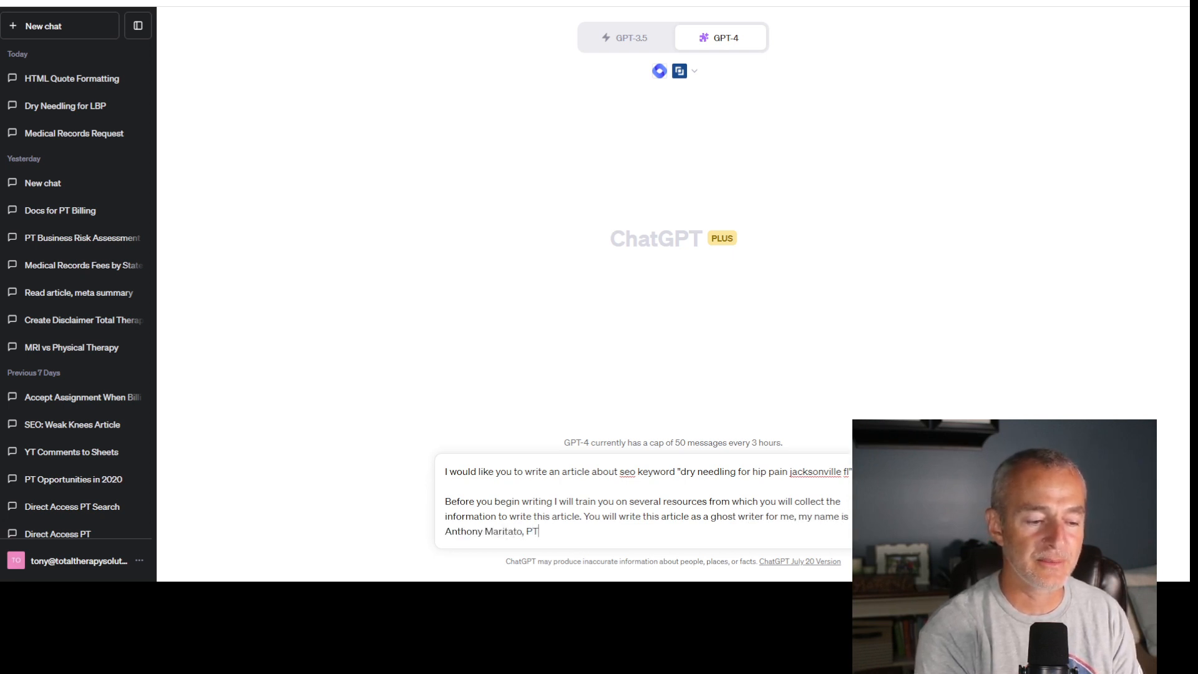
{"action": "type", "text": " and I am "}
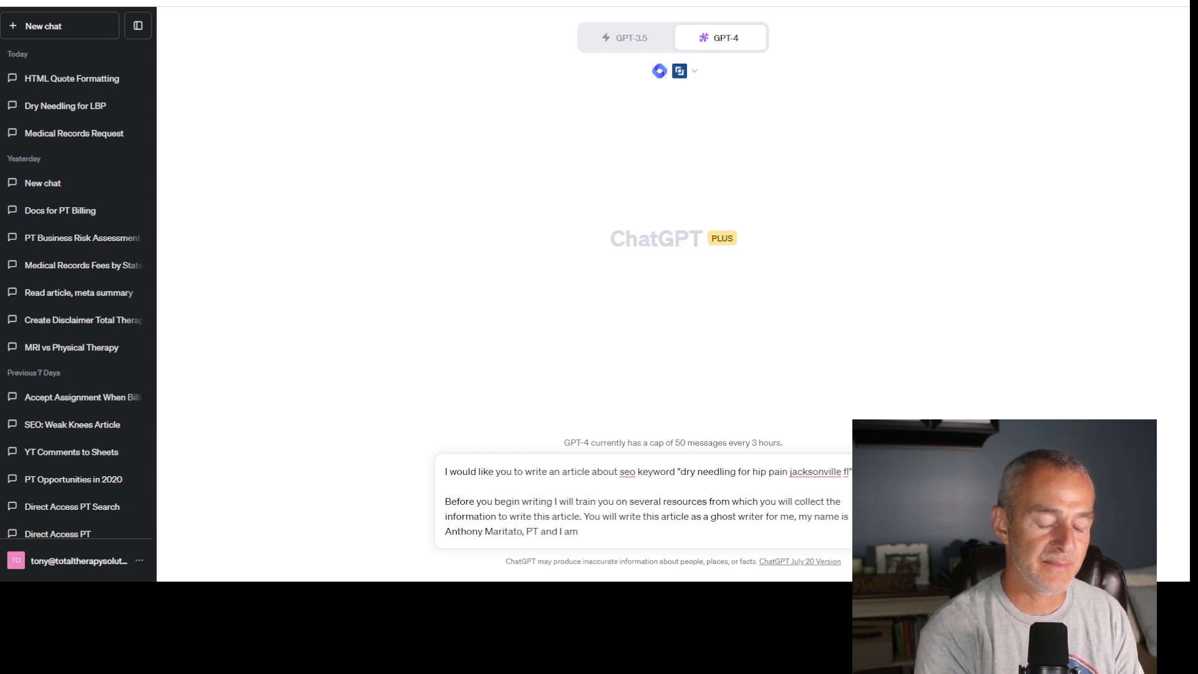
{"action": "type", "text": "a licensed"}
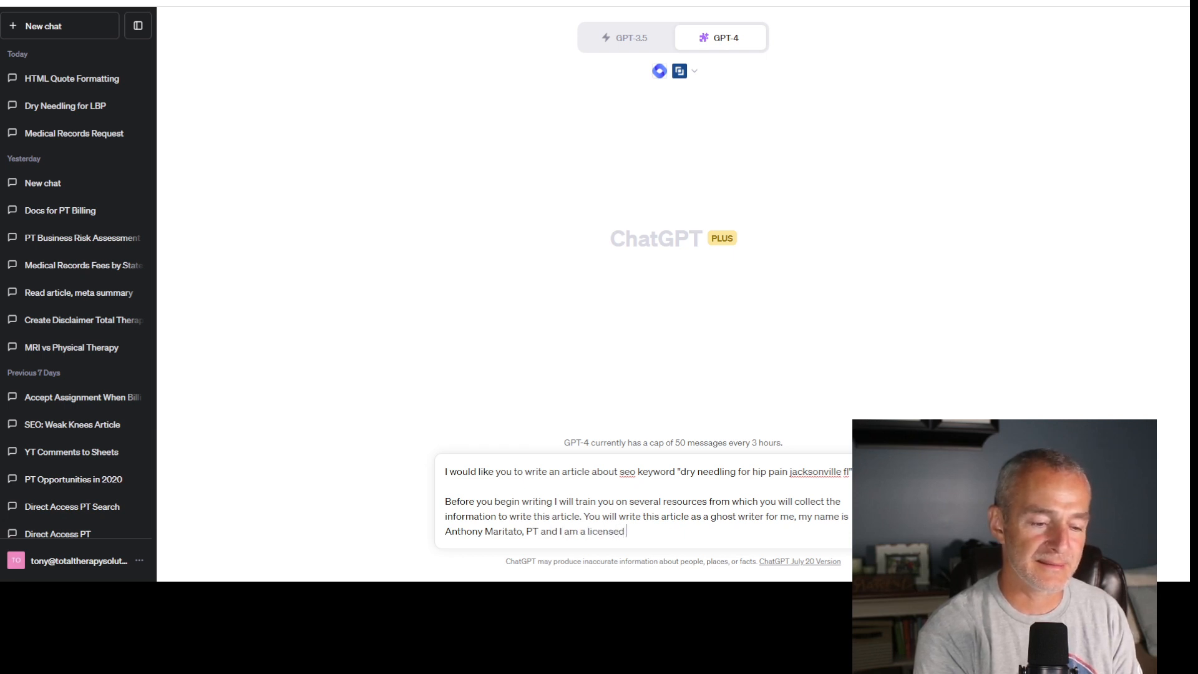
{"action": "type", "text": " physical therapist and "}
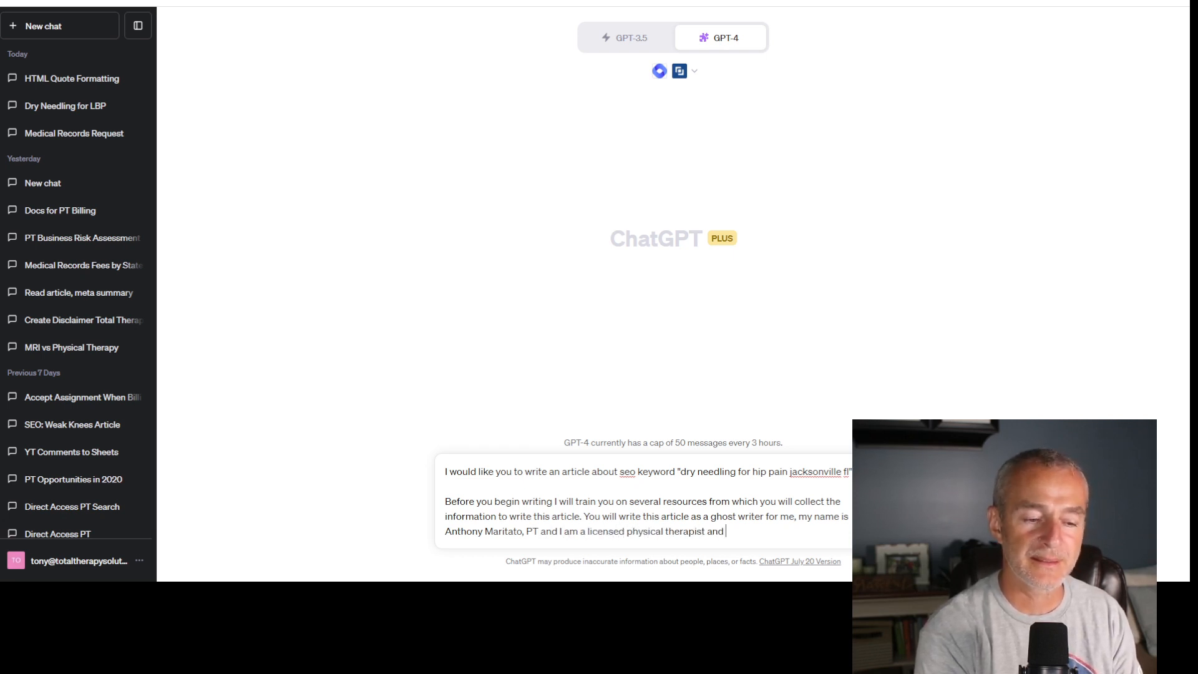
{"action": "type", "text": "private pract"}
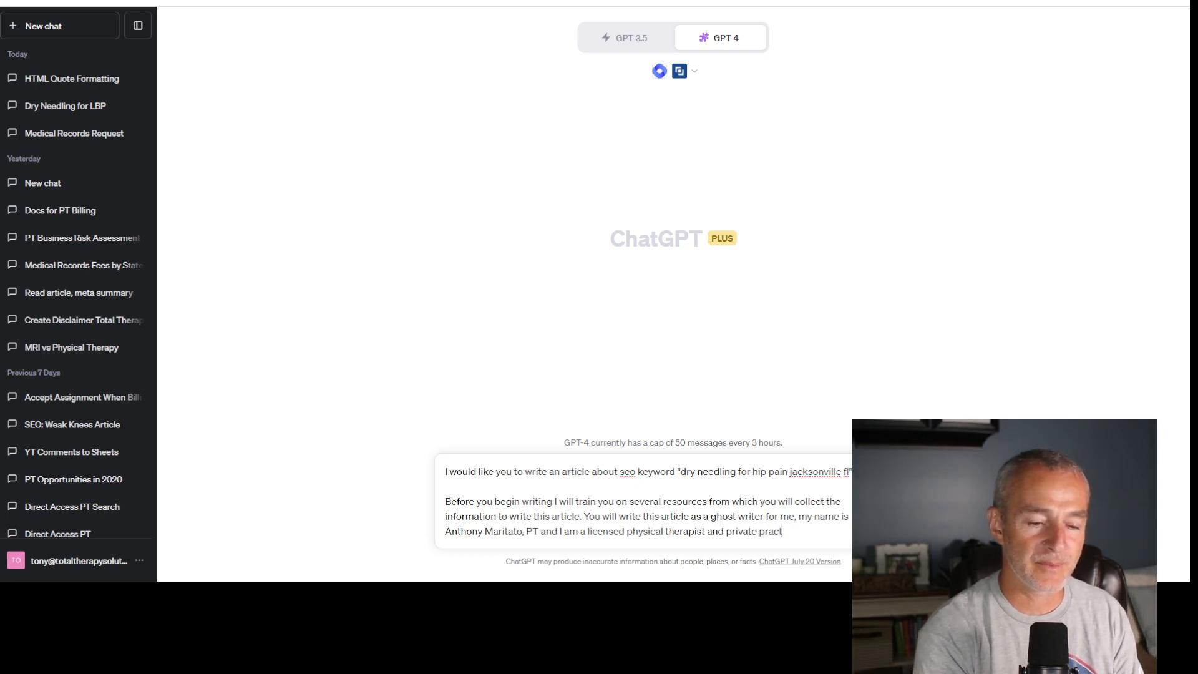
{"action": "type", "text": "ice owner."}
- Complete the sentence with "and I am a licensed physical therapist and private practice owner." and begin a new paragraph
{"action": "key", "text": "shift+Return"}
{"action": "key", "text": "shift+Return"}
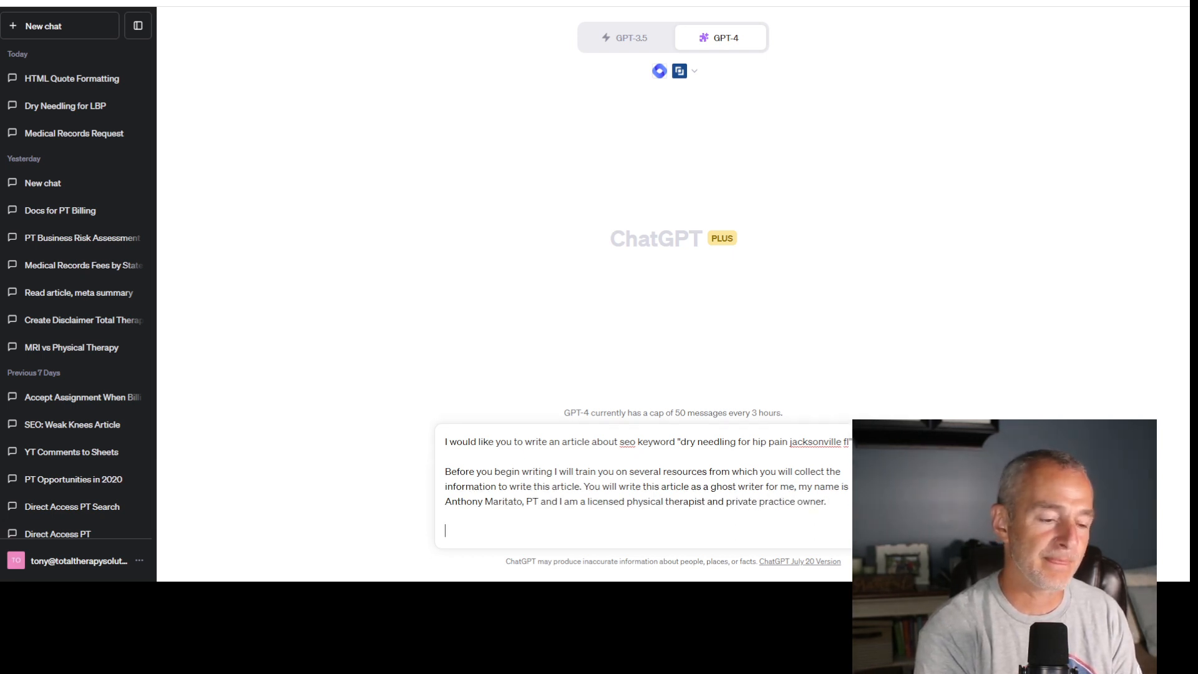
- Add the question "Are you ready for me to share the first training dataset? Yes or no?" and send the message
{"action": "type", "text": "Are you resa"}
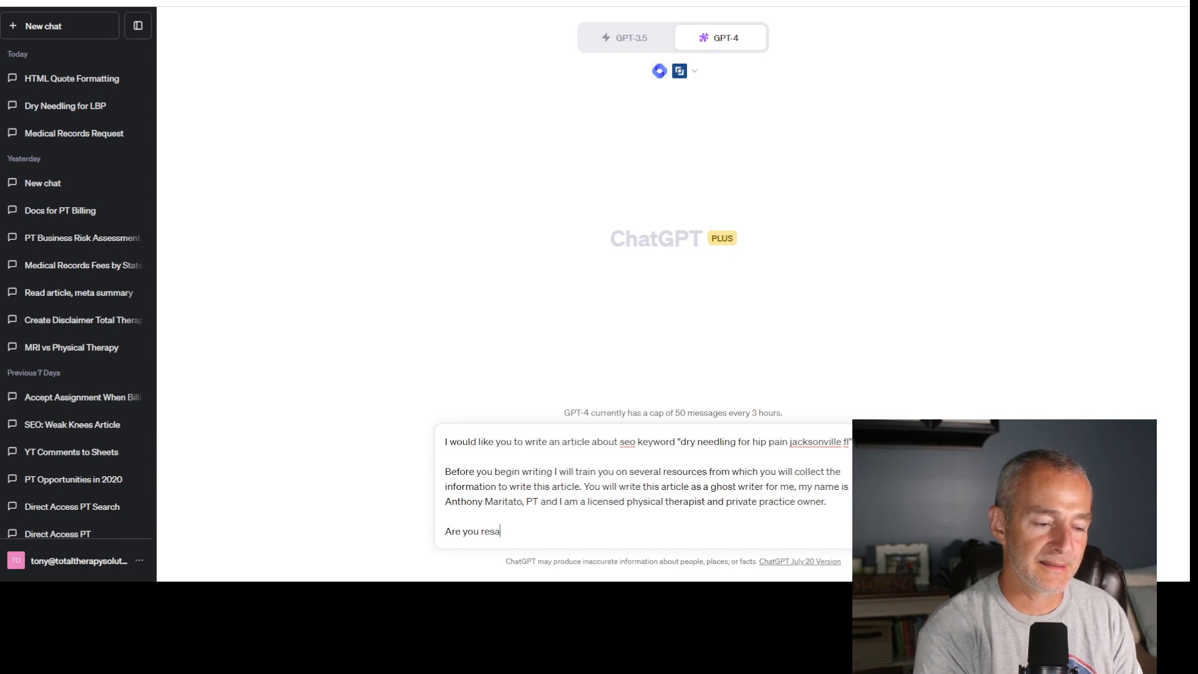
{"action": "key", "text": "BackSpace"}
{"action": "key", "text": "BackSpace"}
{"action": "type", "text": "da"}
{"action": "key", "text": "BackSpace"}
{"action": "type", "text": "ady f"}
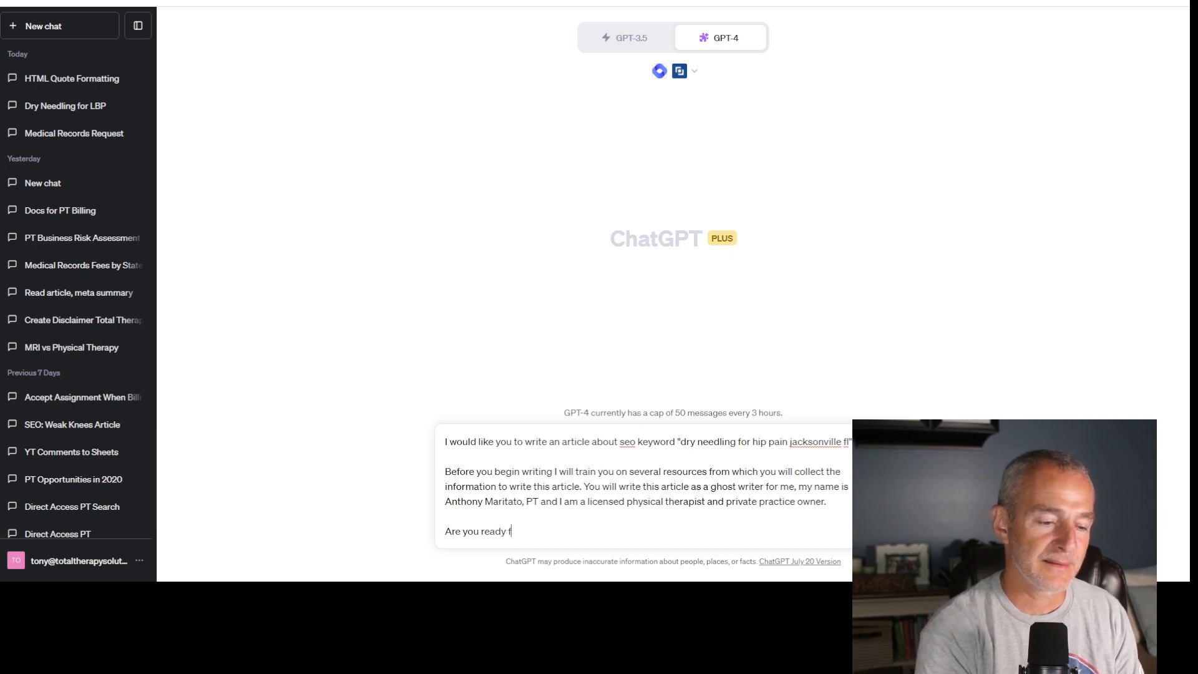
{"action": "type", "text": "or me to share the first tra"}
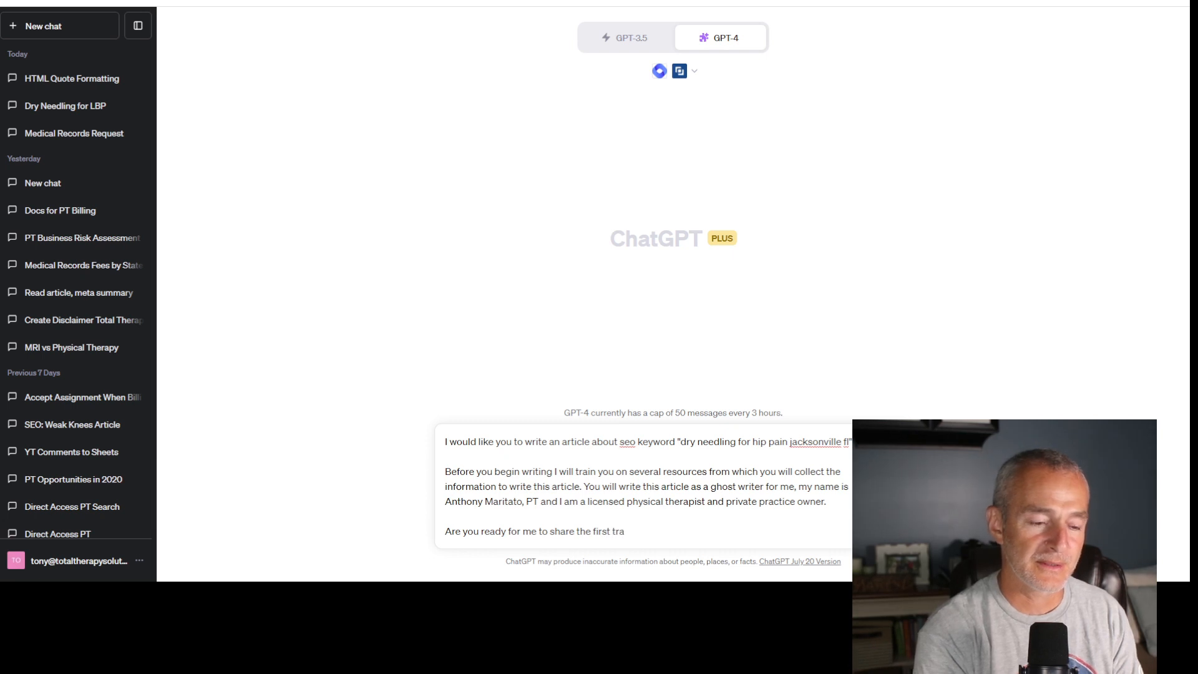
{"action": "type", "text": "ining datat"}
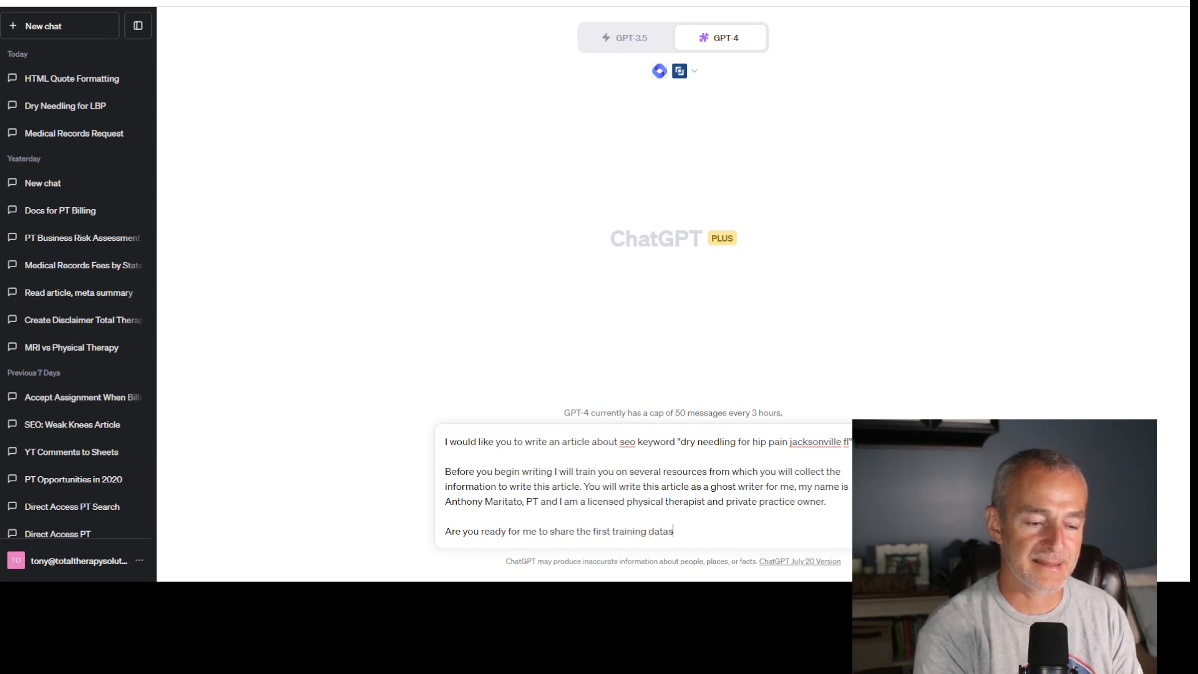
{"action": "key", "text": "BackSpace"}
{"action": "type", "text": "et"}
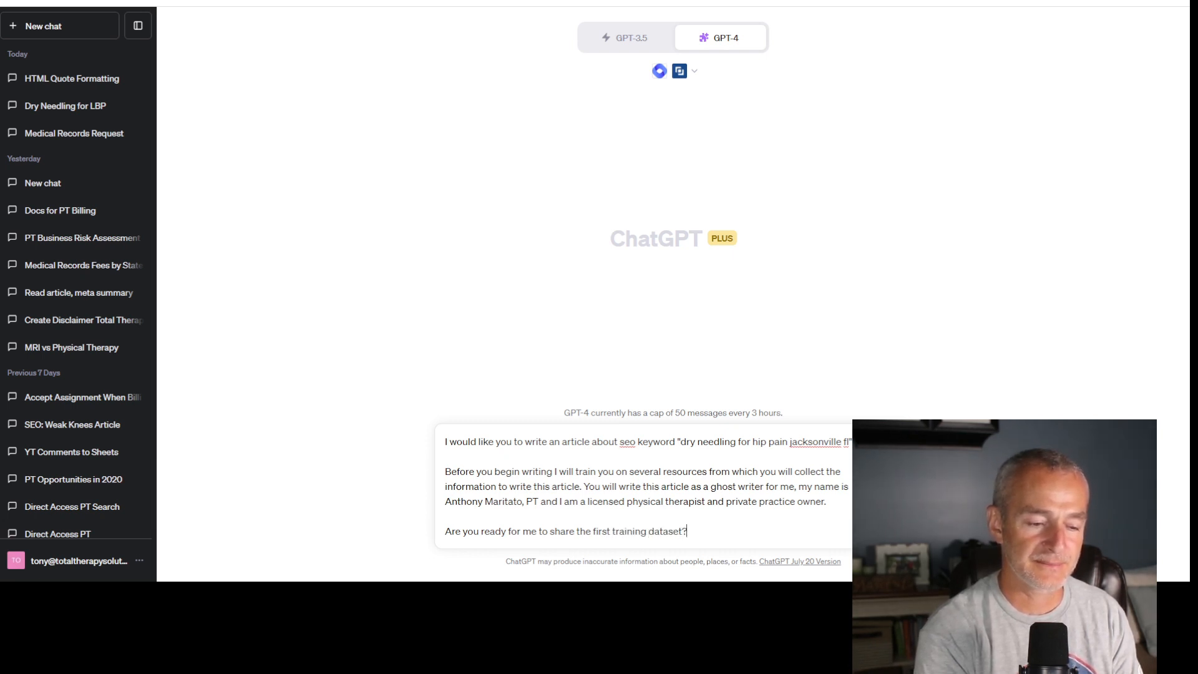
{"action": "type", "text": "? Yes or now"}
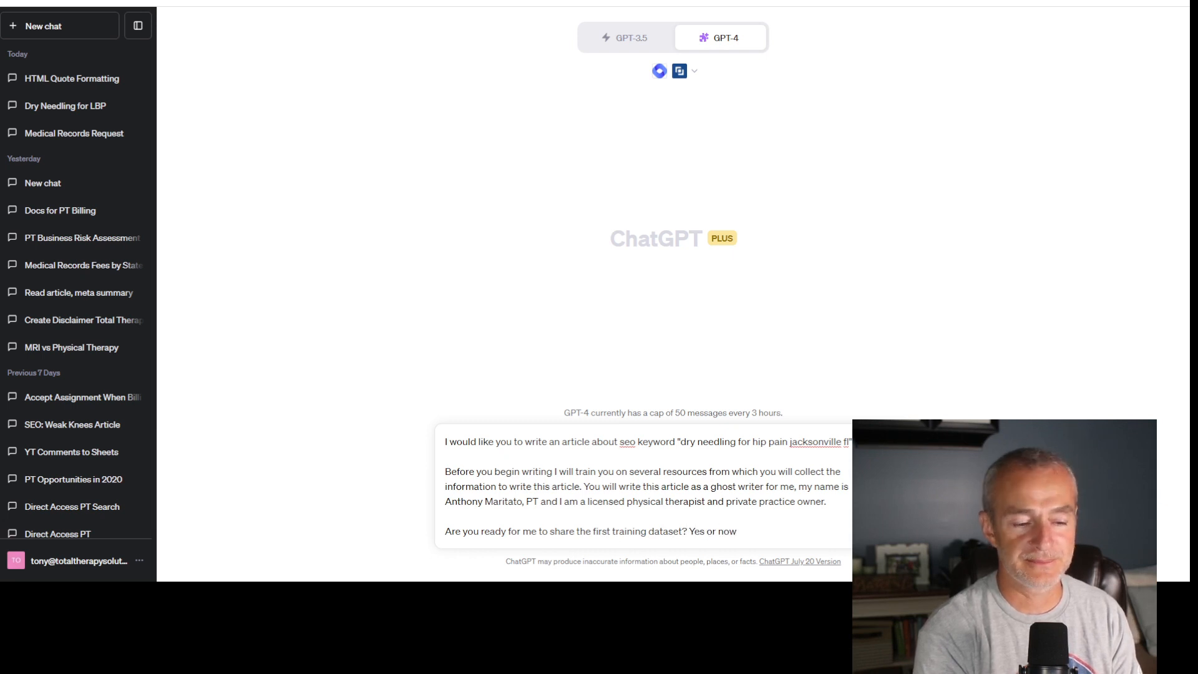
{"action": "key", "text": "Return"}
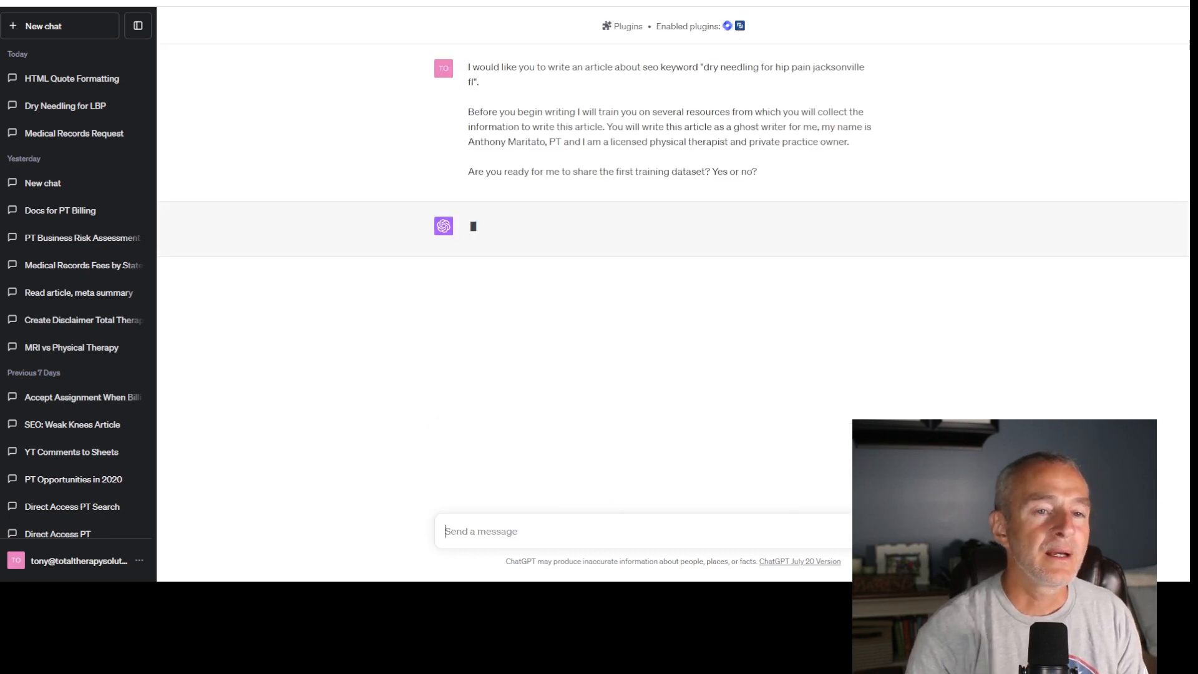
- Open PubMed in a new browser tab
{"action": "key", "text": "ctrl+t"}
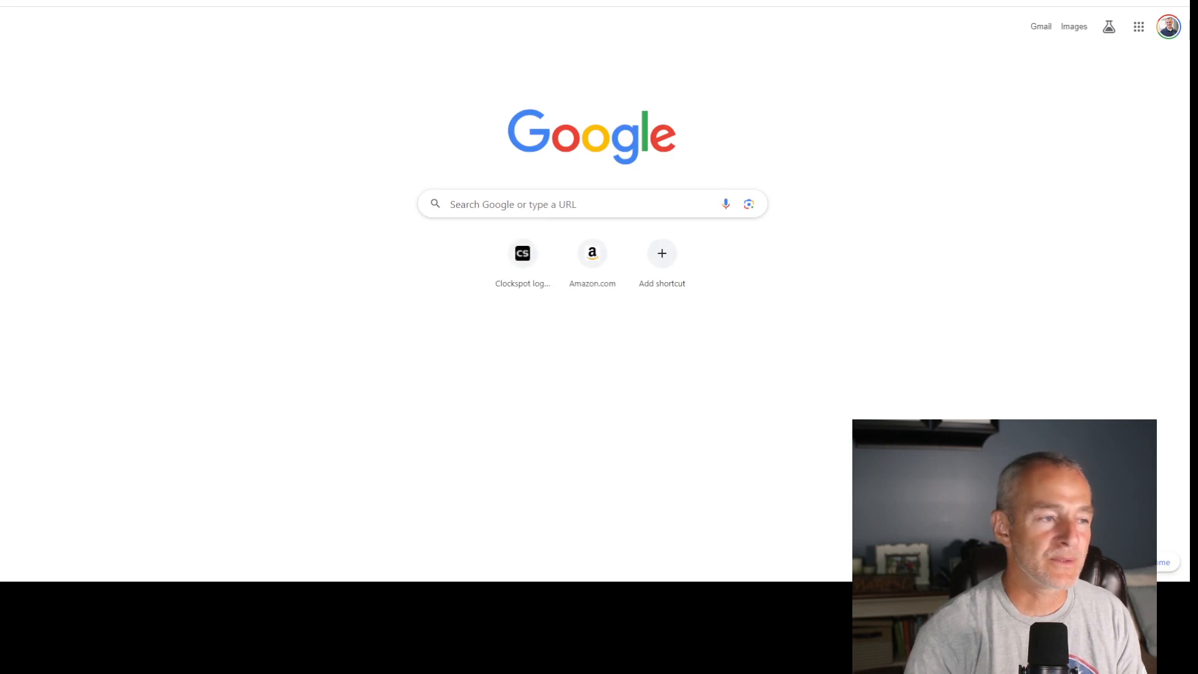
{"action": "type", "text": "pubmed"}
{"action": "key", "text": "Return"}
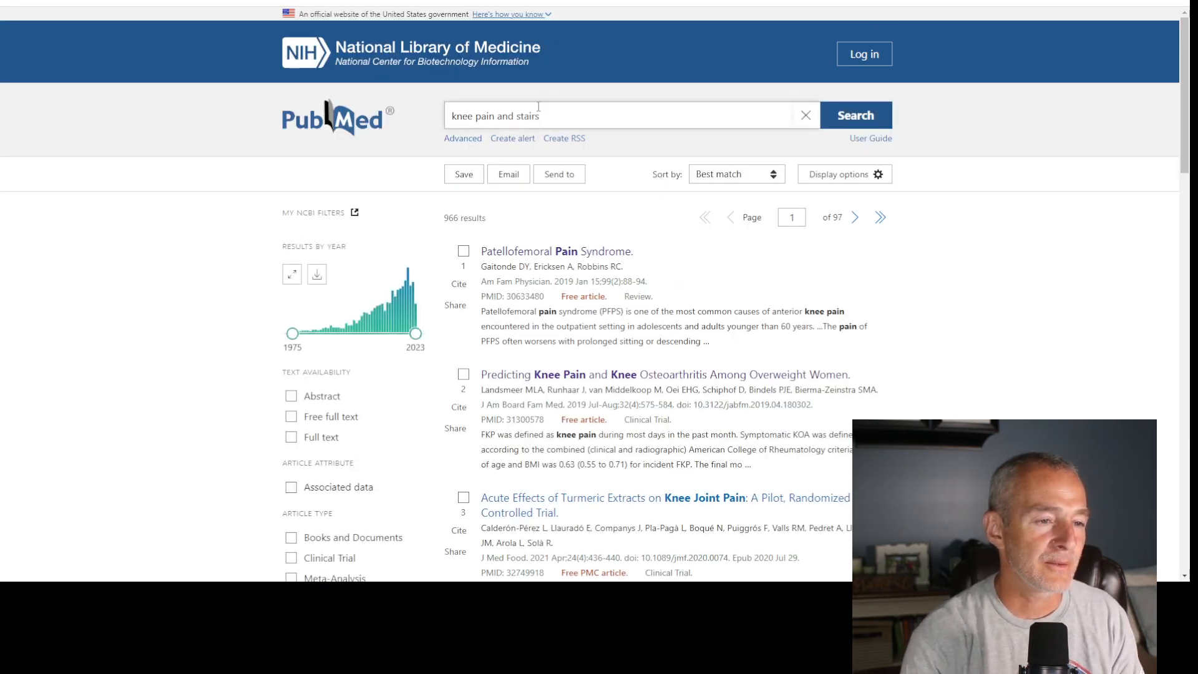
- Replace the PubMed query with the keyword without its location and search for "dry needling for hip pain"
{"action": "triple_click", "coordinate": [538, 115]}
{"action": "type", "text": "d"}
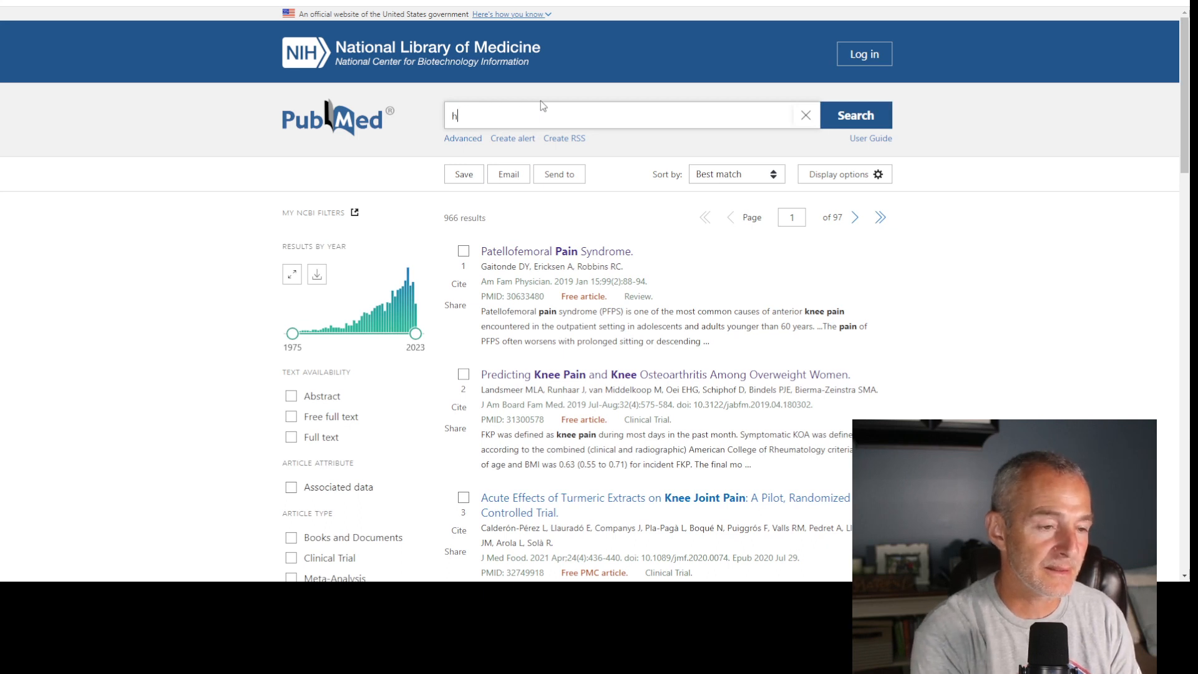
{"action": "type", "text": "ry needling for hip pain jacksonville fl"}
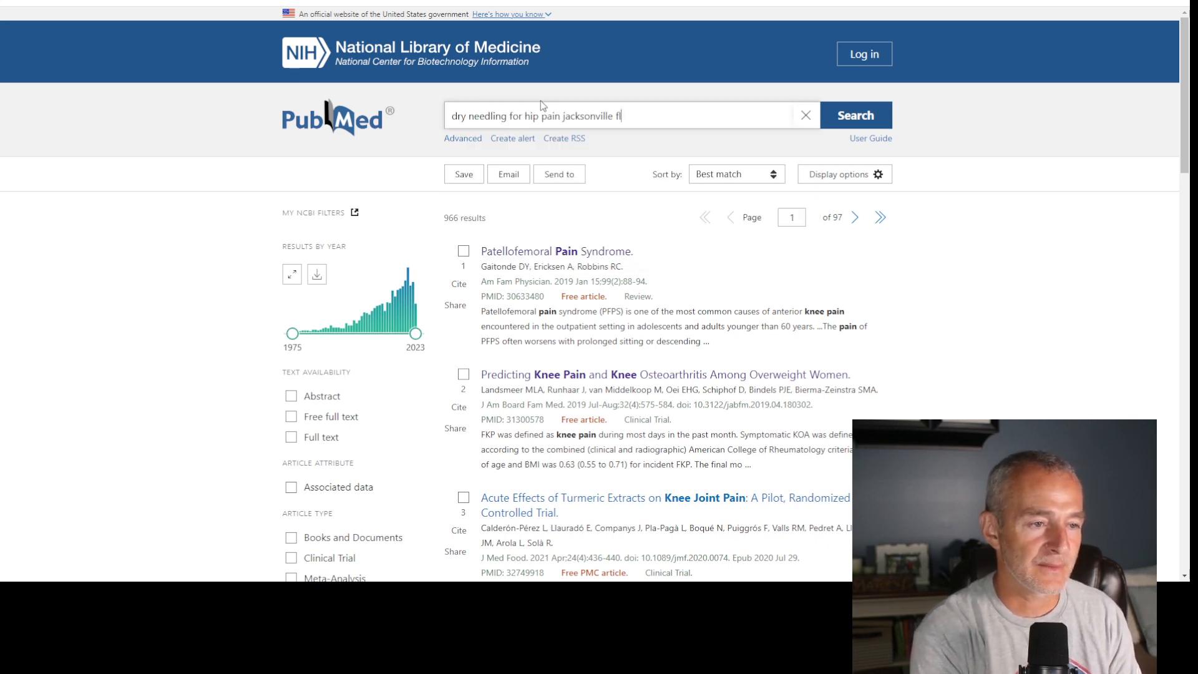
{"action": "left_click_drag", "start_coordinate": [562, 117], "coordinate": [681, 117]}
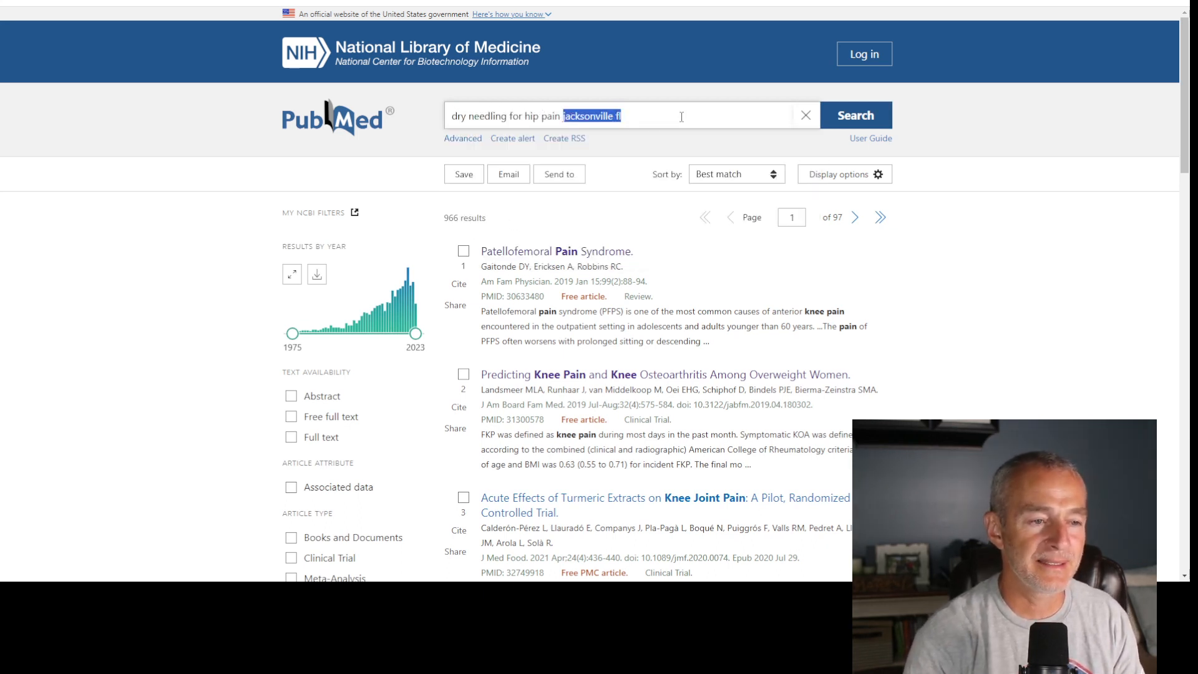
{"action": "key", "text": "BackSpace"}
{"action": "left_click", "coordinate": [875, 109]}
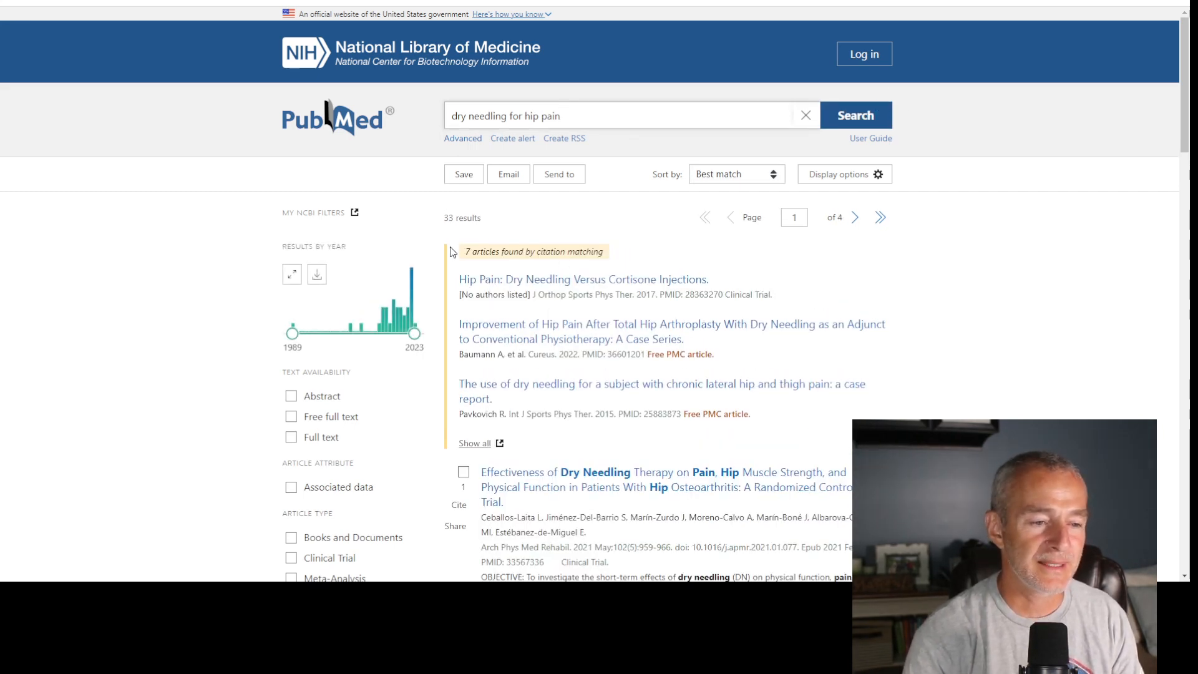
- Open the free PMC full text of the case series "Improvement of Hip Pain After Total Hip Arthroplasty With Dry Needling as an Adjunct to Conventional Physiotherapy"
{"action": "left_click_drag", "start_coordinate": [465, 252], "coordinate": [614, 259]}
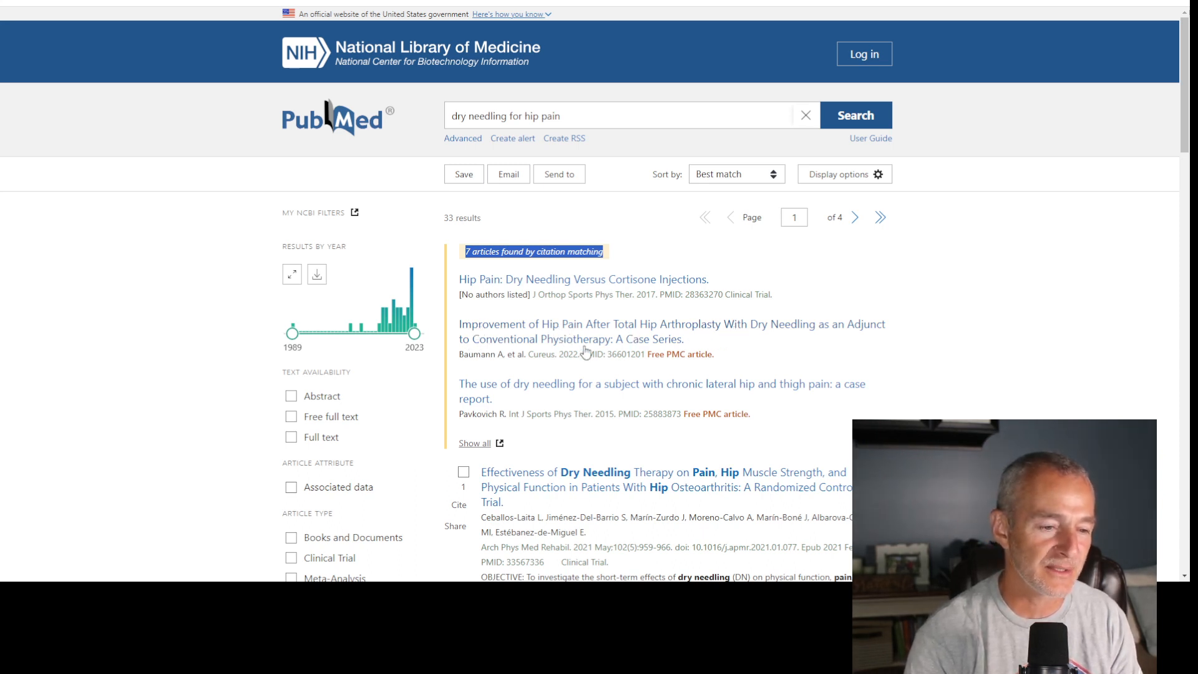
{"action": "left_click", "coordinate": [661, 341]}
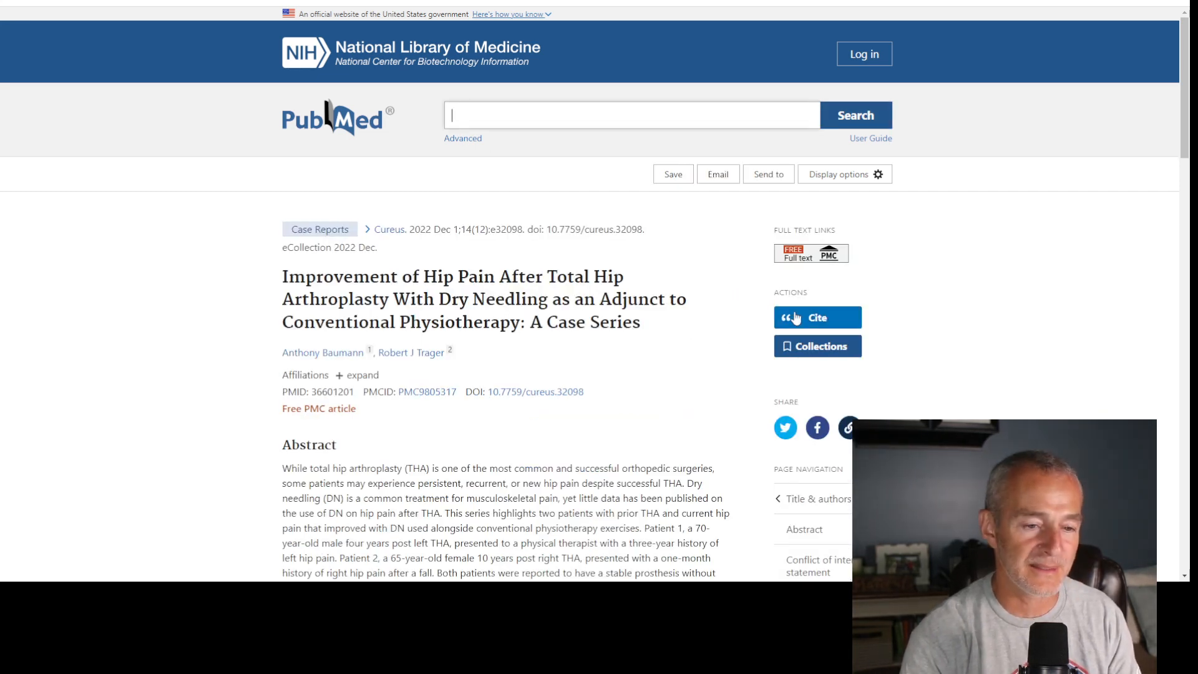
{"action": "left_click", "coordinate": [815, 252]}
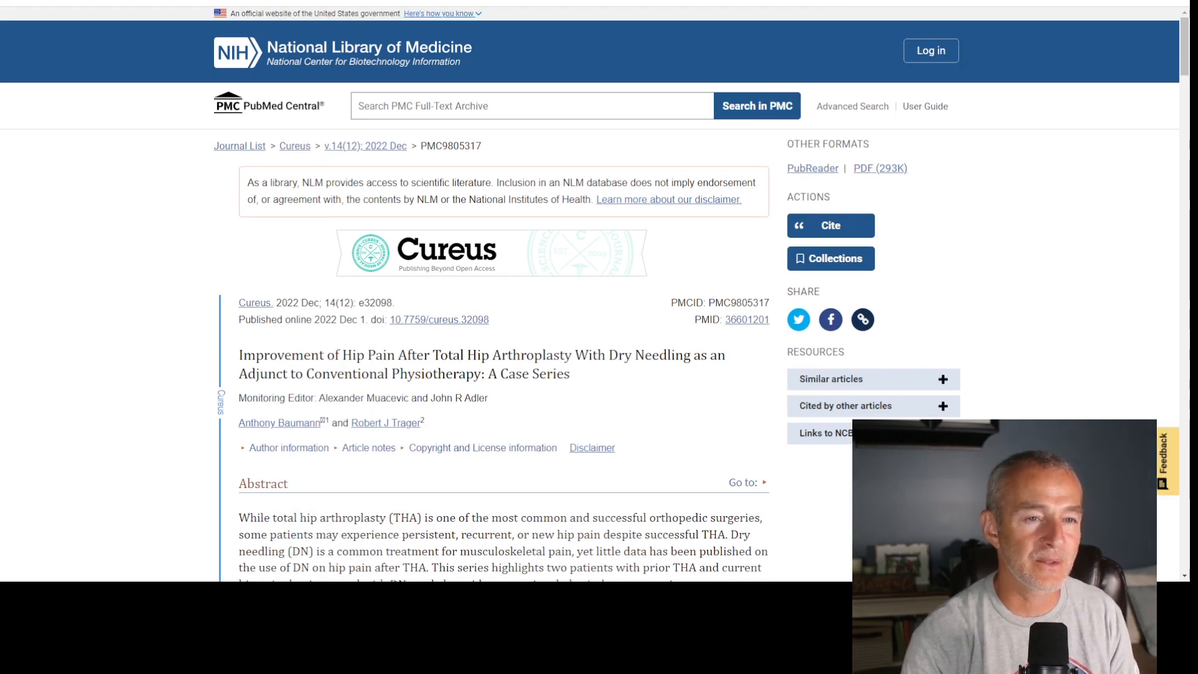
- In ChatGPT, send "Here is the first study I would like you to read and process:" followed by the PMC9805317 article link
{"action": "left_click", "coordinate": [446, 2]}
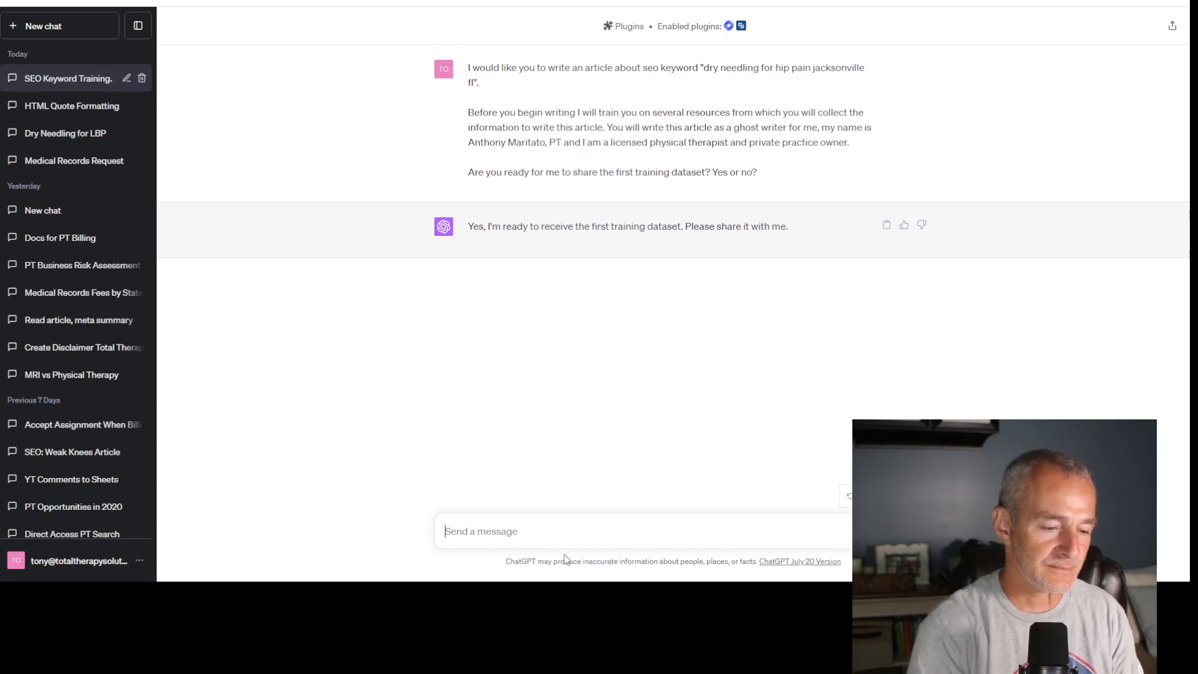
{"action": "type", "text": "Here is the first stu"}
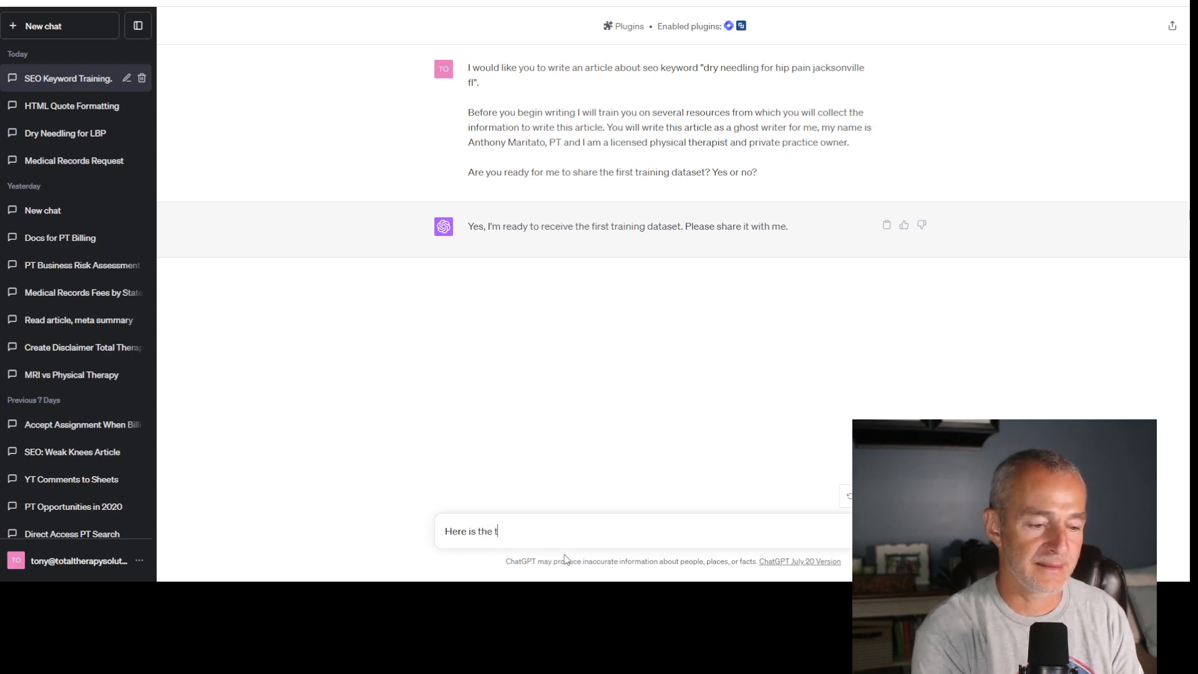
{"action": "type", "text": "dy "}
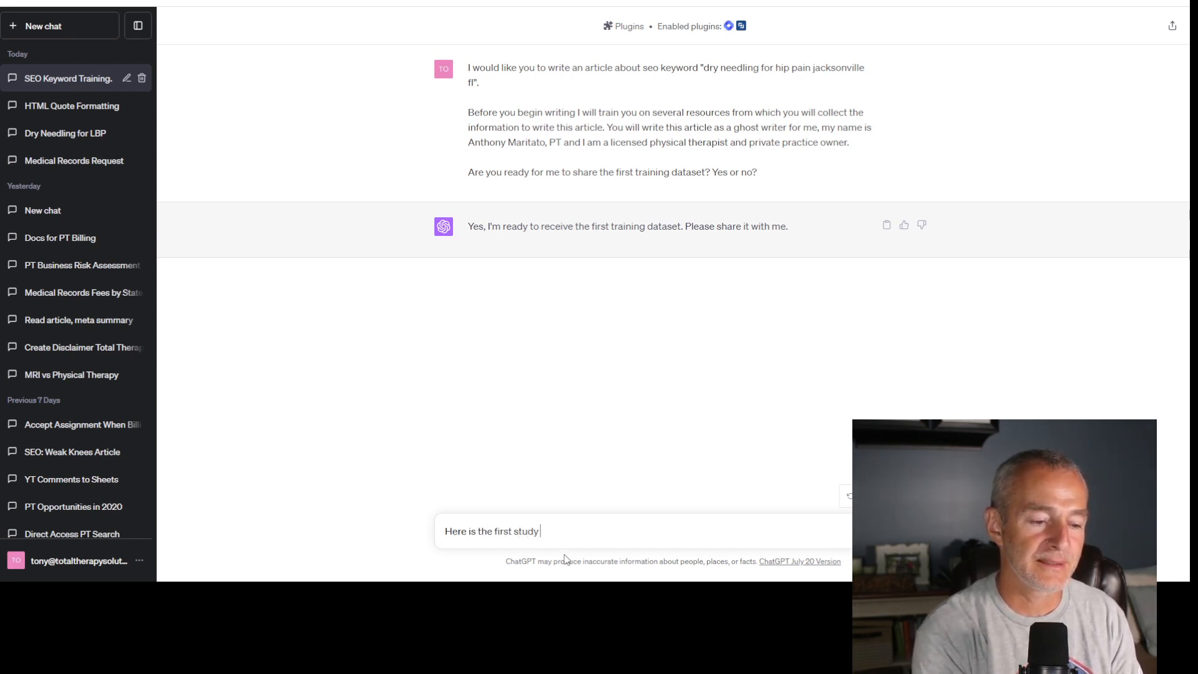
{"action": "type", "text": "I would like "}
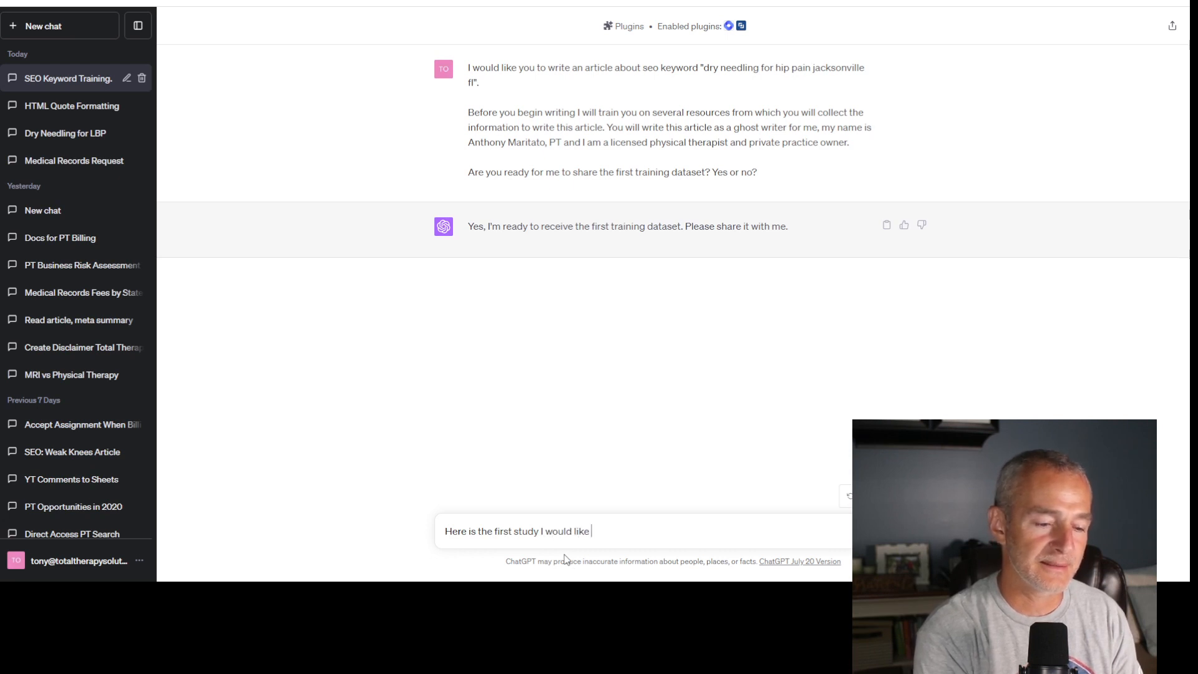
{"action": "type", "text": "you to read and process"}
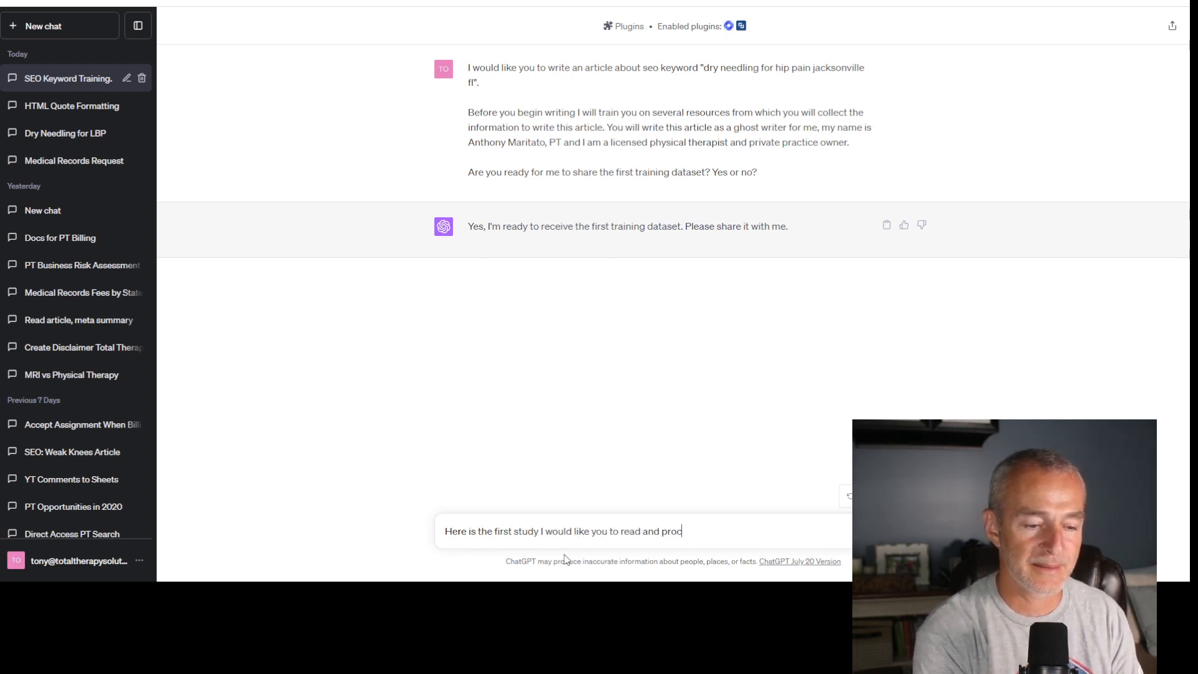
{"action": "type", "text": ":"}
{"action": "type", "text": "https://www.ncbi.nlm.nih.gov/pmc/articles/PMC9805317/"}
{"action": "key", "text": "Return"}
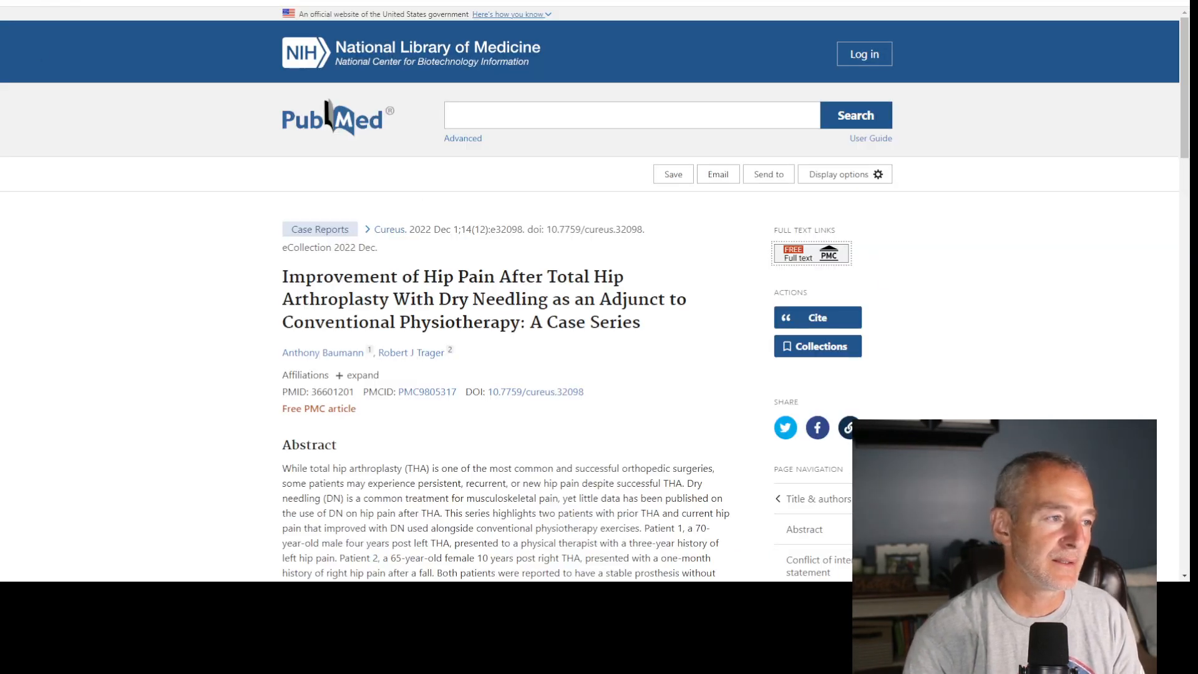
- From the PubMed results, open the free PMC full text of "The use of dry needling for a subject with chronic lateral hip and thigh pain"
{"action": "key", "text": "alt+Left"}
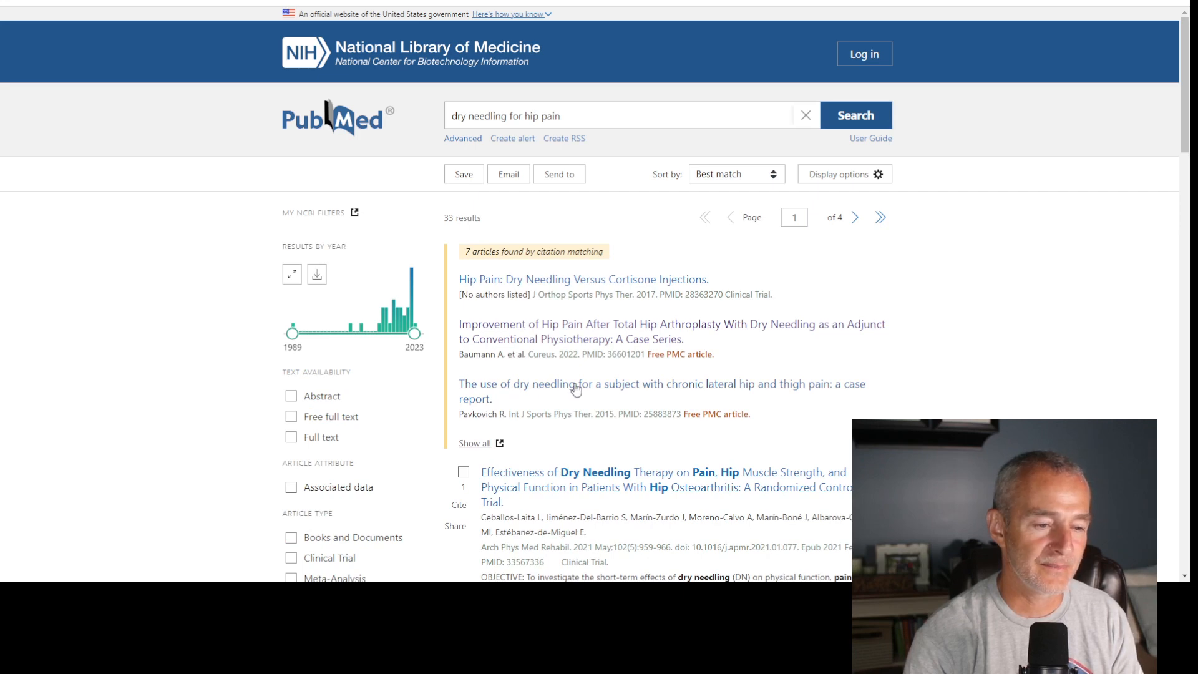
{"action": "left_click", "coordinate": [671, 391]}
{"action": "left_click", "coordinate": [864, 253]}
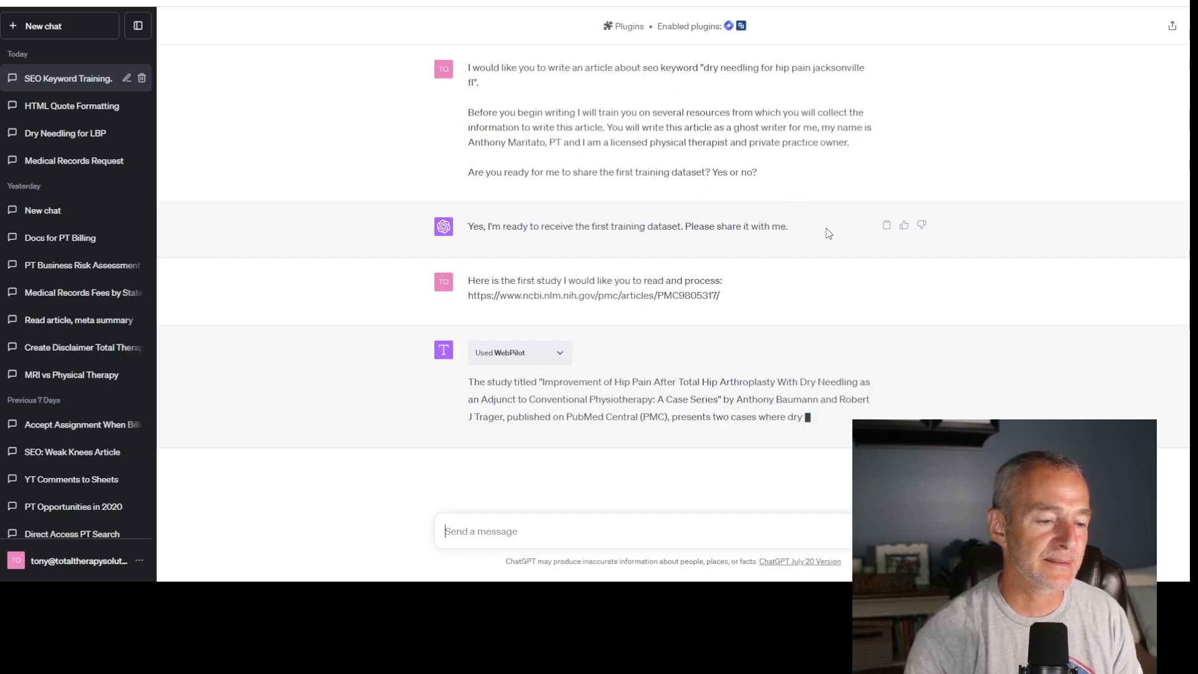
- Draft the ChatGPT message "Great, now please read the following article:" with the PMC4387732 article link on the line below
{"action": "type", "text": "Gr"}
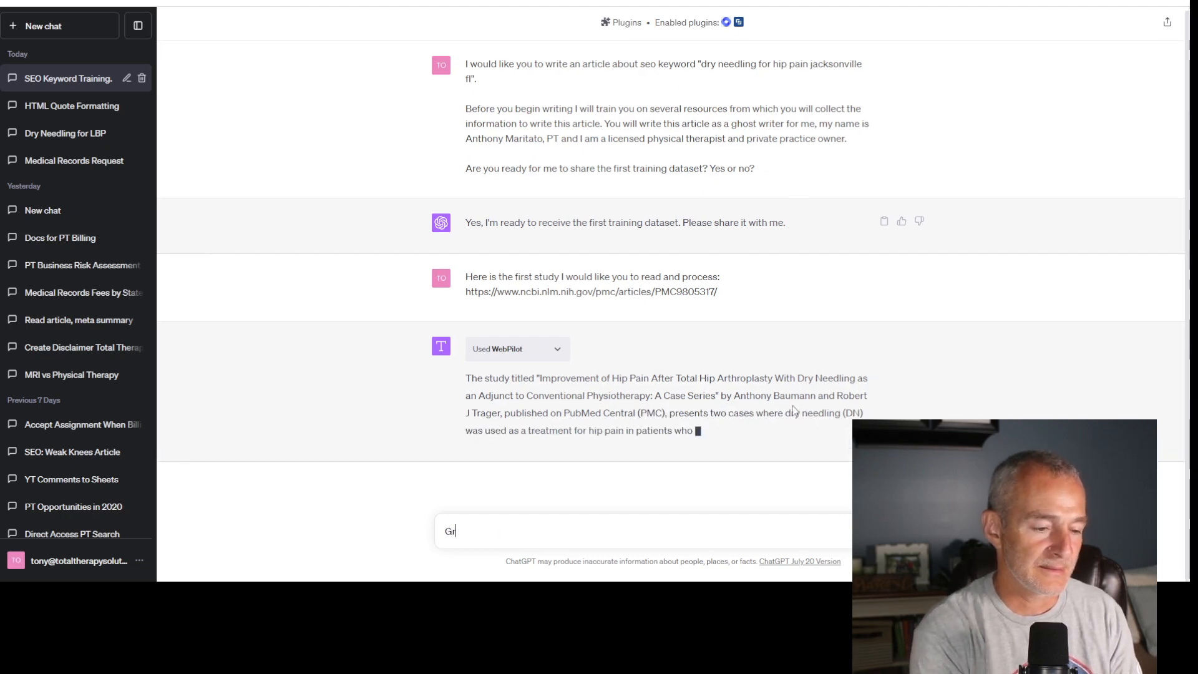
{"action": "type", "text": "eat, now please"}
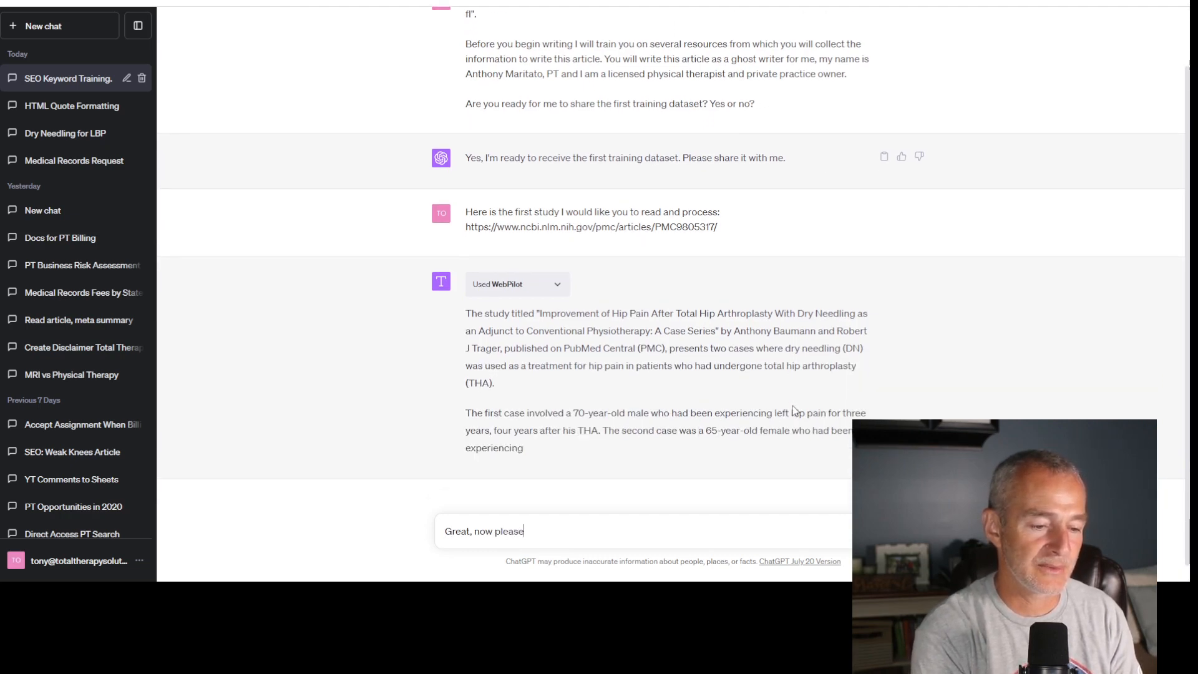
{"action": "type", "text": " read the ar"}
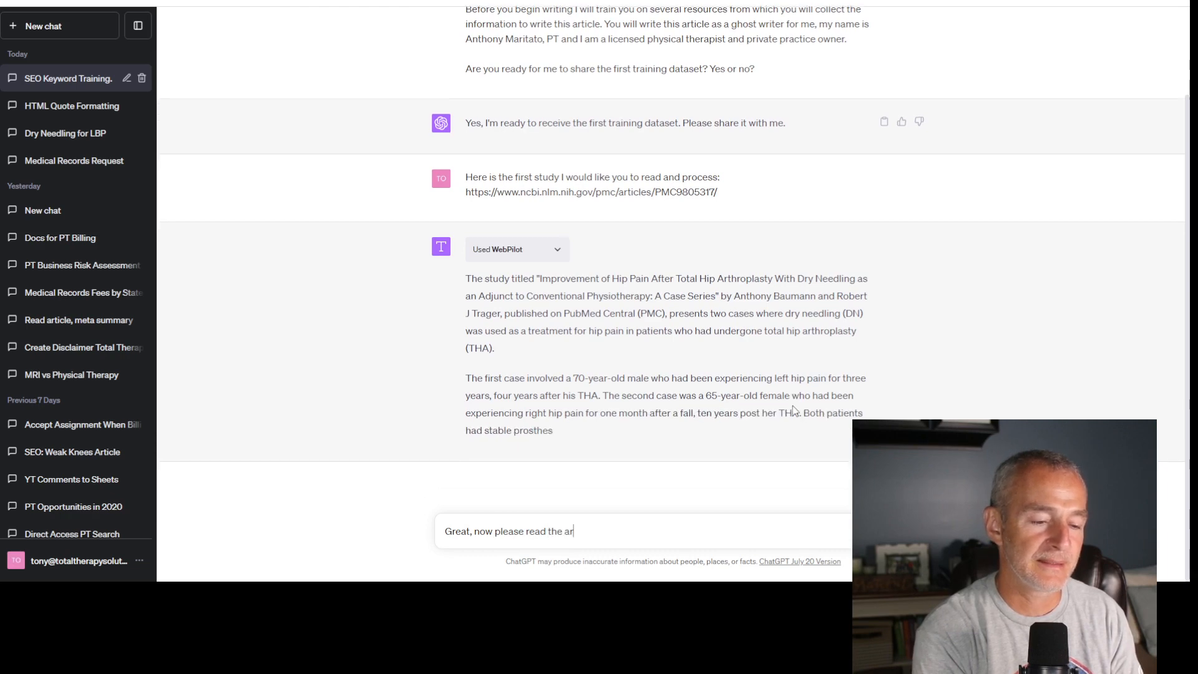
{"action": "key", "text": "BackSpace"}
{"action": "key", "text": "BackSpace"}
{"action": "type", "text": "following art"}
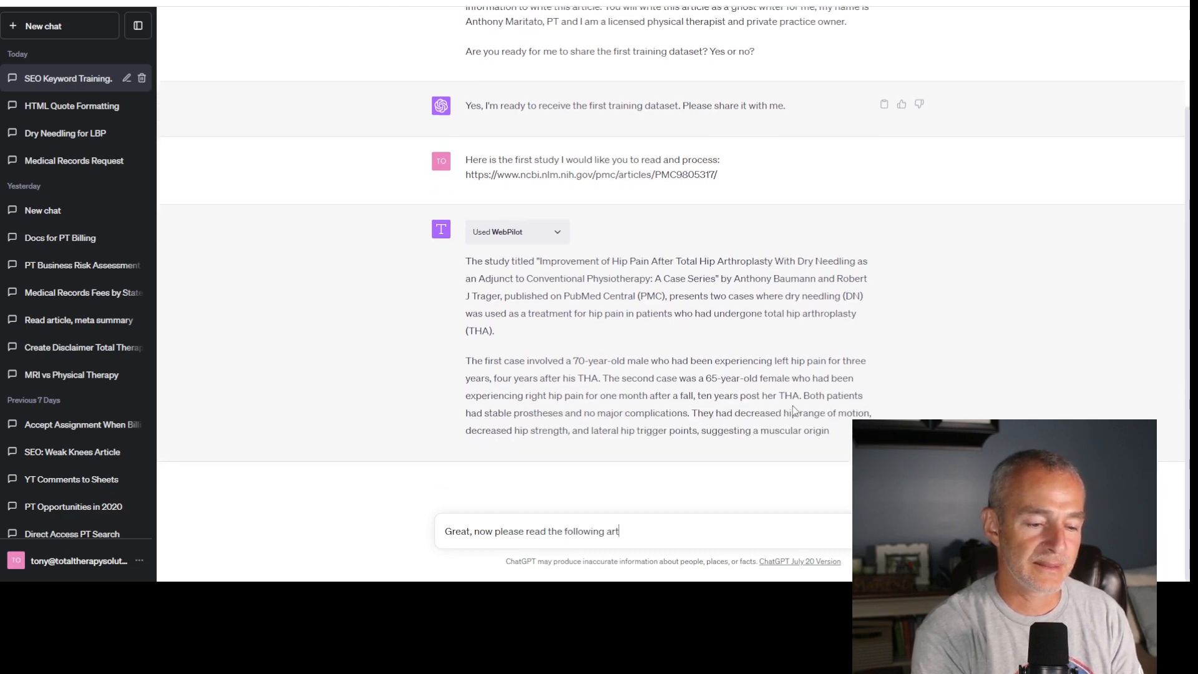
{"action": "type", "text": "icle:"}
{"action": "key", "text": "shift+Return"}
{"action": "type", "text": "https://www.ncbi.nlm.nih.gov/pmc/articles/PMC4387732/"}
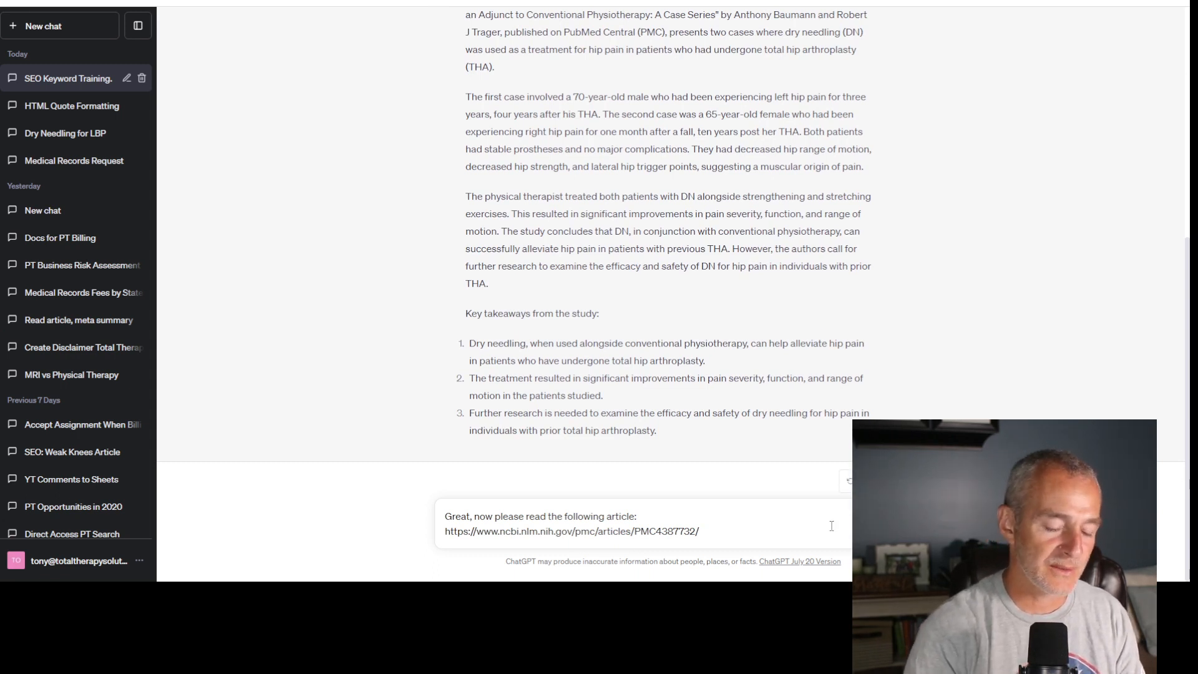
- Add the instruction "Don't start writing any content until I prompt you to do so." below the link and send the message
{"action": "key", "text": "shift+Return"}
{"action": "key", "text": "shift+Return"}
{"action": "type", "text": "Don't"}
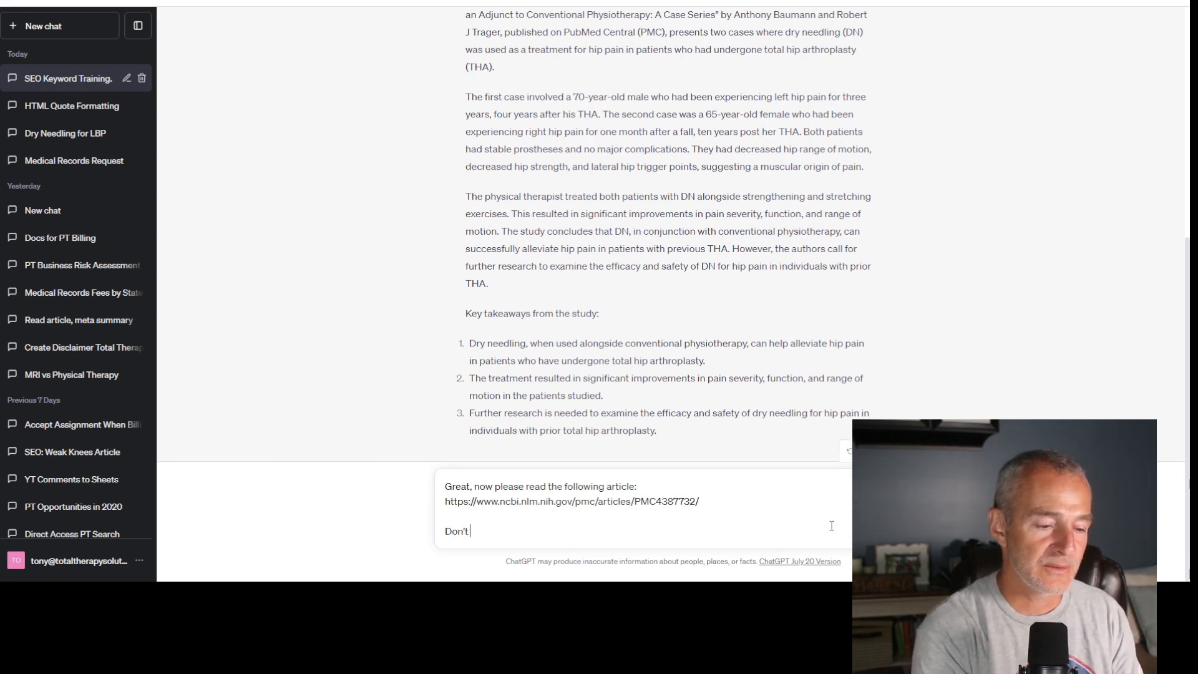
{"action": "type", "text": " start writing"}
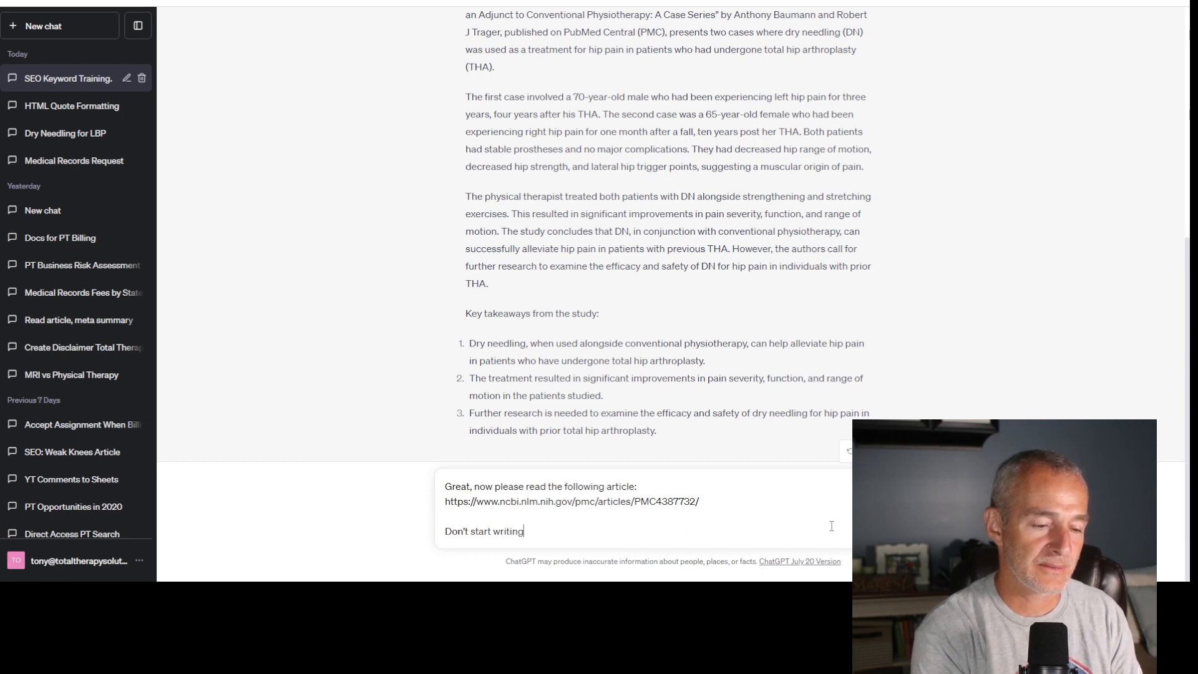
{"action": "type", "text": " any content"}
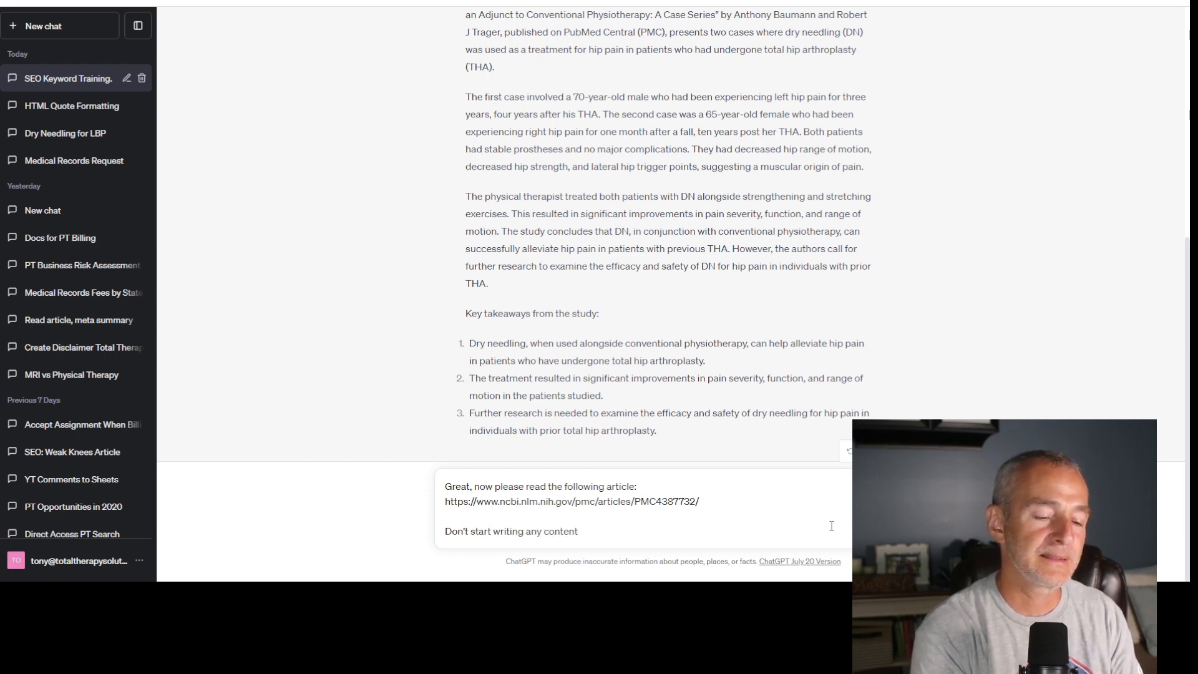
{"action": "type", "text": " until I"}
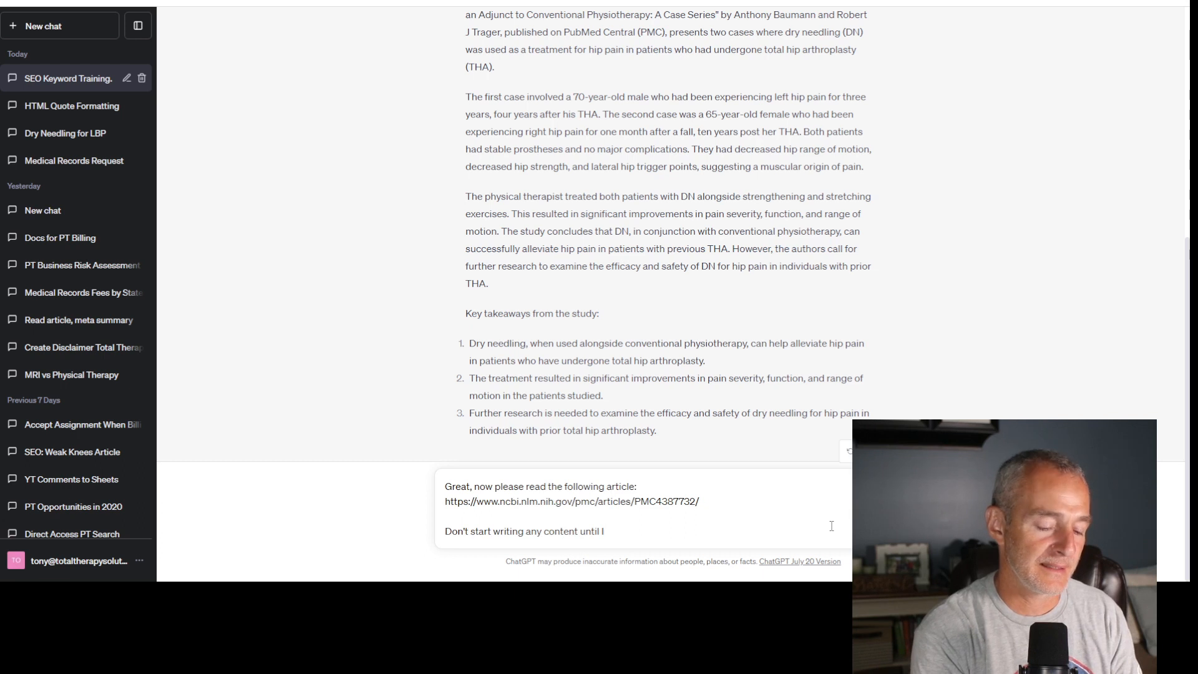
{"action": "type", "text": " prompt you "}
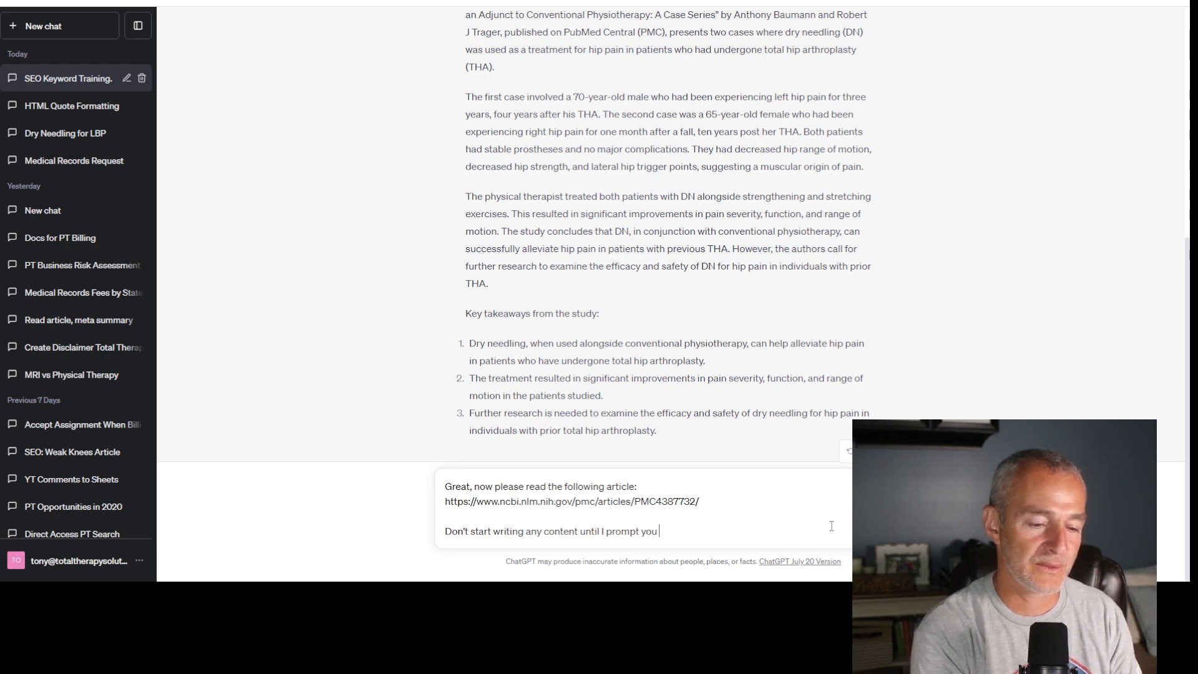
{"action": "type", "text": "to do "}
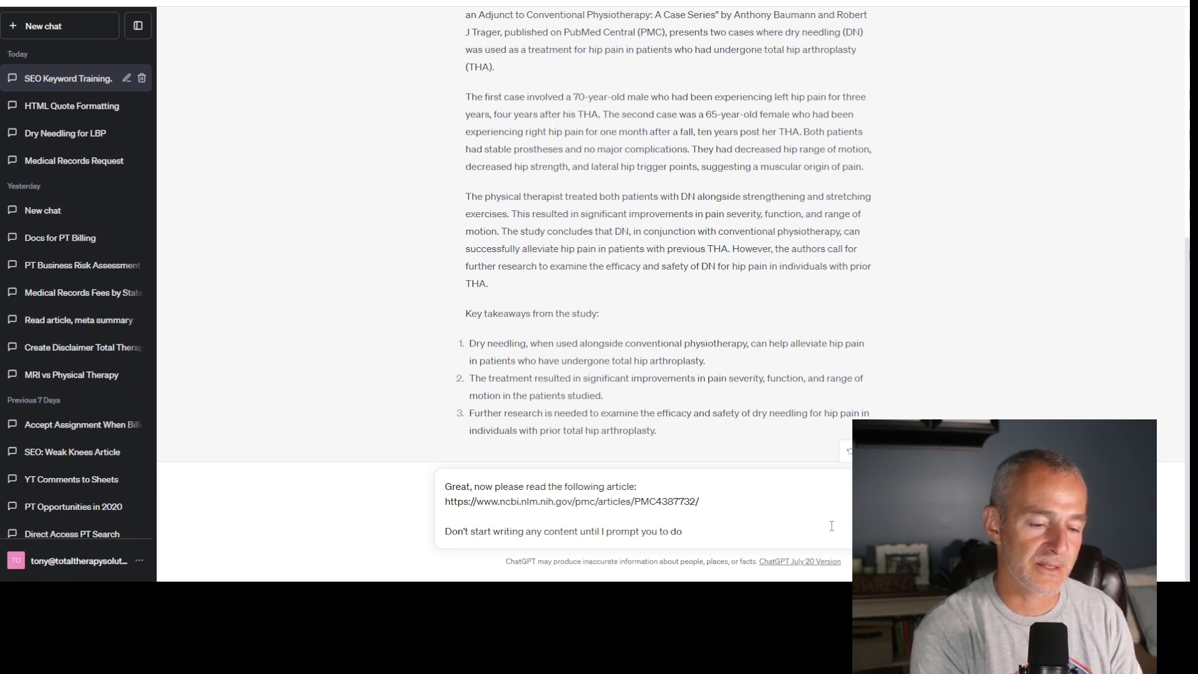
{"action": "type", "text": "so."}
{"action": "key", "text": "Return"}
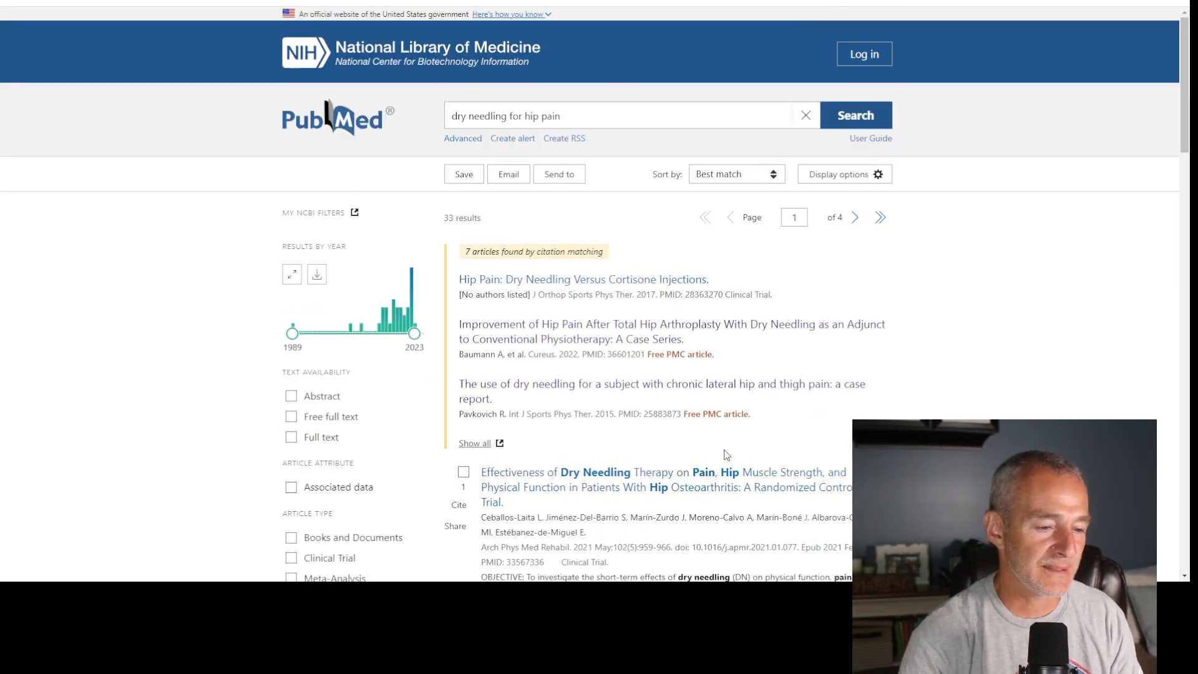
- Open the PubMed record of the randomized controlled trial on dry needling in patients with hip osteoarthritis and review its abstract
{"action": "scroll", "coordinate": [779, 424], "scroll_direction": "down", "scroll_amount": 3}
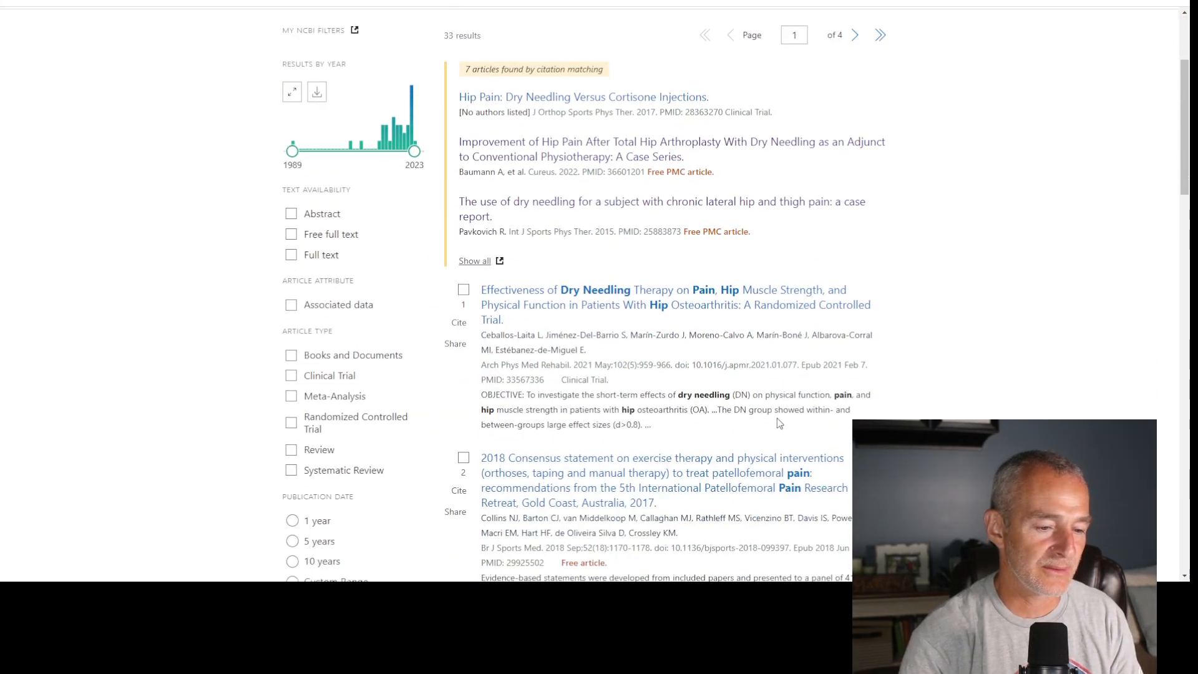
{"action": "scroll", "coordinate": [779, 423], "scroll_direction": "down", "scroll_amount": 1}
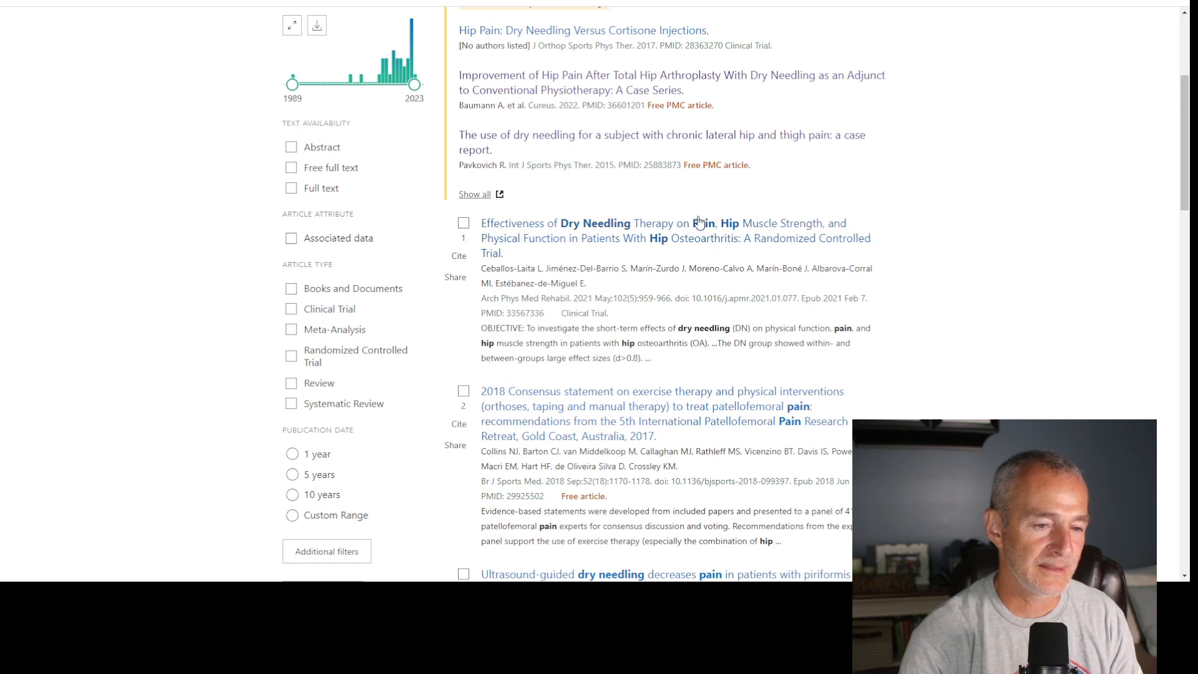
{"action": "left_click", "coordinate": [775, 242]}
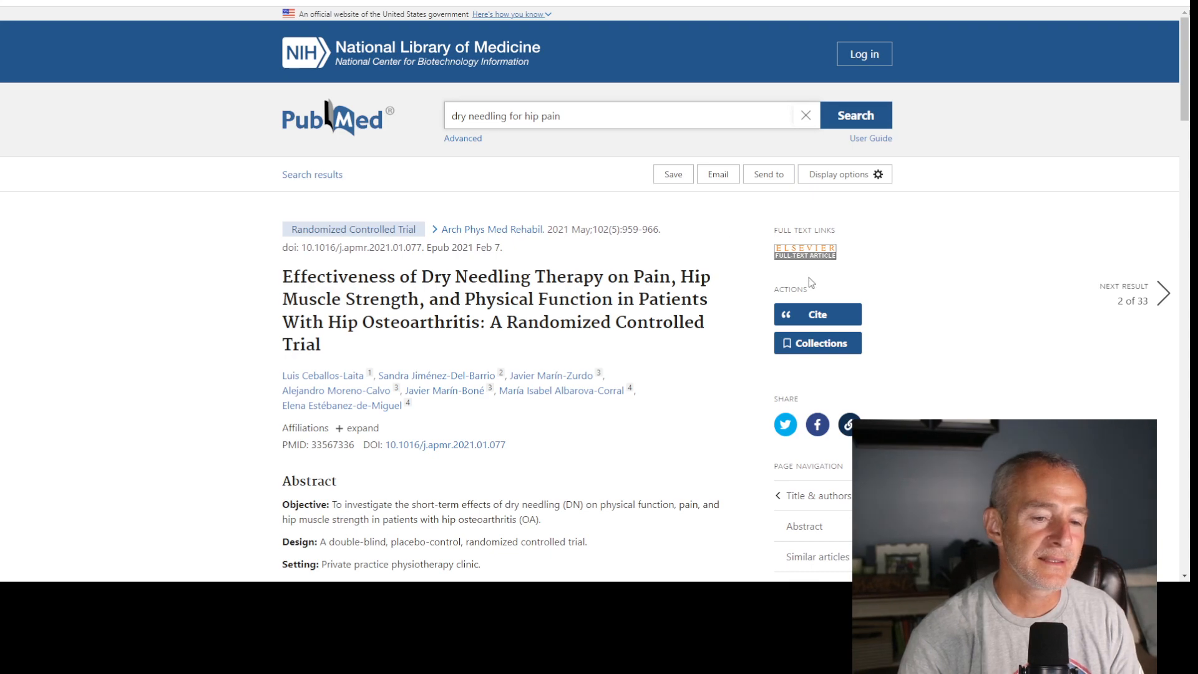
{"action": "scroll", "coordinate": [523, 335], "scroll_direction": "down", "scroll_amount": 10}
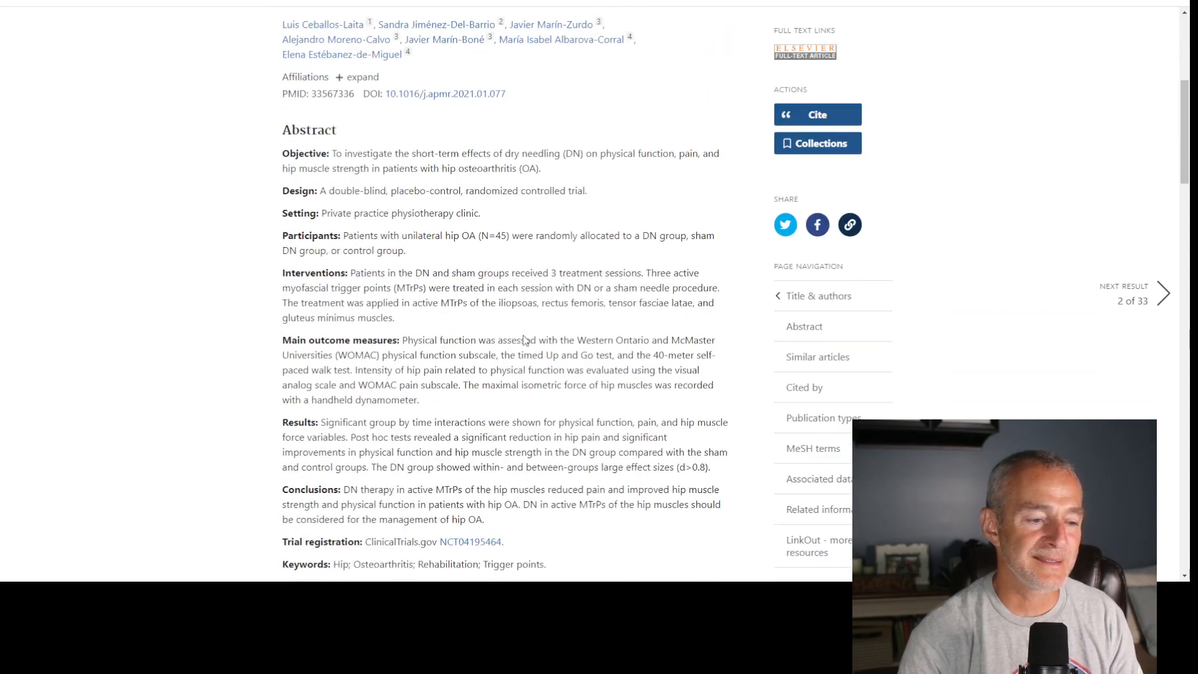
{"action": "scroll", "coordinate": [521, 334], "scroll_direction": "up", "scroll_amount": 10}
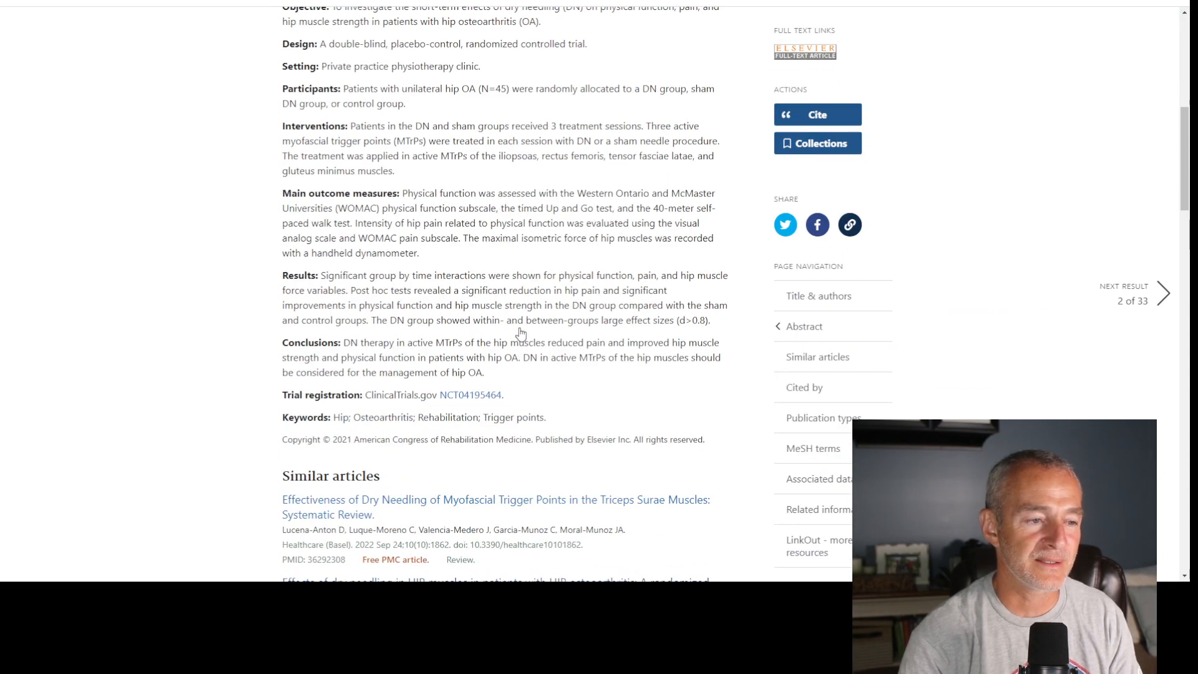
{"action": "scroll", "coordinate": [519, 327], "scroll_direction": "up", "scroll_amount": 2}
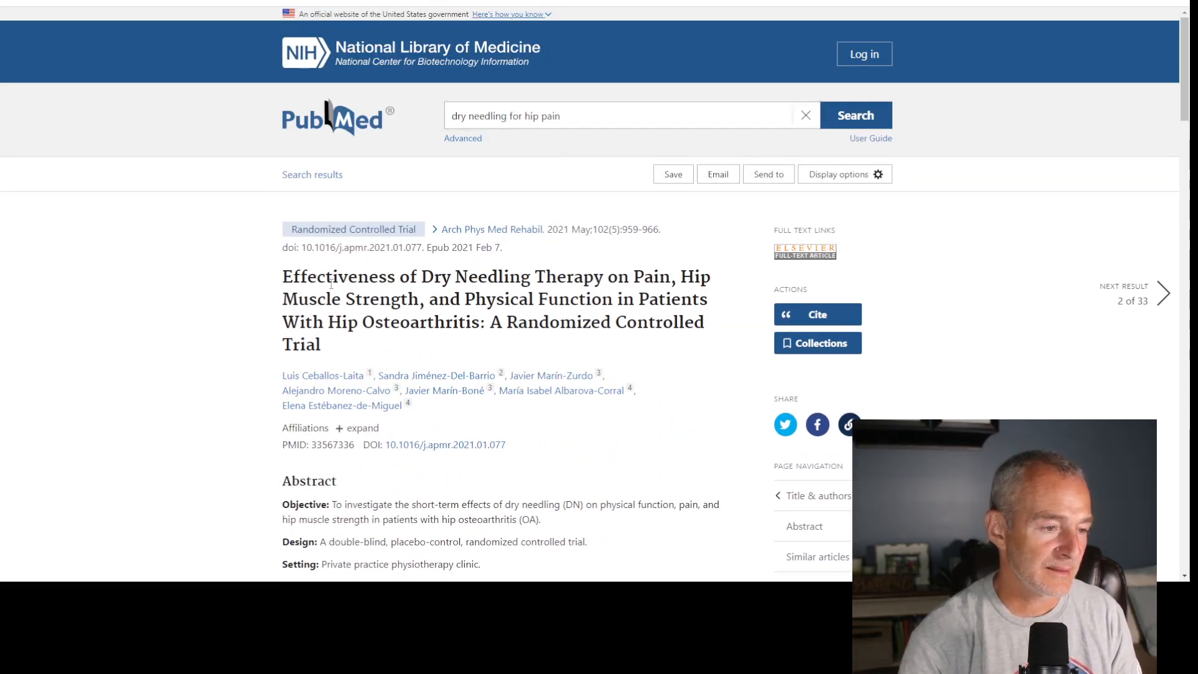
- Copy the full title of the hip osteoarthritis trial and search Google for it in a new browser tab
{"action": "left_click_drag", "start_coordinate": [284, 278], "coordinate": [396, 338]}
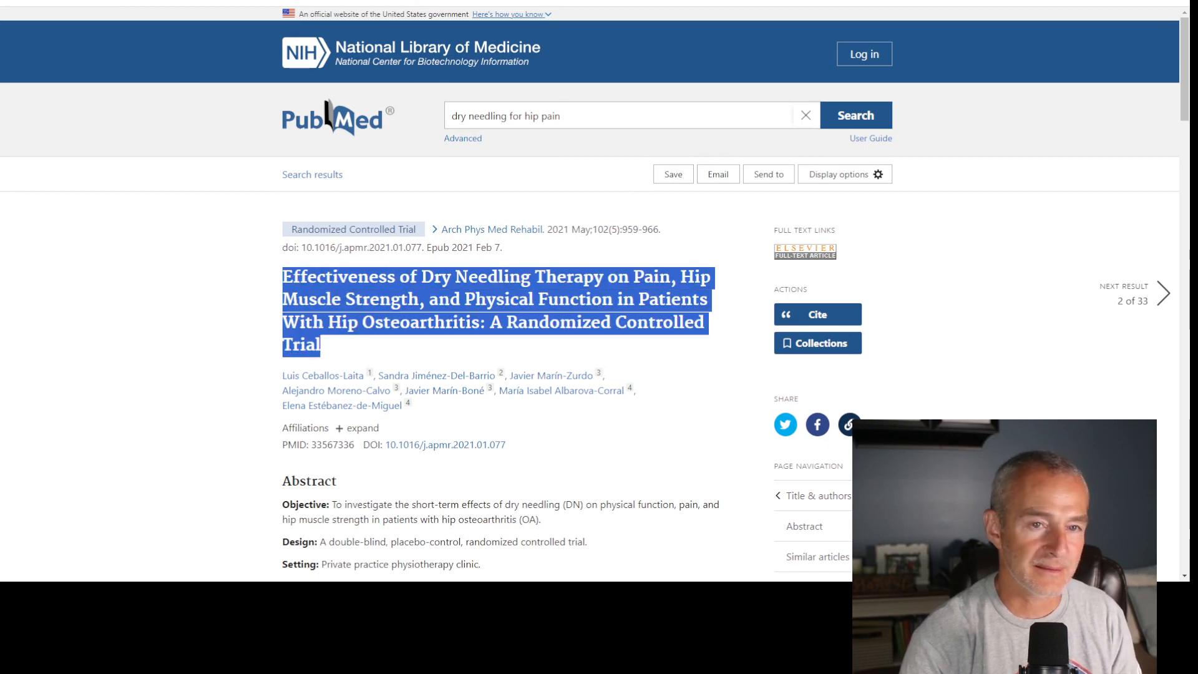
{"action": "key", "text": "ctrl+c"}
{"action": "key", "text": "ctrl+t"}
{"action": "key", "text": "ctrl+v"}
{"action": "key", "text": "Return"}
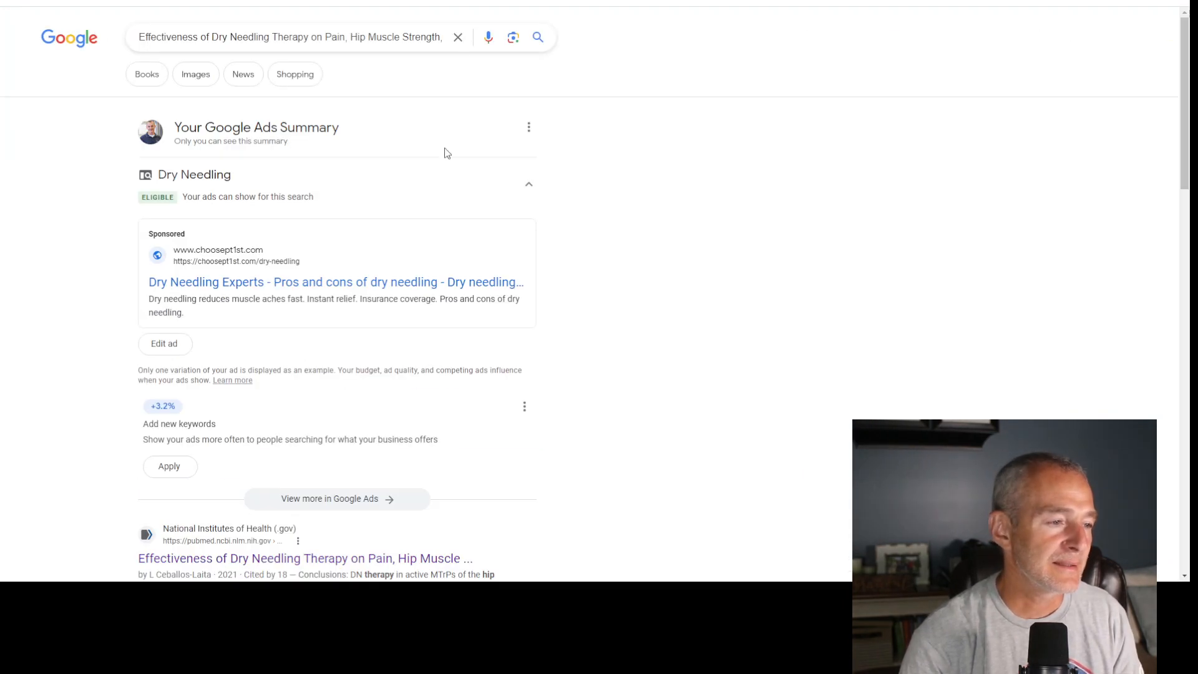
- Open the trial's ResearchGate page from the Google results and check whether its full text is available
{"action": "scroll", "coordinate": [437, 183], "scroll_direction": "down", "scroll_amount": 7}
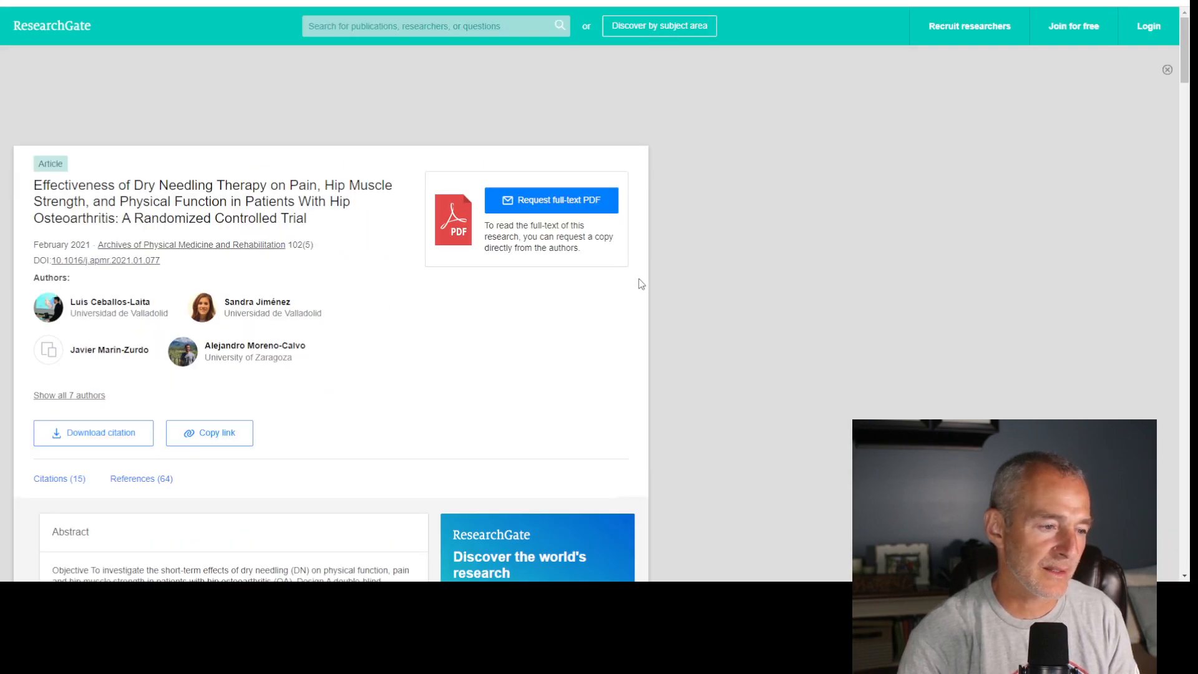
{"action": "scroll", "coordinate": [639, 281], "scroll_direction": "down", "scroll_amount": 8}
{"action": "scroll", "coordinate": [640, 284], "scroll_direction": "down", "scroll_amount": 10}
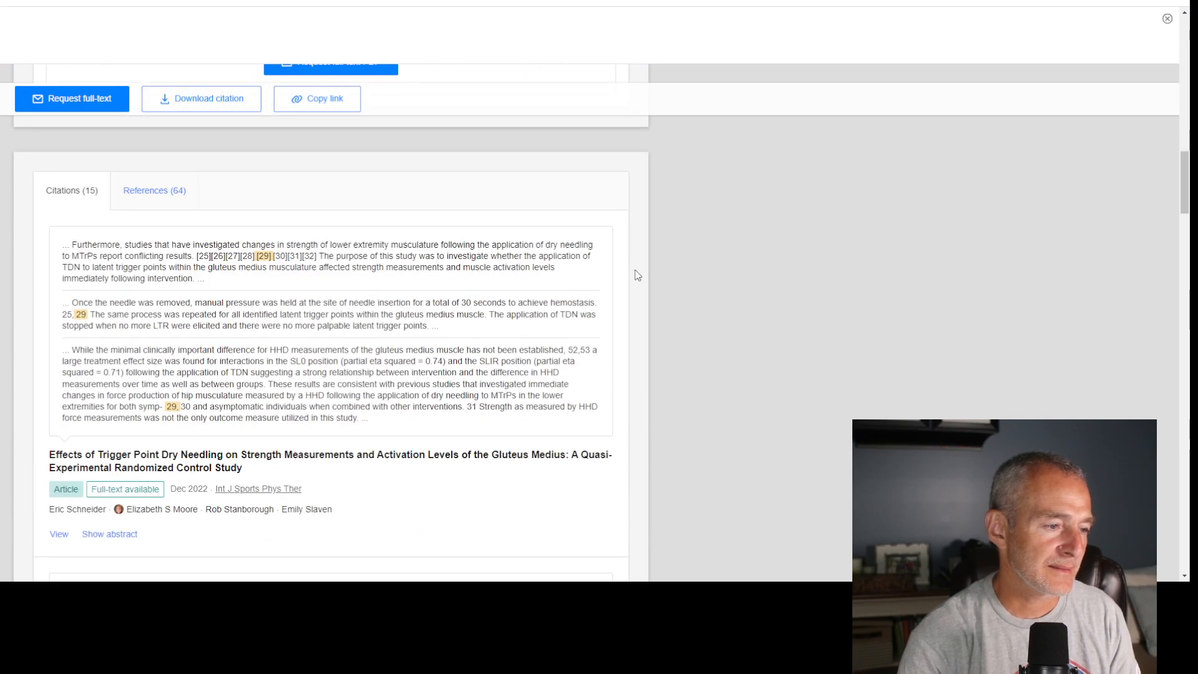
{"action": "scroll", "coordinate": [637, 275], "scroll_direction": "down", "scroll_amount": 4}
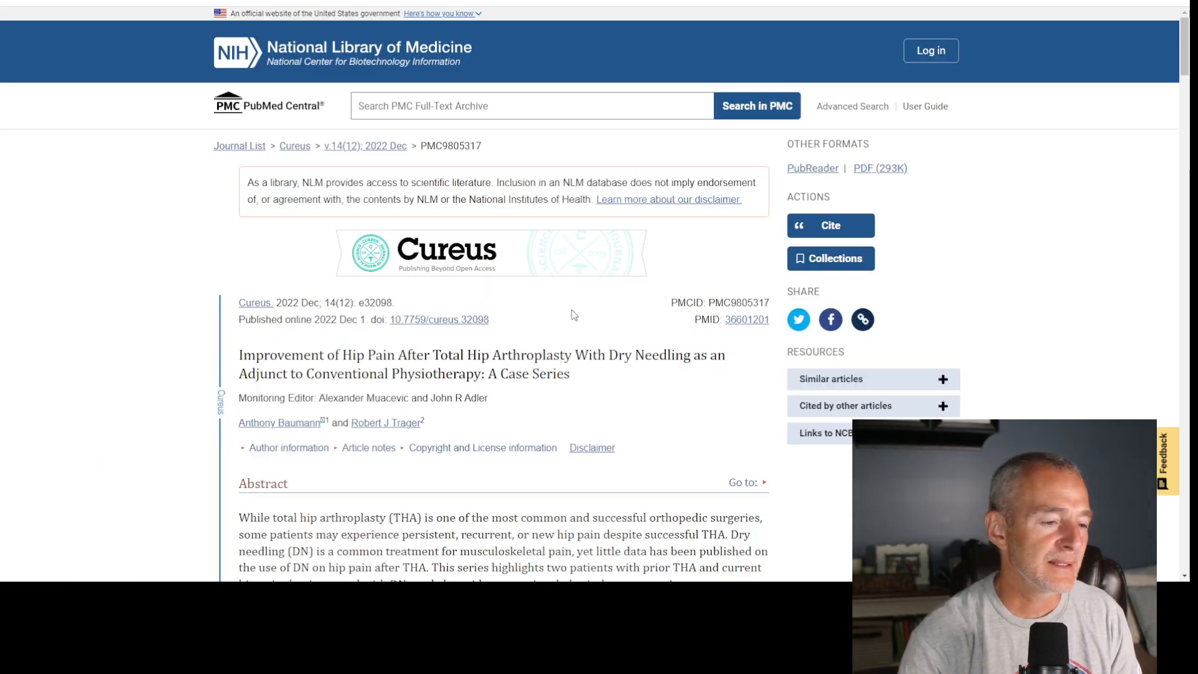
- Look through the full text of the Cureus case series on PMC as an example of a complete article
{"action": "scroll", "coordinate": [571, 312], "scroll_direction": "down", "scroll_amount": 8}
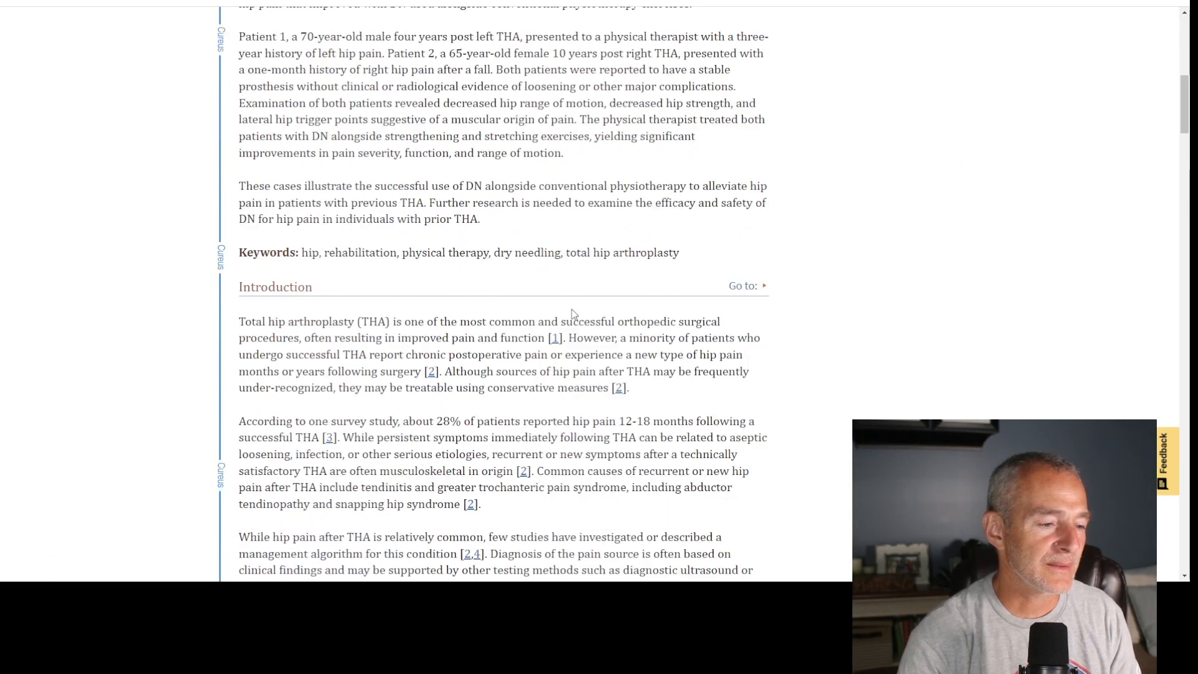
{"action": "scroll", "coordinate": [572, 313], "scroll_direction": "down", "scroll_amount": 4}
{"action": "scroll", "coordinate": [573, 313], "scroll_direction": "up", "scroll_amount": 8}
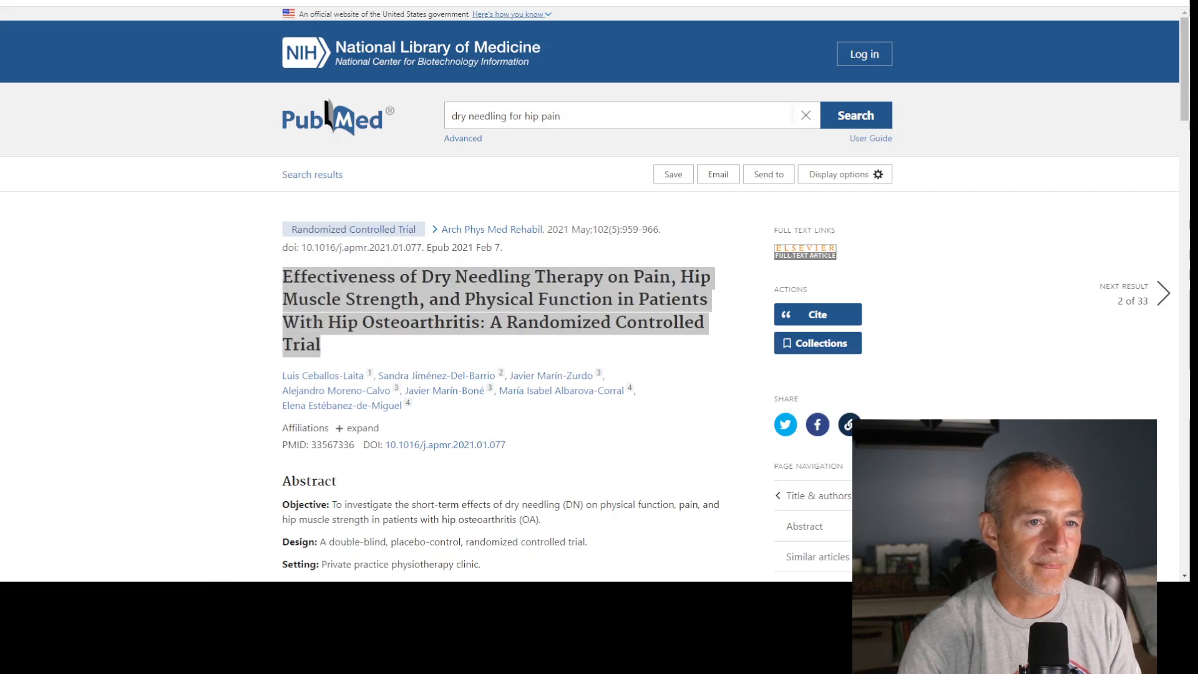
- Copy the hip osteoarthritis trial's PubMed URL and send it in the ChatGPT conversation with "Please read this final article abstract:"
{"action": "left_click", "coordinate": [463, 3]}
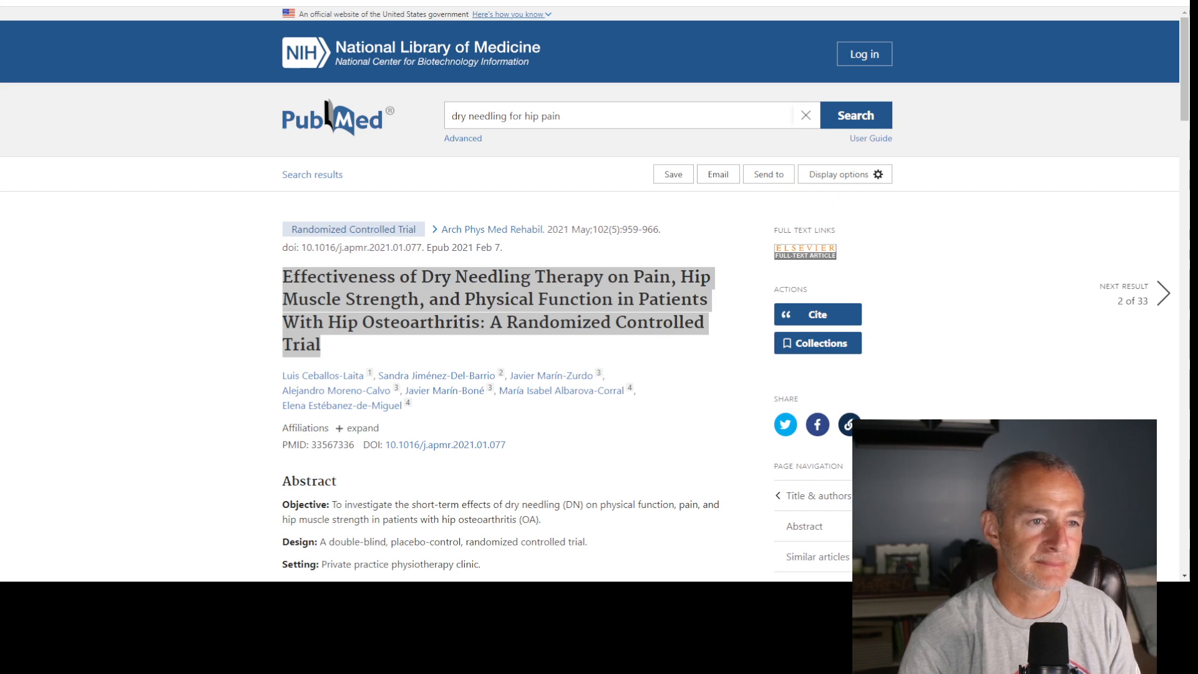
{"action": "left_click", "coordinate": [399, 2]}
{"action": "left_click", "coordinate": [512, 531]}
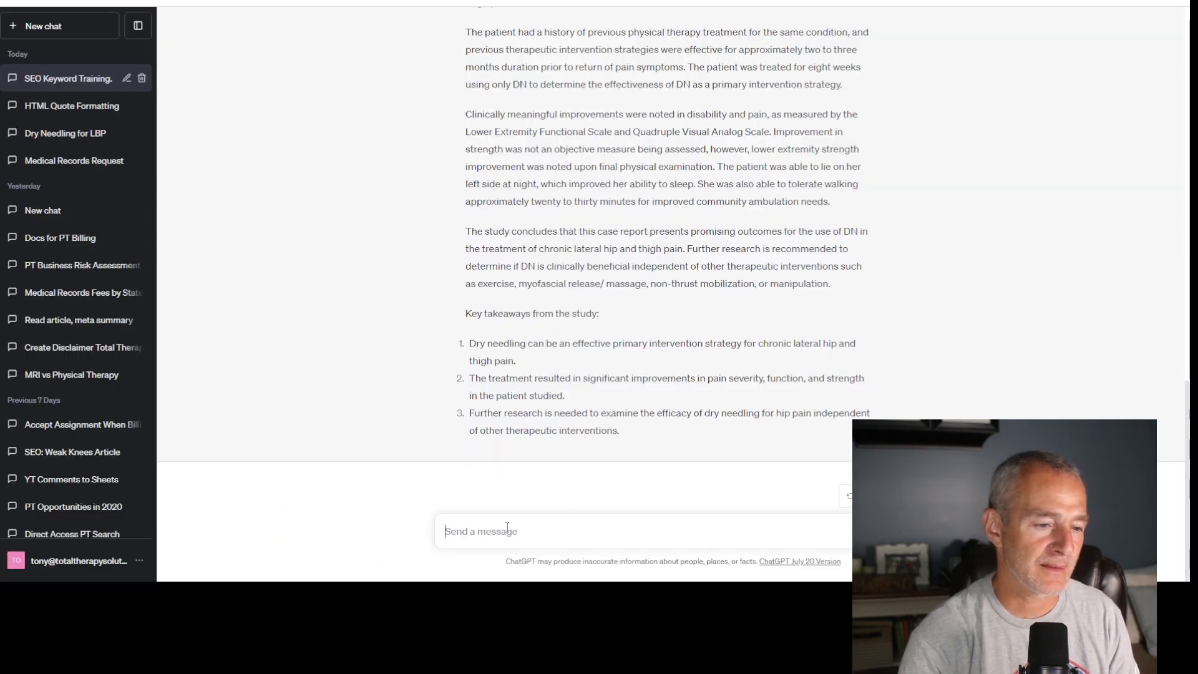
{"action": "type", "text": "Please re"}
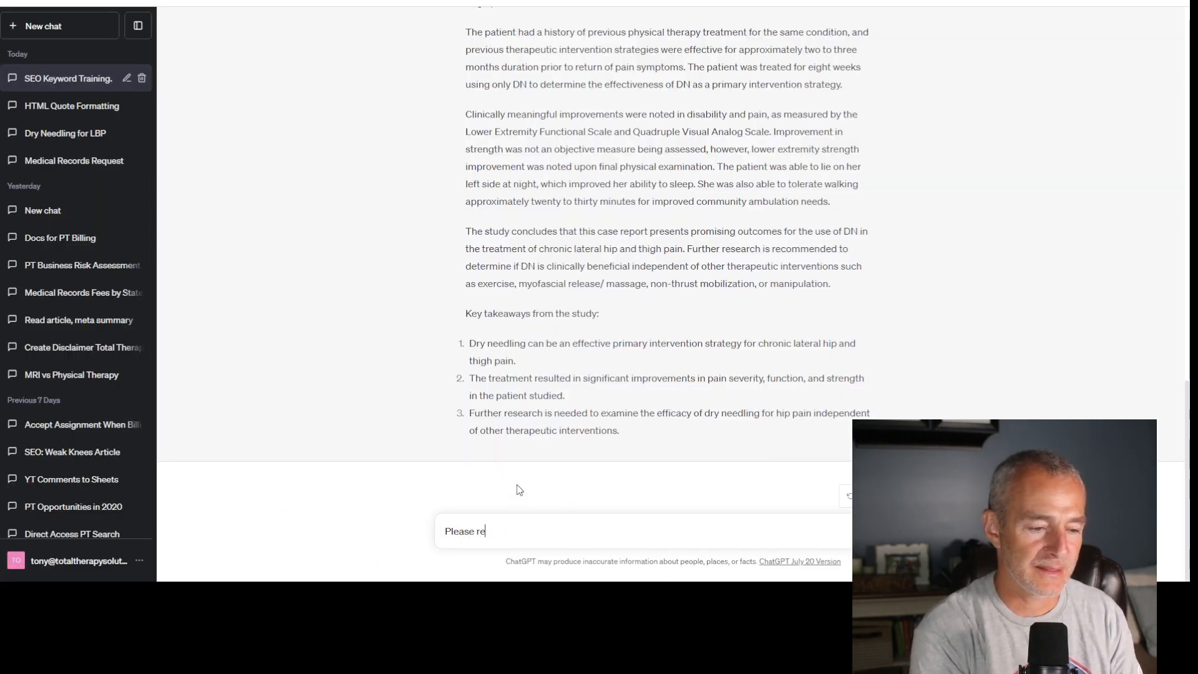
{"action": "type", "text": "ad this "}
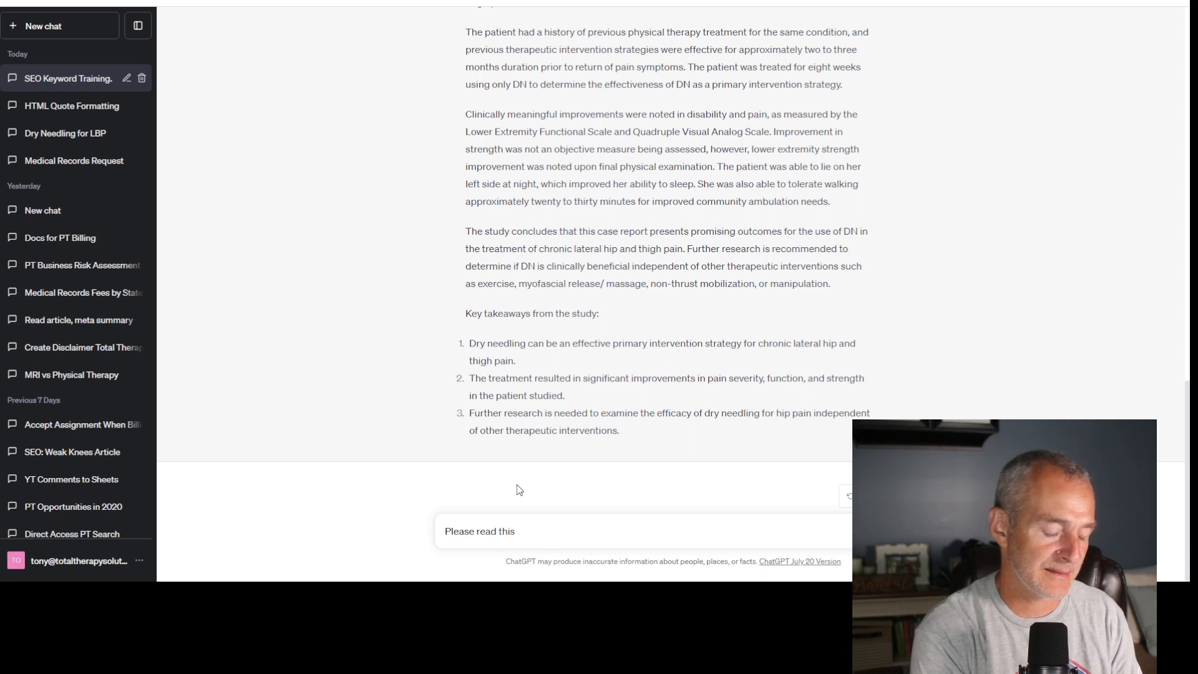
{"action": "type", "text": "final article "}
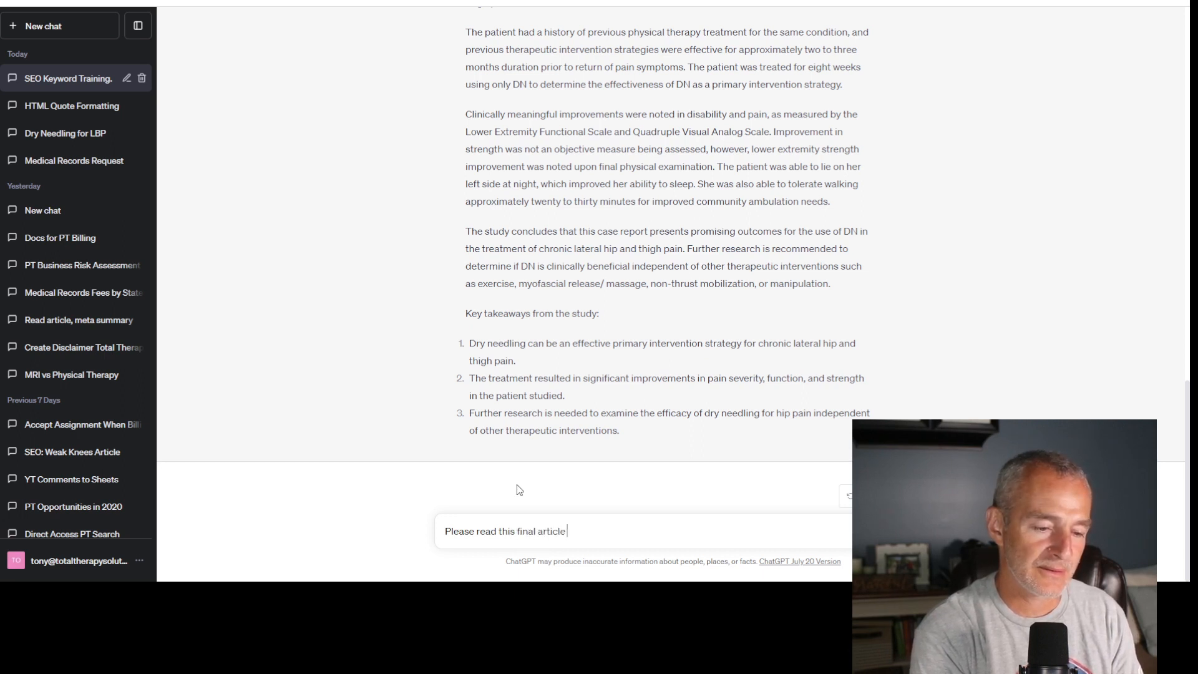
{"action": "type", "text": "abstract"}
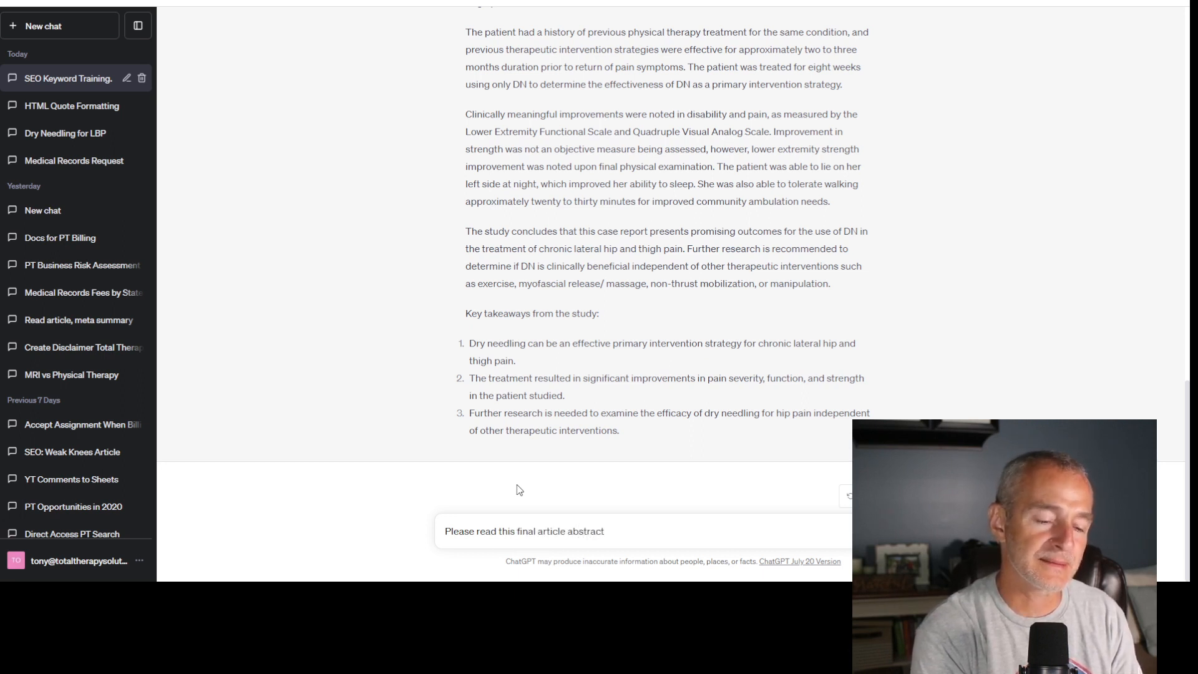
{"action": "type", "text": ":"}
{"action": "key", "text": "ctrl+v"}
{"action": "key", "text": "Return"}
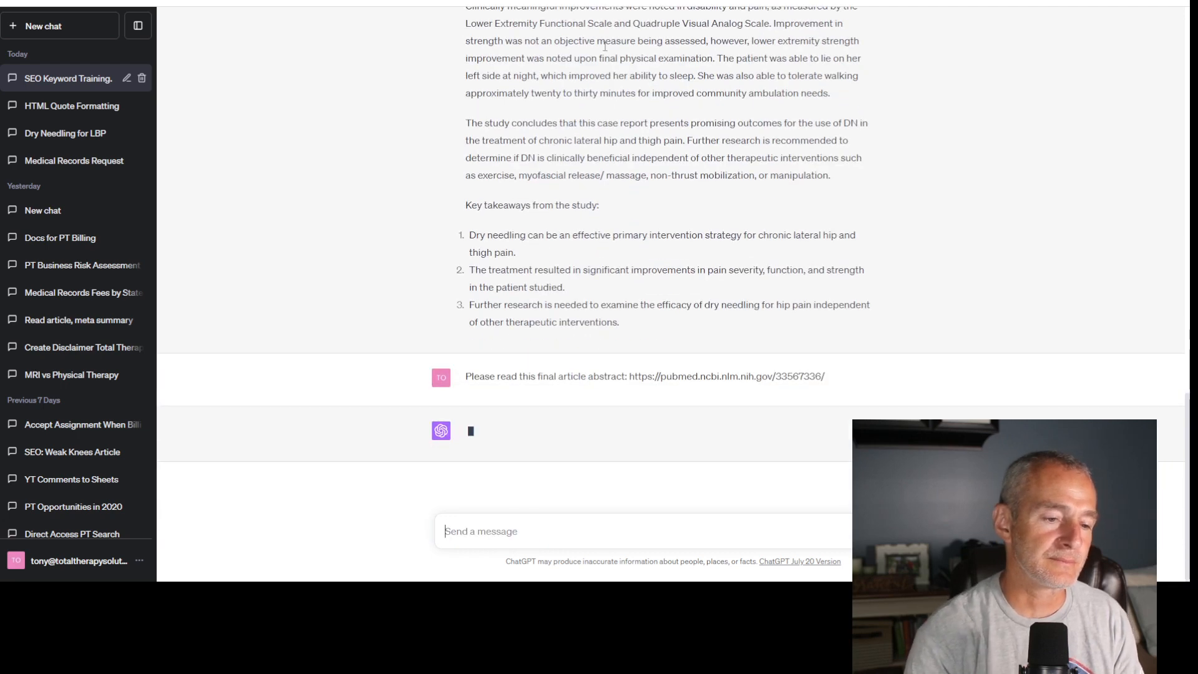
{"action": "scroll", "coordinate": [633, 197], "scroll_direction": "up", "scroll_amount": 5}
{"action": "scroll", "coordinate": [633, 197], "scroll_direction": "down", "scroll_amount": 5}
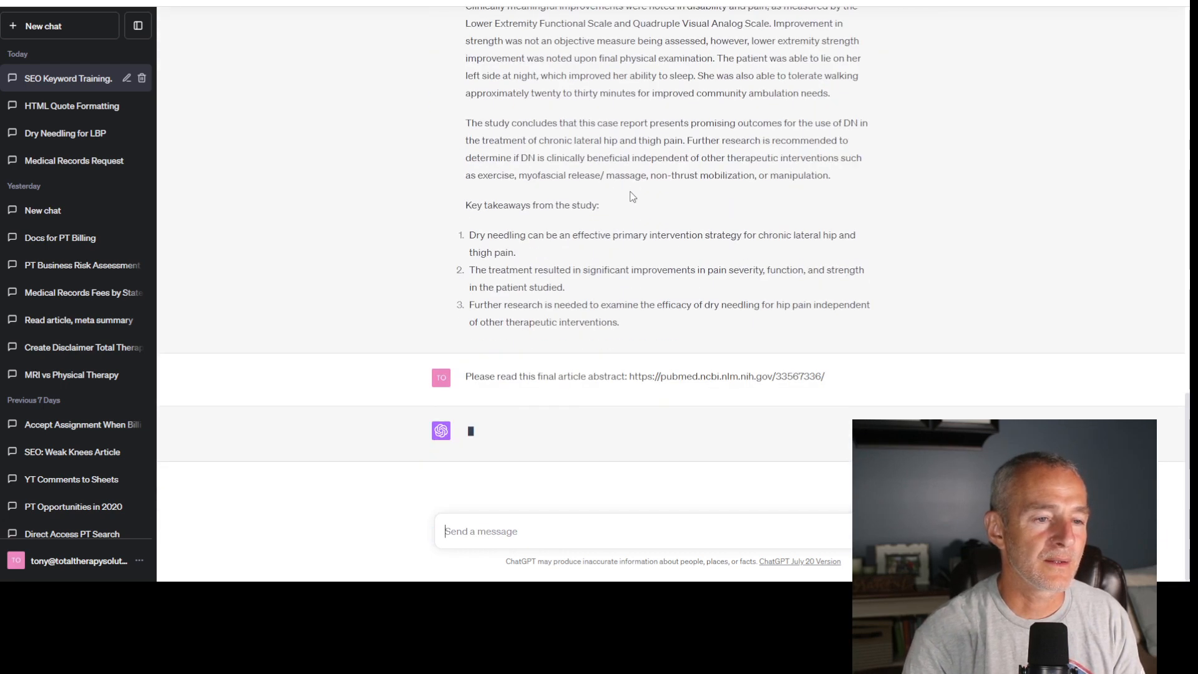
{"action": "scroll", "coordinate": [736, 271], "scroll_direction": "up", "scroll_amount": 5}
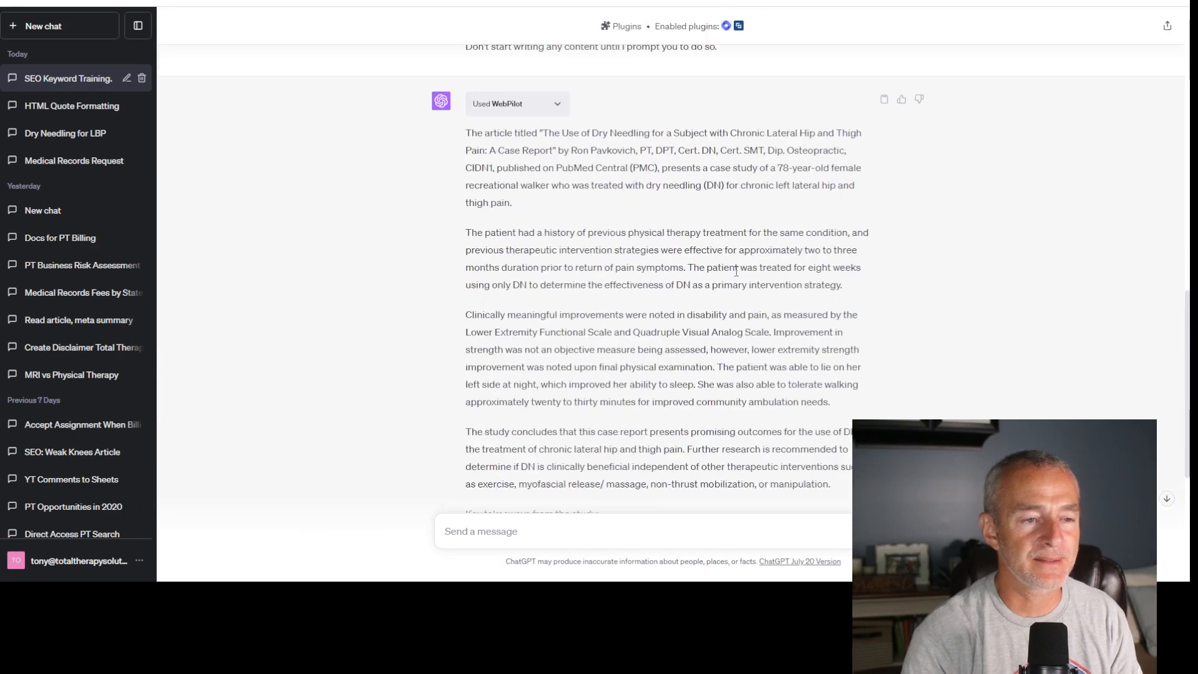
{"action": "scroll", "coordinate": [736, 271], "scroll_direction": "up", "scroll_amount": 3}
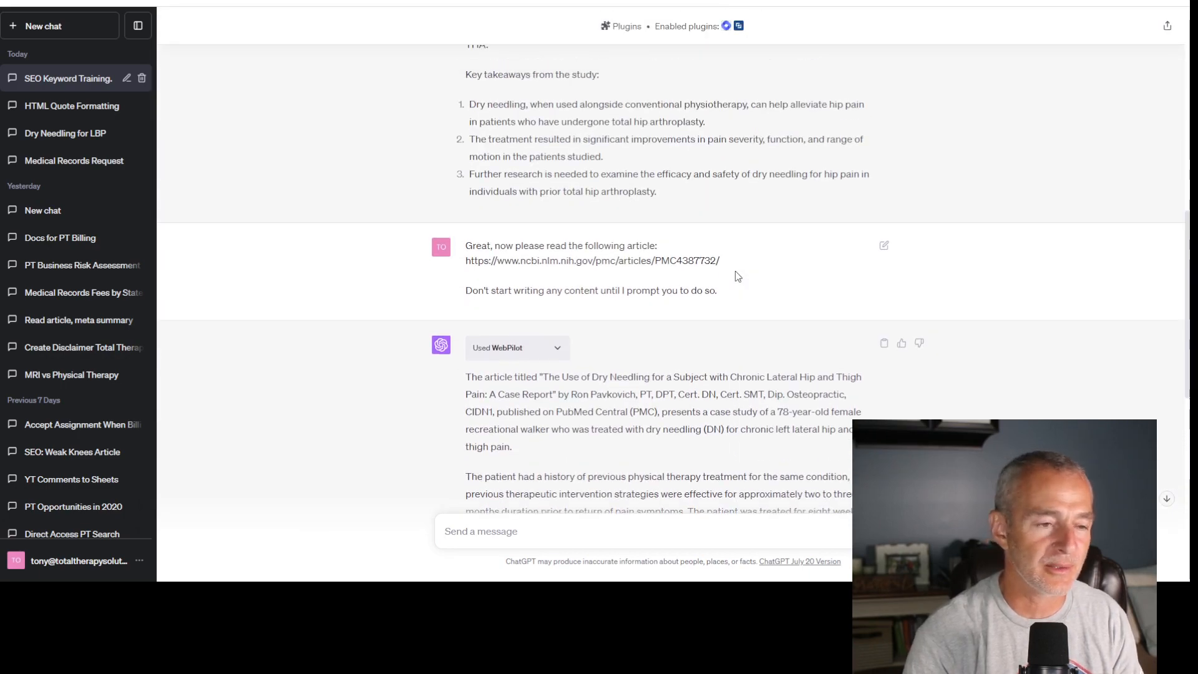
{"action": "scroll", "coordinate": [734, 270], "scroll_direction": "down", "scroll_amount": 10}
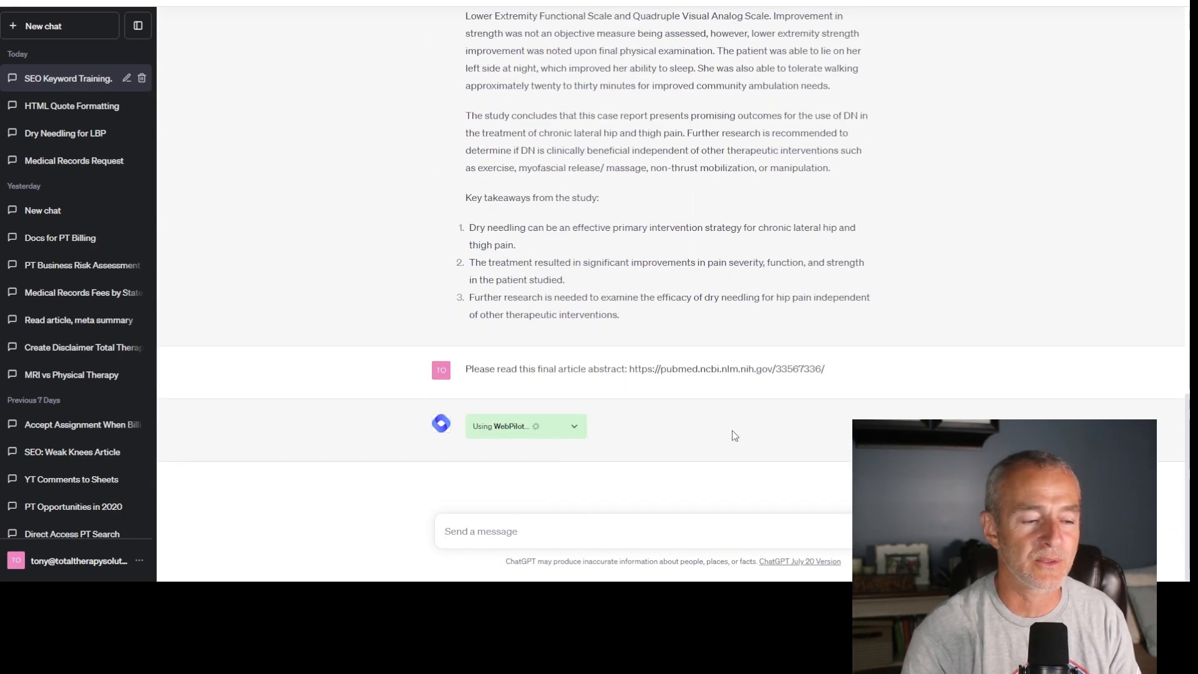
- Begin a new ChatGPT message with "Now I would like you to create an outline for this article."
{"action": "type", "text": "Now"}
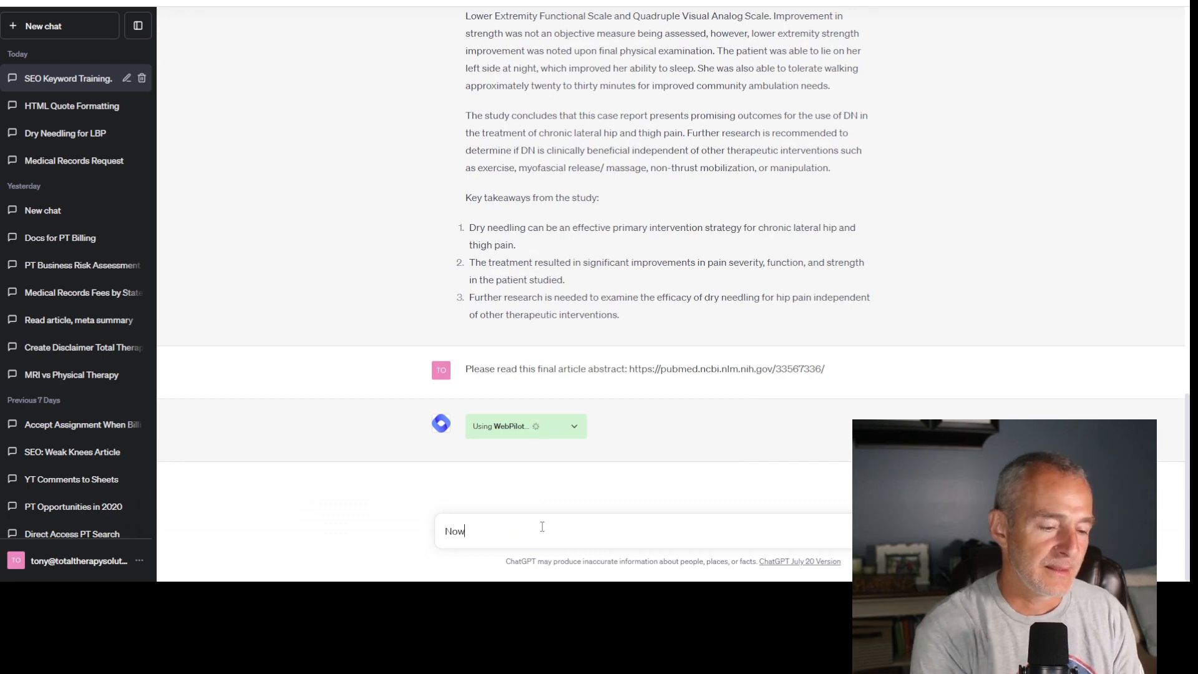
{"action": "type", "text": " I wou"}
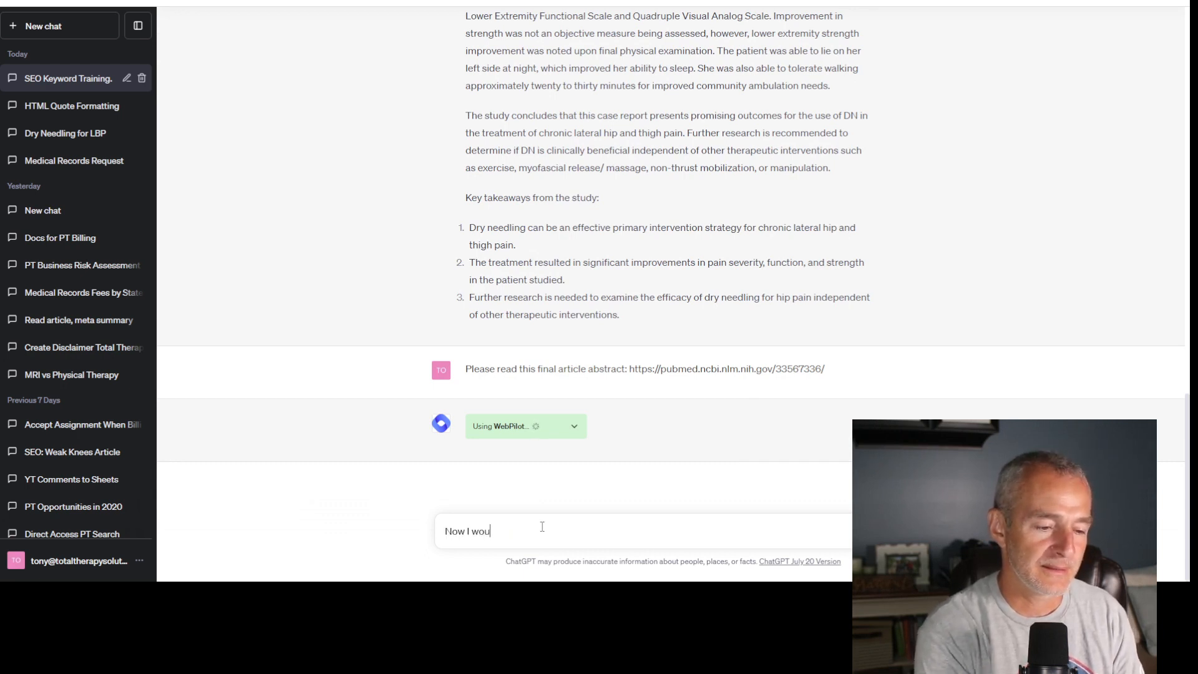
{"action": "type", "text": "ld like you to c"}
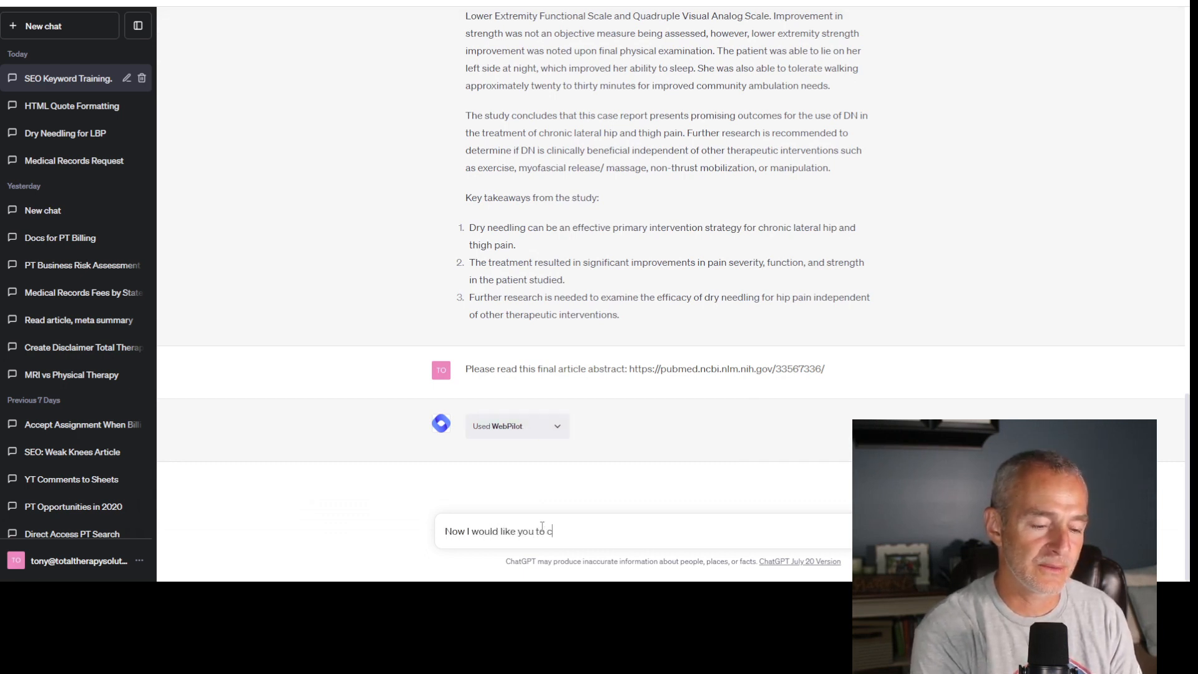
{"action": "type", "text": "reate an outl"}
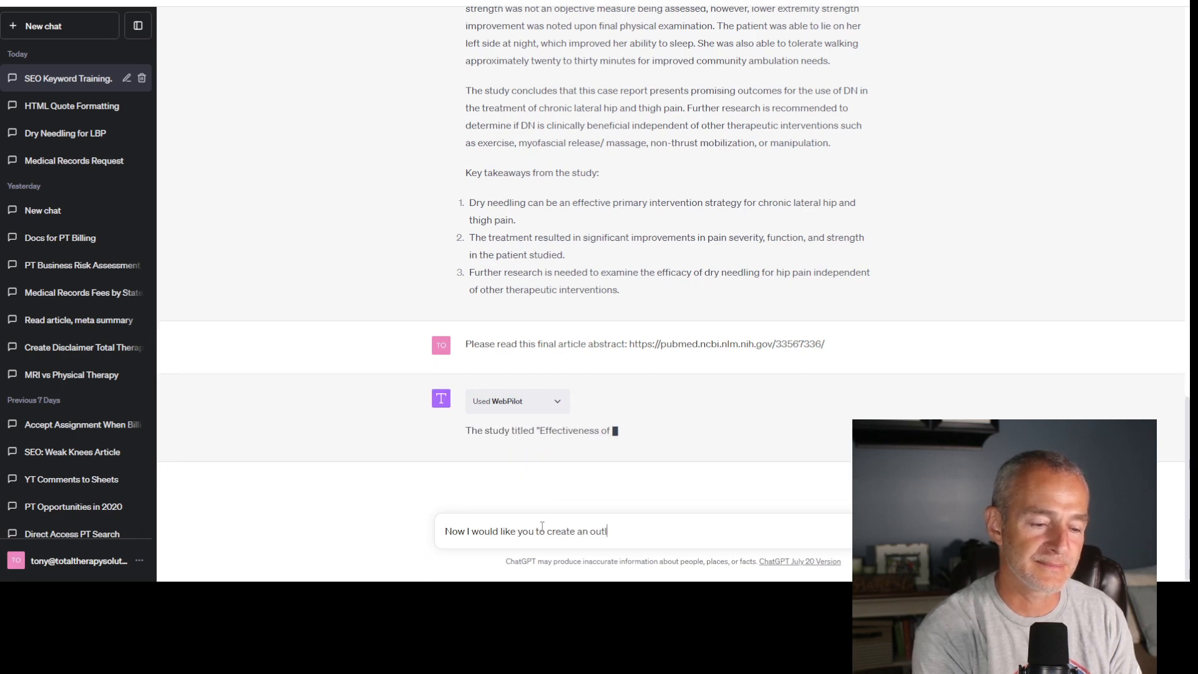
{"action": "type", "text": "ine for this article"}
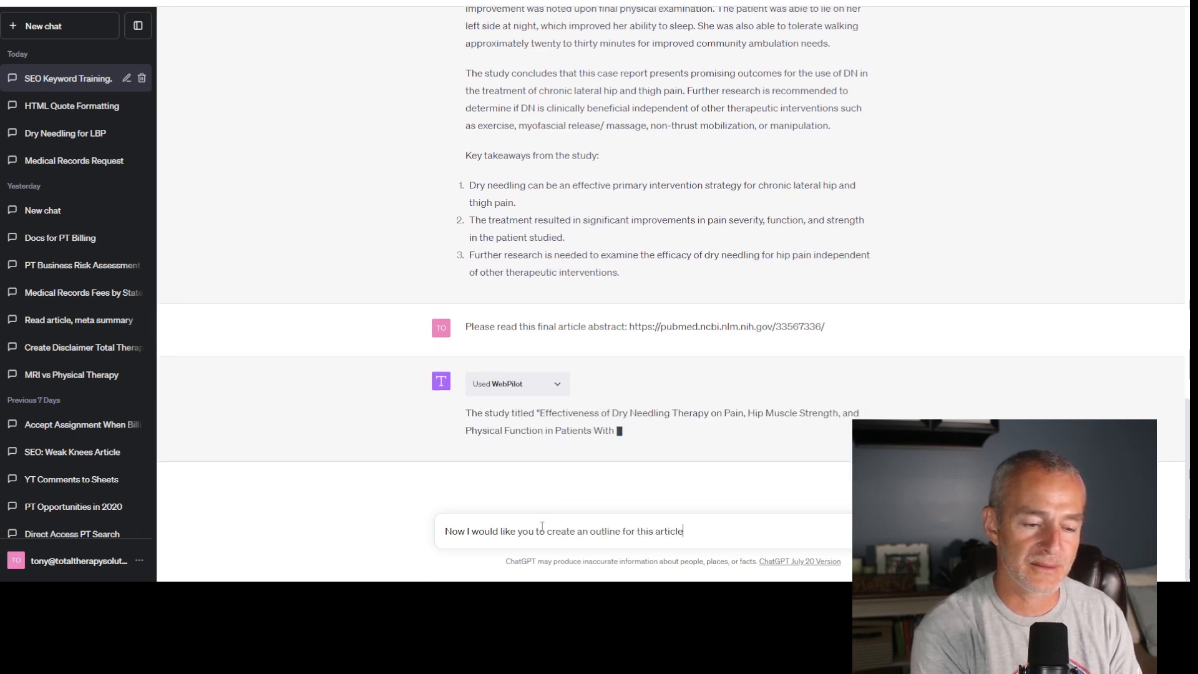
{"action": "type", "text": ". Please r"}
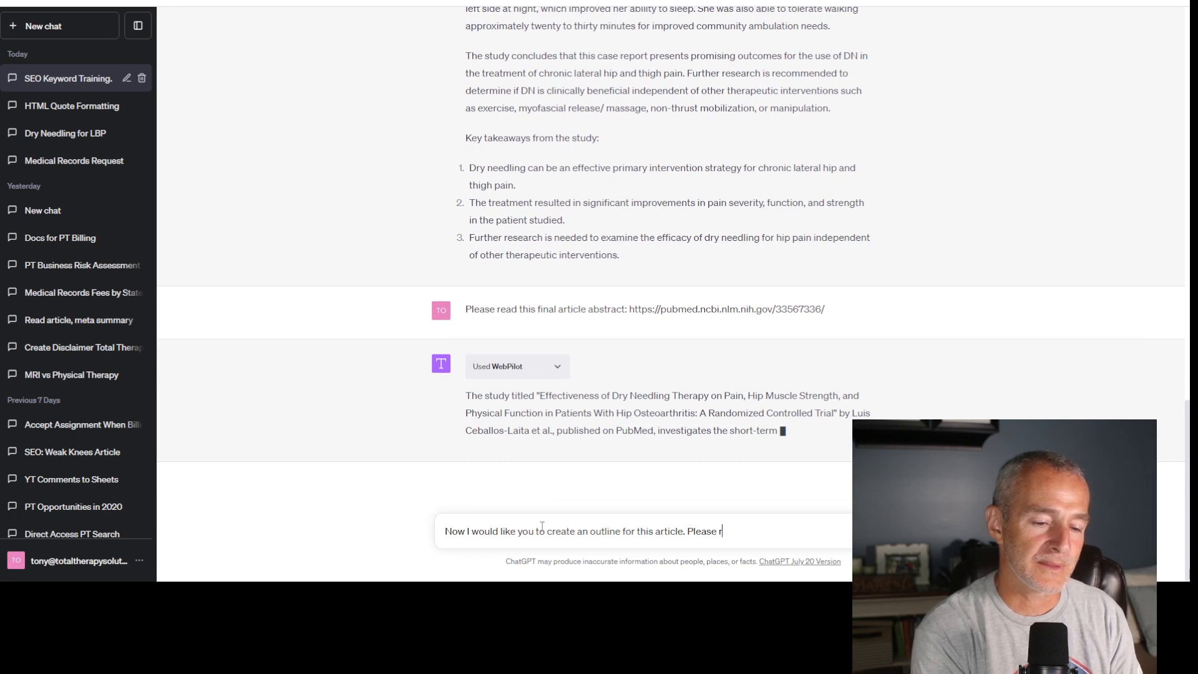
{"action": "type", "text": "emember that you are a"}
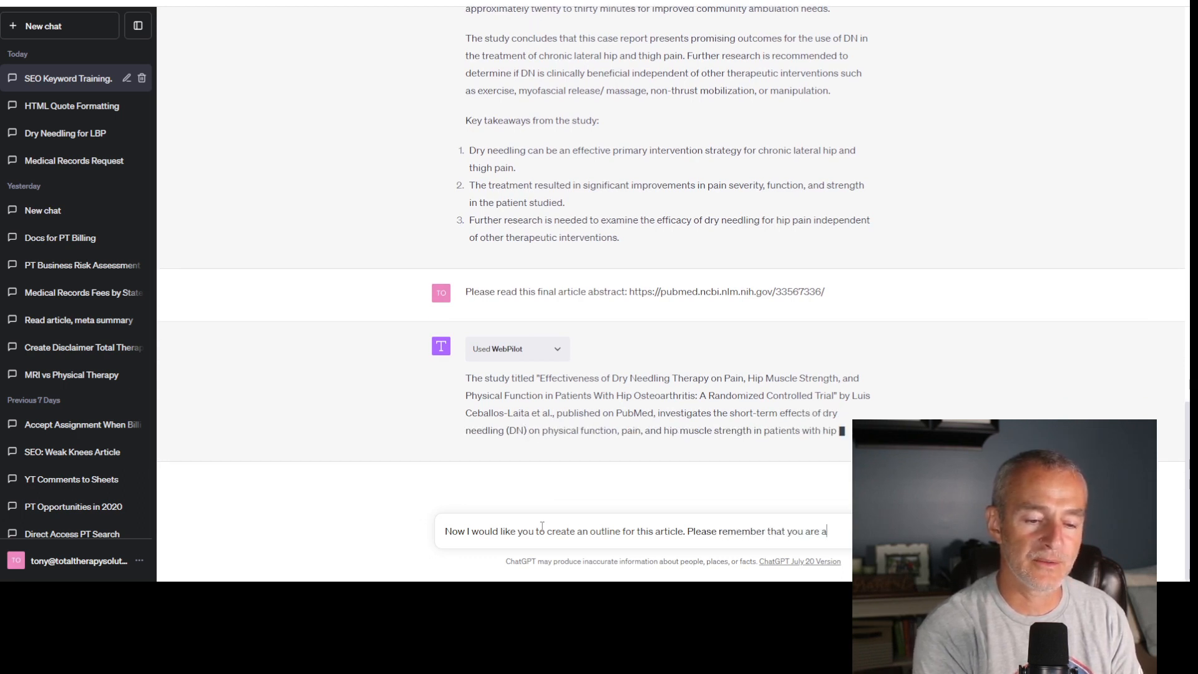
{"action": "type", "text": " ghost"}
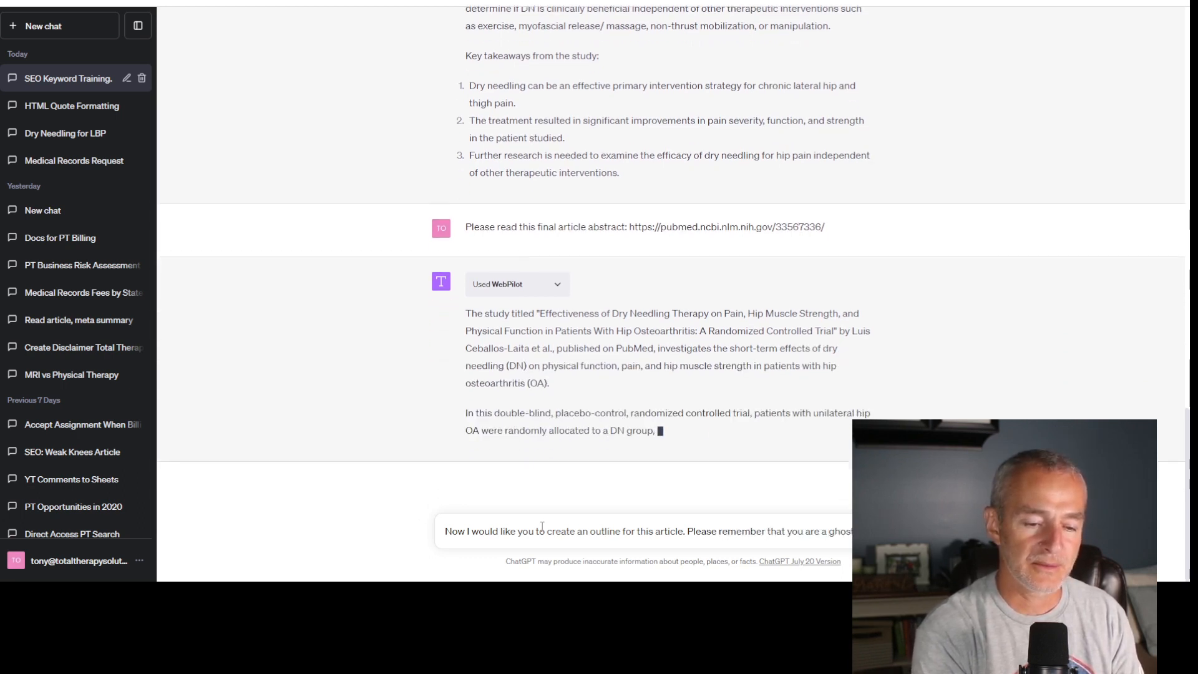
{"action": "type", "text": " writer"}
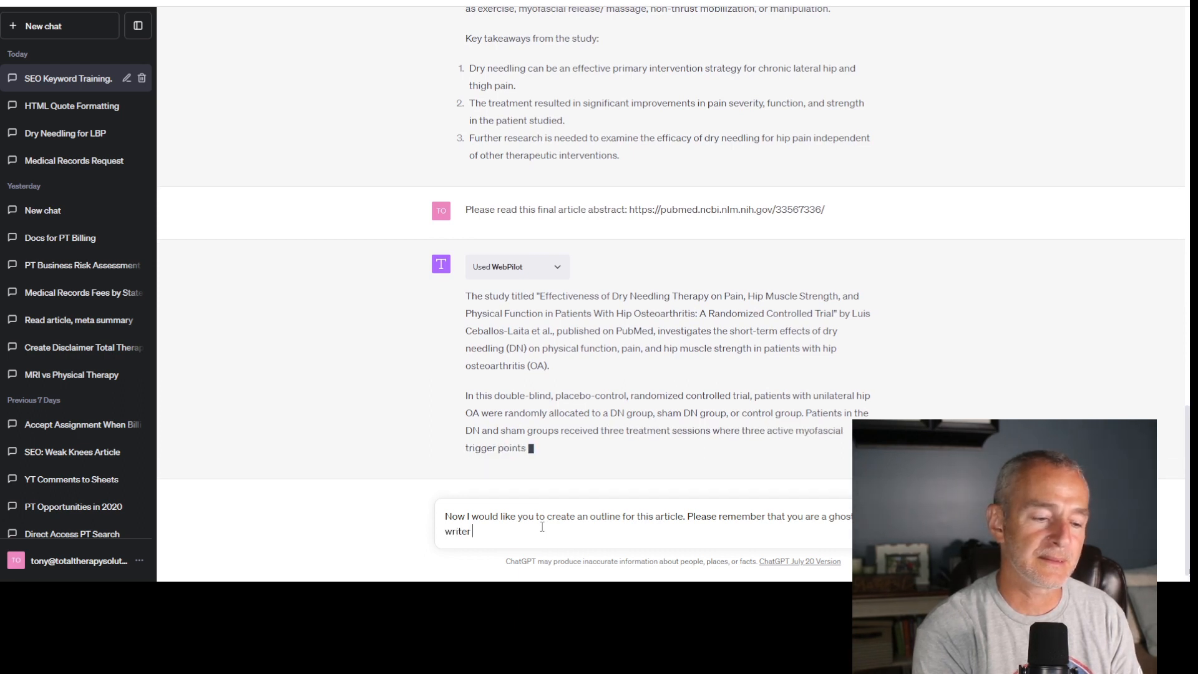
{"action": "type", "text": ", wri"}
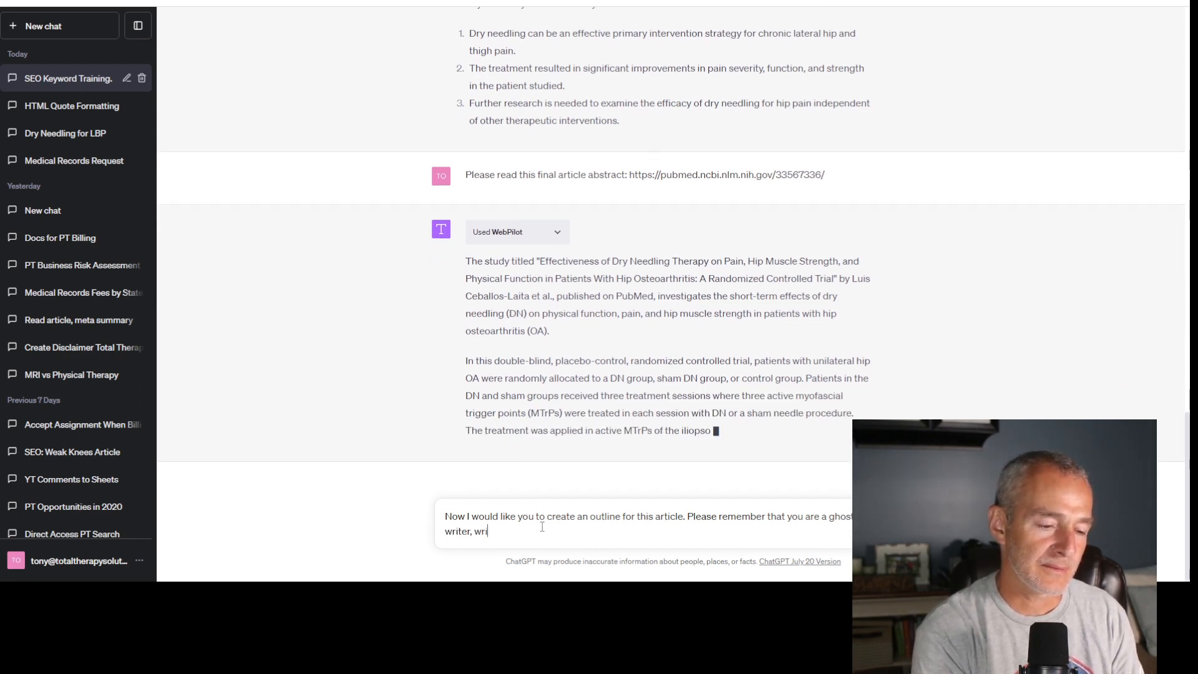
{"action": "type", "text": "ting this art"}
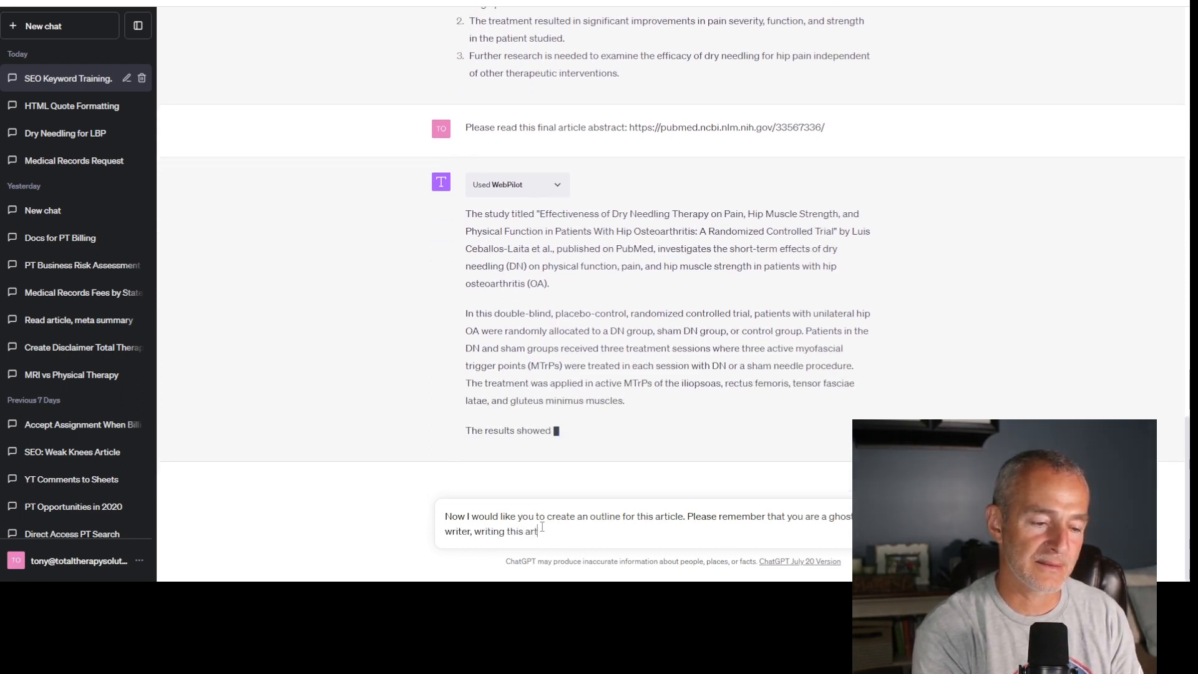
{"action": "type", "text": "icle for me, "}
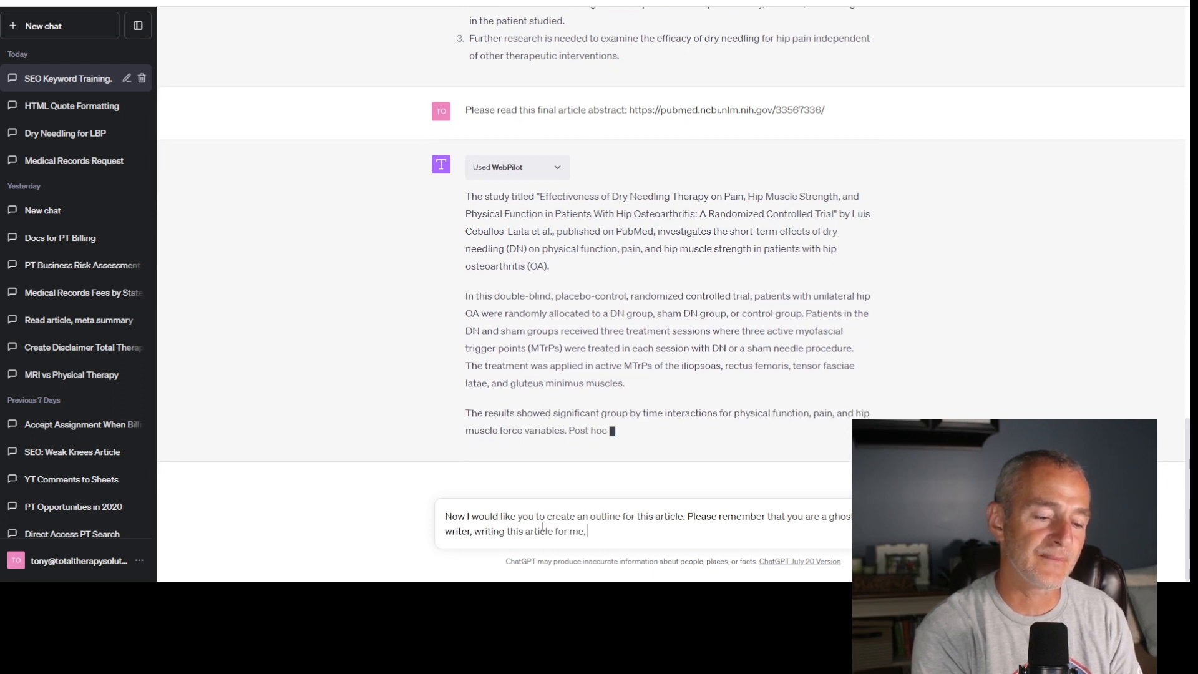
{"action": "type", "text": "Anthony Maritato, "}
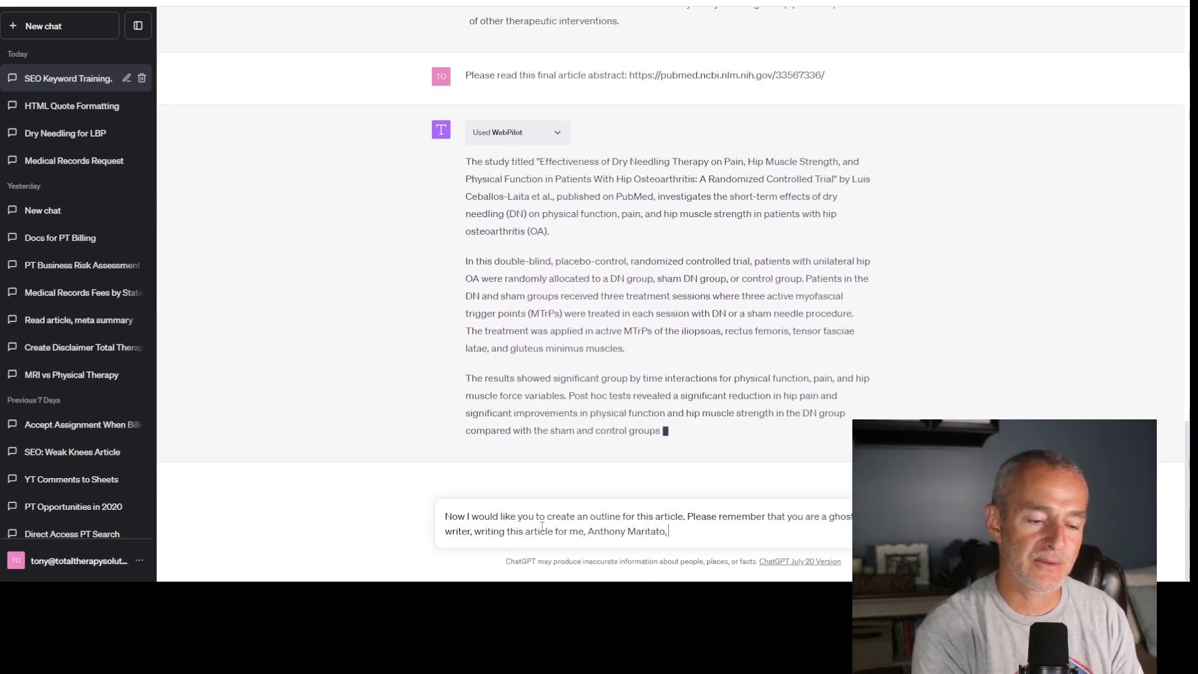
{"action": "type", "text": "PT."}
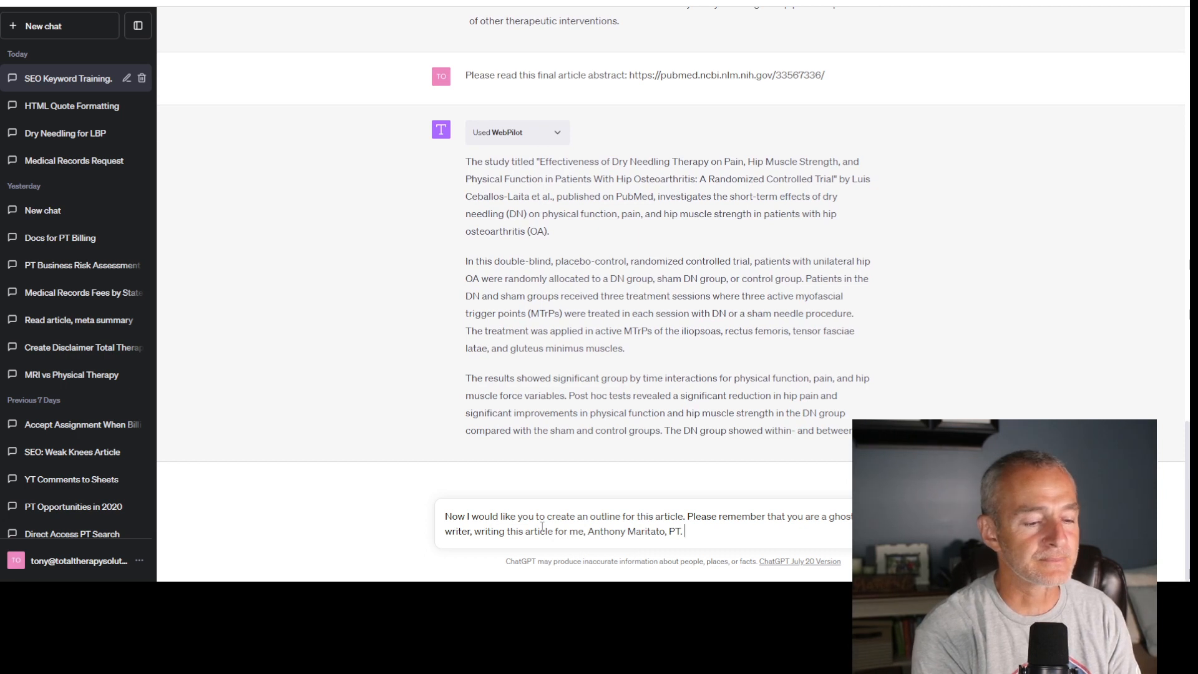
- Add "Please remember that you are a ghost writer, writing this article for me," followed by the author's full name and "PT.", ending with a paragraph break
{"action": "key", "text": "shift+Return"}
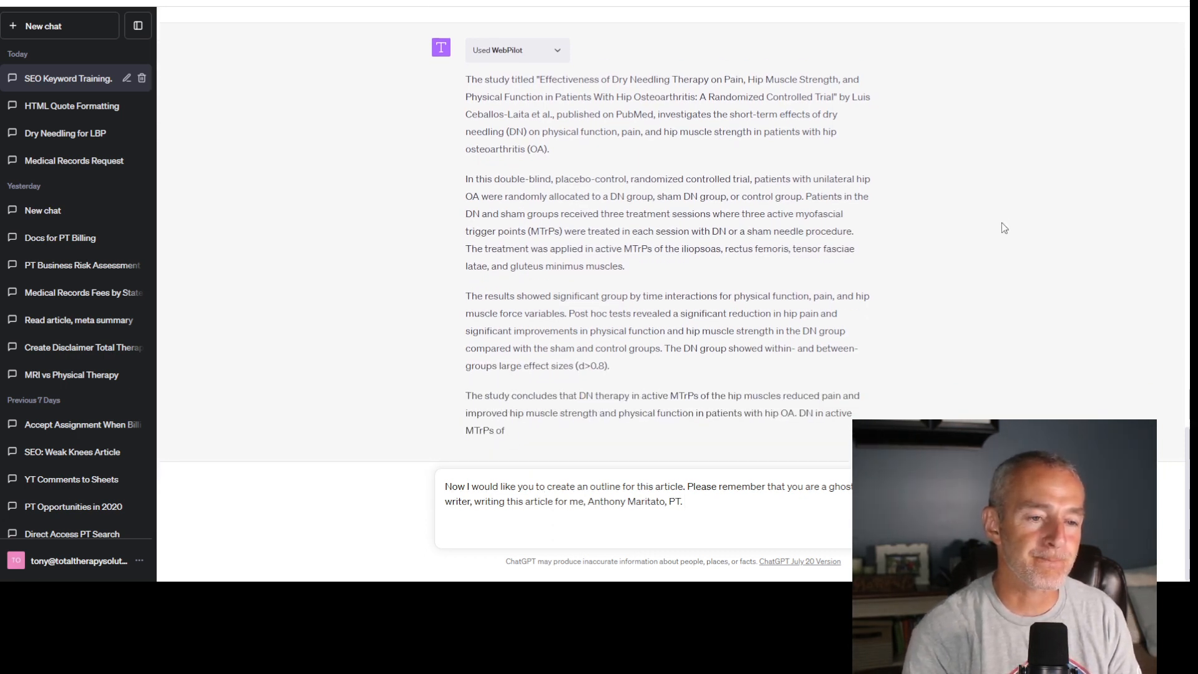
{"action": "type", "text": "We are"}
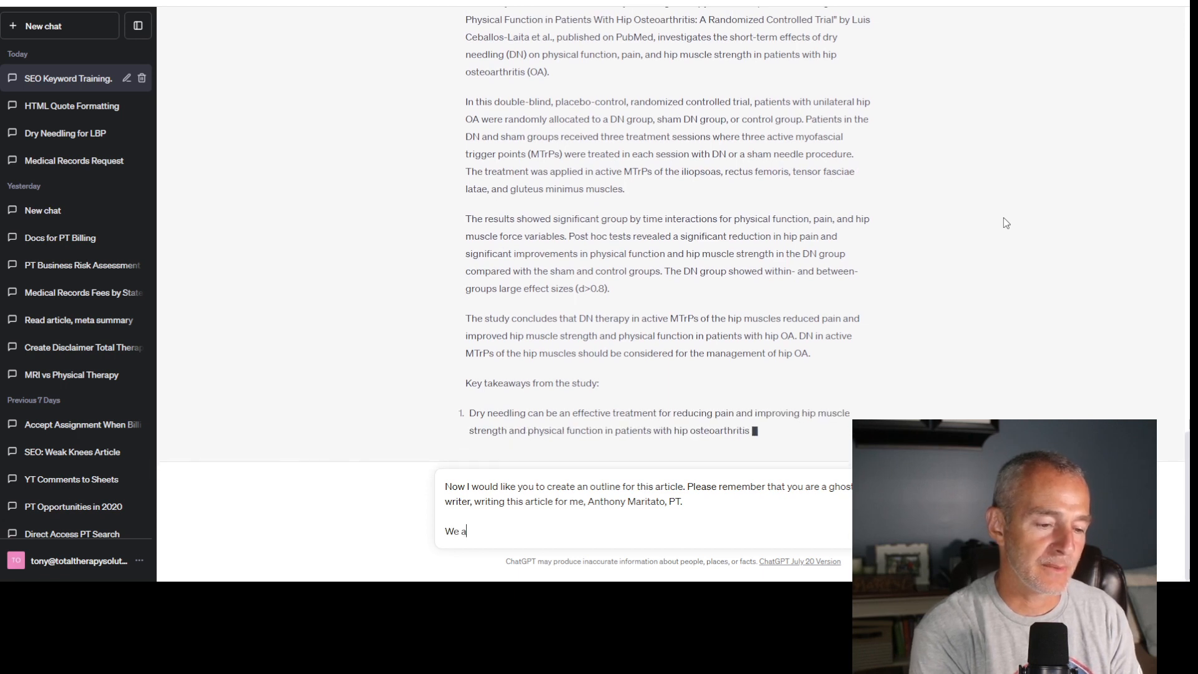
{"action": "key", "text": "BackSpace"}
{"action": "key", "text": "BackSpace"}
{"action": "key", "text": "BackSpace"}
{"action": "key", "text": "BackSpace"}
{"action": "key", "text": "BackSpace"}
{"action": "key", "text": "BackSpace"}
{"action": "key", "text": "BackSpace"}
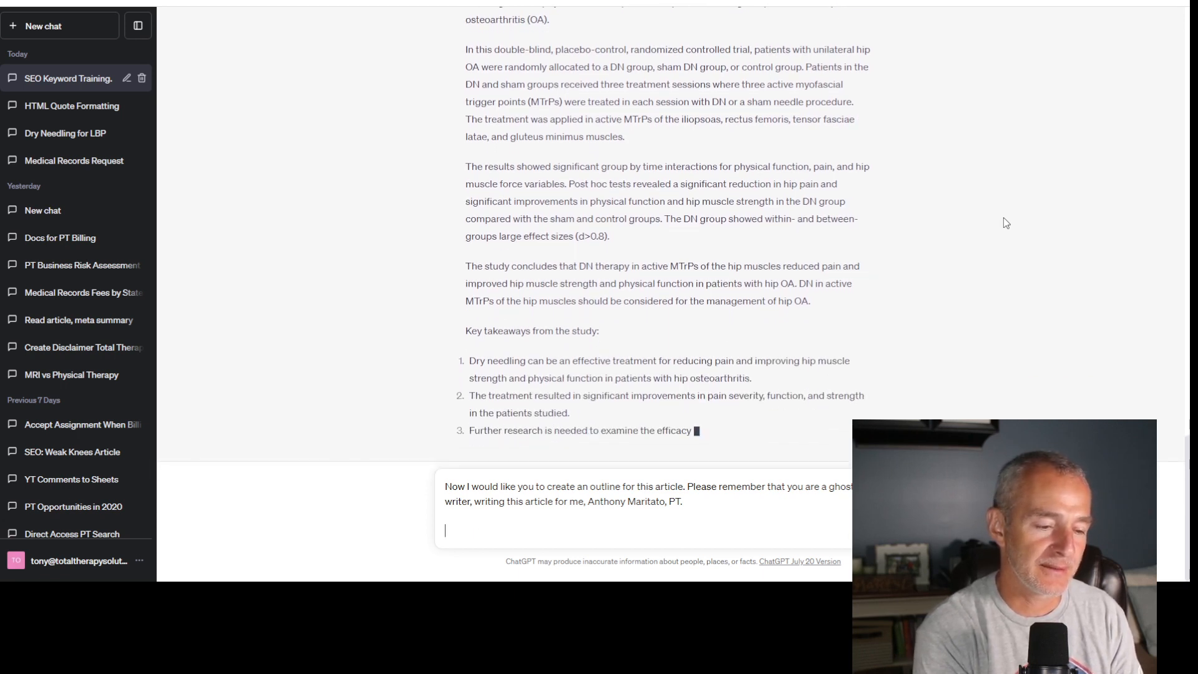
- Add a new paragraph to the message starting "I would like you to target the geographical location of Jacksonville, FL."
{"action": "type", "text": "I would like "}
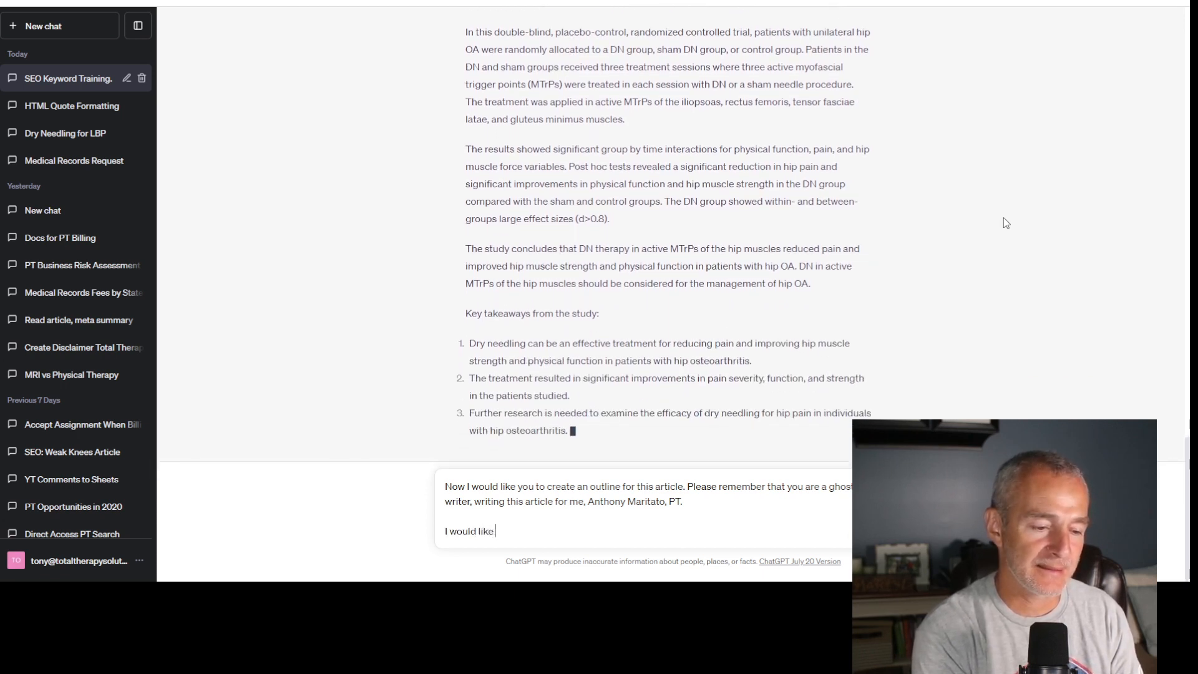
{"action": "type", "text": "you to ta"}
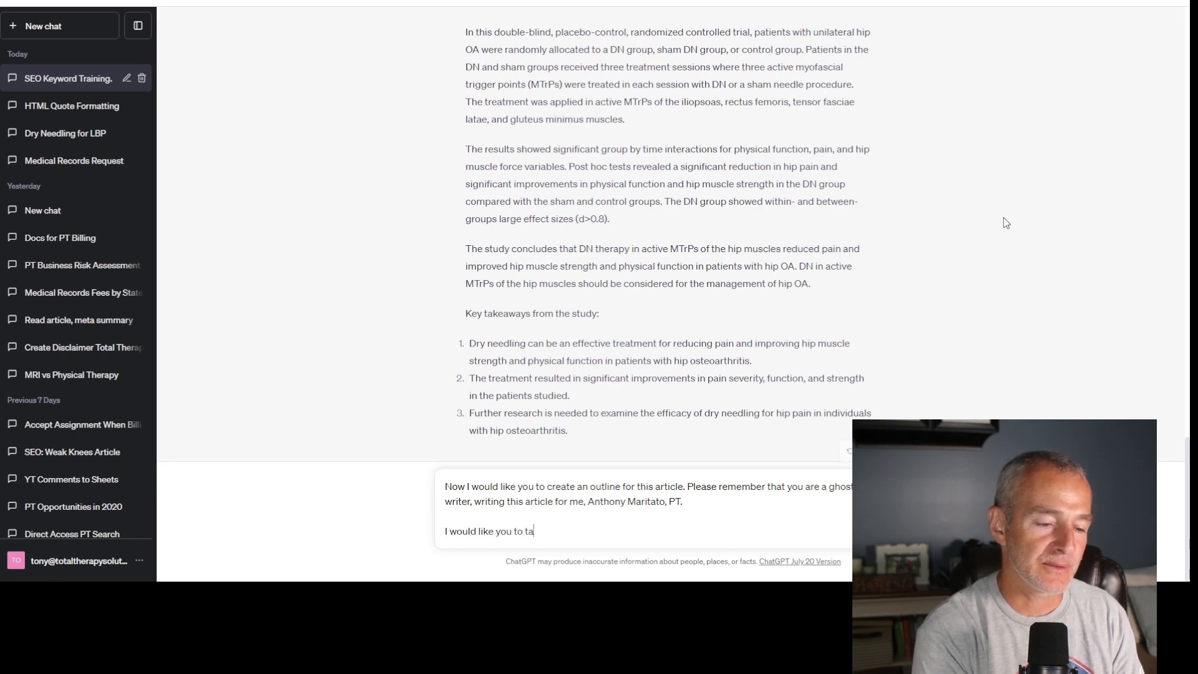
{"action": "type", "text": "rget the ge"}
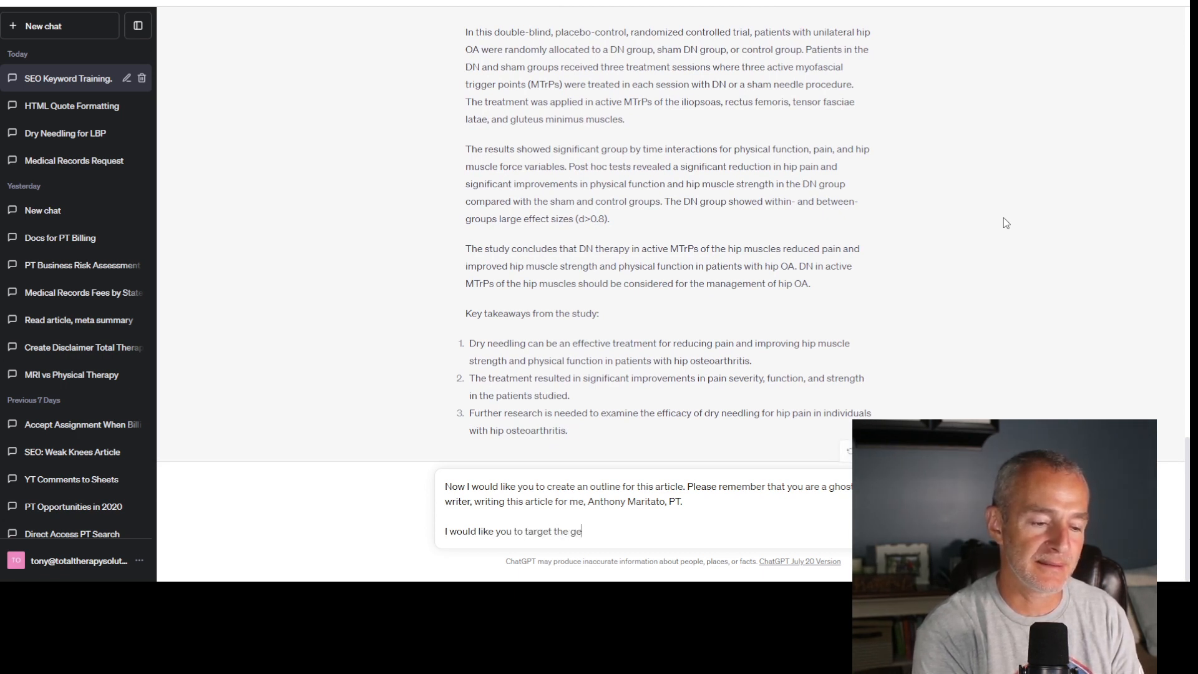
{"action": "type", "text": "ographical l"}
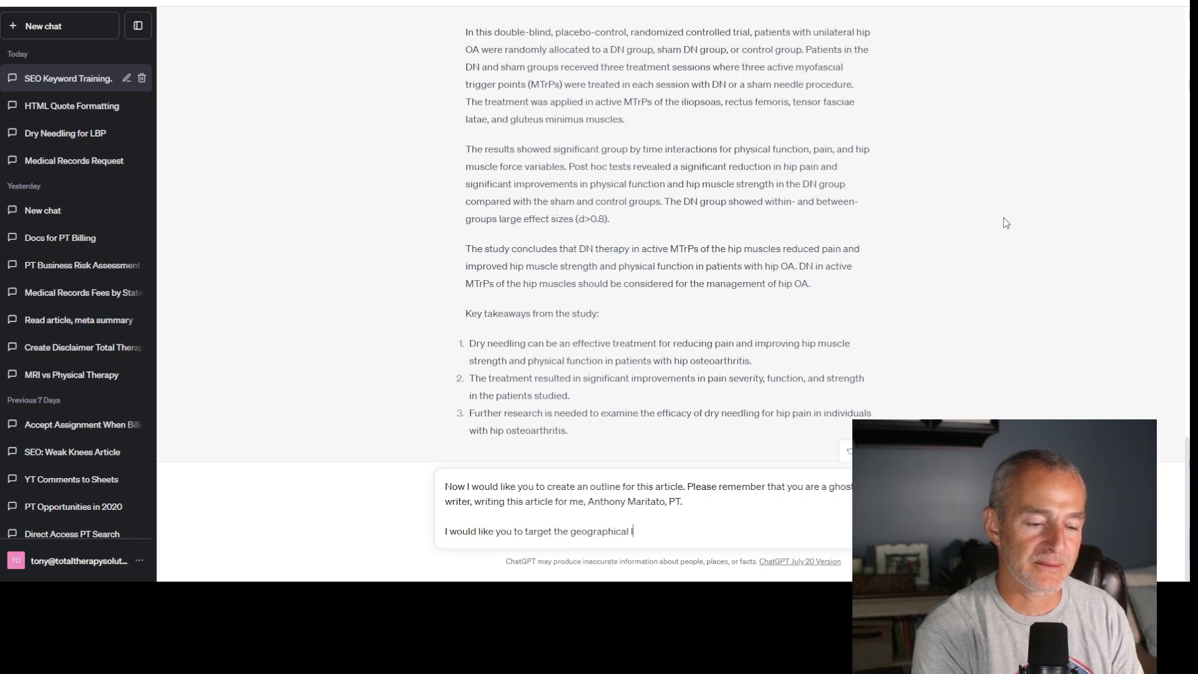
{"action": "type", "text": "ocation of Jacksonville, FL. If you"}
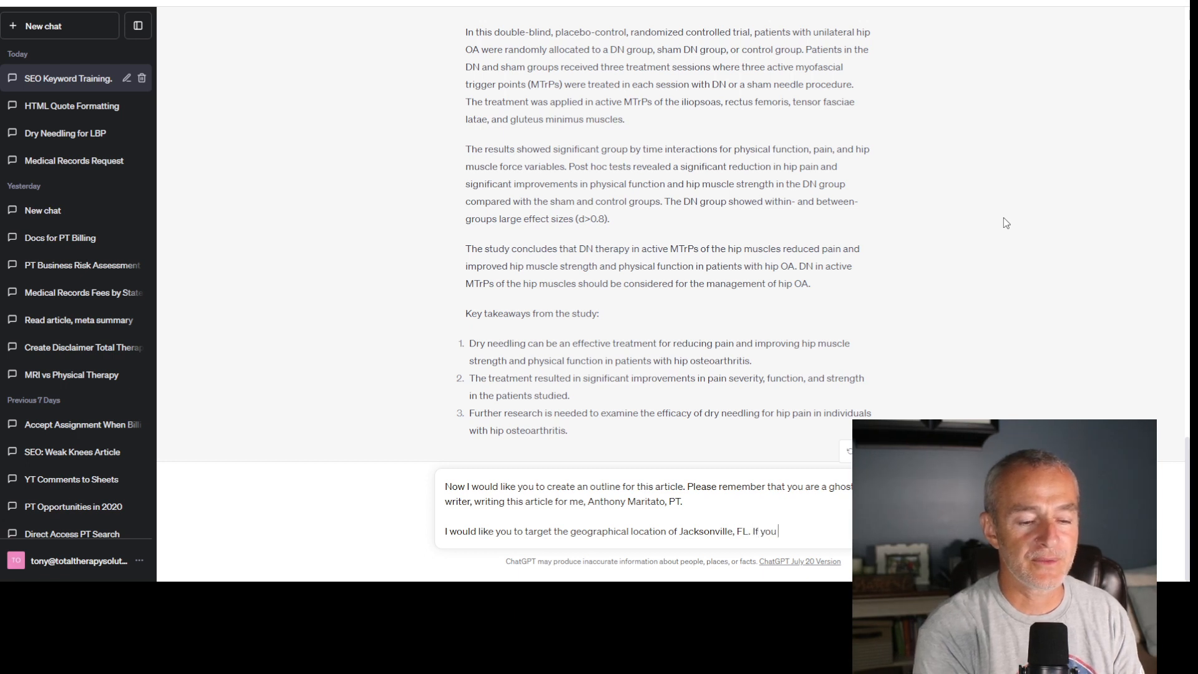
{"action": "type", "text": "location of Jacksonville, FL. If you can in"}
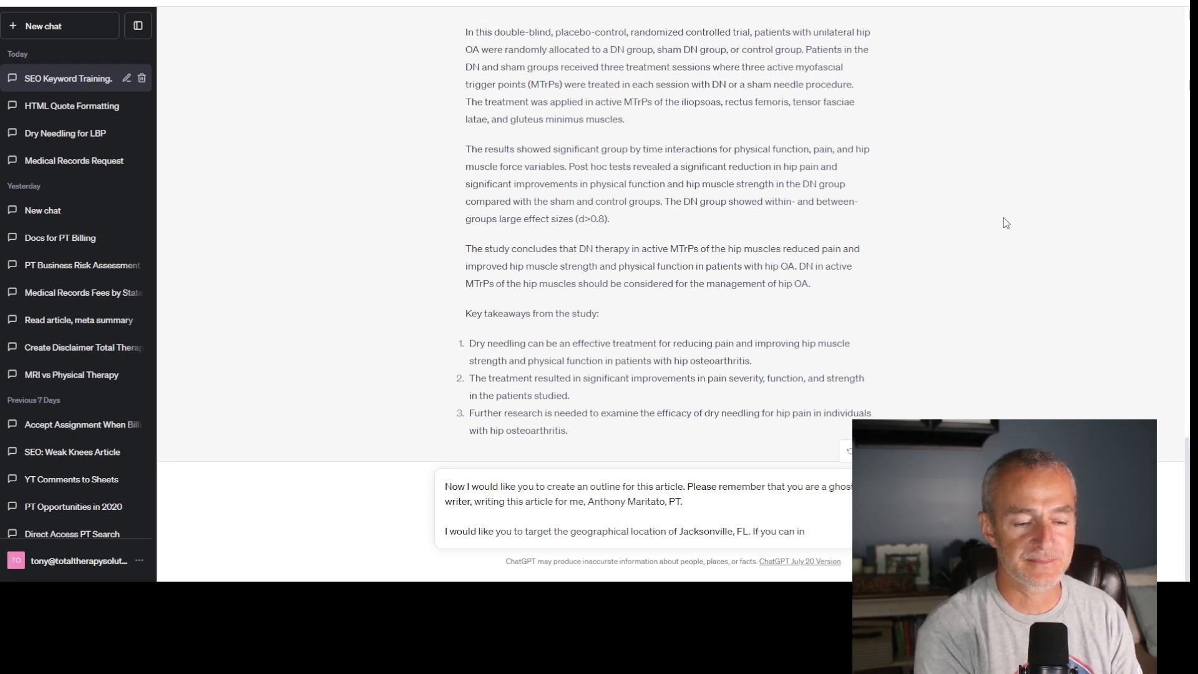
{"action": "type", "text": "clude "}
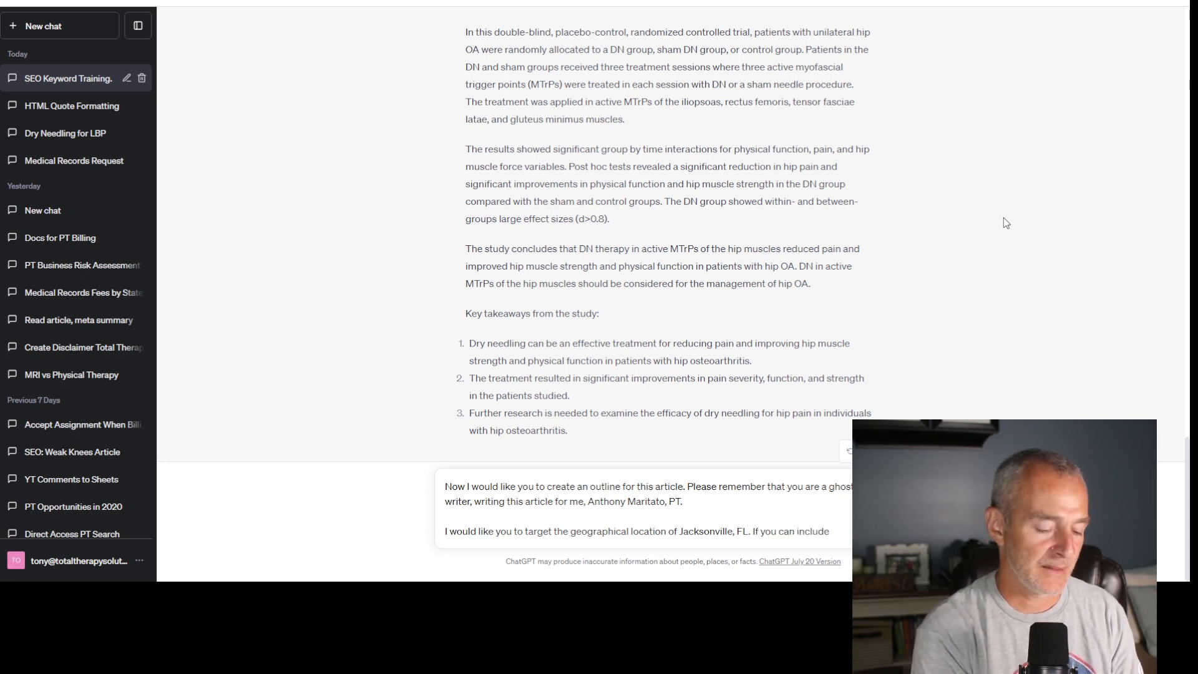
{"action": "type", "text": "any"}
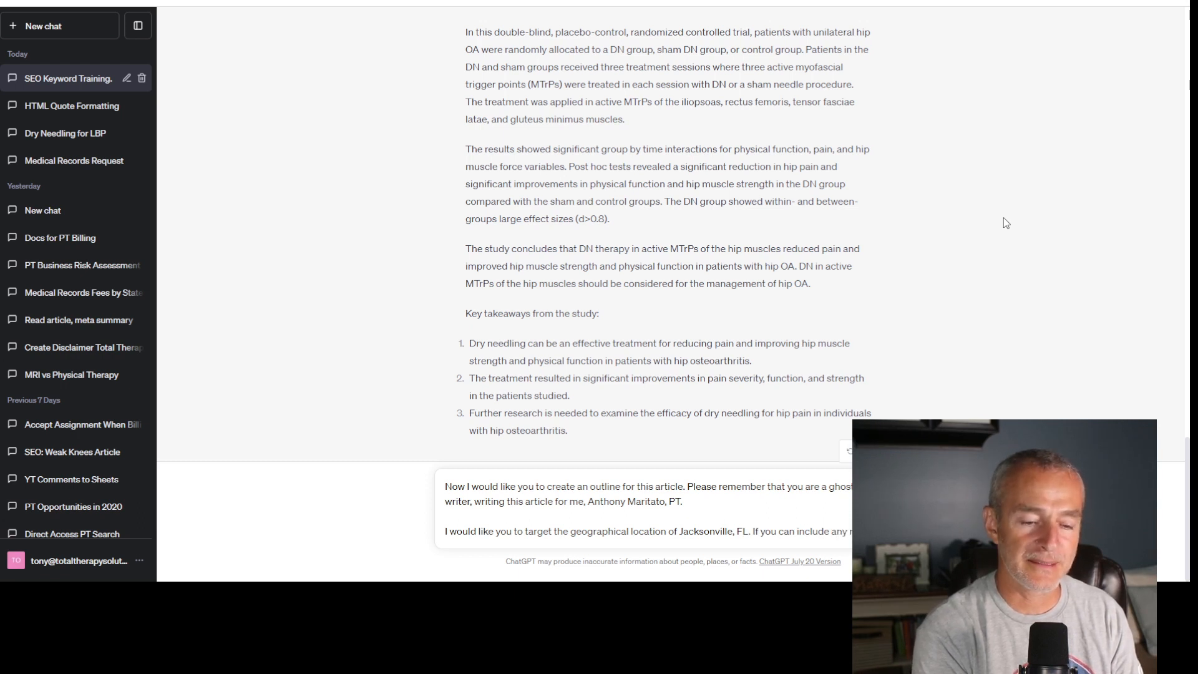
{"action": "type", "text": " relavant refer"}
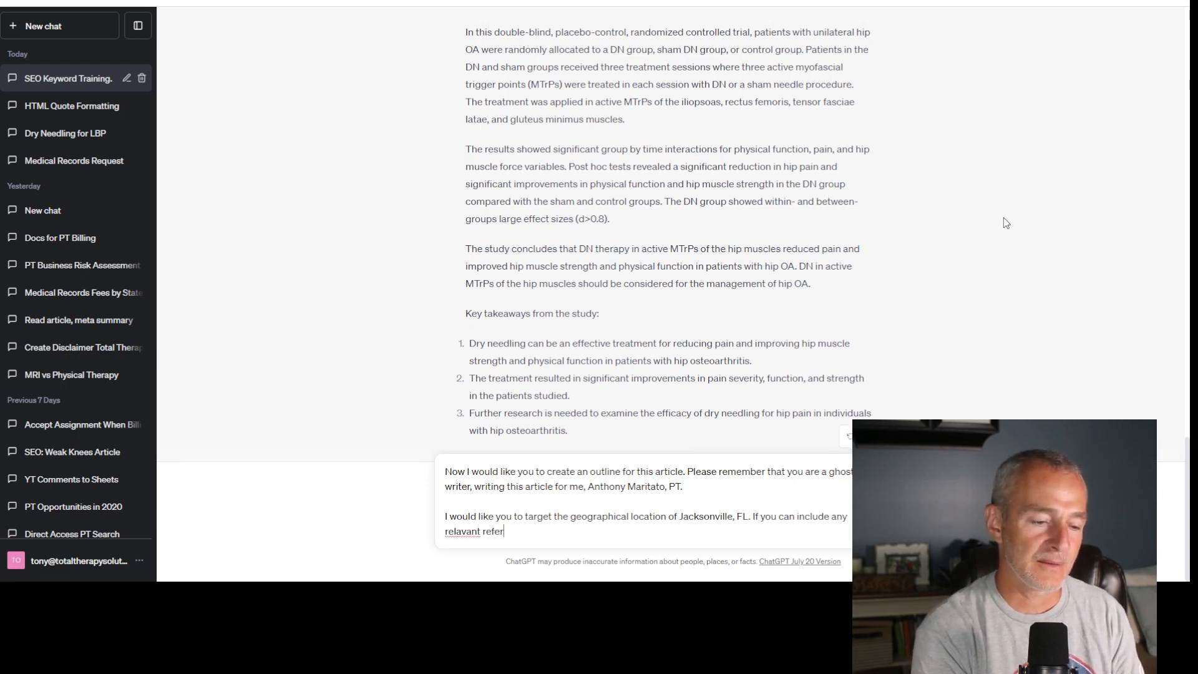
{"action": "type", "text": "ences to Jac"}
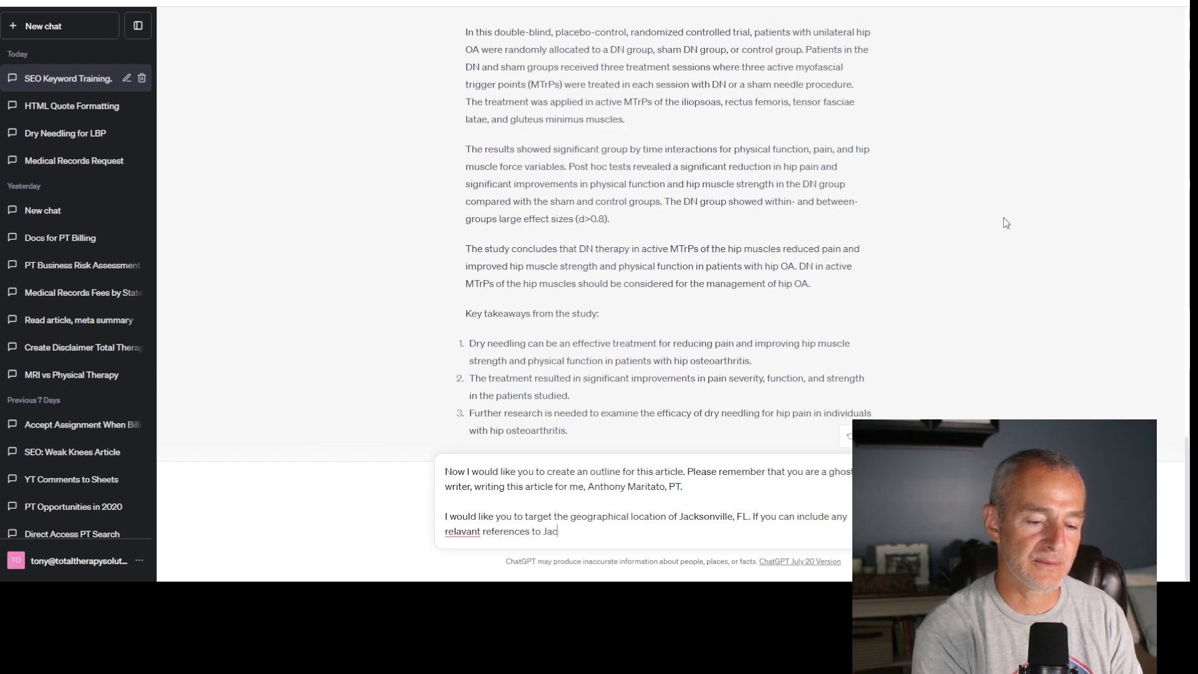
{"action": "type", "text": "ksonville"}
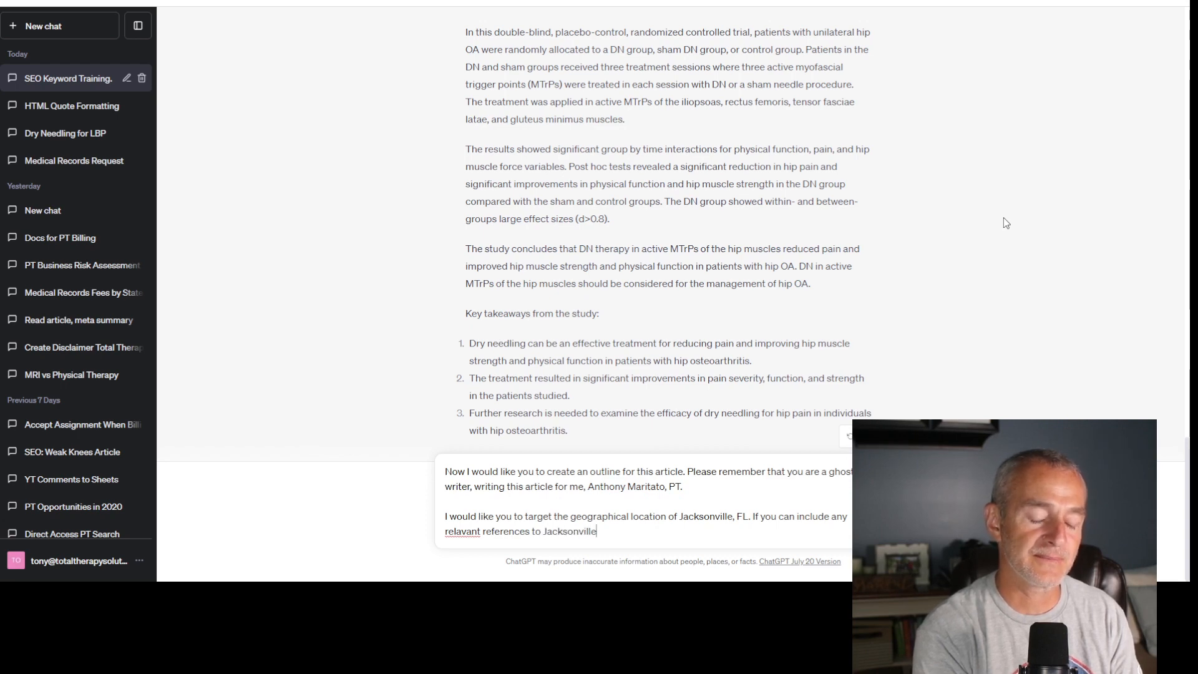
{"action": "type", "text": " or local c="}
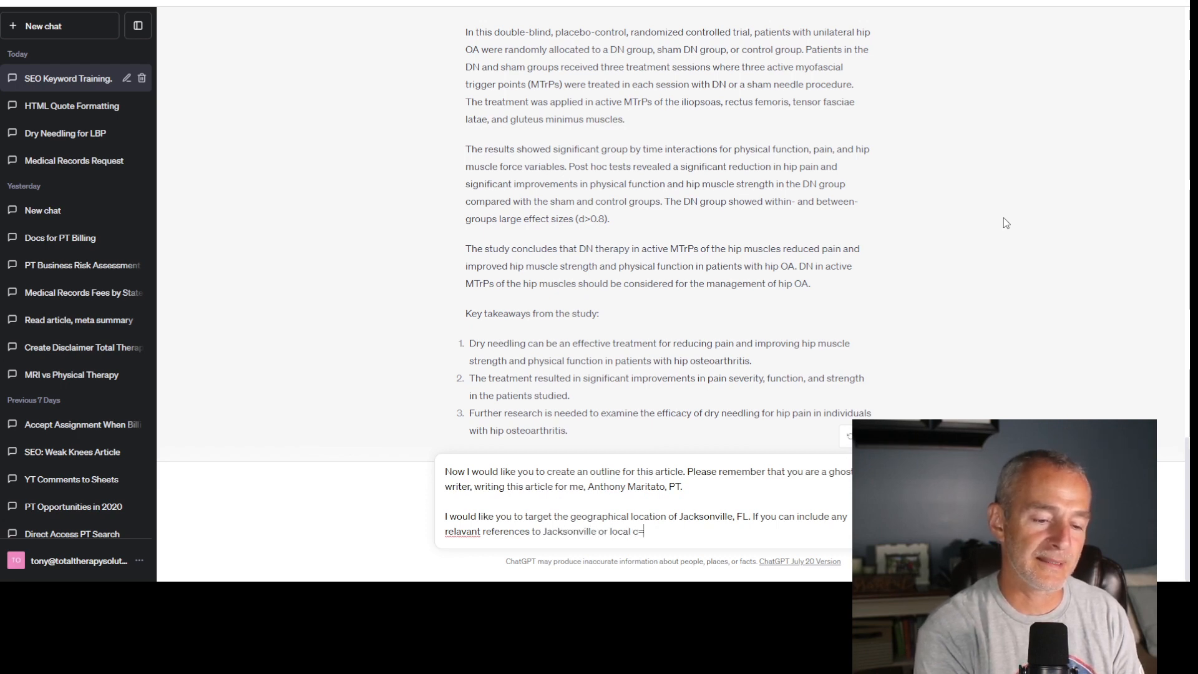
{"action": "key", "text": "BackSpace"}
{"action": "key", "text": "BackSpace"}
{"action": "type", "text": "landmarks"}
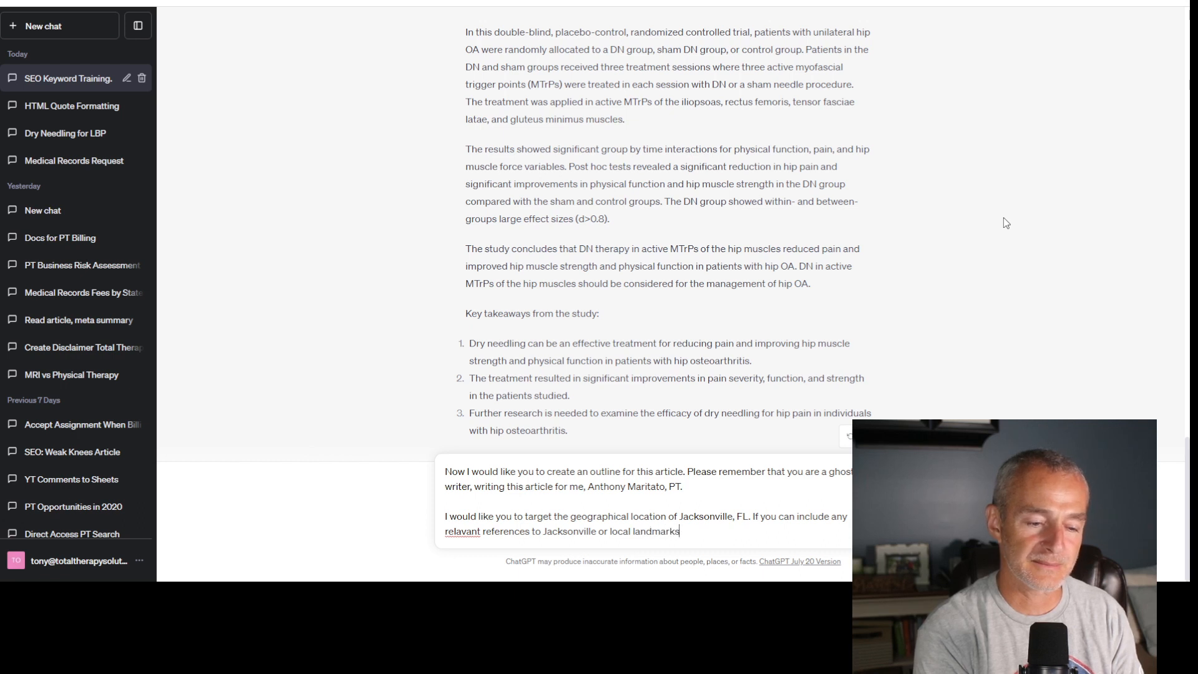
{"action": "type", "text": ", that would be"}
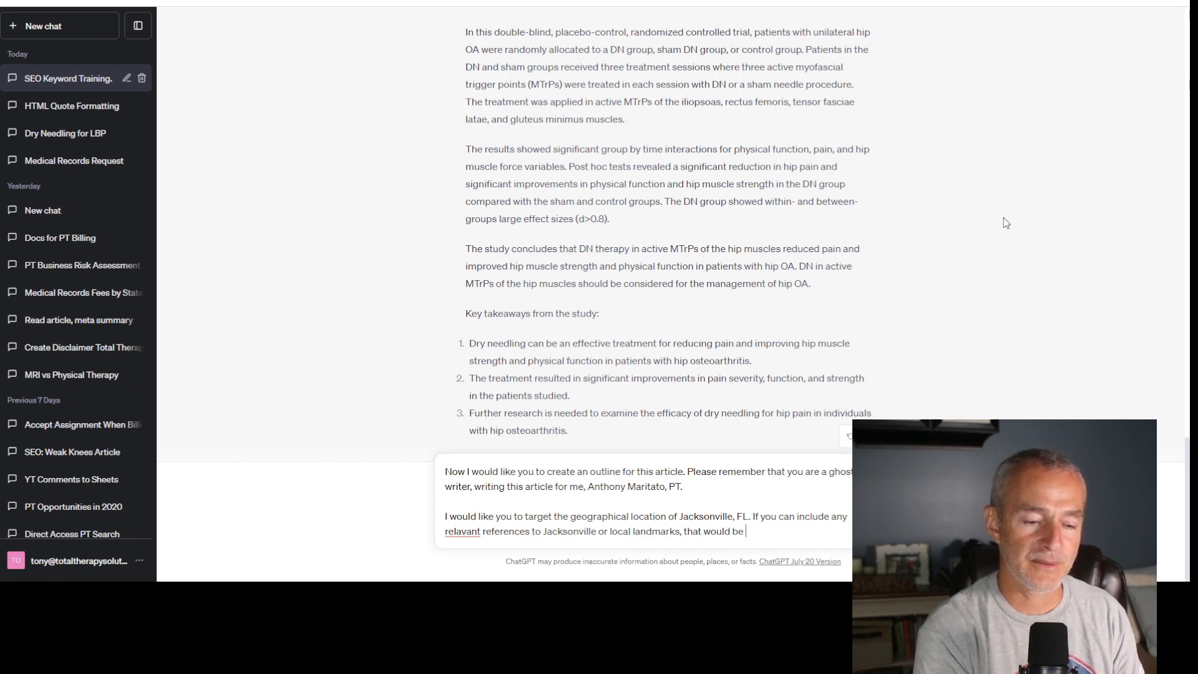
{"action": "type", "text": " great."}
- Complete the second sentence as "If you can include any relavant references to Jacksonville or local landmarks, that would be great.", followed by a paragraph break
{"action": "key", "text": "shift+Return"}
{"action": "key", "text": "shift+Return"}
- Finish with "Please write the article outline now.", correct "relavant" to "relevant", and send the message
{"action": "type", "text": "Please write the"}
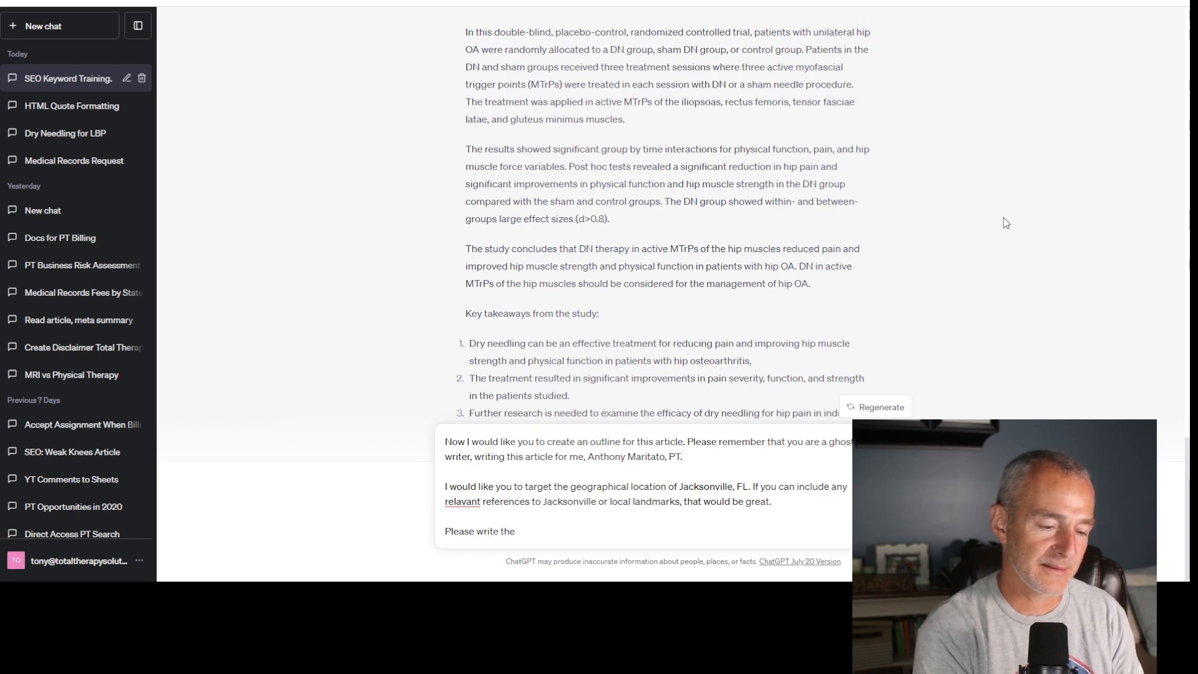
{"action": "type", "text": " article outline now."}
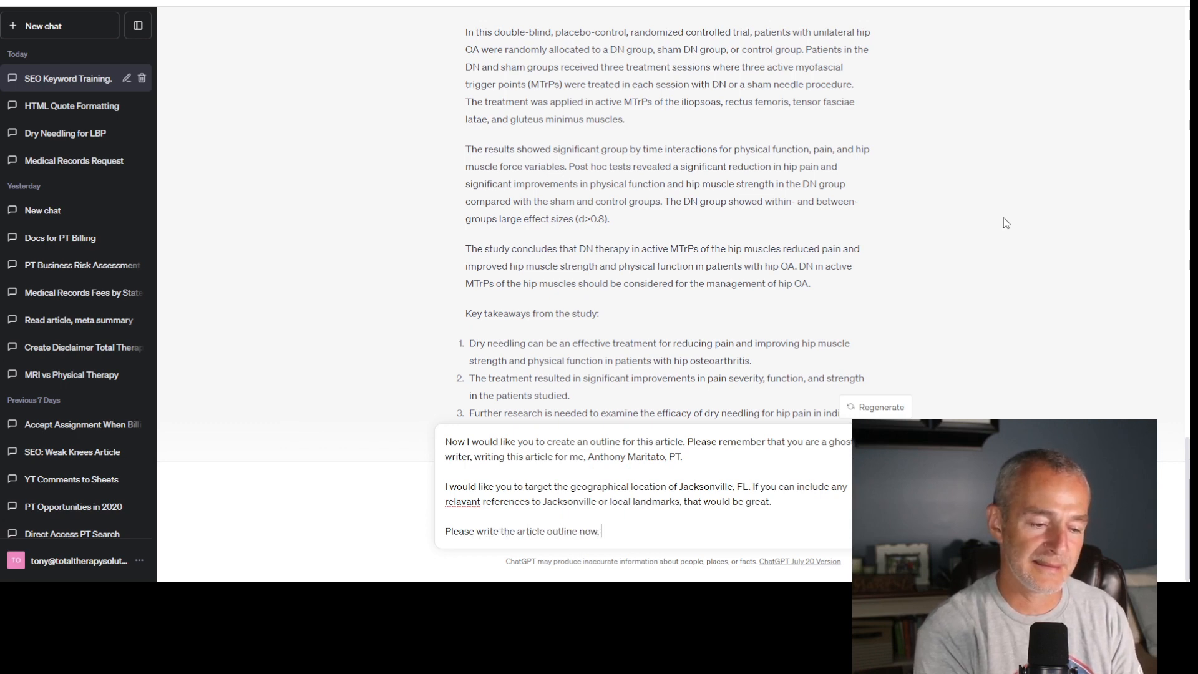
{"action": "double_click", "coordinate": [463, 502]}
{"action": "type", "text": "relevant"}
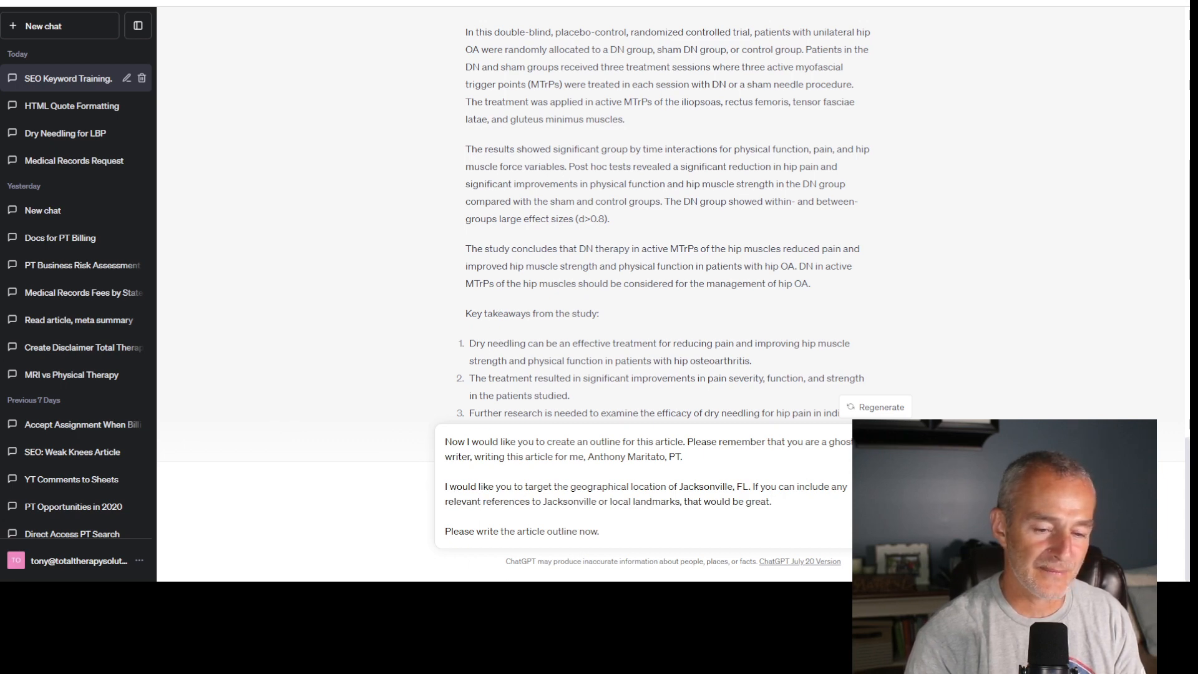
{"action": "key", "text": "Return"}
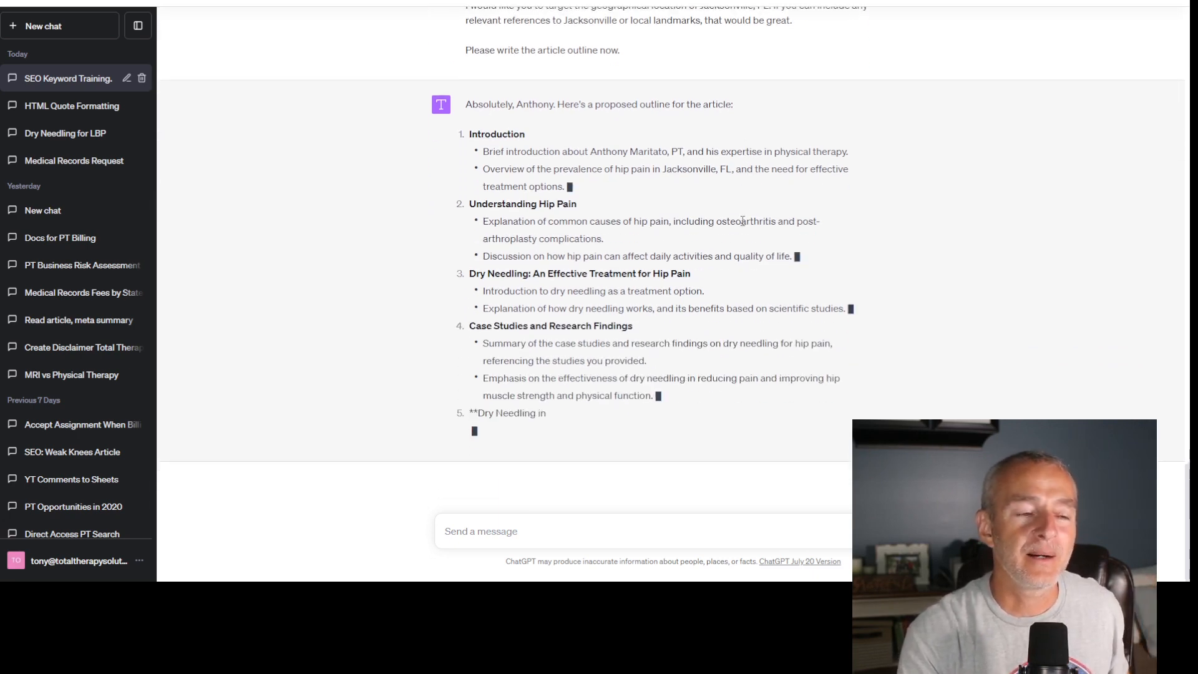
- Review the proposed outline and send "Great, now please use html code formatting to create a table of contents"
{"action": "scroll", "coordinate": [737, 188], "scroll_direction": "up", "scroll_amount": 6}
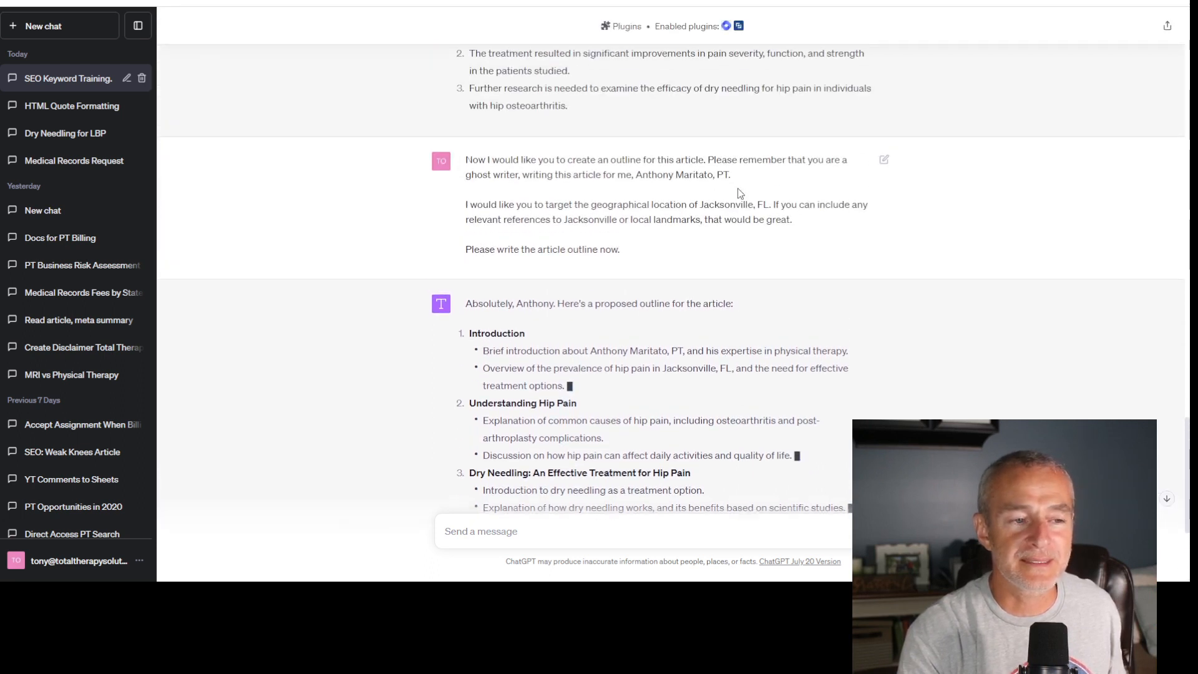
{"action": "scroll", "coordinate": [737, 188], "scroll_direction": "up", "scroll_amount": 1}
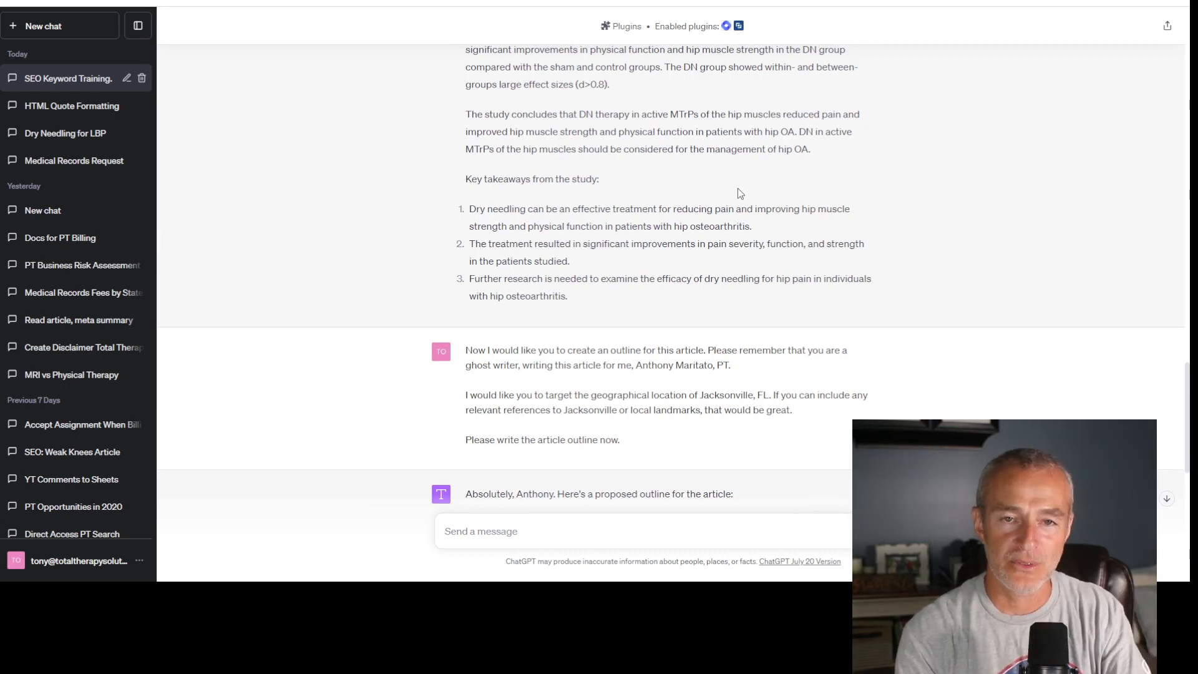
{"action": "scroll", "coordinate": [738, 188], "scroll_direction": "down", "scroll_amount": 6}
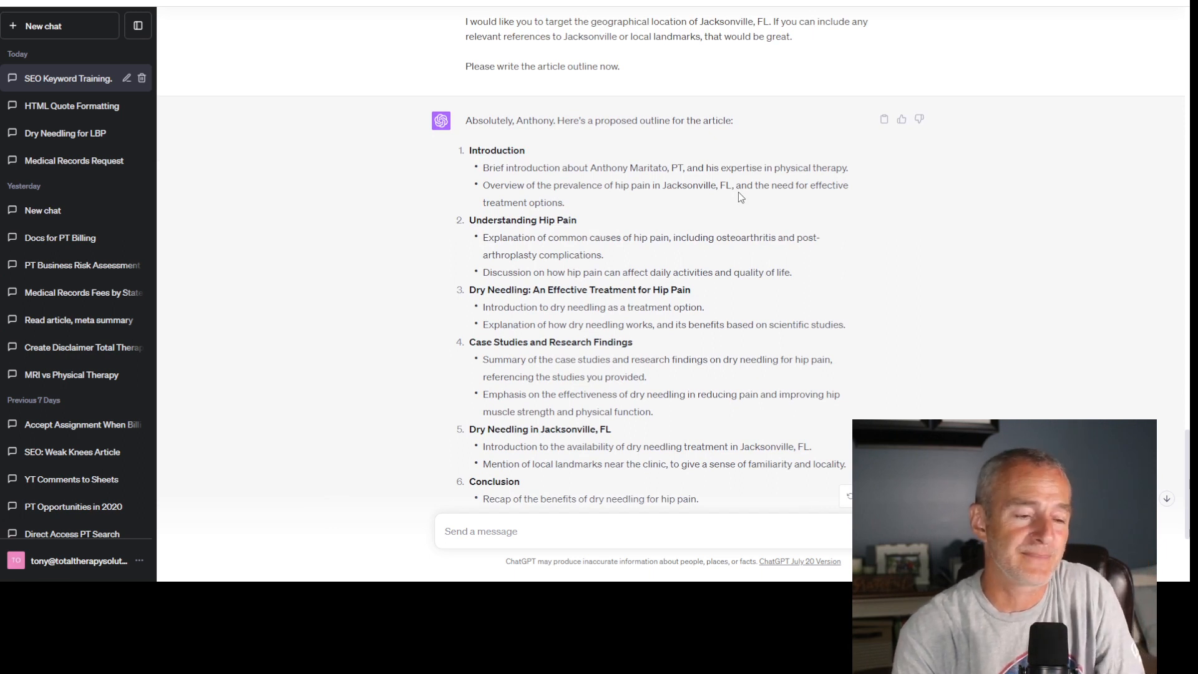
{"action": "scroll", "coordinate": [739, 192], "scroll_direction": "down", "scroll_amount": 3}
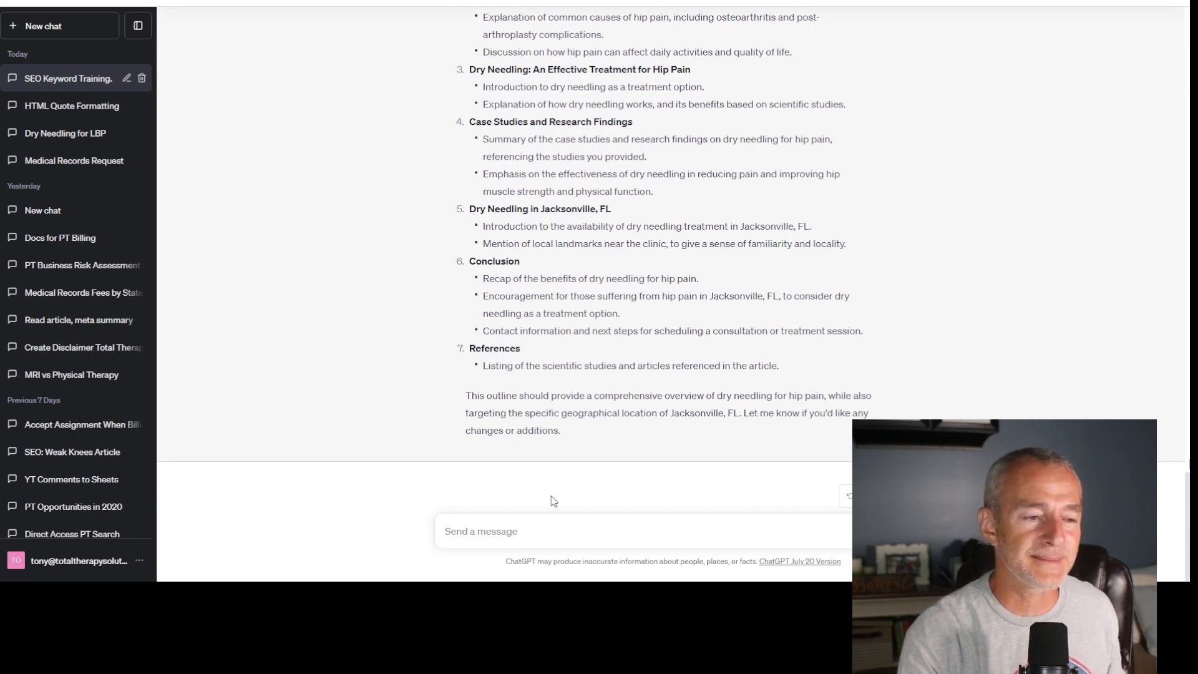
{"action": "left_click", "coordinate": [526, 529]}
{"action": "type", "text": "Grea"}
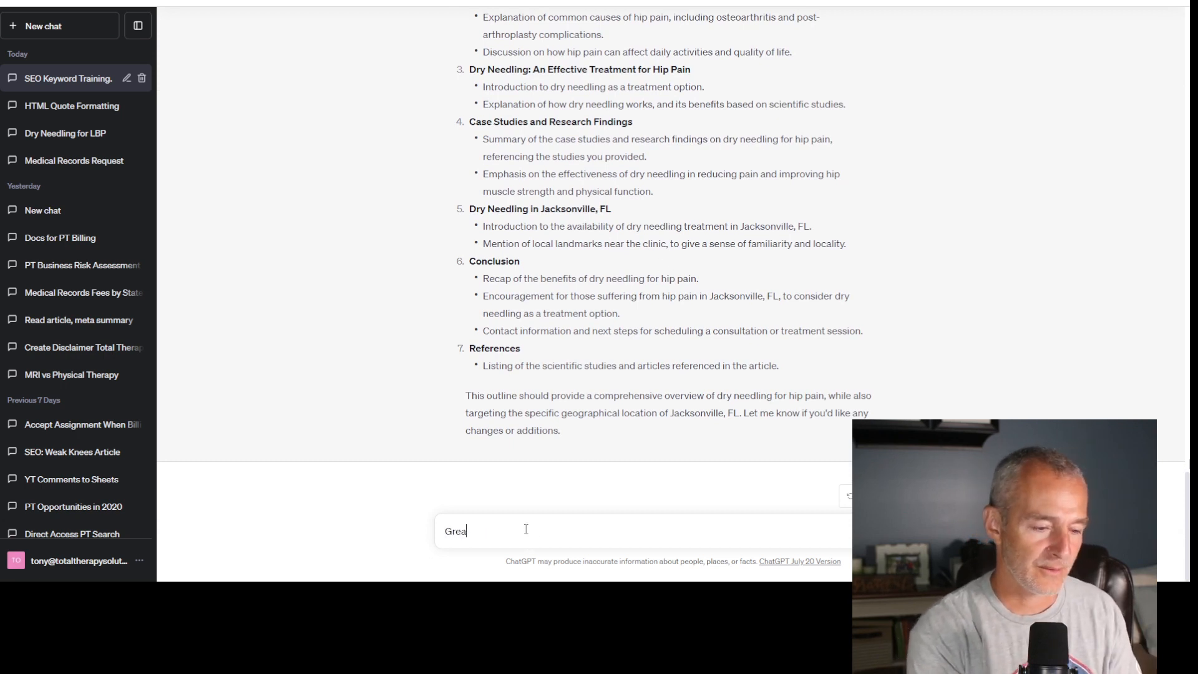
{"action": "type", "text": "t, now please"}
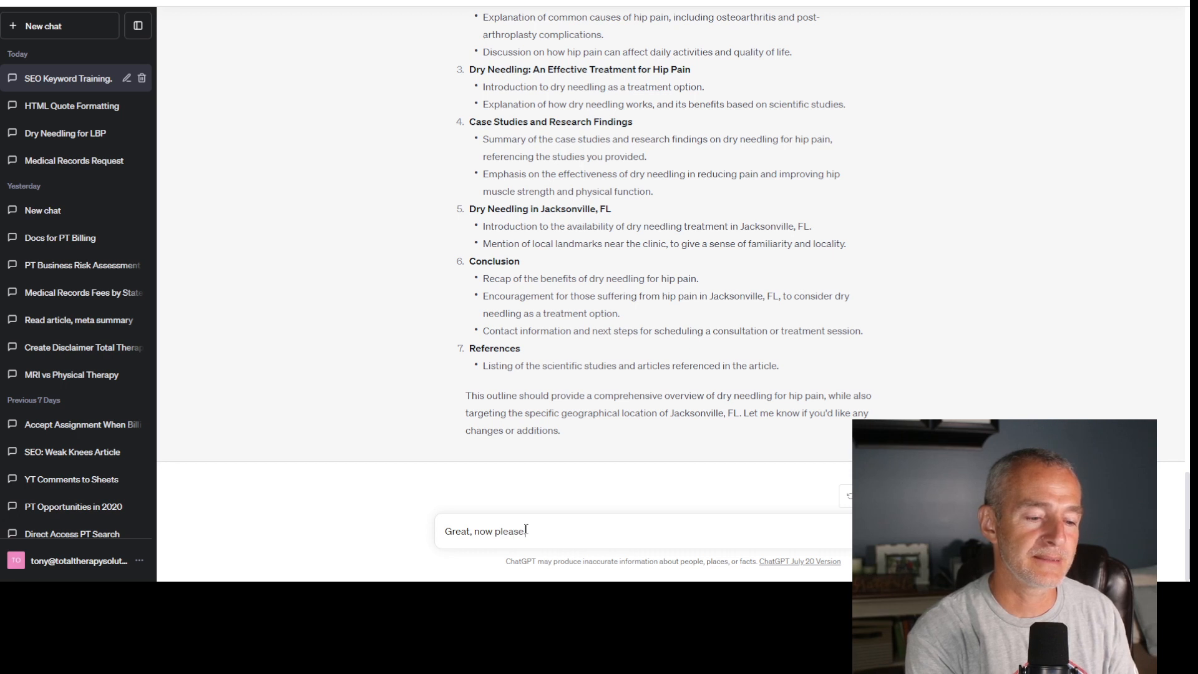
{"action": "type", "text": "use html code "}
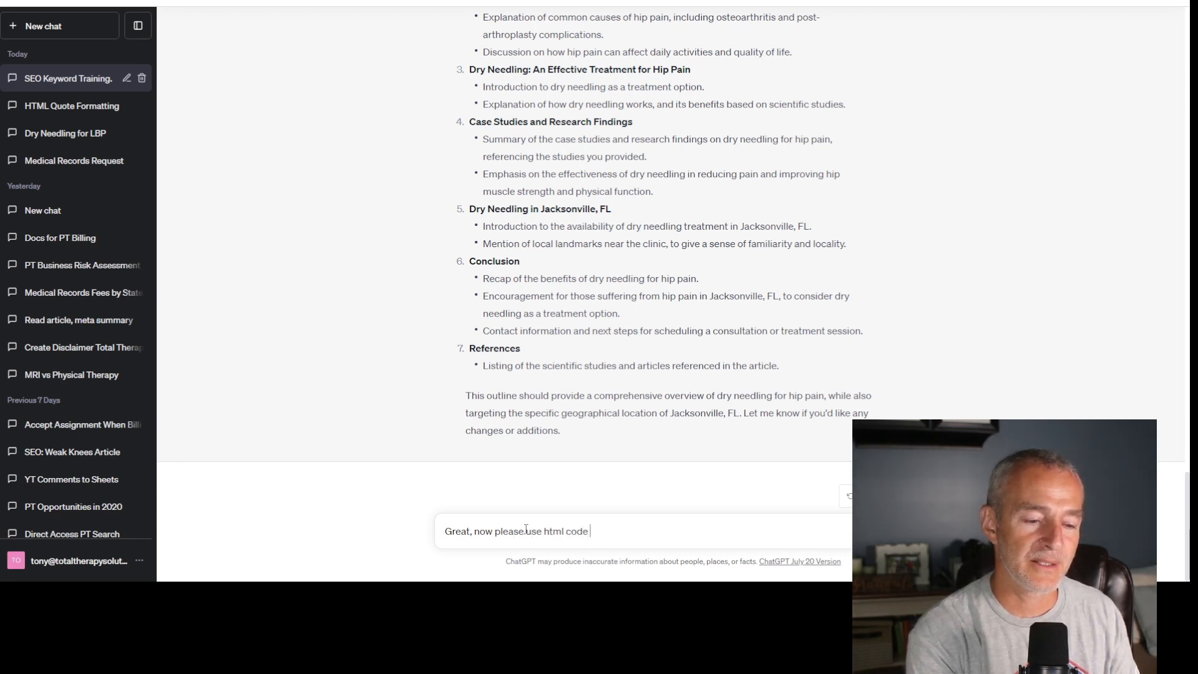
{"action": "type", "text": "formatting to c"}
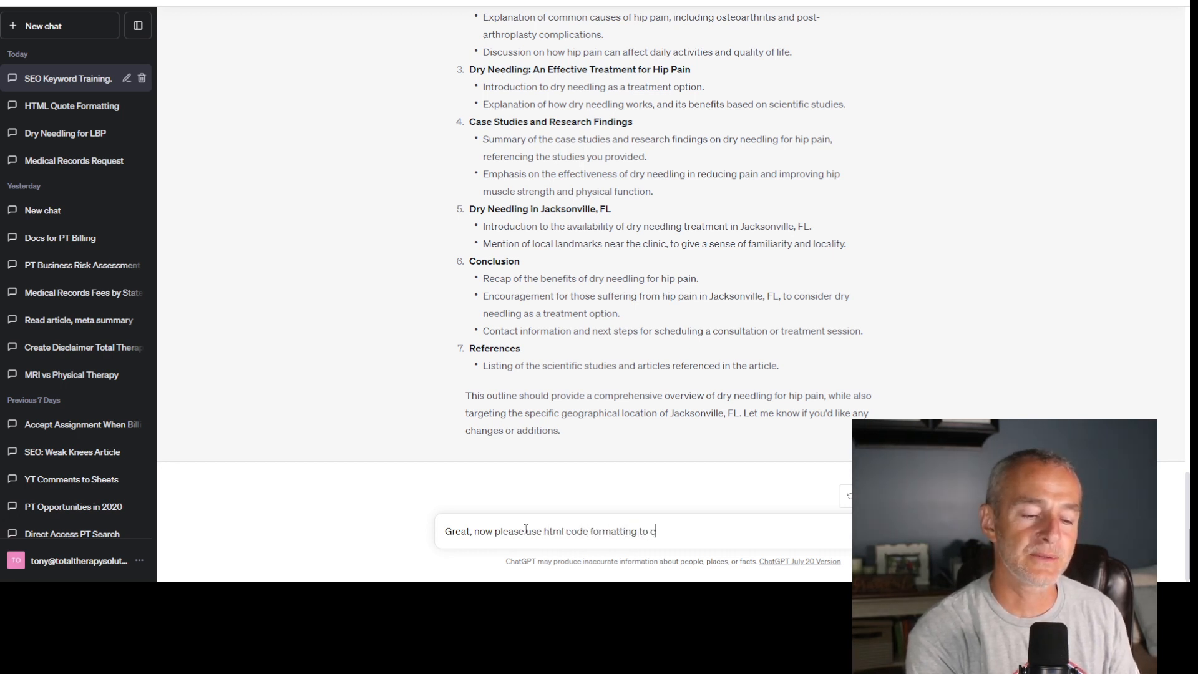
{"action": "type", "text": "reate a table"}
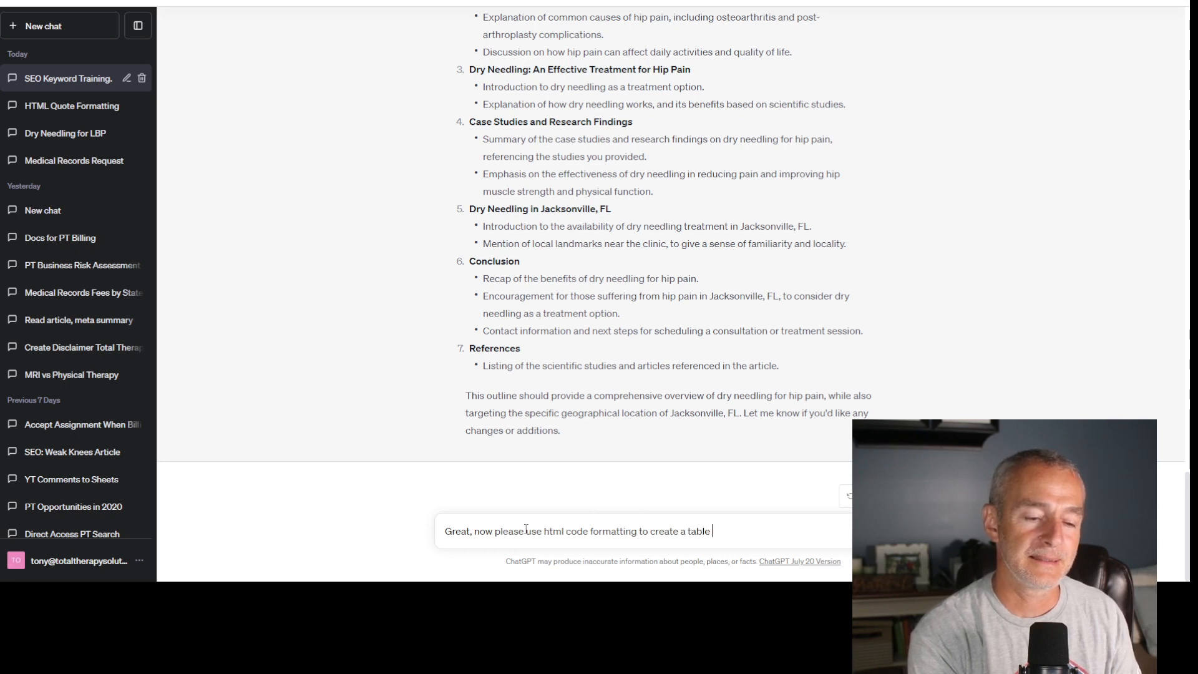
{"action": "type", "text": " of contents"}
{"action": "key", "text": "Return"}
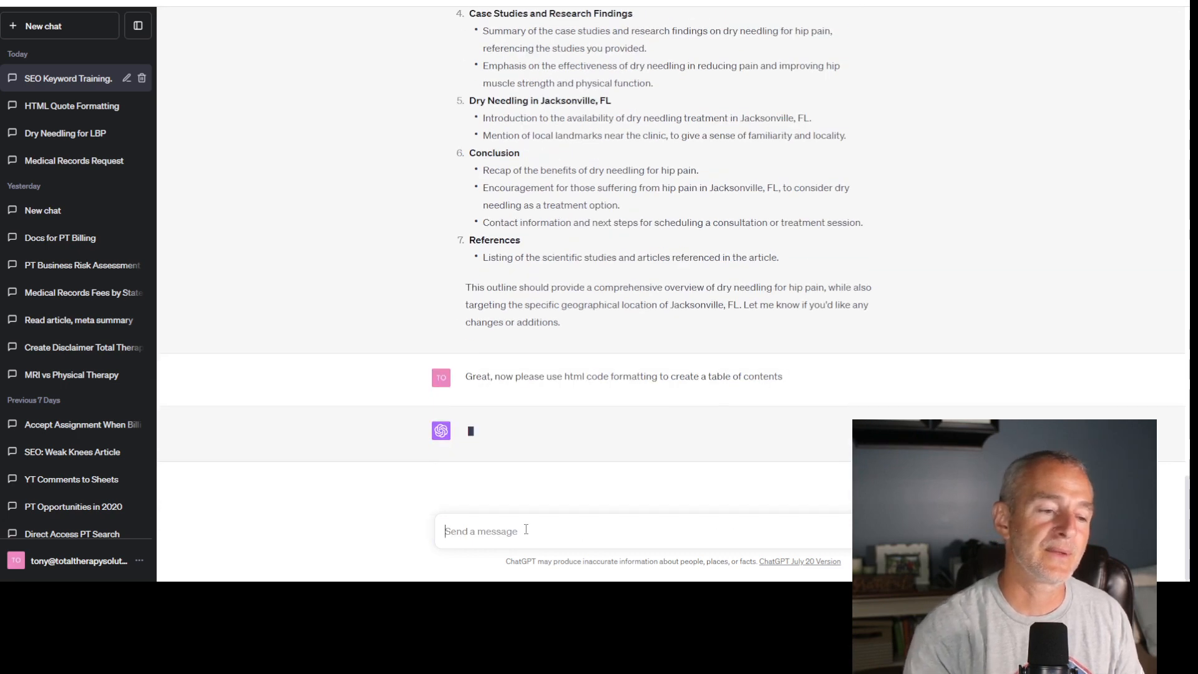
- Start a new message with "please continue to use html code formatting to write the content for the next three section."
{"action": "scroll", "coordinate": [688, 428], "scroll_direction": "up", "scroll_amount": 5}
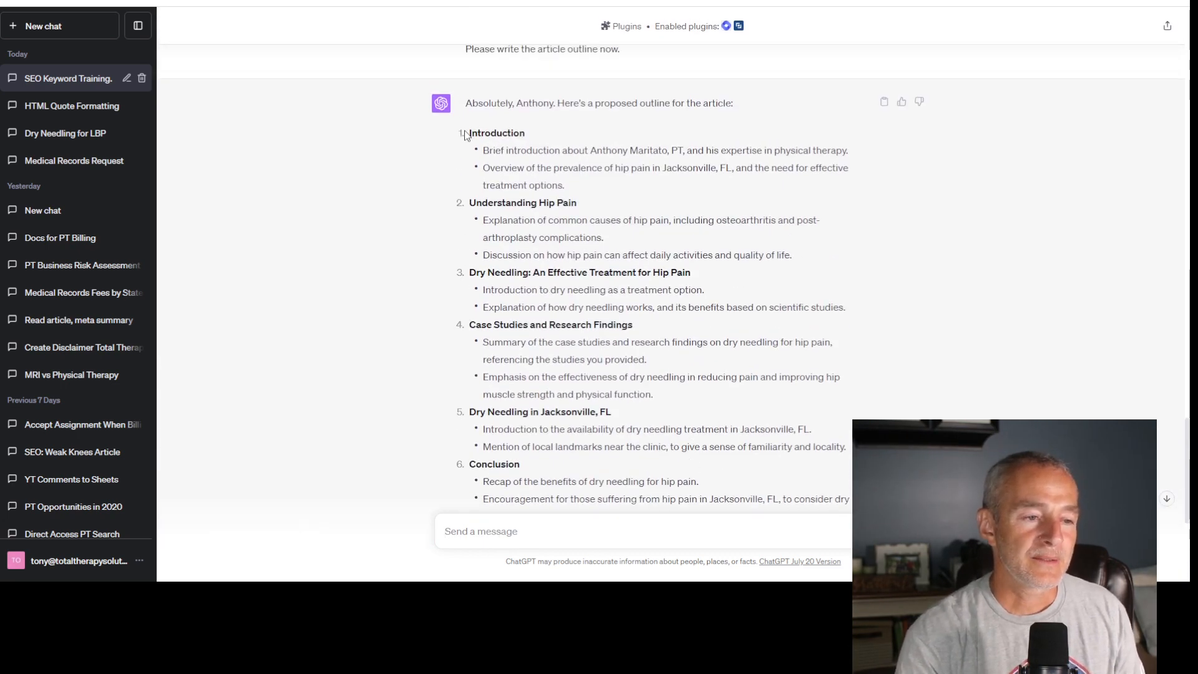
{"action": "left_click_drag", "start_coordinate": [465, 133], "coordinate": [864, 314]}
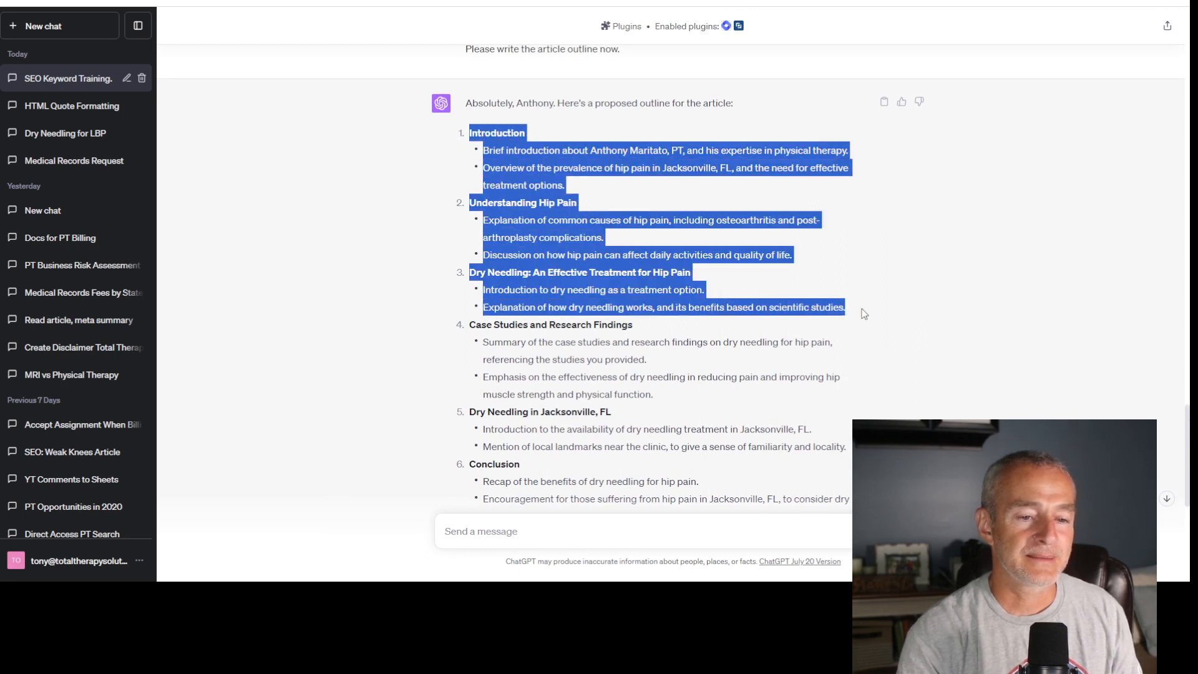
{"action": "left_click", "coordinate": [530, 532]}
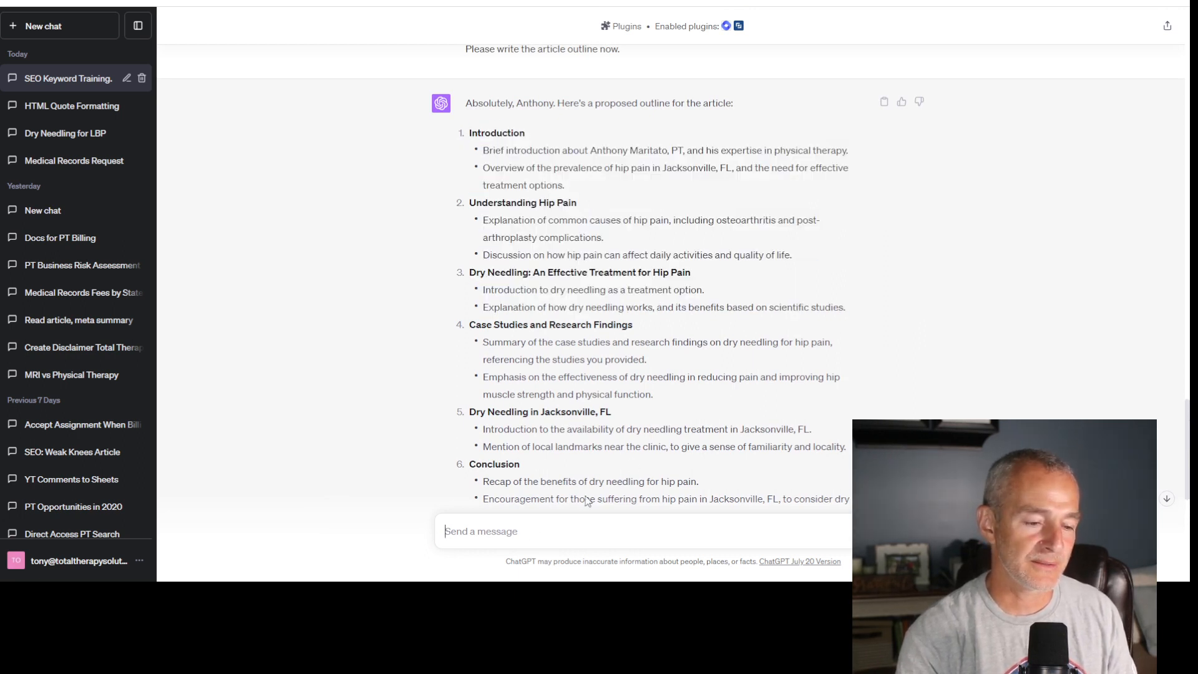
{"action": "type", "text": "please "}
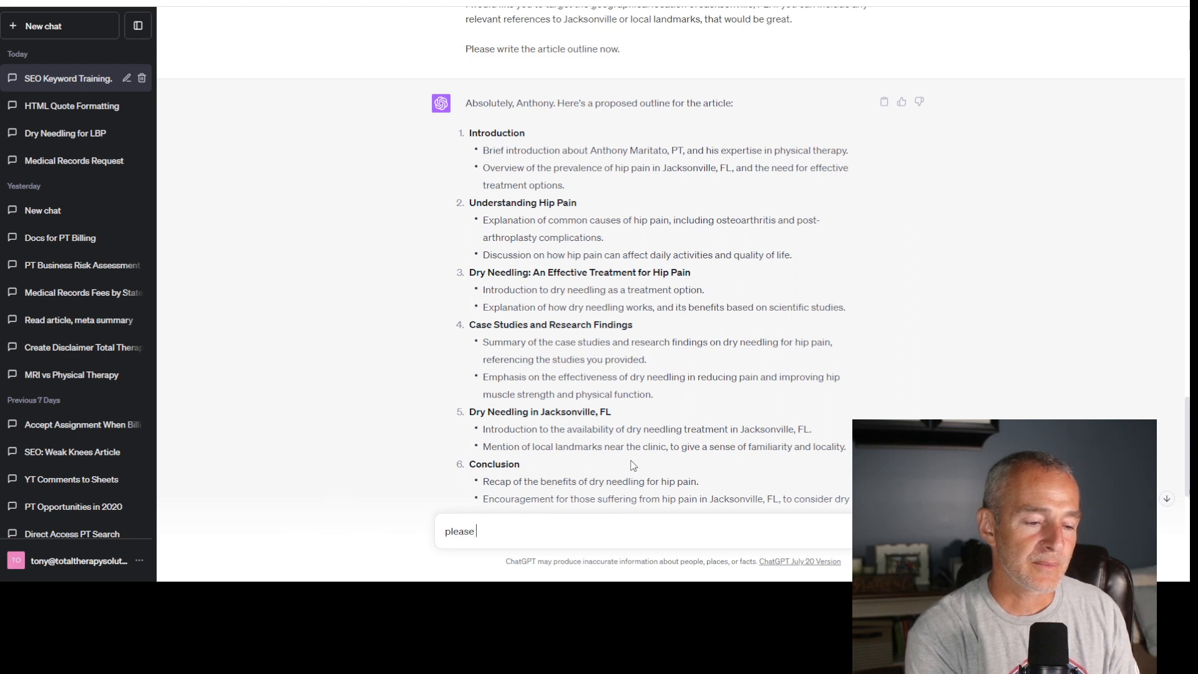
{"action": "type", "text": "continue to use"}
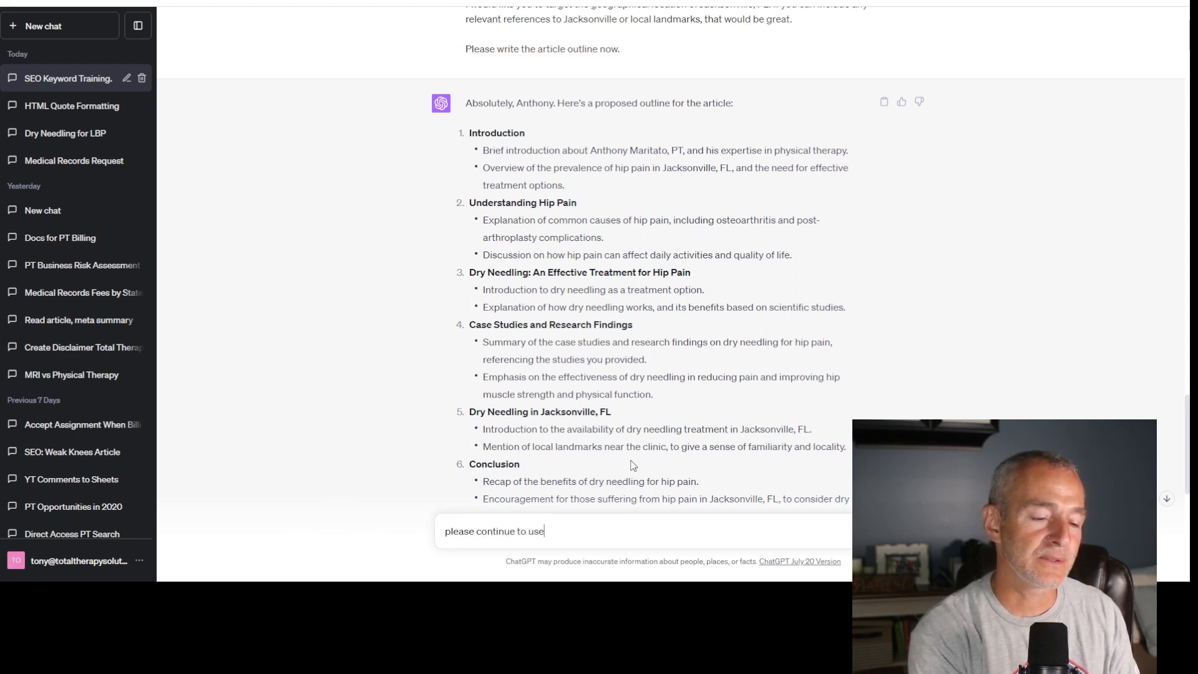
{"action": "type", "text": " html code f"}
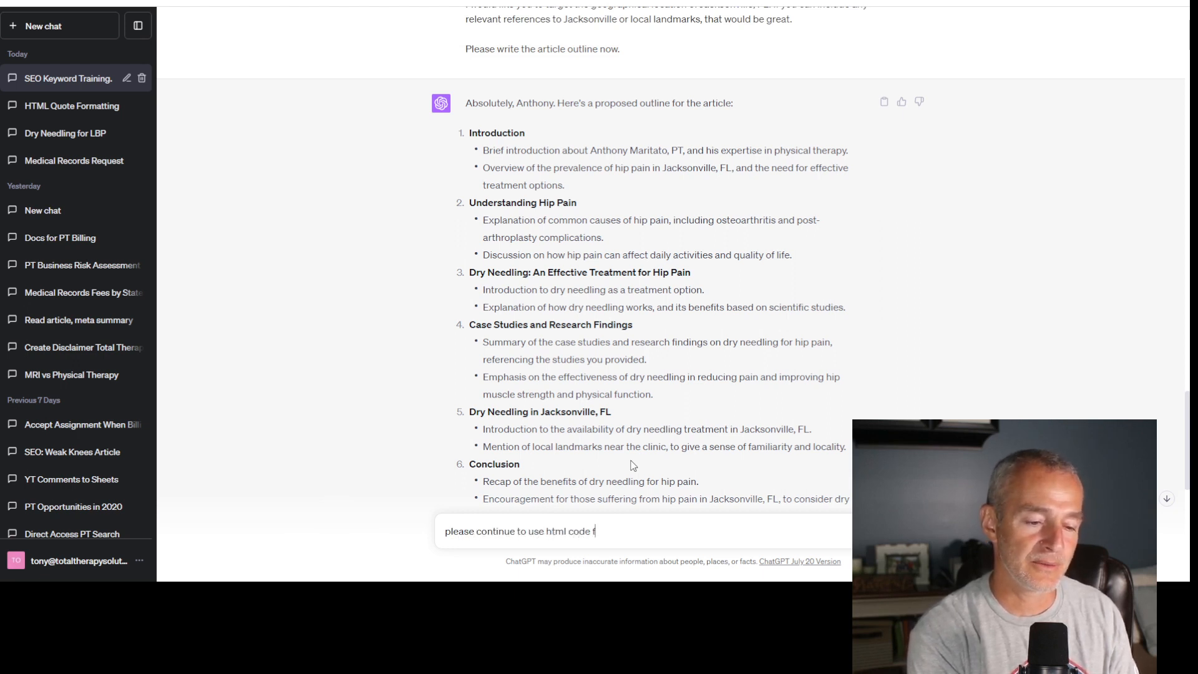
{"action": "type", "text": "ormatting t"}
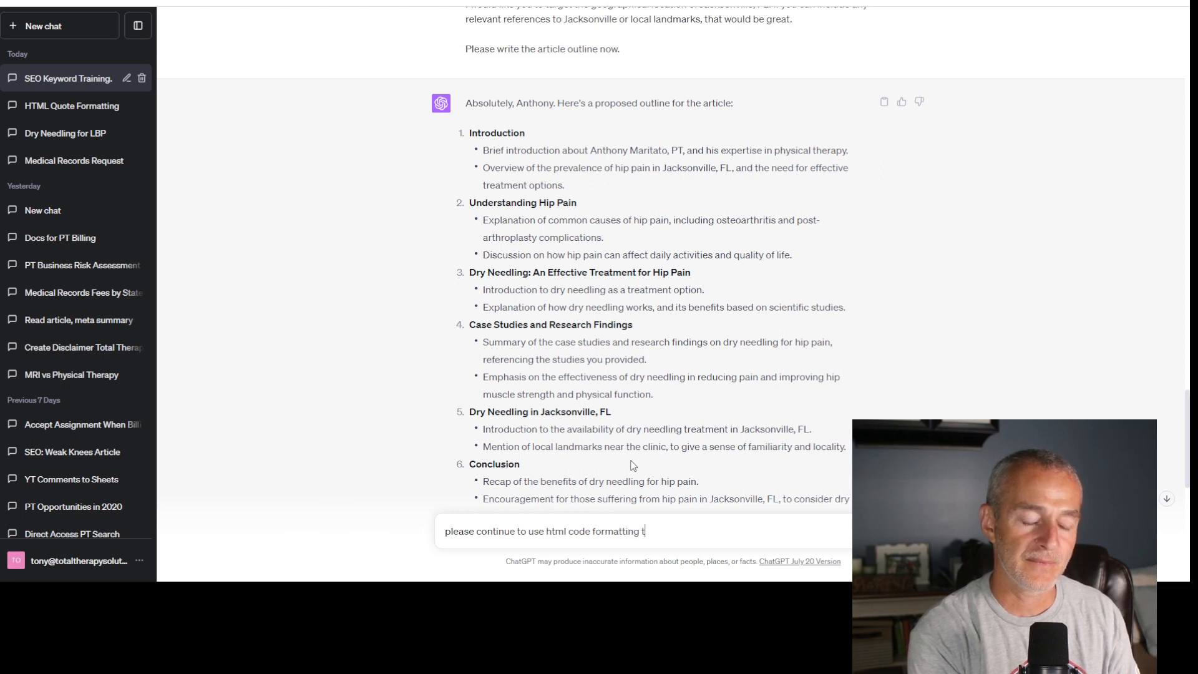
{"action": "type", "text": "o write hte"}
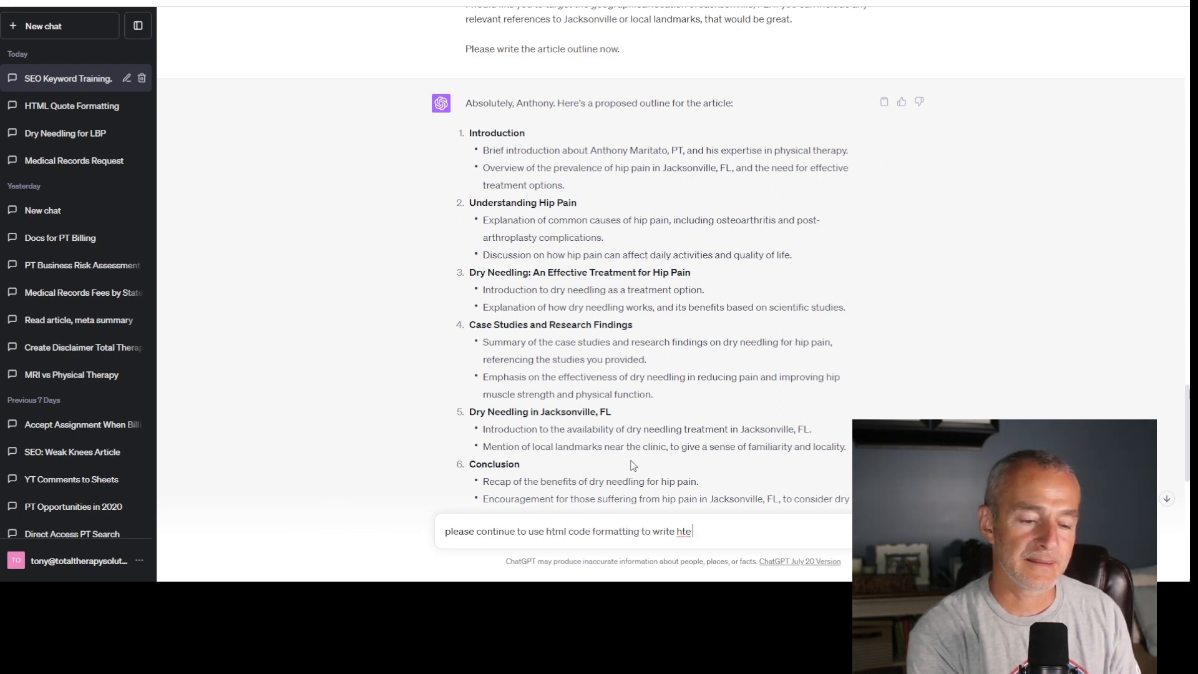
{"action": "type", "text": " conte"}
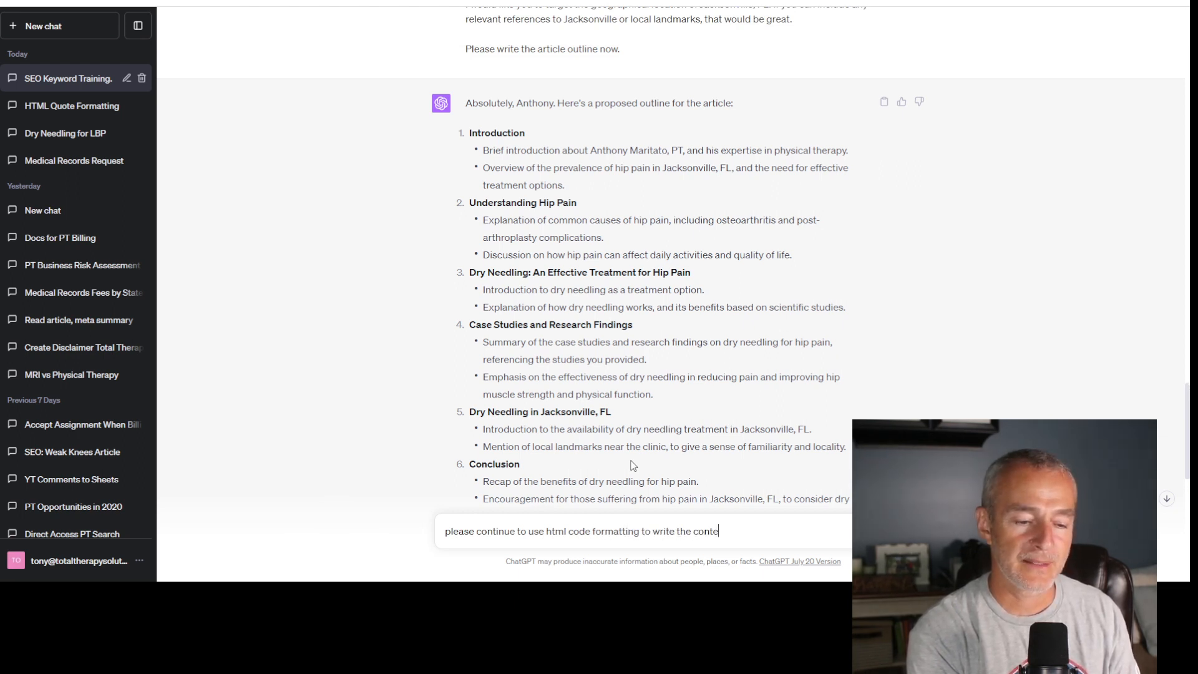
{"action": "type", "text": "nt for the next t"}
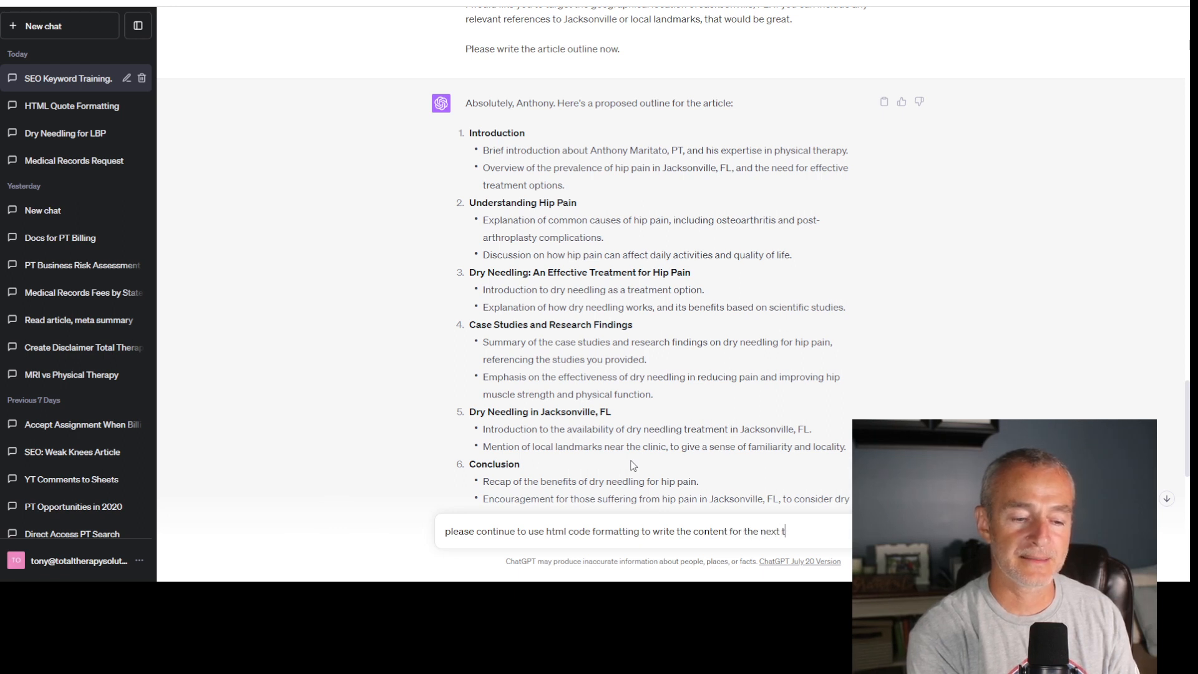
{"action": "type", "text": "rhree sec"}
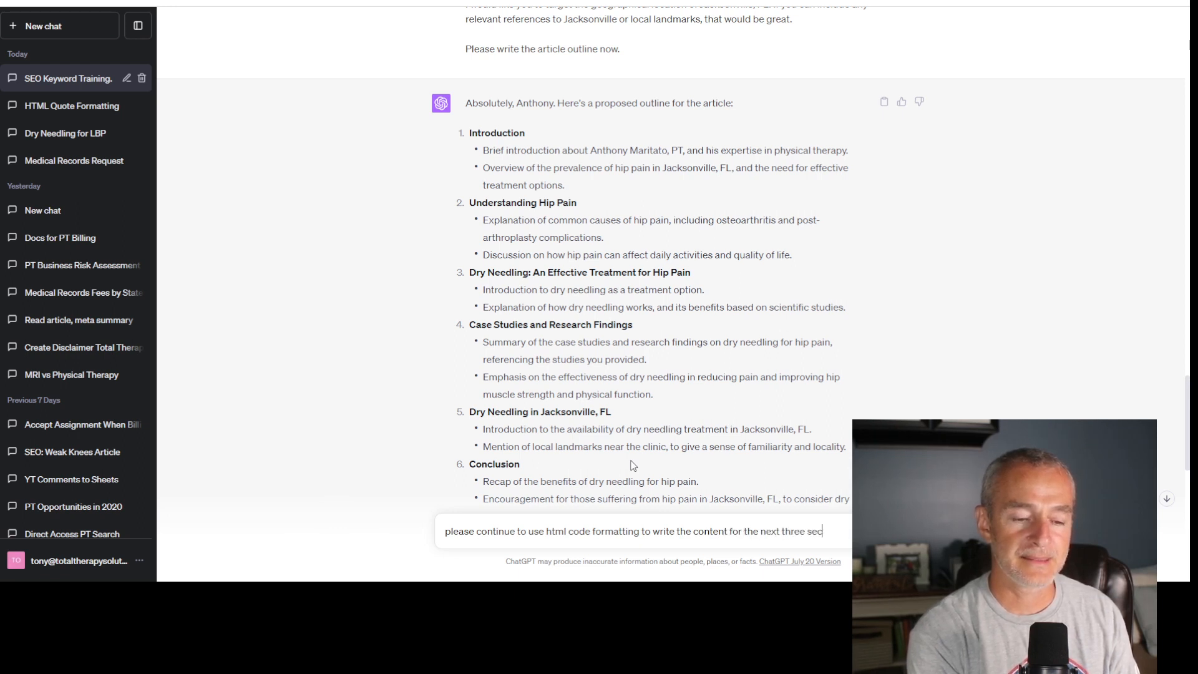
{"action": "type", "text": "tion. W"}
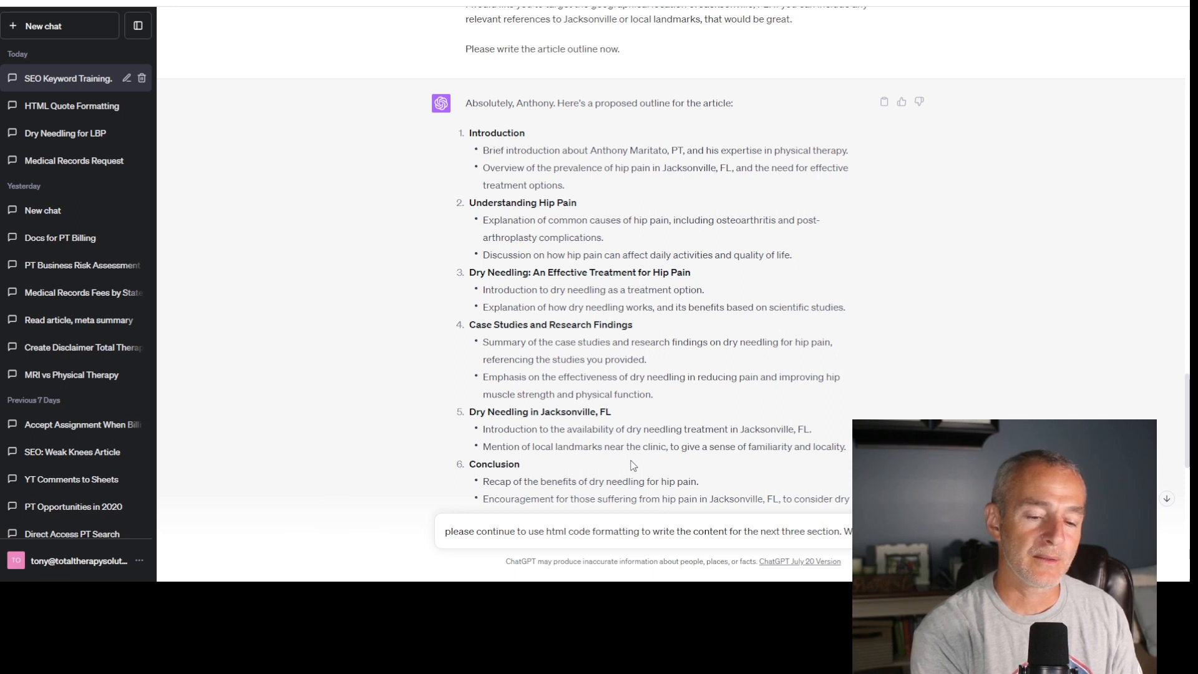
{"action": "type", "text": "rite each sec"}
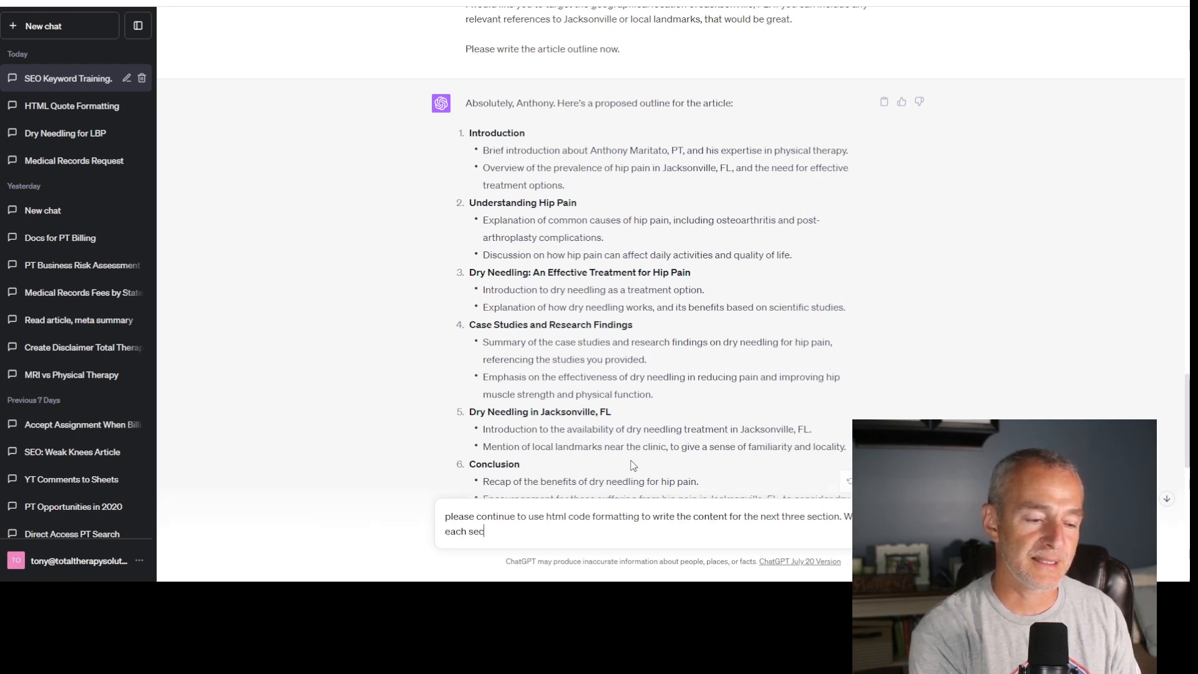
{"action": "type", "text": "tion please"}
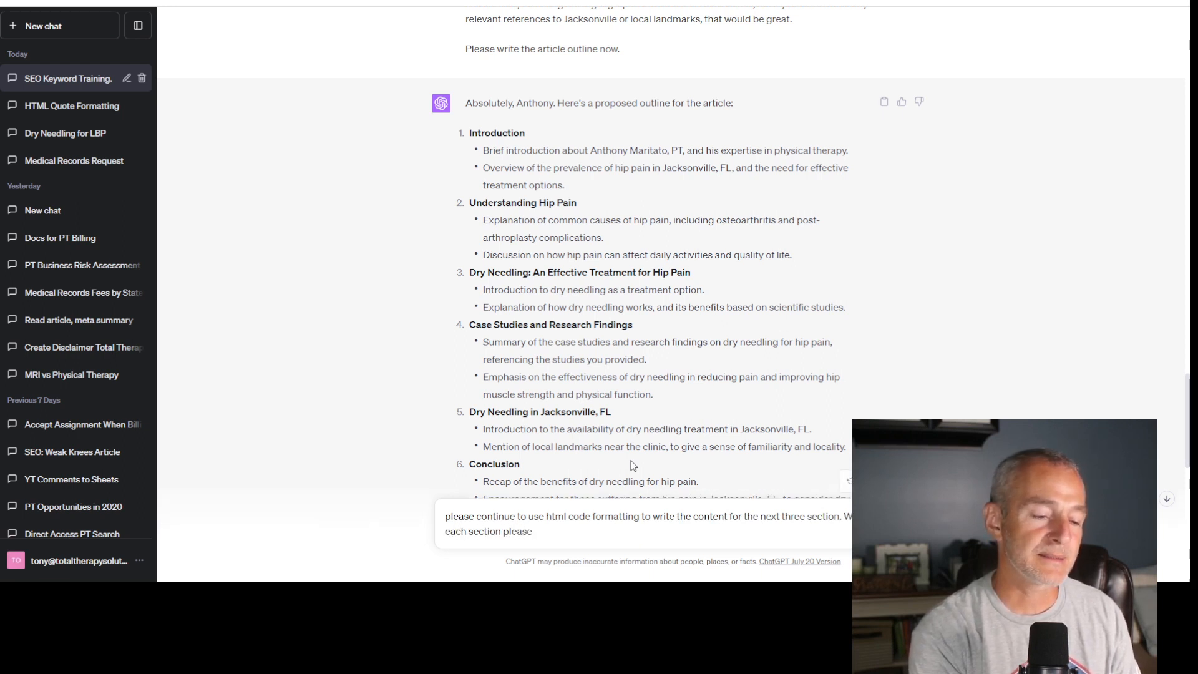
{"action": "type", "text": " include eithe"}
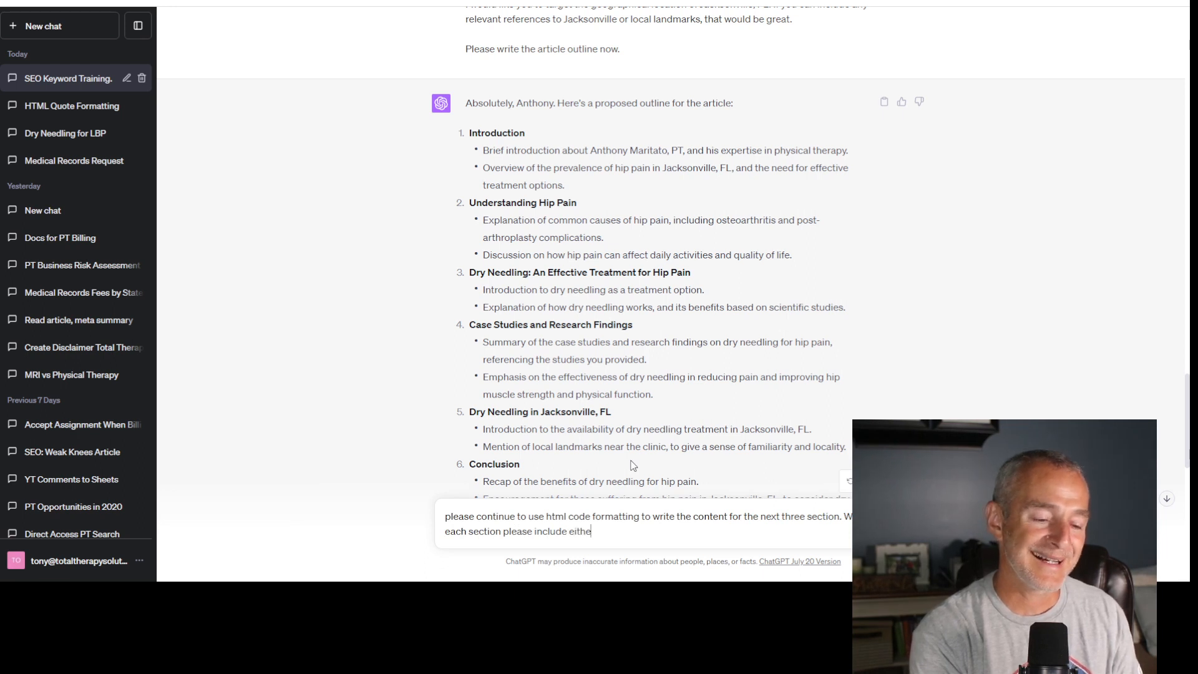
{"action": "type", "text": "r a bul"}
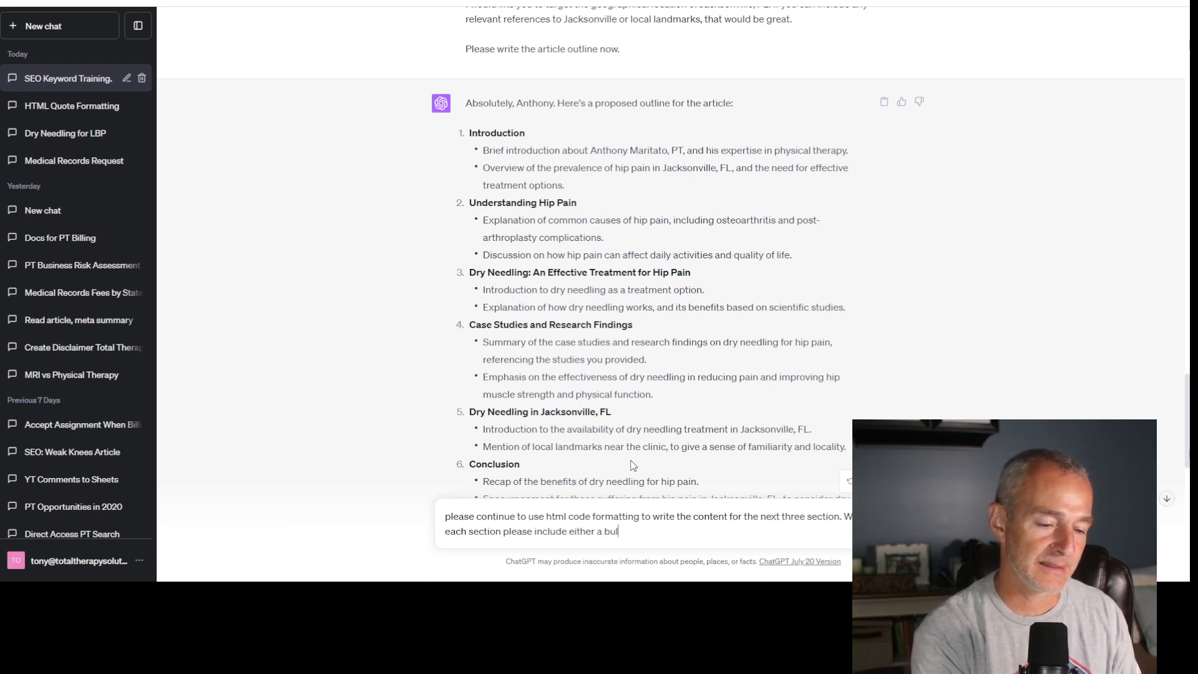
{"action": "type", "text": "leted li"}
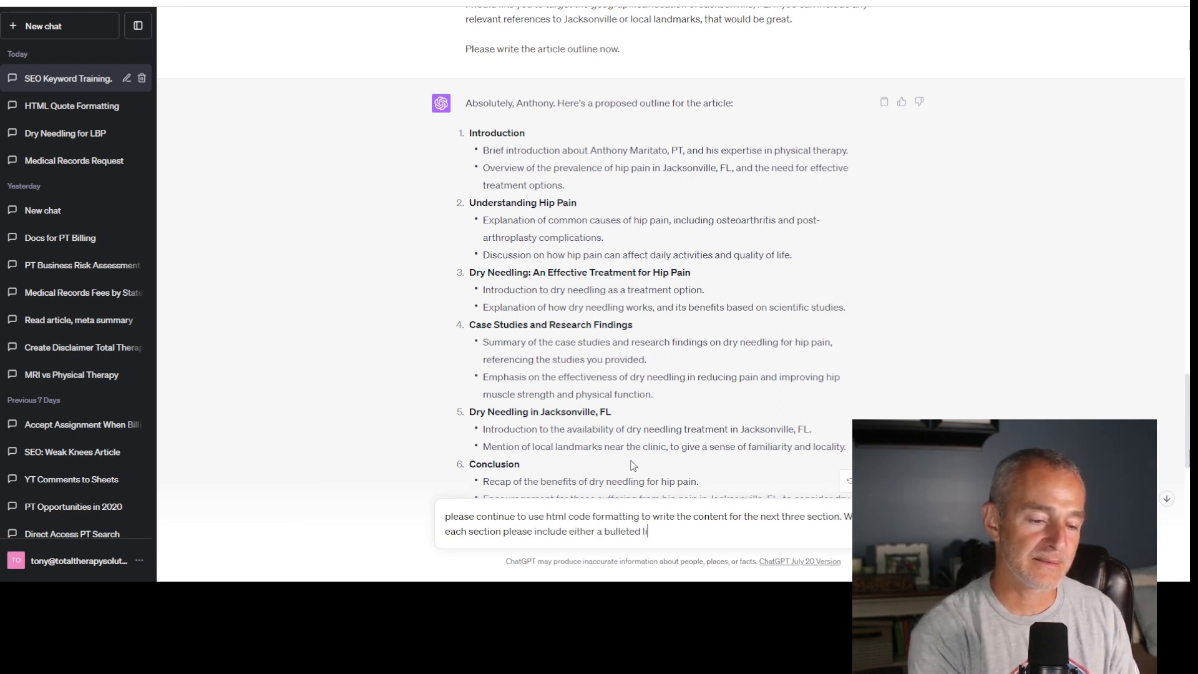
{"action": "type", "text": "st, numbered list, o"}
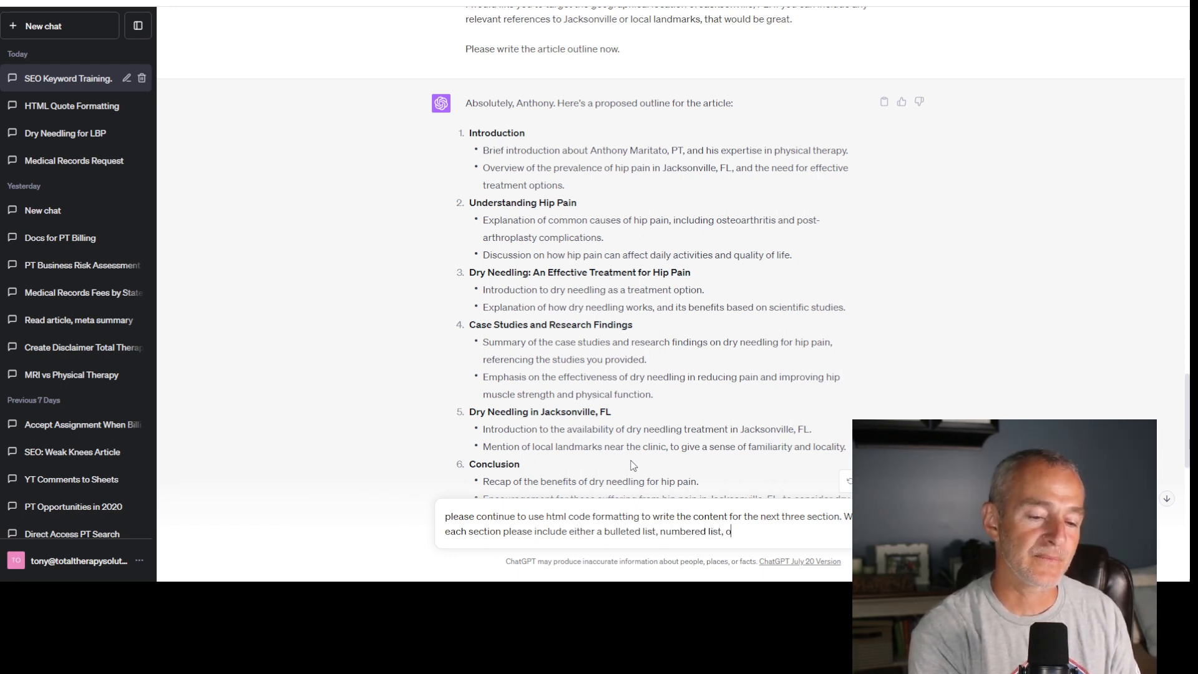
{"action": "type", "text": "r single colu"}
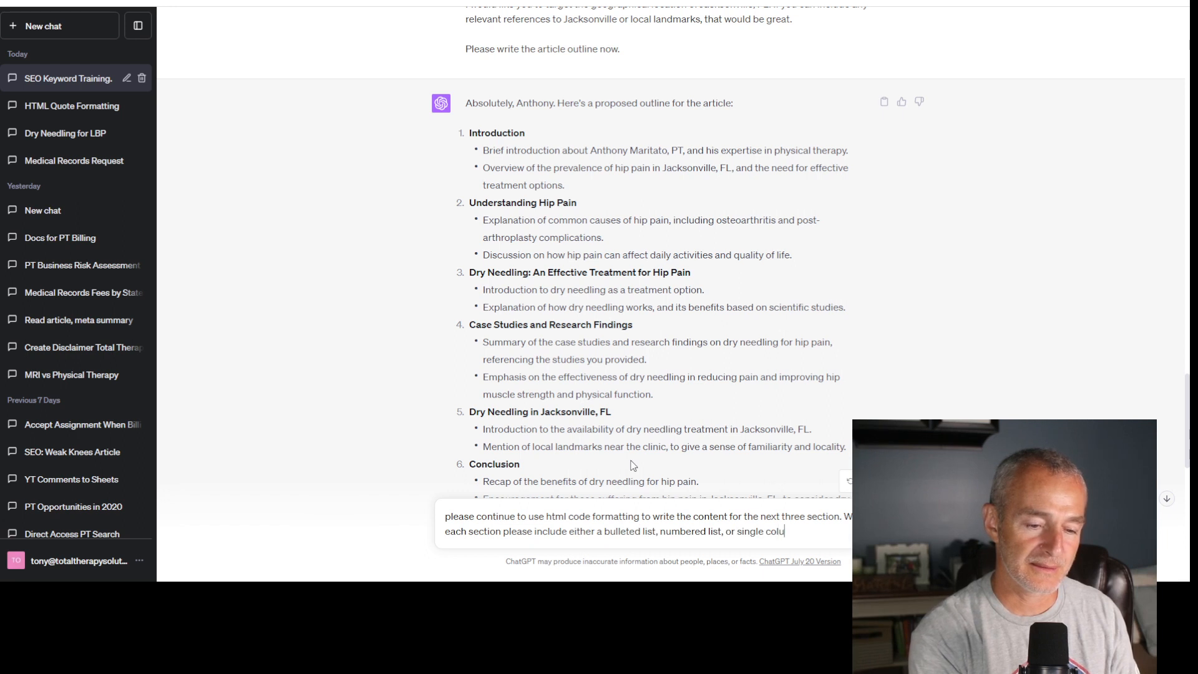
{"action": "type", "text": "mn table. "}
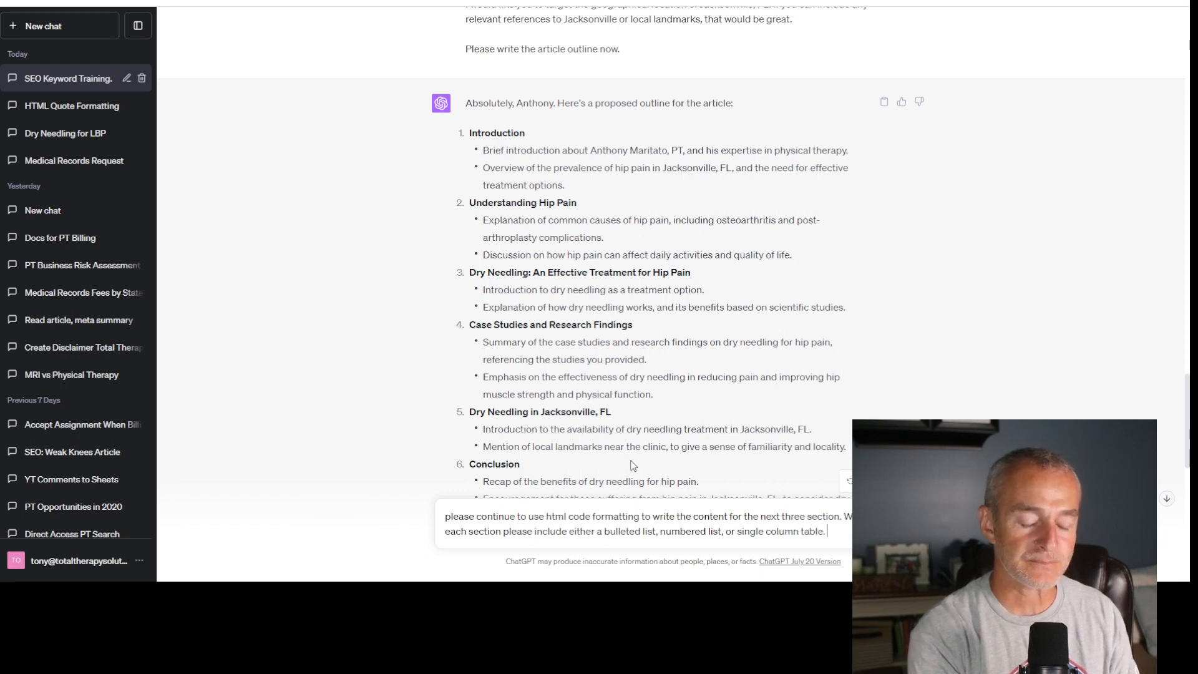
{"action": "type", "text": "Pleas"}
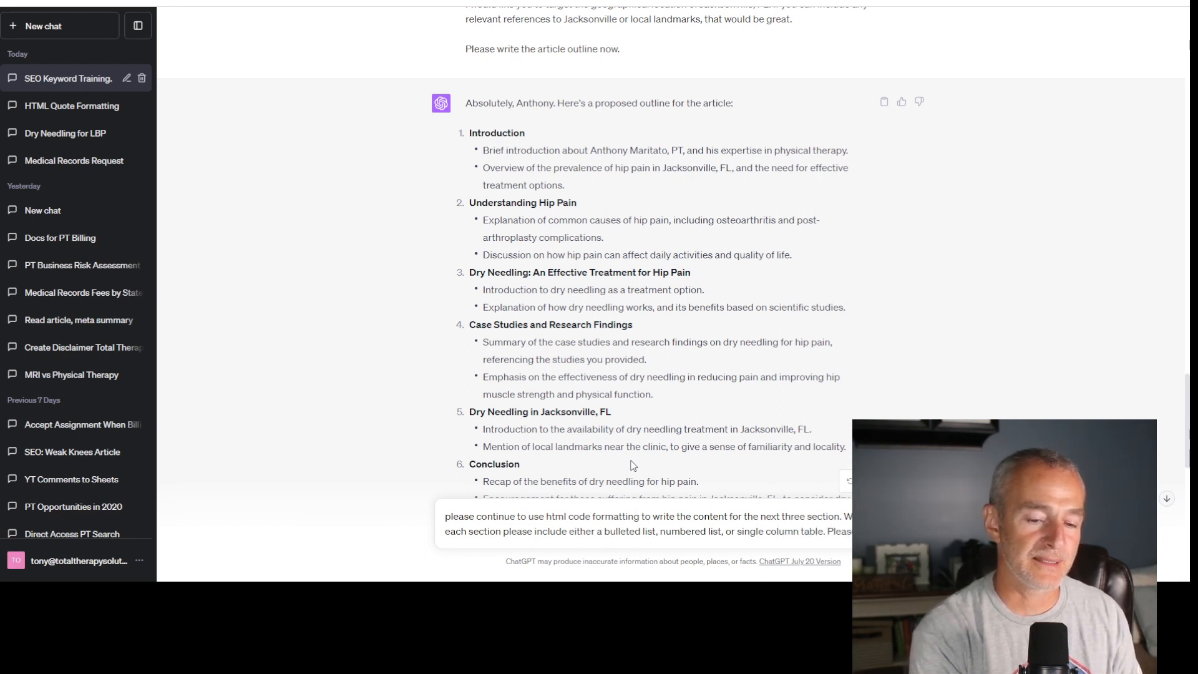
{"action": "type", "text": "not in"}
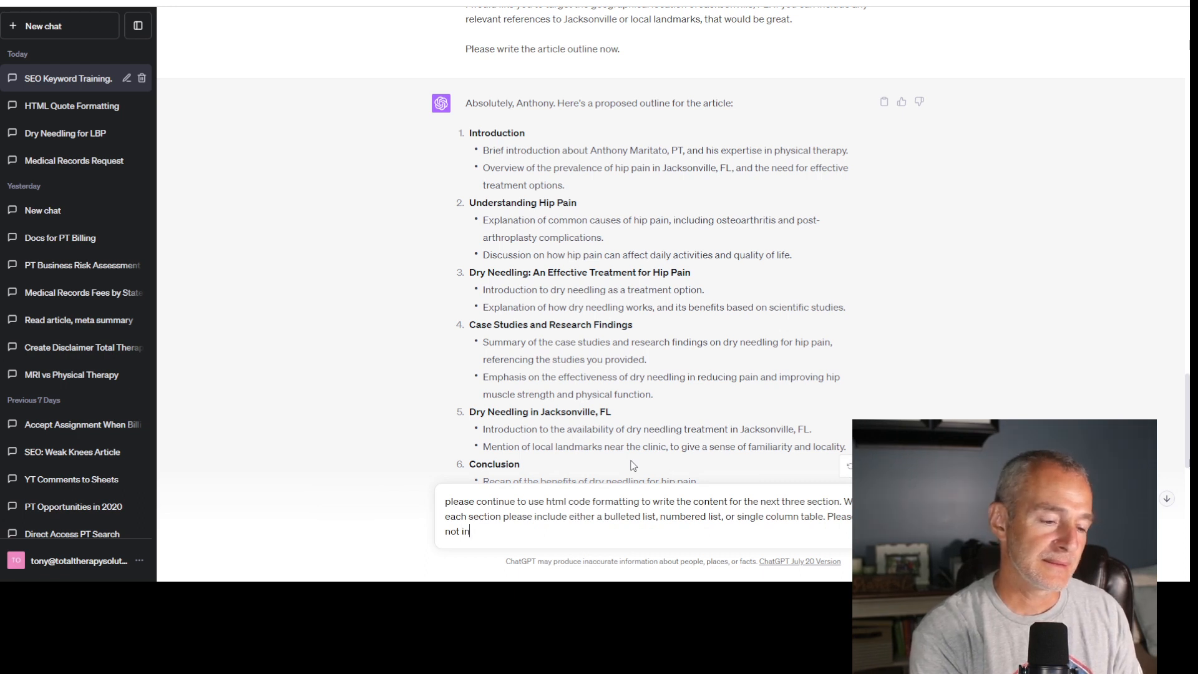
{"action": "key", "text": "BackSpace"}
{"action": "key", "text": "BackSpace"}
{"action": "type", "text": "repeat"}
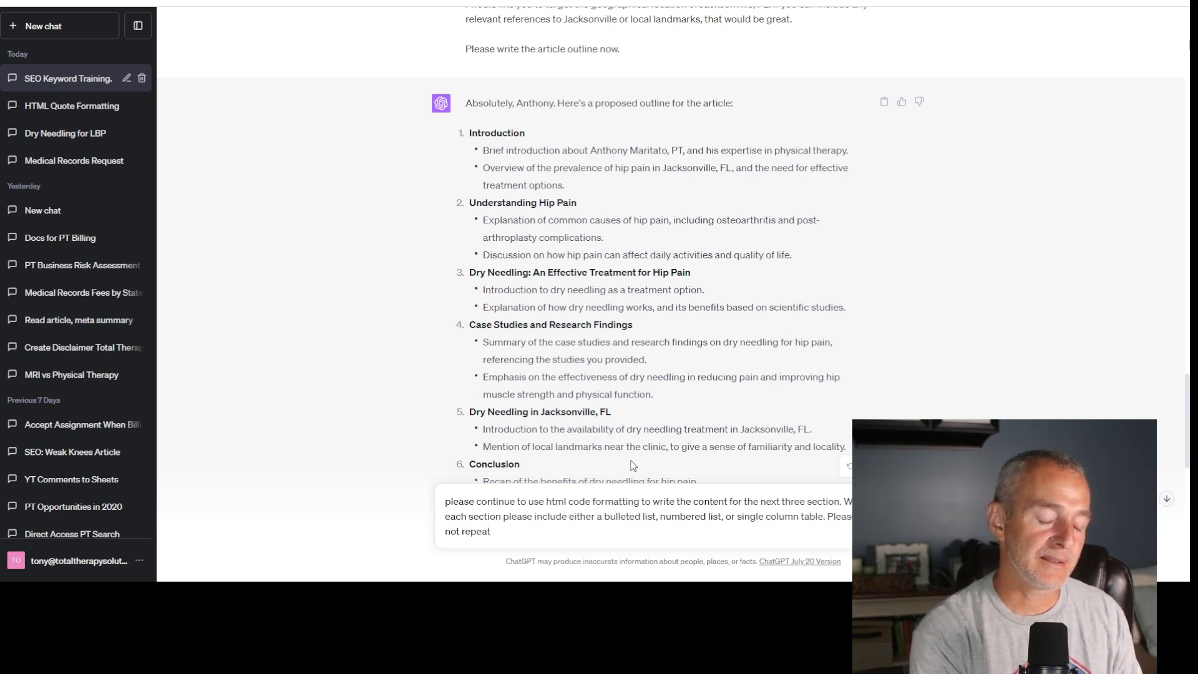
{"action": "type", "text": " any of th"}
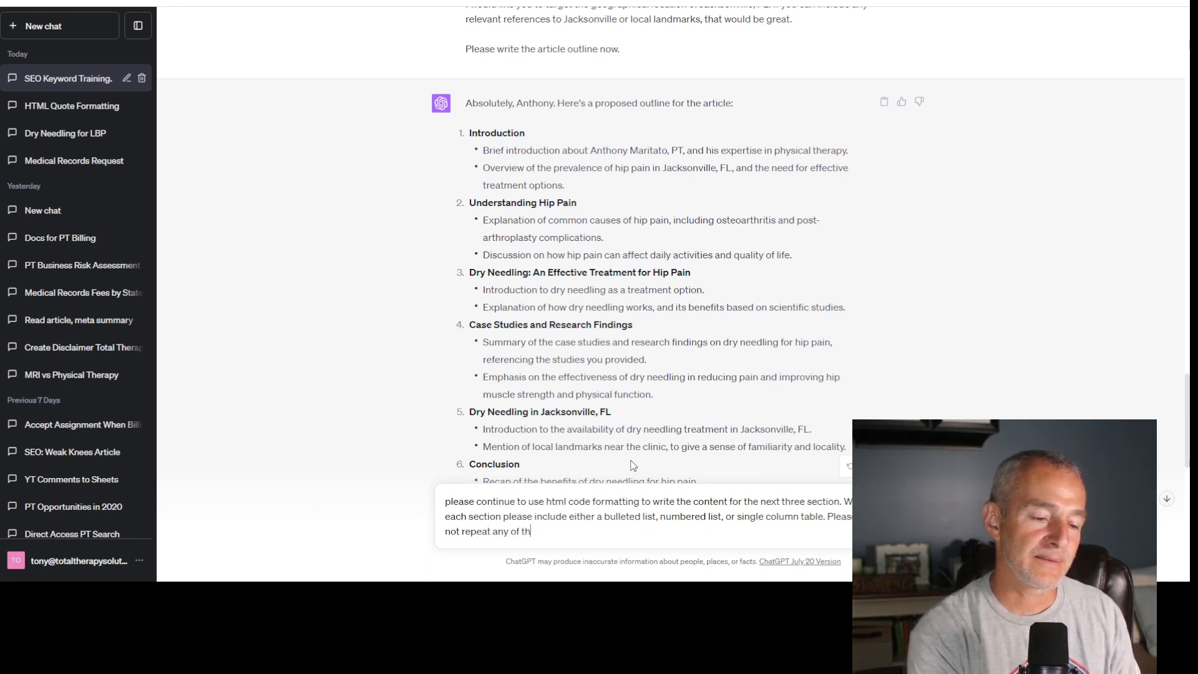
{"action": "type", "text": "ose"}
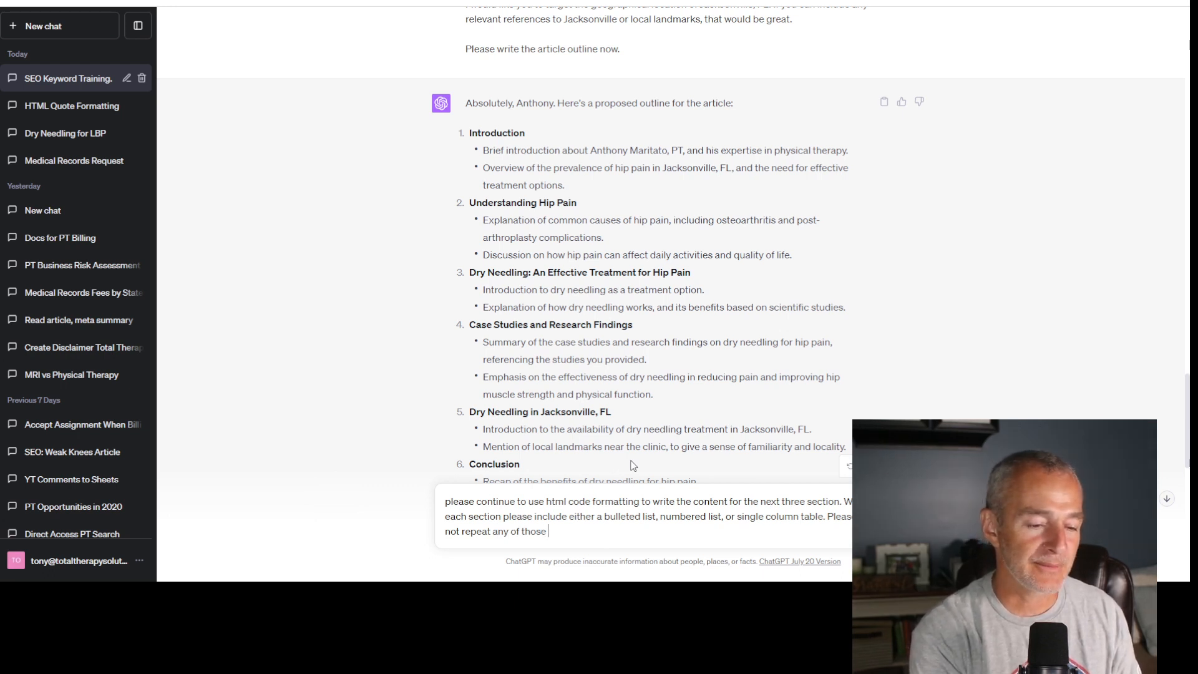
{"action": "type", "text": " form"}
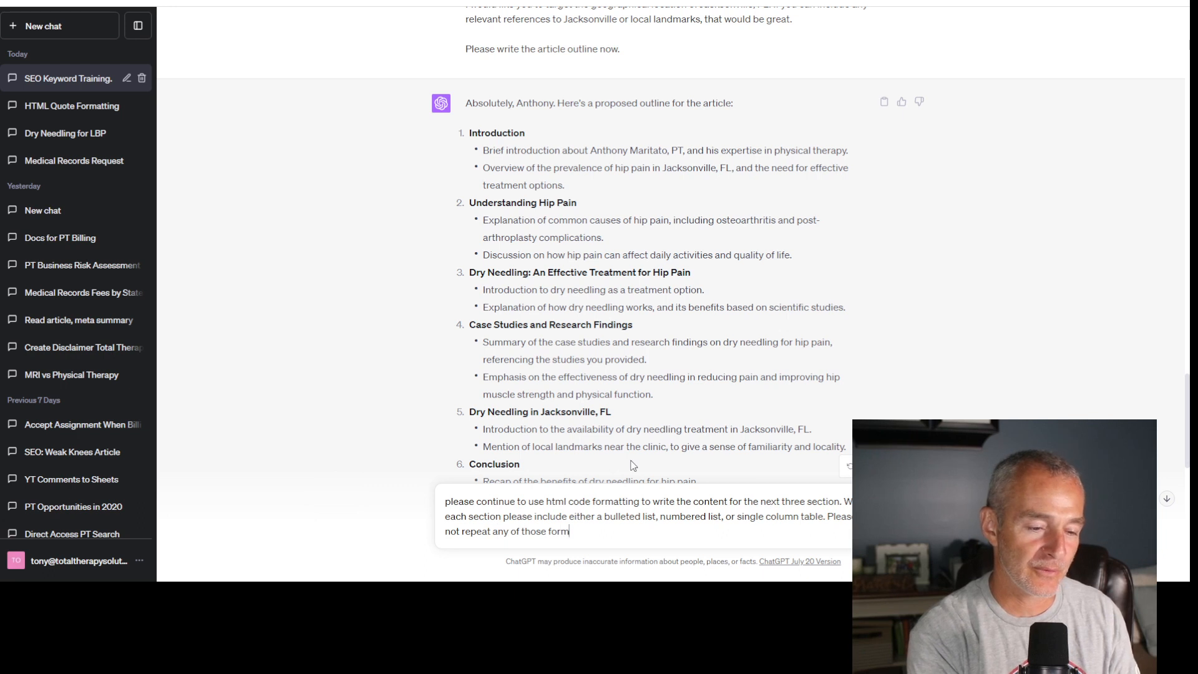
{"action": "type", "text": "ats."}
- Add a sentence asking ChatGPT to "not repeat any of those formats.", followed by a paragraph break
{"action": "key", "text": "shift+Return"}
{"action": "key", "text": "shift+Return"}
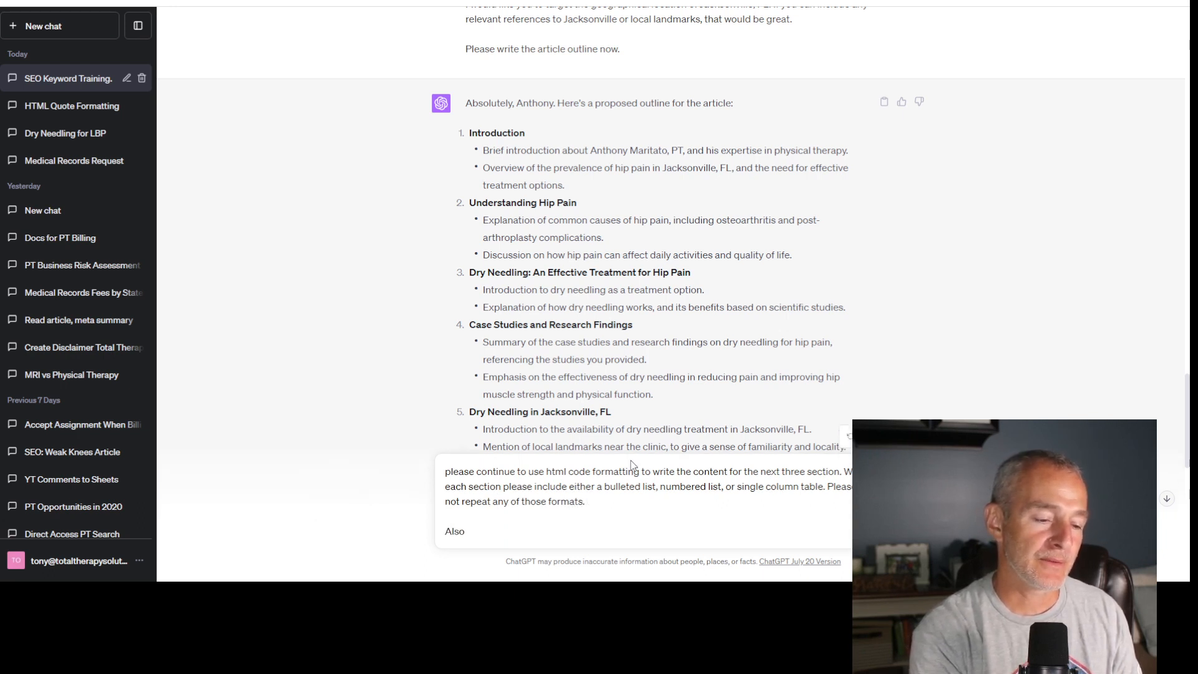
- Add the closing paragraph "Also please include bold text, italics, and underlined to improve the reader's experience."
{"action": "type", "text": "Also please include "}
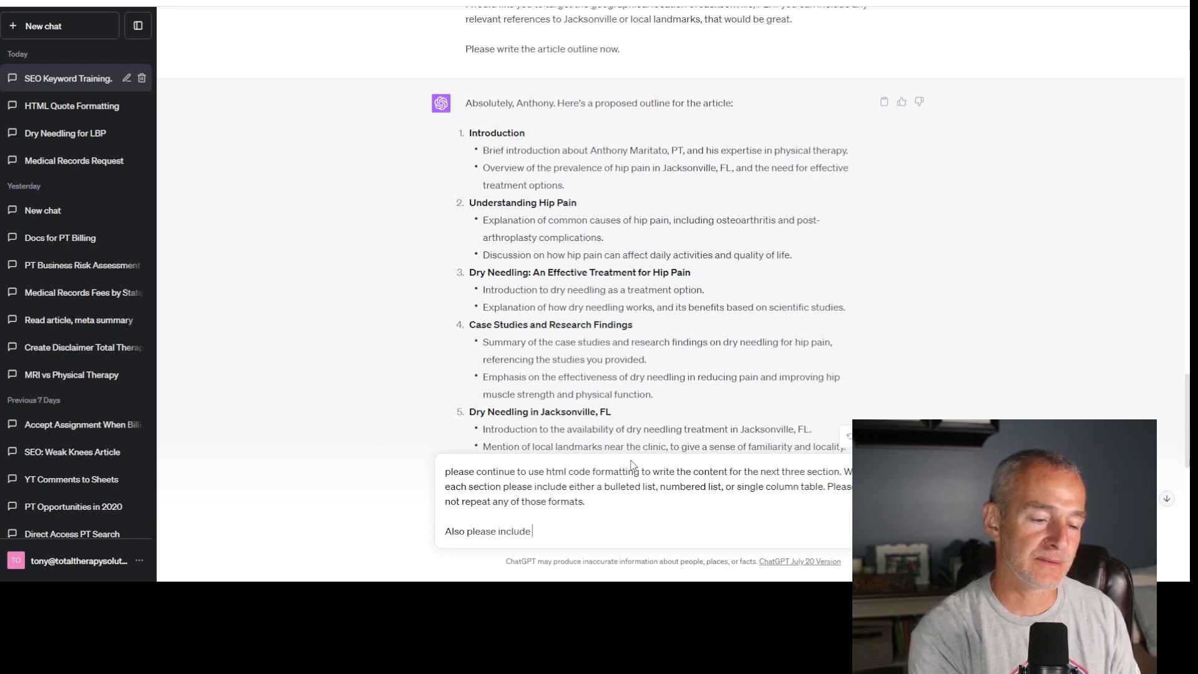
{"action": "type", "text": "bold text"}
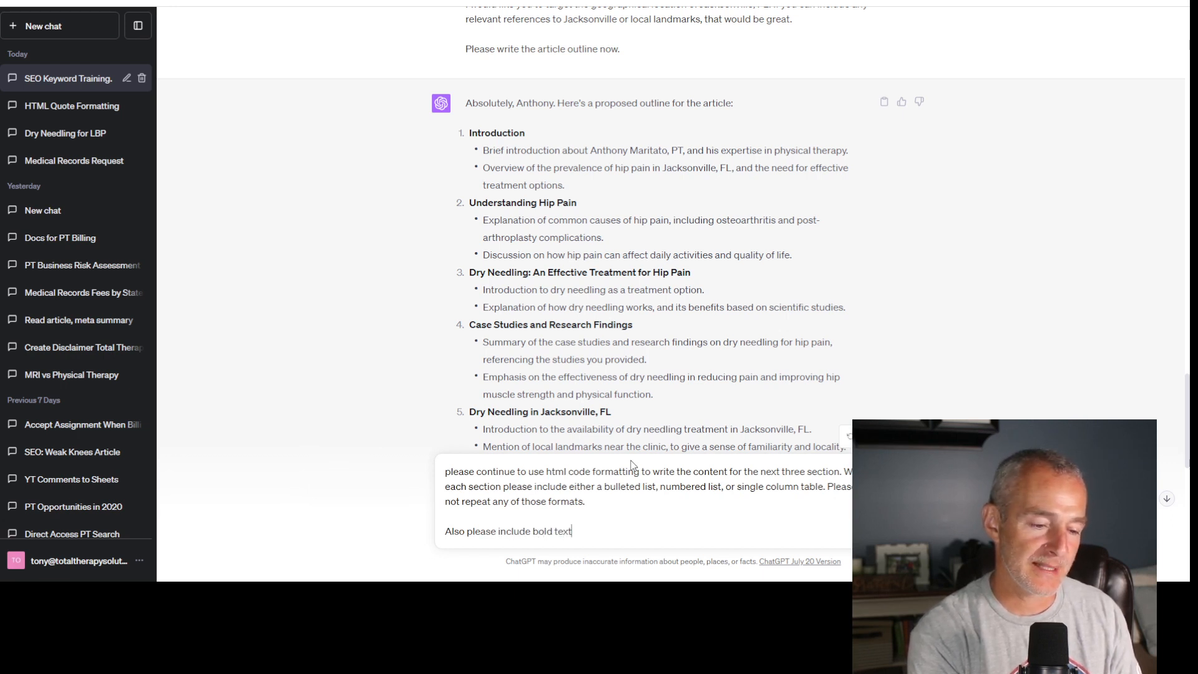
{"action": "type", "text": ", italic"}
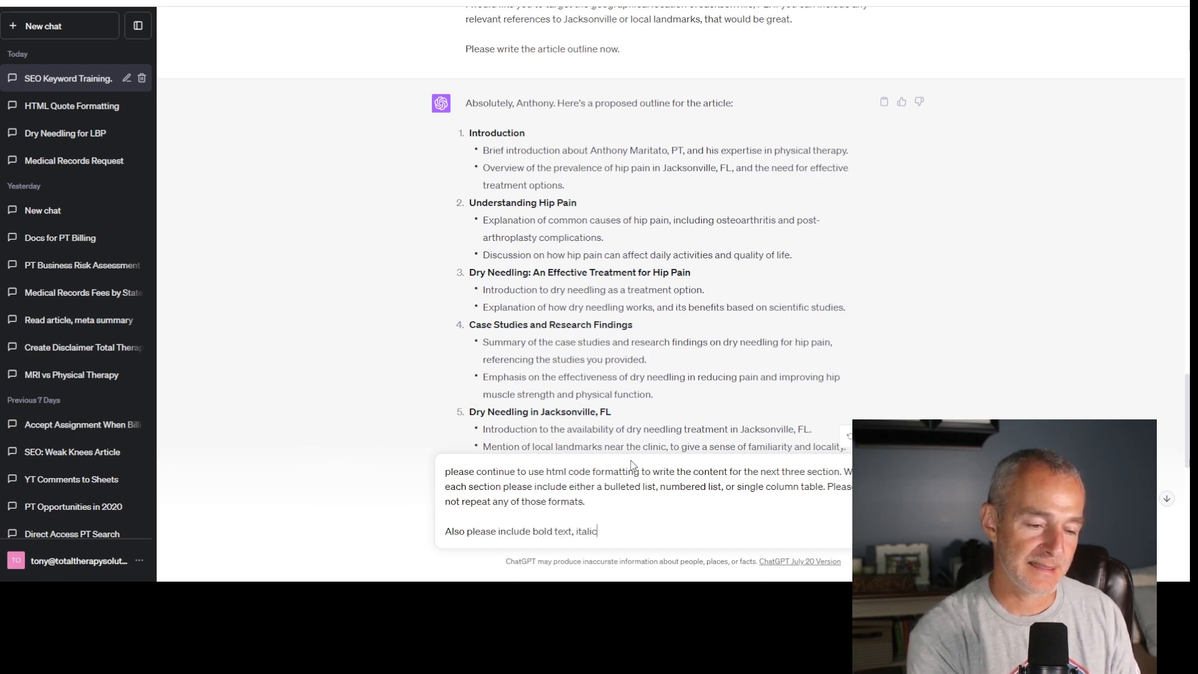
{"action": "type", "text": "s, and"}
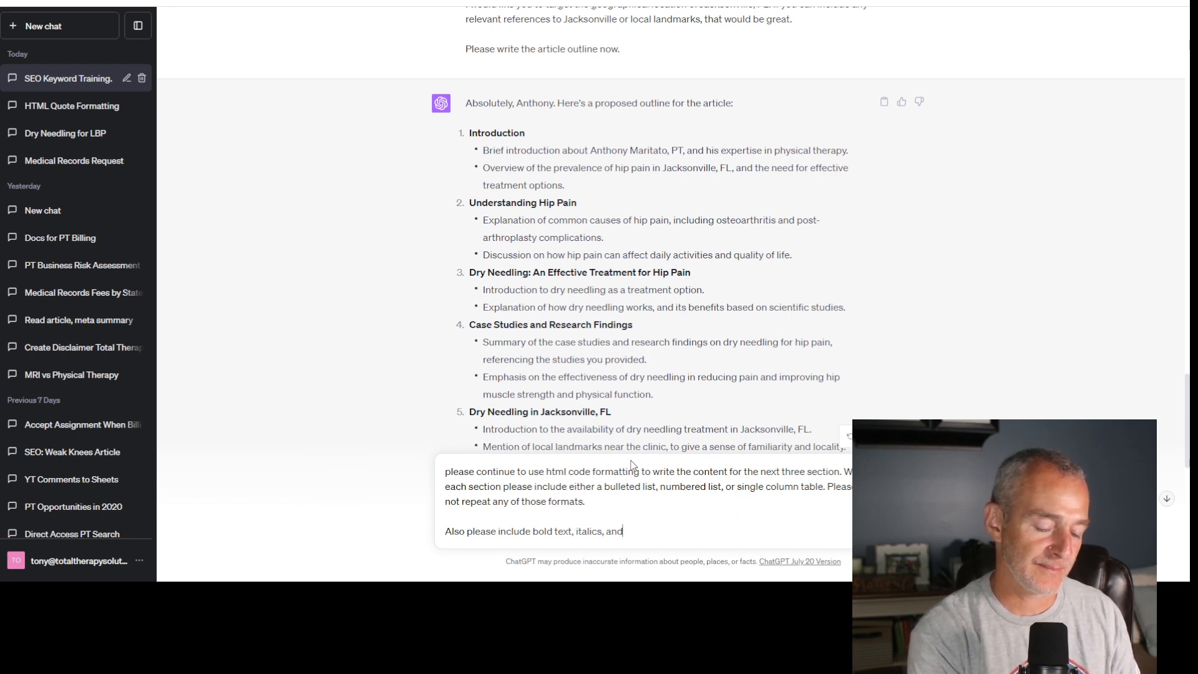
{"action": "type", "text": " underlined"}
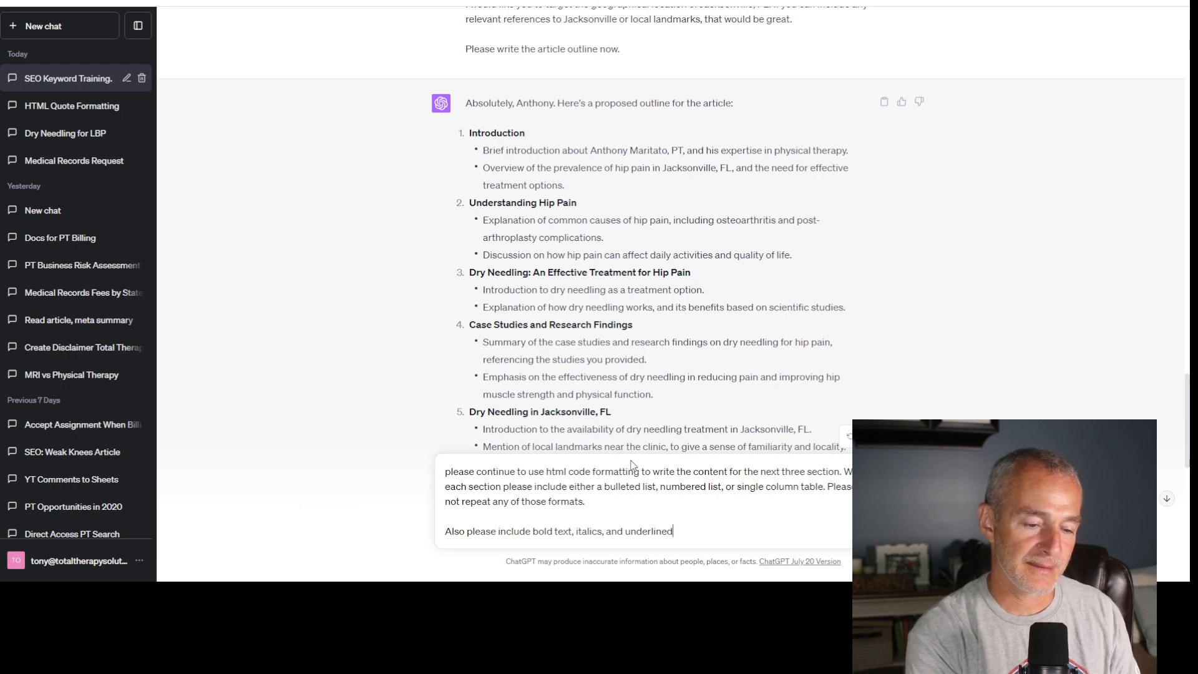
{"action": "type", "text": " to improve t"}
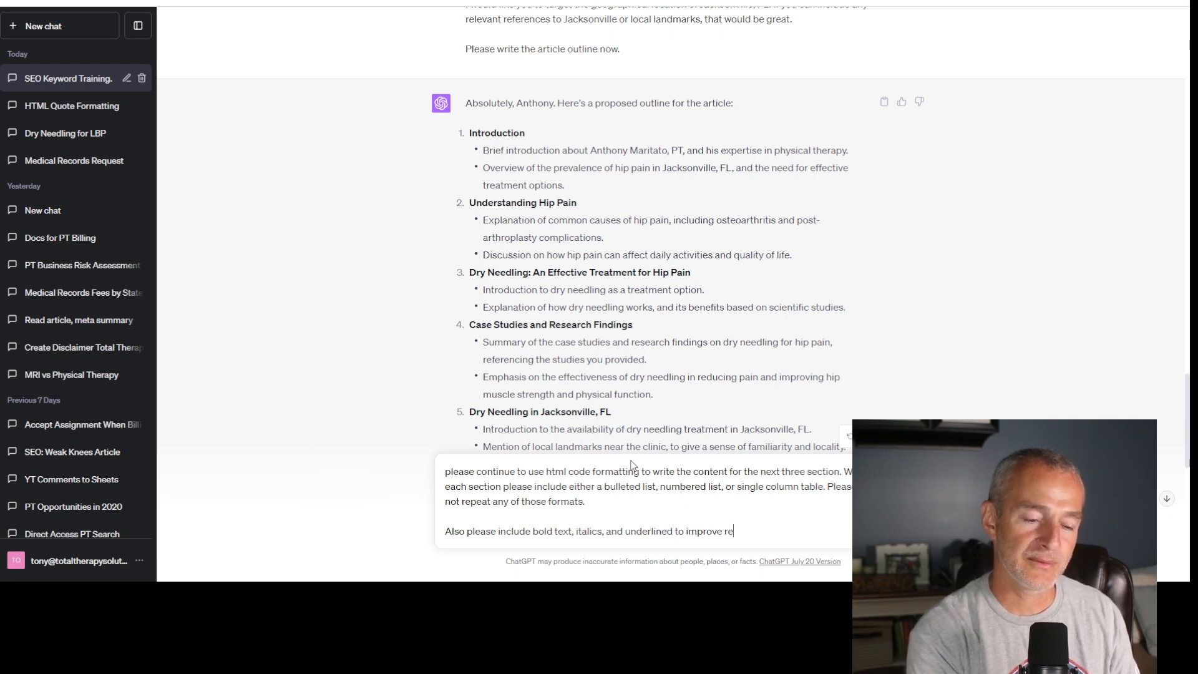
{"action": "type", "text": "he rea"}
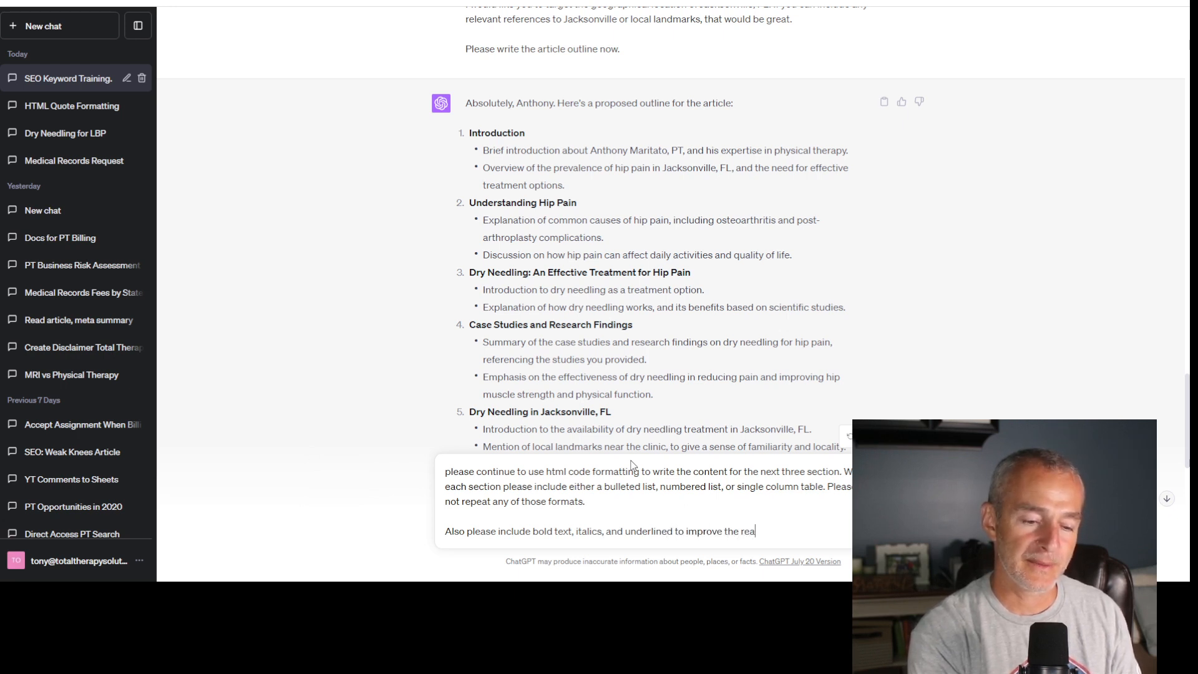
{"action": "type", "text": "der's experience"}
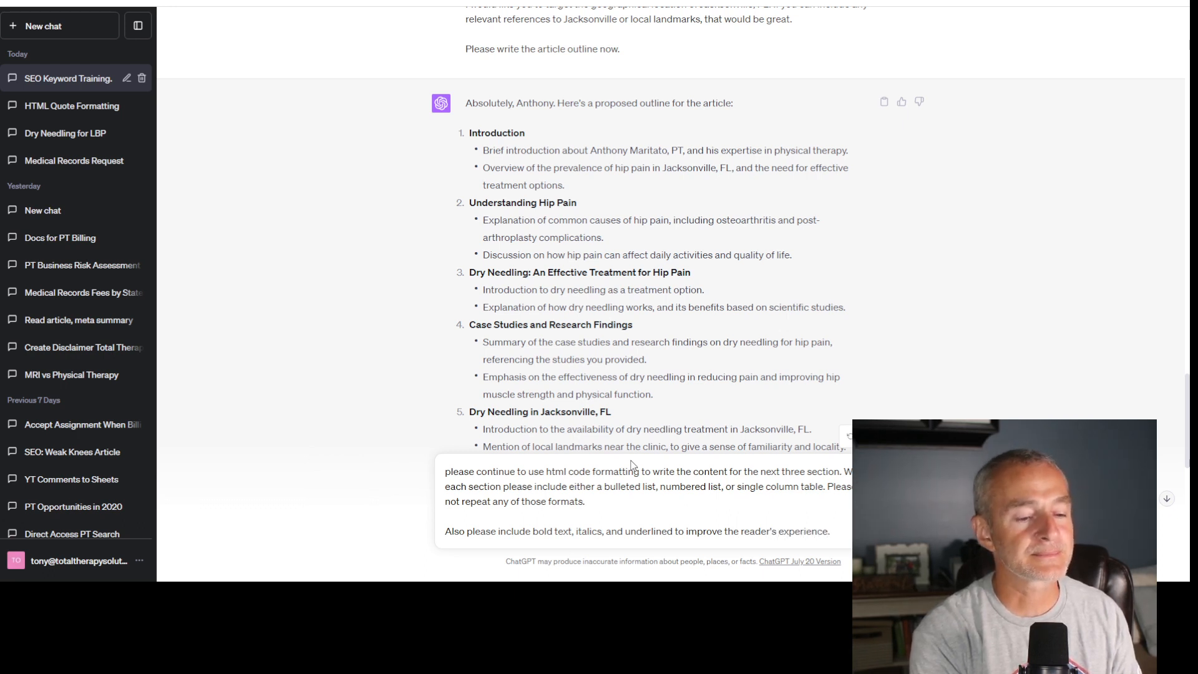
{"action": "type", "text": "."}
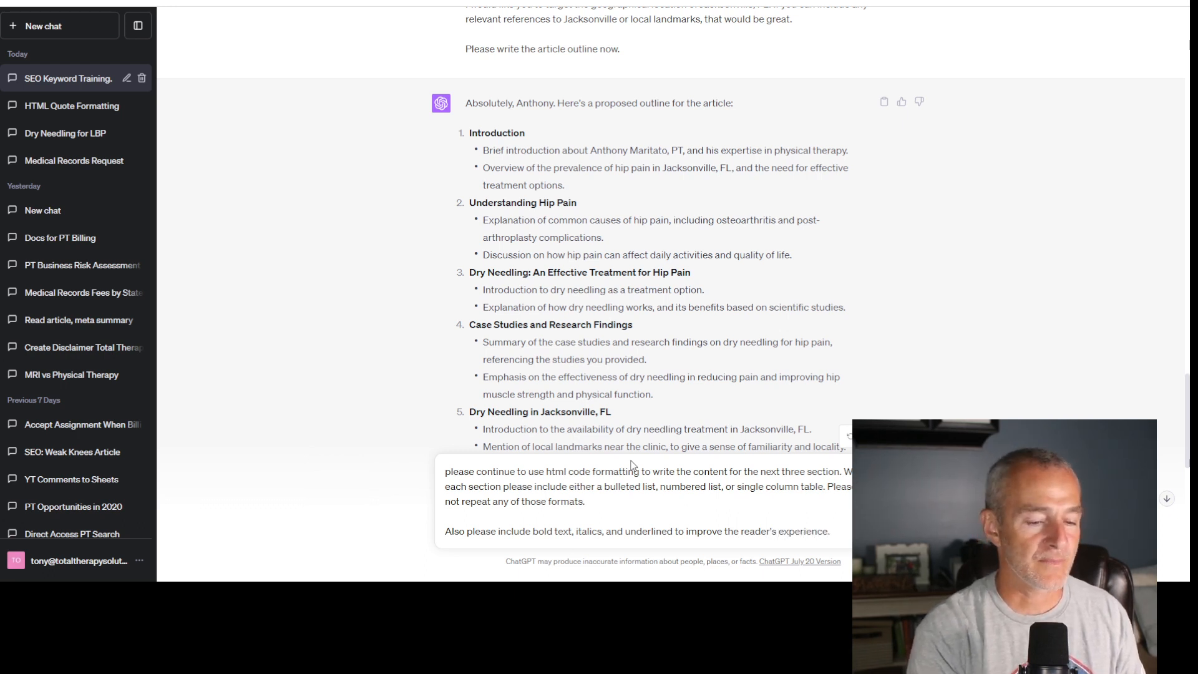
- Finish the formatting request with a period and send it to ChatGPT to get the next three article sections
{"action": "key", "text": "shift+Return"}
{"action": "key", "text": "shift+Return"}
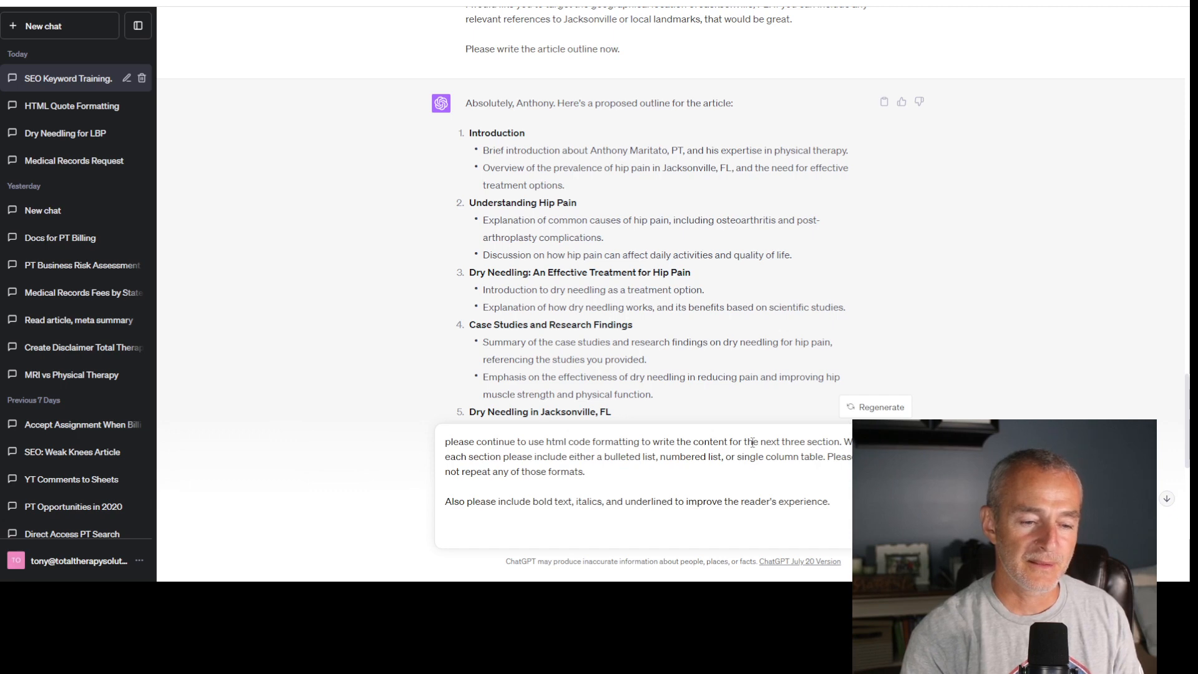
{"action": "left_click_drag", "start_coordinate": [759, 441], "coordinate": [837, 447]}
{"action": "left_click", "coordinate": [668, 502]}
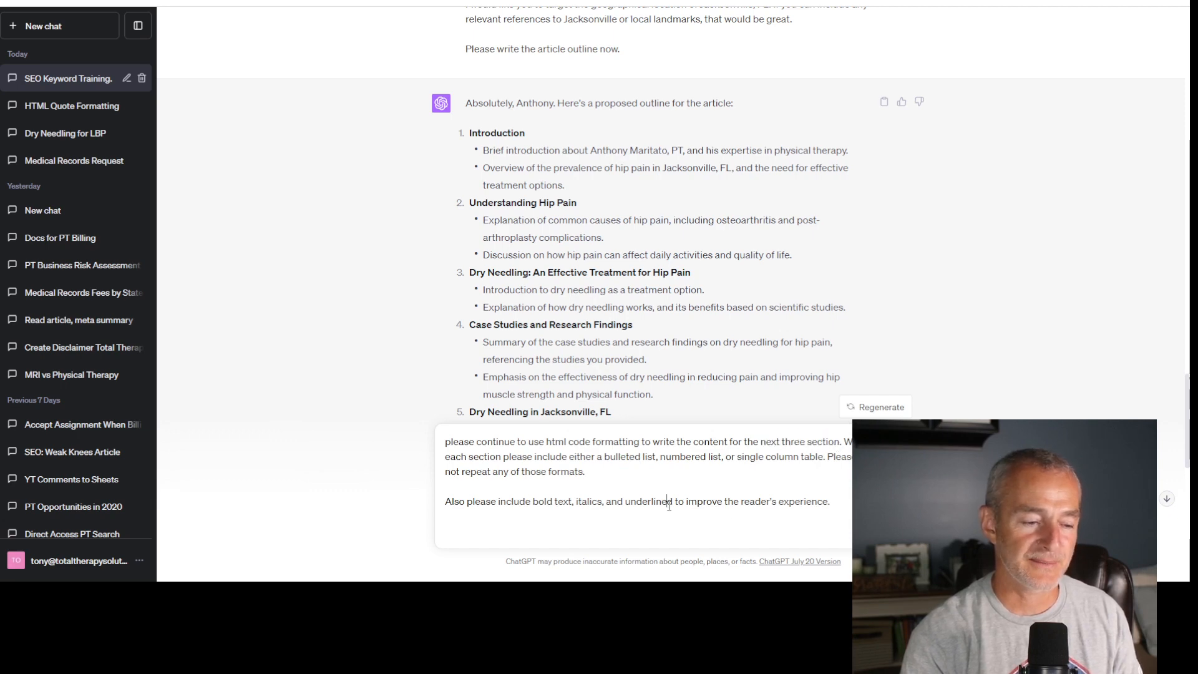
{"action": "key", "text": "ctrl+a"}
{"action": "type", "text": "Here"}
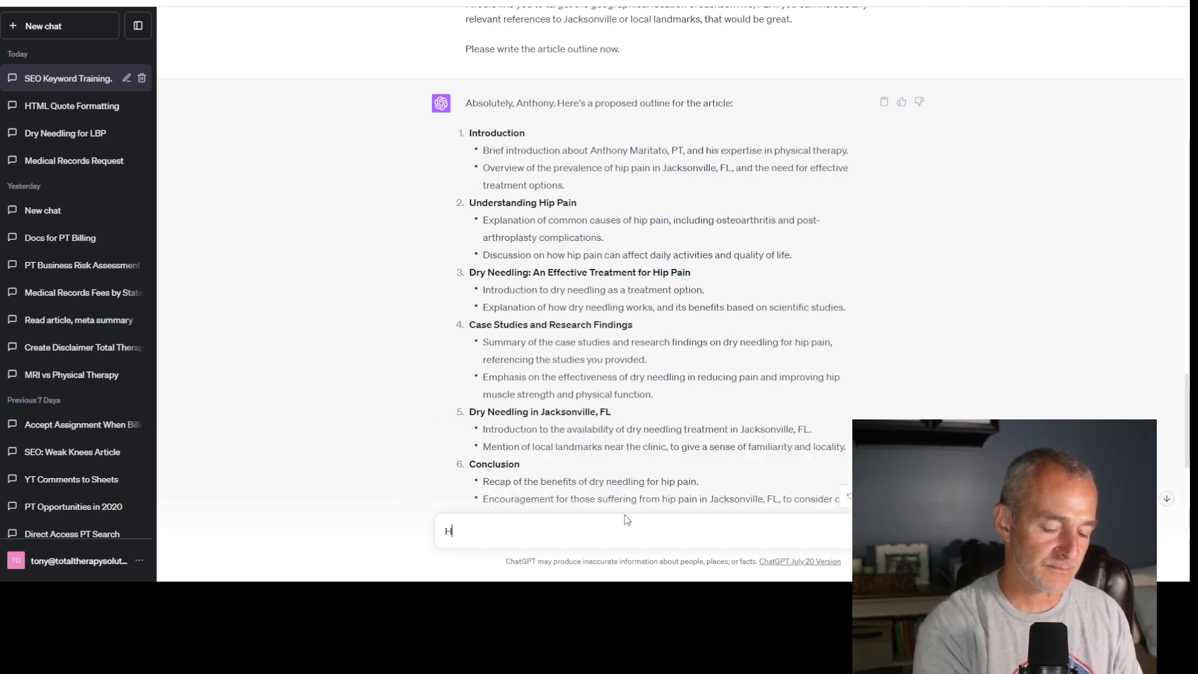
{"action": "key", "text": "BackSpace"}
{"action": "key", "text": "BackSpace"}
{"action": "key", "text": "BackSpace"}
{"action": "key", "text": "BackSpace"}
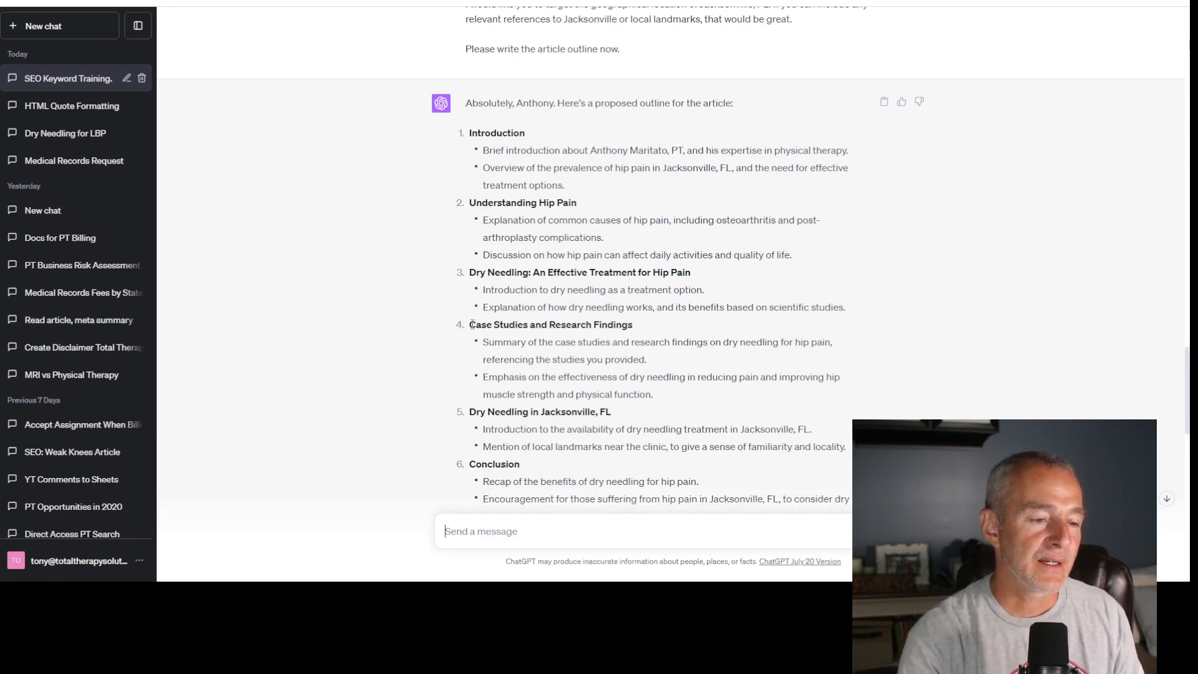
- Copy outline items 4 to 6, from "Case Studies and Research Findings" through the end of "Conclusion"
{"action": "left_click_drag", "start_coordinate": [472, 324], "coordinate": [873, 417]}
{"action": "scroll", "coordinate": [627, 377], "scroll_direction": "down", "scroll_amount": 2}
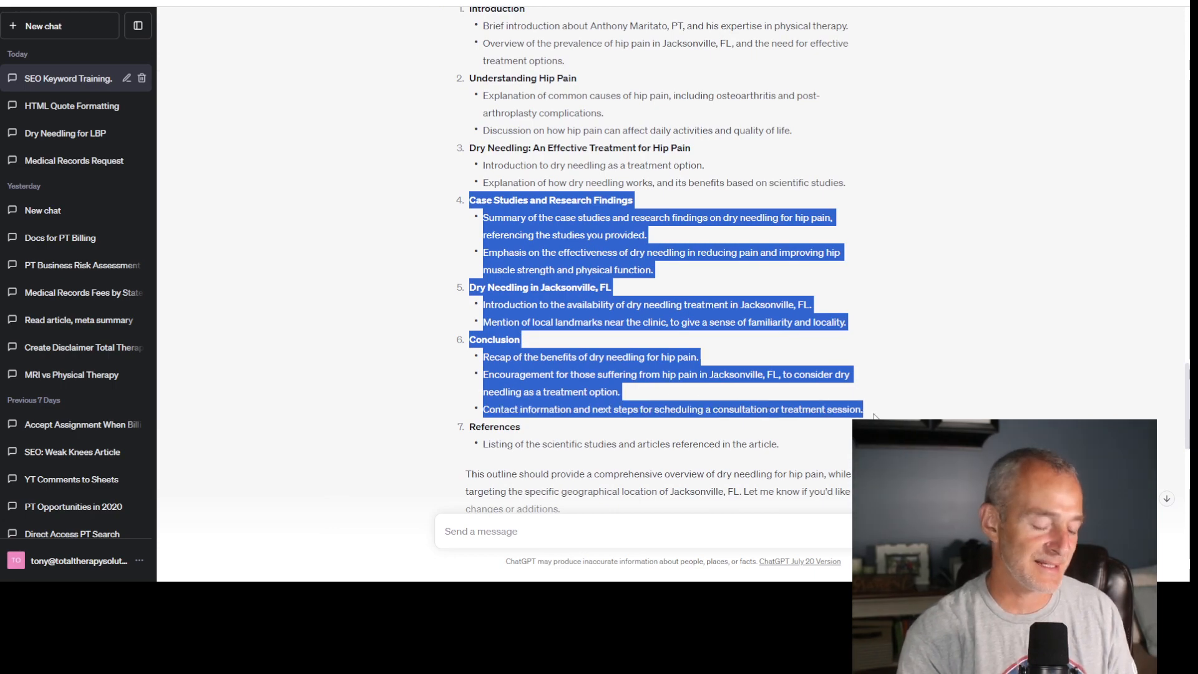
{"action": "scroll", "coordinate": [873, 416], "scroll_direction": "down", "scroll_amount": 15}
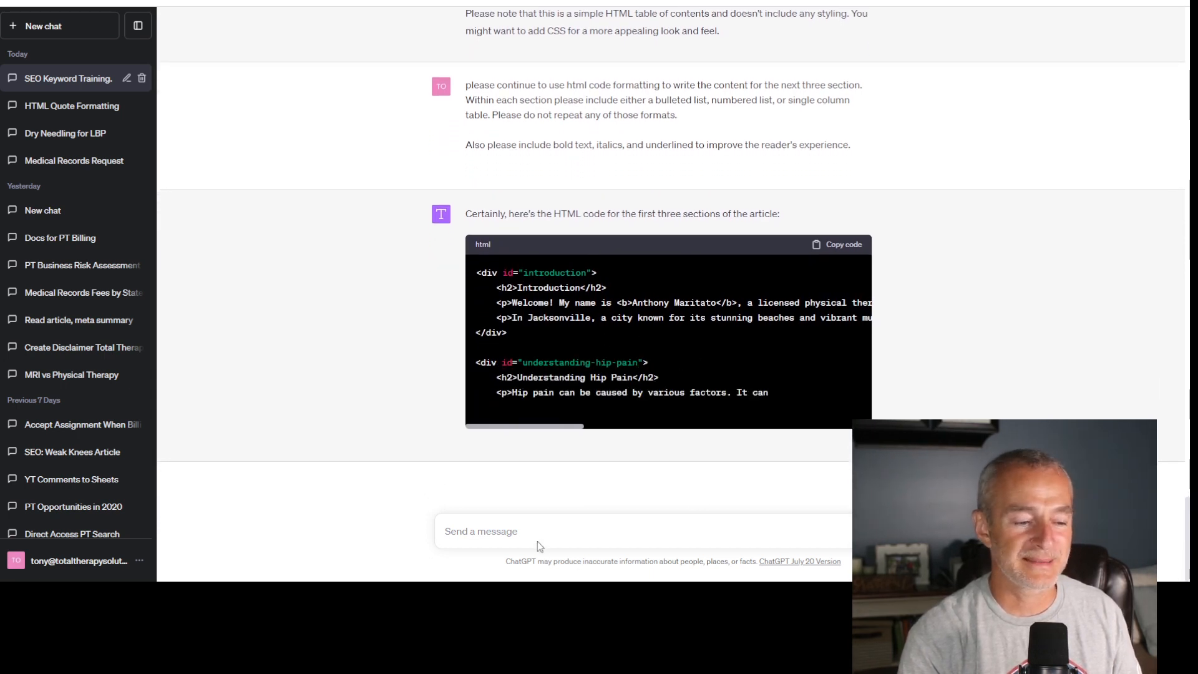
- Write a new message reading "Now follow the same guidelines for the next three sections. Here they are:"
{"action": "left_click", "coordinate": [534, 529]}
{"action": "type", "text": "Now "}
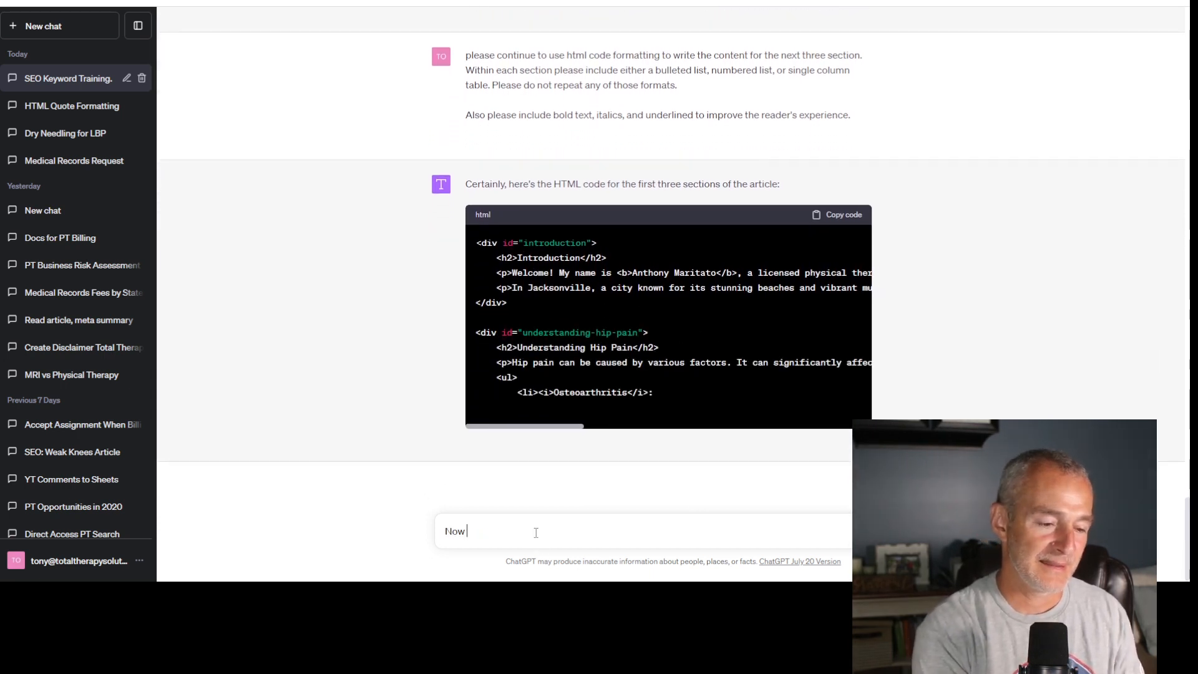
{"action": "type", "text": "follow the same"}
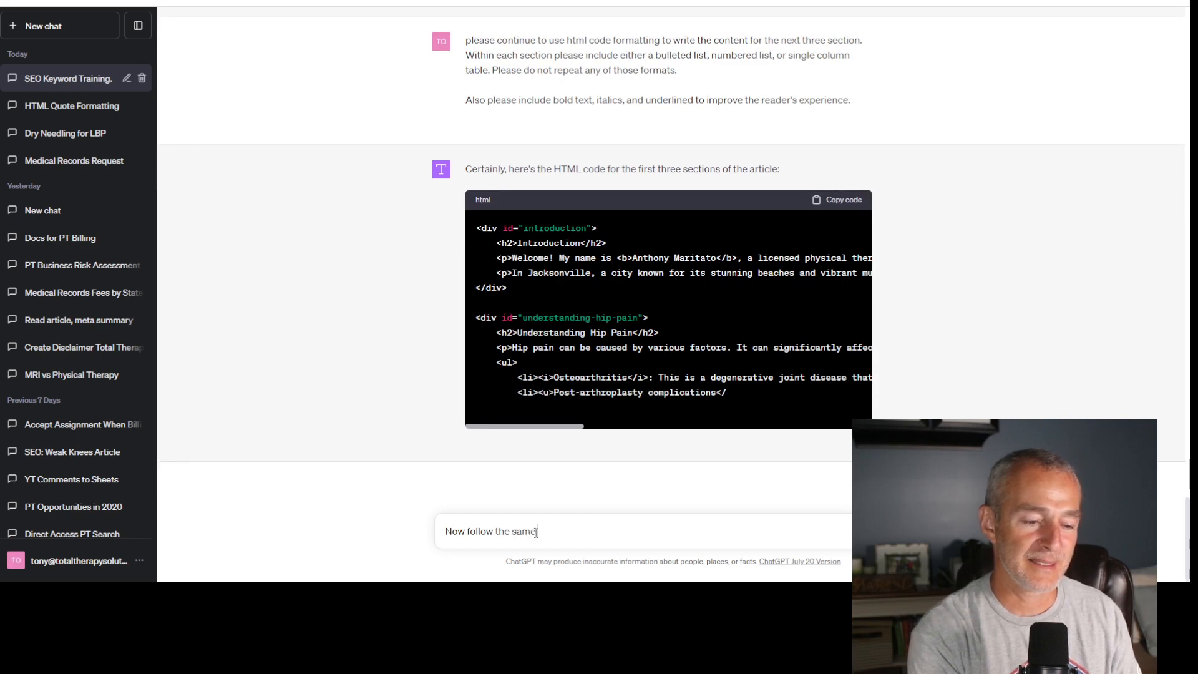
{"action": "type", "text": " guidelines for the"}
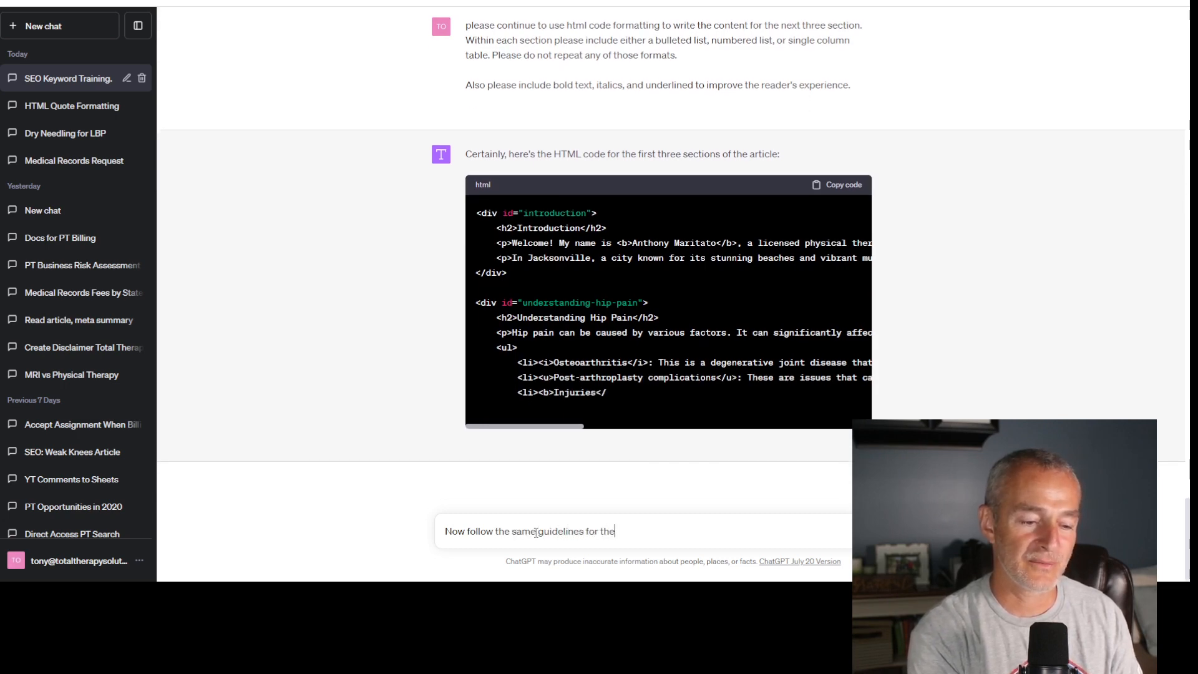
{"action": "type", "text": " next three sect"}
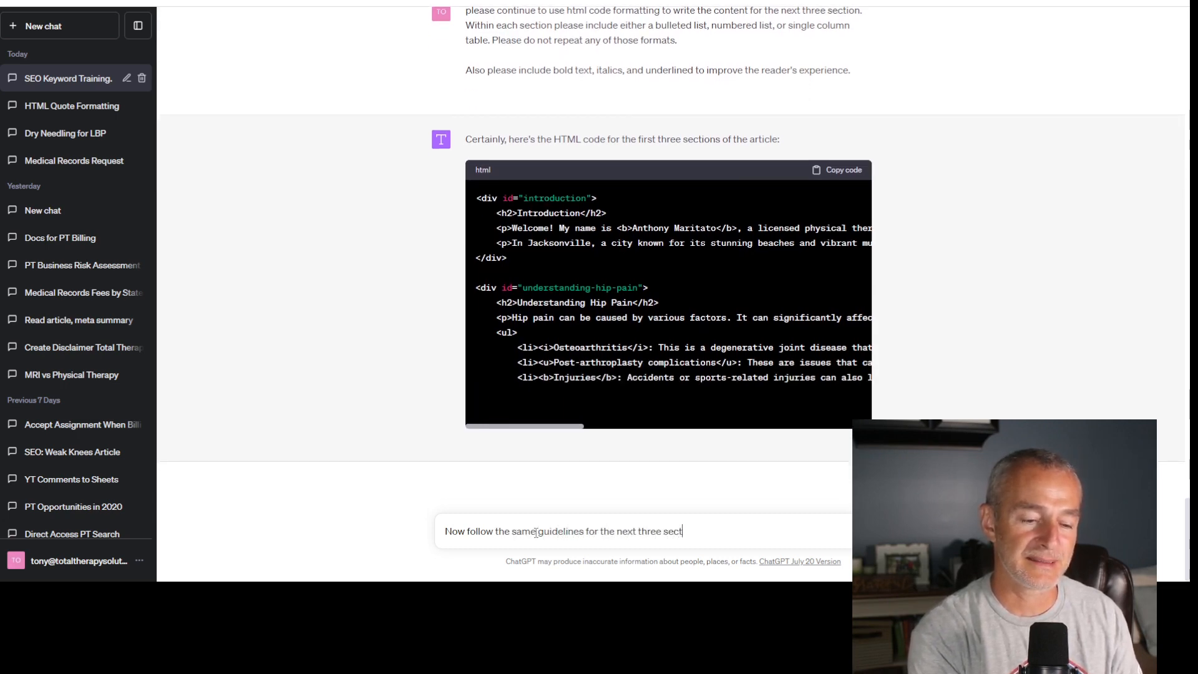
{"action": "type", "text": "ions. "}
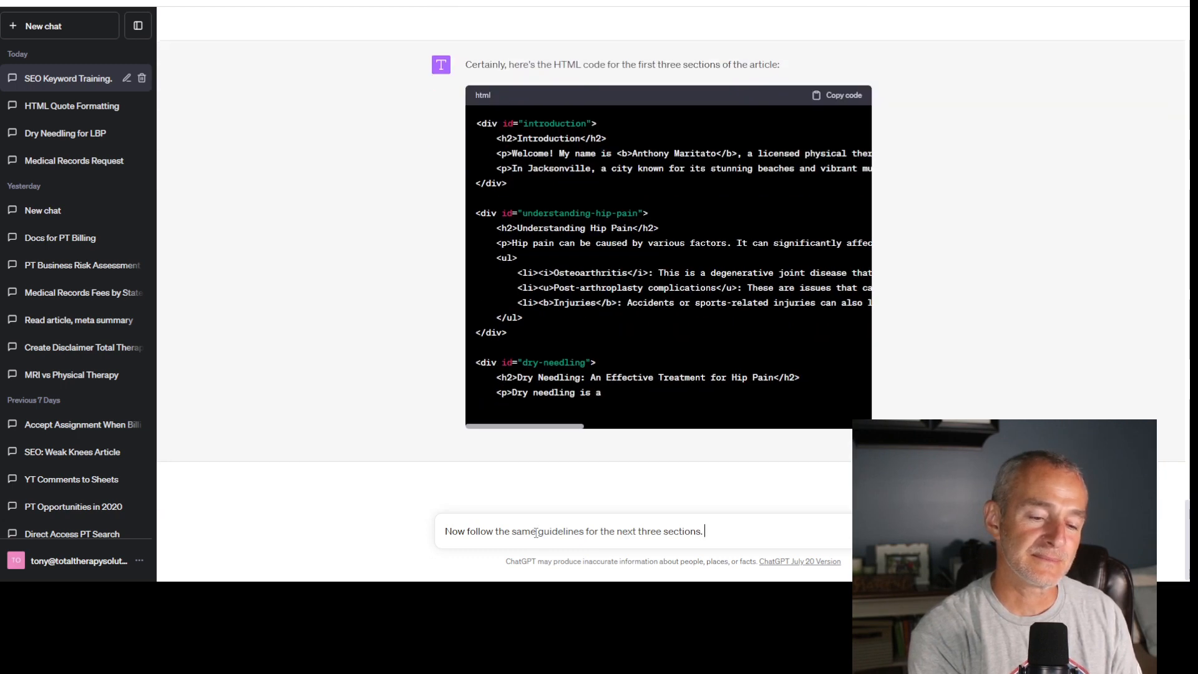
{"action": "type", "text": "Here they are:"}
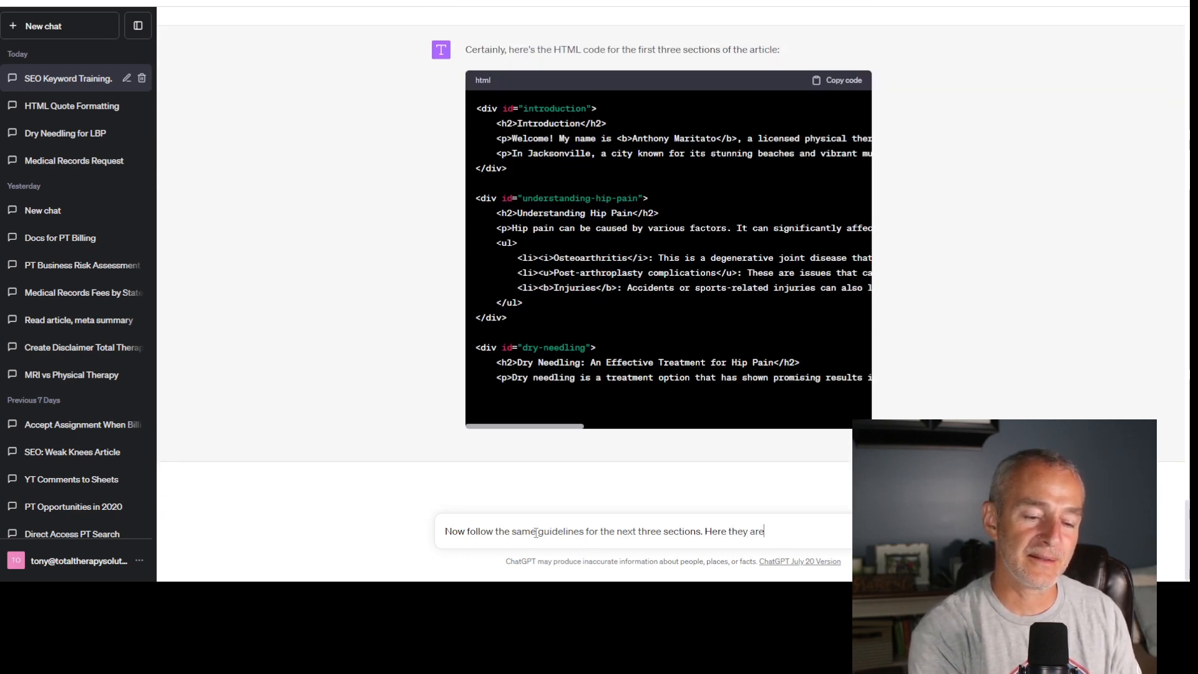
- Paste the copied outline sections on a new line below the message text, check them, and send the message
{"action": "key", "text": "shift+Return"}
{"action": "key", "text": "ctrl+v"}
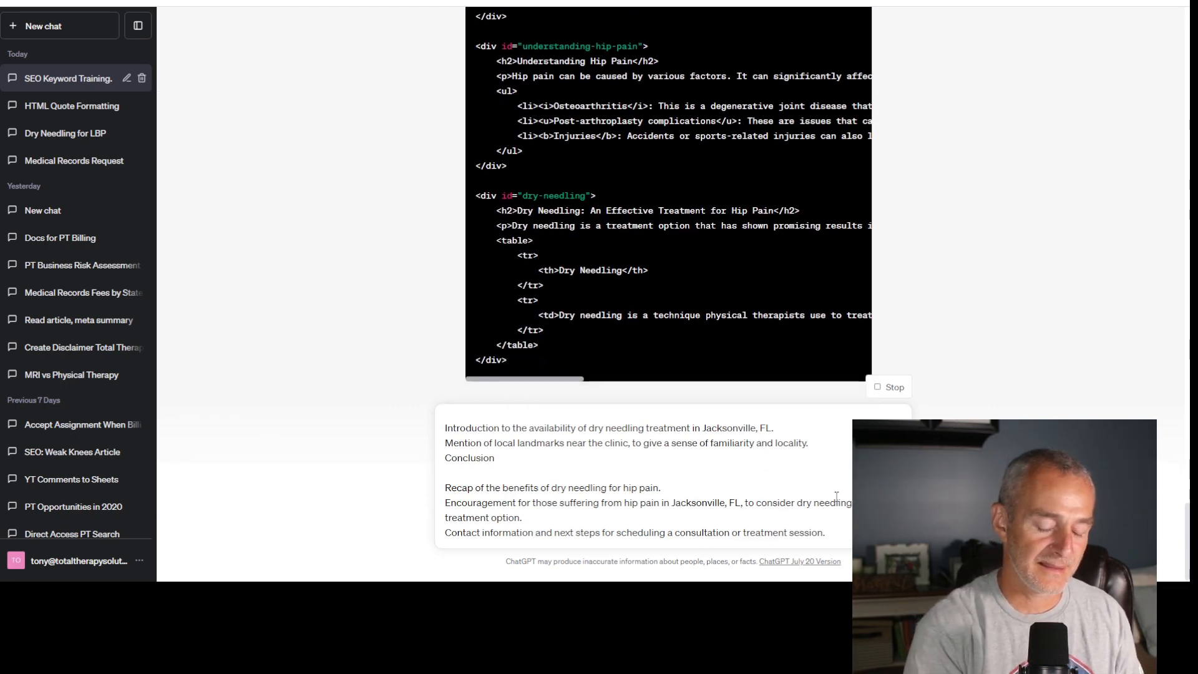
{"action": "scroll", "coordinate": [837, 496], "scroll_direction": "up", "scroll_amount": 1}
{"action": "scroll", "coordinate": [837, 496], "scroll_direction": "up", "scroll_amount": 2}
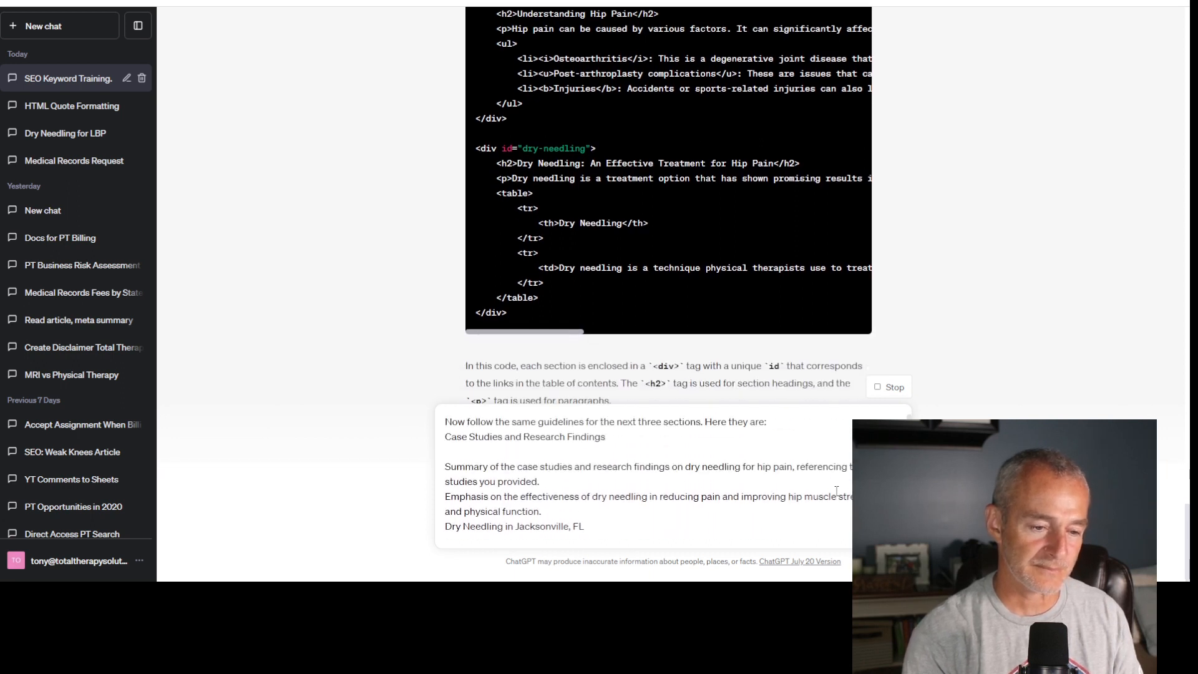
{"action": "scroll", "coordinate": [837, 496], "scroll_direction": "down", "scroll_amount": 3}
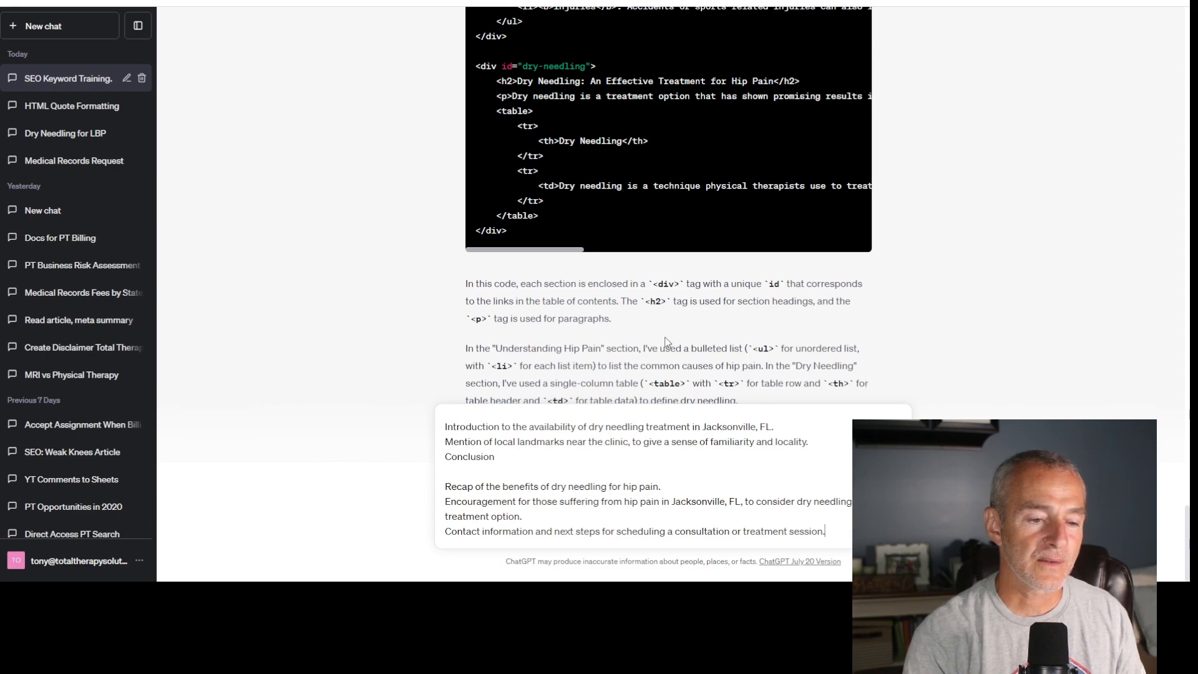
{"action": "key", "text": "Return"}
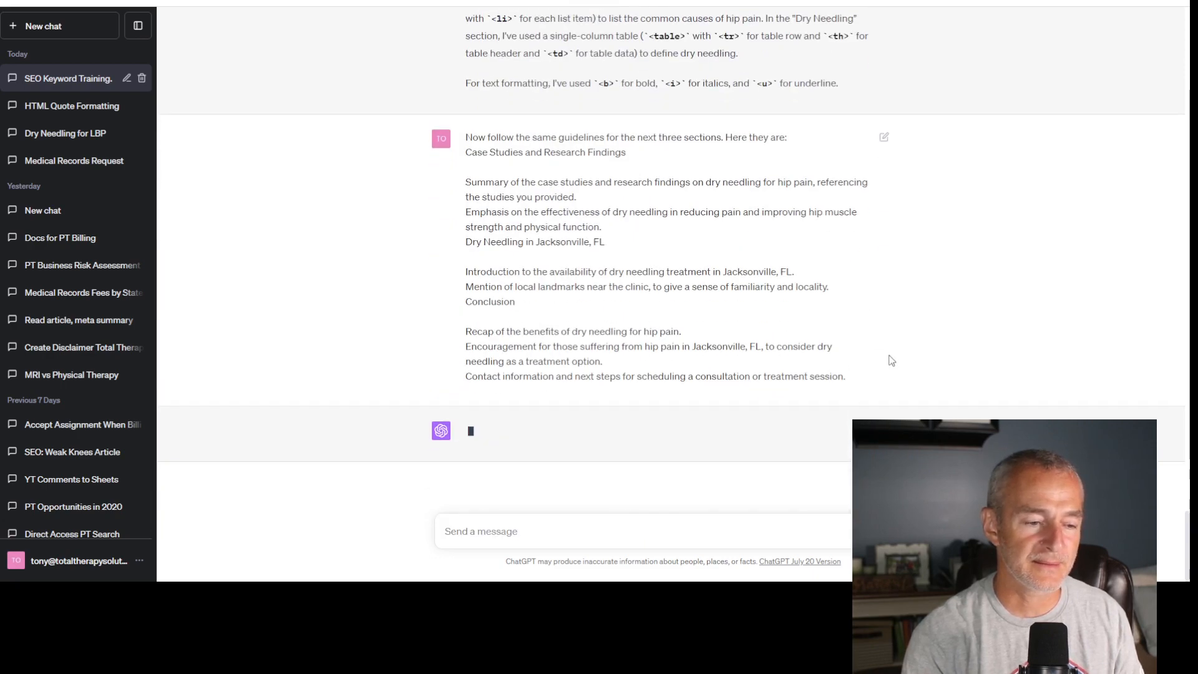
- Find the outline's References item and start a message reading "Now use a single column table to create the references."
{"action": "scroll", "coordinate": [499, 256], "scroll_direction": "up", "scroll_amount": 20}
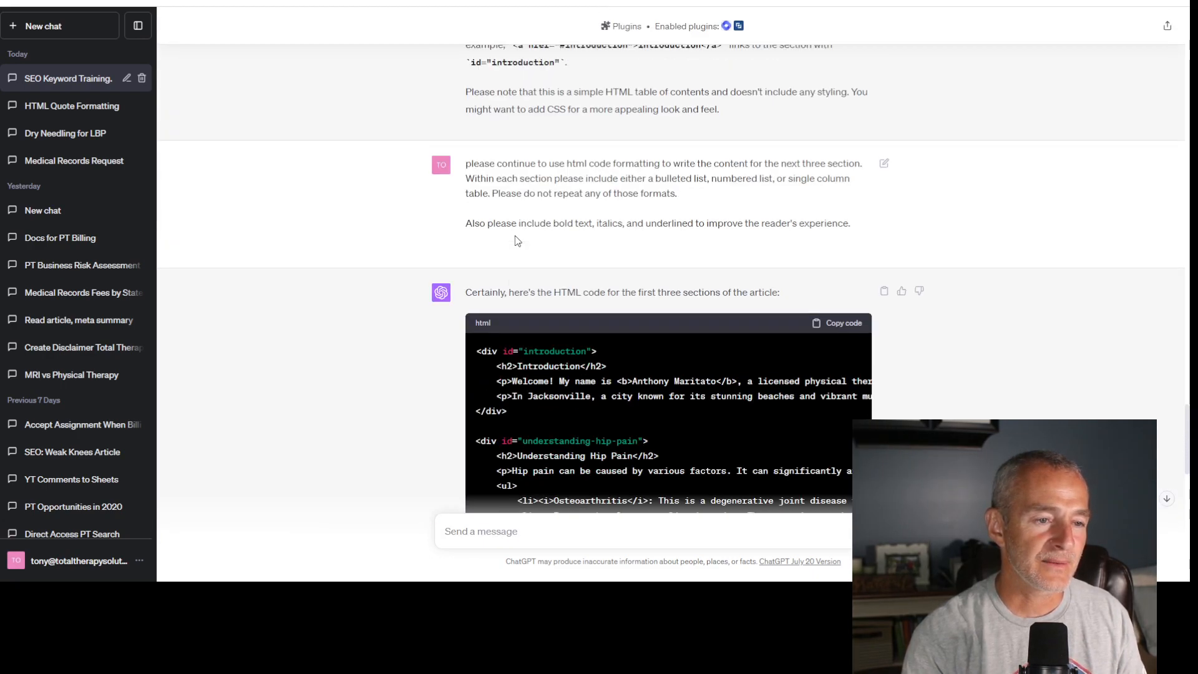
{"action": "scroll", "coordinate": [516, 240], "scroll_direction": "up", "scroll_amount": 1}
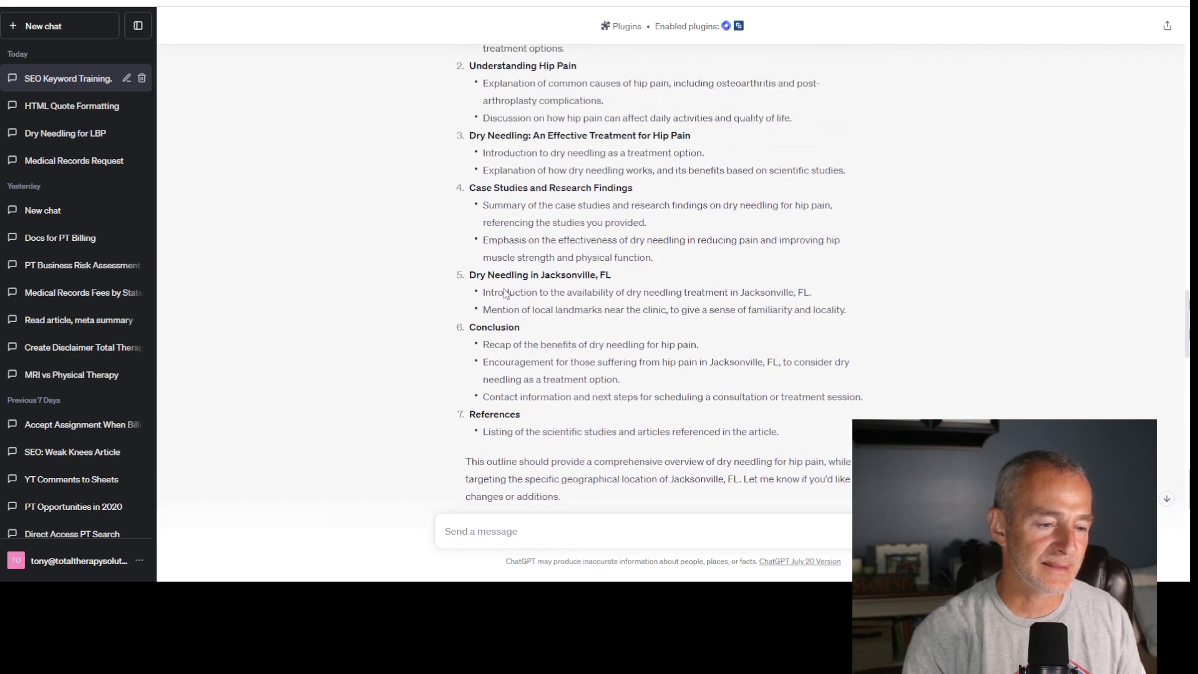
{"action": "left_click_drag", "start_coordinate": [469, 413], "coordinate": [845, 435]}
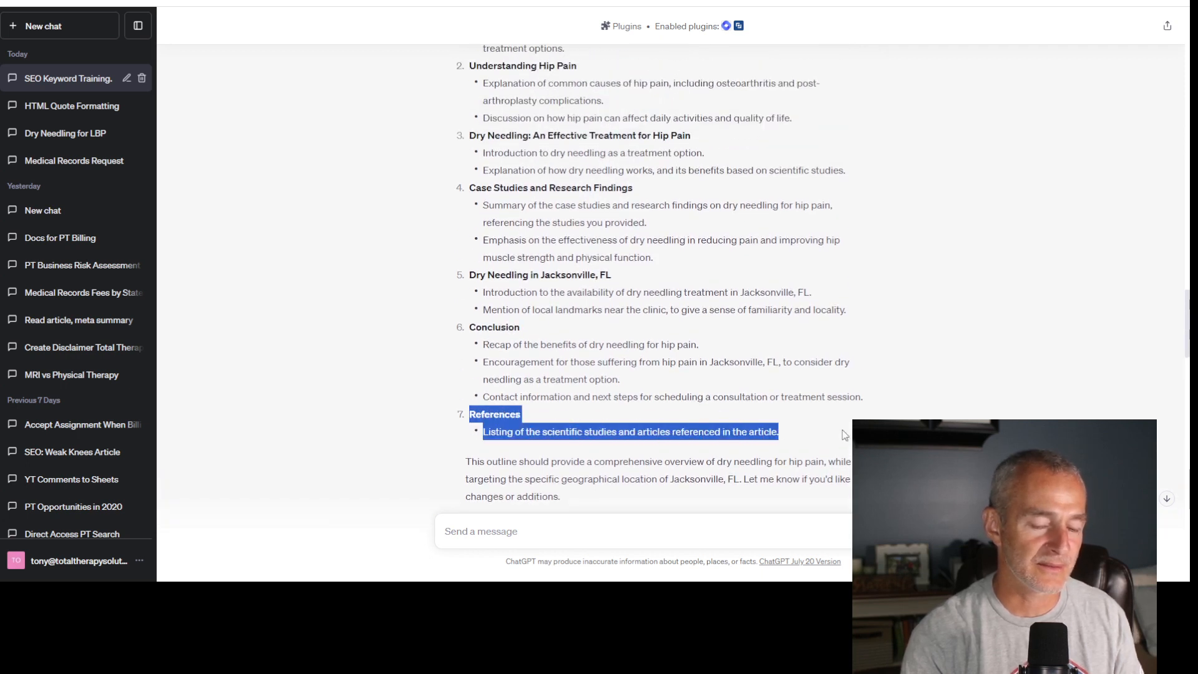
{"action": "left_click", "coordinate": [685, 525]}
{"action": "type", "text": "N"}
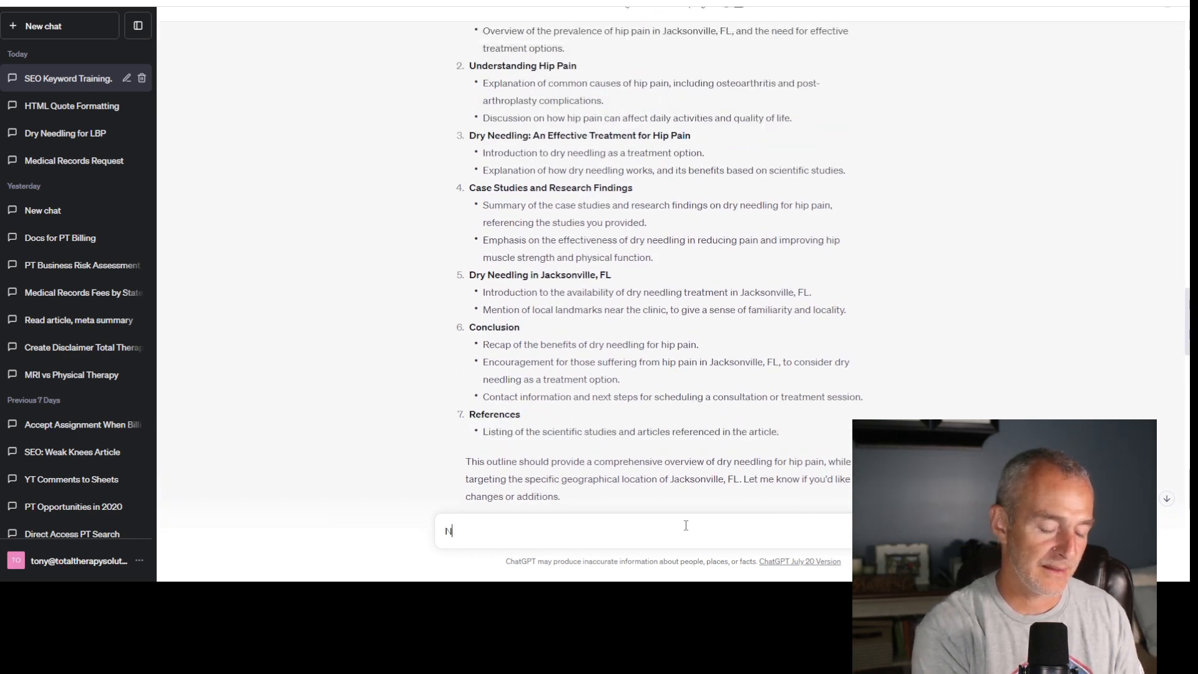
{"action": "type", "text": "ow use a single co"}
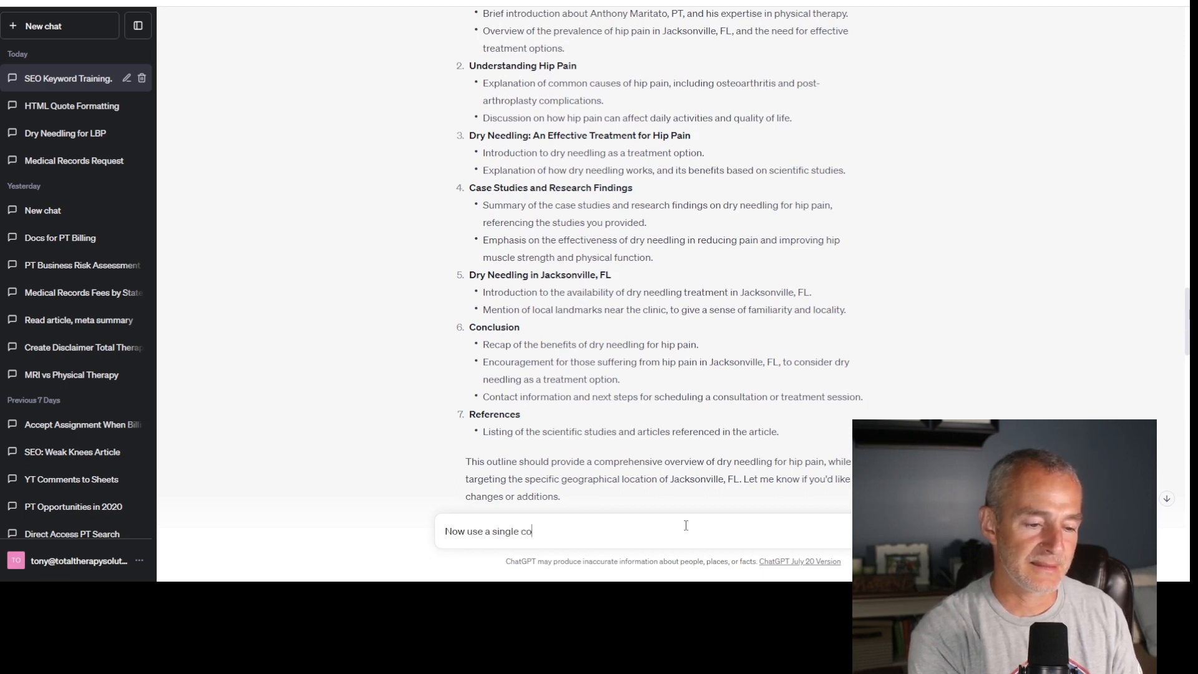
{"action": "type", "text": "lumn table to "}
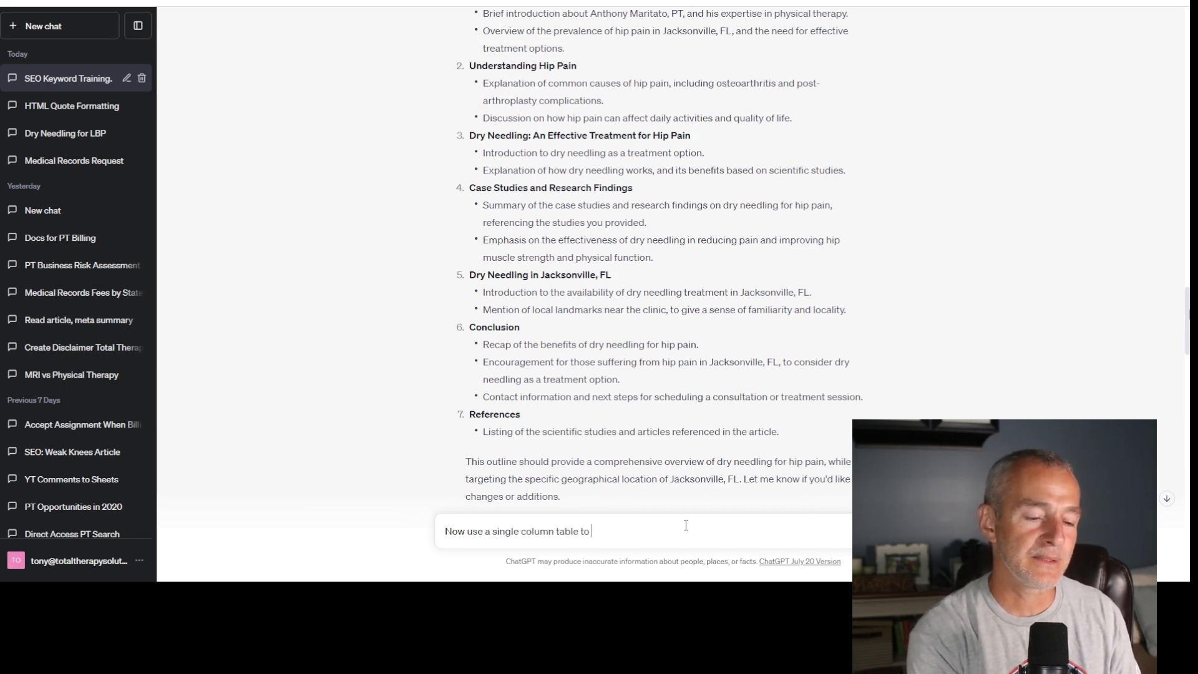
{"action": "type", "text": "create the r"}
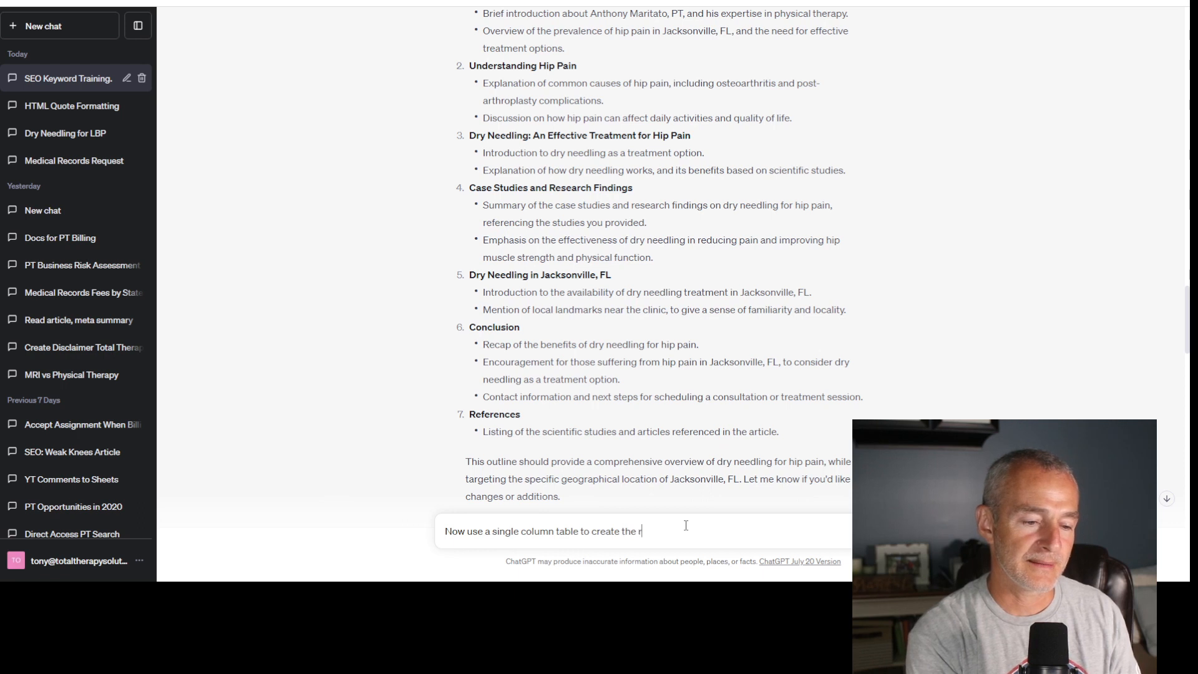
{"action": "type", "text": "eferences."}
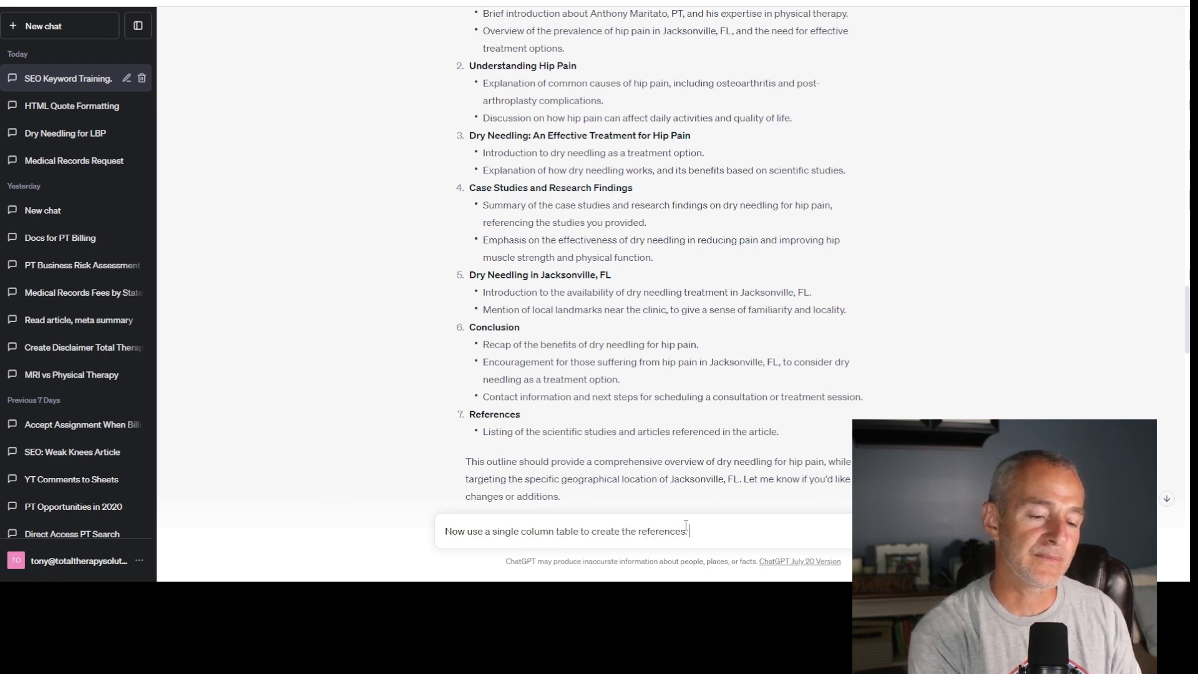
{"action": "type", "text": " Include the"}
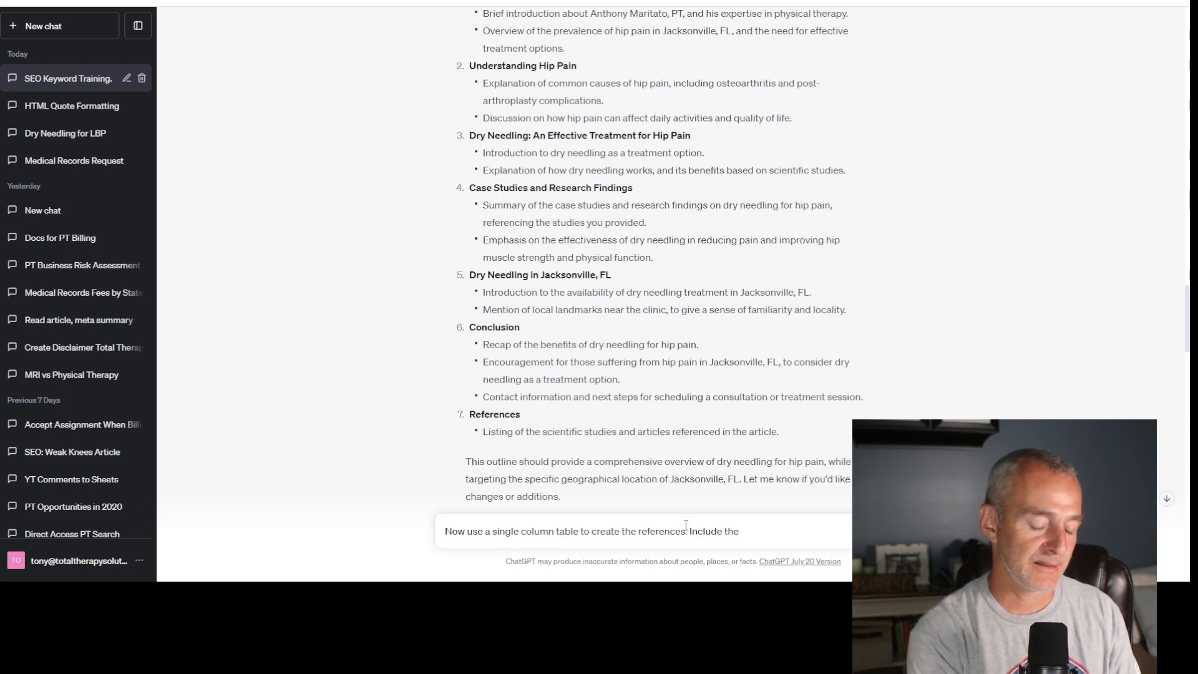
{"action": "type", "text": " three article links"}
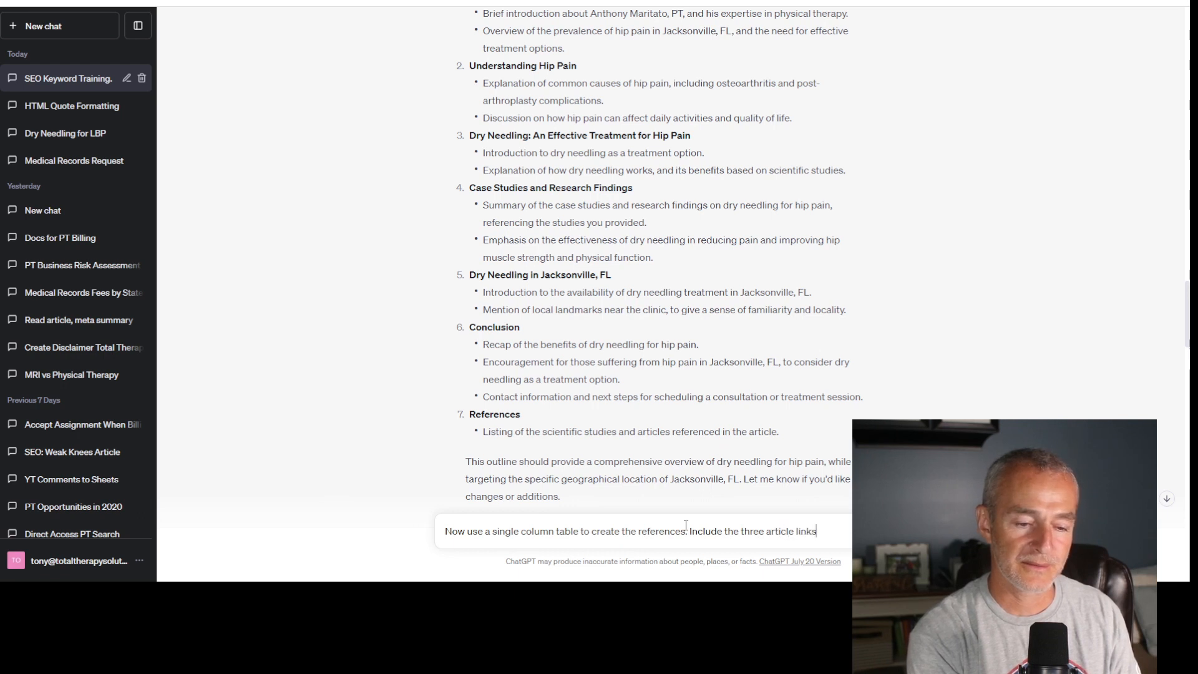
{"action": "type", "text": " I shared"}
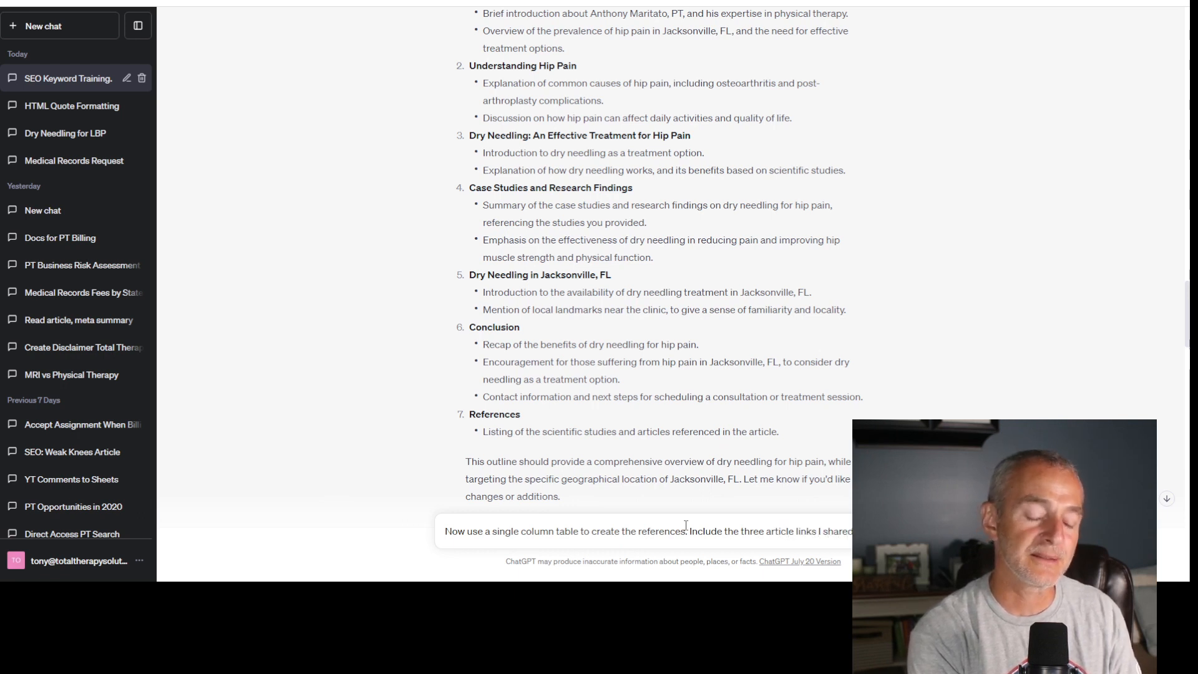
{"action": "type", "text": " I was"}
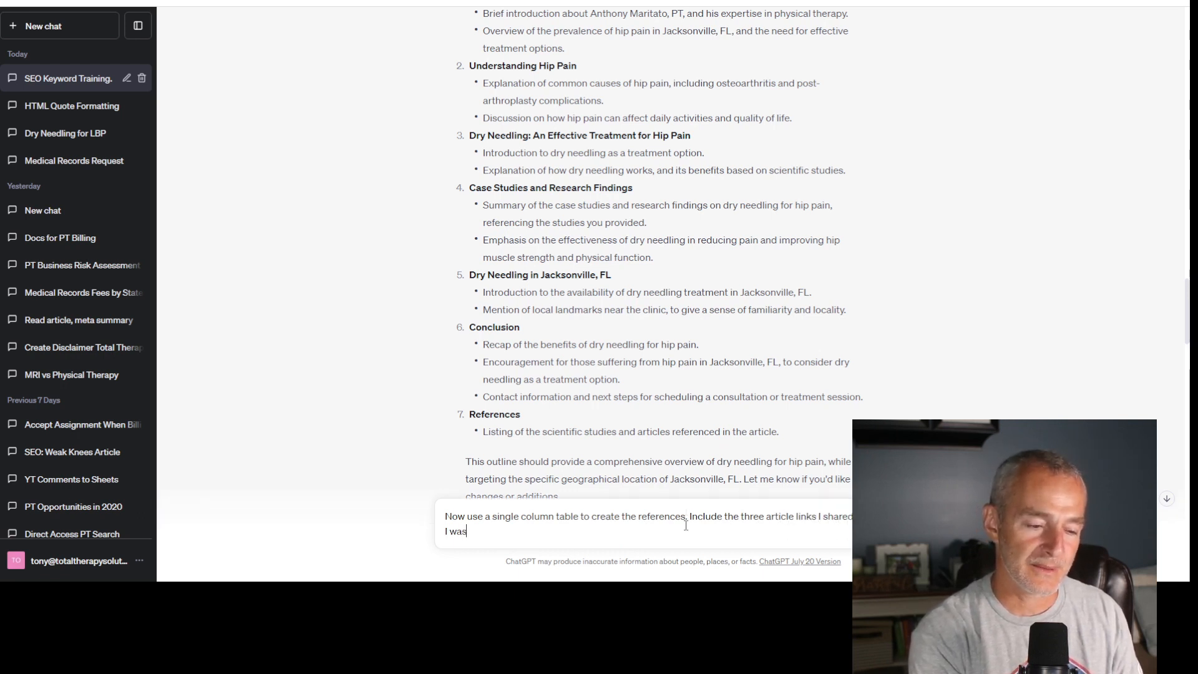
{"action": "type", "text": " training this c"}
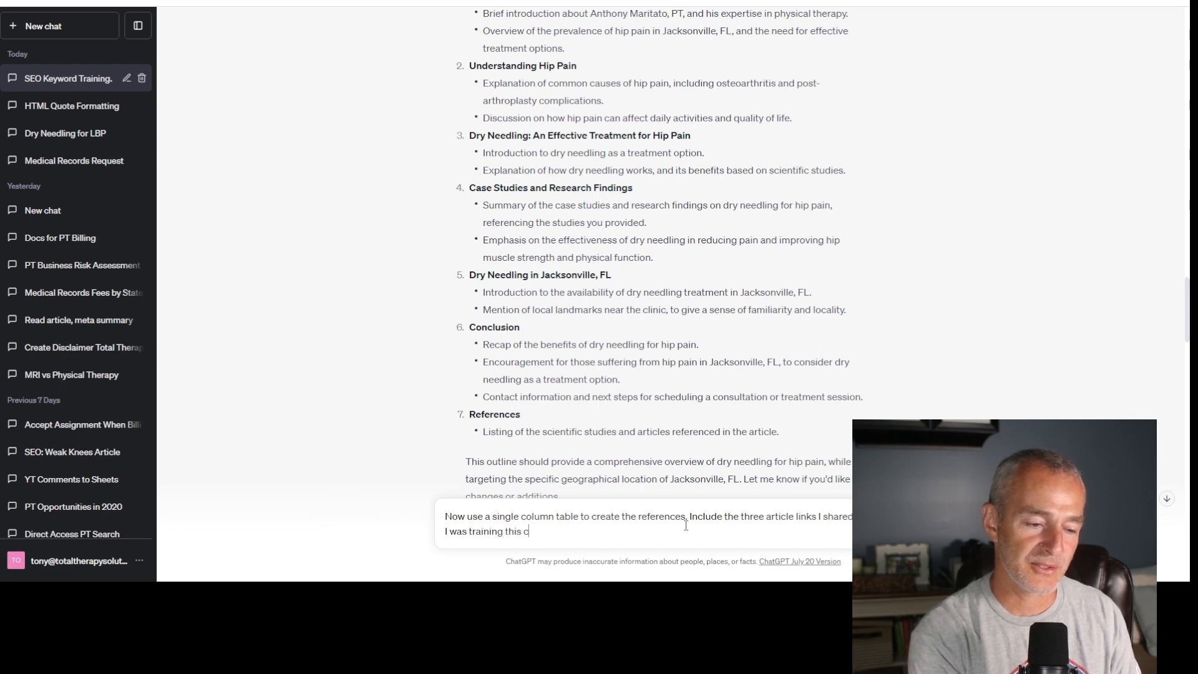
{"action": "type", "text": "hat."}
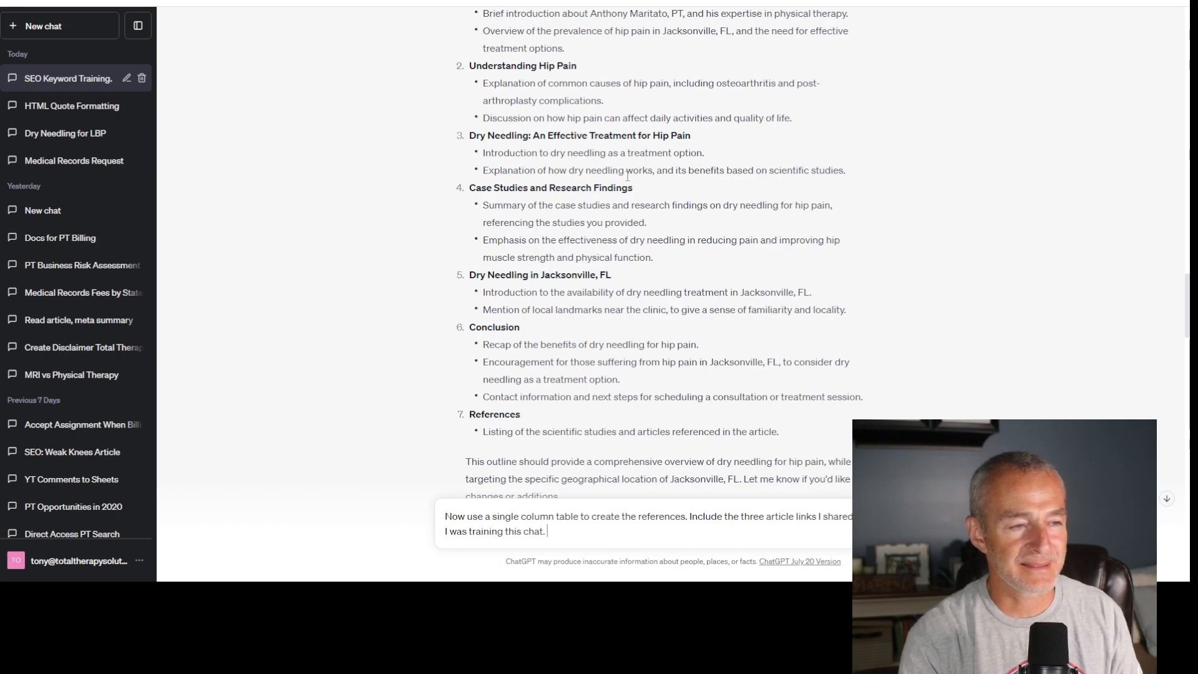
- Switch to ChoosePT1st.com, open the member dashboard past the pop-up ad, and start a new website blog article
{"action": "scroll", "coordinate": [496, 83], "scroll_direction": "up", "scroll_amount": 4}
{"action": "scroll", "coordinate": [630, 178], "scroll_direction": "down", "scroll_amount": 15}
{"action": "scroll", "coordinate": [631, 177], "scroll_direction": "up", "scroll_amount": 2}
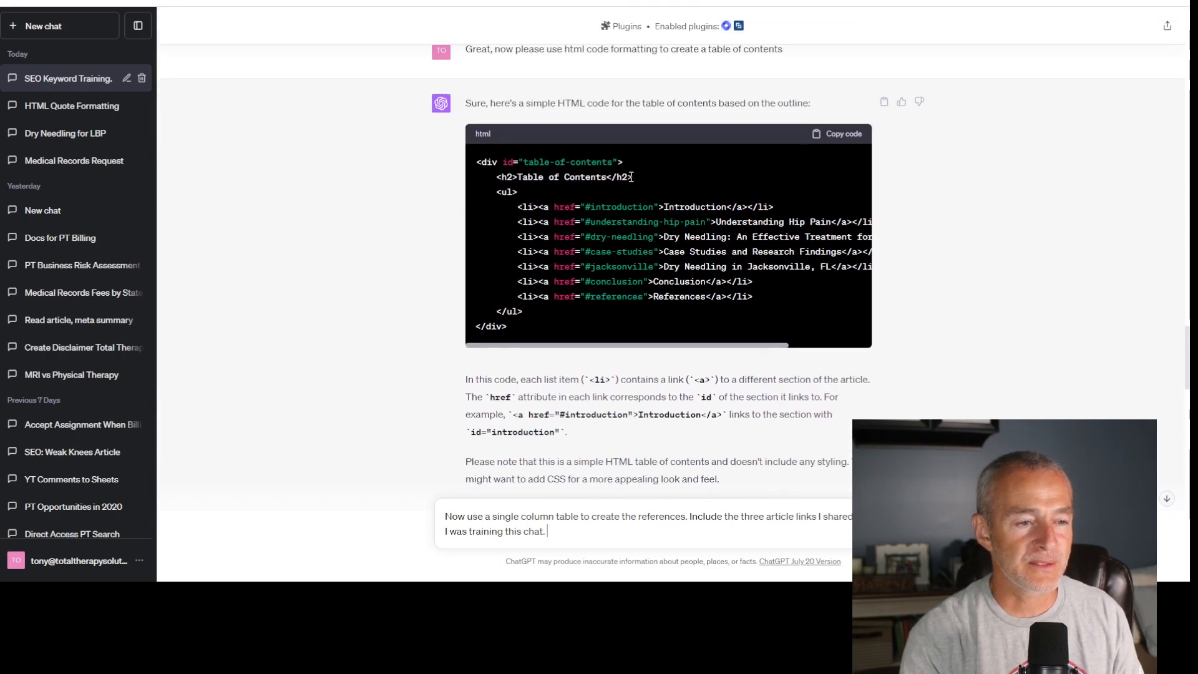
{"action": "left_click", "coordinate": [100, 2]}
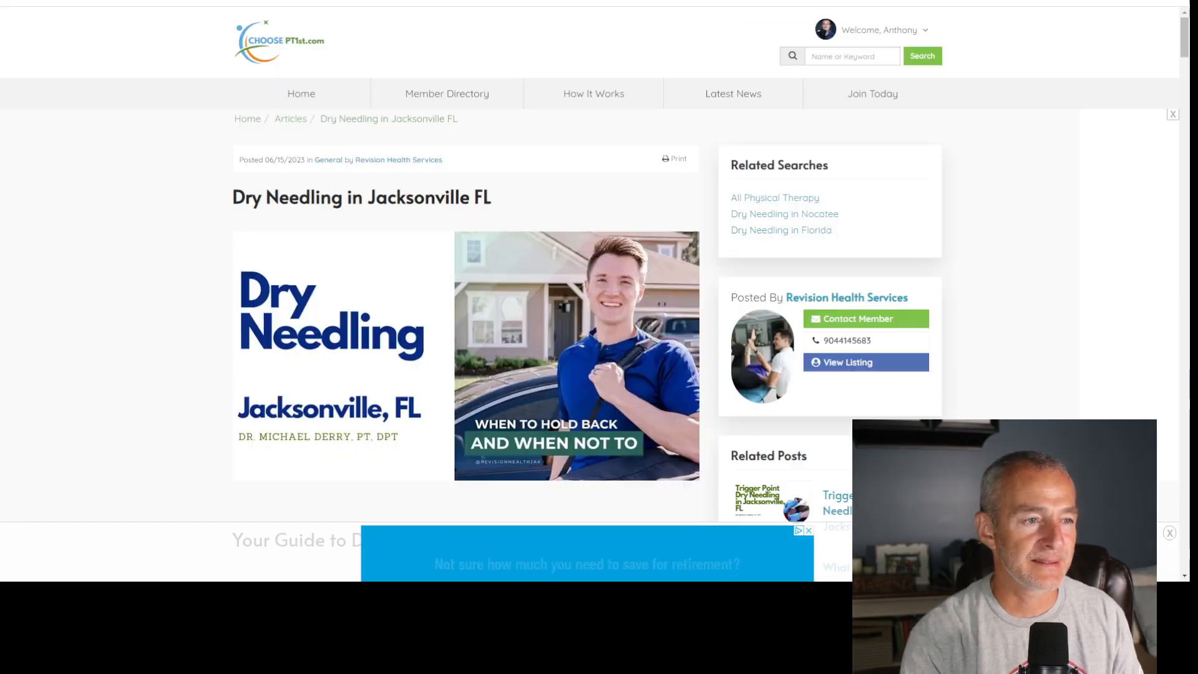
{"action": "left_click", "coordinate": [879, 30]}
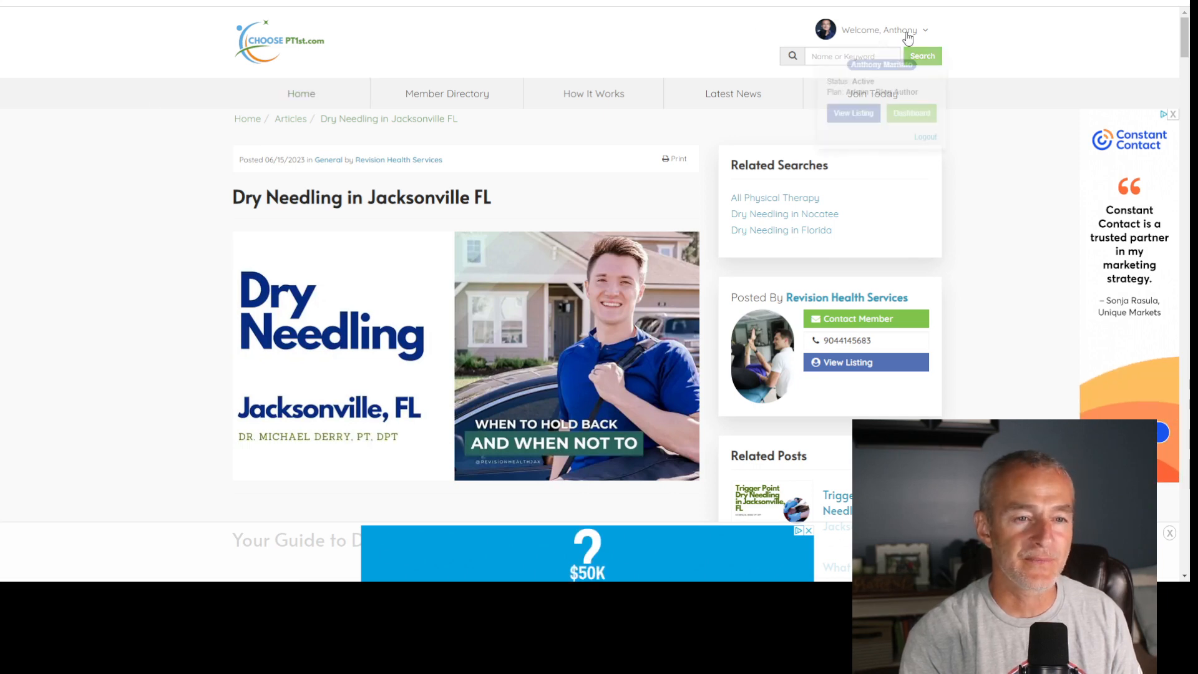
{"action": "left_click", "coordinate": [912, 174]}
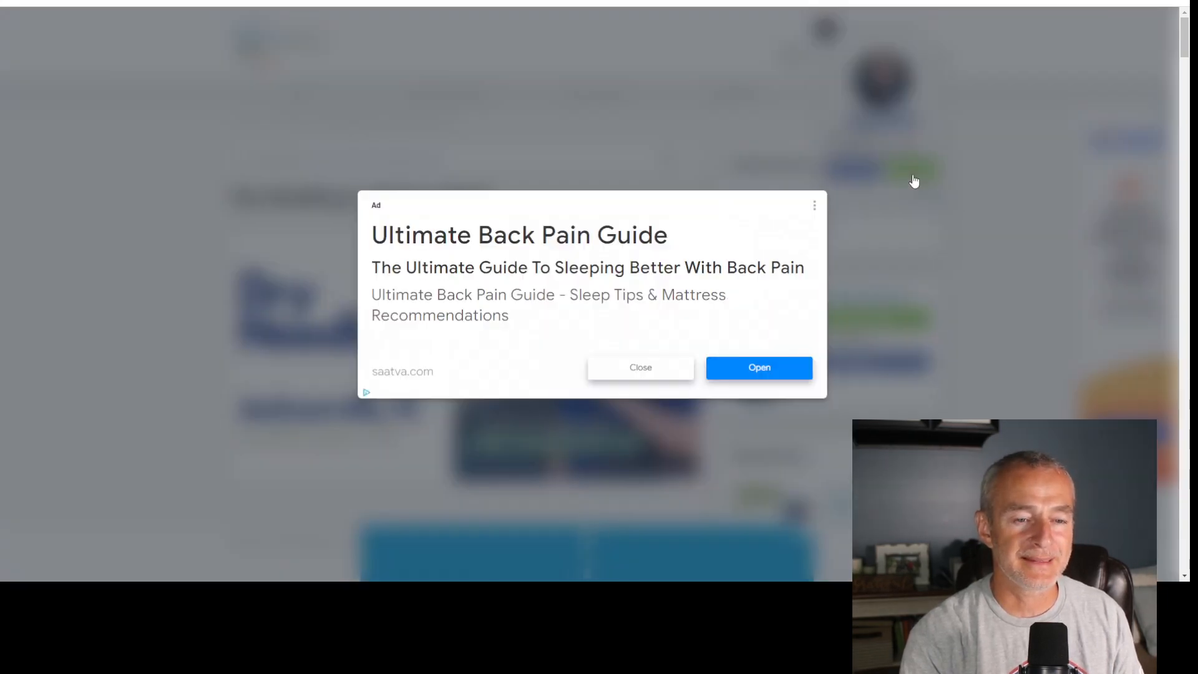
{"action": "left_click", "coordinate": [664, 371]}
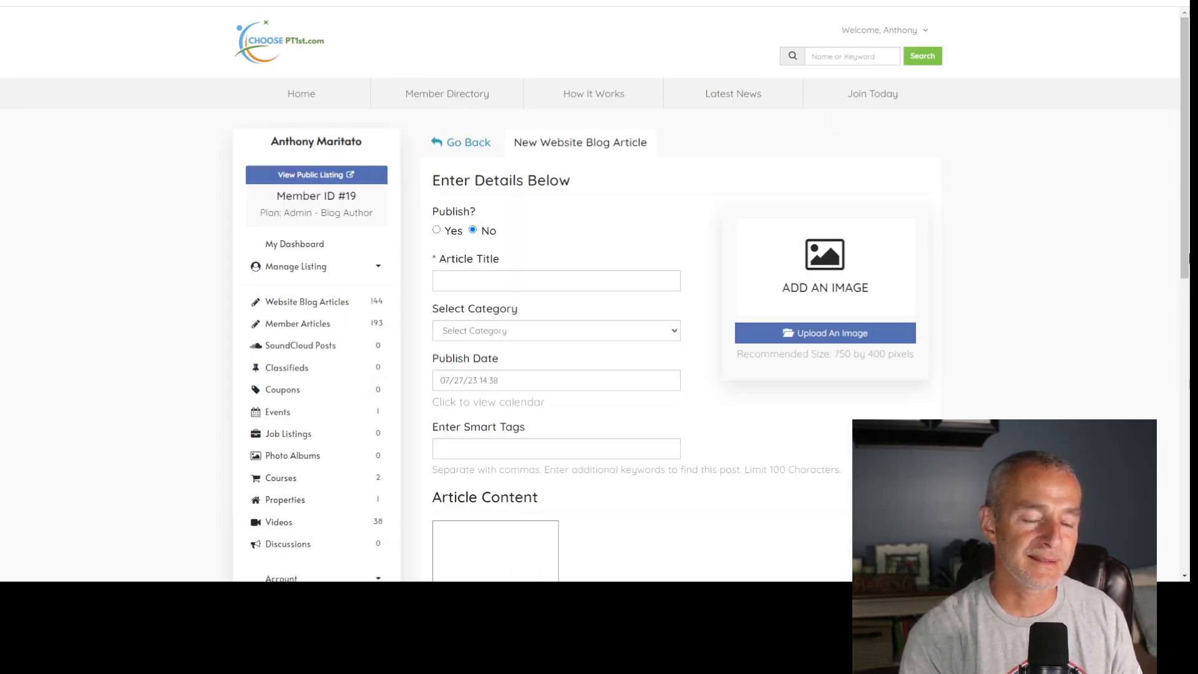
- Add several blank lines to the article content and show its HTML code
{"action": "scroll", "coordinate": [570, 378], "scroll_direction": "down", "scroll_amount": 5}
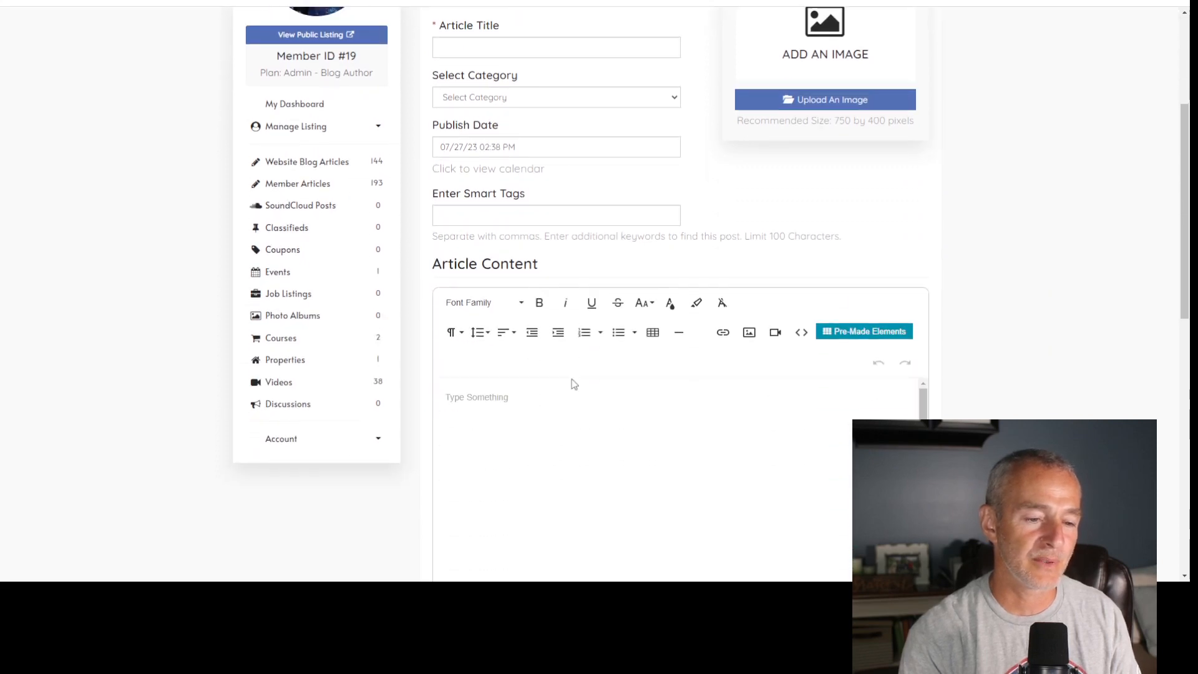
{"action": "key", "text": "Return"}
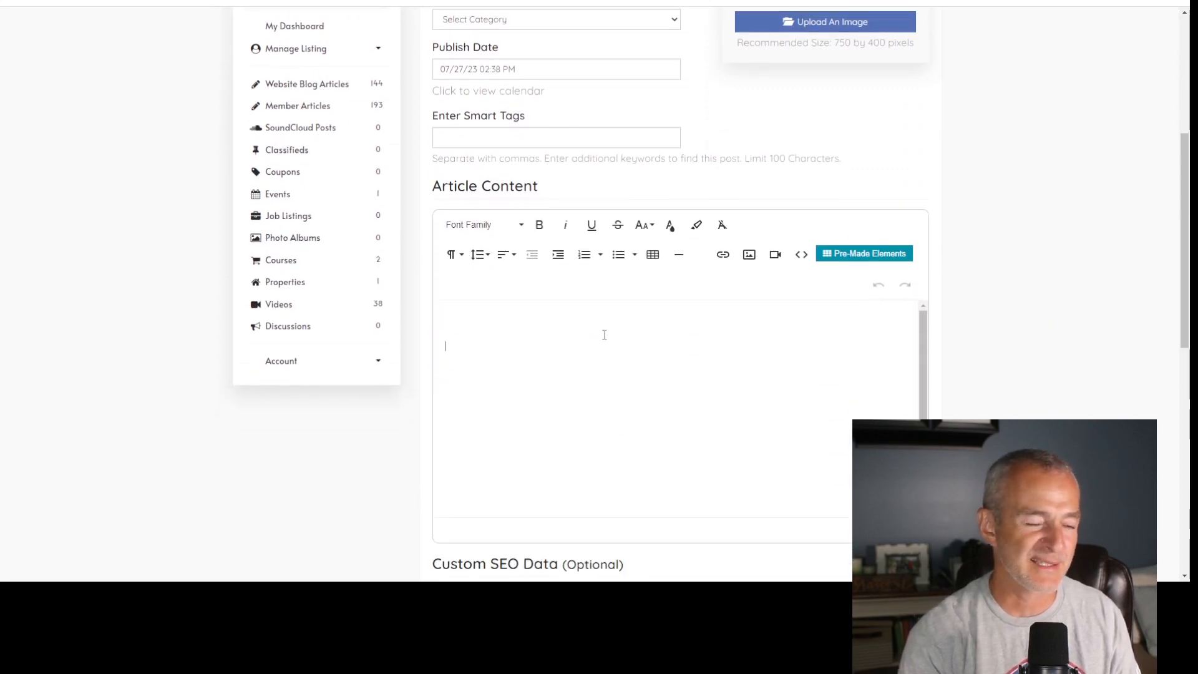
{"action": "left_click", "coordinate": [801, 254]}
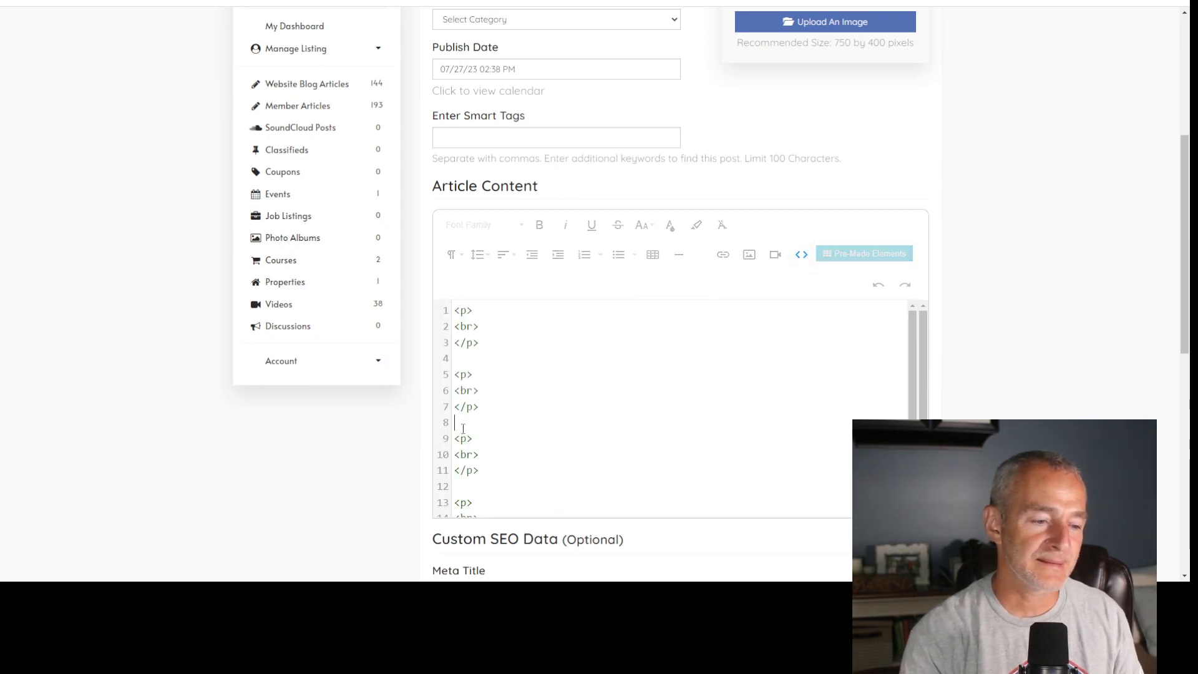
- Open the TOC HTML Code document in Google Docs and copy all of its contents
{"action": "key", "text": "ctrl+t"}
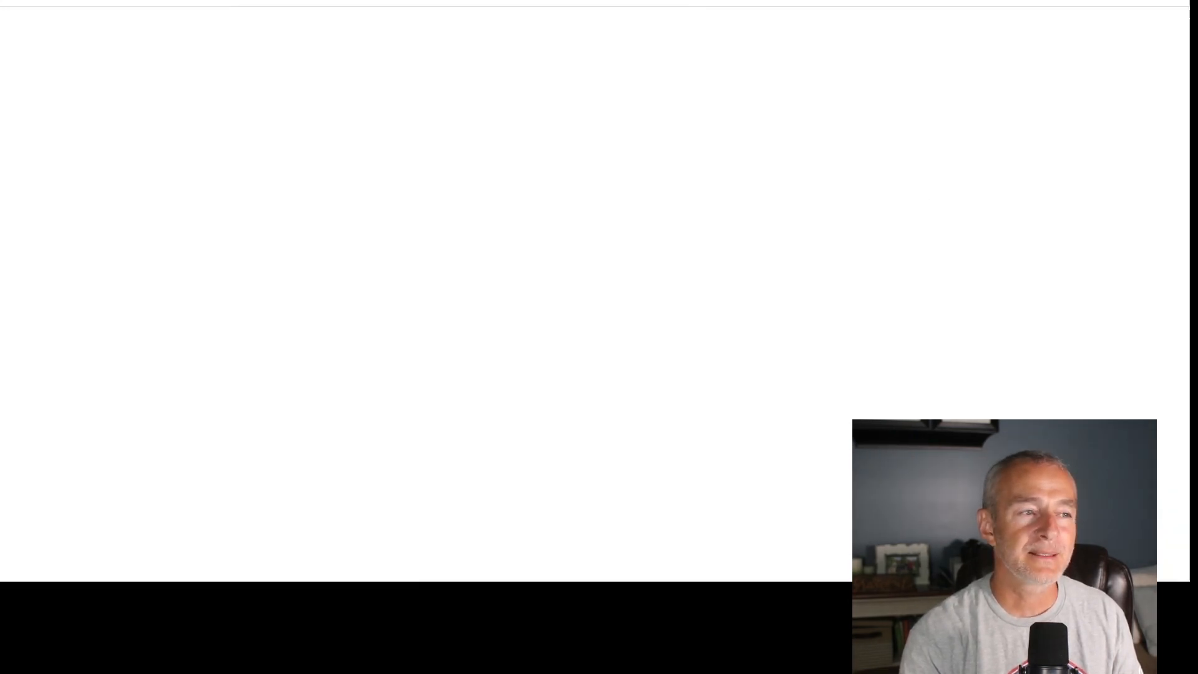
{"action": "left_click", "coordinate": [227, 7]}
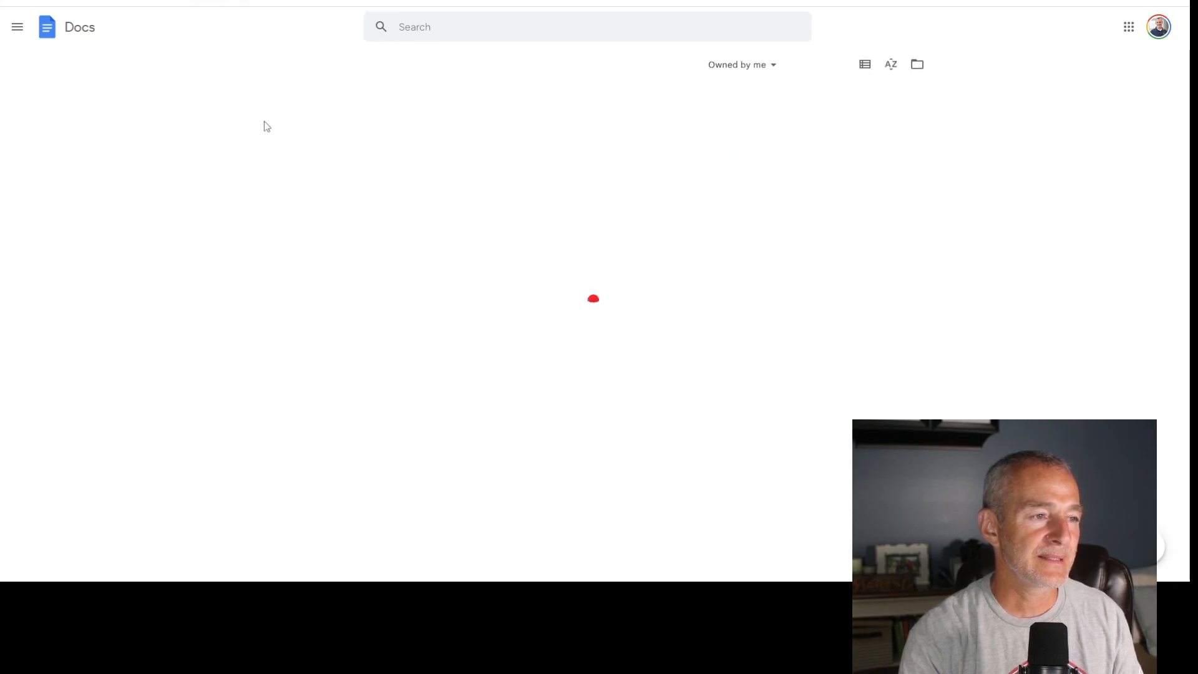
{"action": "left_click", "coordinate": [291, 206]}
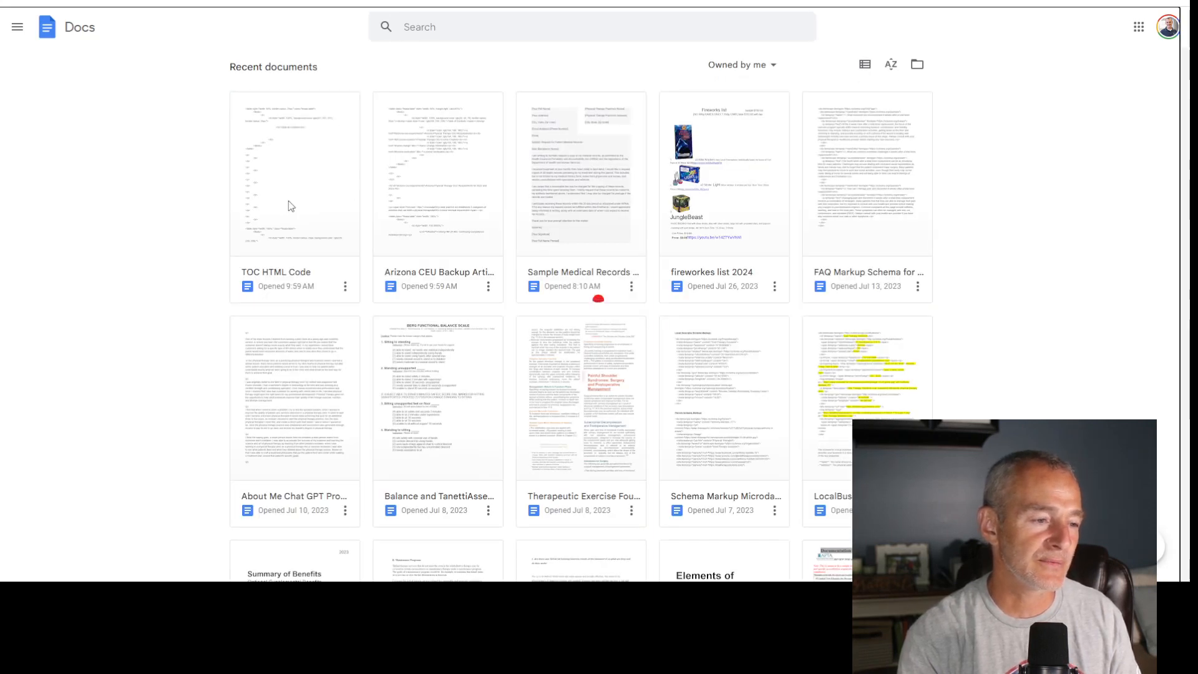
{"action": "key", "text": "ctrl+a"}
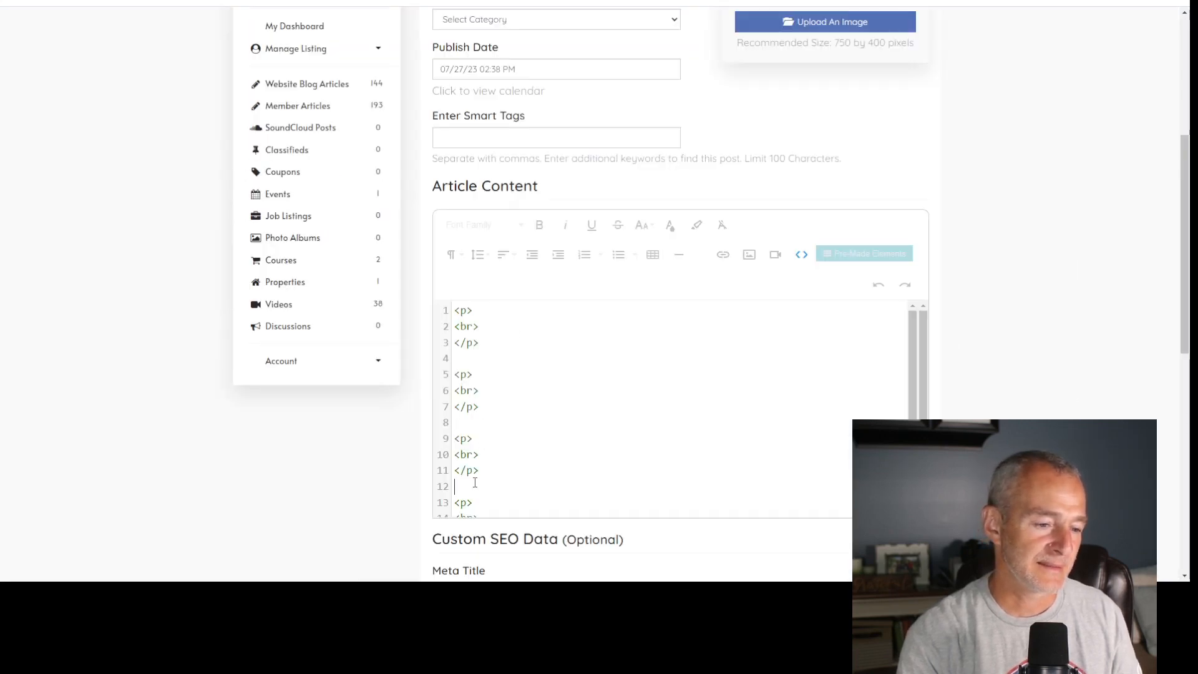
- Paste the copied template code between the blank paragraphs of the article's HTML and check the rendered layout
{"action": "key", "text": "ctrl+v"}
{"action": "left_click", "coordinate": [801, 254]}
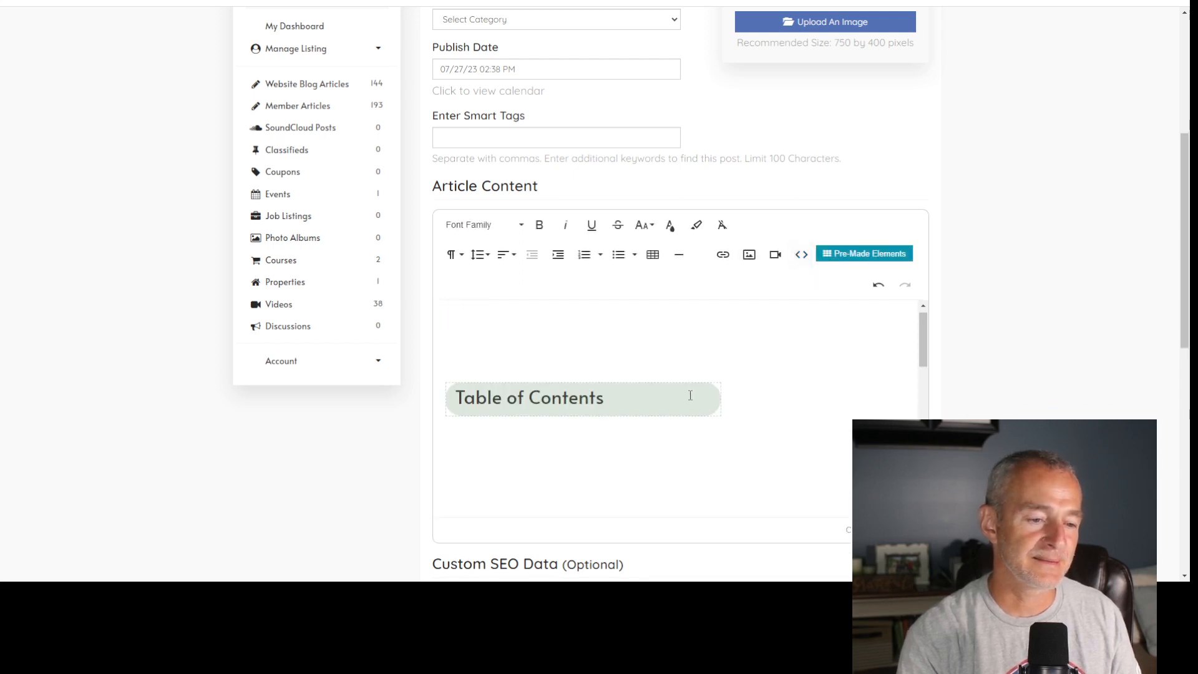
{"action": "scroll", "coordinate": [590, 345], "scroll_direction": "down", "scroll_amount": 8}
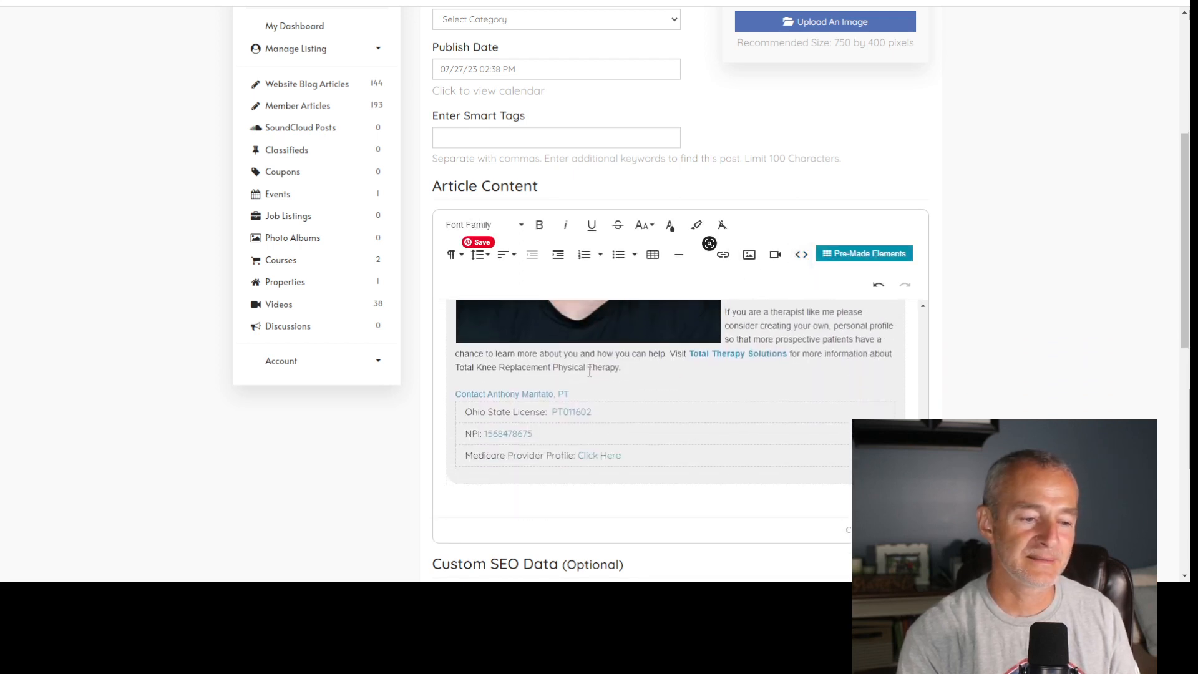
{"action": "scroll", "coordinate": [591, 385], "scroll_direction": "up", "scroll_amount": 3}
{"action": "scroll", "coordinate": [591, 385], "scroll_direction": "up", "scroll_amount": 4}
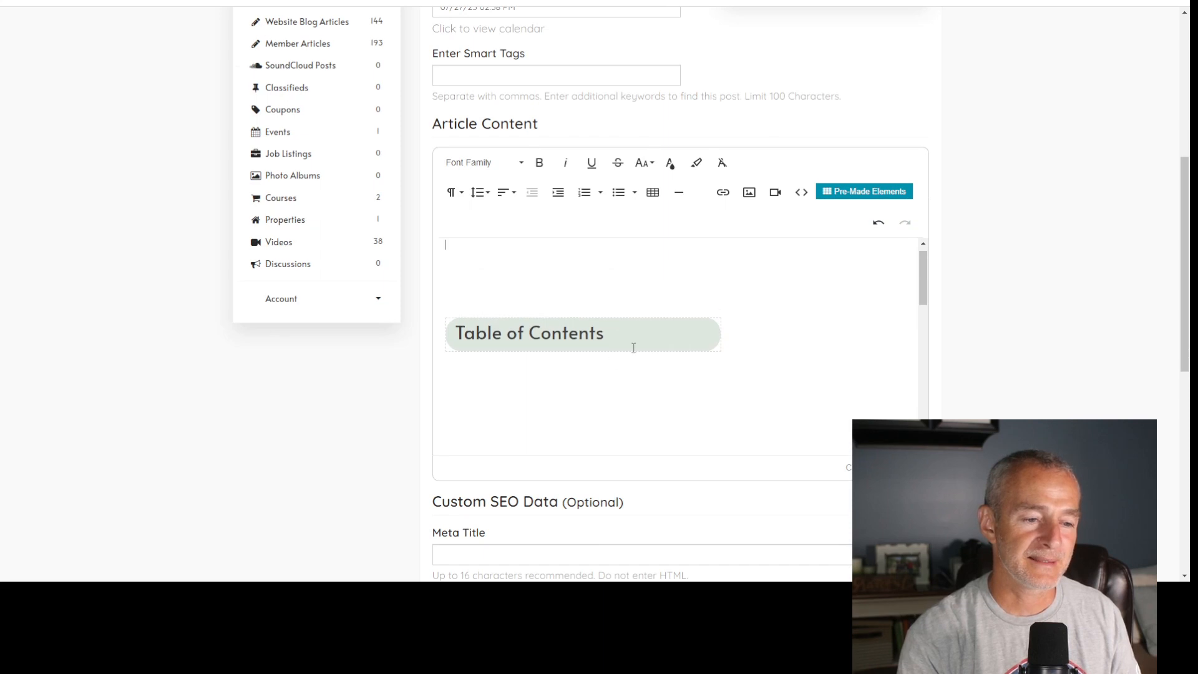
- Add an empty line below the Table of Contents heading and copy the contents list's <ul> block from ChatGPT's HTML
{"action": "left_click", "coordinate": [635, 338]}
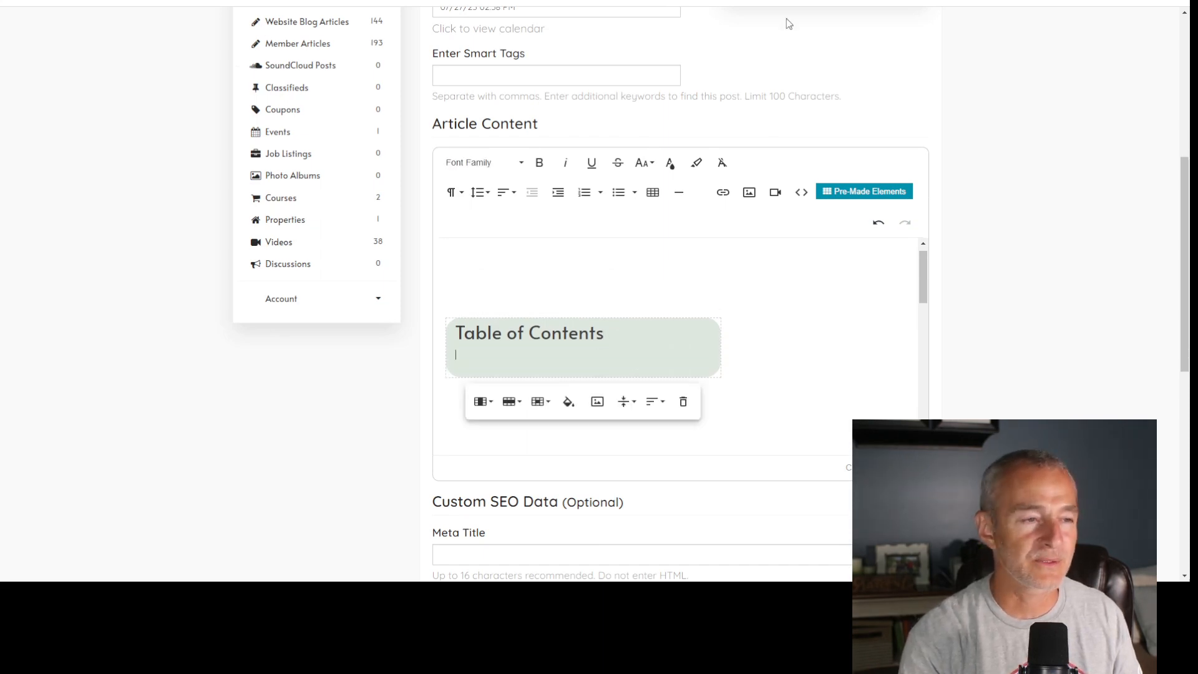
{"action": "left_click", "coordinate": [499, 3]}
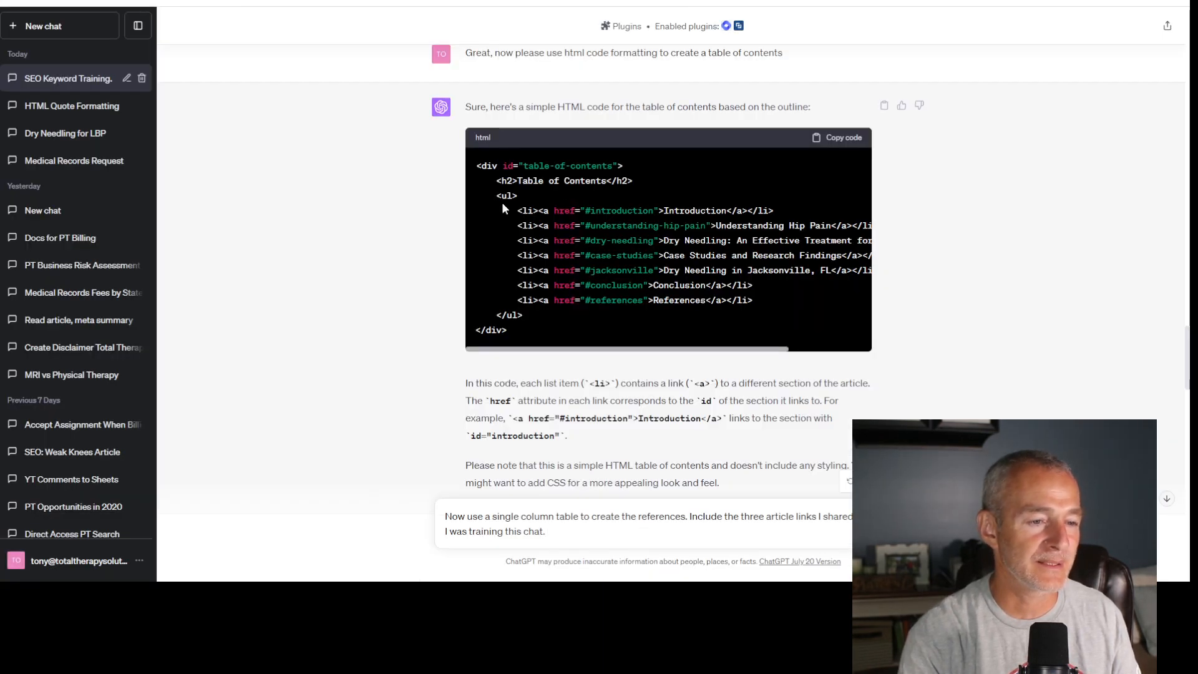
{"action": "left_click_drag", "start_coordinate": [468, 198], "coordinate": [574, 322]}
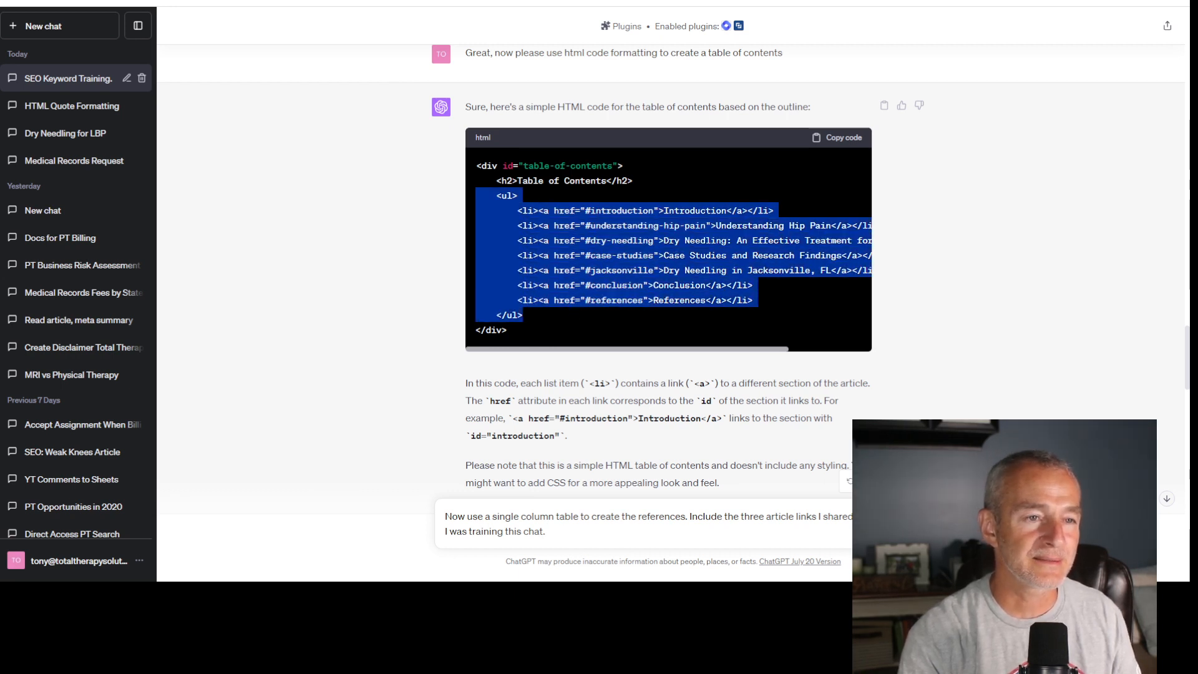
- Paste the list code under the article's Table of Contents heading and remove the blank line below the References entry
{"action": "left_click", "coordinate": [536, 3]}
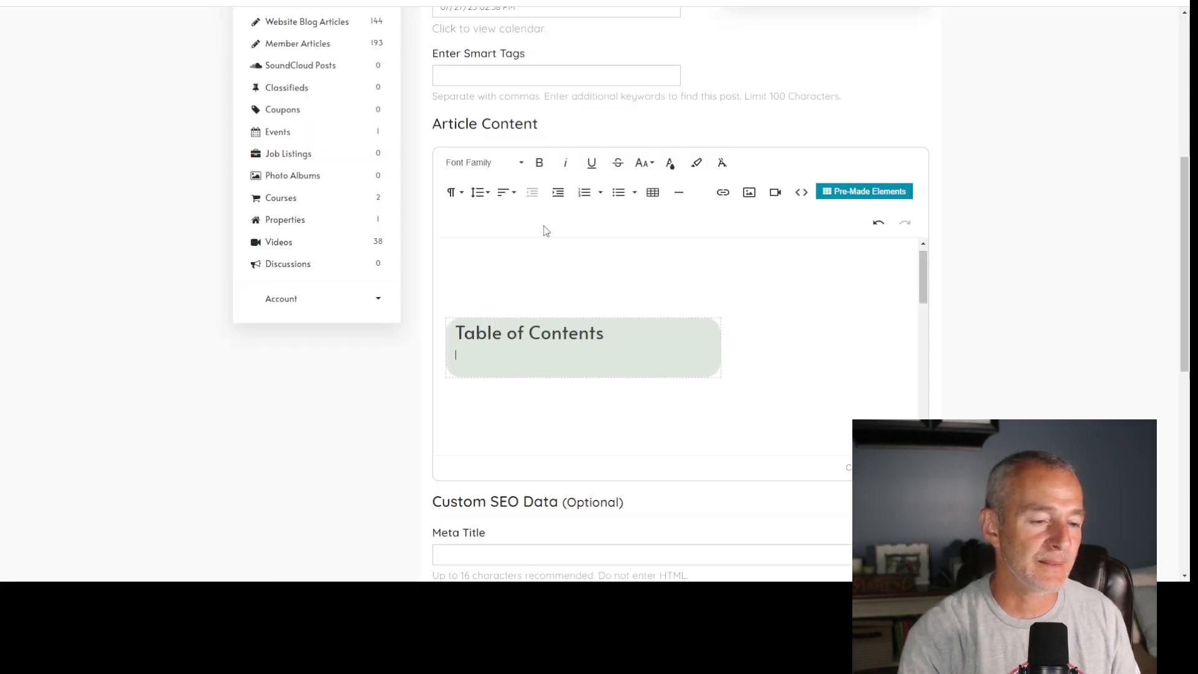
{"action": "left_click", "coordinate": [811, 196]}
{"action": "type", "text": "<ul>     <li><a href=\"#introduction\">Introduction</a></li>     <li><a href=\"#understanding-hip-pain\">Understanding Hip Pain</a></li>     <li><a href=\"#dry-needling\">Dry Needling: An Effective Treatment for Hip Pain</a></li>     <li><a href=\"#case-studies\">Case Studies and Research Findings</a></li>     <li><a href=\"#jacksonville\">Dry Needling in Jacksonville, FL</a></li>     <li><a href=\"#conclusion\">Conclusion</a></li>     <li><a href=\"#references\">References</a></li> </ul>"}
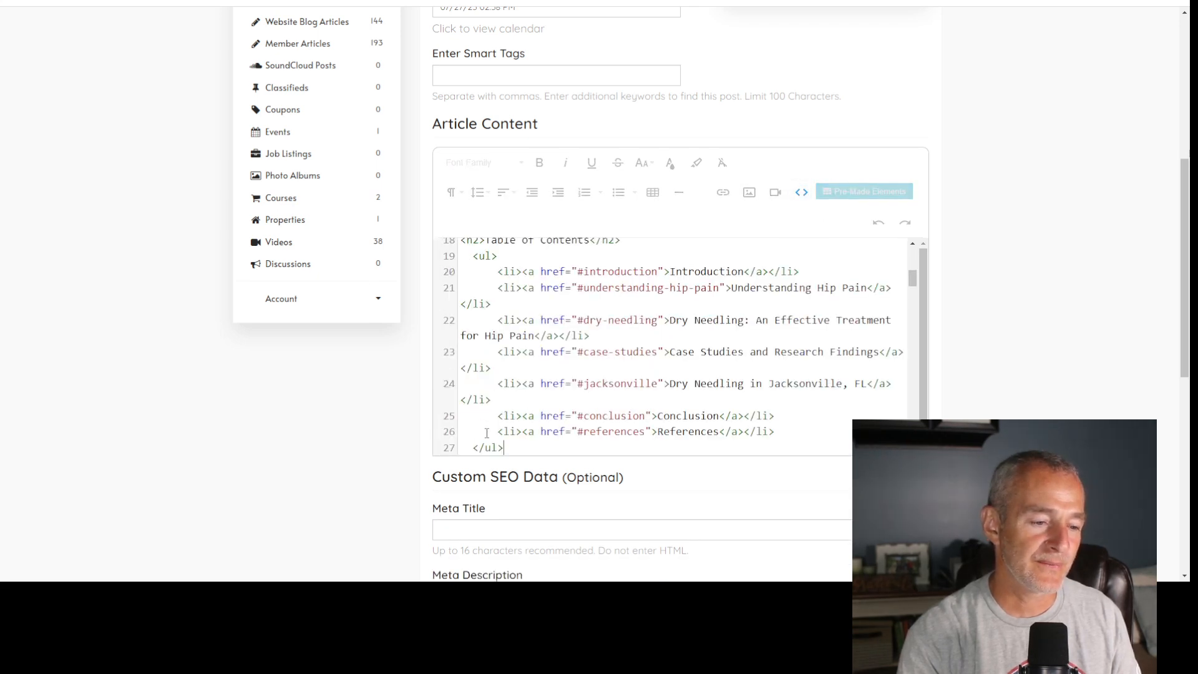
{"action": "left_click", "coordinate": [801, 192]}
{"action": "scroll", "coordinate": [718, 321], "scroll_direction": "down", "scroll_amount": 3}
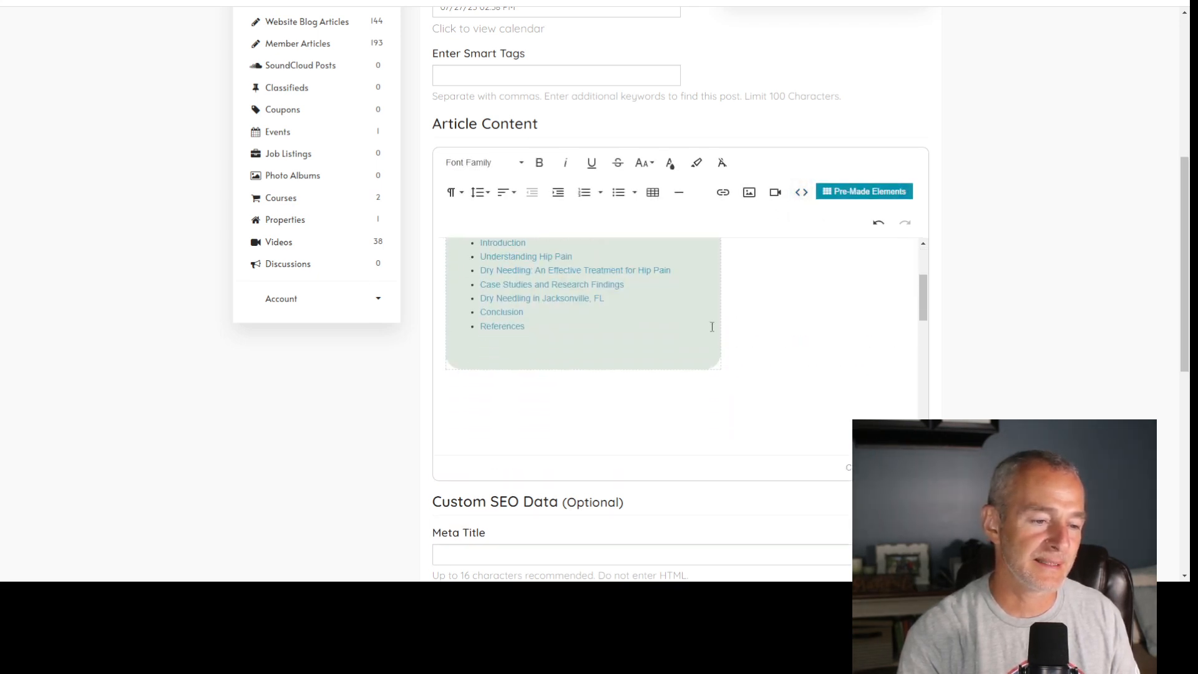
{"action": "left_click", "coordinate": [594, 337]}
{"action": "key", "text": "BackSpace"}
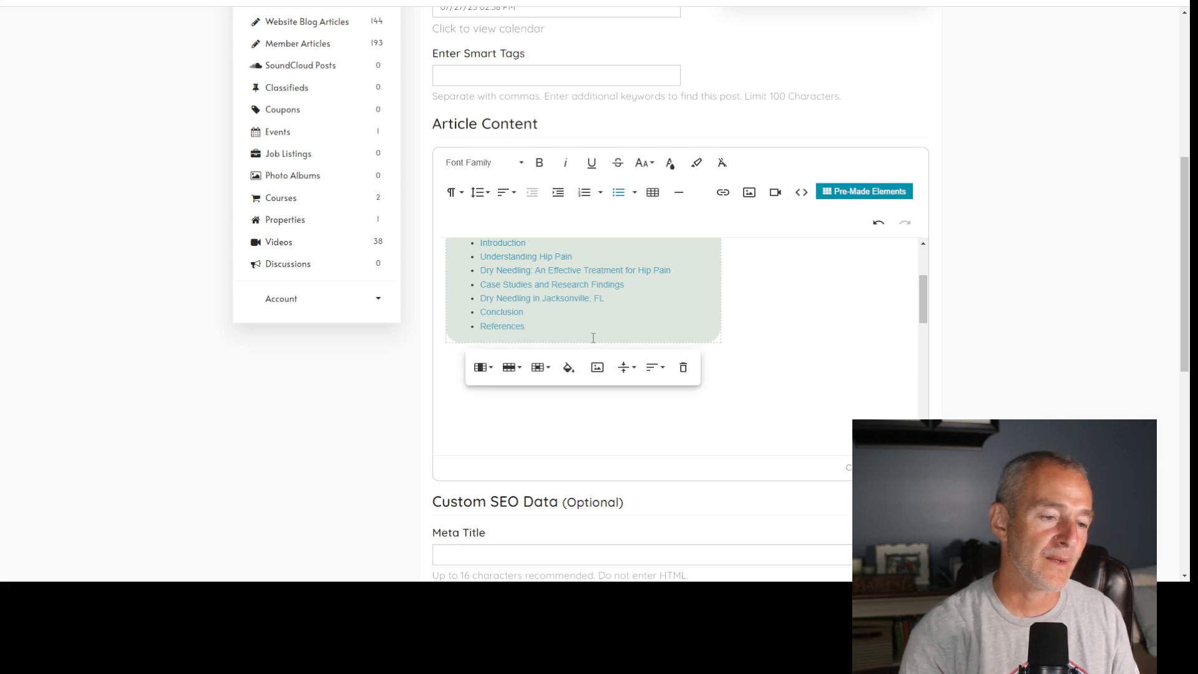
- Paste ChatGPT's HTML for the article's opening sections into the article code below the table of contents
{"action": "left_click", "coordinate": [801, 192]}
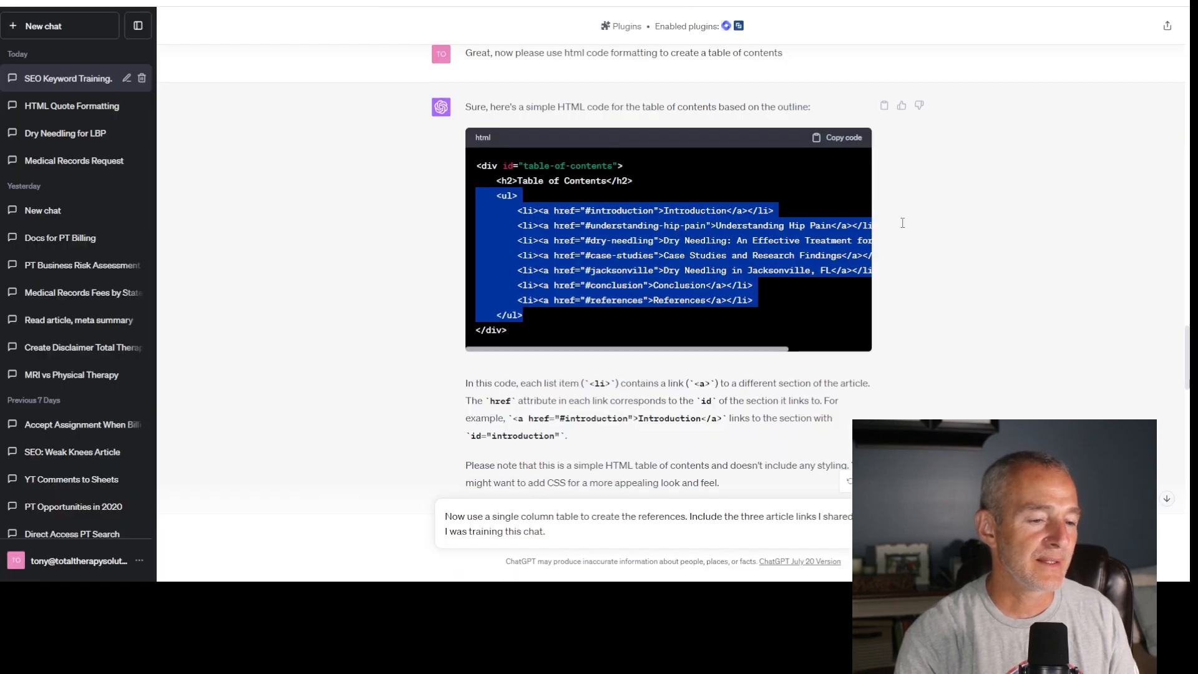
{"action": "scroll", "coordinate": [901, 222], "scroll_direction": "down", "scroll_amount": 7}
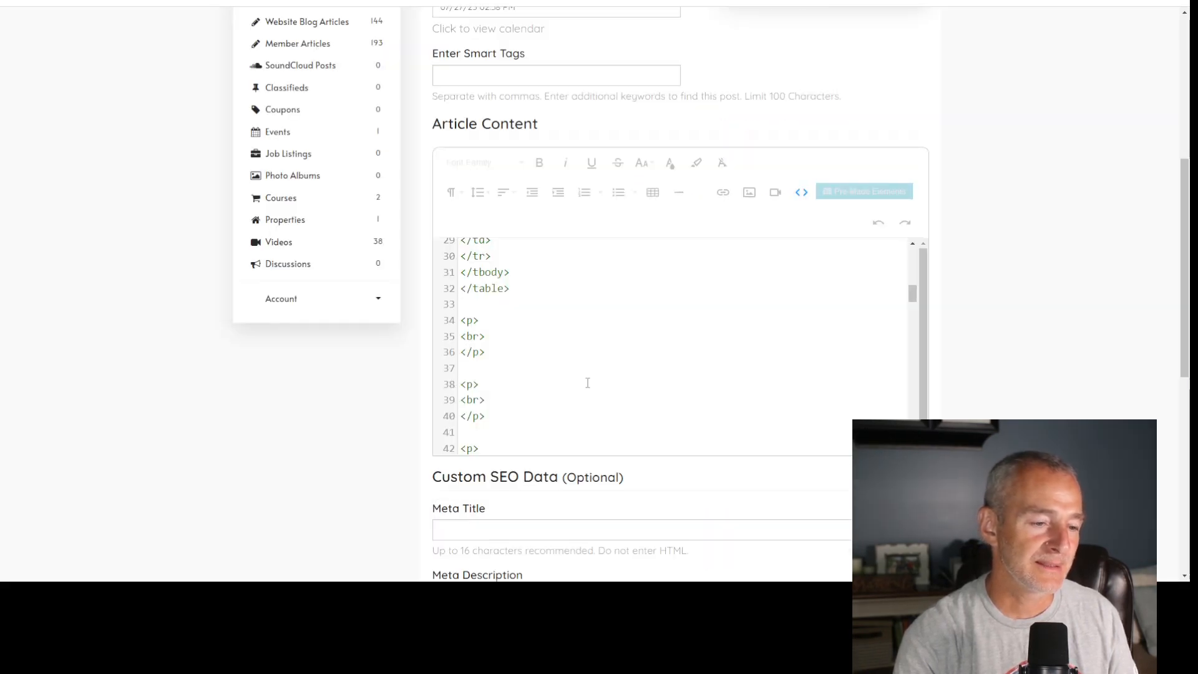
{"action": "key", "text": "ctrl+v"}
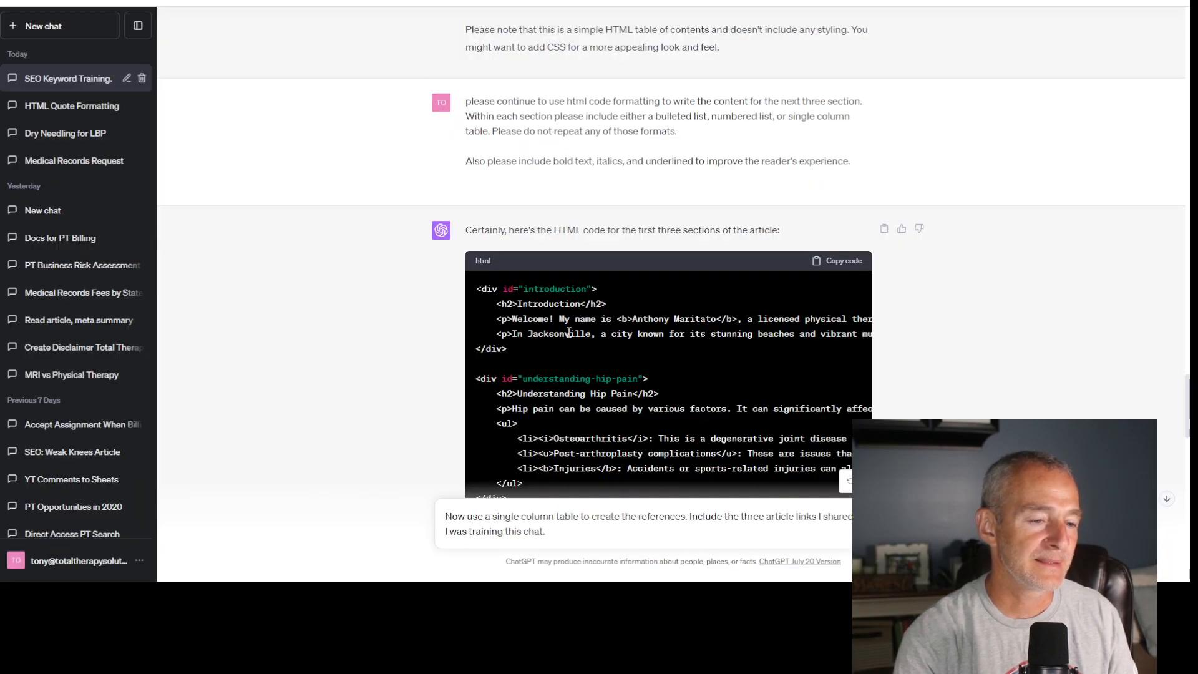
- Copy ChatGPT's HTML for the case studies, Jacksonville and conclusion sections and paste it into the article code below the earlier sections
{"action": "scroll", "coordinate": [683, 335], "scroll_direction": "down", "scroll_amount": 8}
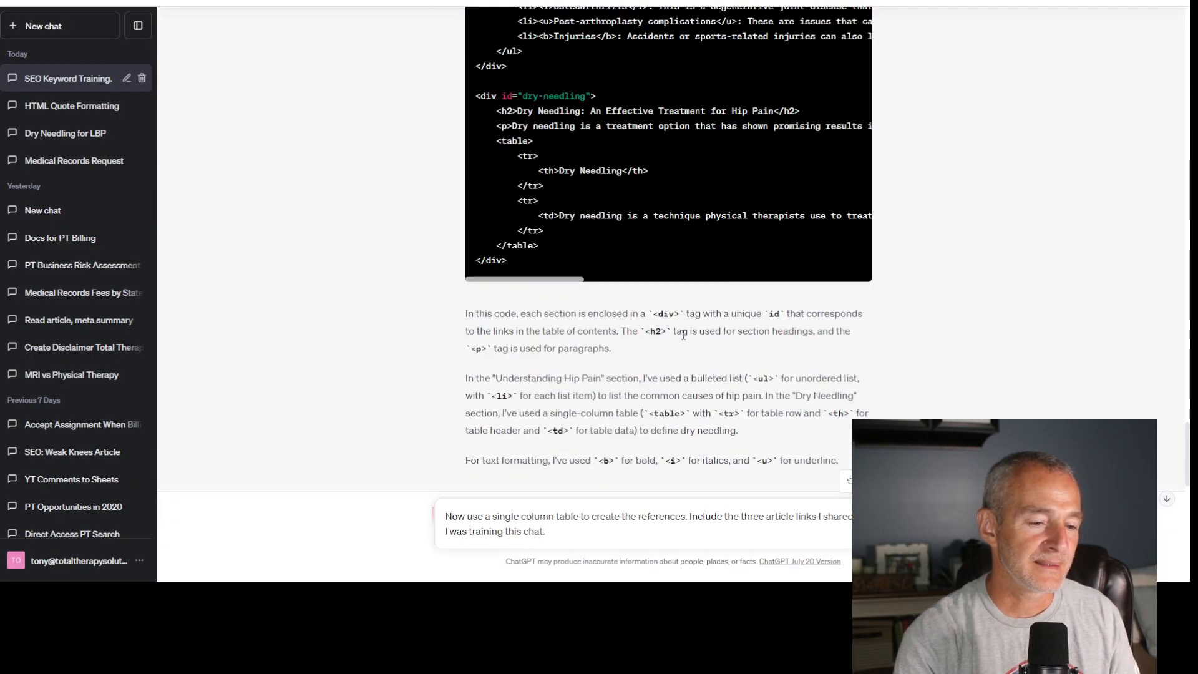
{"action": "scroll", "coordinate": [683, 335], "scroll_direction": "down", "scroll_amount": 6}
{"action": "left_click", "coordinate": [844, 274]}
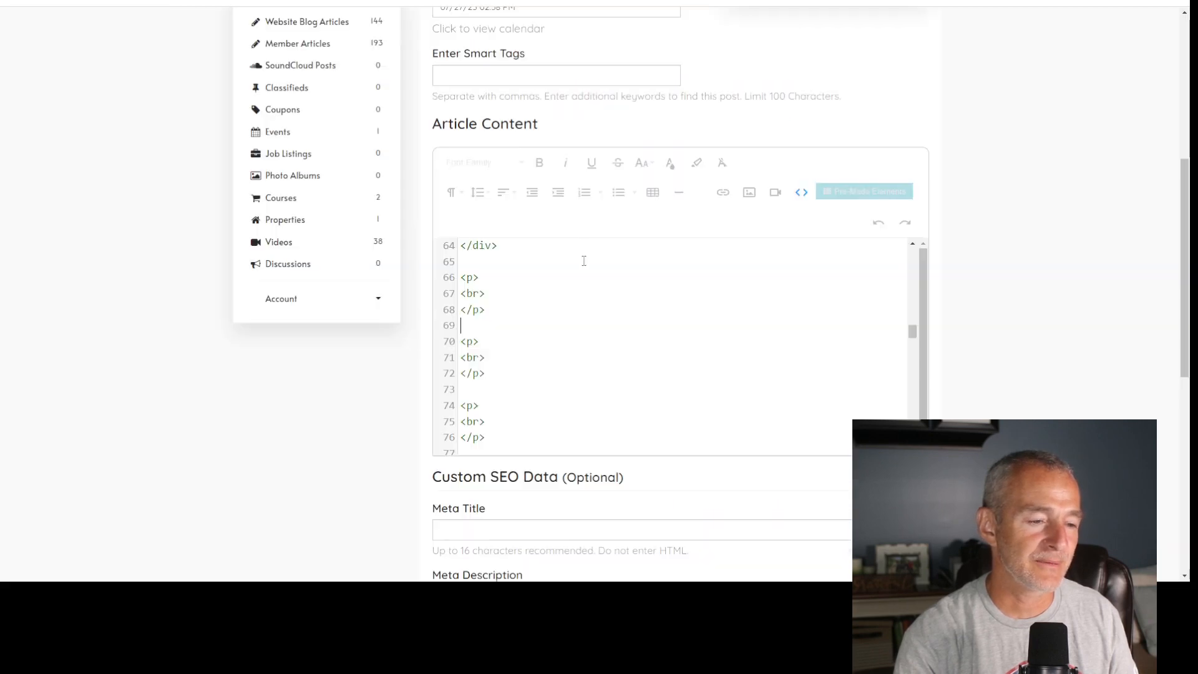
{"action": "key", "text": "ctrl+v"}
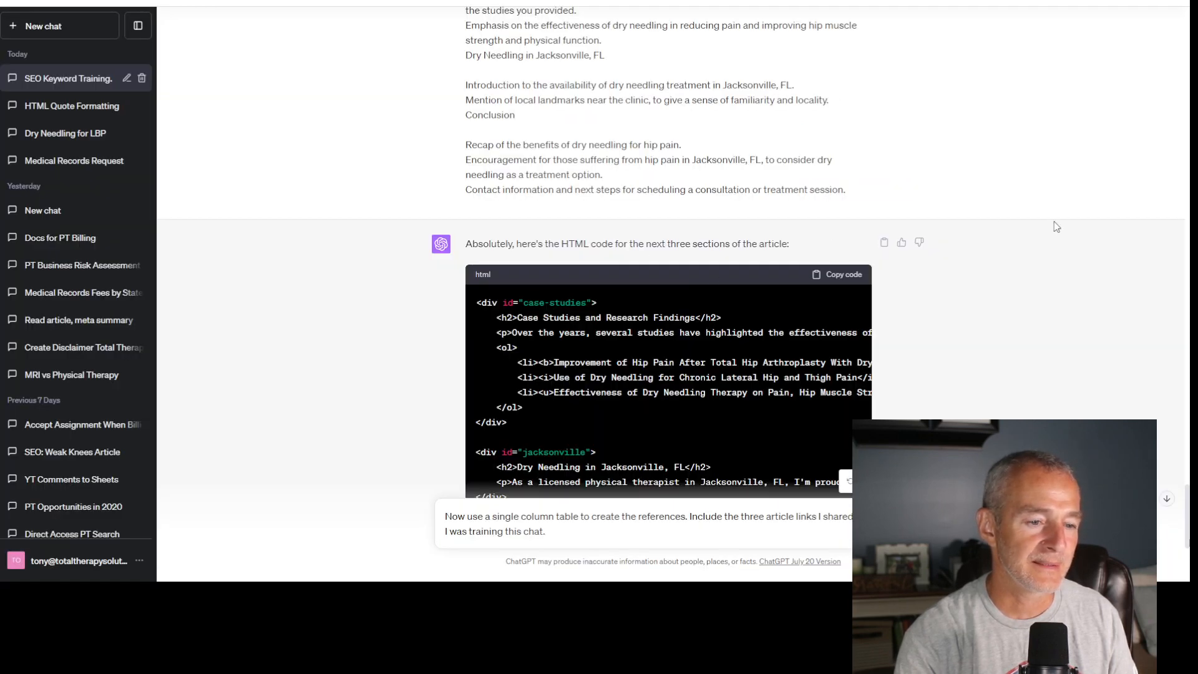
- Send the references table request to ChatGPT and write a message reading "Now please write a brief meta description for this article."
{"action": "scroll", "coordinate": [998, 237], "scroll_direction": "down", "scroll_amount": 5}
{"action": "key", "text": "Return"}
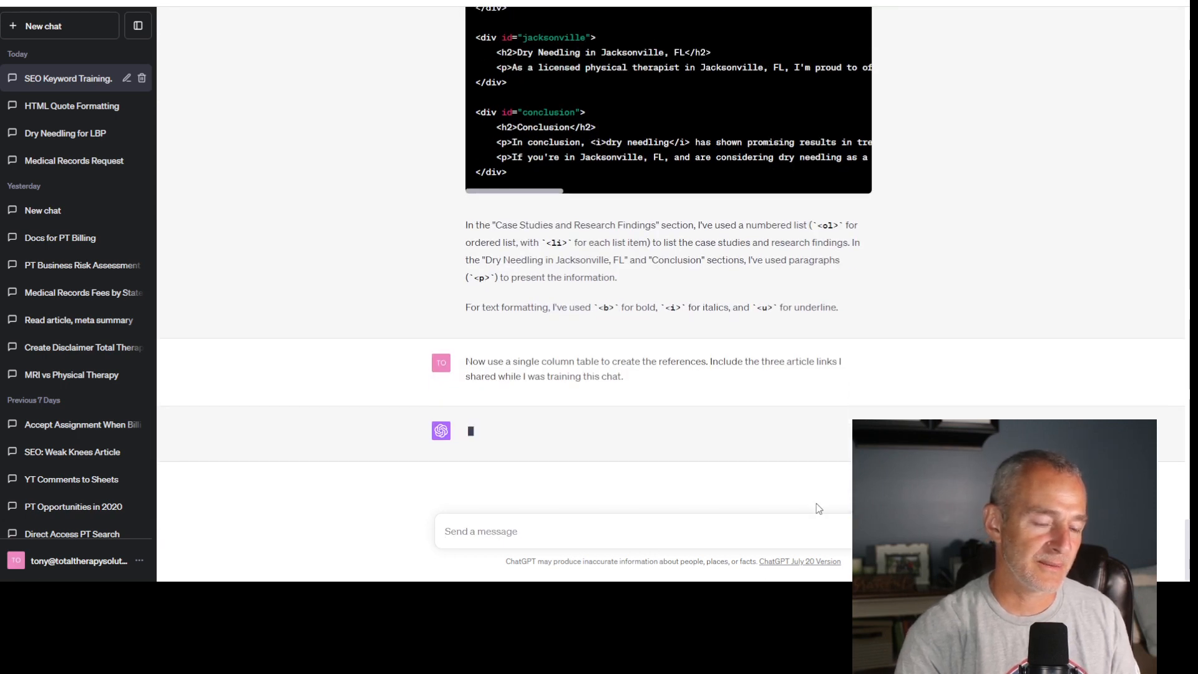
{"action": "type", "text": "Now pl"}
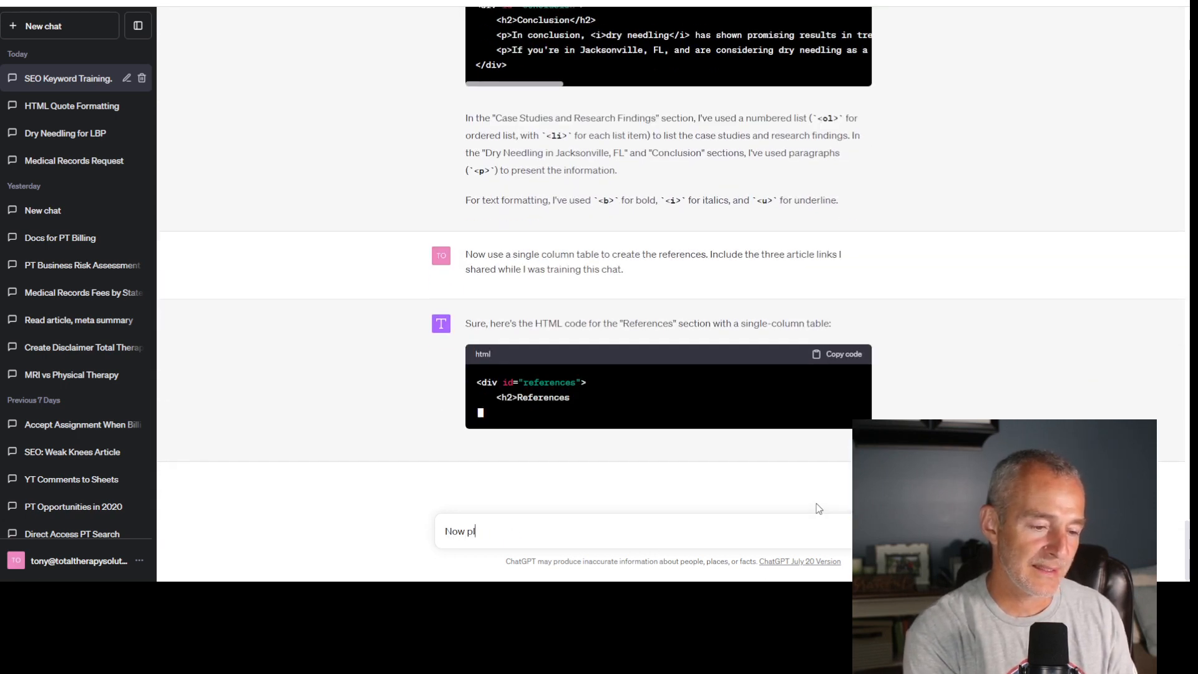
{"action": "type", "text": "ease write a b"}
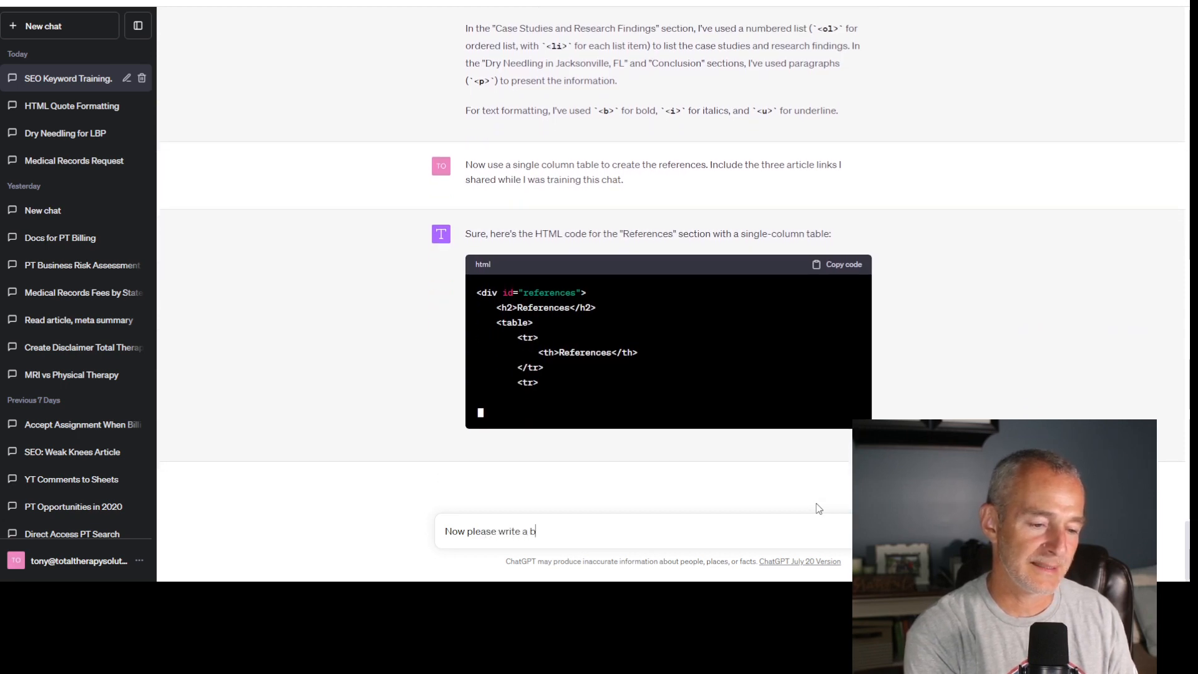
{"action": "type", "text": "rief meta des"}
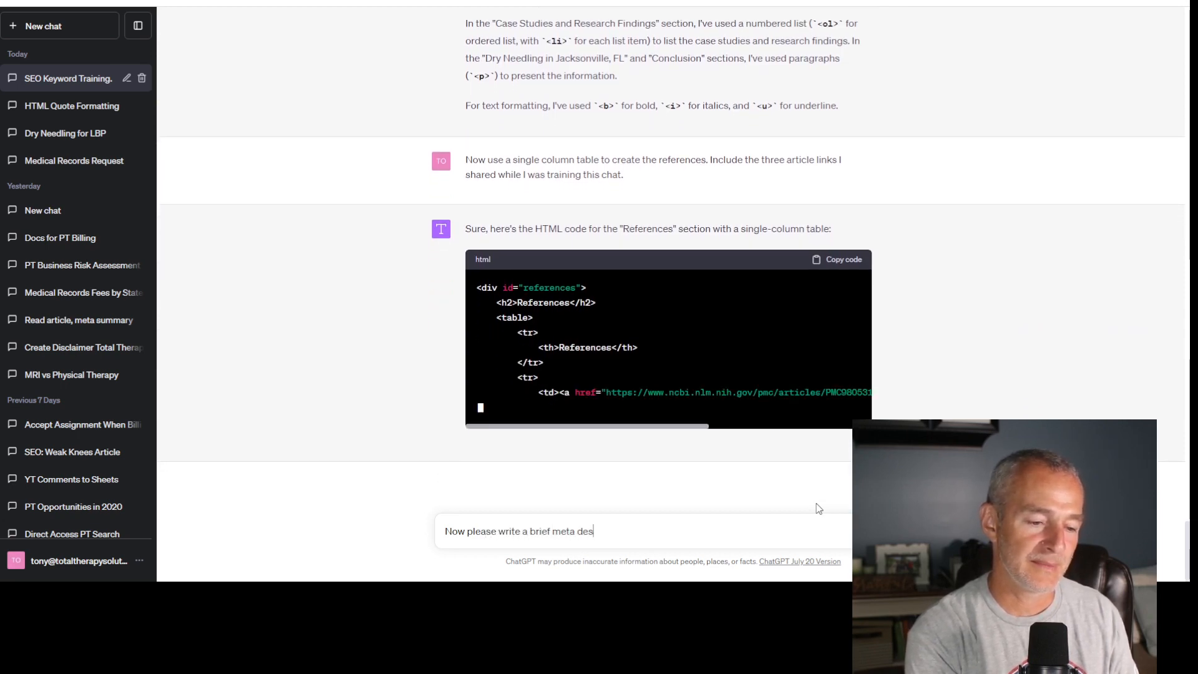
{"action": "type", "text": "crtipt"}
{"action": "key", "text": "BackSpace"}
{"action": "key", "text": "BackSpace"}
{"action": "key", "text": "BackSpace"}
{"action": "key", "text": "BackSpace"}
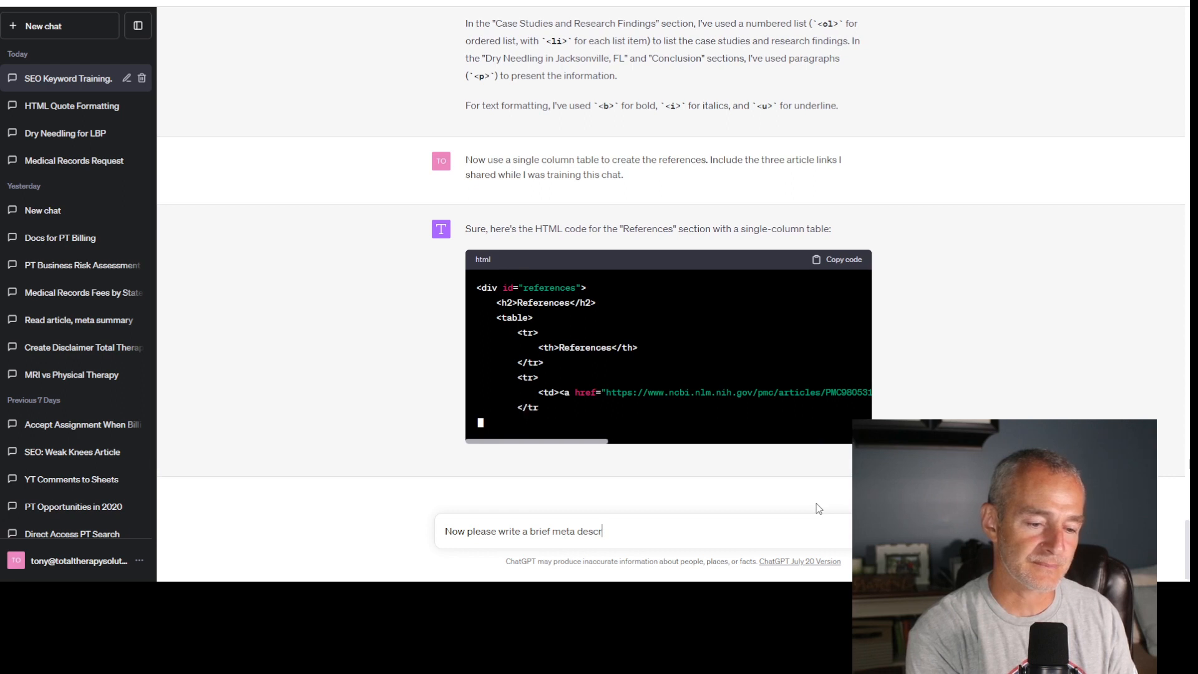
{"action": "type", "text": "iption for this"}
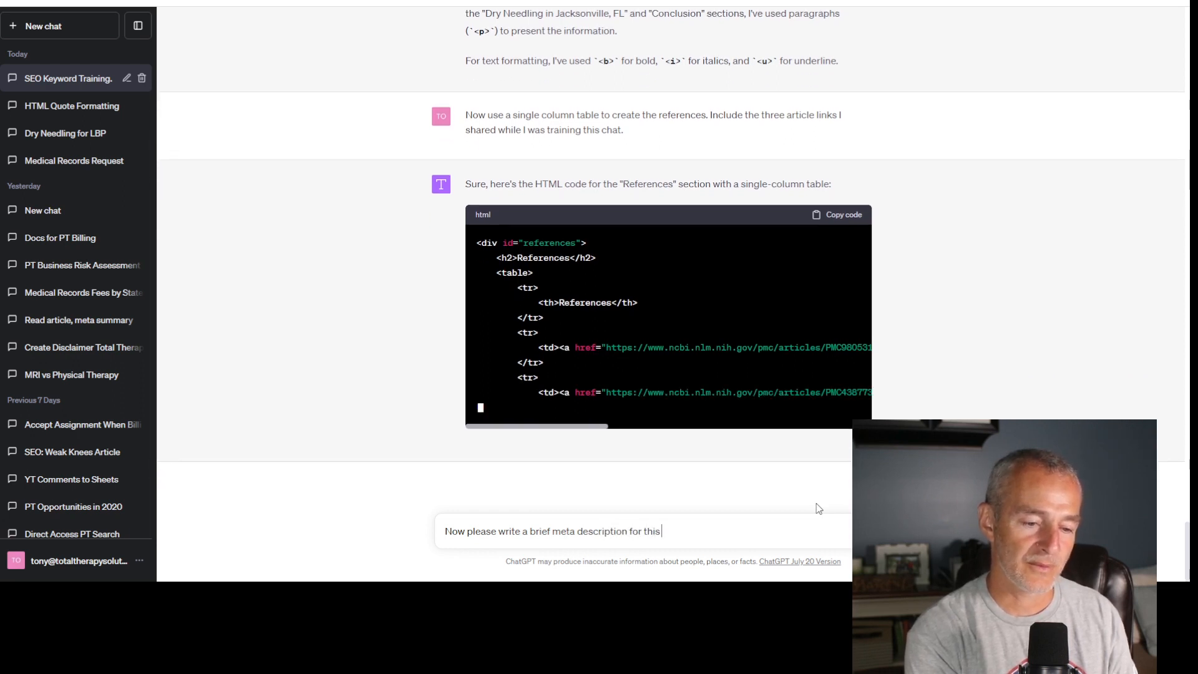
{"action": "type", "text": " article."}
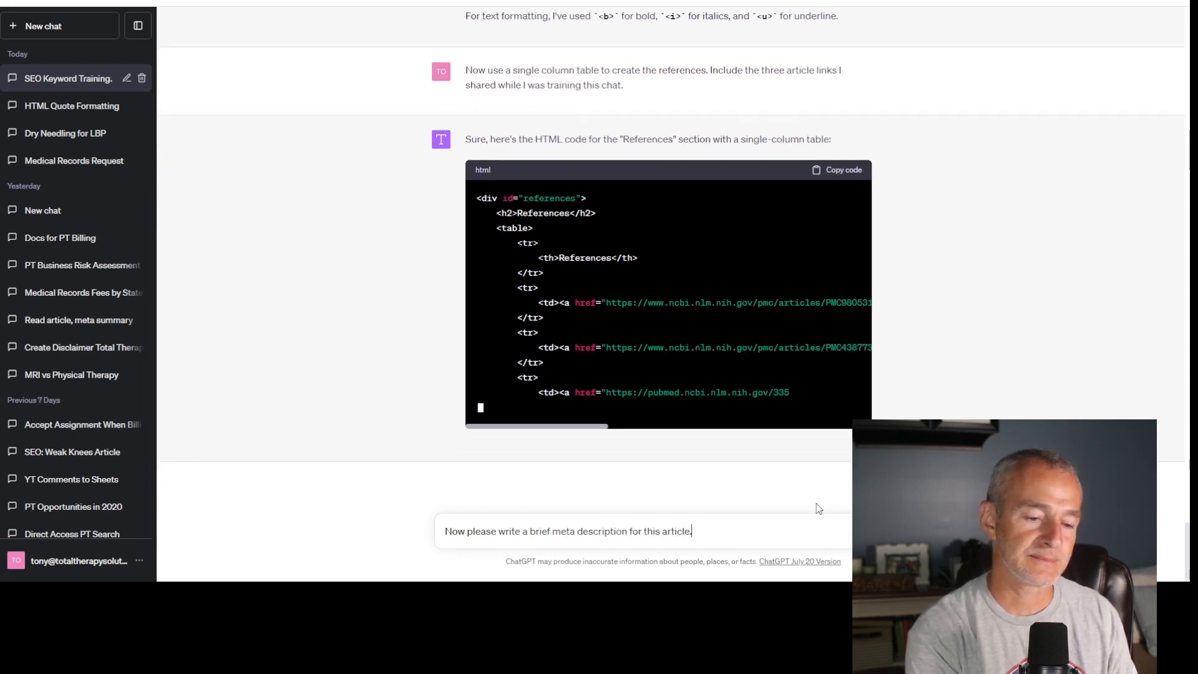
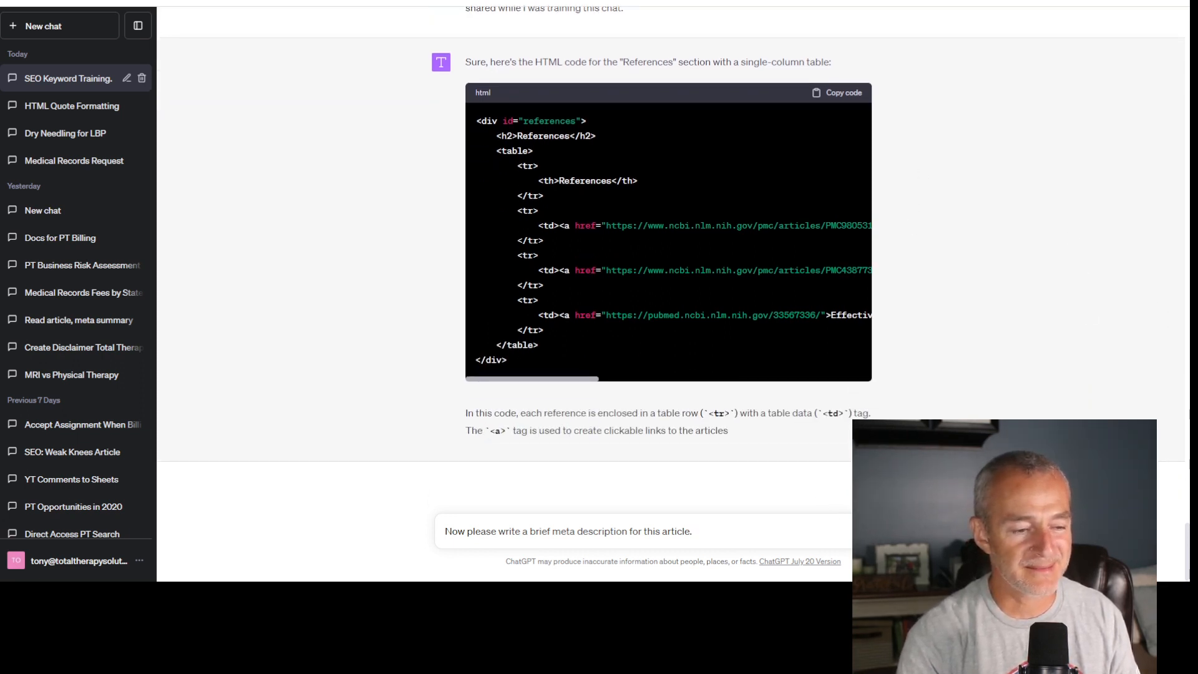
- Send the meta description request to ChatGPT and paste its references table HTML into the article code below the earlier sections
{"action": "key", "text": "Return"}
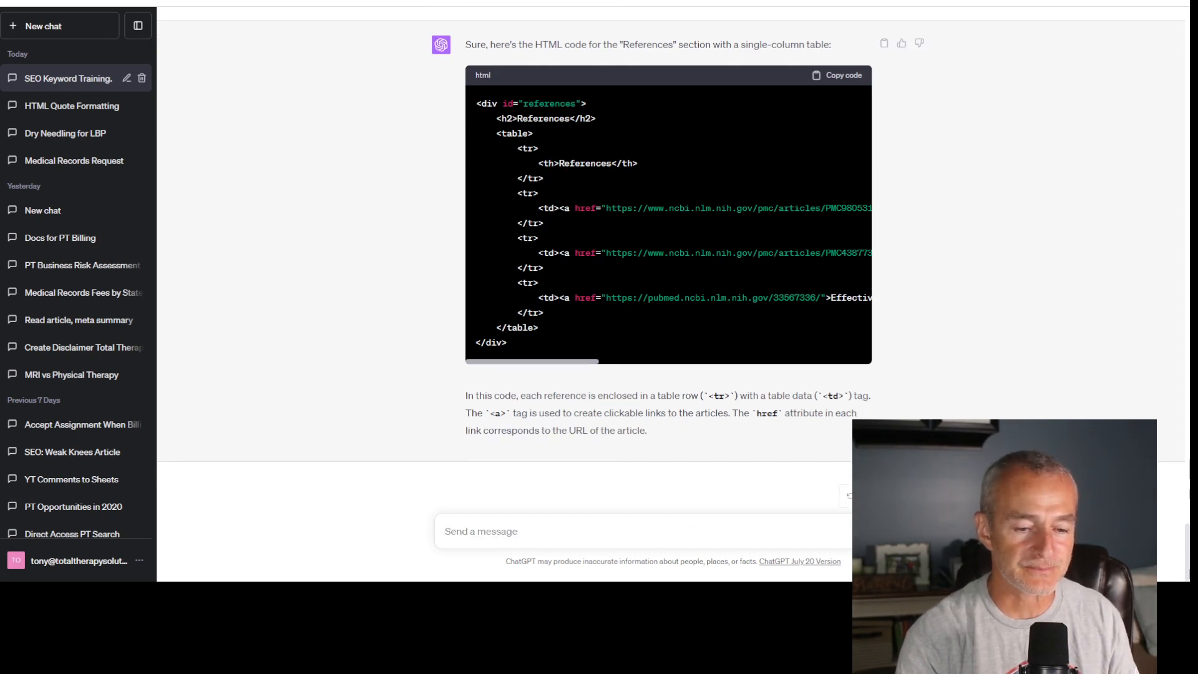
{"action": "scroll", "coordinate": [892, 168], "scroll_direction": "up", "scroll_amount": 3}
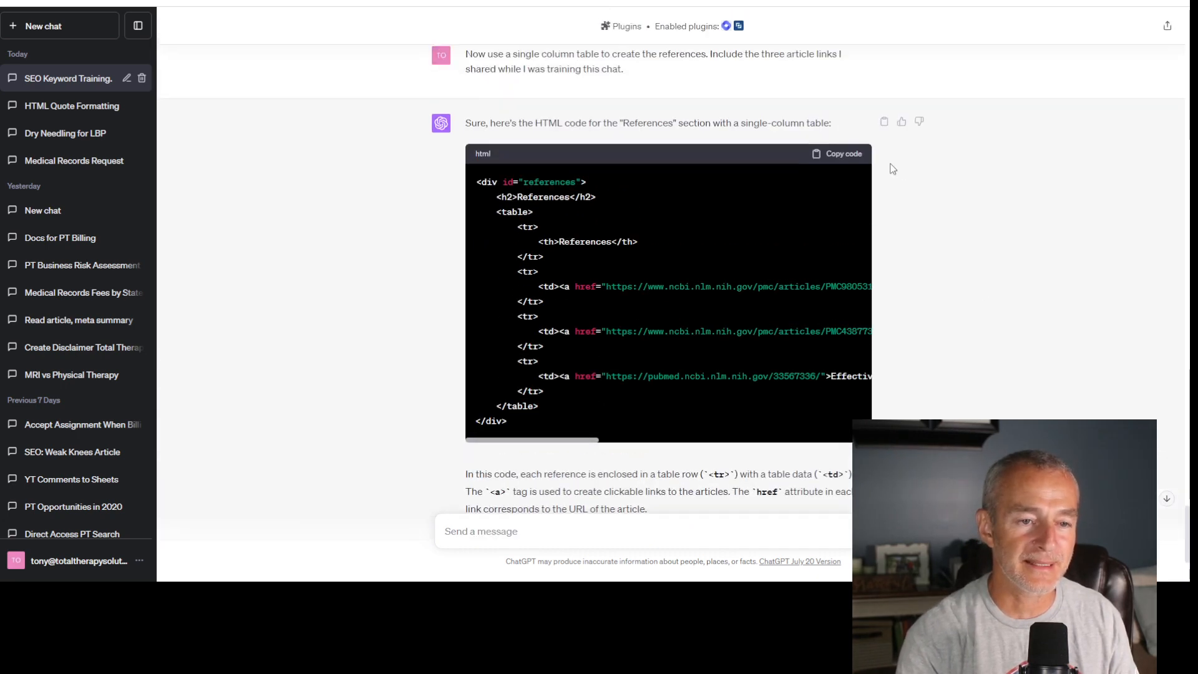
{"action": "left_click", "coordinate": [847, 158]}
{"action": "key", "text": "ctrl+Tab"}
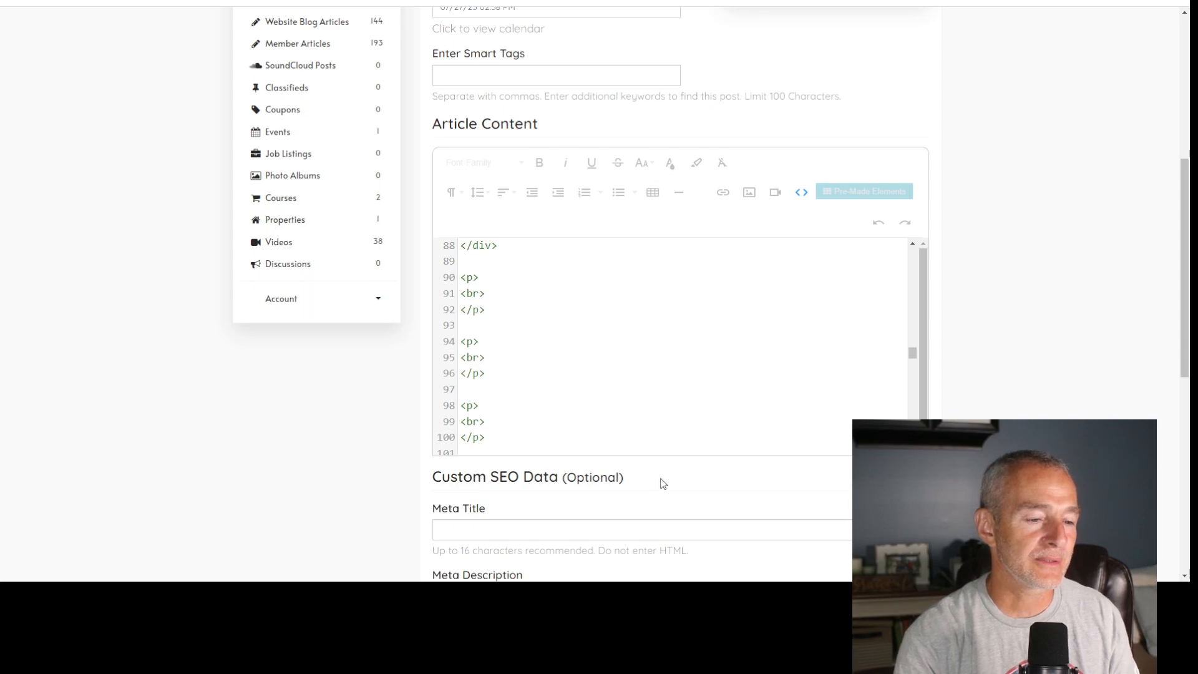
{"action": "key", "text": "ctrl+v"}
{"action": "scroll", "coordinate": [627, 424], "scroll_direction": "down", "scroll_amount": 3}
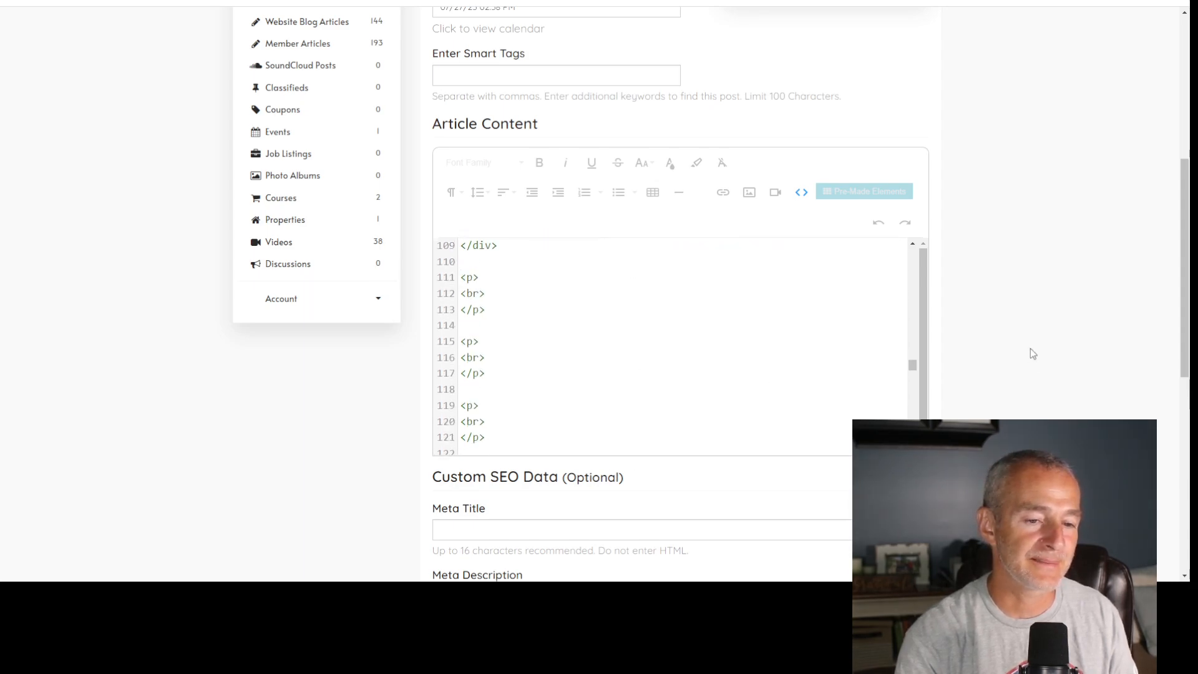
- Copy the query "dry needling for hip pain jacksonville fl" from Search Console and paste it as the article title
{"action": "scroll", "coordinate": [1031, 345], "scroll_direction": "up", "scroll_amount": 6}
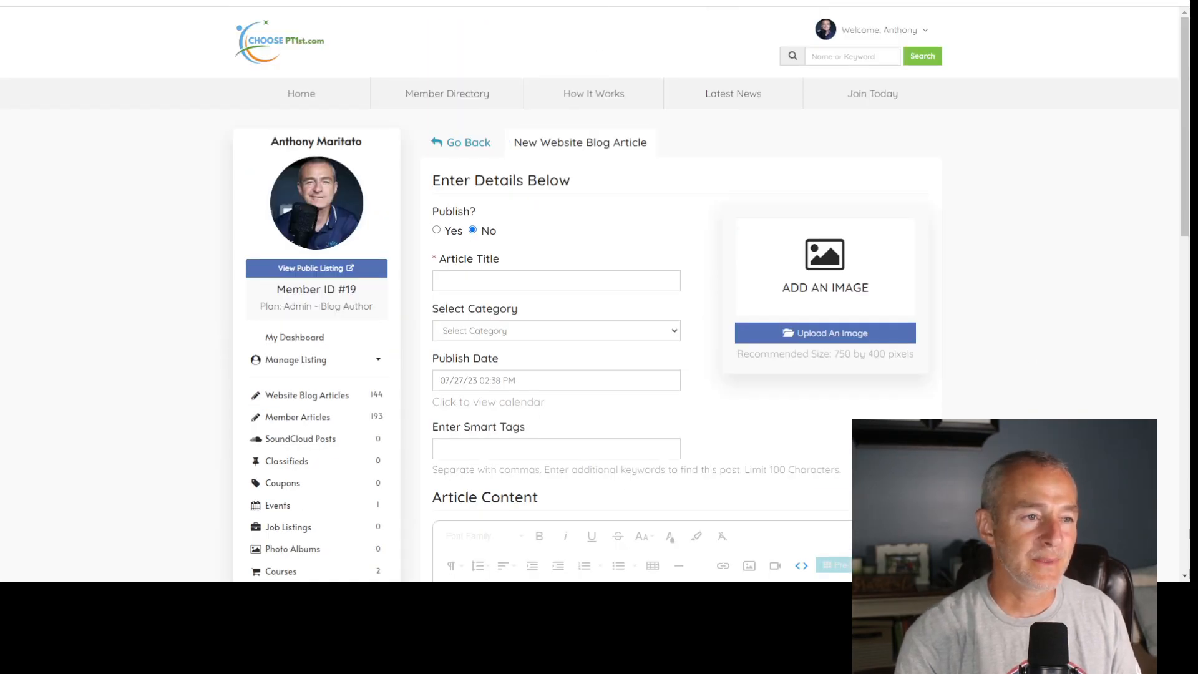
{"action": "left_click", "coordinate": [374, 1]}
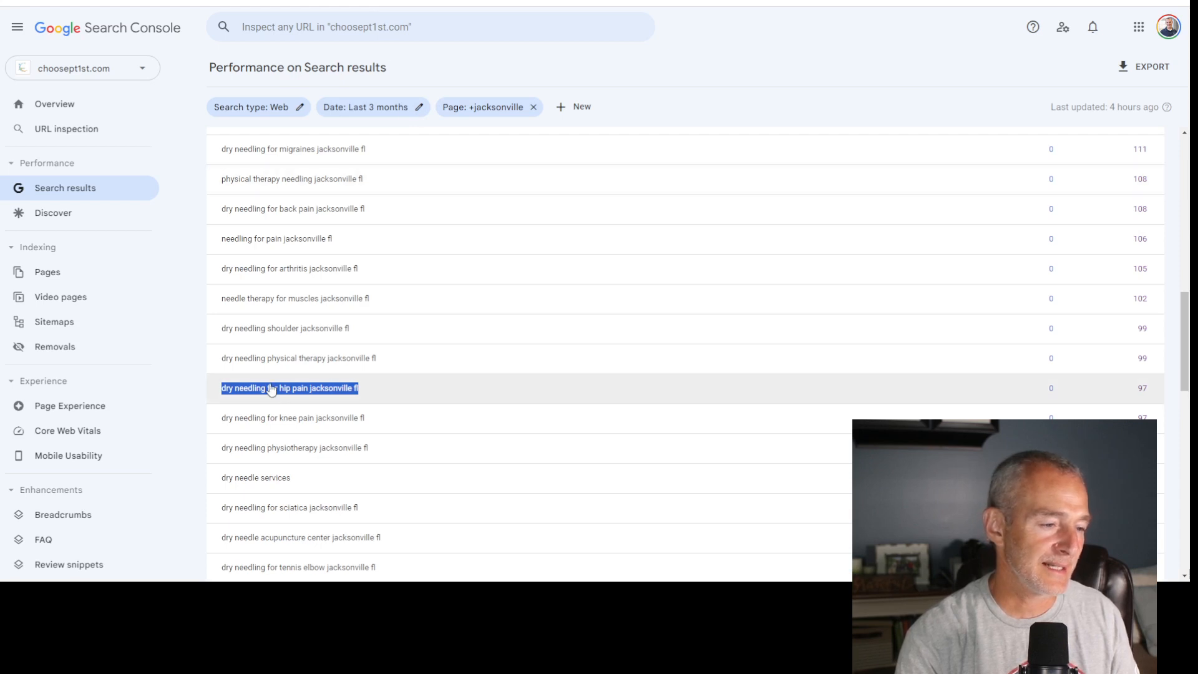
{"action": "left_click", "coordinate": [268, 1]}
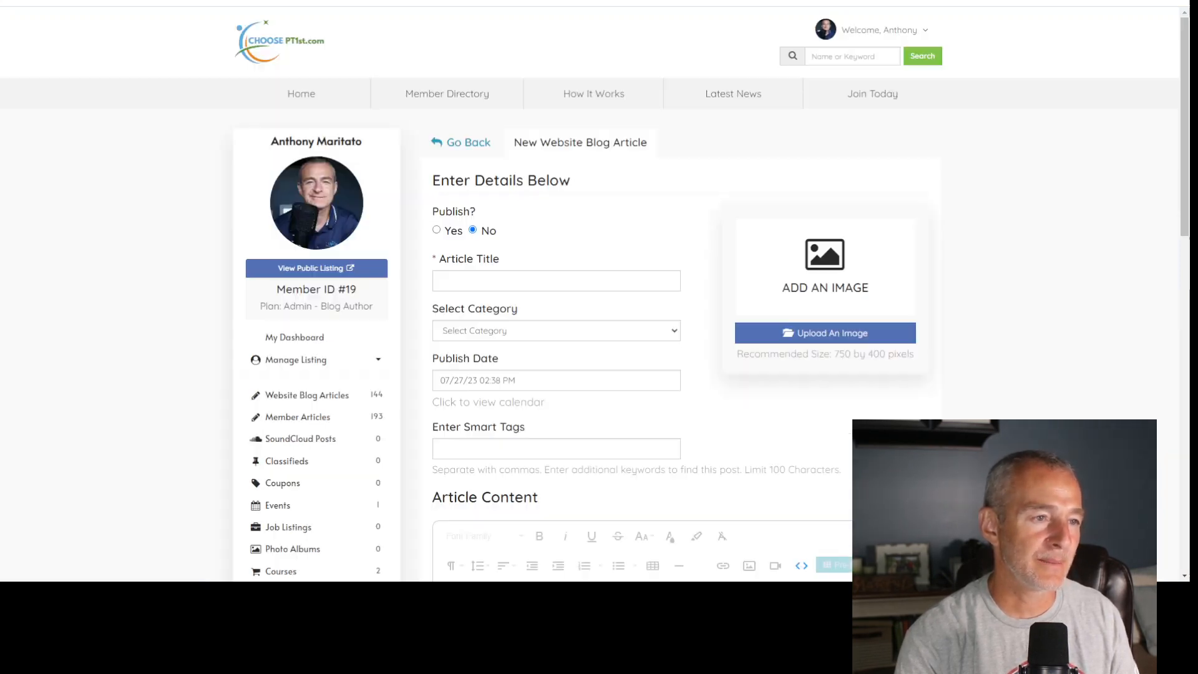
{"action": "left_click", "coordinate": [535, 281]}
{"action": "type", "text": "dry needling for hip pain jacksonville fl"}
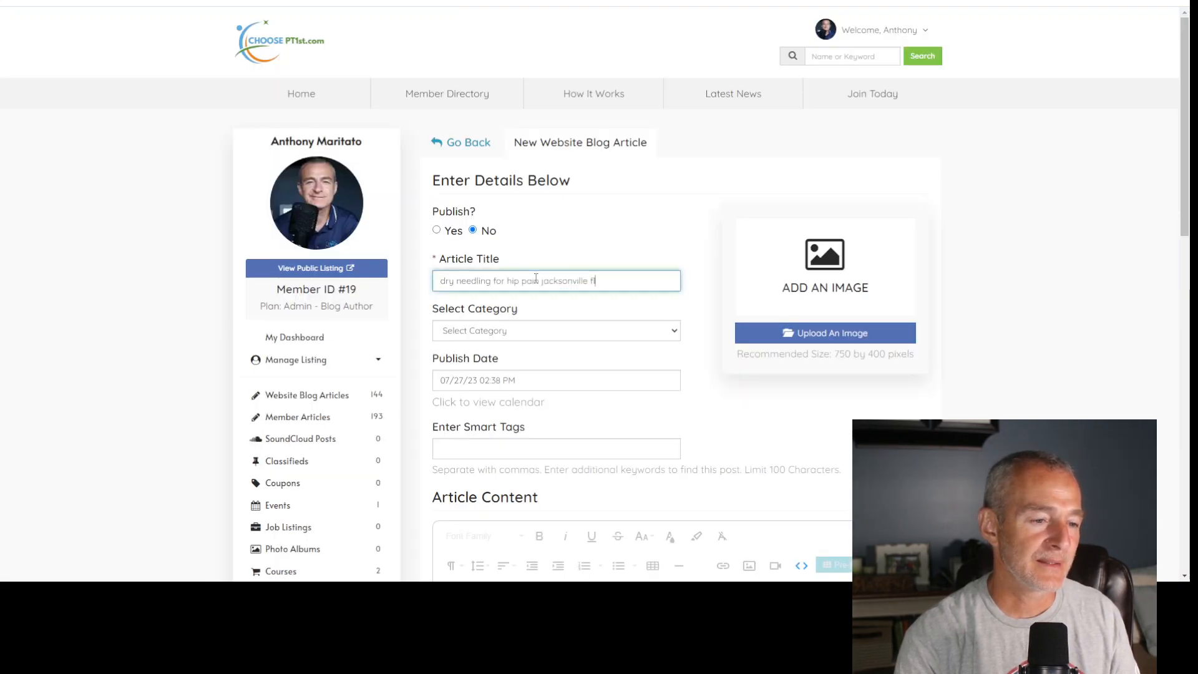
- Correct the article title's capitalization to read "Dry Needling for Hip Pain Jacksonville FL"
{"action": "left_click", "coordinate": [442, 279]}
{"action": "key", "text": "Delete"}
{"action": "type", "text": "D"}
{"action": "key", "text": "Right"}
{"action": "key", "text": "Right"}
{"action": "key", "text": "Right"}
{"action": "key", "text": "Delete"}
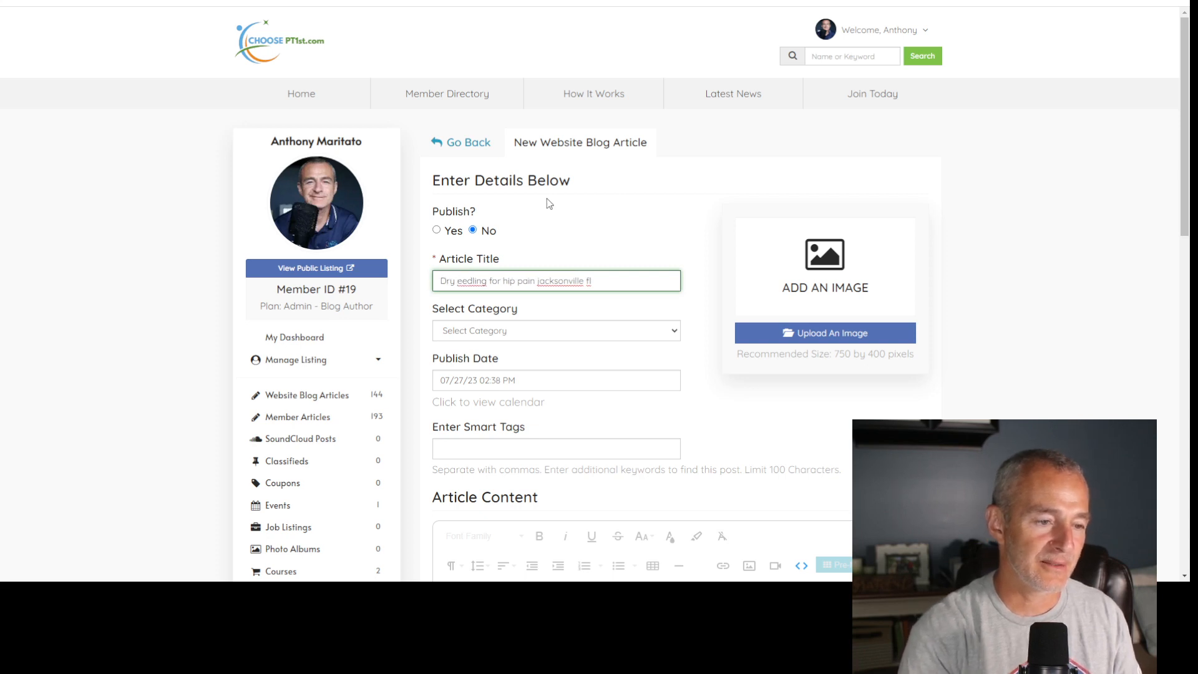
{"action": "type", "text": "N"}
{"action": "key", "text": "ctrl+Right"}
{"action": "key", "text": "Delete"}
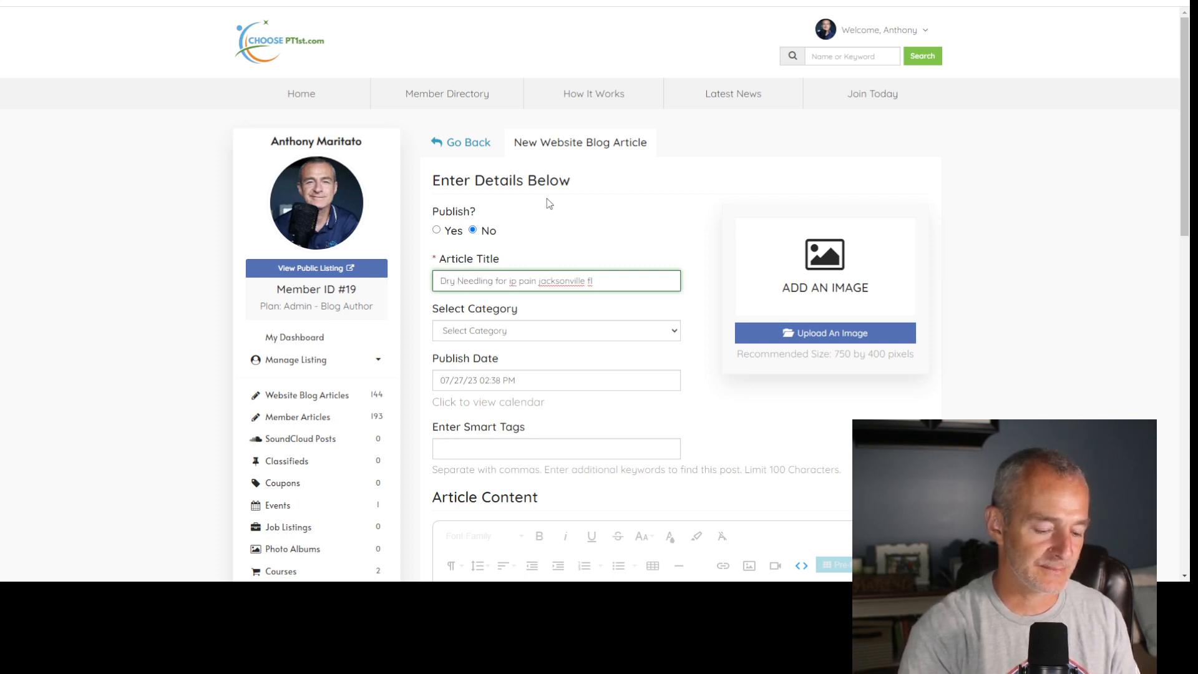
{"action": "type", "text": "H"}
{"action": "key", "text": "Delete"}
{"action": "type", "text": "P"}
{"action": "key", "text": "ctrl+Right"}
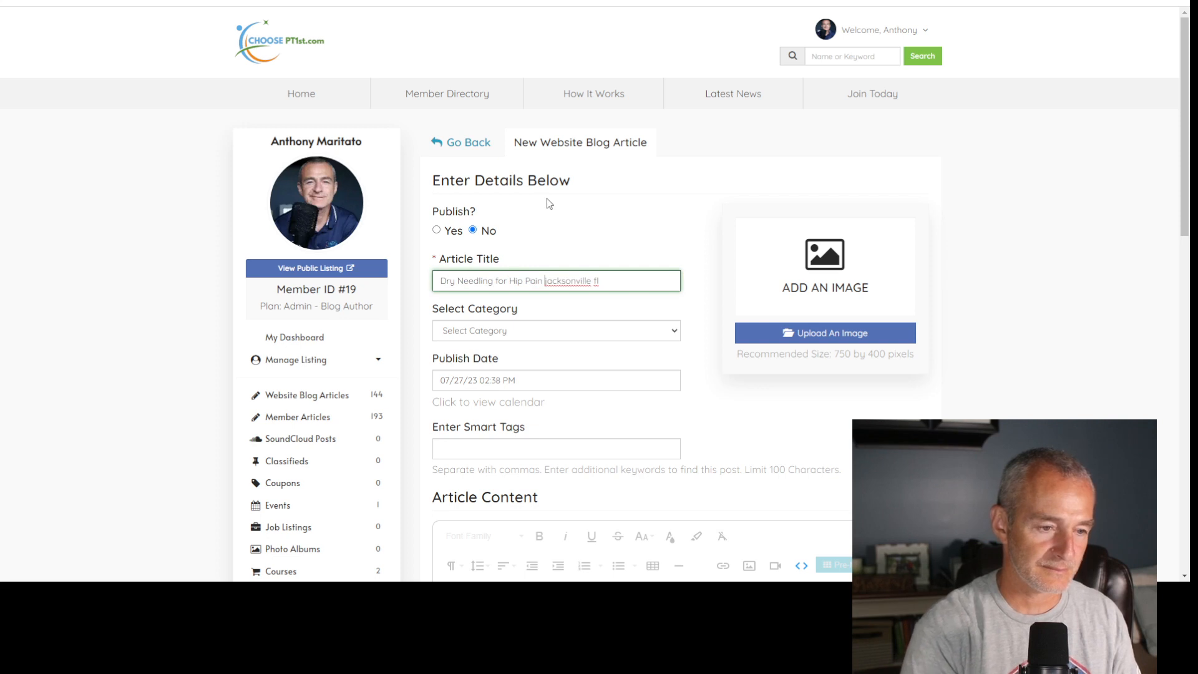
{"action": "key", "text": "Delete"}
{"action": "type", "text": "J"}
{"action": "key", "text": "ctrl+Right"}
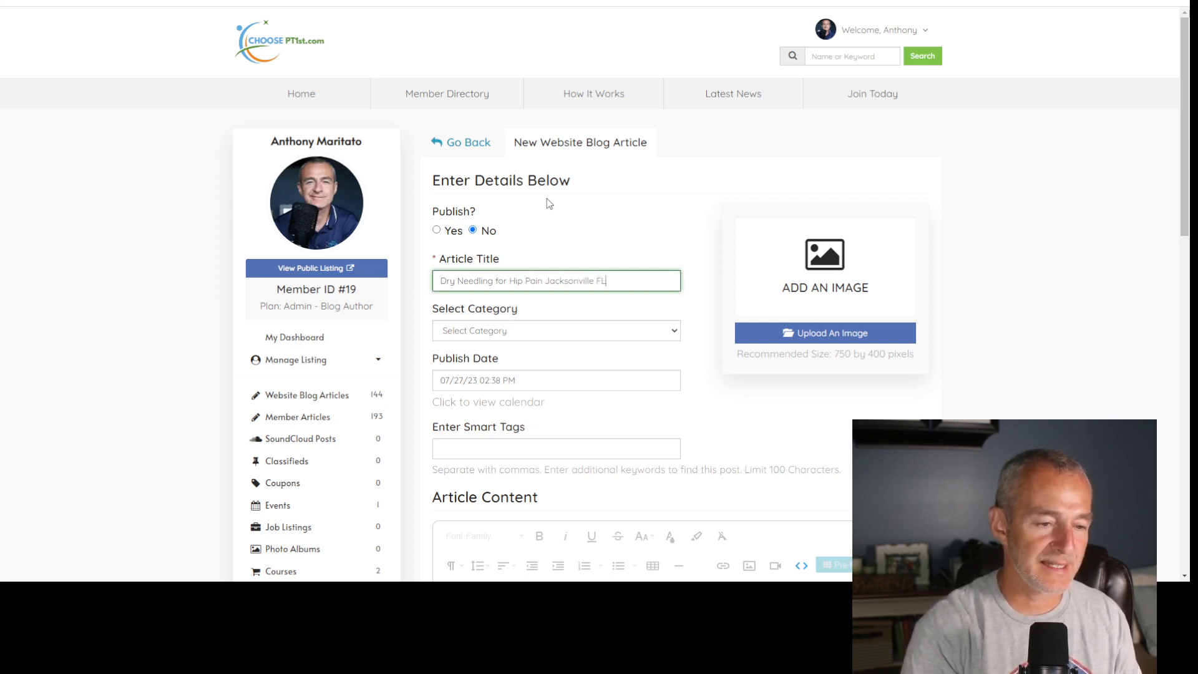
- Insert the word "in" before "Jacksonville" in the article title
{"action": "key", "text": "ctrl+Left"}
{"action": "key", "text": "ctrl+Left"}
{"action": "type", "text": "in"}
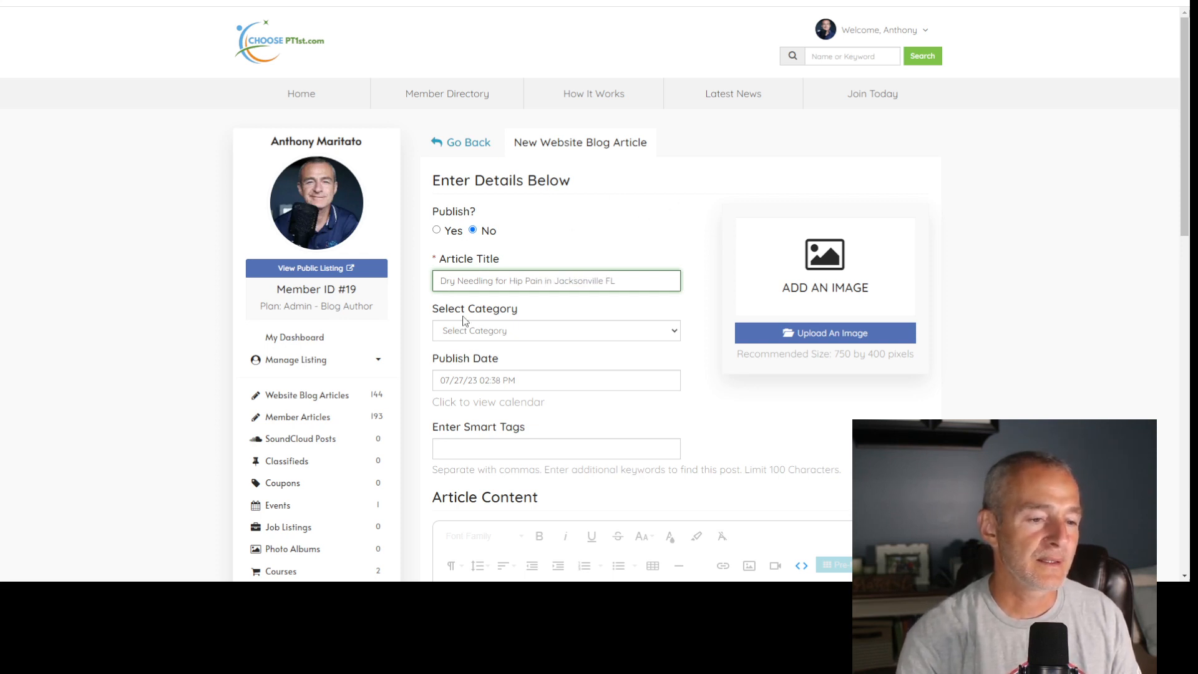
- Set the article's category to Physical Therapy and its smart tags to "dry needling, Jacksonville FL"
{"action": "left_click", "coordinate": [503, 332]}
{"action": "left_click", "coordinate": [511, 369]}
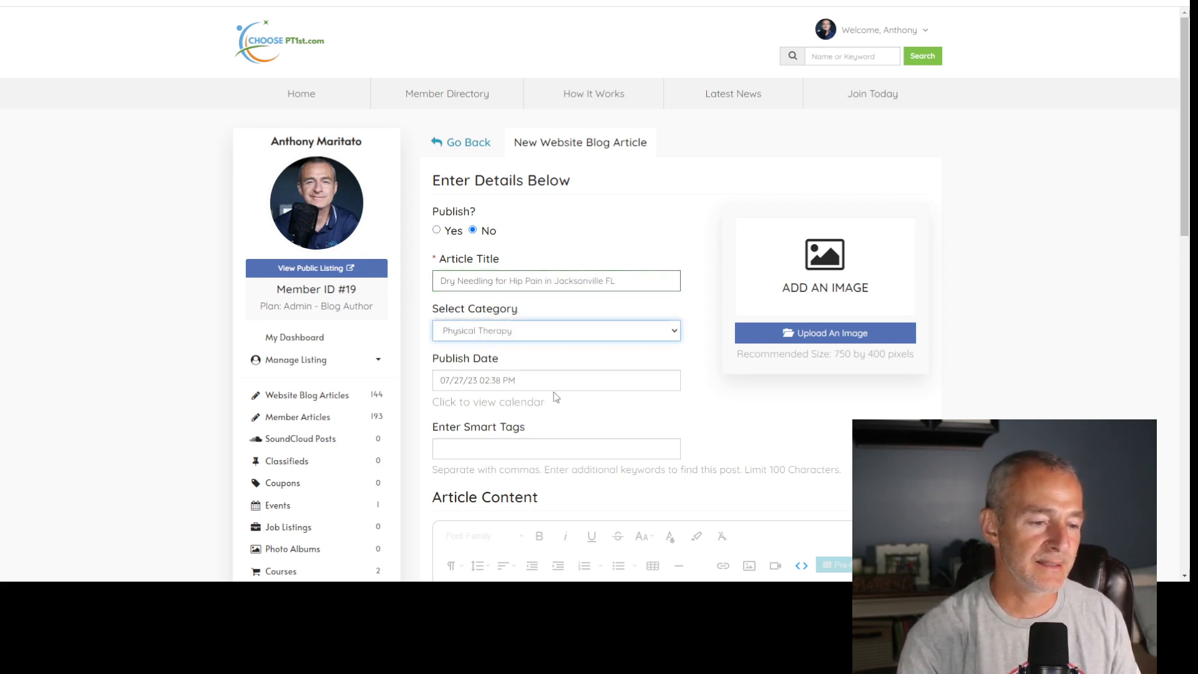
{"action": "left_click", "coordinate": [552, 448]}
{"action": "type", "text": "dry ne"}
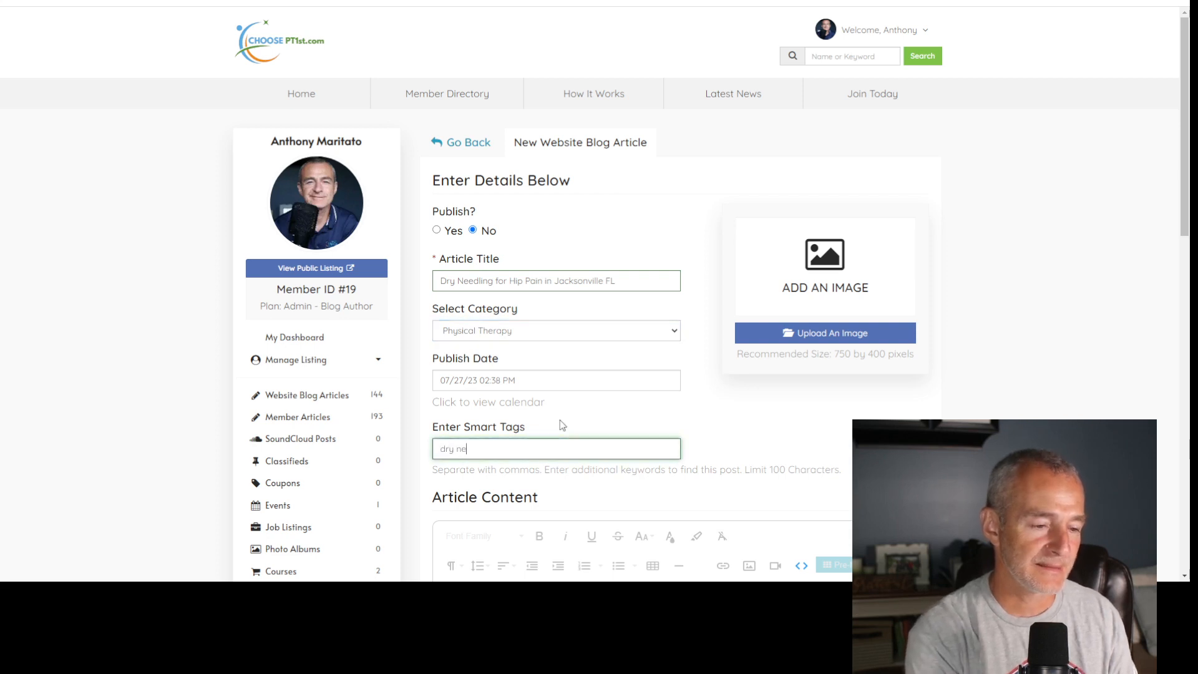
{"action": "type", "text": "edling, "}
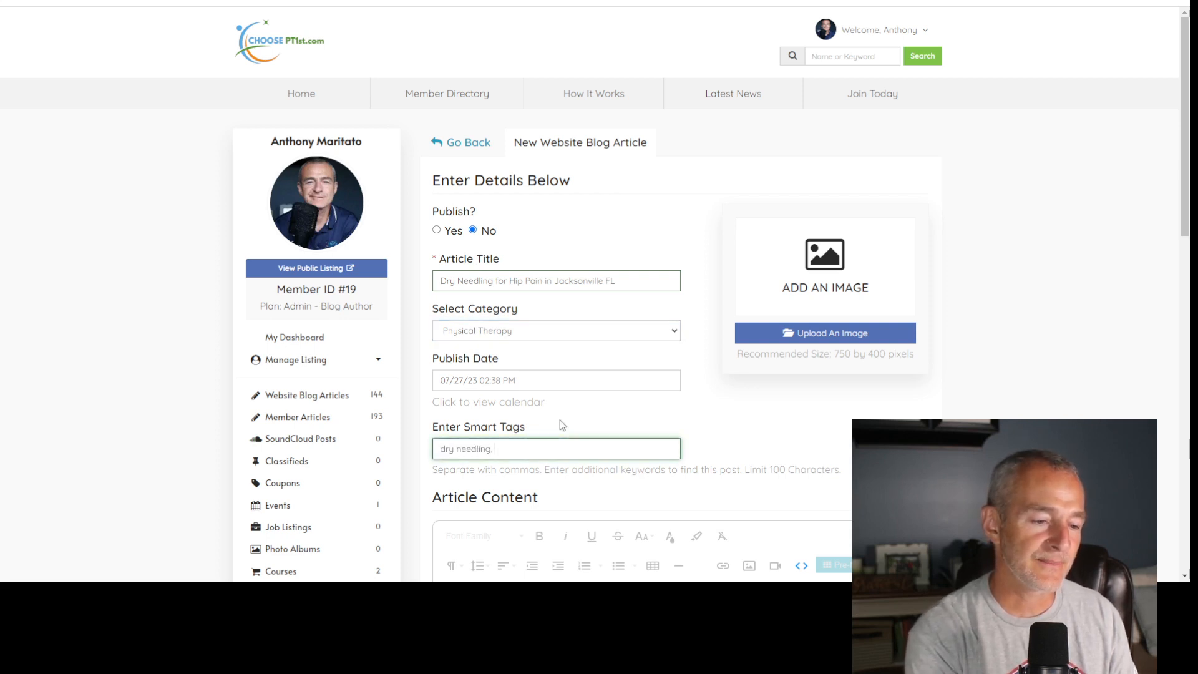
{"action": "type", "text": "j"}
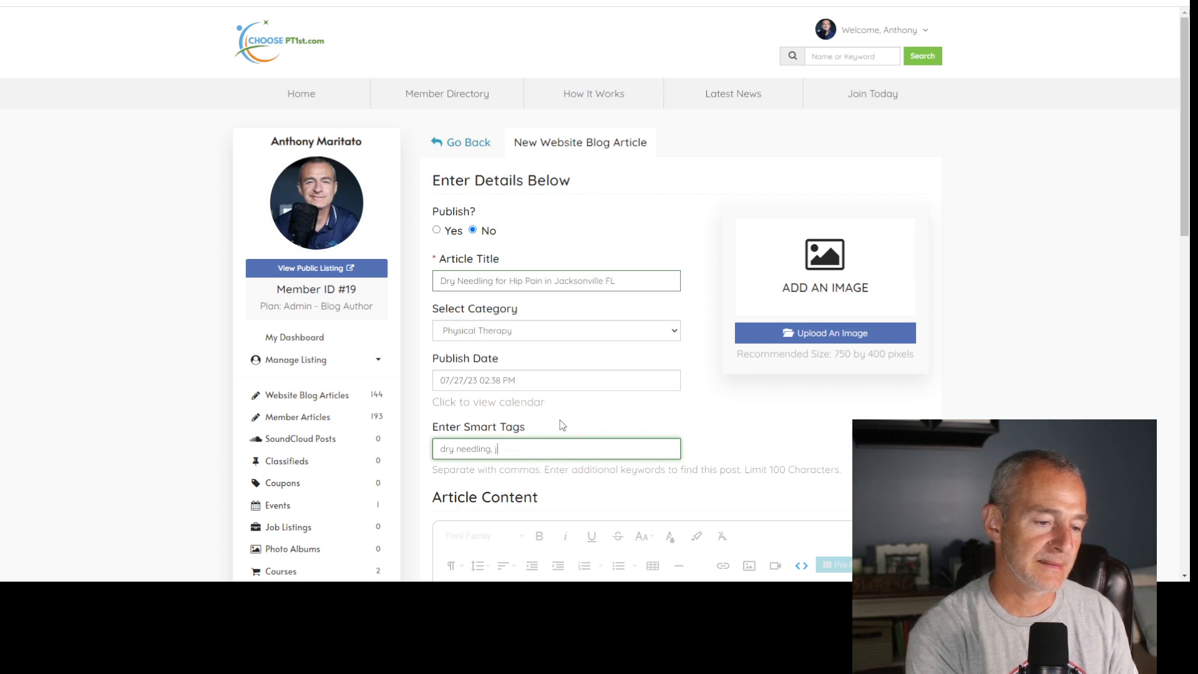
{"action": "key", "text": "BackSpace"}
{"action": "type", "text": "Jacksonvil"}
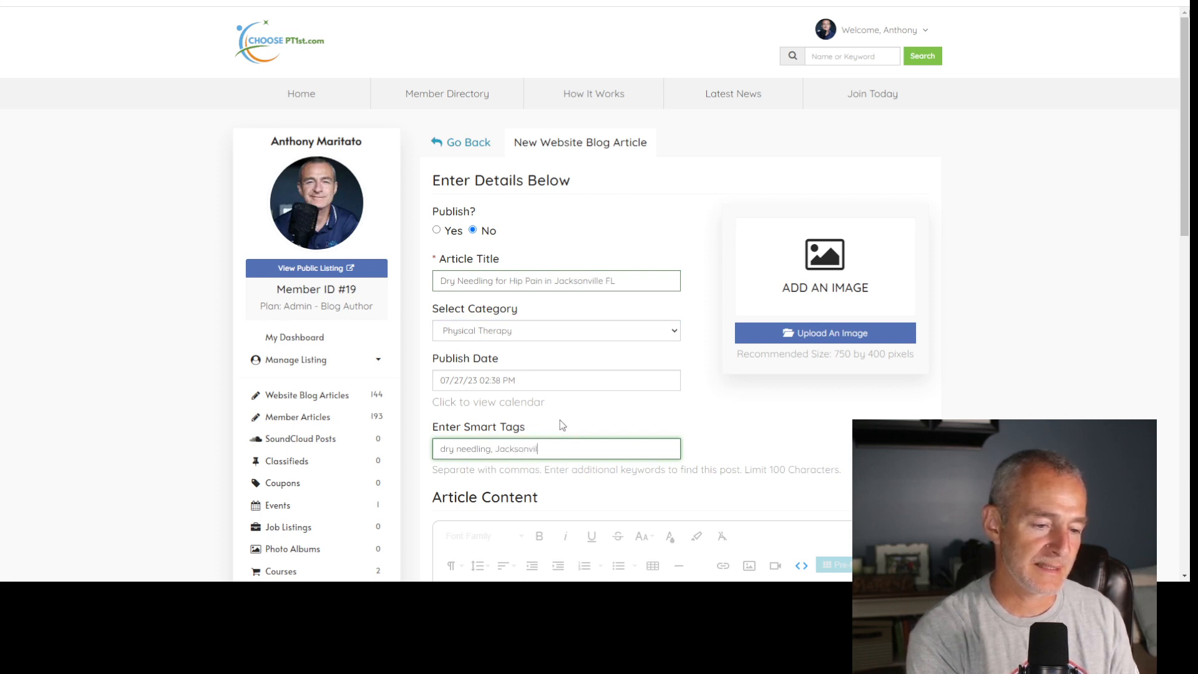
{"action": "type", "text": "le FL"}
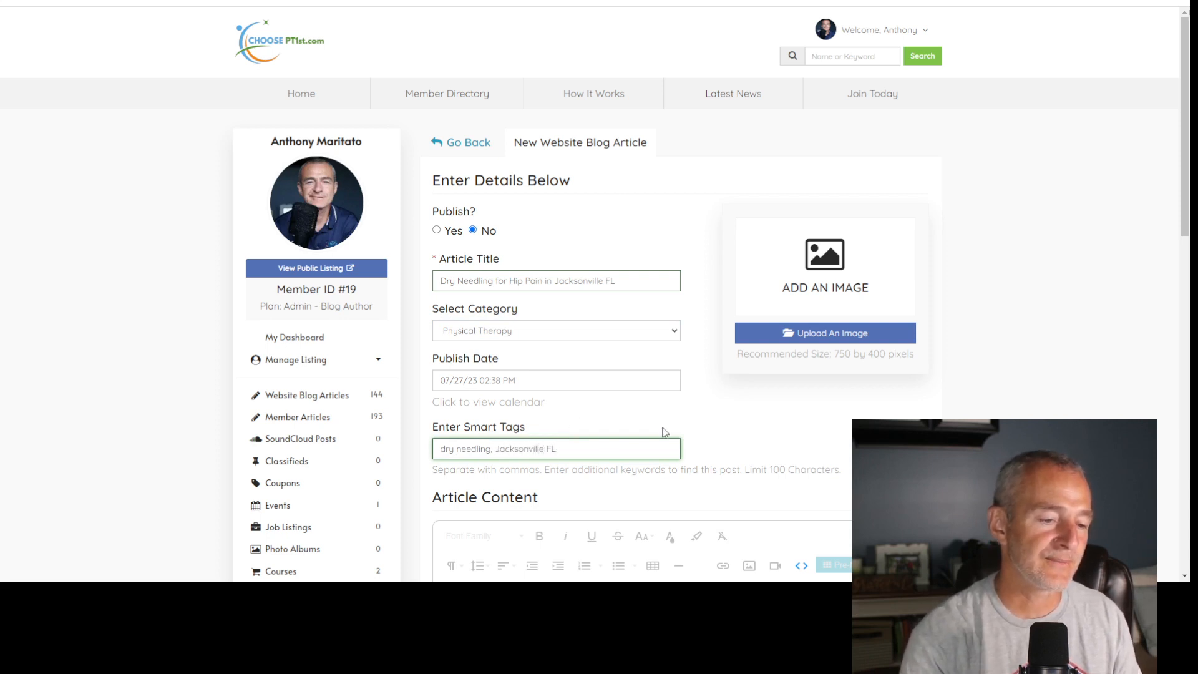
- Copy the article title into the Meta Title and put "Best" in front of it
{"action": "scroll", "coordinate": [660, 428], "scroll_direction": "down", "scroll_amount": 5}
{"action": "scroll", "coordinate": [679, 366], "scroll_direction": "down", "scroll_amount": 1}
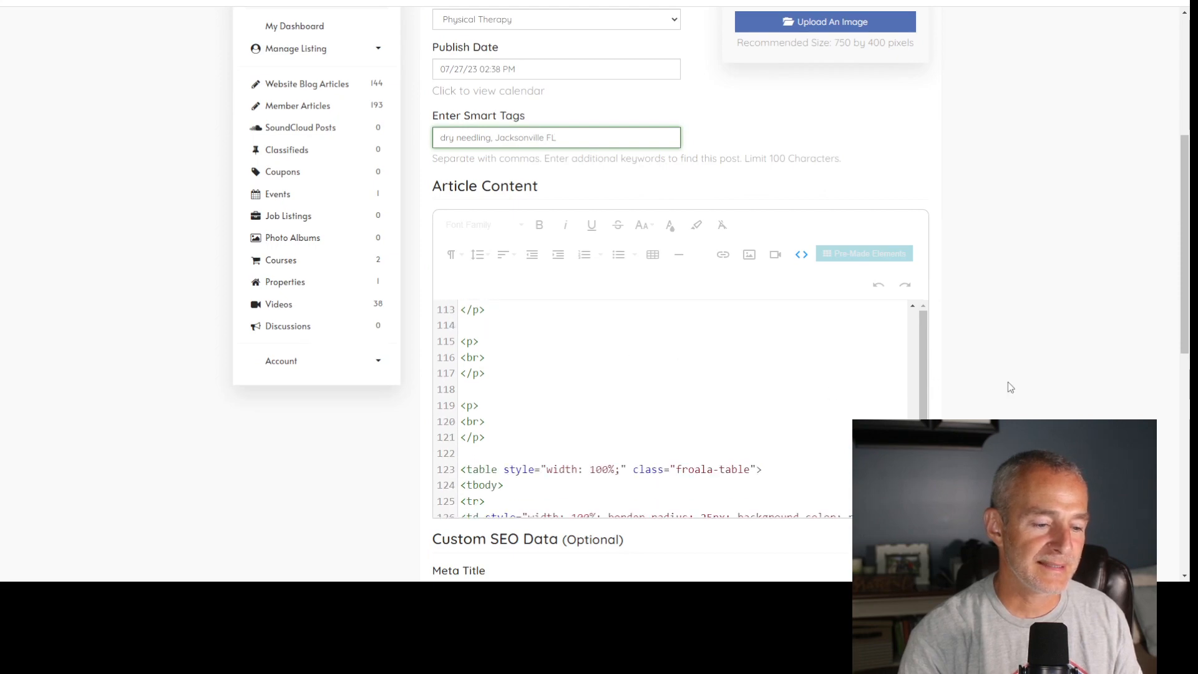
{"action": "scroll", "coordinate": [1008, 381], "scroll_direction": "down", "scroll_amount": 3}
{"action": "scroll", "coordinate": [971, 331], "scroll_direction": "up", "scroll_amount": 5}
{"action": "left_click", "coordinate": [586, 160]}
{"action": "triple_click", "coordinate": [586, 161]}
{"action": "key", "text": "ctrl+c"}
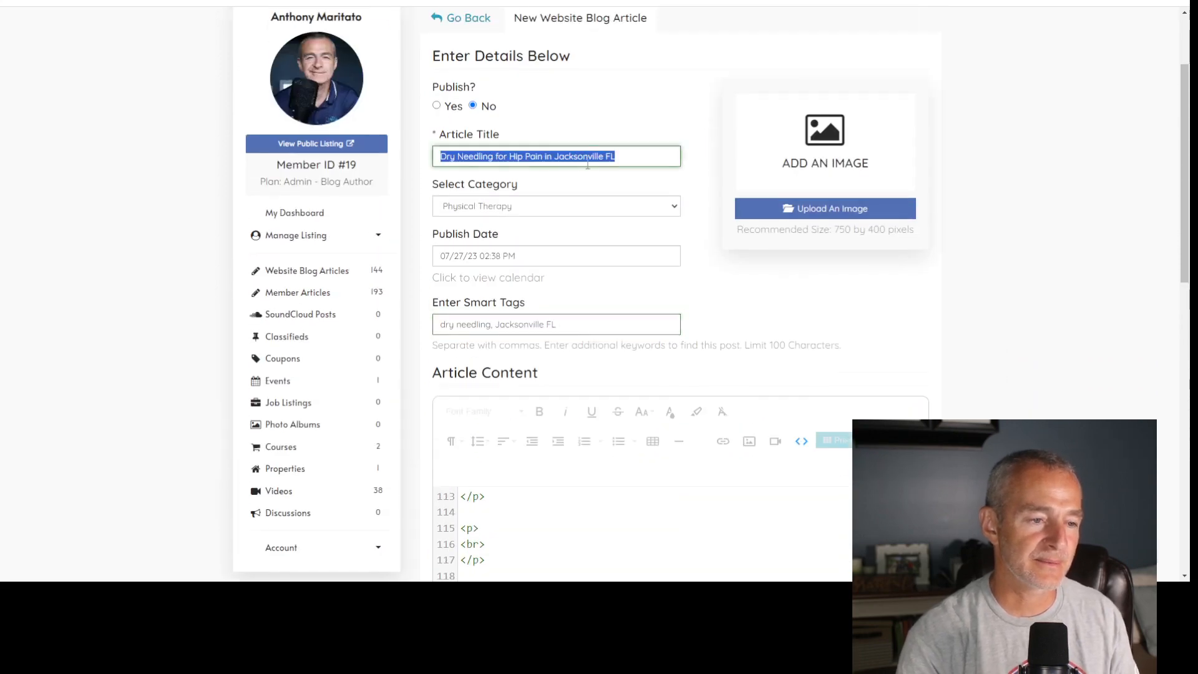
{"action": "scroll", "coordinate": [928, 166], "scroll_direction": "down", "scroll_amount": 6}
{"action": "left_click", "coordinate": [643, 405]}
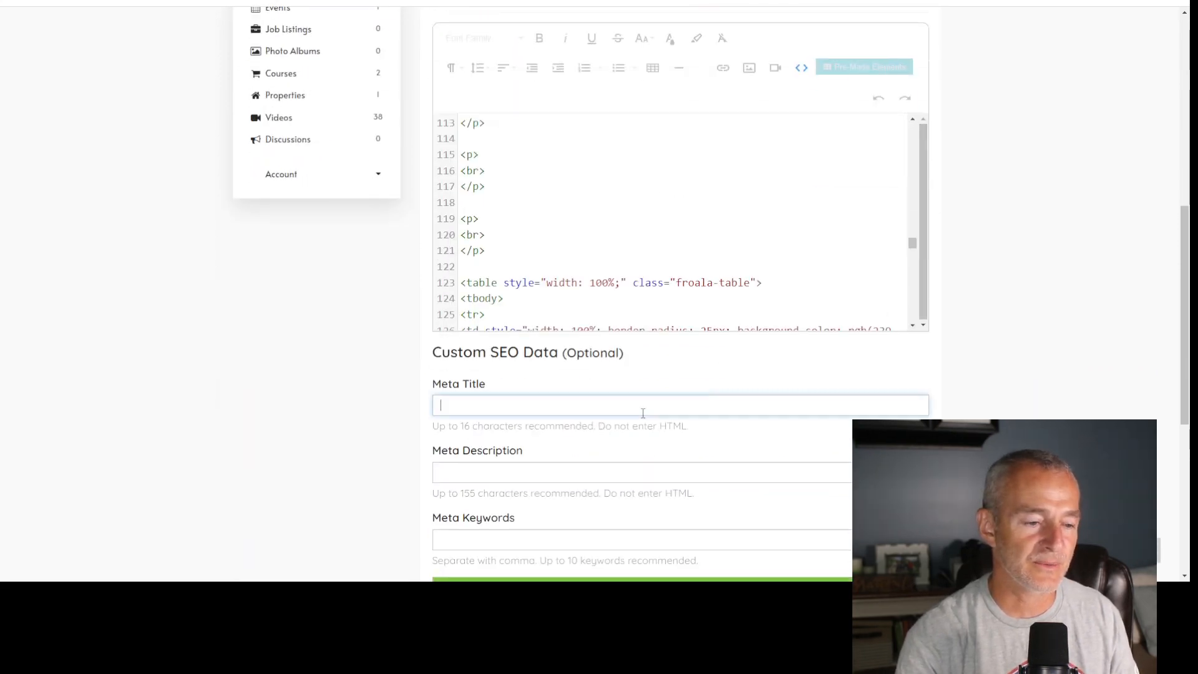
{"action": "key", "text": "ctrl+v"}
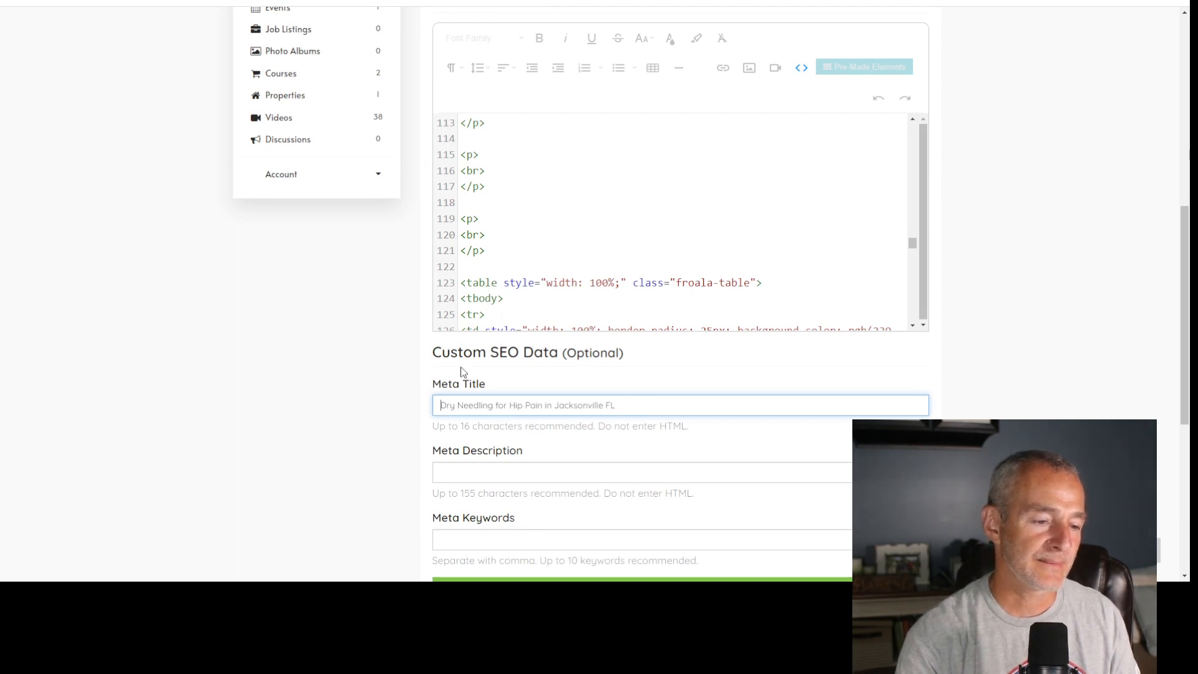
{"action": "type", "text": "Best"}
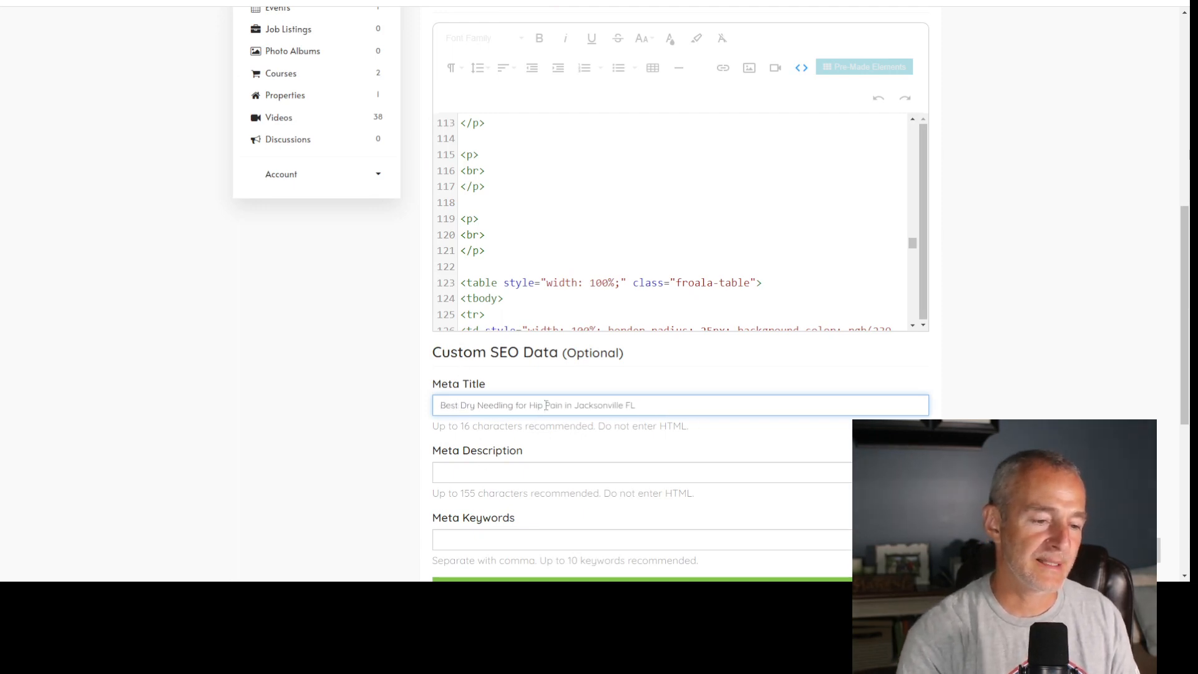
- Enter "dry needling, Jacksonville FL" as the meta keywords and save the article
{"action": "left_click", "coordinate": [546, 538]}
{"action": "type", "text": "dry needling"}
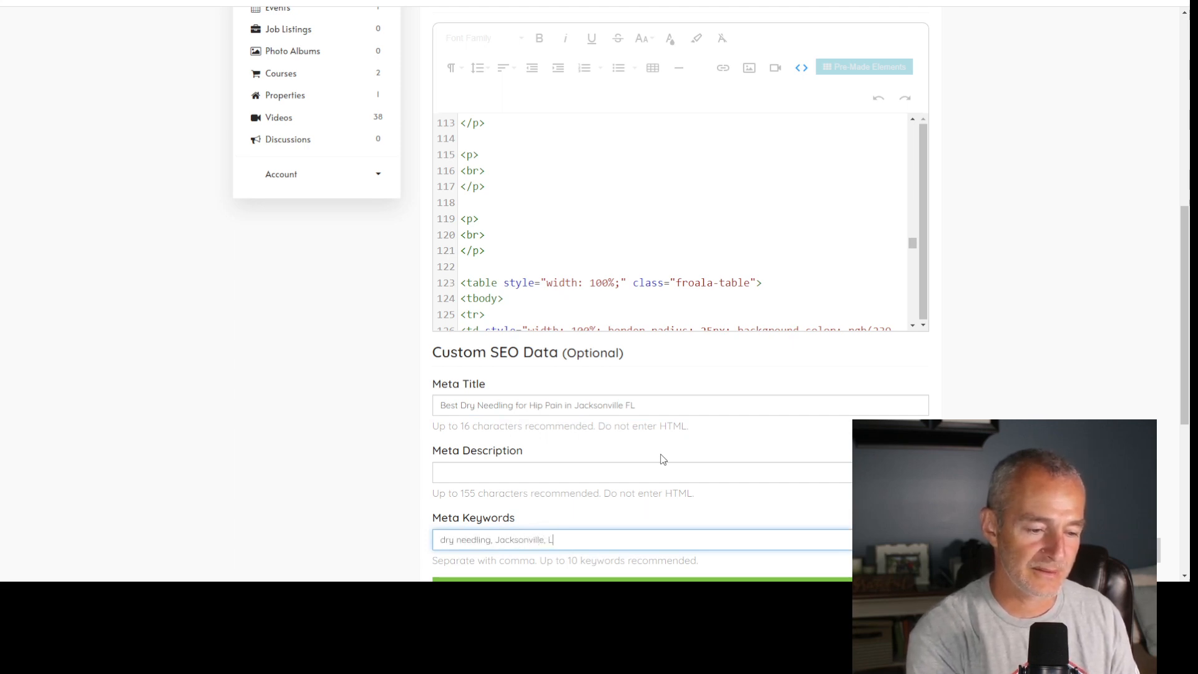
{"action": "type", "text": ", Jacksonville FL"}
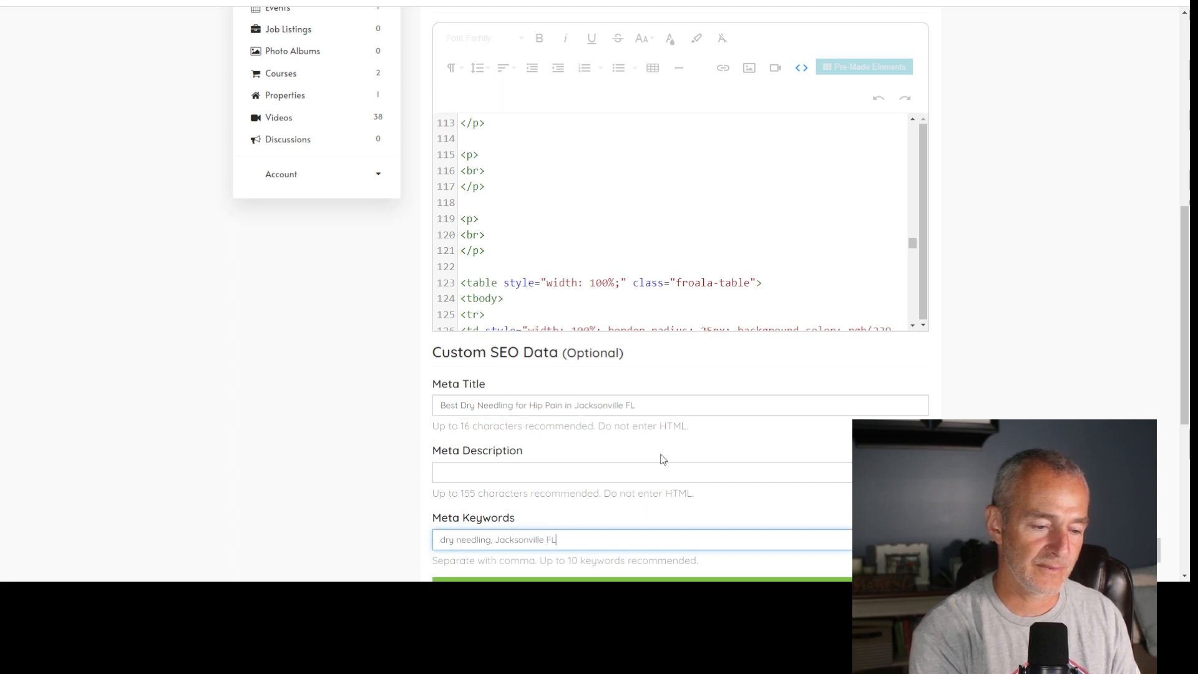
{"action": "scroll", "coordinate": [677, 460], "scroll_direction": "down", "scroll_amount": 3}
{"action": "left_click", "coordinate": [695, 404]}
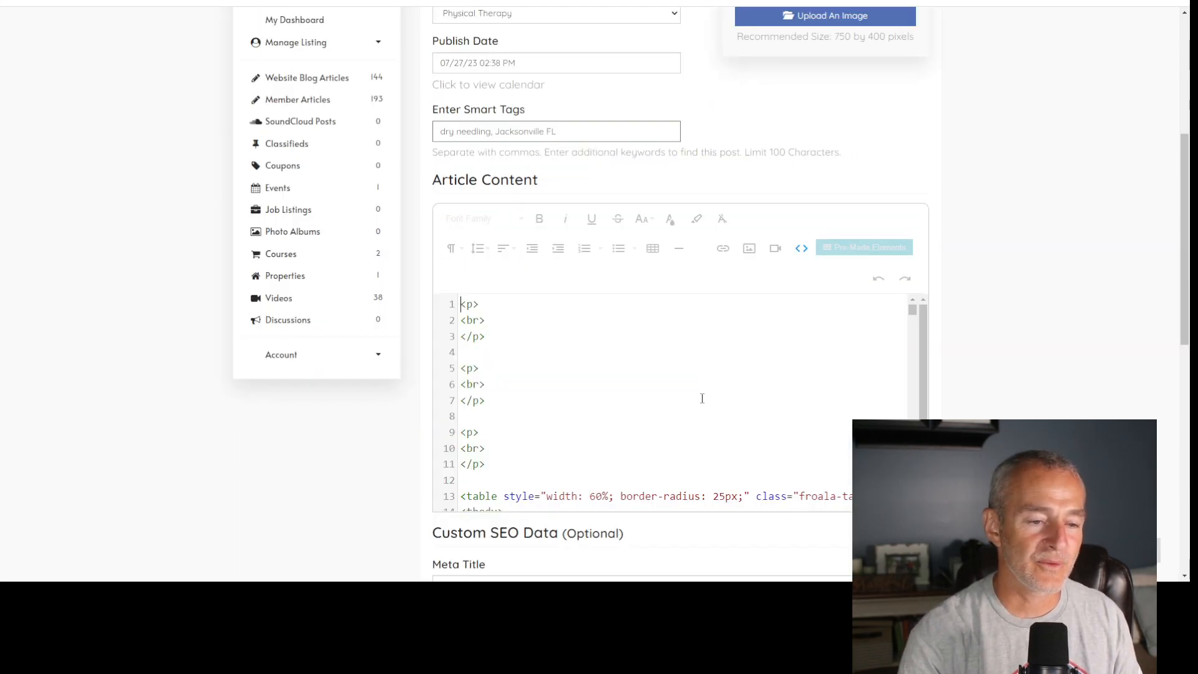
- Copy ChatGPT's meta description text without its quotation marks into the article's Meta Description and save the changes
{"action": "left_click", "coordinate": [552, 0]}
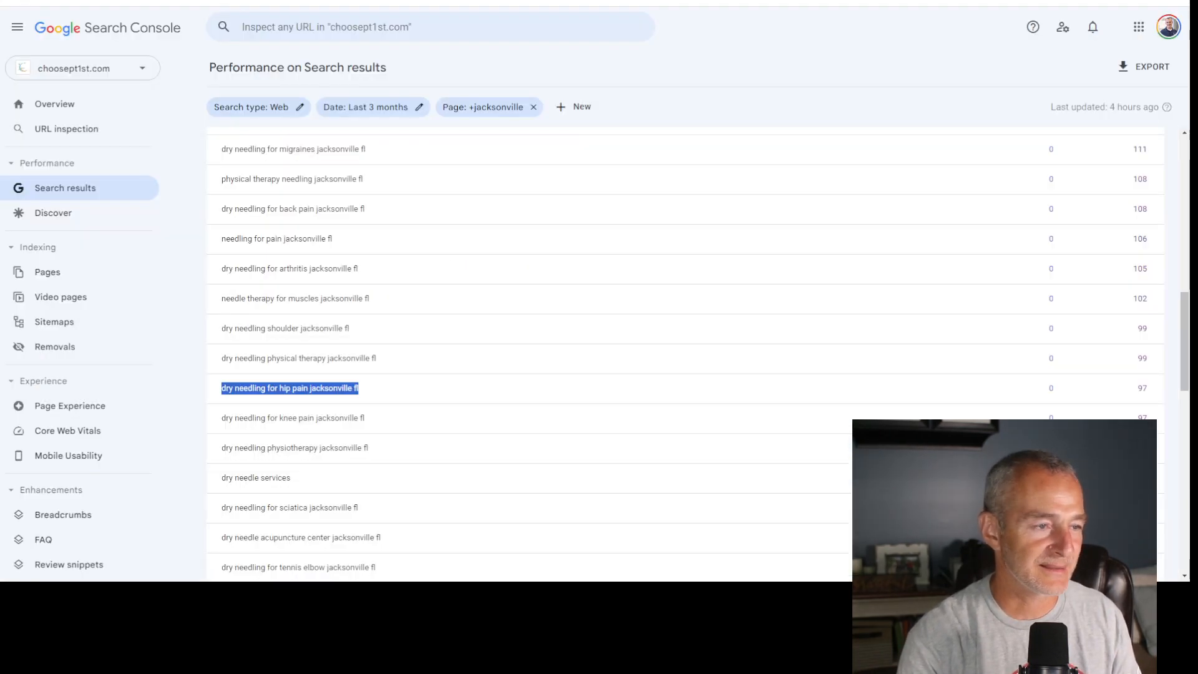
{"action": "left_click", "coordinate": [416, 0]}
{"action": "scroll", "coordinate": [599, 330], "scroll_direction": "down", "scroll_amount": 4}
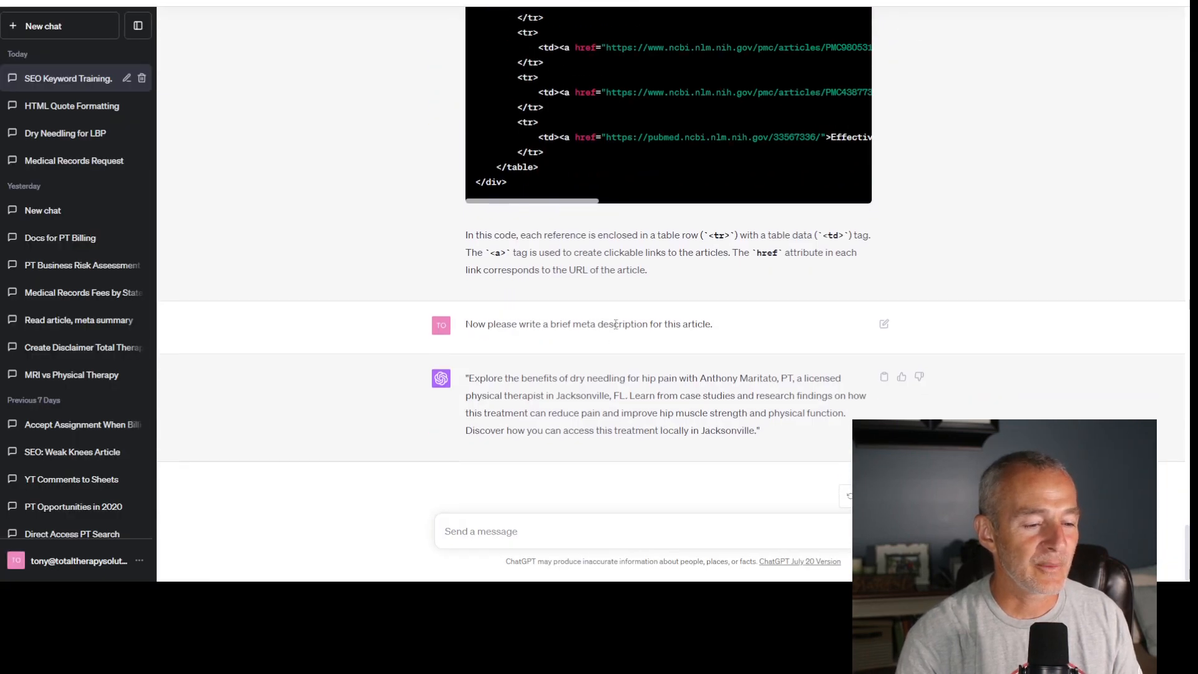
{"action": "left_click_drag", "start_coordinate": [466, 378], "coordinate": [751, 443]}
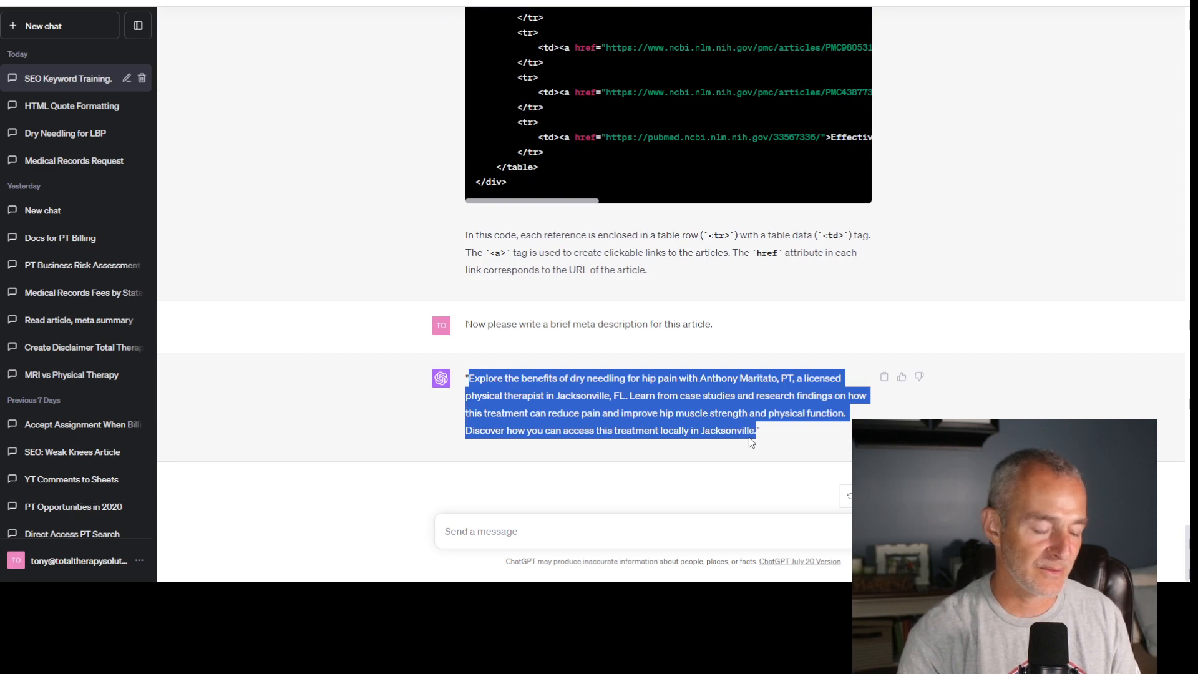
{"action": "left_click", "coordinate": [705, 0]}
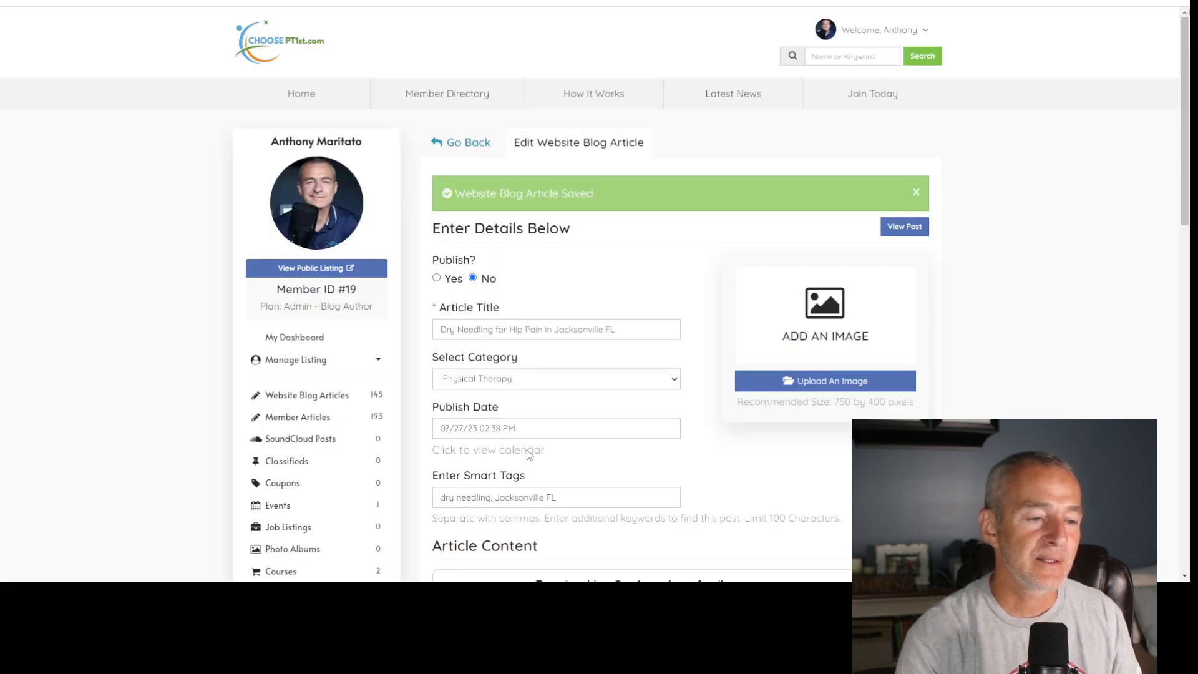
{"action": "scroll", "coordinate": [652, 407], "scroll_direction": "down", "scroll_amount": 13}
{"action": "left_click", "coordinate": [523, 234]}
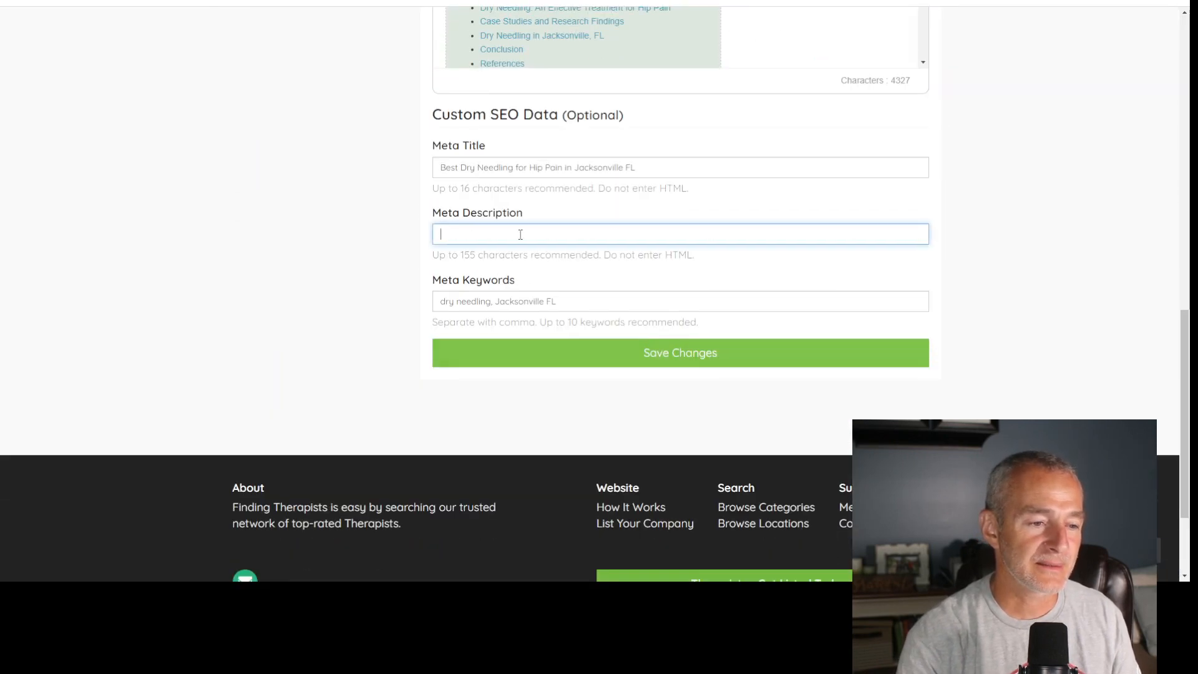
{"action": "key", "text": "ctrl+v"}
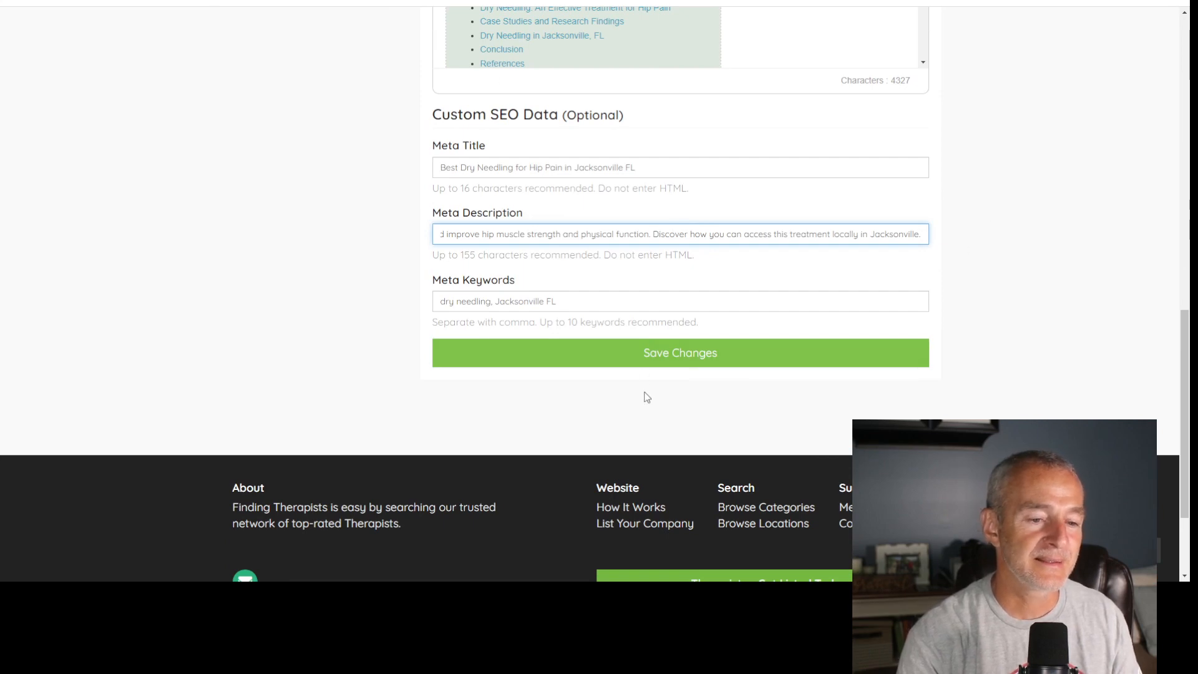
{"action": "left_click", "coordinate": [692, 356]}
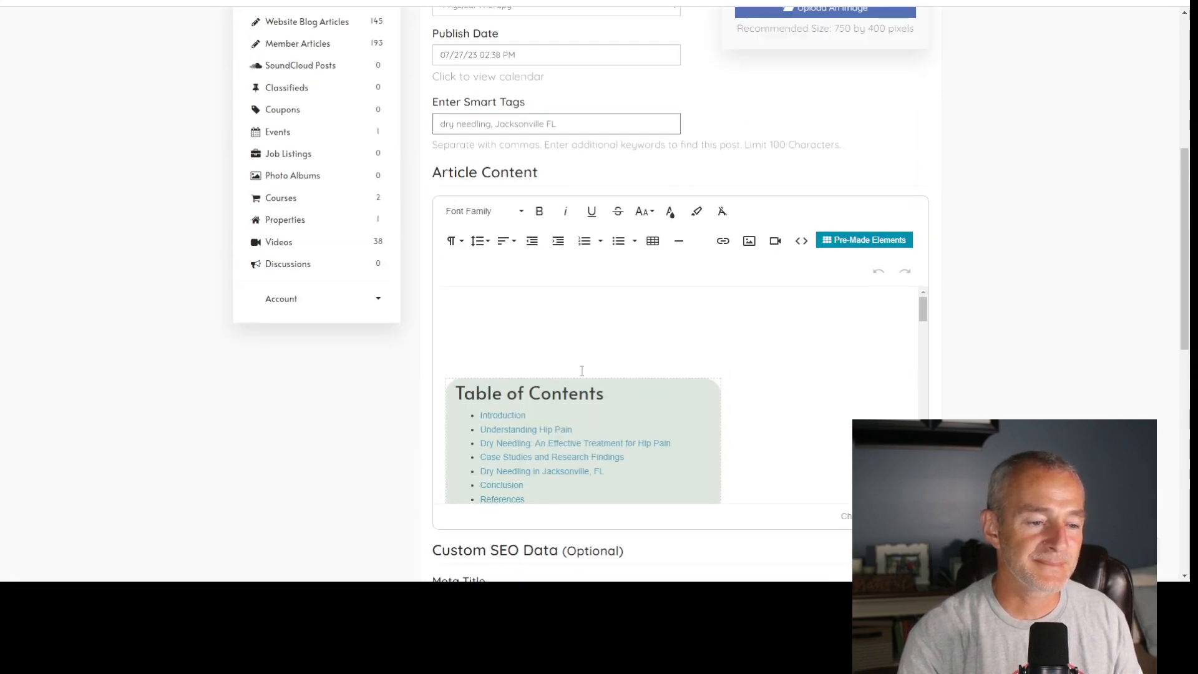
{"action": "scroll", "coordinate": [587, 315], "scroll_direction": "down", "scroll_amount": 5}
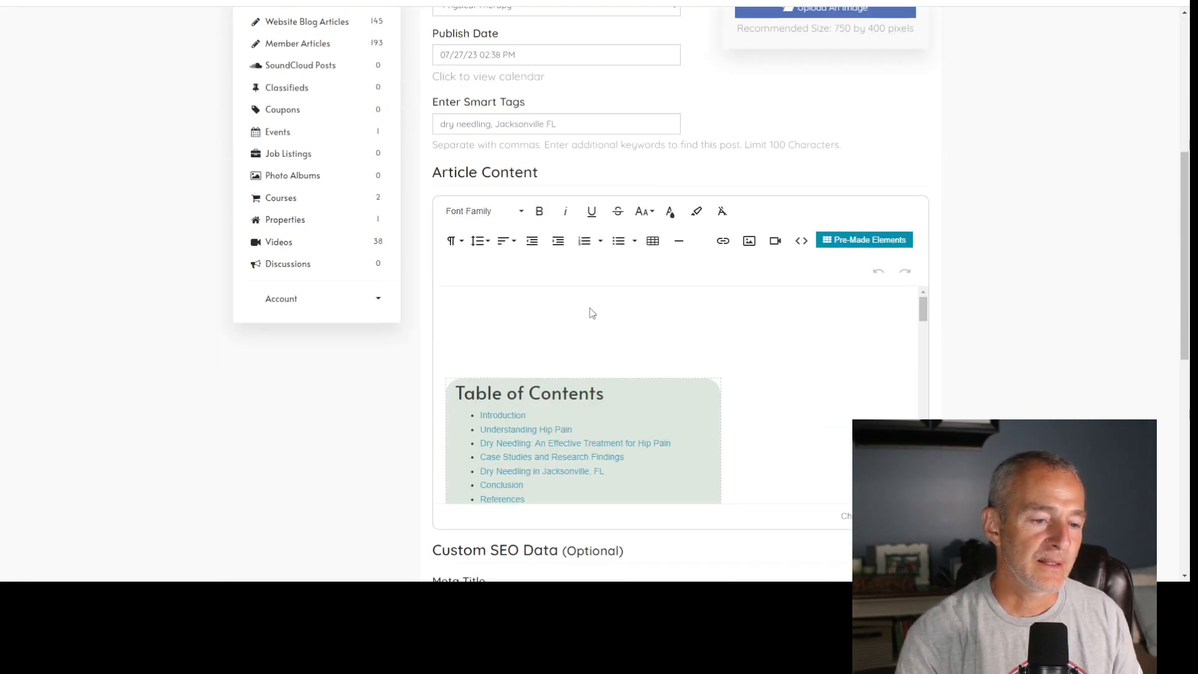
- Add blank lines below the Introduction heading and after each of the section's two paragraphs in the article content
{"action": "scroll", "coordinate": [898, 253], "scroll_direction": "down", "scroll_amount": 10}
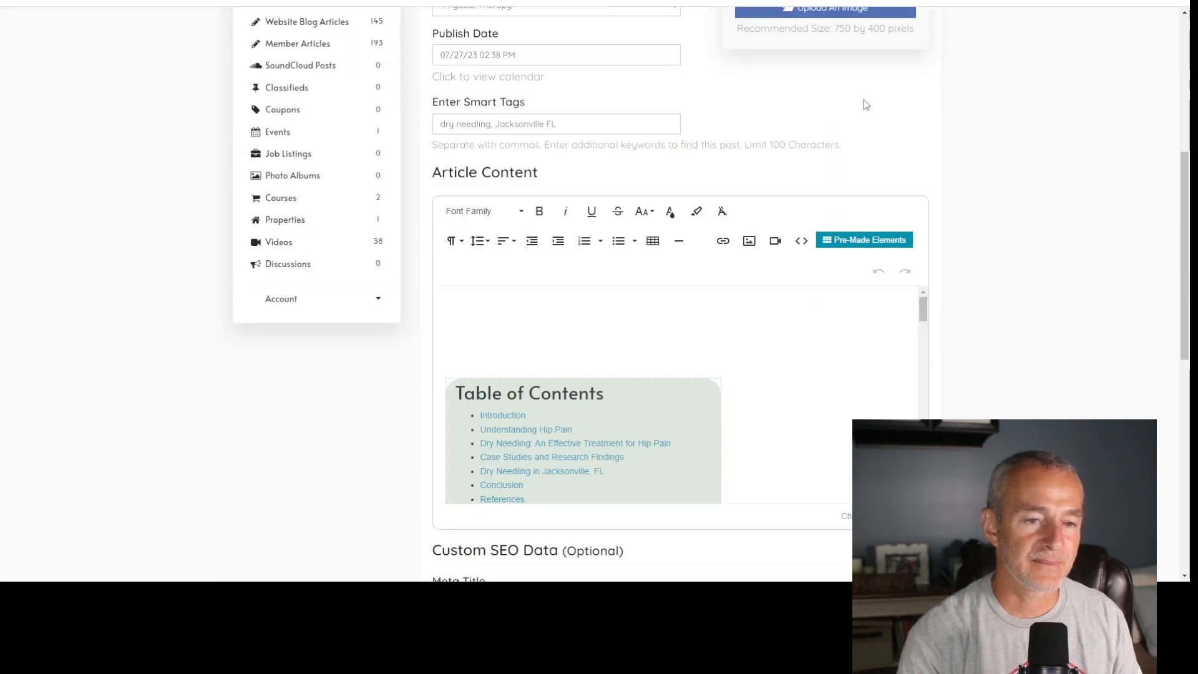
{"action": "scroll", "coordinate": [838, 182], "scroll_direction": "down", "scroll_amount": 3}
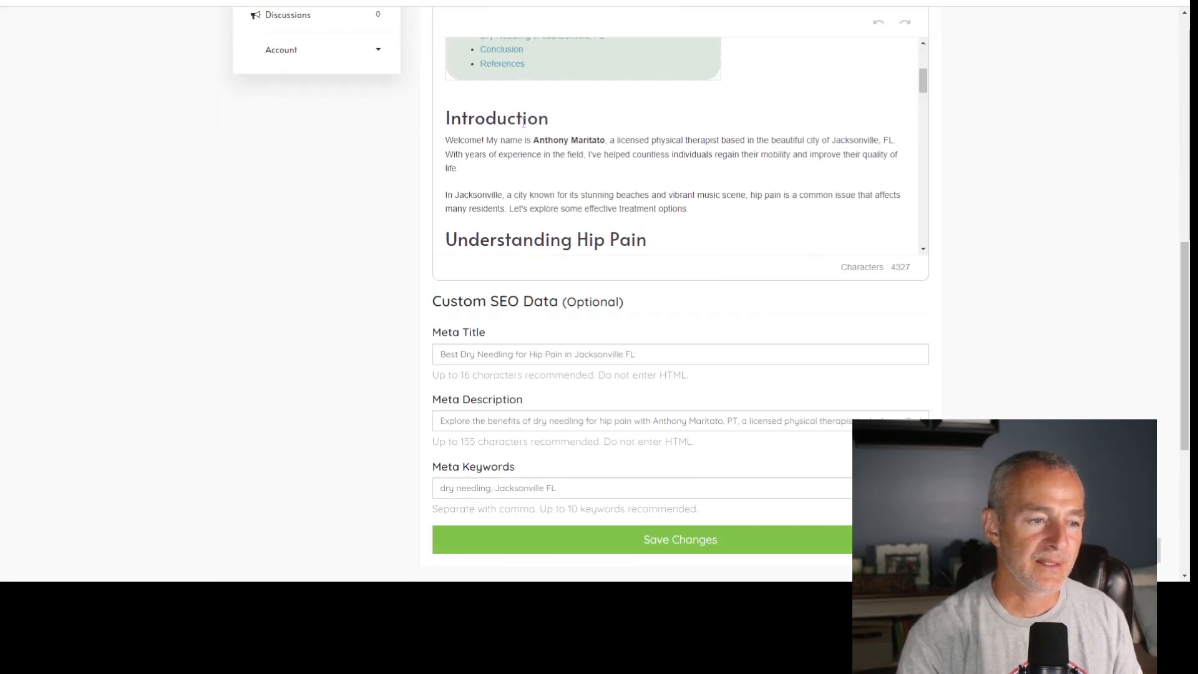
{"action": "left_click", "coordinate": [587, 126]}
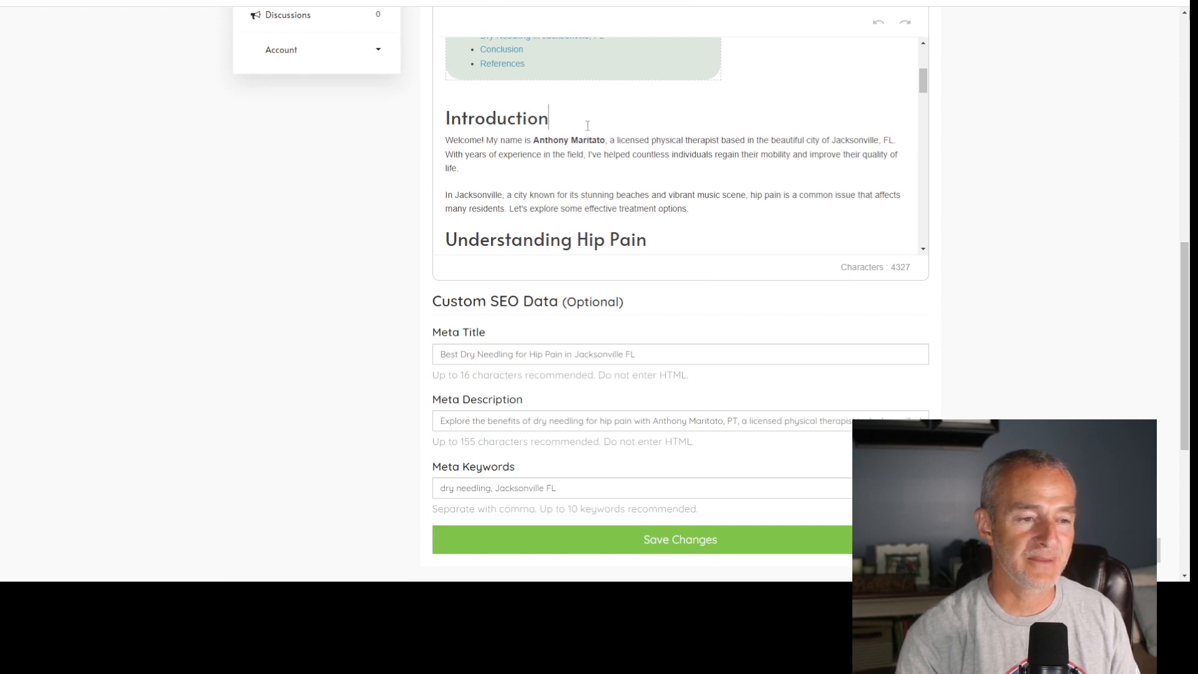
{"action": "key", "text": "Return"}
{"action": "left_click", "coordinate": [618, 194]}
{"action": "key", "text": "Return"}
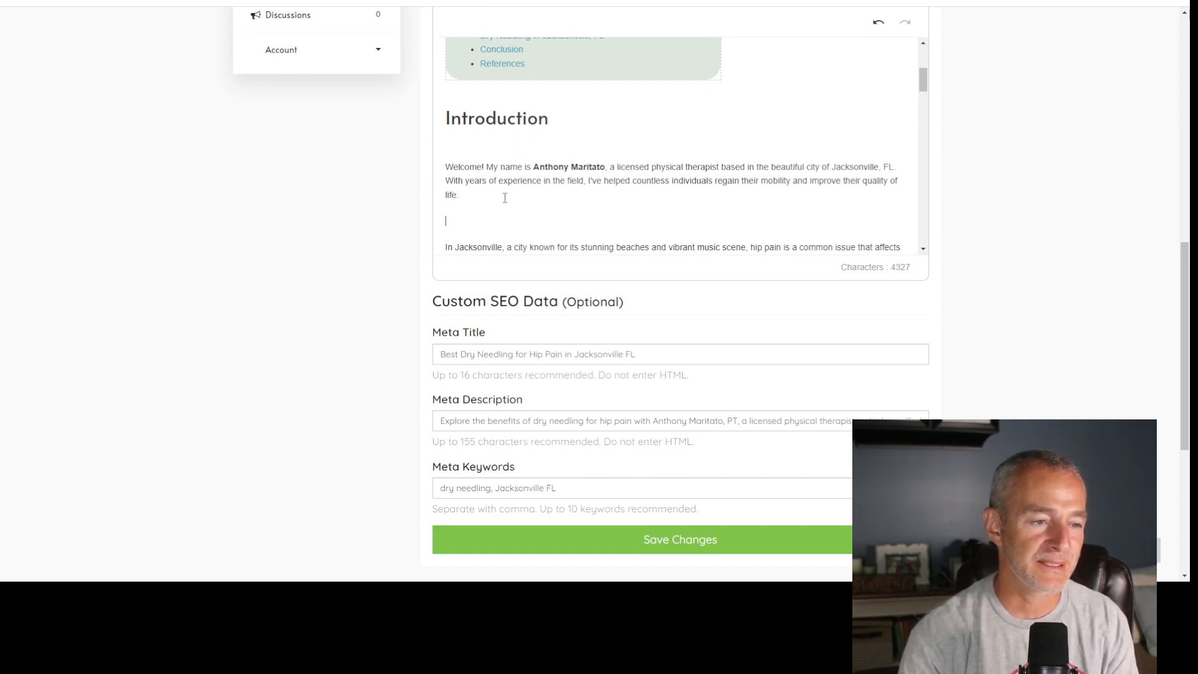
{"action": "scroll", "coordinate": [617, 194], "scroll_direction": "down", "scroll_amount": 1}
{"action": "left_click", "coordinate": [699, 197]}
{"action": "key", "text": "Return"}
- Add blank lines below the Understanding Hip Pain heading and its introductory text, plus an unbulleted blank line after the list of causes
{"action": "scroll", "coordinate": [679, 159], "scroll_direction": "down", "scroll_amount": 1}
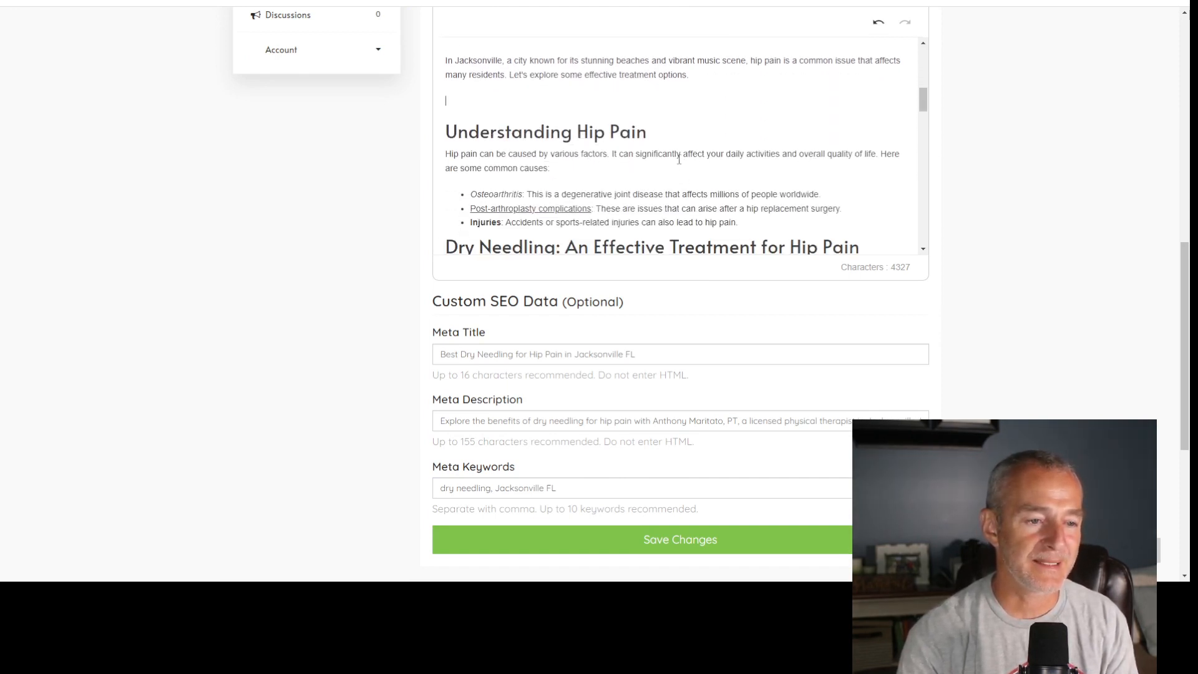
{"action": "key", "text": "Return"}
{"action": "left_click", "coordinate": [591, 190]}
{"action": "key", "text": "Return"}
{"action": "scroll", "coordinate": [490, 151], "scroll_direction": "down", "scroll_amount": 2}
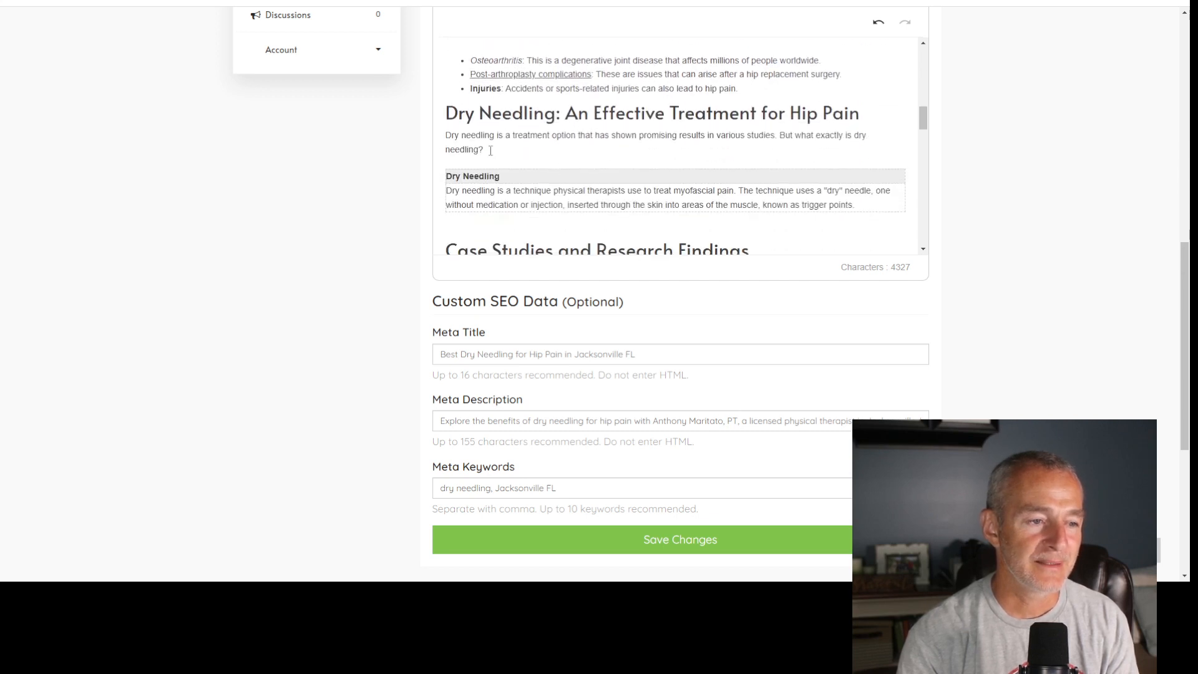
{"action": "key", "text": "Return"}
{"action": "scroll", "coordinate": [1080, 191], "scroll_direction": "up", "scroll_amount": 3}
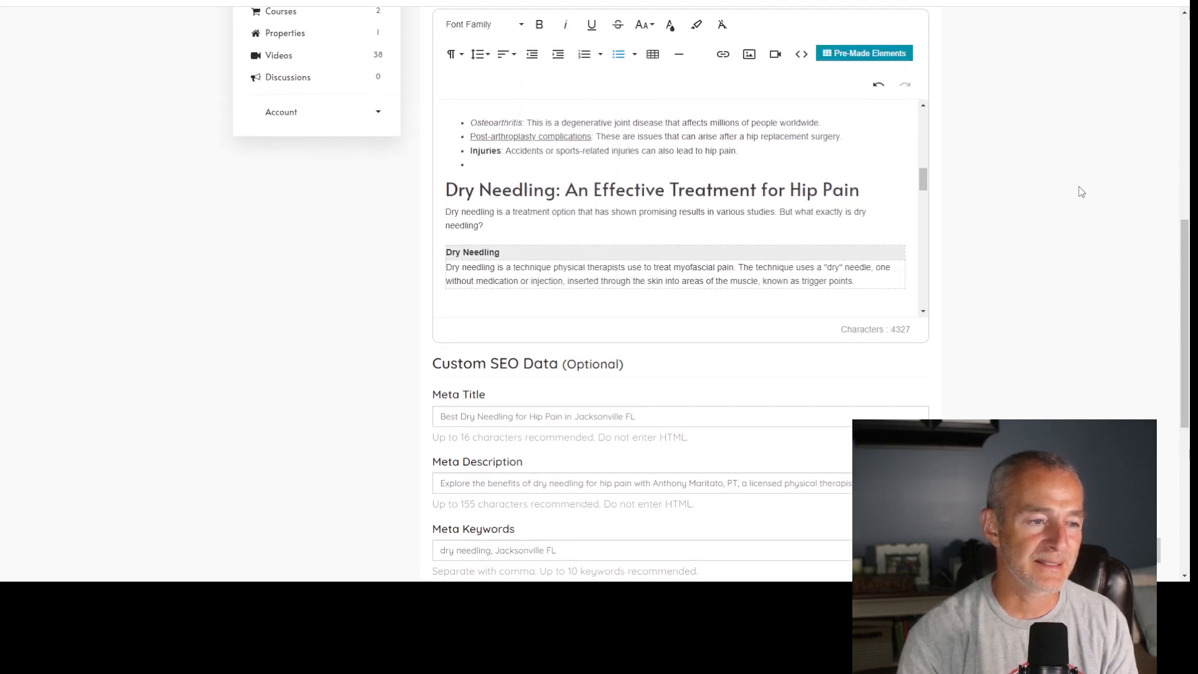
{"action": "left_click", "coordinate": [618, 178]}
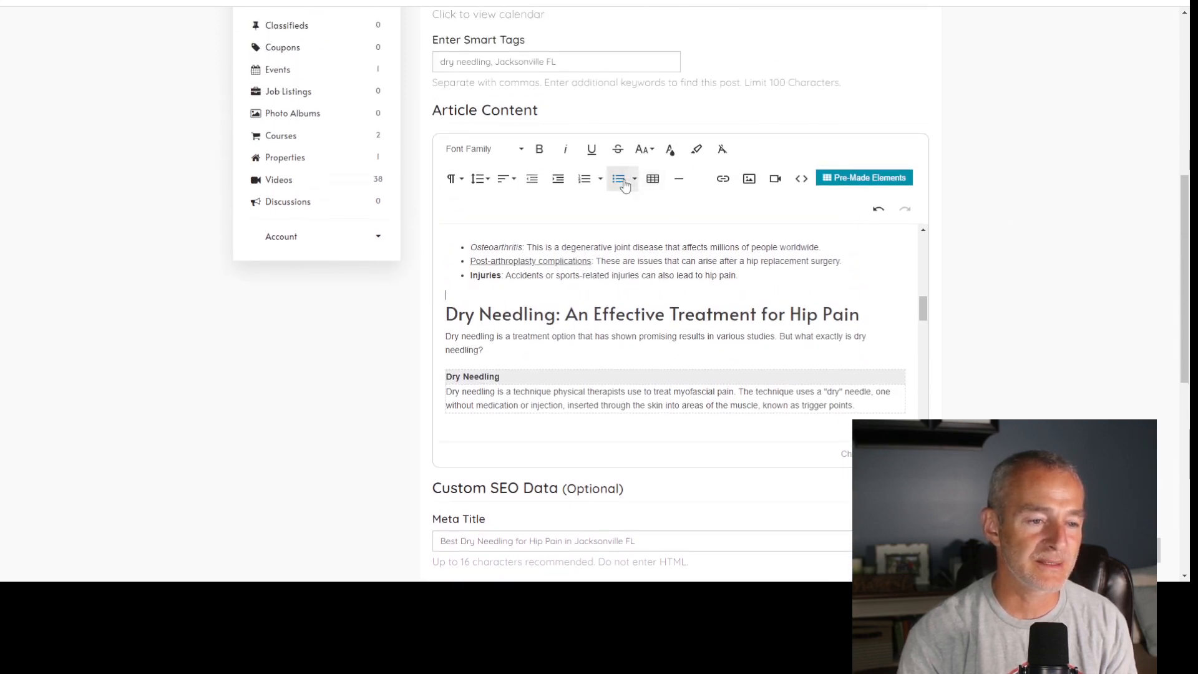
- Add blank lines below the "Dry Needling: An Effective Treatment for Hip Pain" heading and after its introductory paragraph
{"action": "left_click", "coordinate": [876, 319]}
{"action": "key", "text": "Return"}
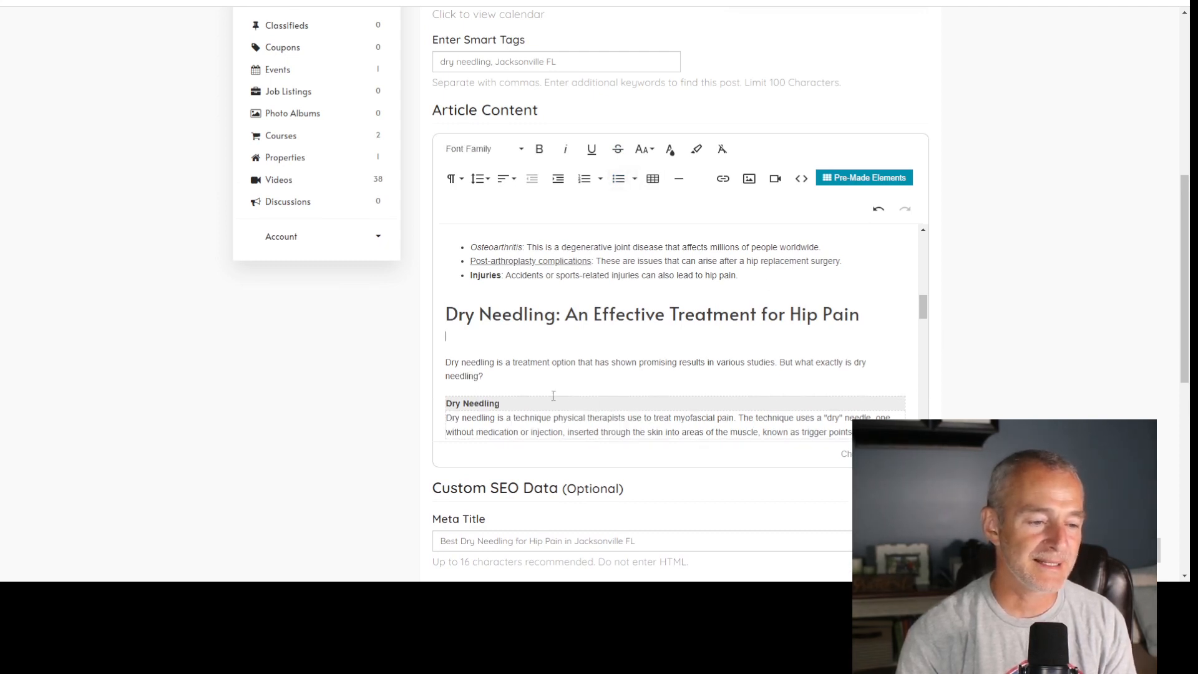
{"action": "left_click", "coordinate": [572, 371]}
{"action": "key", "text": "Return"}
- Add blank lines below the Case Studies and Research Findings heading and after its introductory paragraph, keeping the paragraph in one piece
{"action": "scroll", "coordinate": [602, 361], "scroll_direction": "down", "scroll_amount": 2}
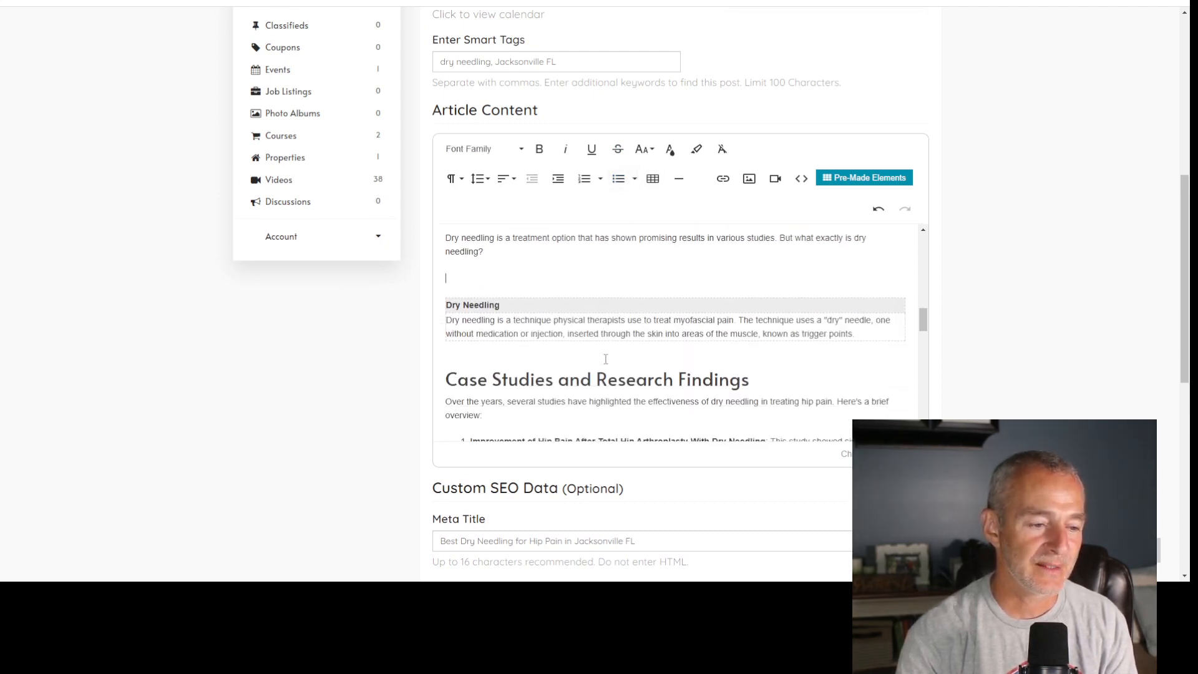
{"action": "left_click", "coordinate": [803, 377]}
{"action": "key", "text": "Return"}
{"action": "scroll", "coordinate": [681, 358], "scroll_direction": "down", "scroll_amount": 2}
{"action": "left_click", "coordinate": [562, 309]}
{"action": "key", "text": "Return"}
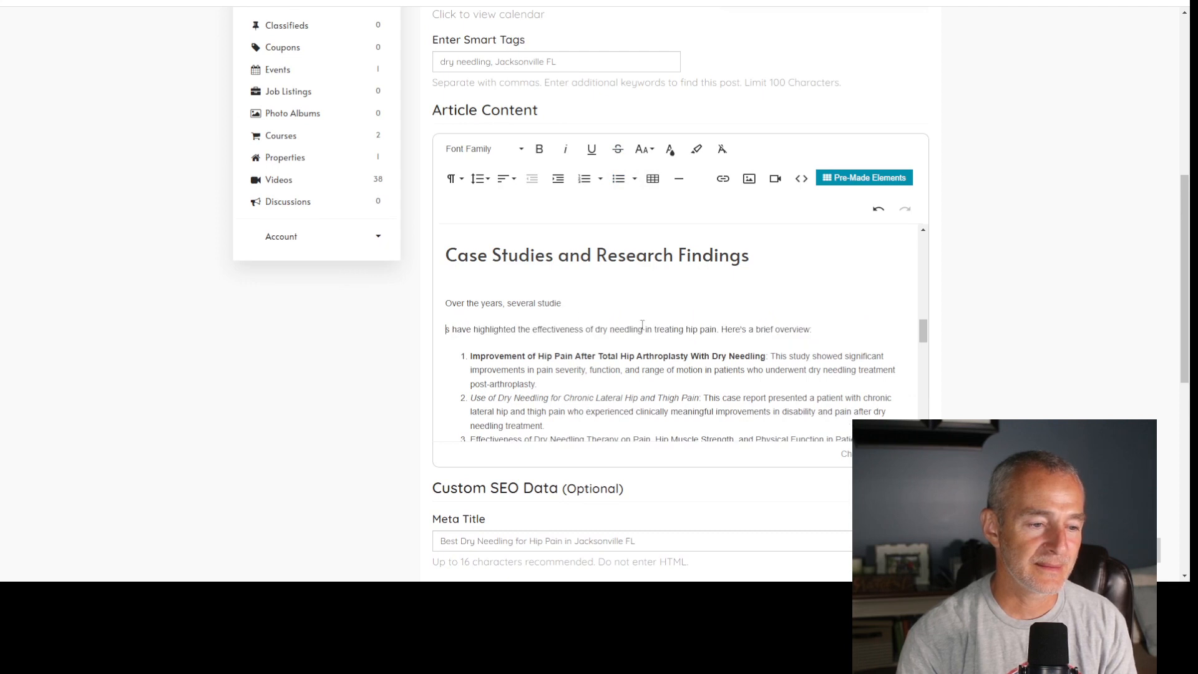
{"action": "key", "text": "BackSpace"}
{"action": "left_click", "coordinate": [567, 323]}
{"action": "key", "text": "Return"}
- Insert an unnumbered blank line between the numbered list of studies and the "Dry Needling in Jacksonville, FL" heading
{"action": "scroll", "coordinate": [616, 338], "scroll_direction": "down", "scroll_amount": 3}
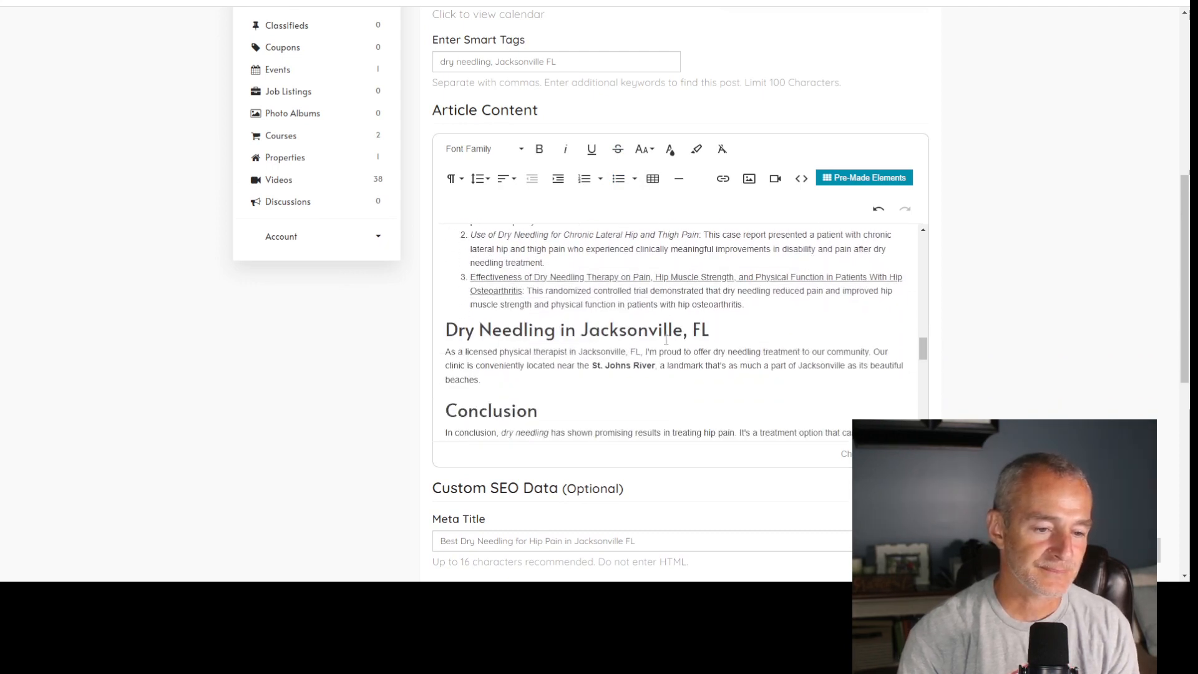
{"action": "left_click", "coordinate": [761, 300]}
{"action": "key", "text": "Return"}
{"action": "left_click", "coordinate": [584, 181]}
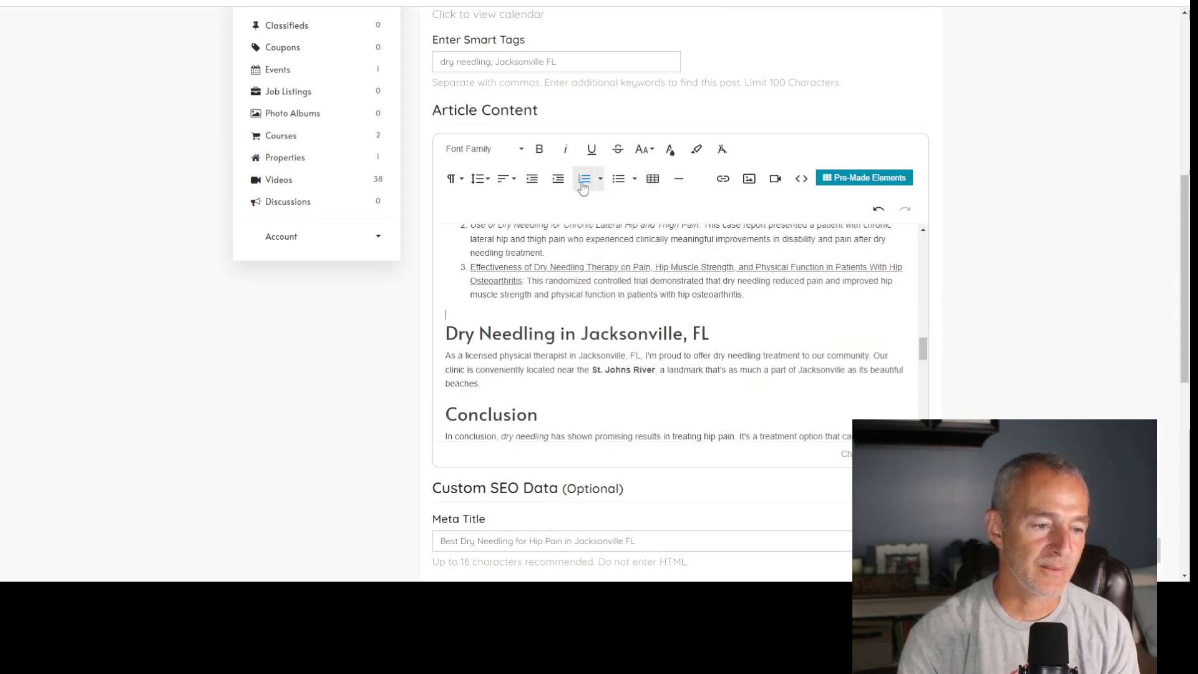
- Add blank lines below the "Dry Needling in Jacksonville, FL" heading and after its paragraph
{"action": "left_click", "coordinate": [746, 337]}
{"action": "key", "text": "Return"}
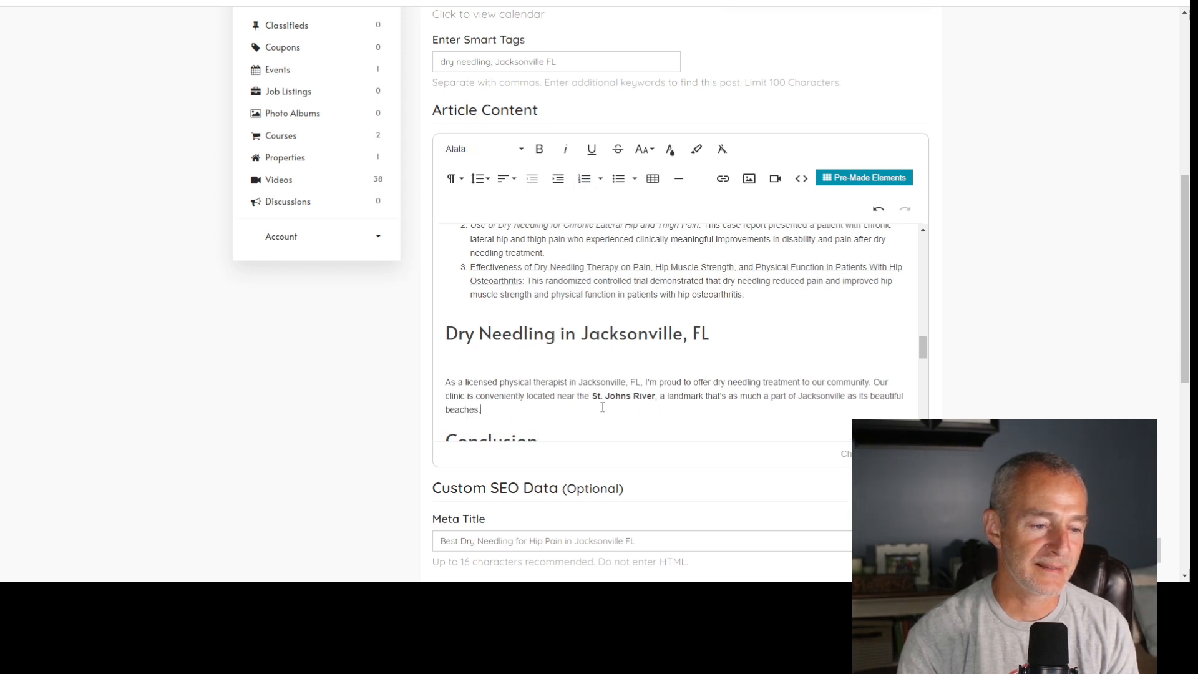
{"action": "key", "text": "Return"}
- Add a blank line after the first paragraph of the Conclusion section
{"action": "scroll", "coordinate": [603, 407], "scroll_direction": "down", "scroll_amount": 5}
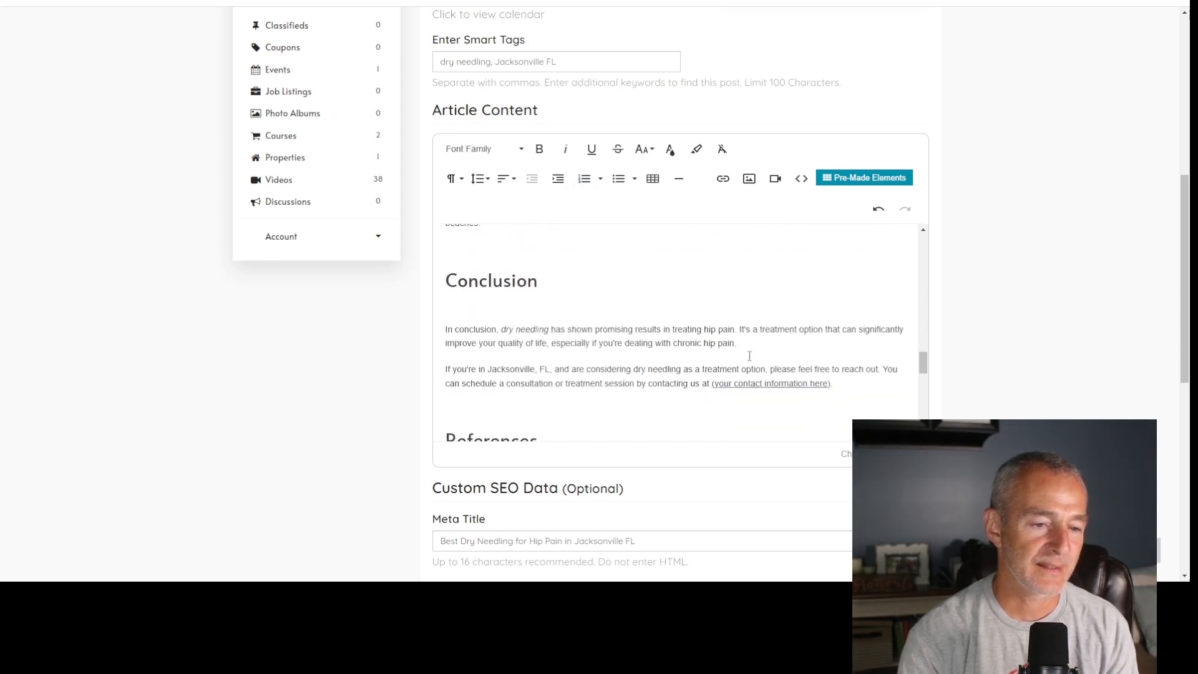
{"action": "left_click", "coordinate": [752, 345]}
{"action": "key", "text": "Return"}
- Insert "for hip pain" after "treatment option" in the Conclusion's last paragraph
{"action": "scroll", "coordinate": [767, 312], "scroll_direction": "down", "scroll_amount": 2}
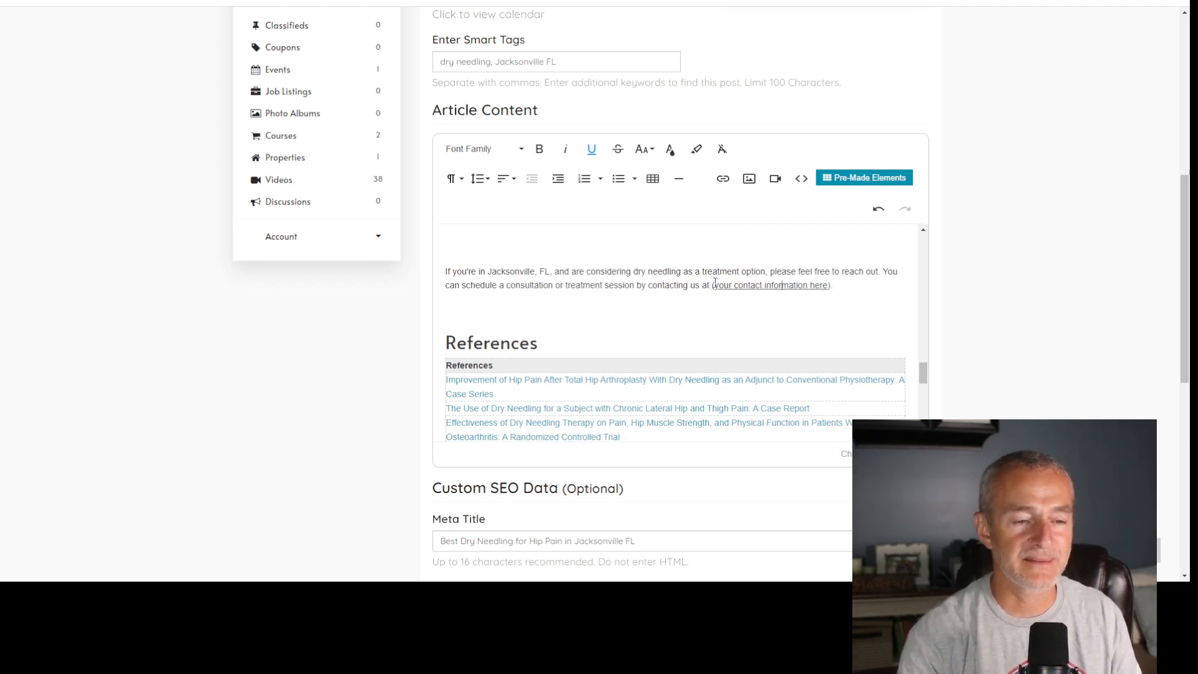
{"action": "left_click", "coordinate": [762, 274]}
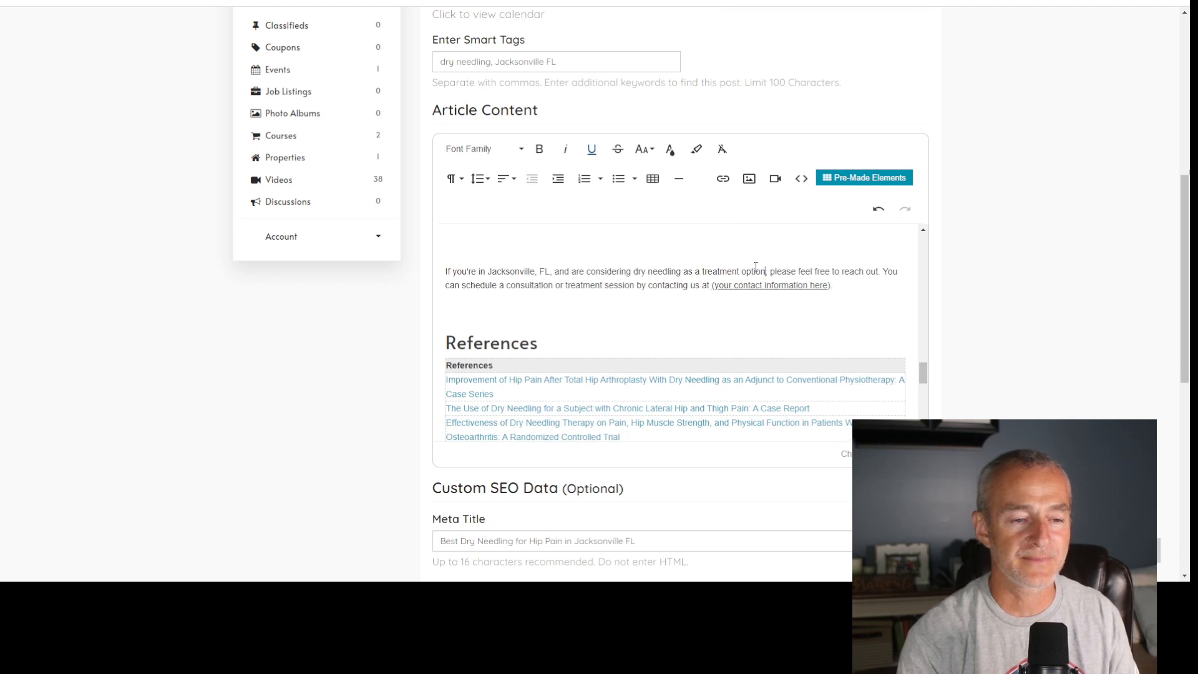
{"action": "type", "text": "for hip pain"}
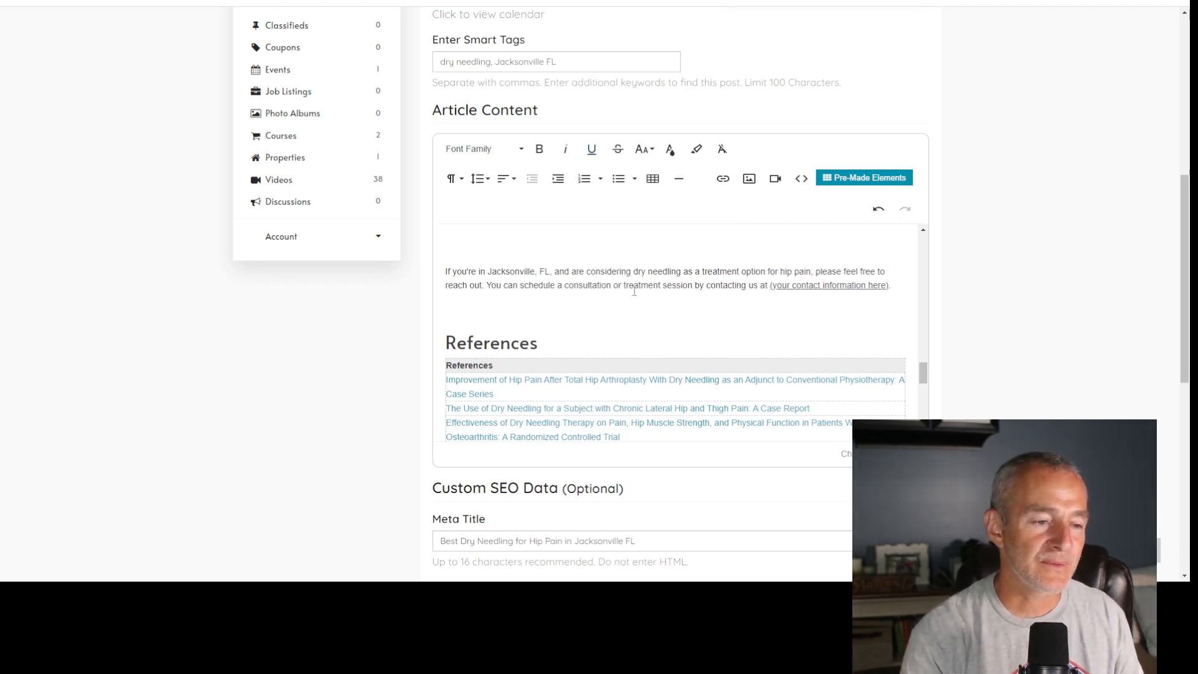
- Replace everything after "please feel" in the Conclusion's last paragraph with "to search our database of expert physical therapists"
{"action": "left_click_drag", "start_coordinate": [860, 273], "coordinate": [892, 287]}
{"action": "key", "text": "BackSpace"}
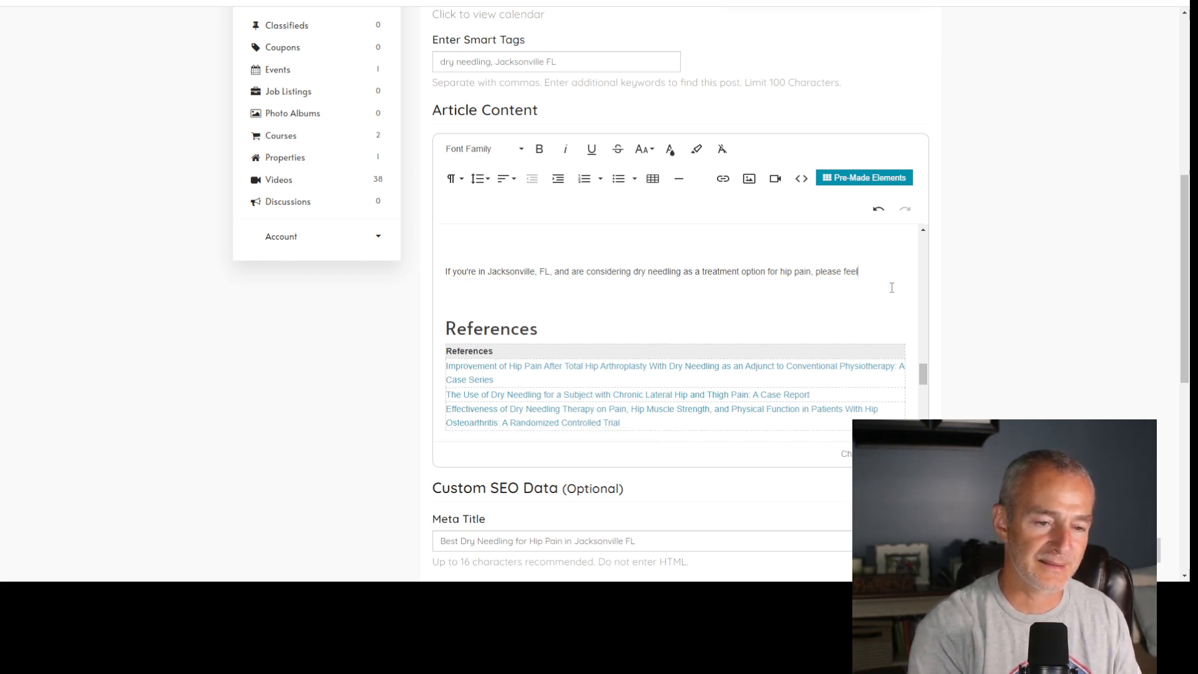
{"action": "type", "text": "to s"}
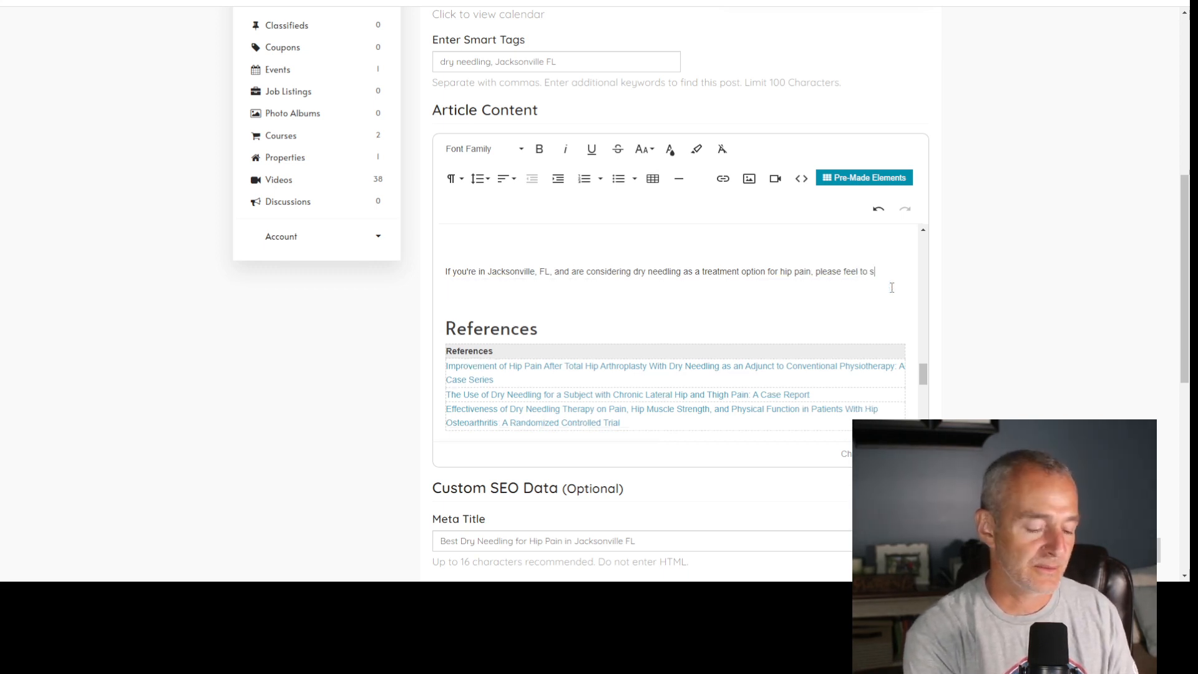
{"action": "type", "text": "earch our "}
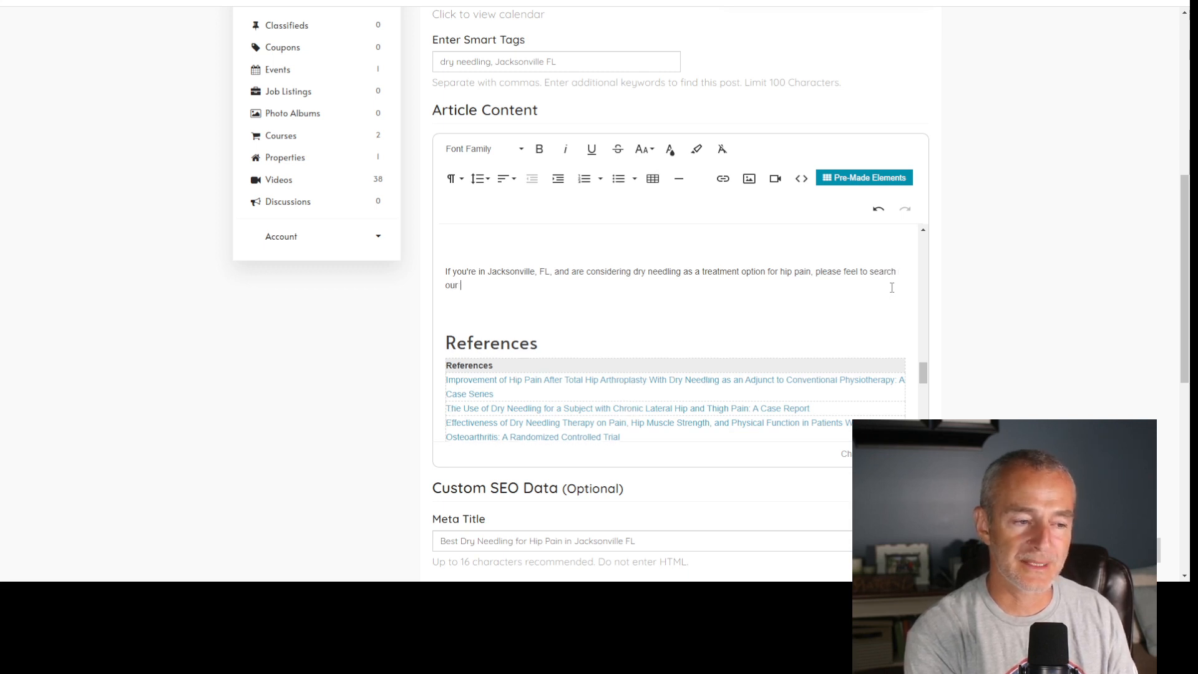
{"action": "type", "text": "datab"}
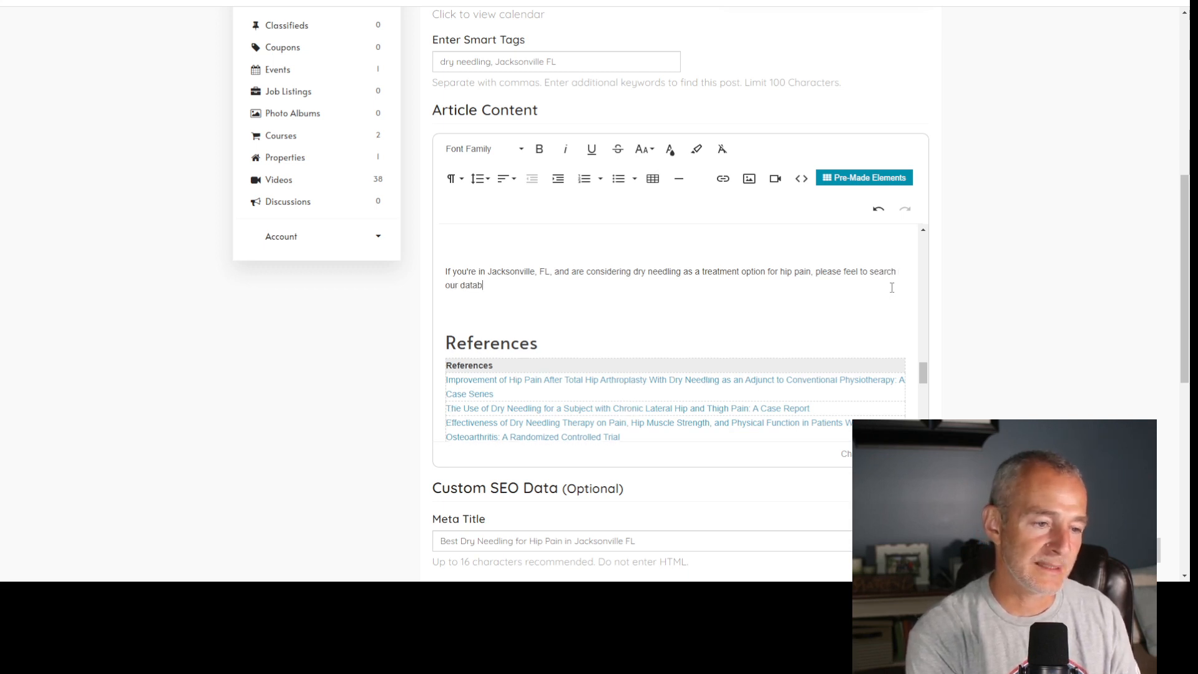
{"action": "type", "text": "ase of pref"}
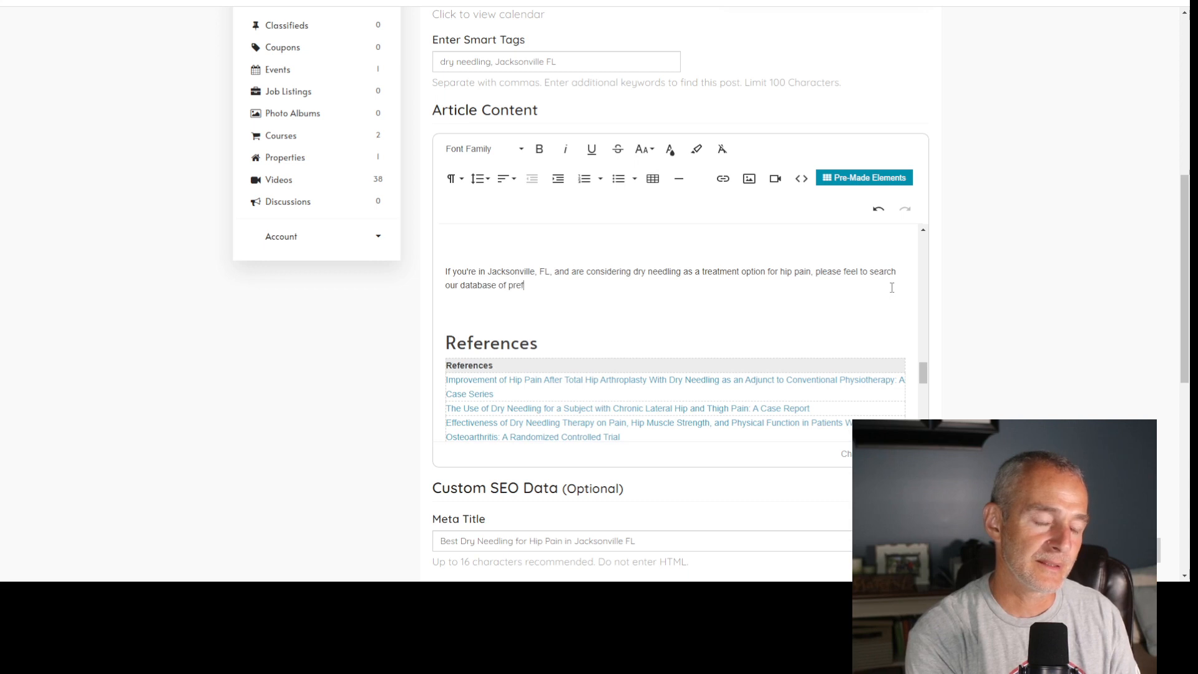
{"action": "key", "text": "BackSpace"}
{"action": "key", "text": "BackSpace"}
{"action": "key", "text": "BackSpace"}
{"action": "key", "text": "BackSpace"}
{"action": "type", "text": "expert"}
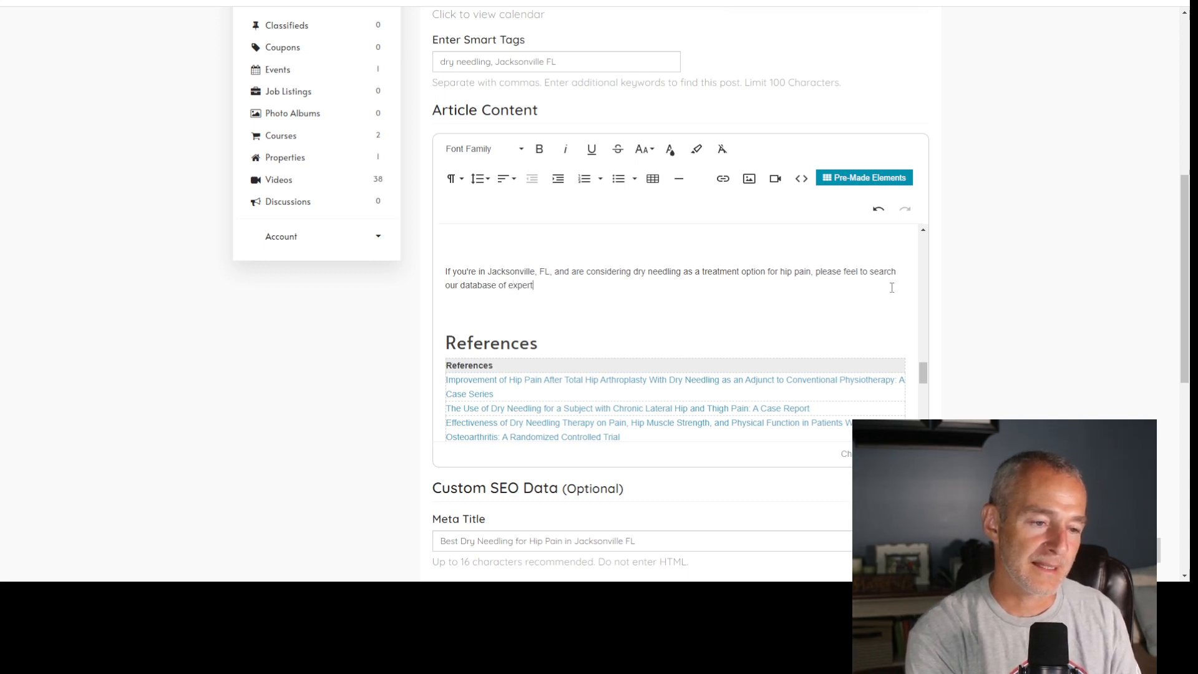
{"action": "type", "text": " physical therapist"}
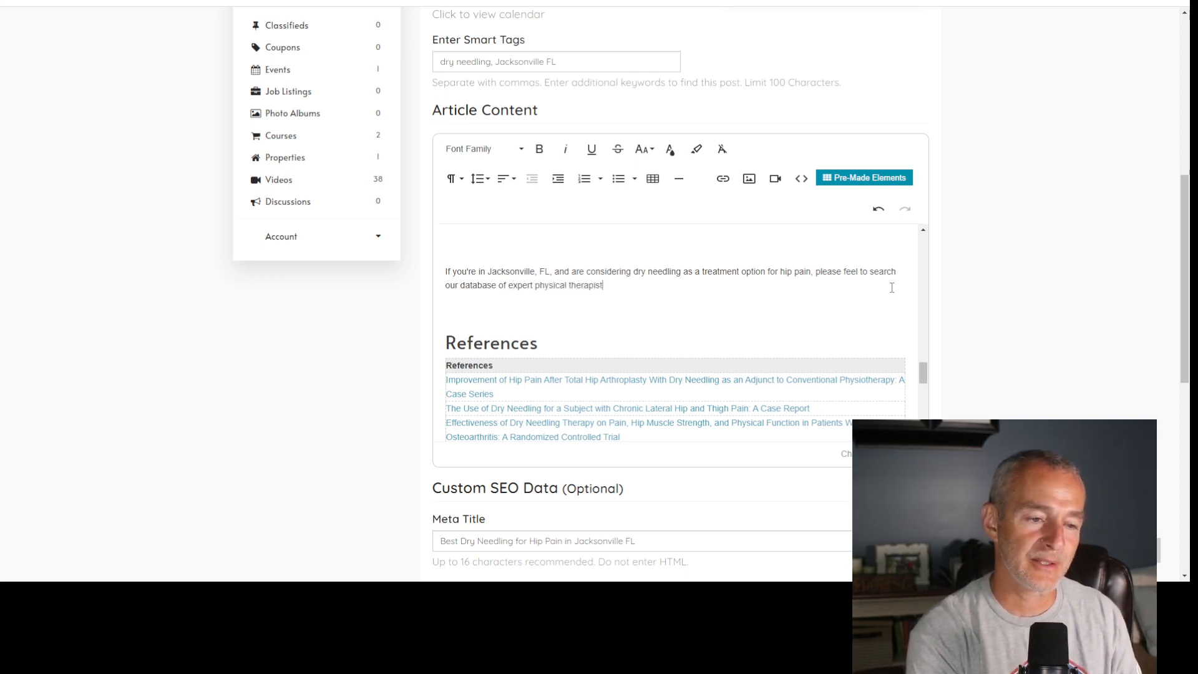
{"action": "type", "text": "s who are"}
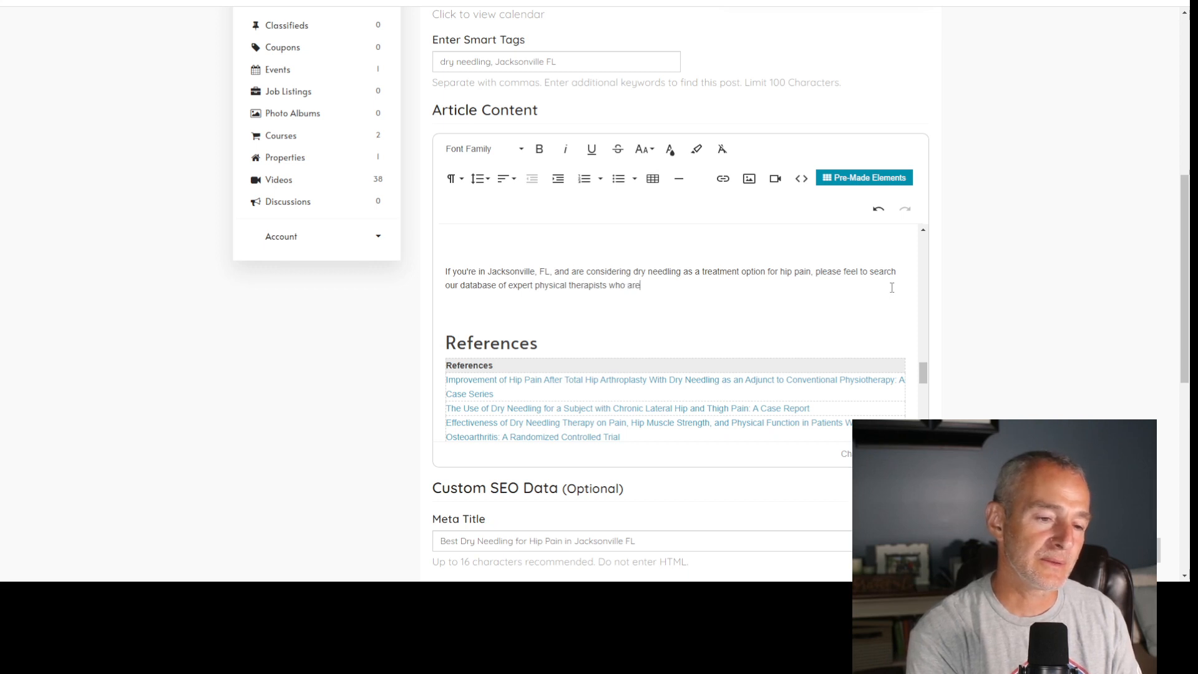
{"action": "type", "text": " licensed and ser"}
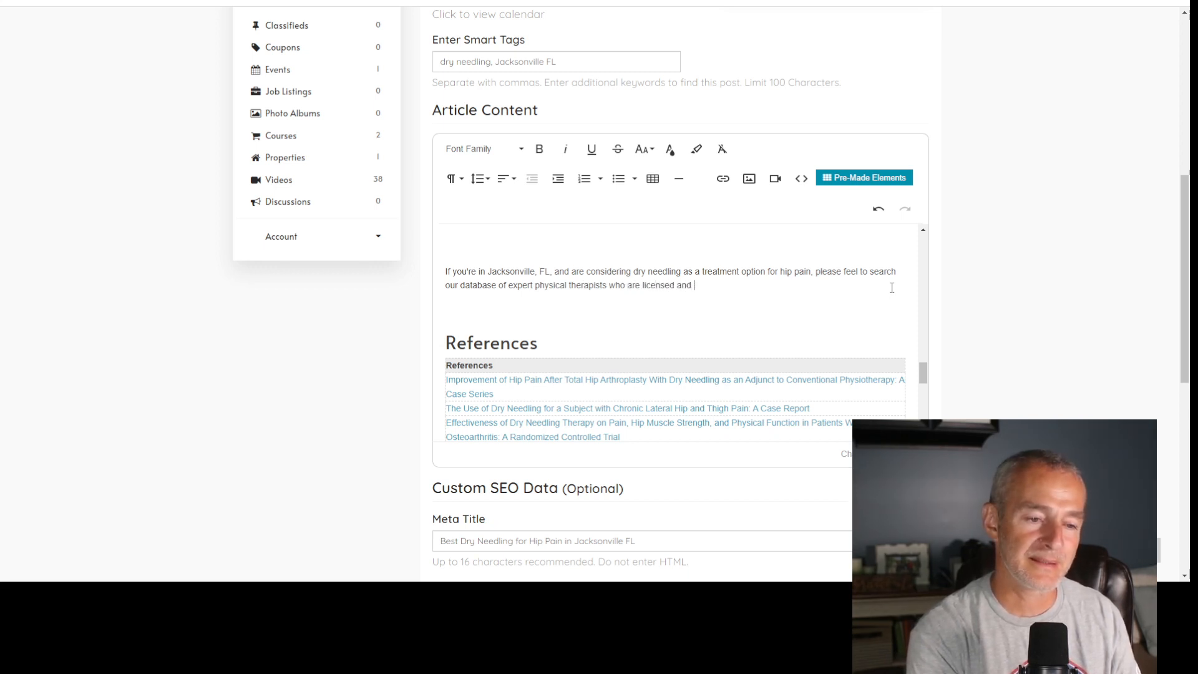
- Continue the Conclusion's closing sentence after "physical therapists" with "who are licensed and certified to provide"
{"action": "key", "text": "BackSpace"}
{"action": "key", "text": "BackSpace"}
{"action": "key", "text": "BackSpace"}
{"action": "type", "text": "cert"}
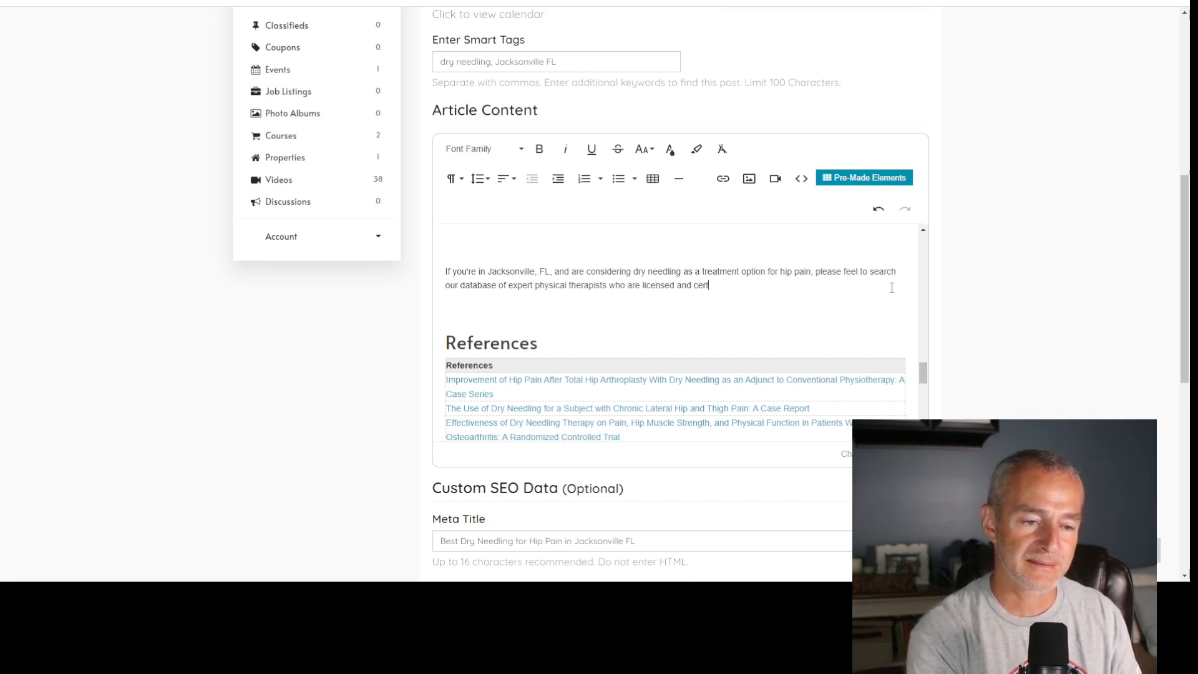
{"action": "type", "text": "ified"}
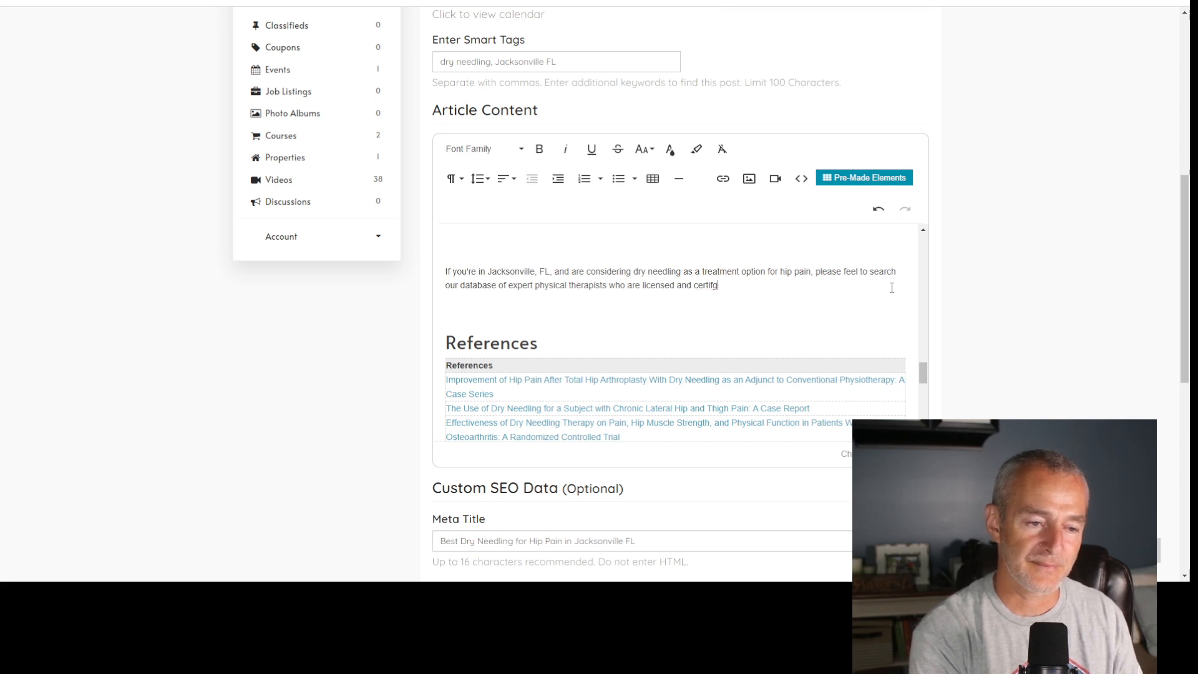
{"action": "type", "text": " to provide "}
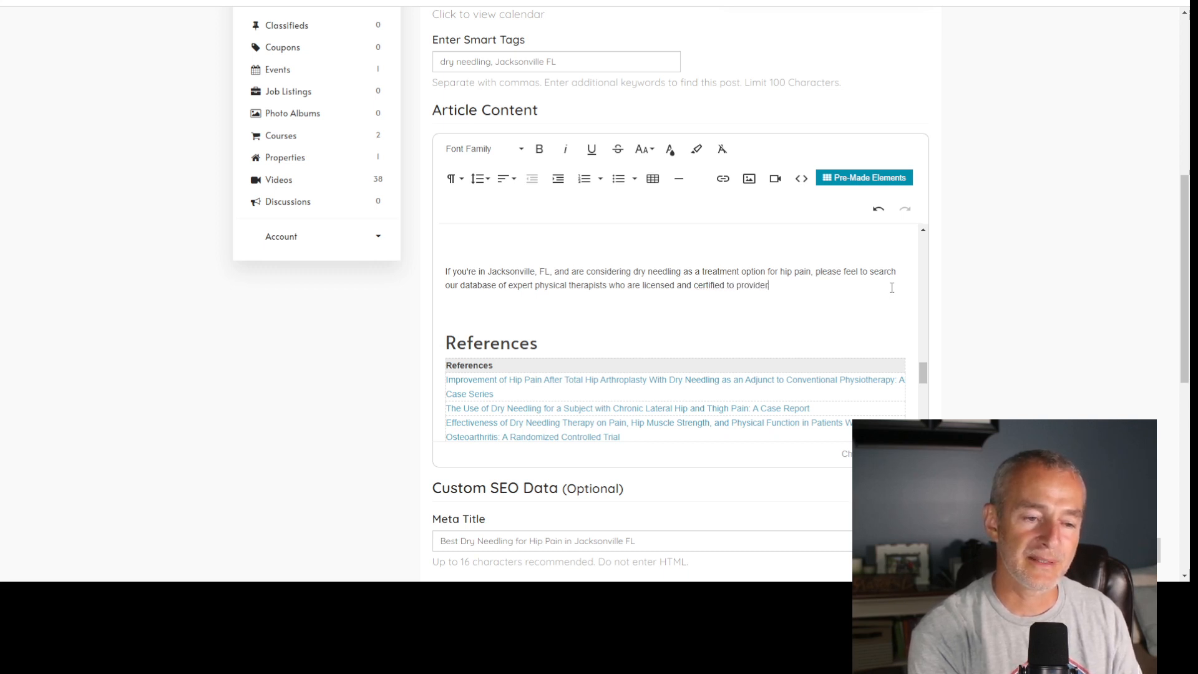
{"action": "type", "text": "dry"}
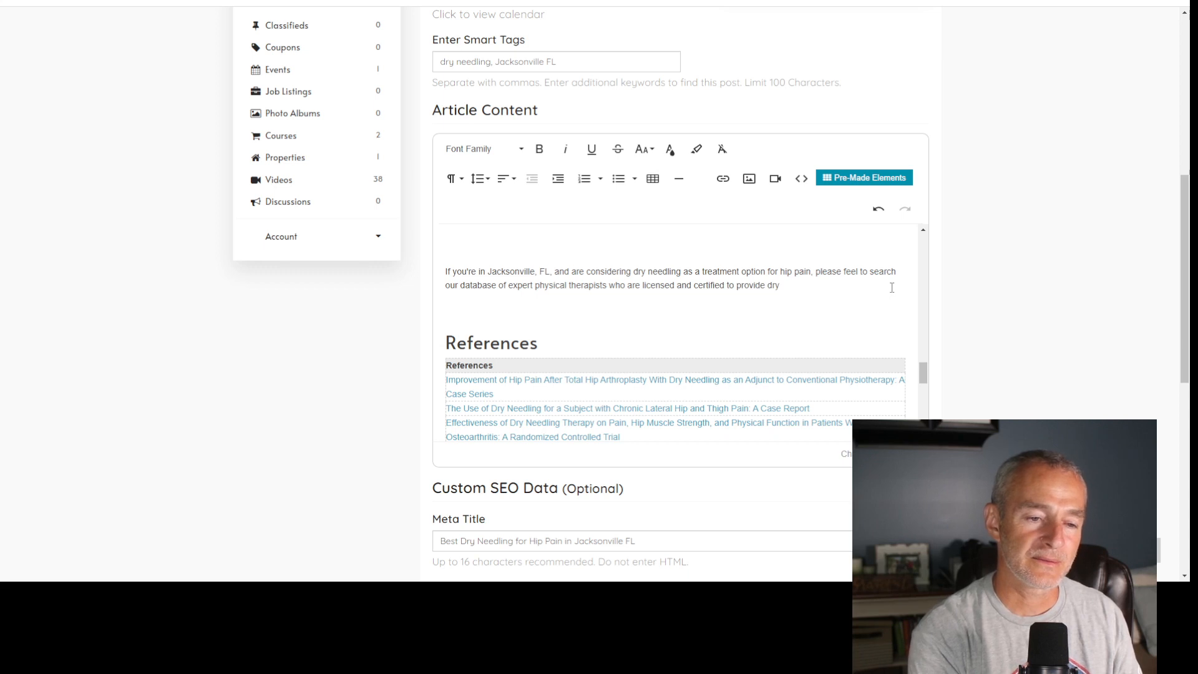
{"action": "type", "text": " needling for"}
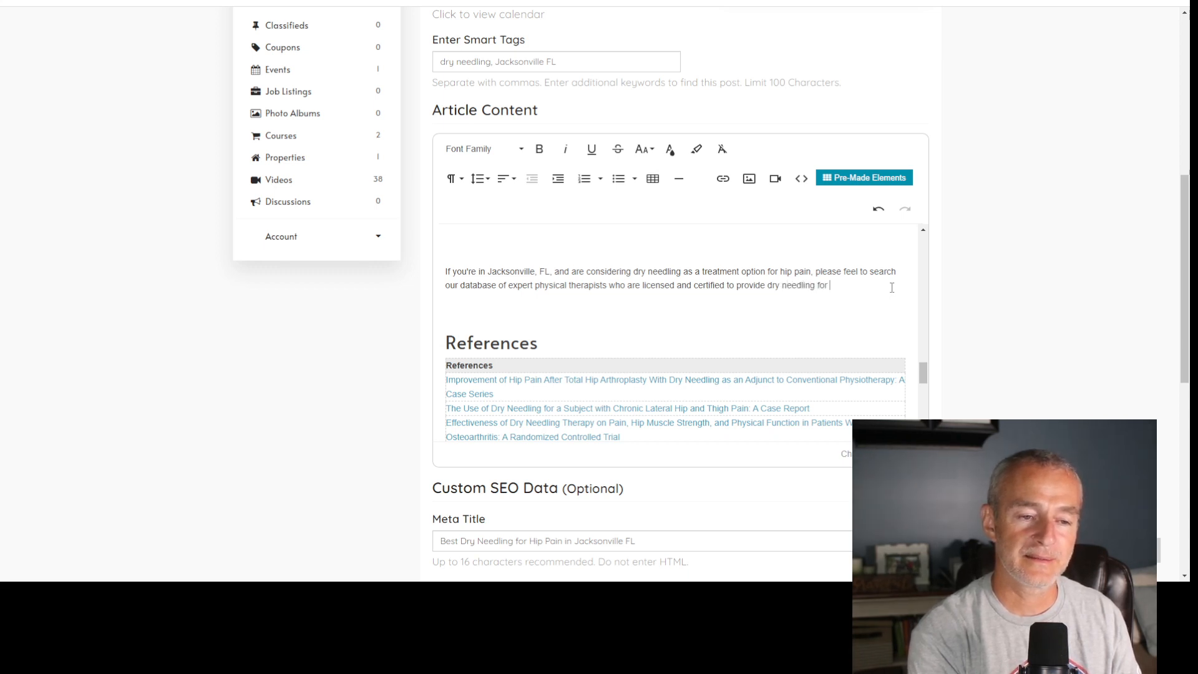
- Complete the Conclusion's closing sentence with "dry needling for hip pain in Jacksonville, FL."
{"action": "key", "text": "BackSpace"}
{"action": "key", "text": "BackSpace"}
{"action": "key", "text": "BackSpace"}
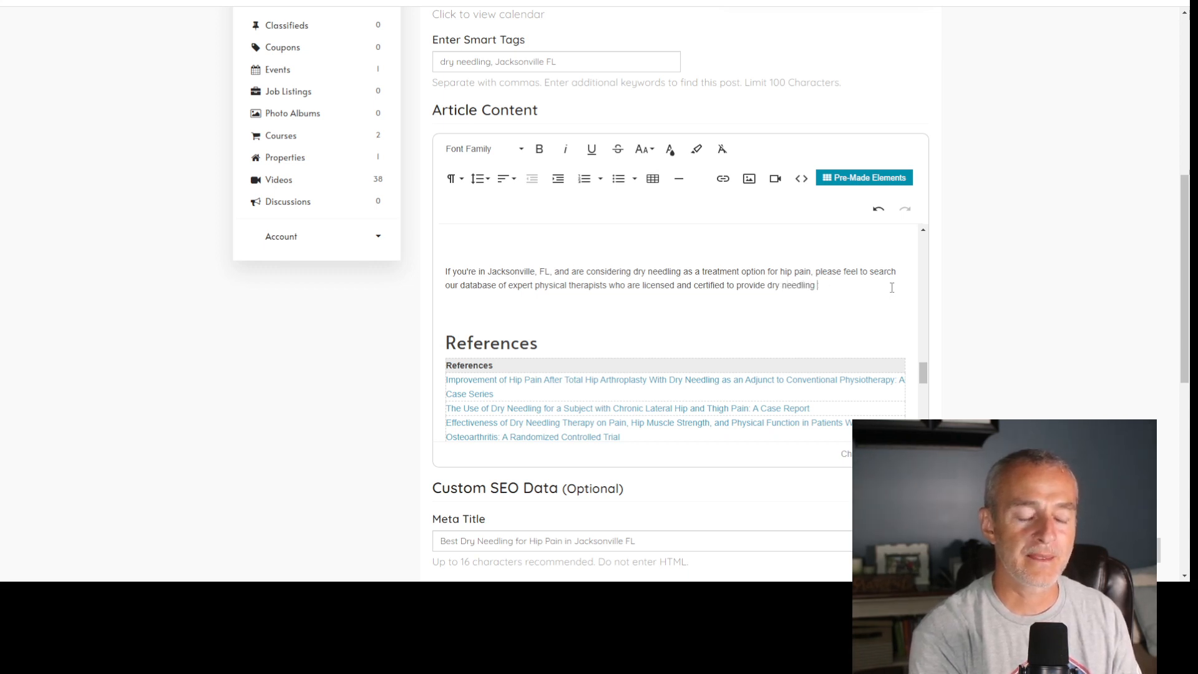
{"action": "type", "text": "for hip pa"}
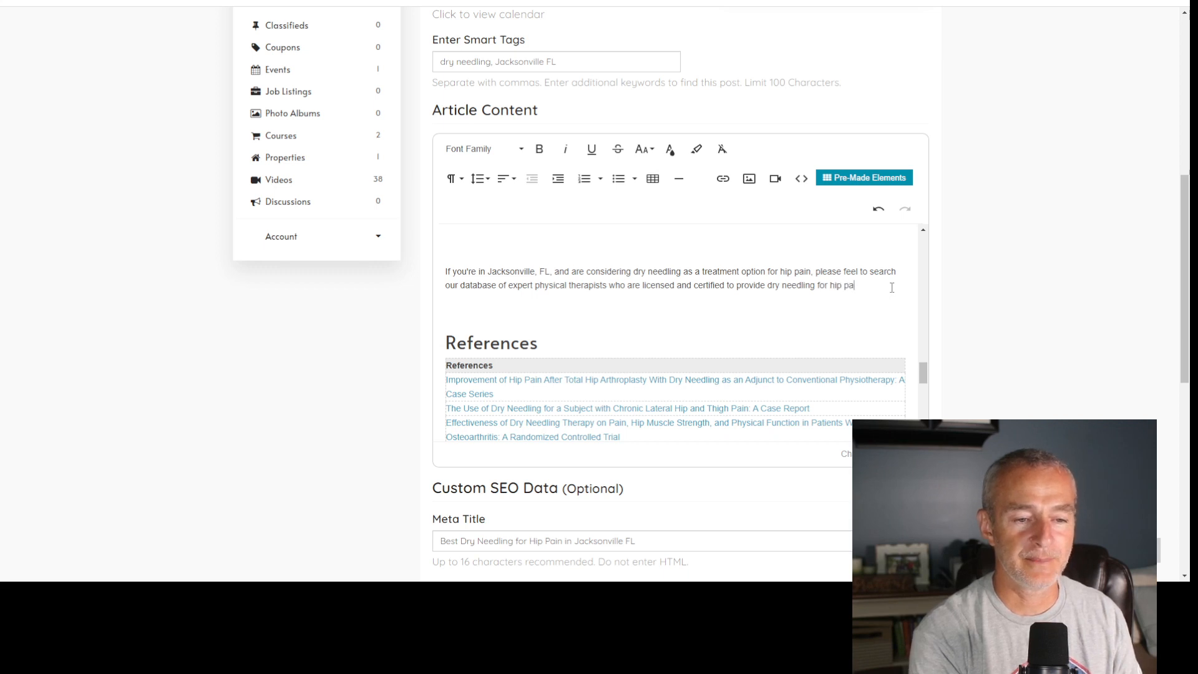
{"action": "type", "text": "in in "}
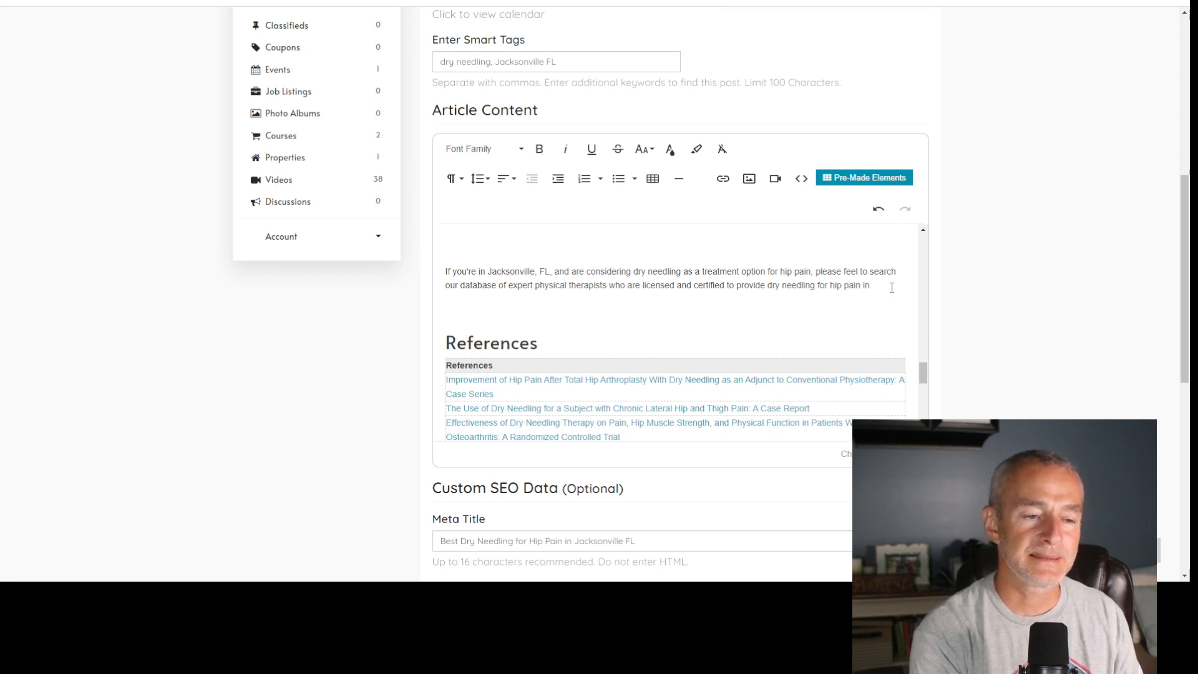
{"action": "type", "text": "Jacksonville, "}
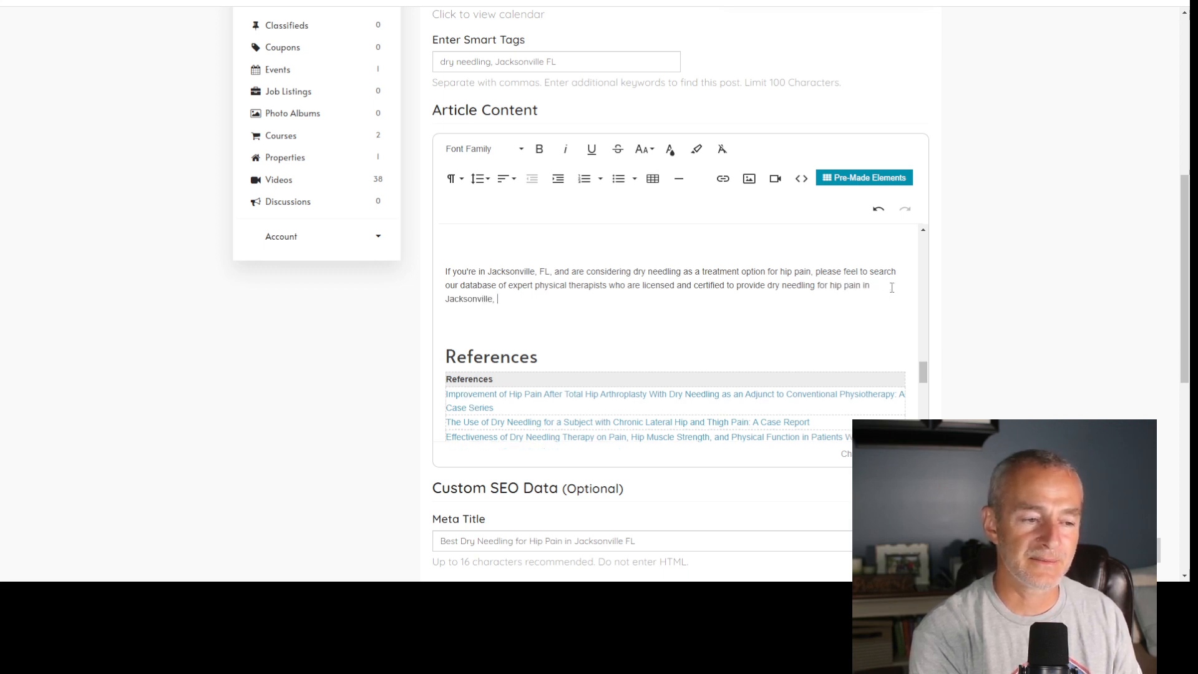
{"action": "type", "text": "FL."}
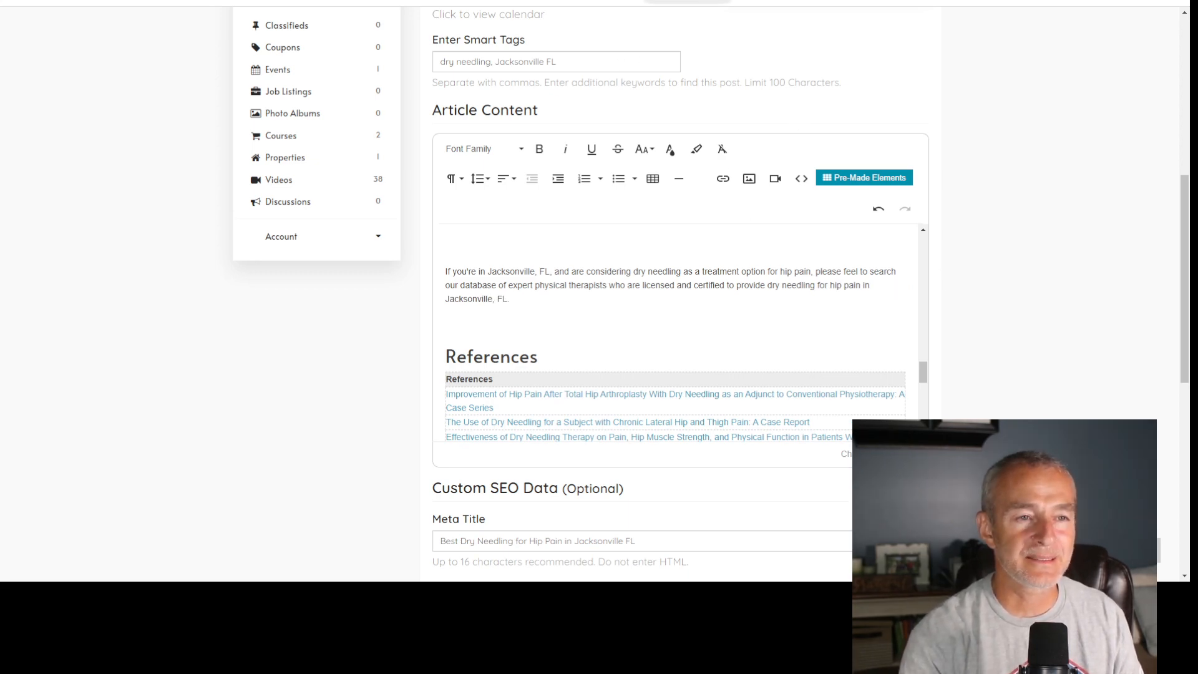
- Copy the web address of the ChoosePT1st.com Dry Needling results page for Jacksonville, Florida, and return to the article editor
{"action": "left_click", "coordinate": [689, 1]}
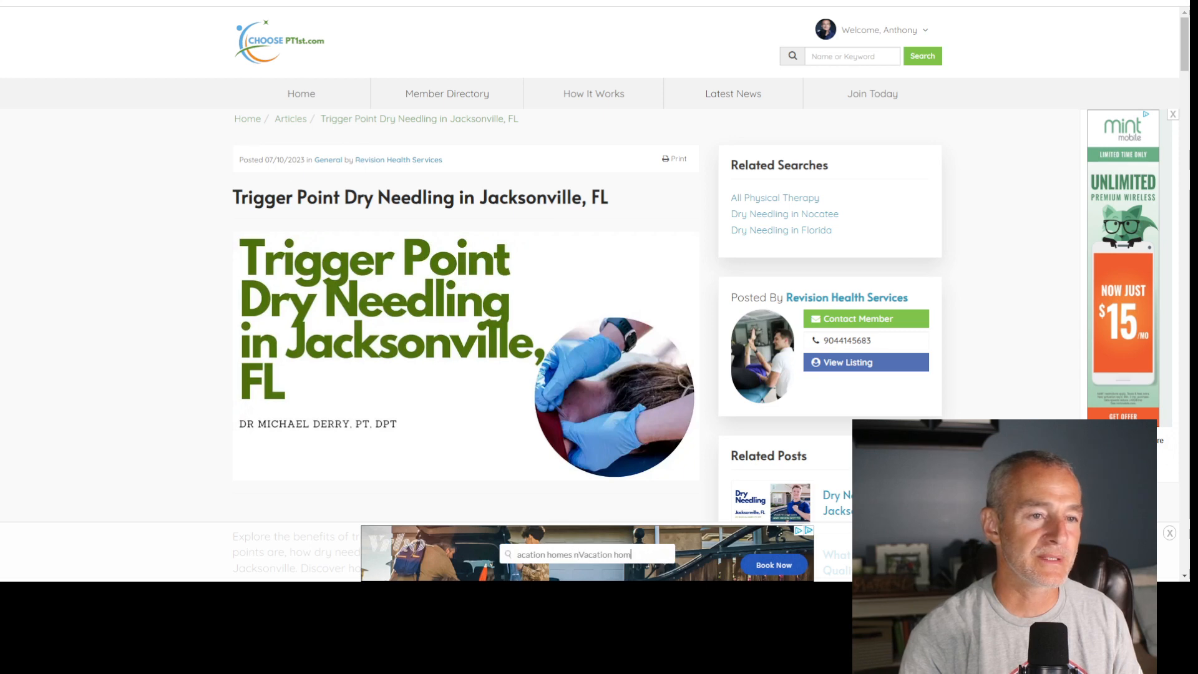
{"action": "left_click", "coordinate": [624, 1]}
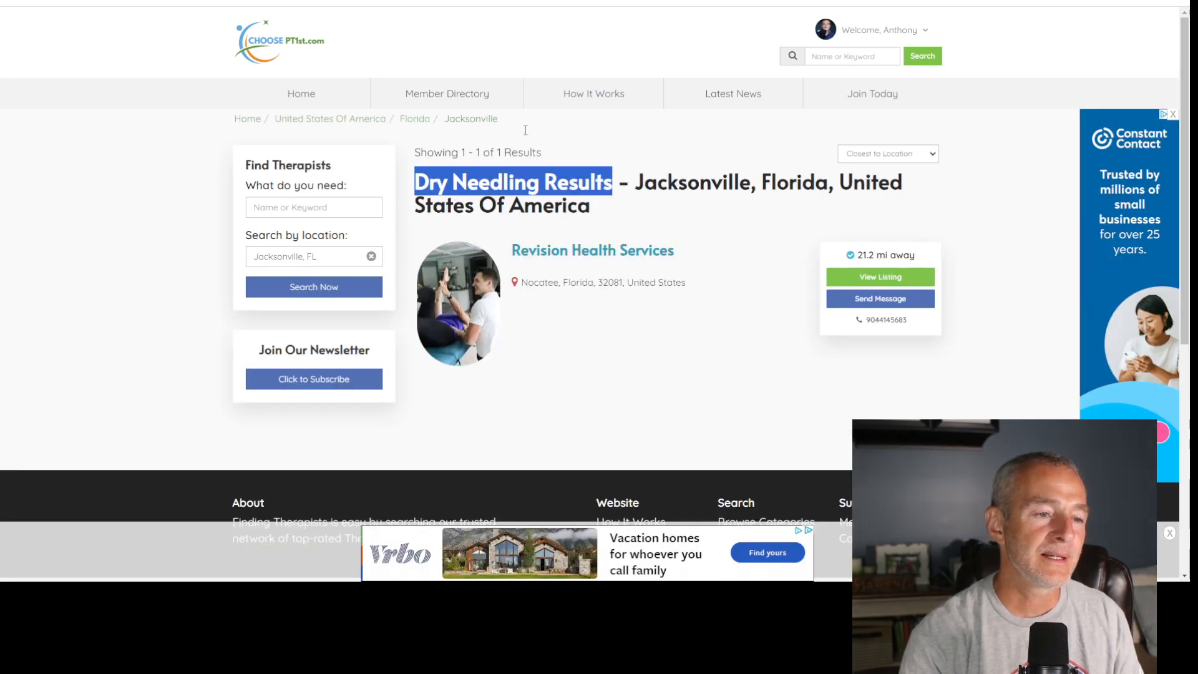
{"action": "left_click", "coordinate": [458, 1]}
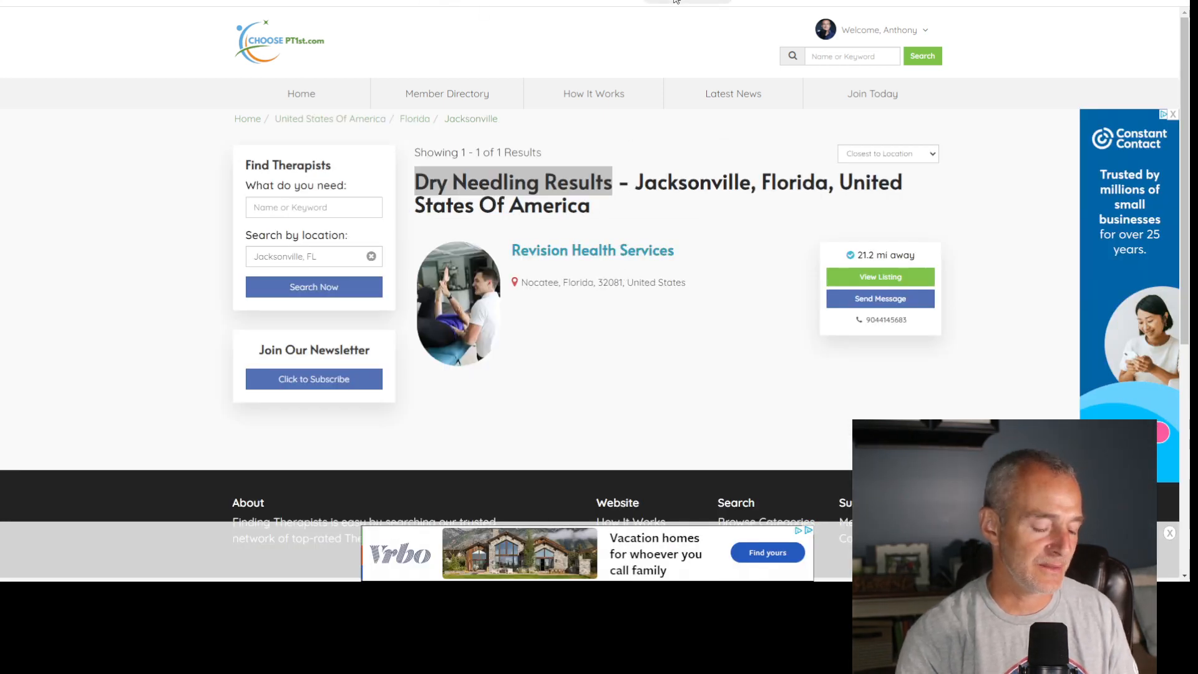
{"action": "left_click", "coordinate": [524, 1]}
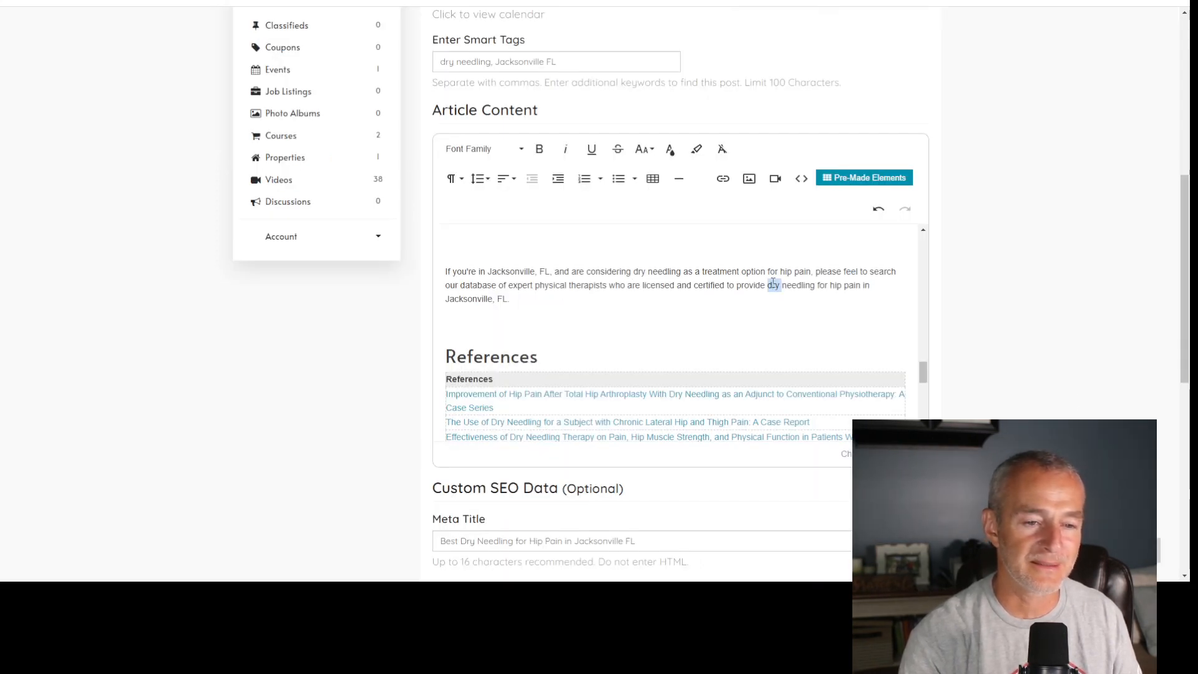
- Link "dry needling for hip pain in Jacksonville, FL" in the closing paragraph to the copied results page address
{"action": "left_click_drag", "start_coordinate": [768, 285], "coordinate": [504, 298]}
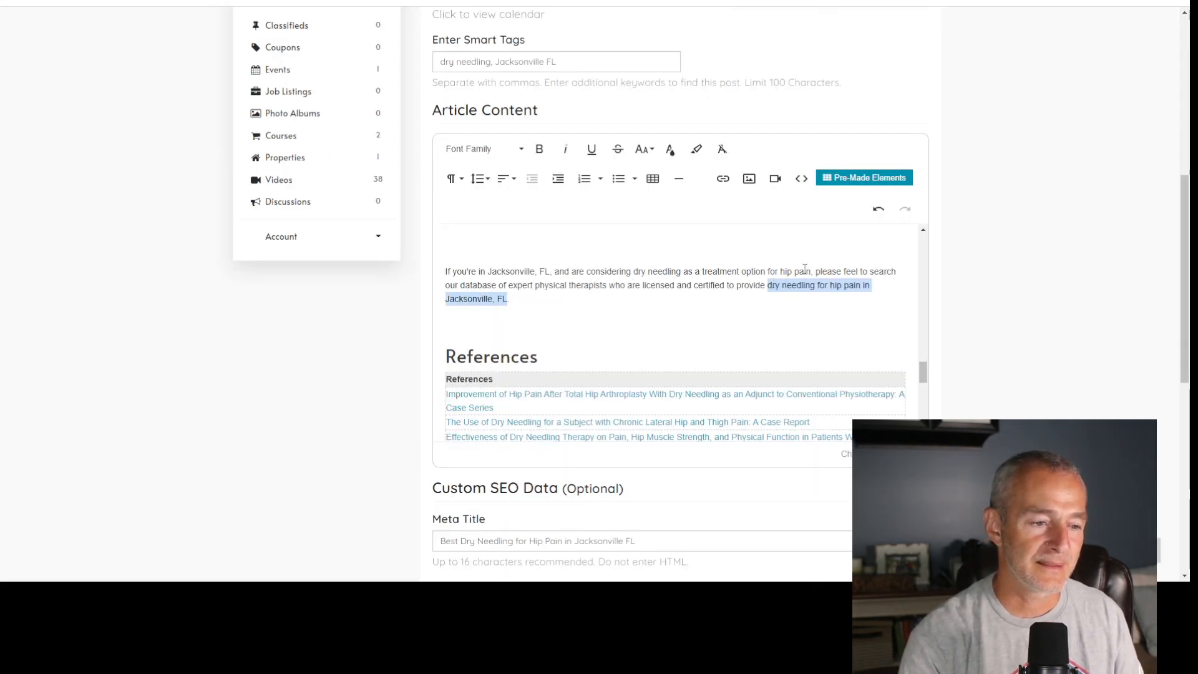
{"action": "key", "text": "ctrl+k"}
{"action": "key", "text": "ctrl+v"}
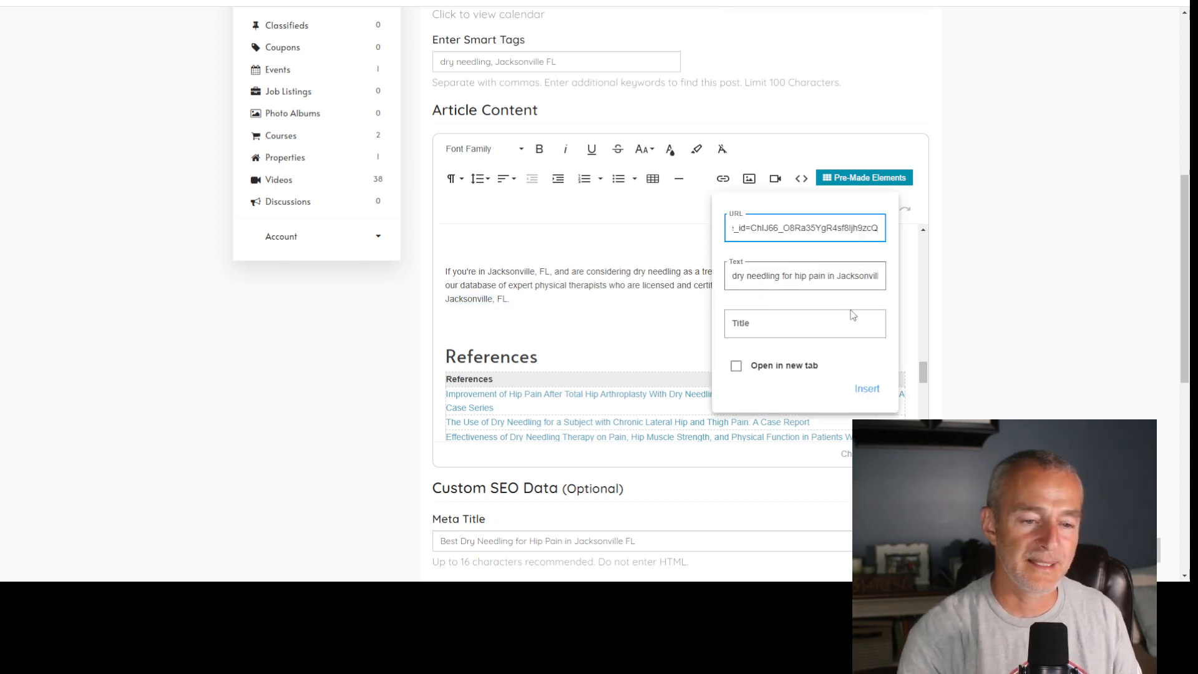
{"action": "left_click", "coordinate": [866, 388]}
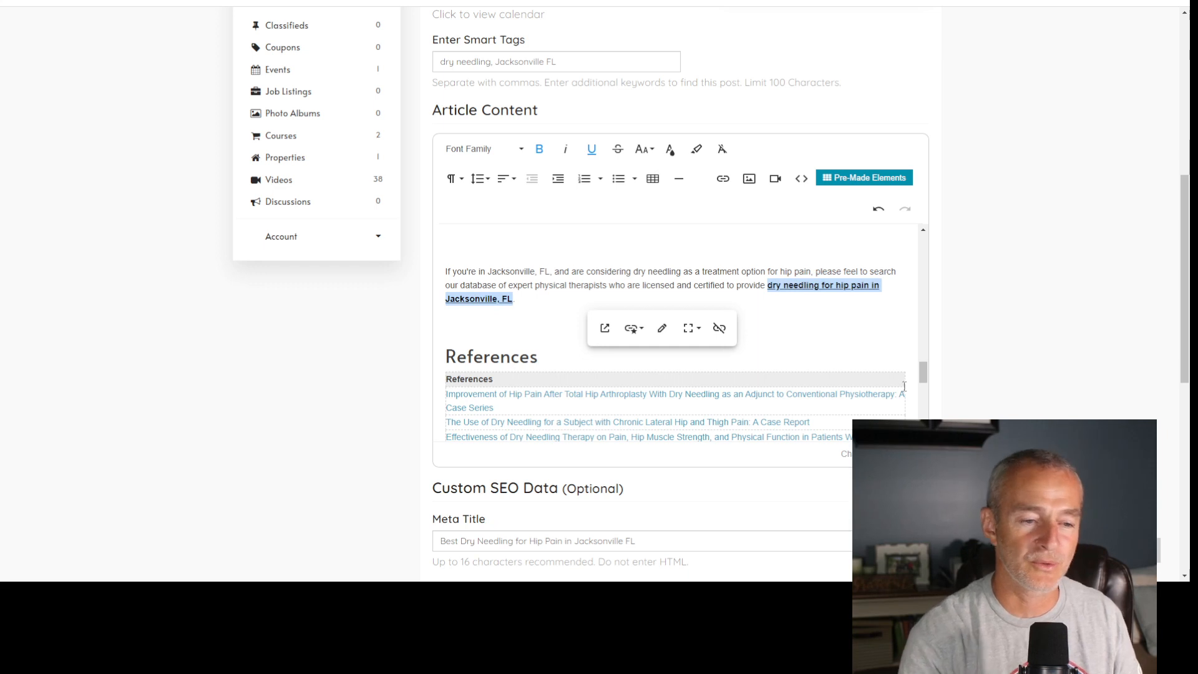
{"action": "left_click", "coordinate": [776, 348]}
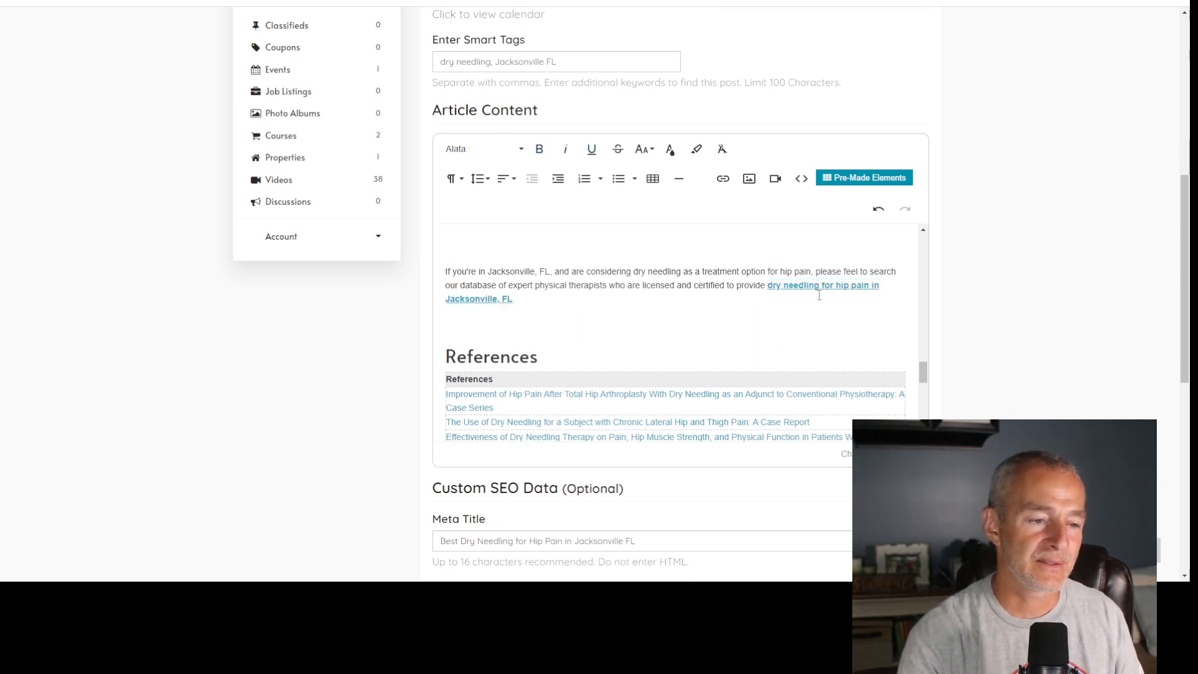
- Change the opening of the Conclusion's first paragraph from "In conclusion, dry needling" to "Dry needling for hip pain"
{"action": "scroll", "coordinate": [665, 325], "scroll_direction": "up", "scroll_amount": 1}
{"action": "scroll", "coordinate": [665, 325], "scroll_direction": "up", "scroll_amount": 1}
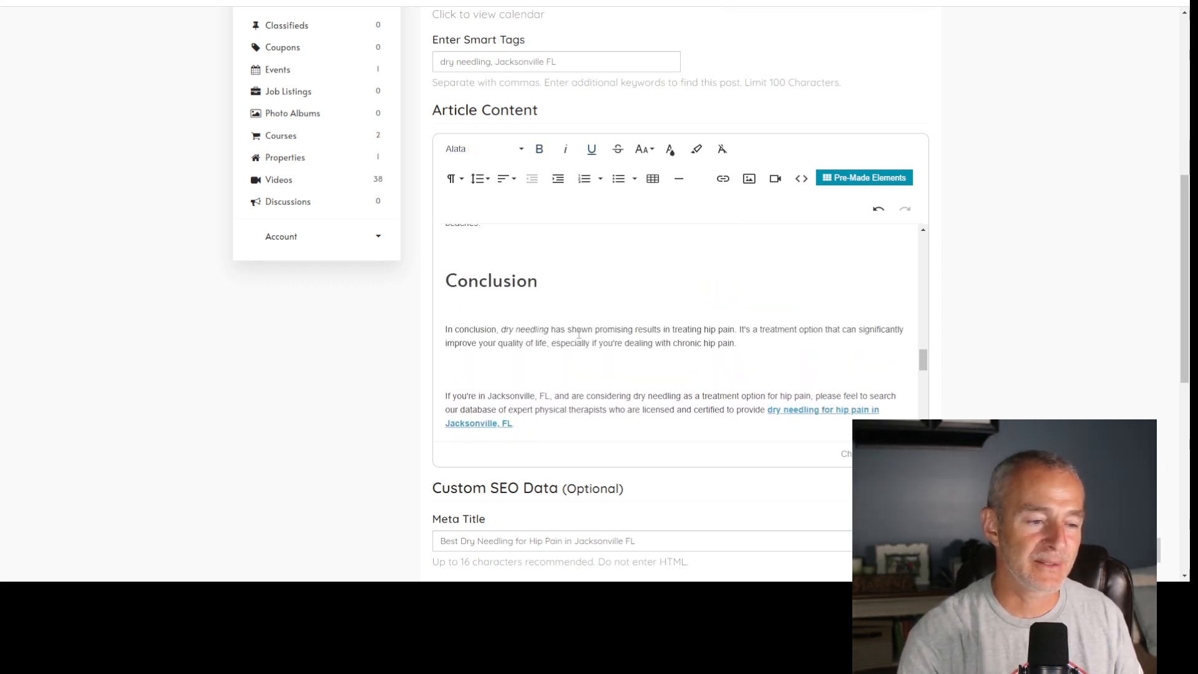
{"action": "double_click", "coordinate": [487, 279]}
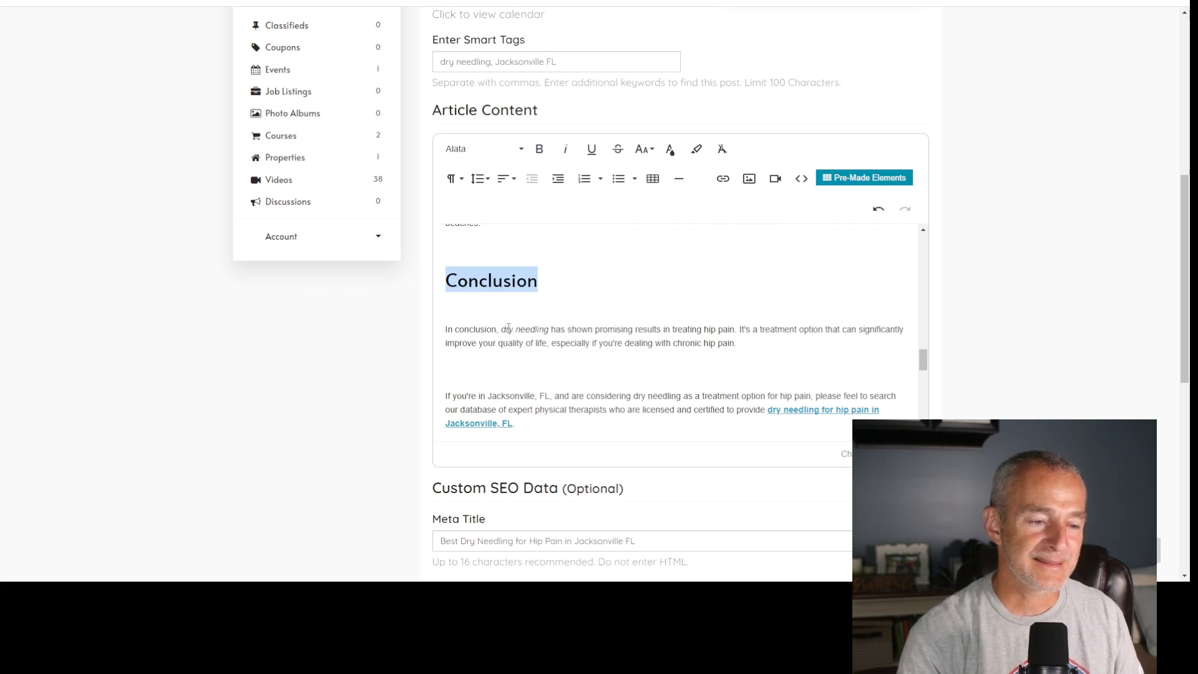
{"action": "left_click_drag", "start_coordinate": [506, 329], "coordinate": [424, 329]}
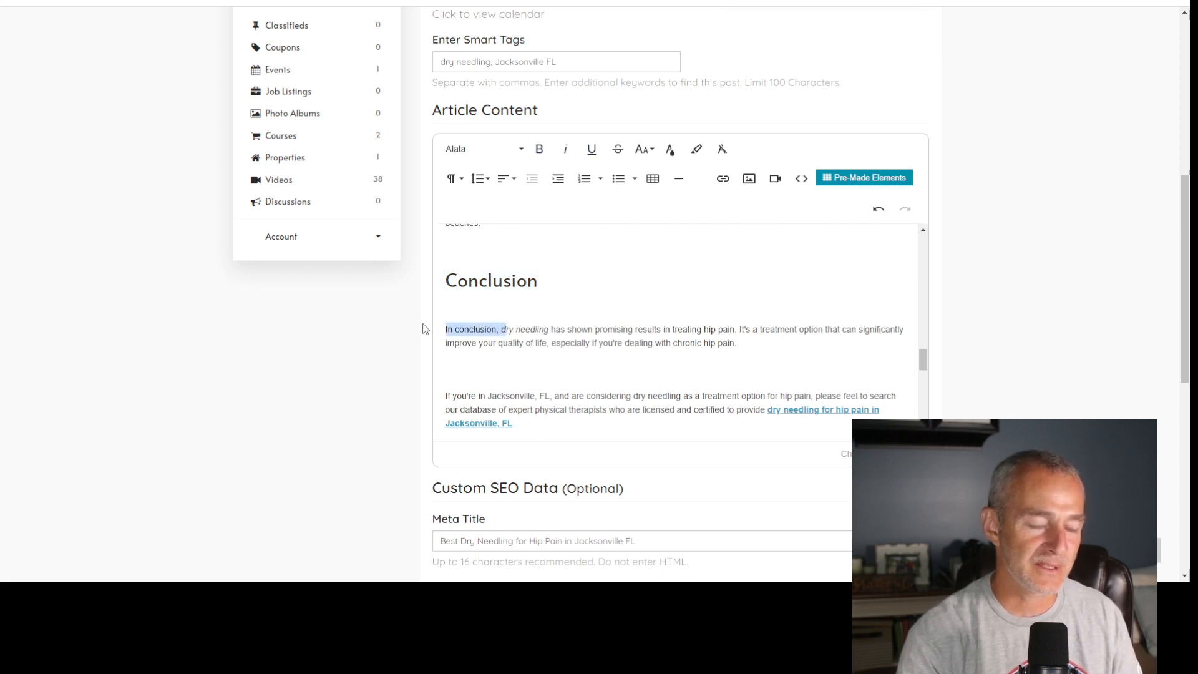
{"action": "type", "text": "Dry"}
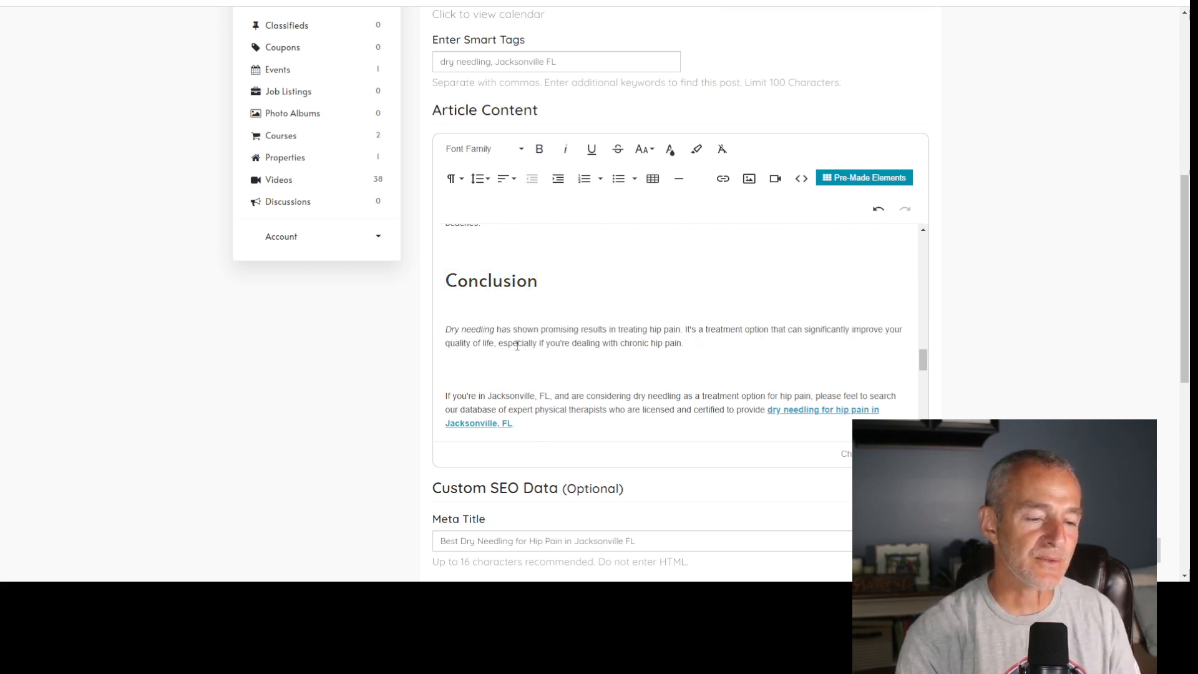
{"action": "type", "text": " needling for hip pain"}
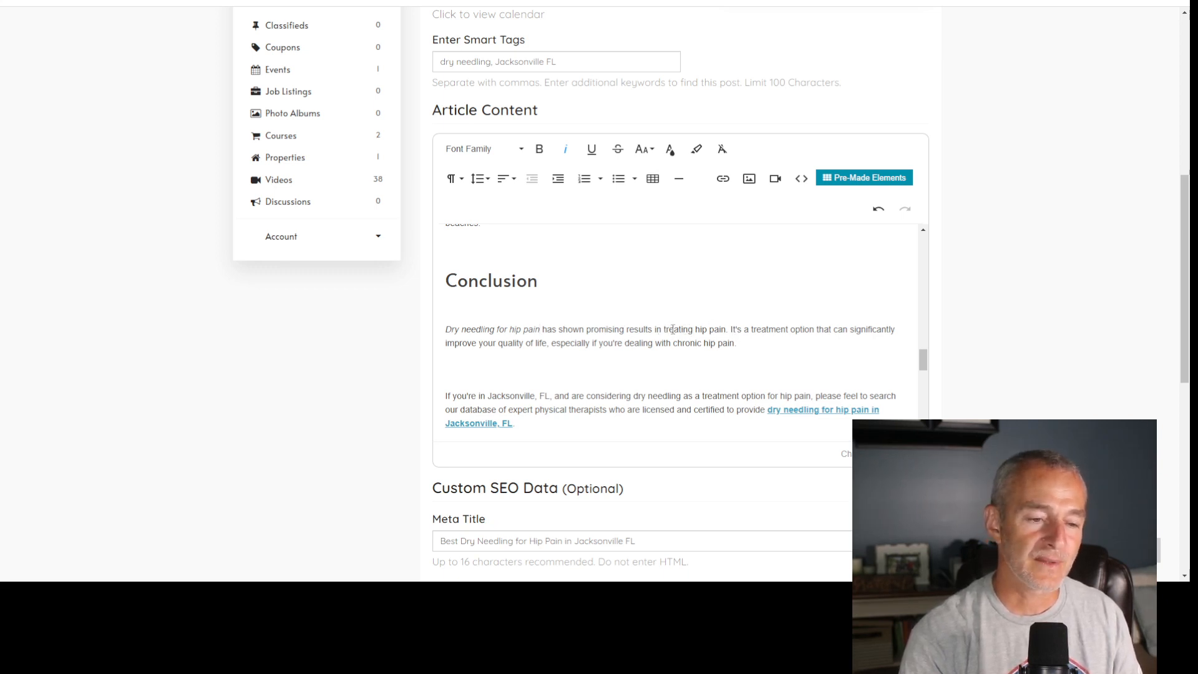
- Replace "in treating hip pain" in the Conclusion's first sentence with "when performed by a licensed physical therapist"
{"action": "left_click_drag", "start_coordinate": [654, 331], "coordinate": [713, 331]}
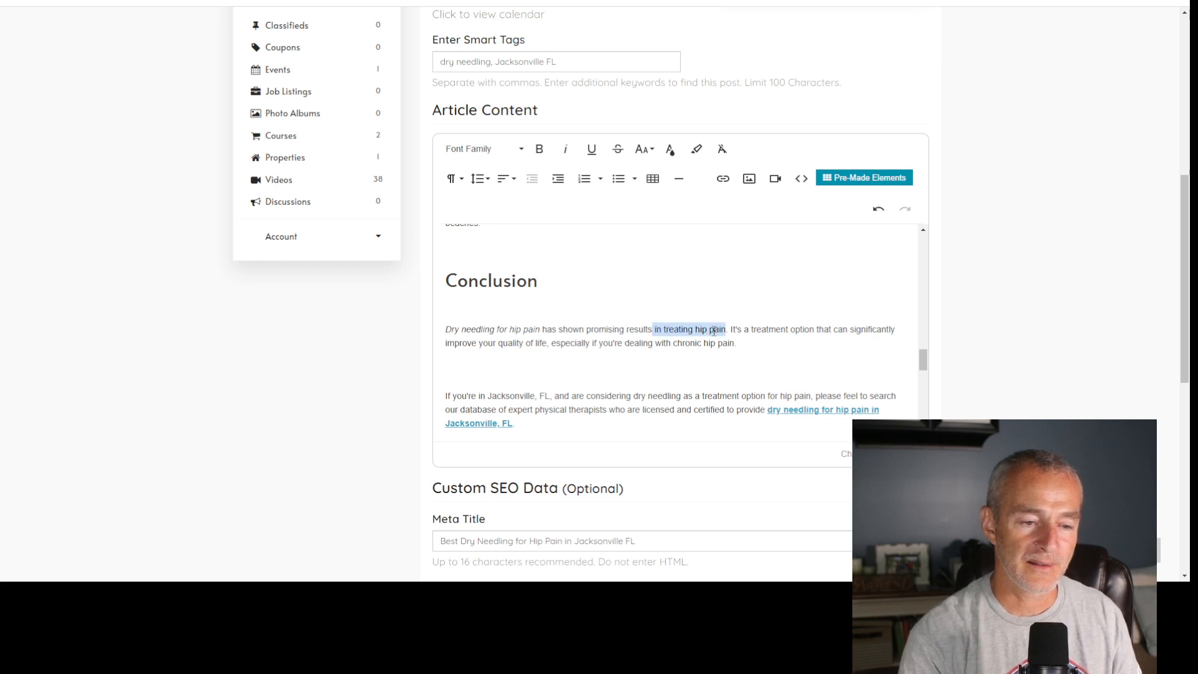
{"action": "type", "text": "when perform"}
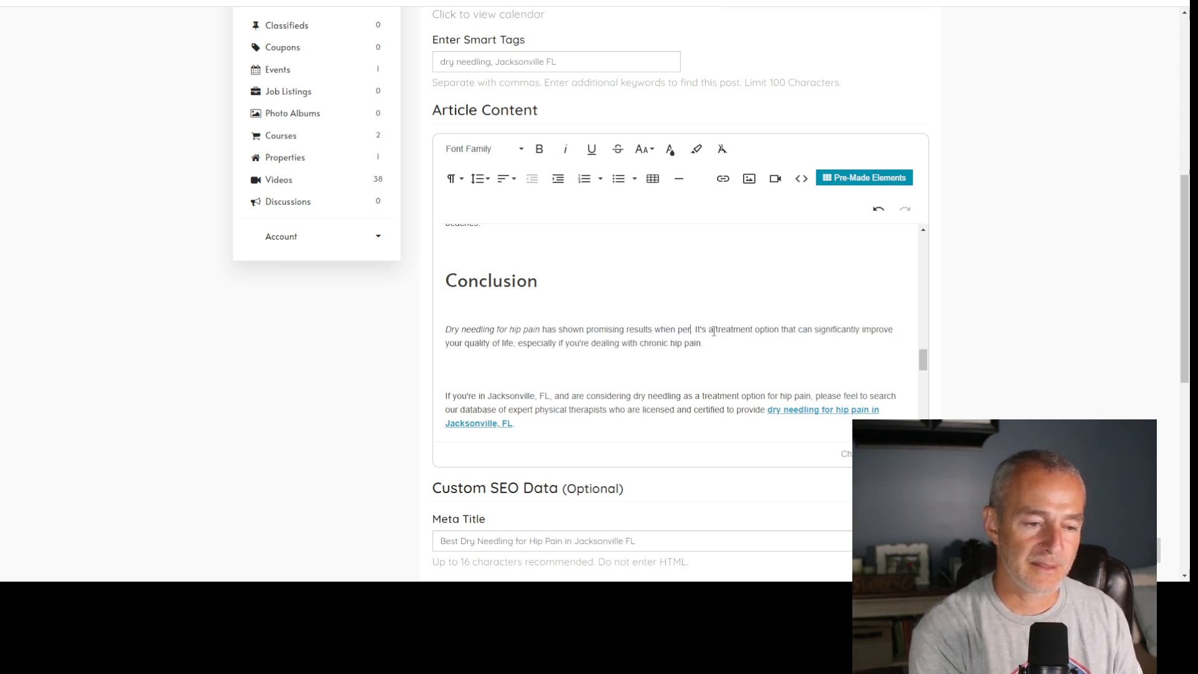
{"action": "type", "text": "ed"}
{"action": "type", "text": " by a licensed phy"}
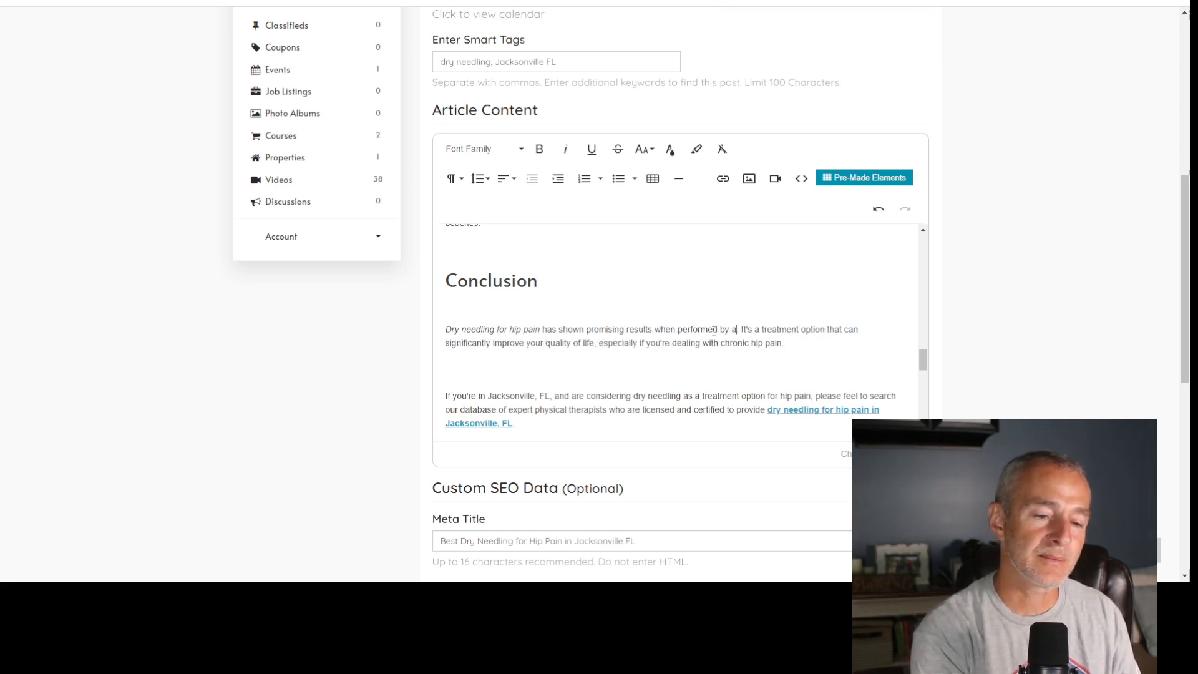
{"action": "type", "text": "sical therapist."}
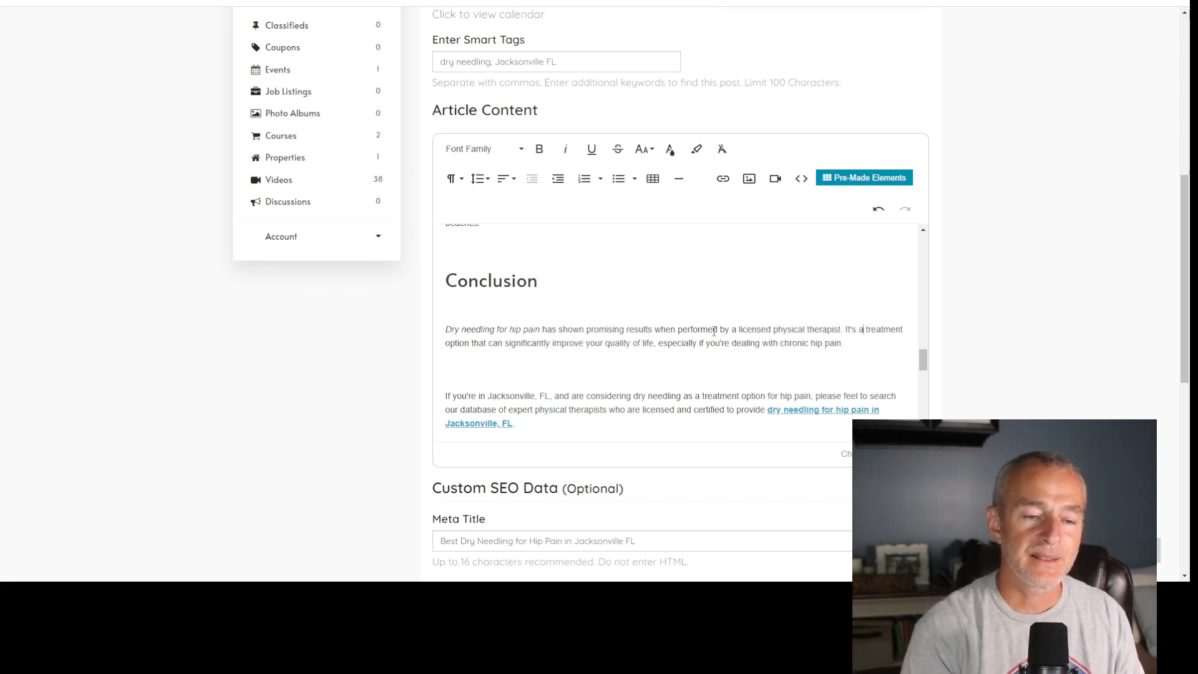
{"action": "key", "text": "Right"}
{"action": "key", "text": "Right"}
{"action": "key", "text": "Right"}
{"action": "key", "text": "Right"}
{"action": "key", "text": "Right"}
{"action": "key", "text": "Right"}
{"action": "key", "text": "Right"}
{"action": "key", "text": "Right"}
{"action": "key", "text": "Right"}
{"action": "key", "text": "Right"}
{"action": "key", "text": "Right"}
{"action": "key", "text": "Right"}
{"action": "key", "text": "Right"}
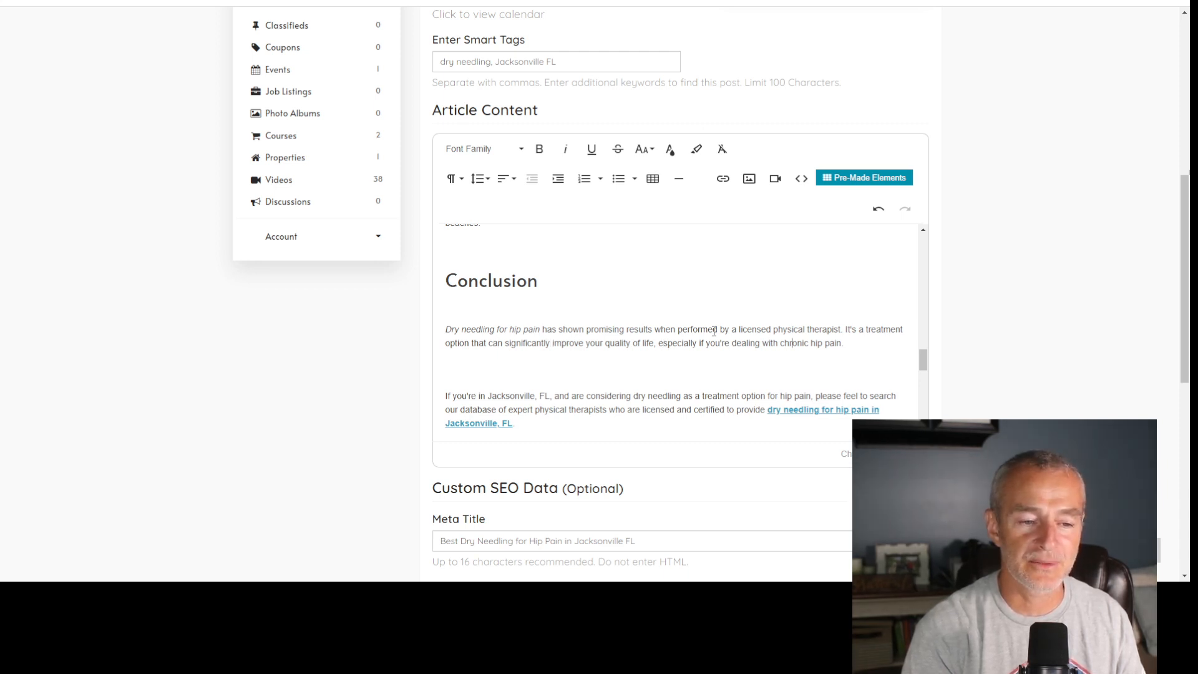
- Delete "As a licensed physical therapist in" from the start of the paragraph under "Dry Needling in Jacksonville, FL"
{"action": "scroll", "coordinate": [715, 330], "scroll_direction": "up", "scroll_amount": 3}
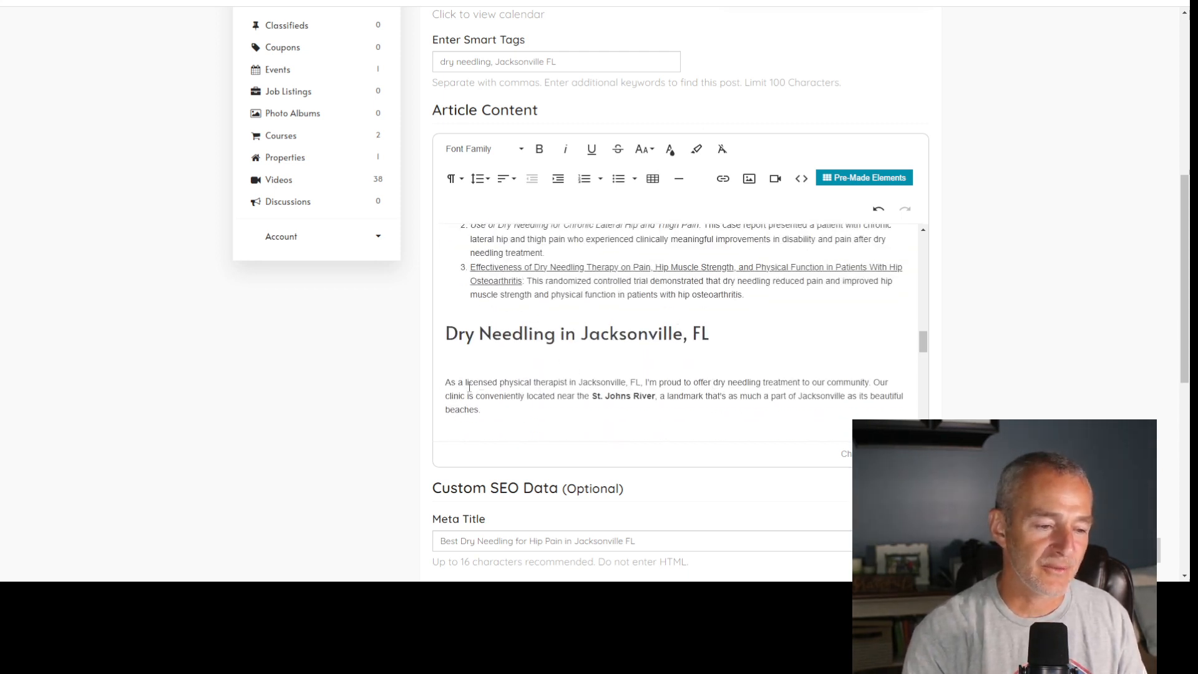
{"action": "double_click", "coordinate": [571, 382]}
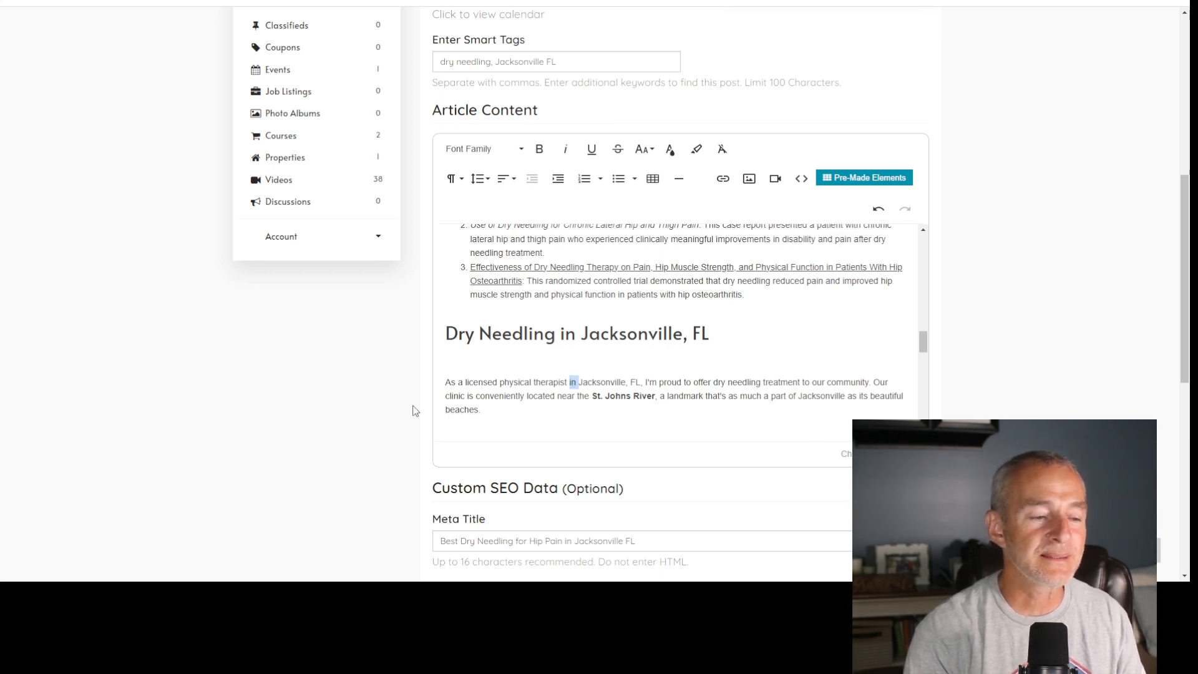
{"action": "left_click_drag", "start_coordinate": [446, 382], "coordinate": [634, 378]}
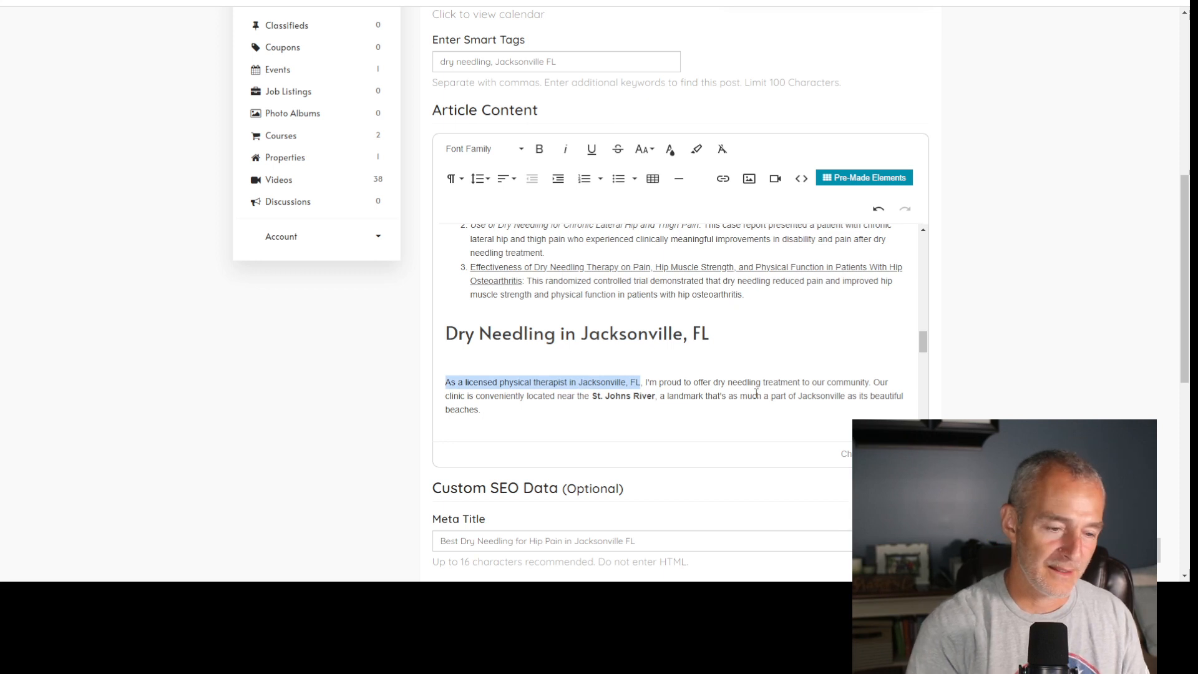
{"action": "key", "text": "shift+Left"}
{"action": "key", "text": "shift+Left"}
{"action": "key", "text": "shift+Left"}
{"action": "key", "text": "shift+Left"}
{"action": "key", "text": "shift+Left"}
{"action": "key", "text": "shift+Left"}
{"action": "key", "text": "shift+Left"}
{"action": "key", "text": "shift+Left"}
{"action": "key", "text": "shift+Left"}
{"action": "key", "text": "shift+Left"}
{"action": "key", "text": "shift+Left"}
{"action": "key", "text": "shift+Left"}
{"action": "key", "text": "shift+Left"}
{"action": "key", "text": "shift+Left"}
{"action": "key", "text": "shift+Left"}
{"action": "key", "text": "shift+Left"}
{"action": "key", "text": "shift+Left"}
{"action": "key", "text": "shift+Left"}
{"action": "key", "text": "shift+Left"}
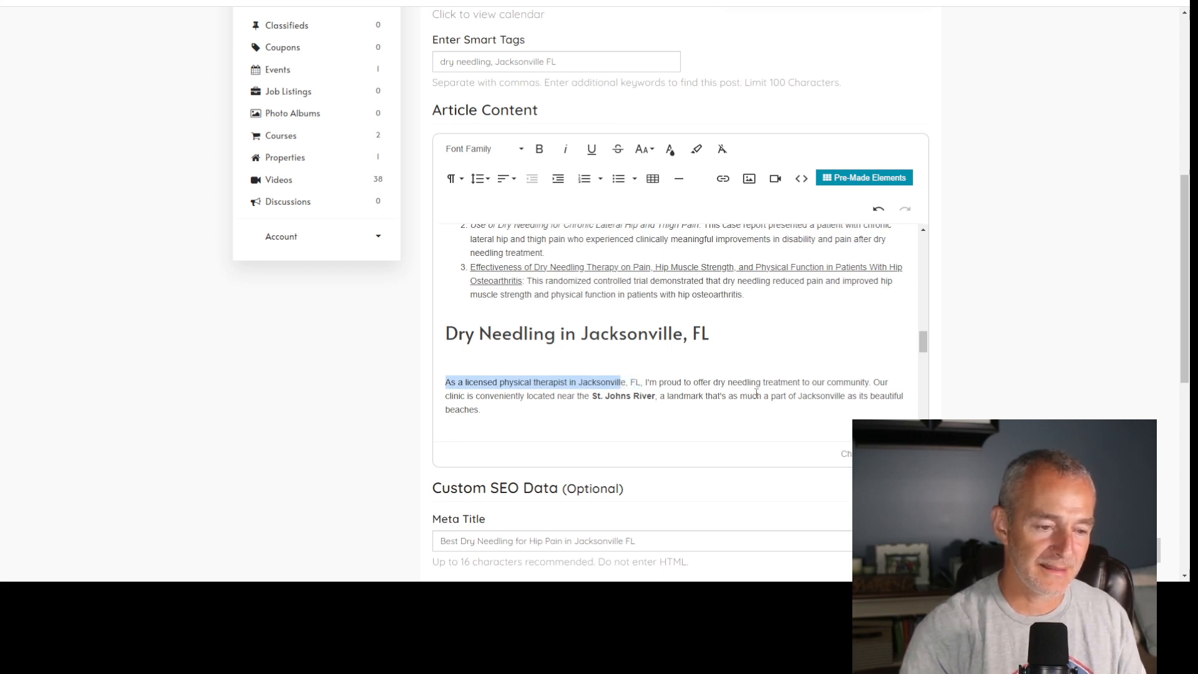
{"action": "key", "text": "shift+Right"}
{"action": "key", "text": "shift+Right"}
{"action": "key", "text": "shift+Right"}
{"action": "key", "text": "BackSpace"}
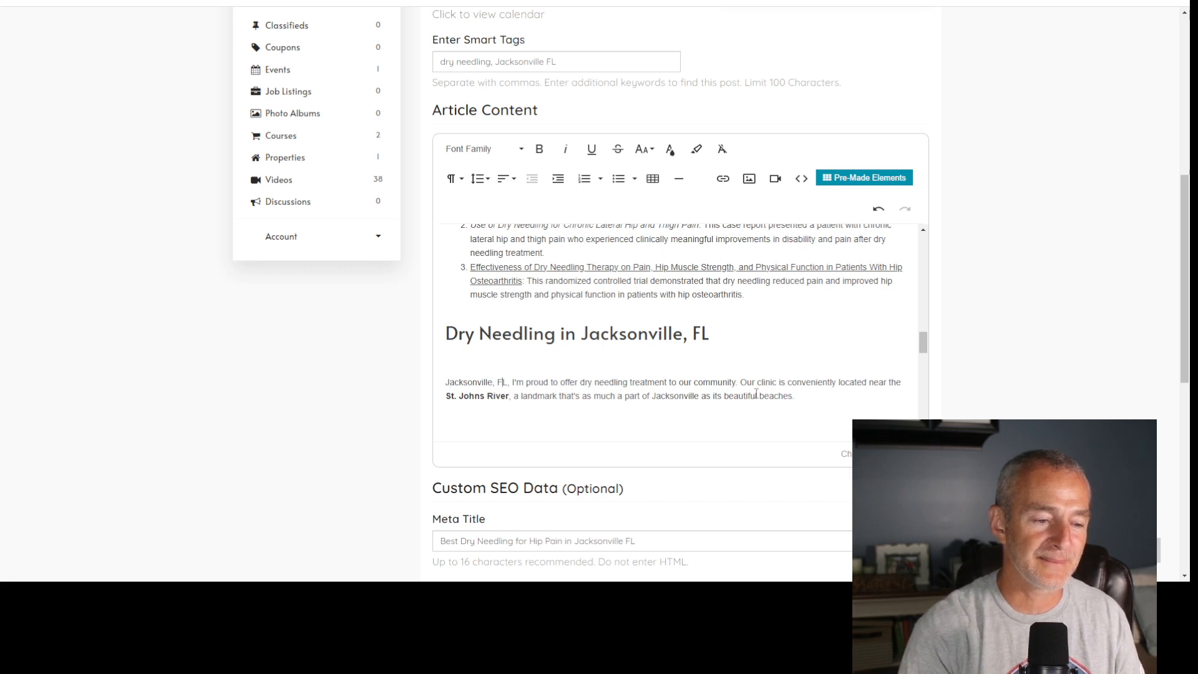
- Insert "is home to several amazing licensed physical therapists who are certified dry needling specialists" after "Jacksonville, FL" in the Jacksonville section's paragraph
{"action": "key", "text": "BackSpace"}
{"action": "type", "text": "is home to"}
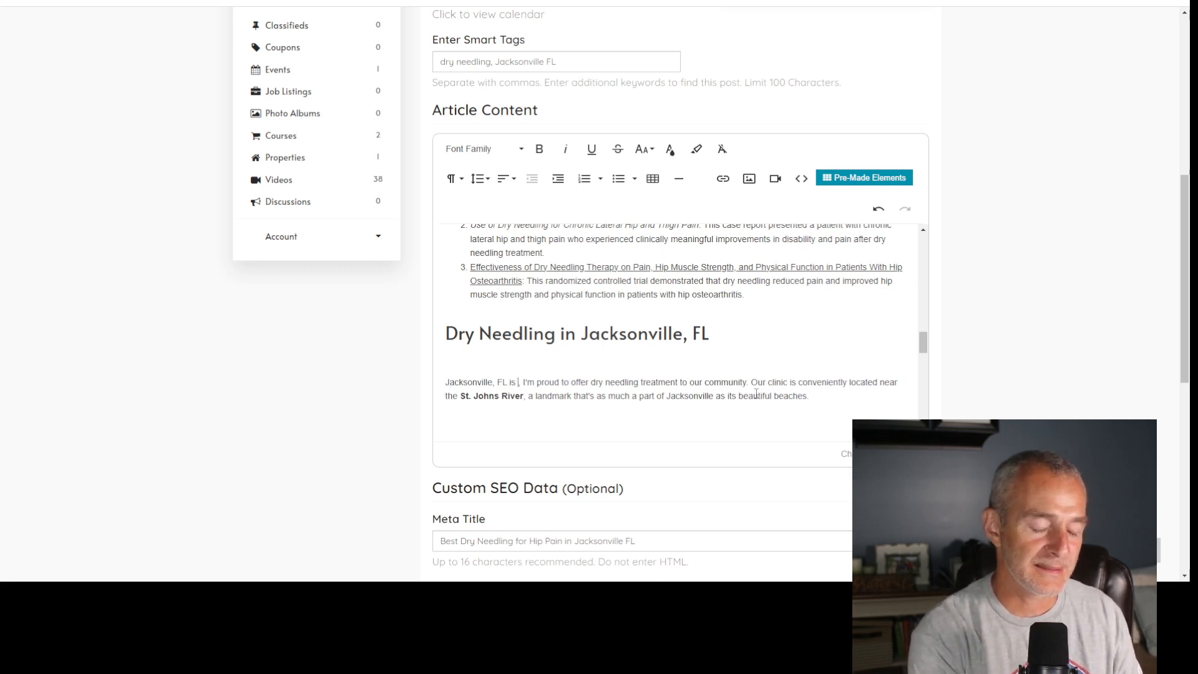
{"action": "type", "text": " s"}
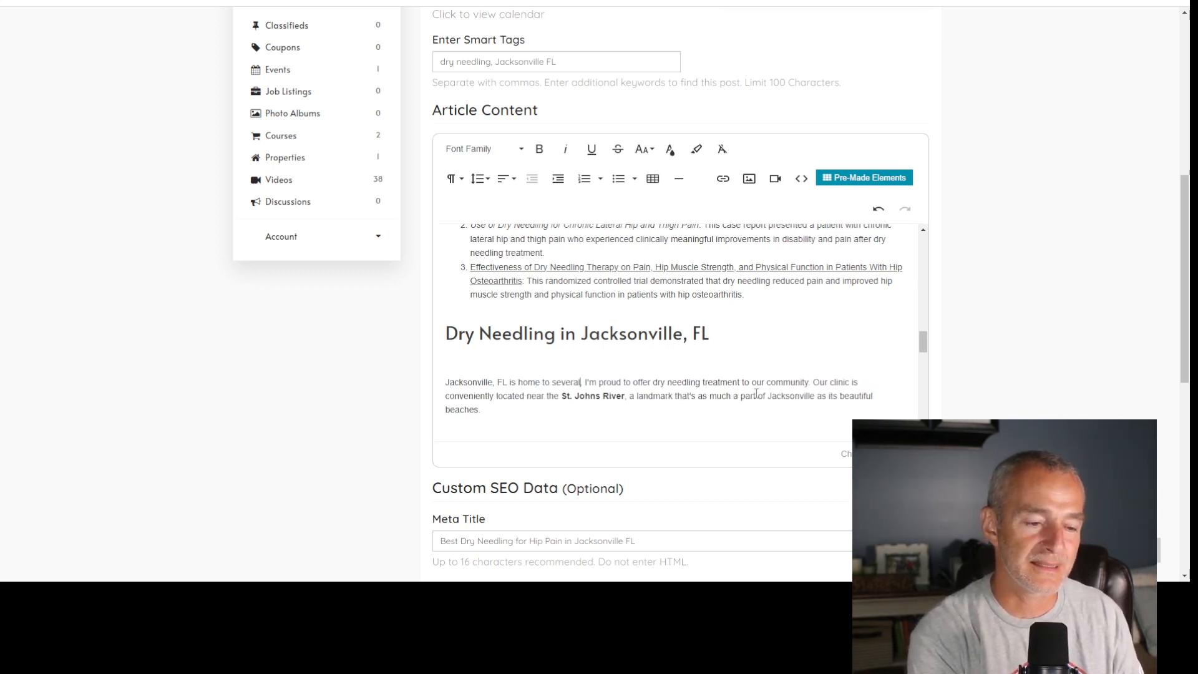
{"action": "type", "text": "everal amazing "}
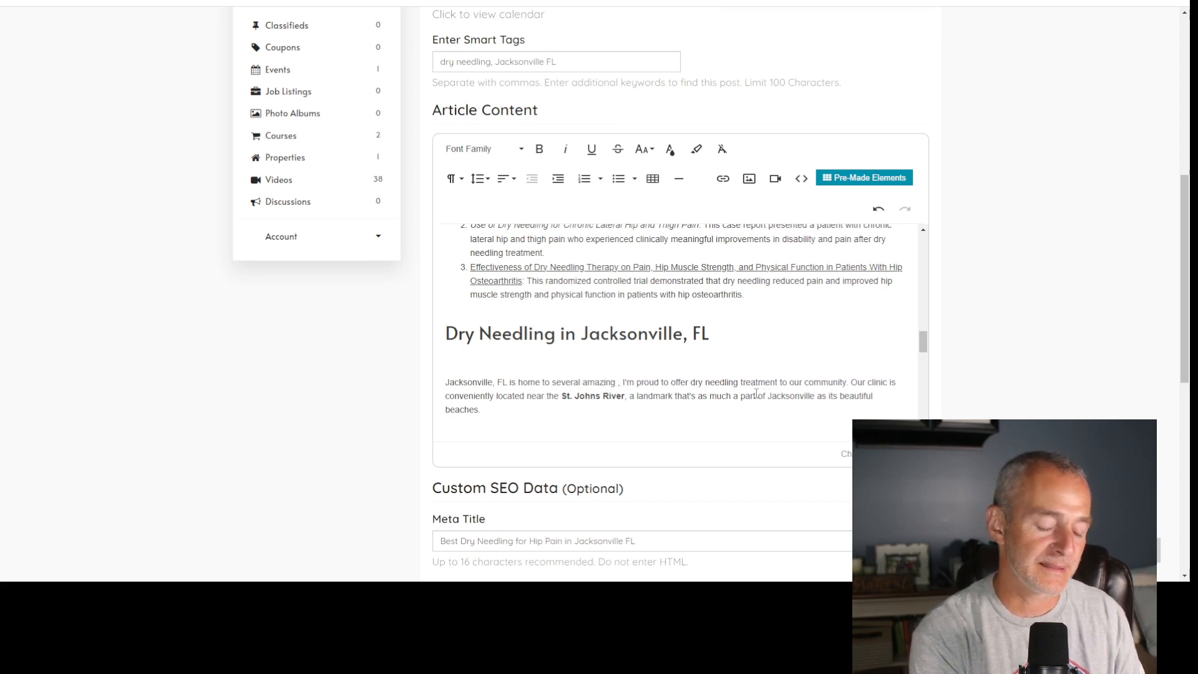
{"action": "type", "text": "licensed physi"}
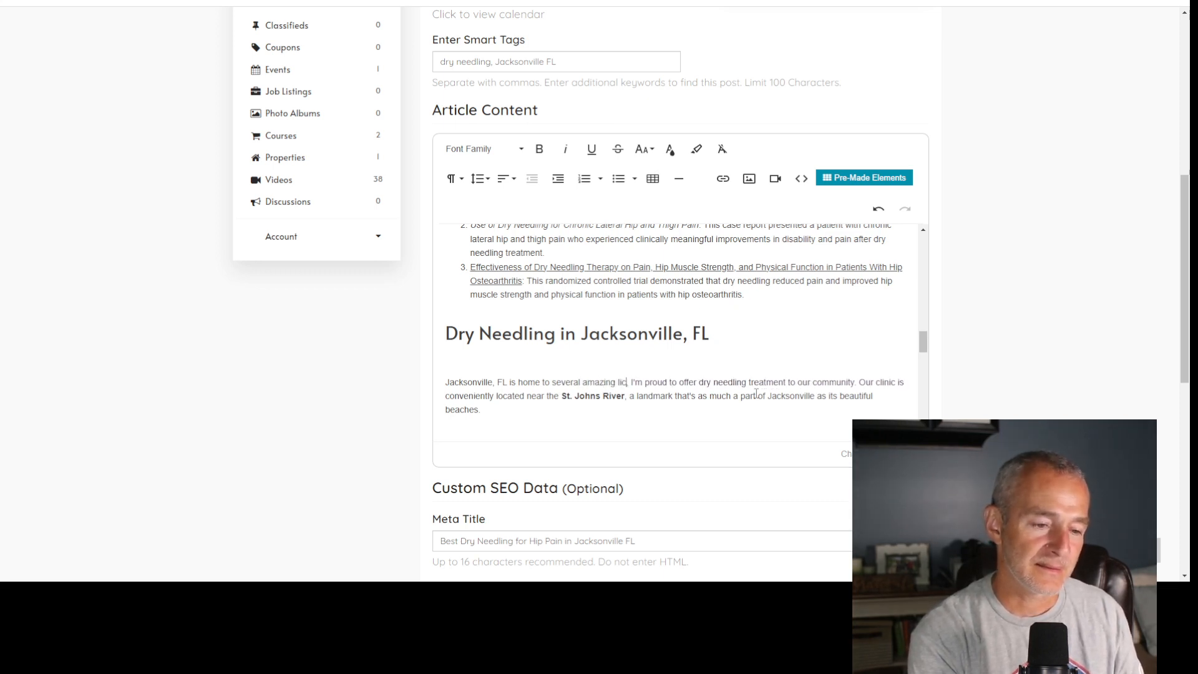
{"action": "type", "text": "cal therapists who are"}
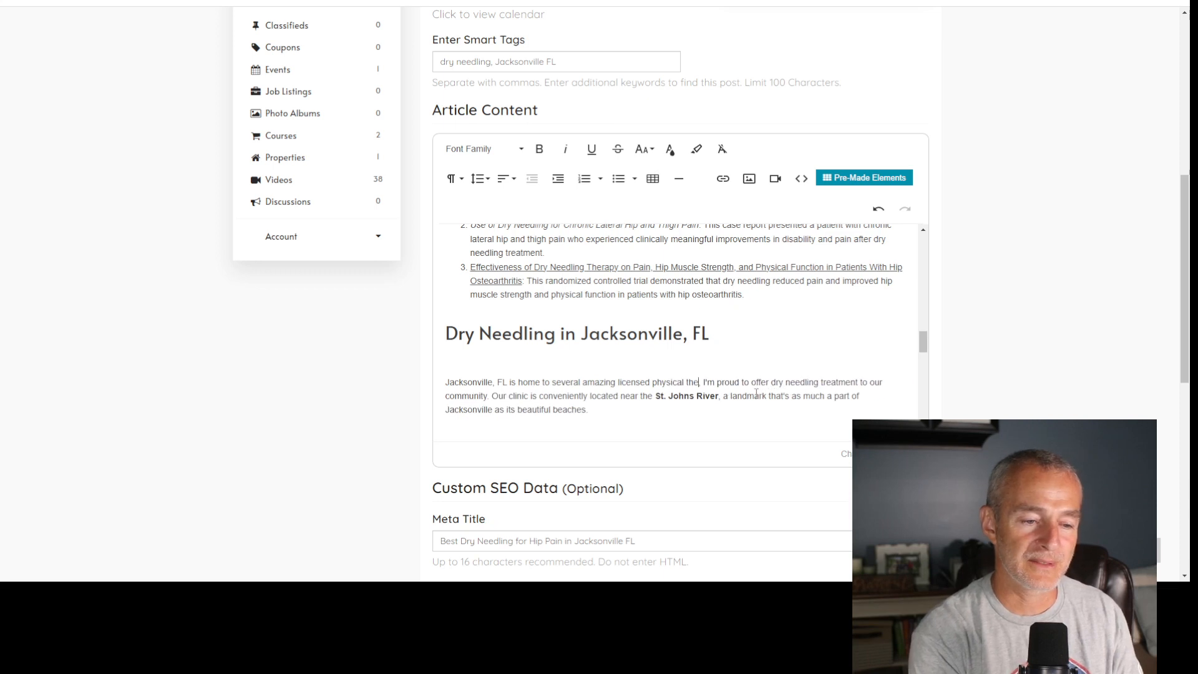
{"action": "type", "text": " certified dr"}
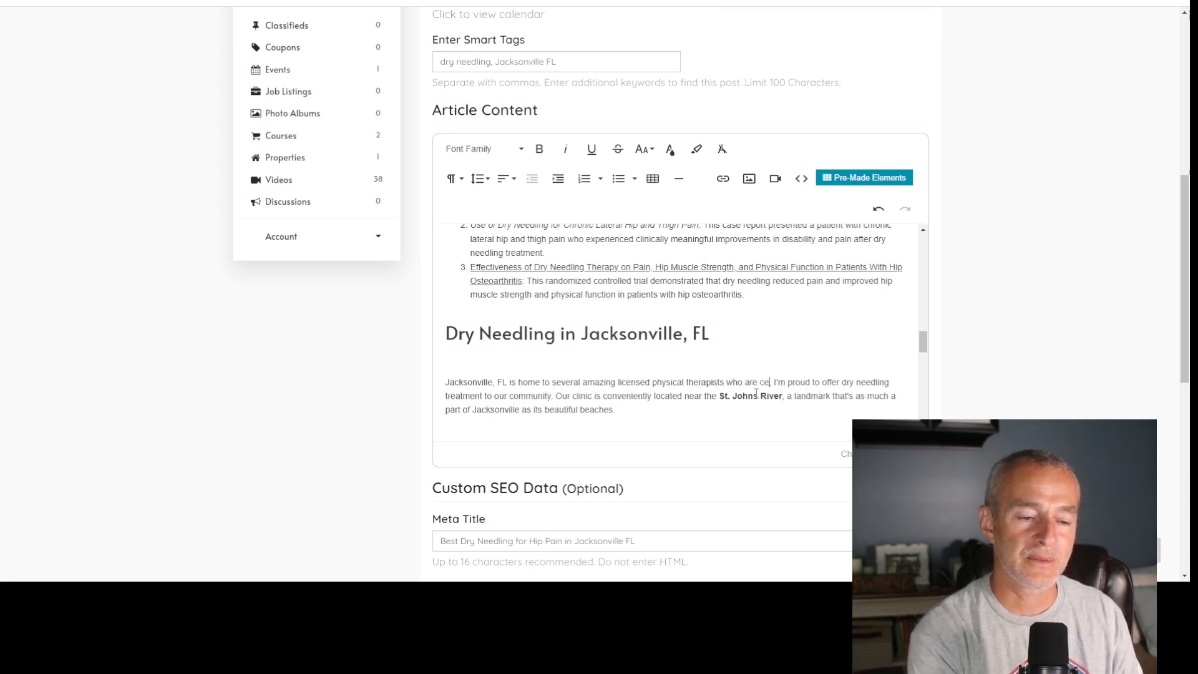
{"action": "type", "text": "y needin"}
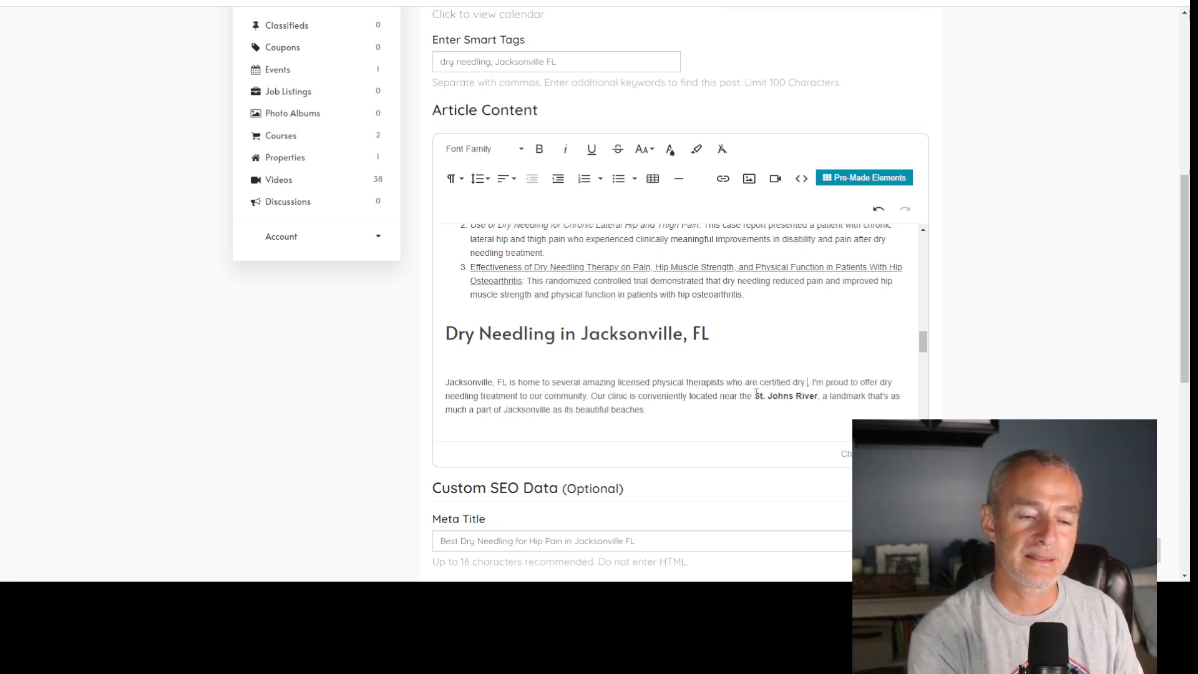
{"action": "key", "text": "BackSpace"}
{"action": "key", "text": "BackSpace"}
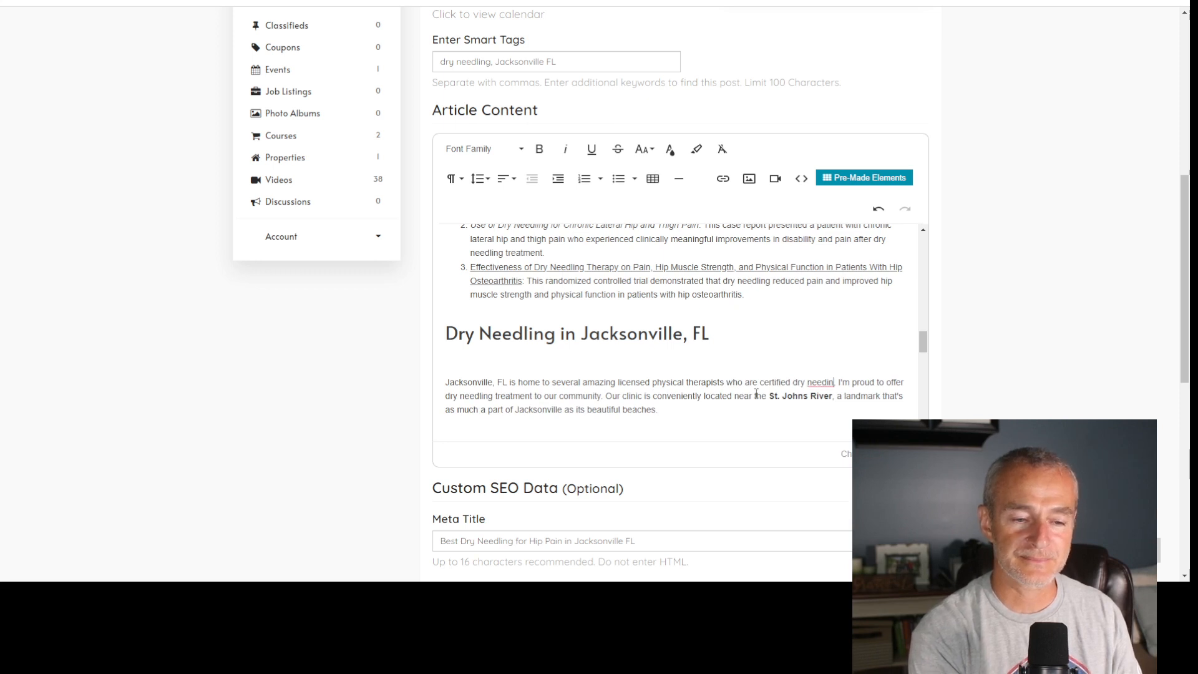
{"action": "type", "text": "ling speci"}
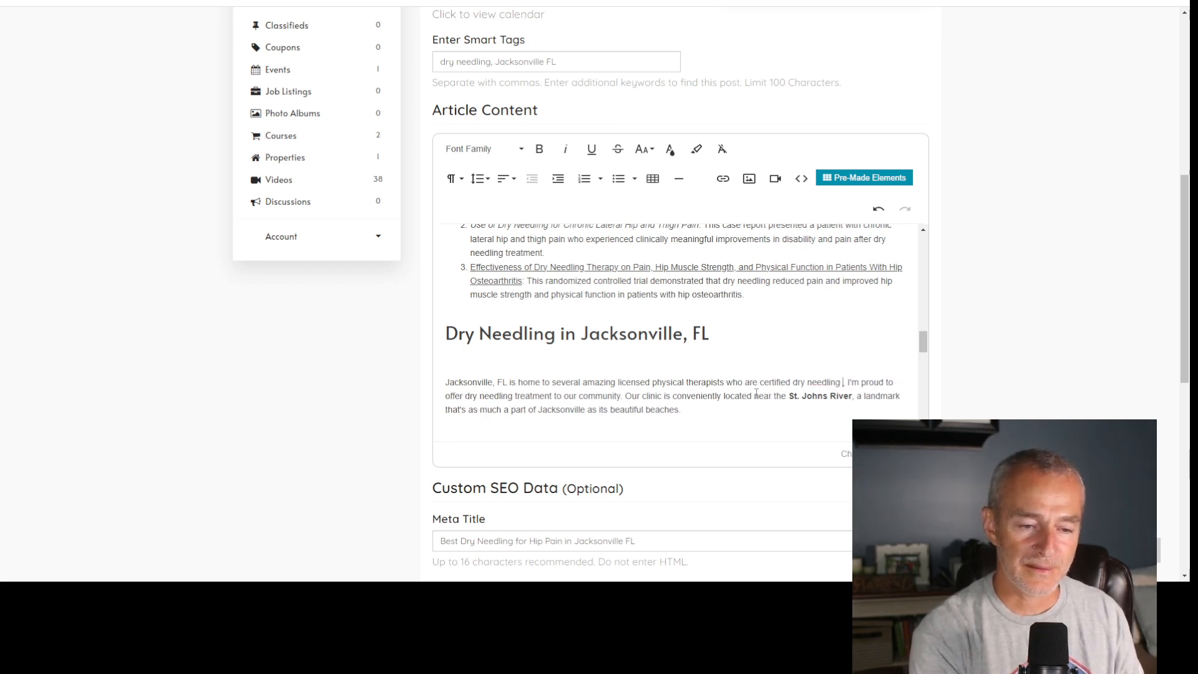
{"action": "type", "text": "alists,"}
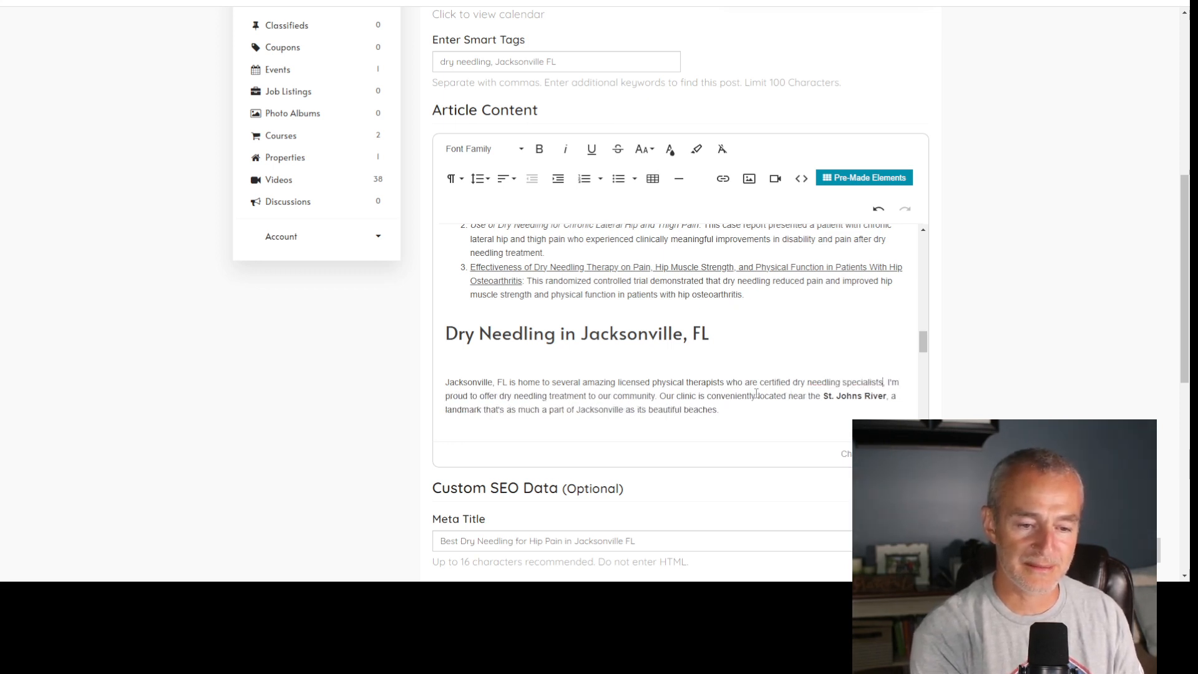
- Replace "I'm" with "They are" before "proud to offer dry needling treatment"
{"action": "key", "text": "Right"}
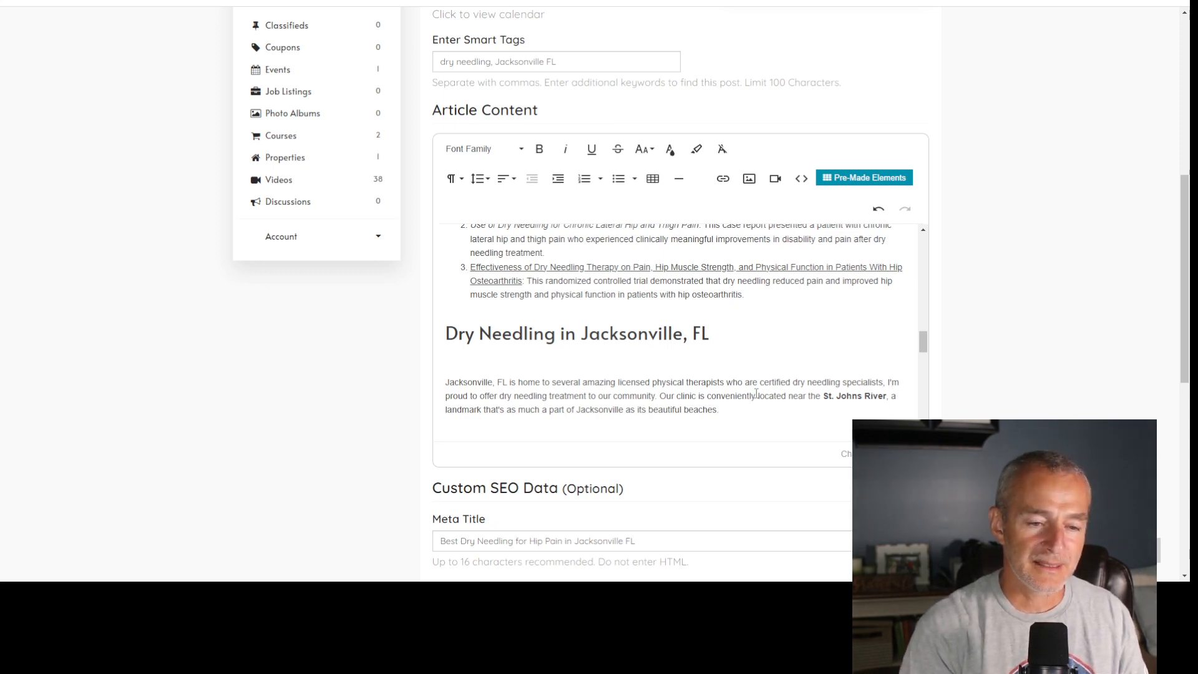
{"action": "key", "text": "shift+Right"}
{"action": "key", "text": "shift+Right"}
{"action": "key", "text": "shift+Right"}
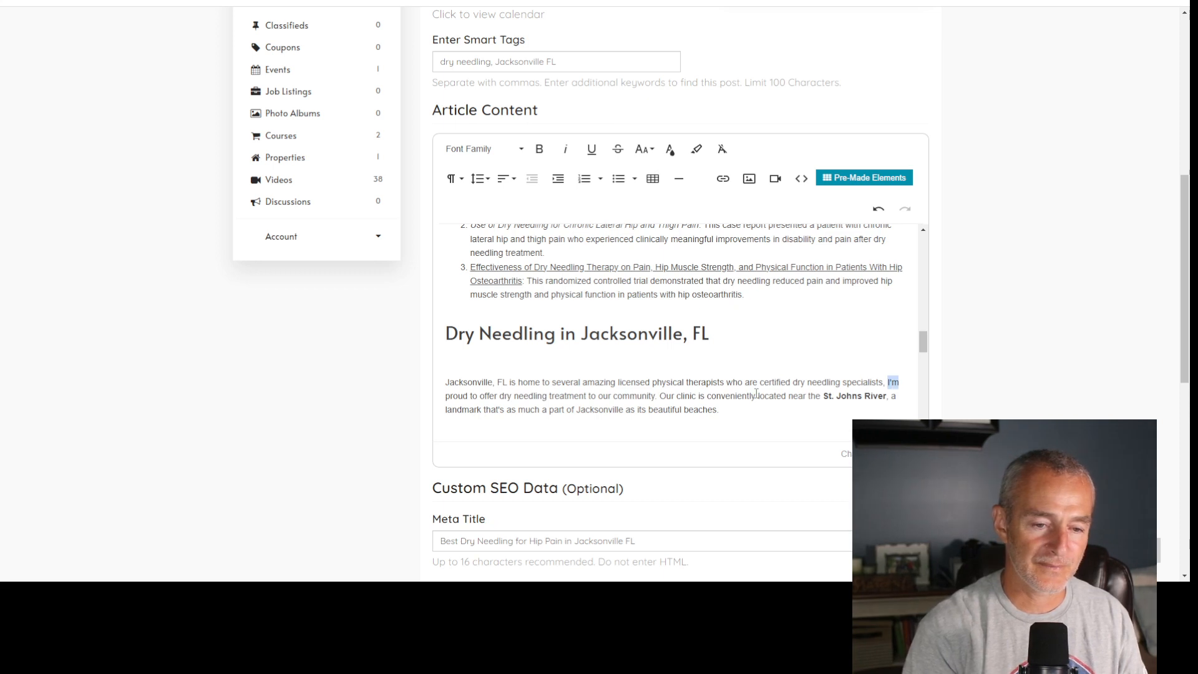
{"action": "type", "text": "They are"}
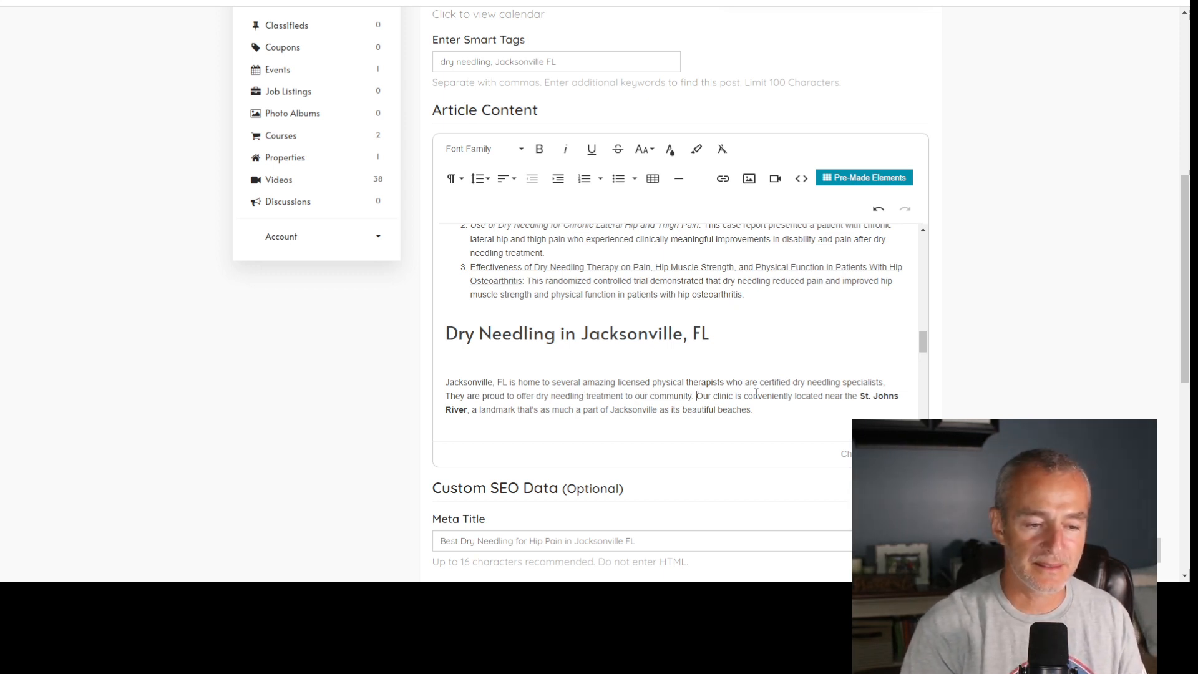
- Replace "Our" before "clinic" with "Their services are available in their outpatient"
{"action": "type", "text": "Their"}
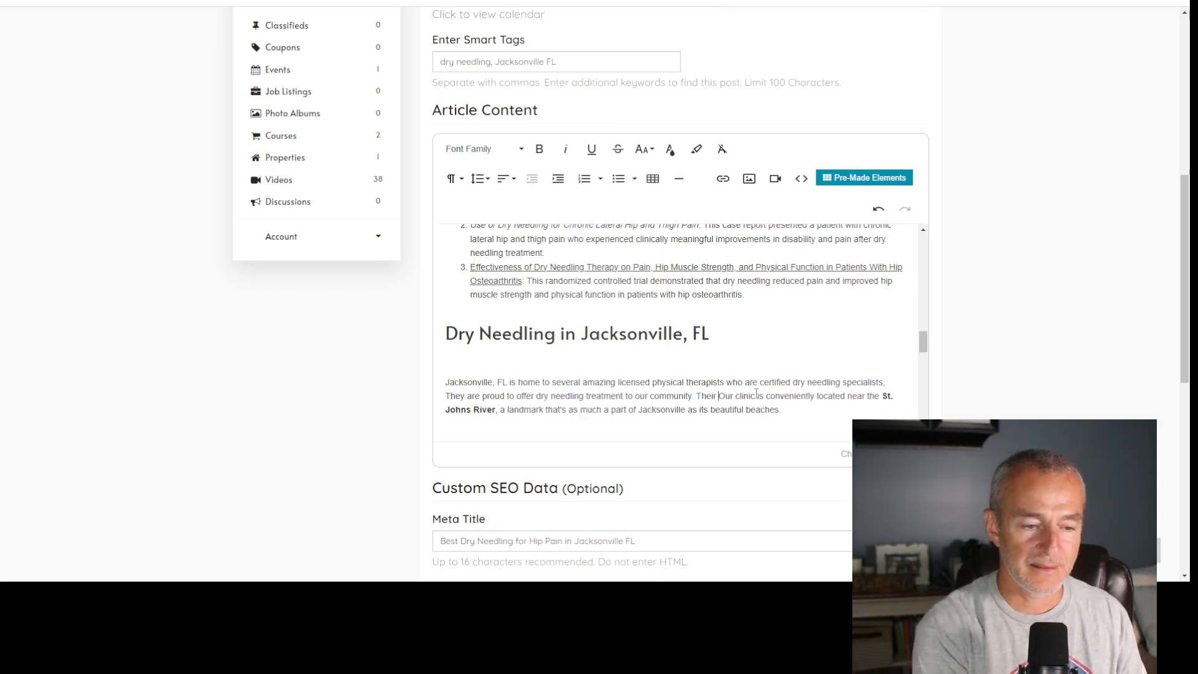
{"action": "key", "text": "Delete"}
{"action": "key", "text": "Delete"}
{"action": "key", "text": "Delete"}
{"action": "key", "text": "Delete"}
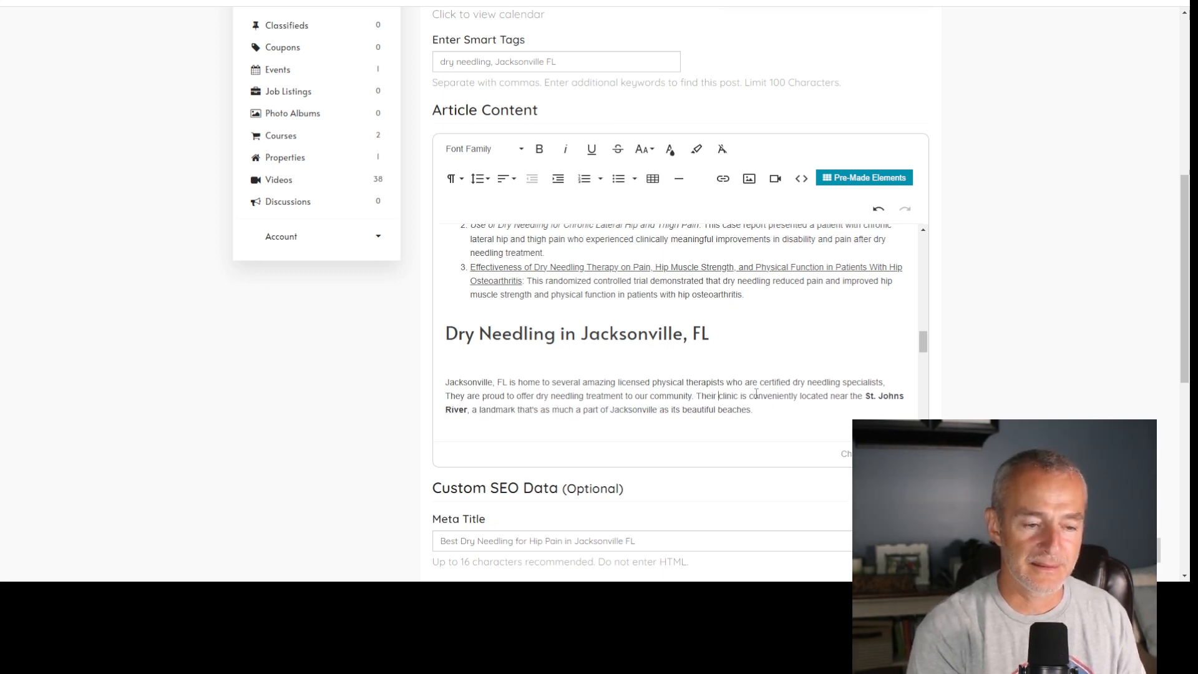
{"action": "type", "text": "services are a"}
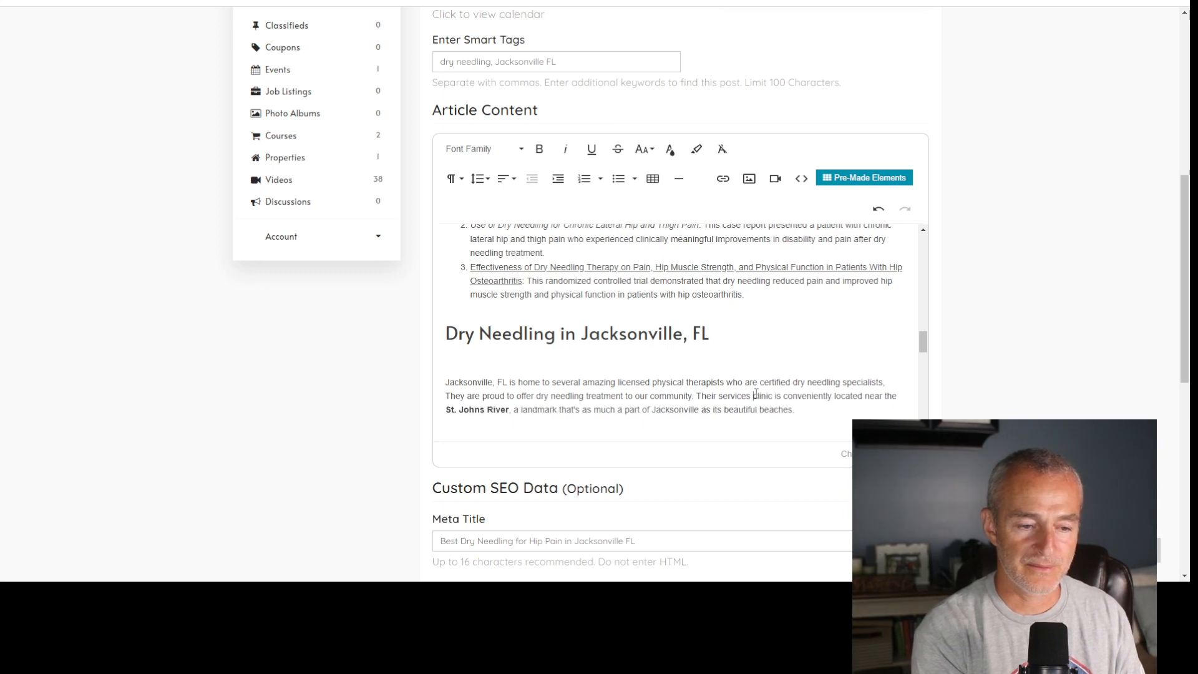
{"action": "type", "text": "vailable in "}
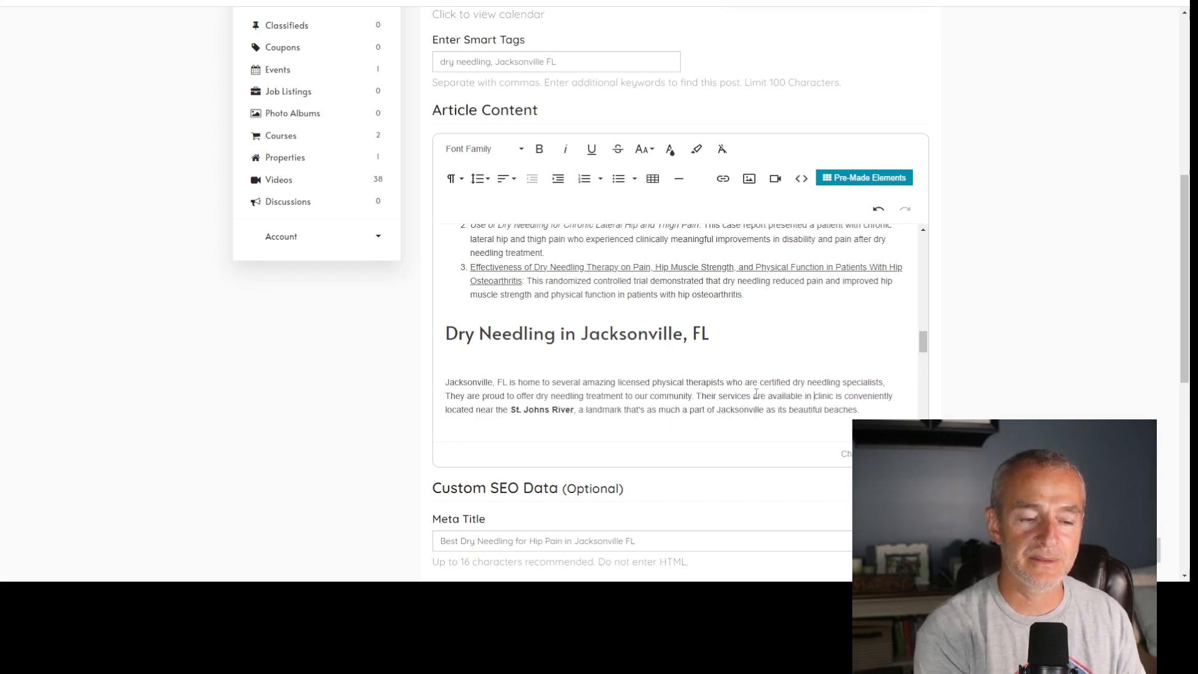
{"action": "type", "text": "their outpatinet"}
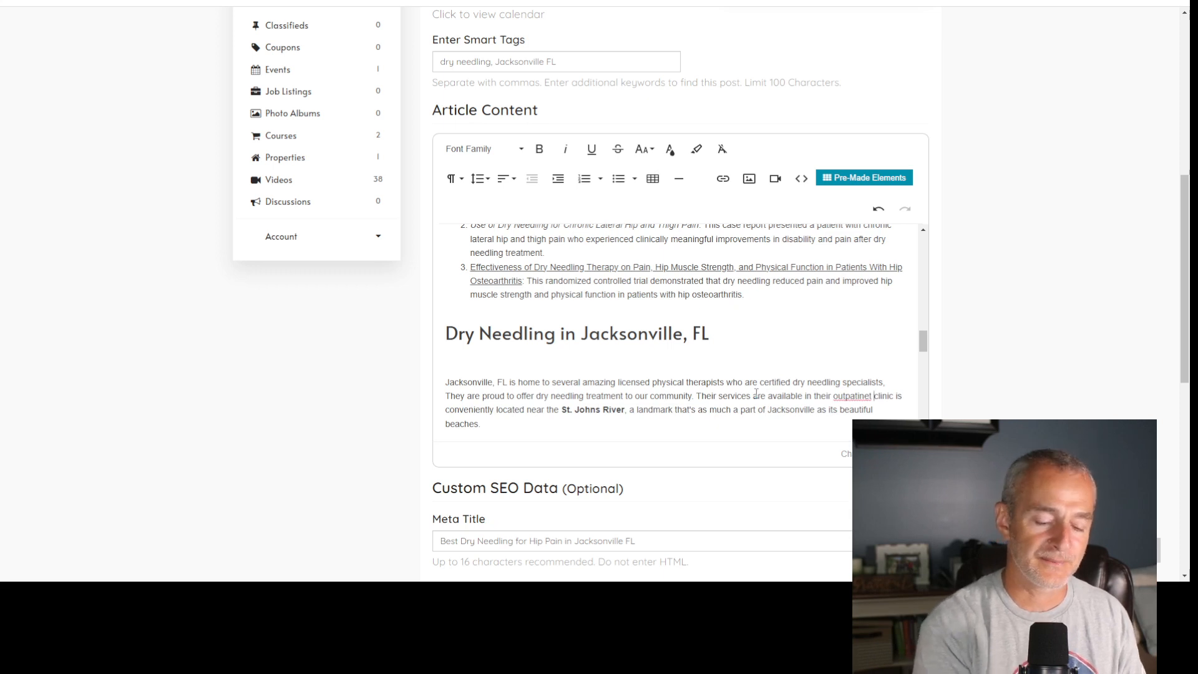
{"action": "key", "text": "BackSpace"}
{"action": "key", "text": "BackSpace"}
{"action": "key", "text": "BackSpace"}
{"action": "key", "text": "BackSpace"}
{"action": "type", "text": "ent"}
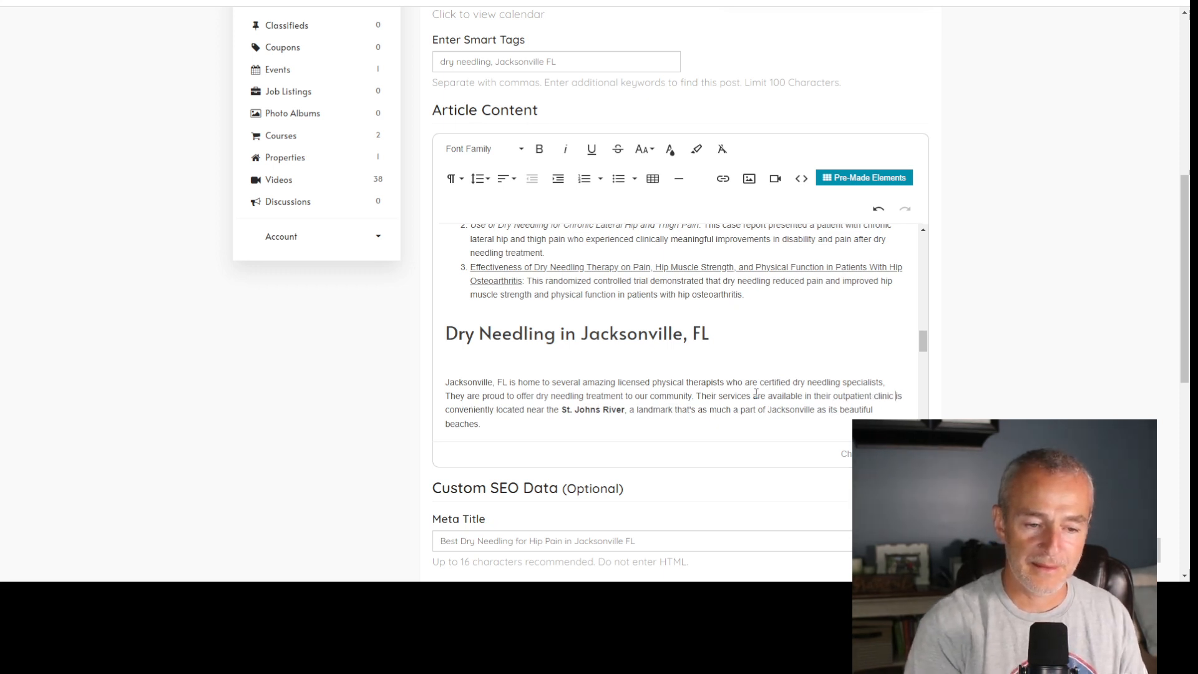
- Make "clinic" plural and add "or onsite in your home." after it
{"action": "key", "text": "BackSpace"}
{"action": "type", "text": "s or "}
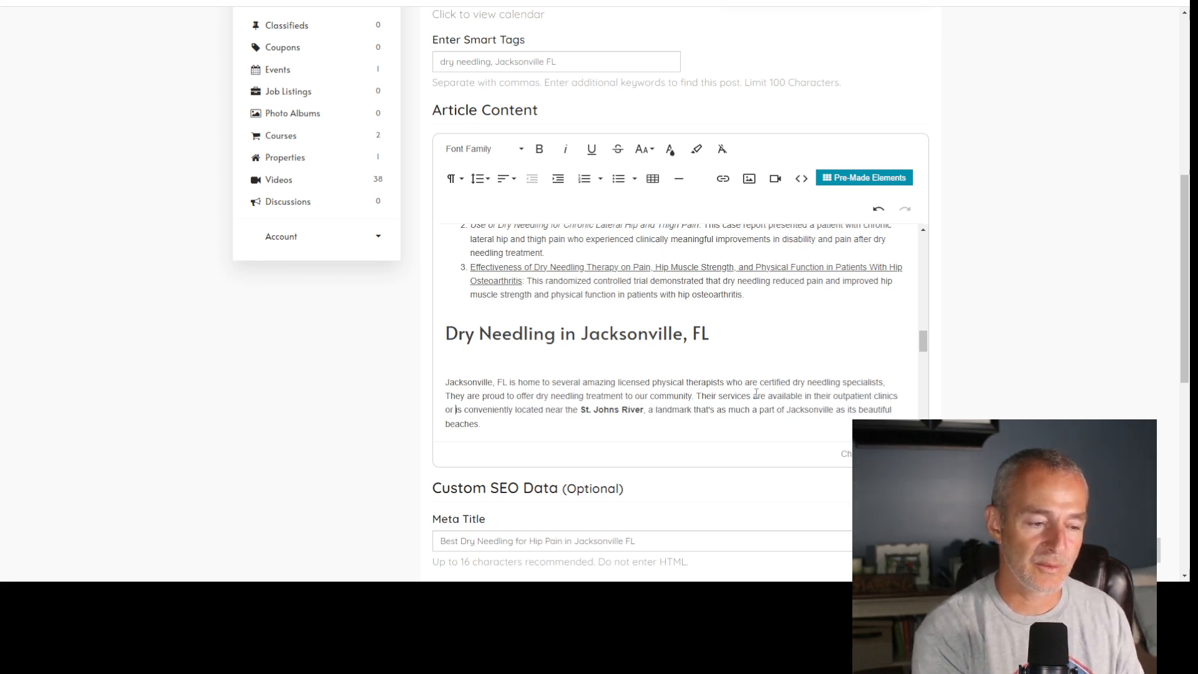
{"action": "type", "text": "onsite "}
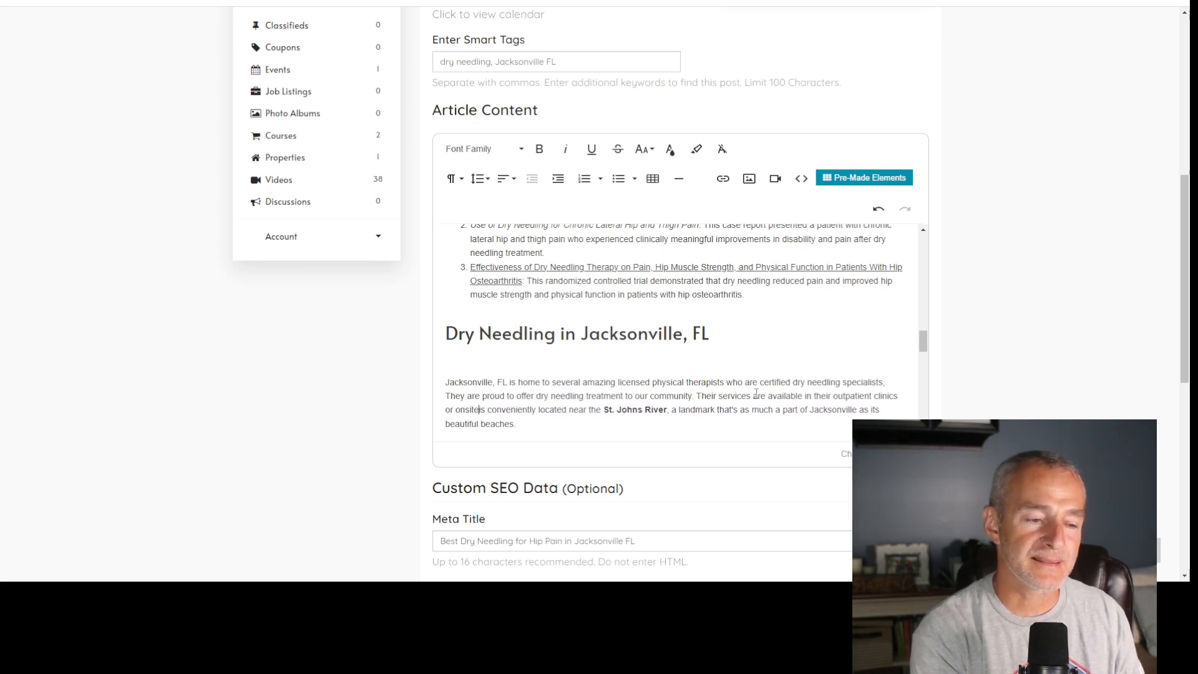
{"action": "type", "text": "in your home"}
{"action": "key", "text": "Delete"}
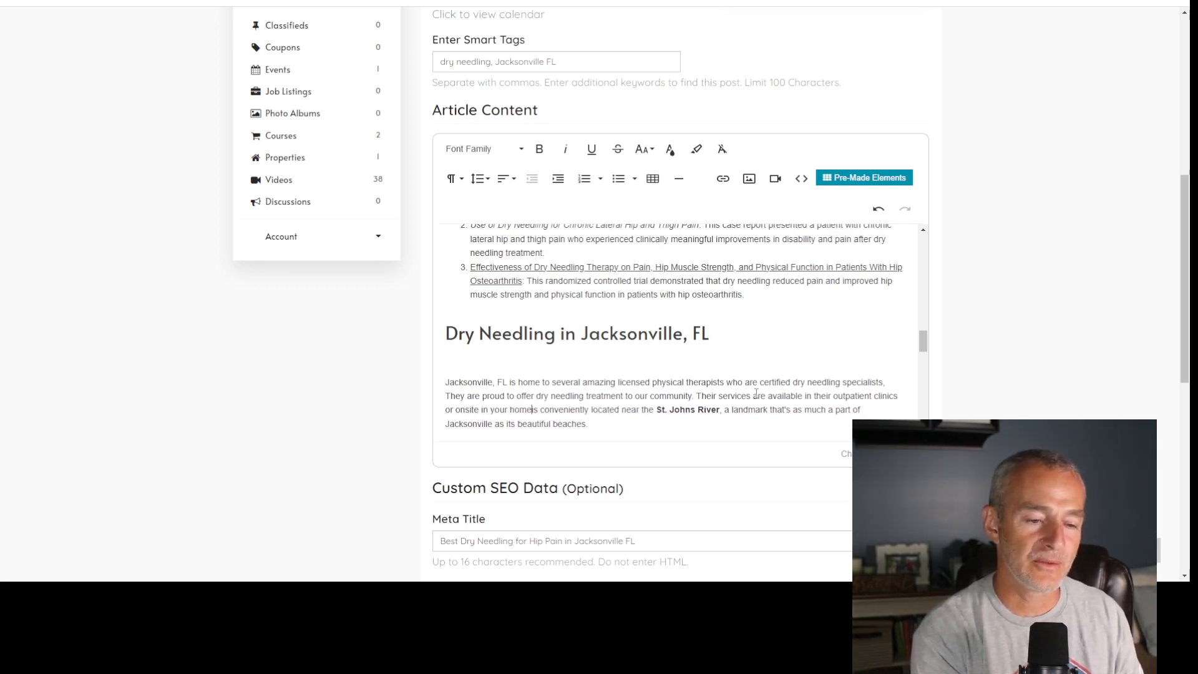
{"action": "type", "text": ". i"}
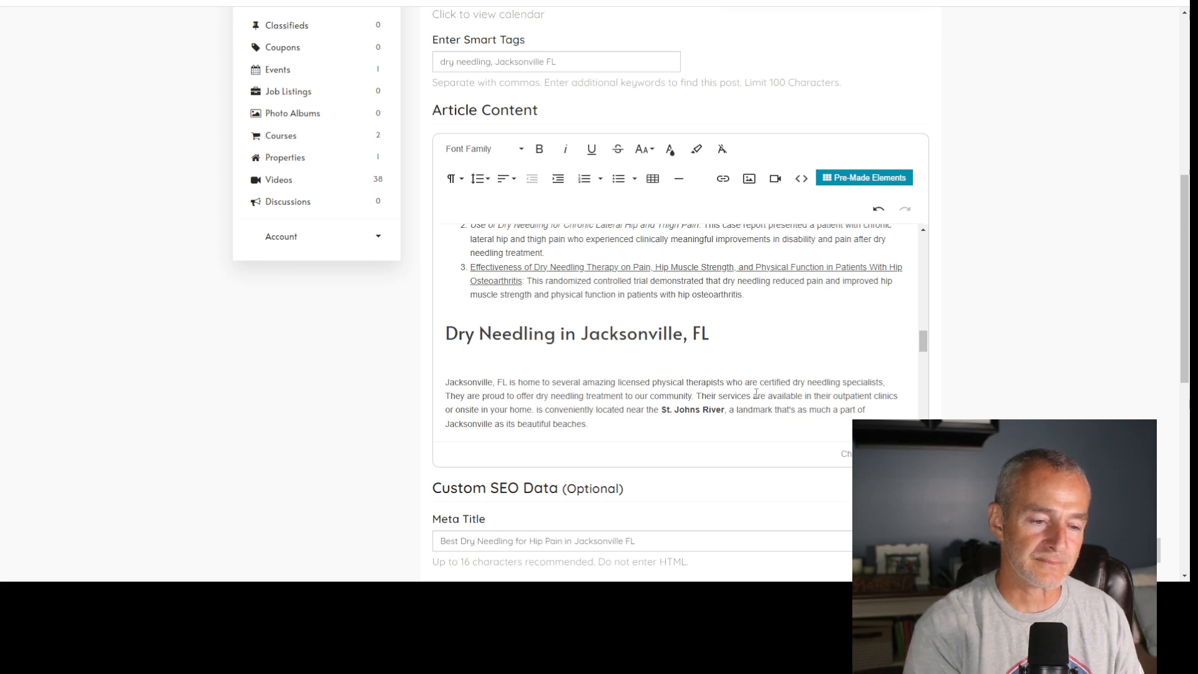
- Delete "is conveniently located" and the period before it so the sentence runs "in your home near the St. Johns River"
{"action": "key", "text": "shift+Down"}
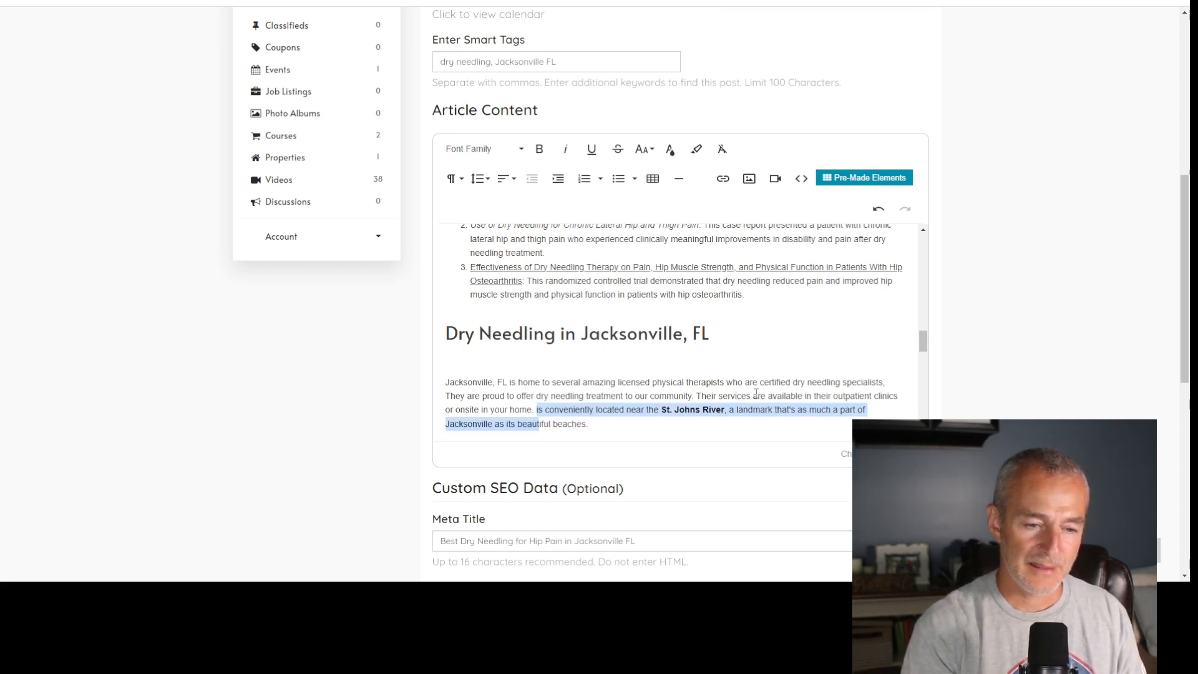
{"action": "key", "text": "shift+Up"}
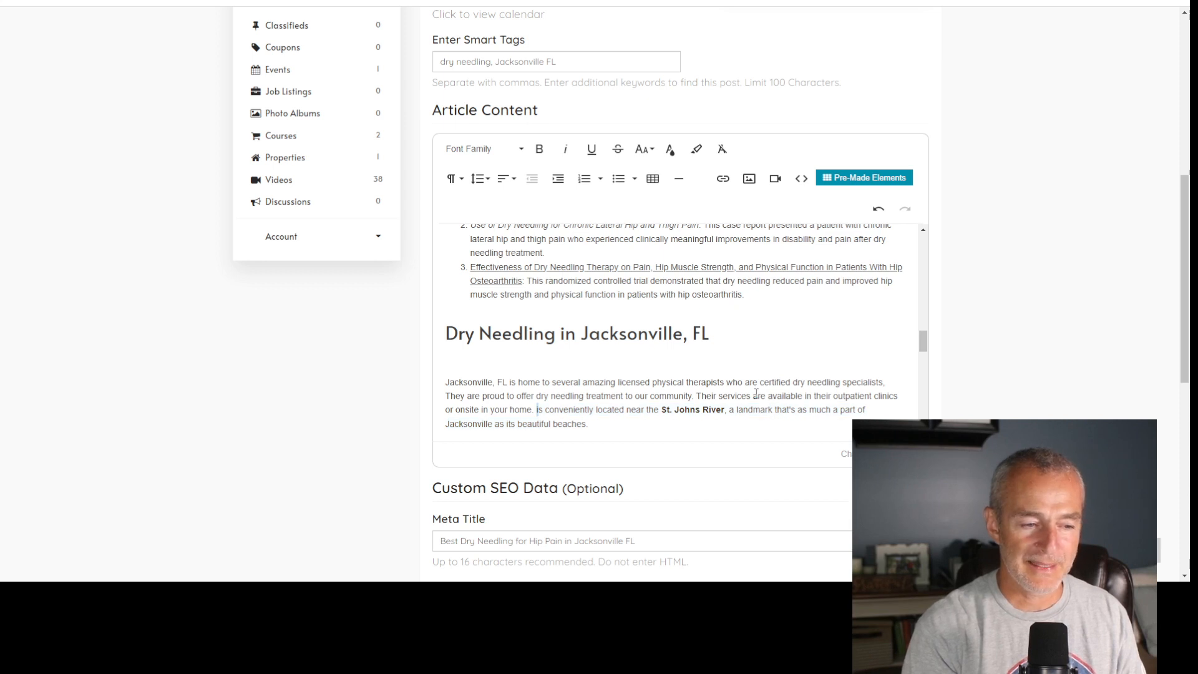
{"action": "key", "text": "shift+Right"}
{"action": "key", "text": "shift+Right"}
{"action": "key", "text": "shift+Right"}
{"action": "key", "text": "shift+Right"}
{"action": "key", "text": "shift+Right"}
{"action": "key", "text": "shift+Right"}
{"action": "key", "text": "shift+Right"}
{"action": "key", "text": "shift+Right"}
{"action": "key", "text": "shift+Right"}
{"action": "key", "text": "shift+Right"}
{"action": "key", "text": "shift+Right"}
{"action": "key", "text": "shift+Right"}
{"action": "key", "text": "shift+Right"}
{"action": "key", "text": "shift+Right"}
{"action": "key", "text": "shift+Right"}
{"action": "key", "text": "shift+Right"}
{"action": "key", "text": "shift+Right"}
{"action": "key", "text": "shift+Right"}
{"action": "key", "text": "shift+Right"}
{"action": "key", "text": "shift+Right"}
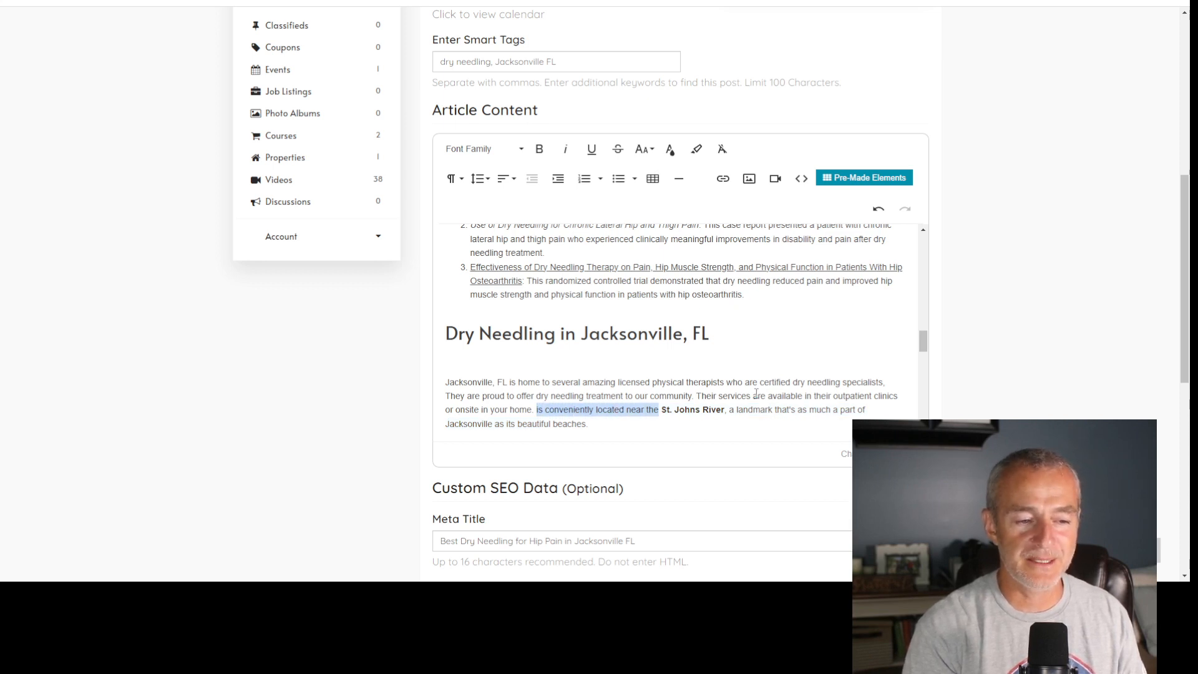
{"action": "key", "text": "shift+Left"}
{"action": "key", "text": "shift+Left"}
{"action": "key", "text": "shift+Left"}
{"action": "key", "text": "shift+Left"}
{"action": "key", "text": "shift+Left"}
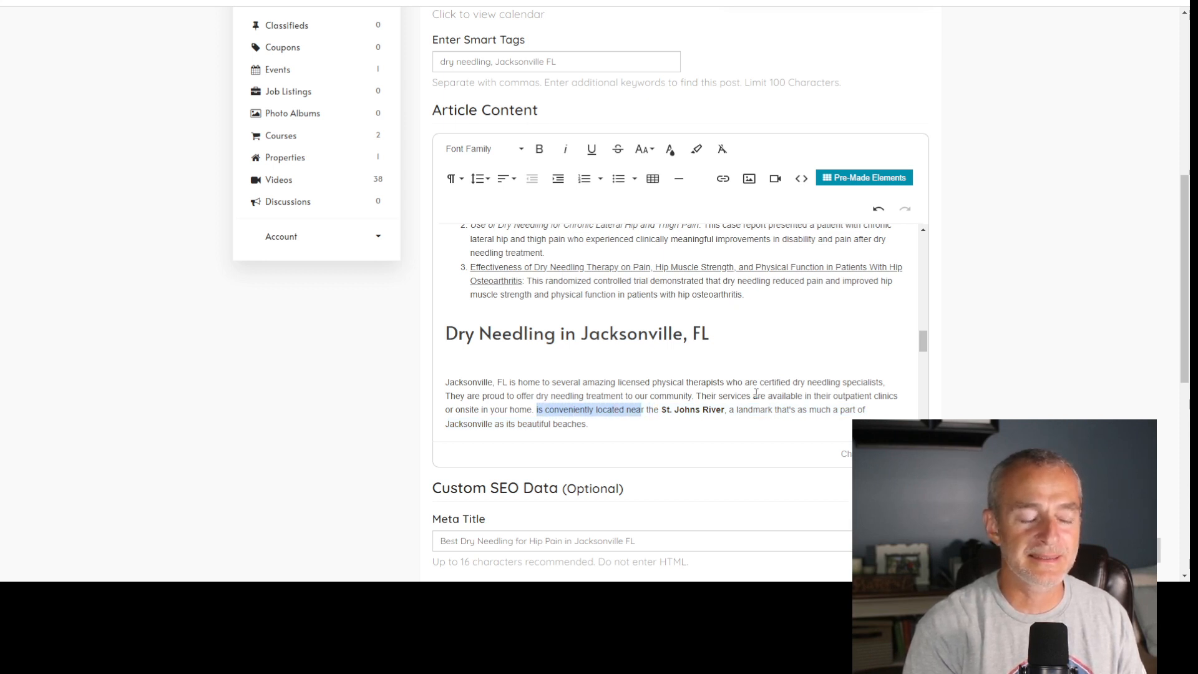
{"action": "key", "text": "shift+Left"}
{"action": "key", "text": "shift+Left"}
{"action": "key", "text": "shift+Left"}
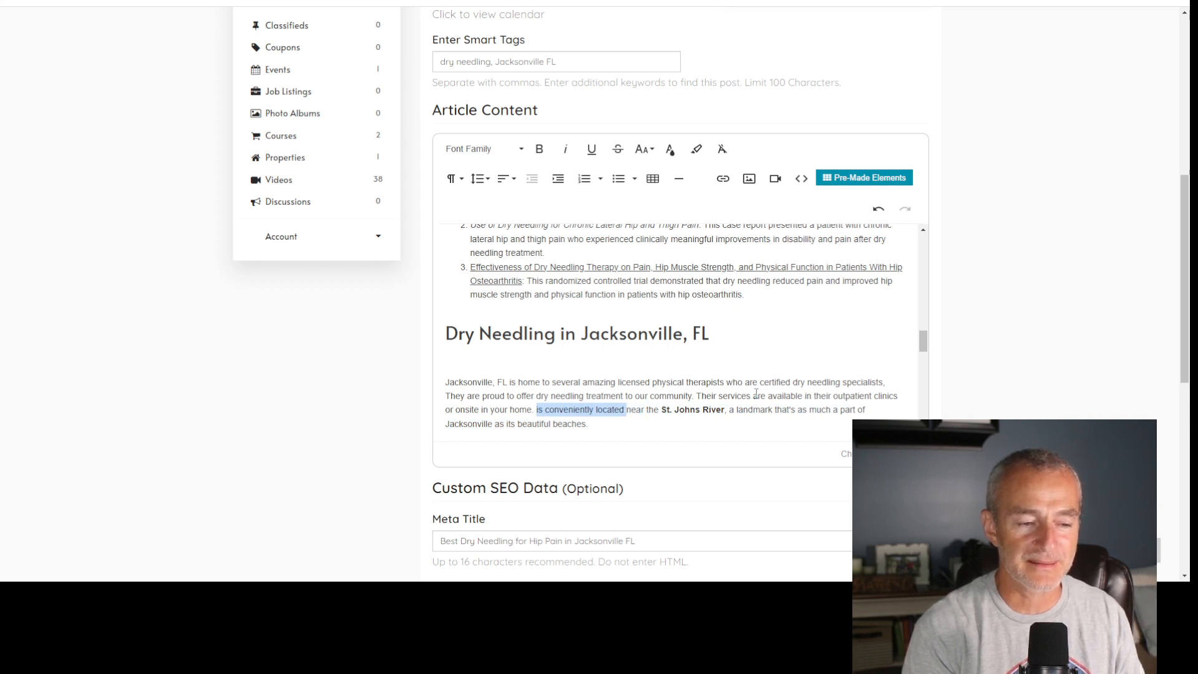
{"action": "key", "text": "BackSpace"}
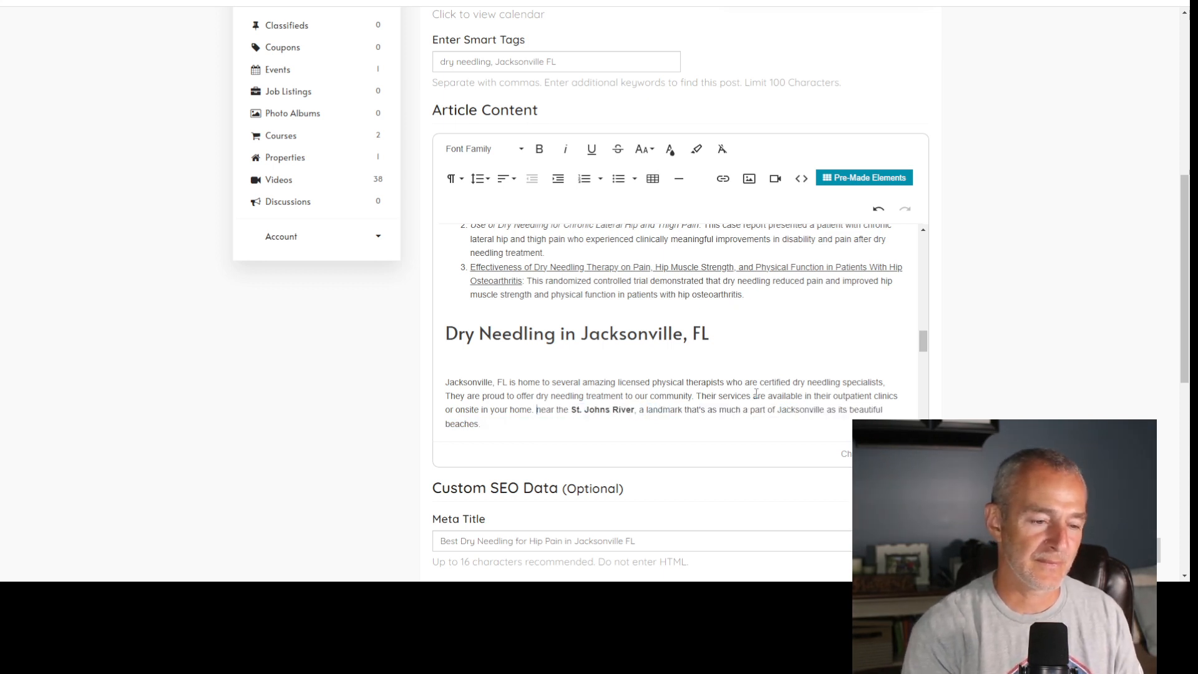
{"action": "key", "text": "BackSpace"}
{"action": "key", "text": "BackSpace"}
- Insert "or around" after "St. Johns River," in the same sentence
{"action": "key", "text": "Right"}
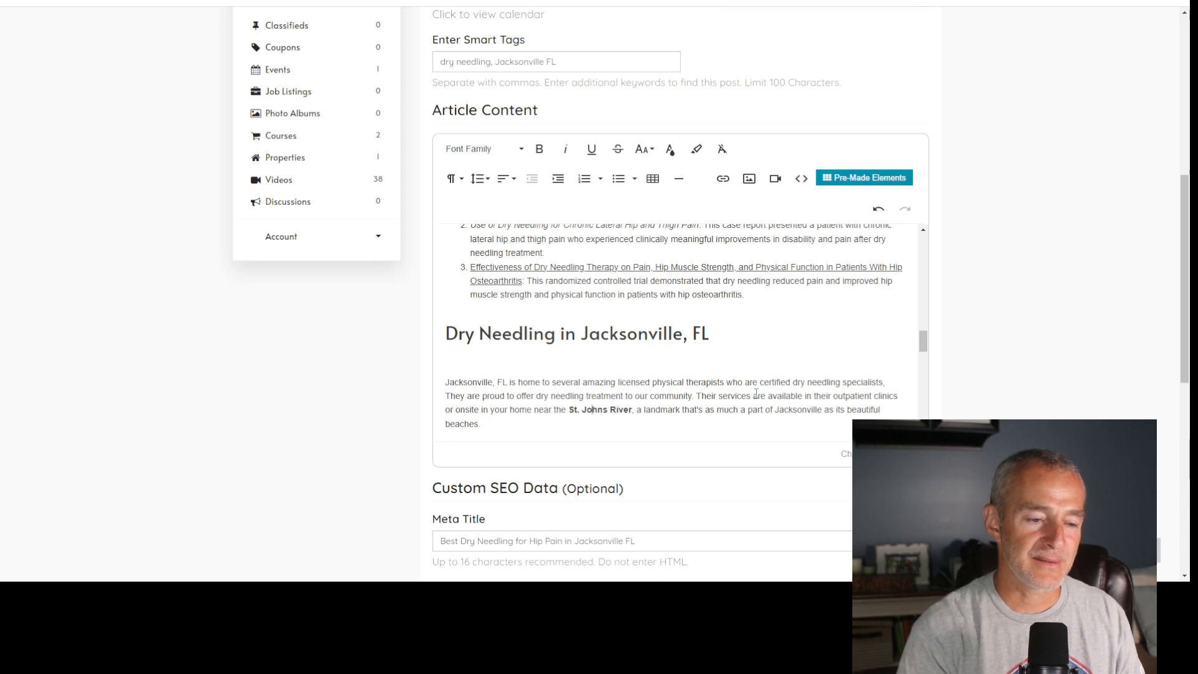
{"action": "key", "text": "Right"}
{"action": "key", "text": "Right"}
{"action": "key", "text": "Right"}
{"action": "key", "text": "Right"}
{"action": "key", "text": "Right"}
{"action": "key", "text": "Right"}
{"action": "key", "text": "Right"}
{"action": "key", "text": "Right"}
{"action": "type", "text": ","}
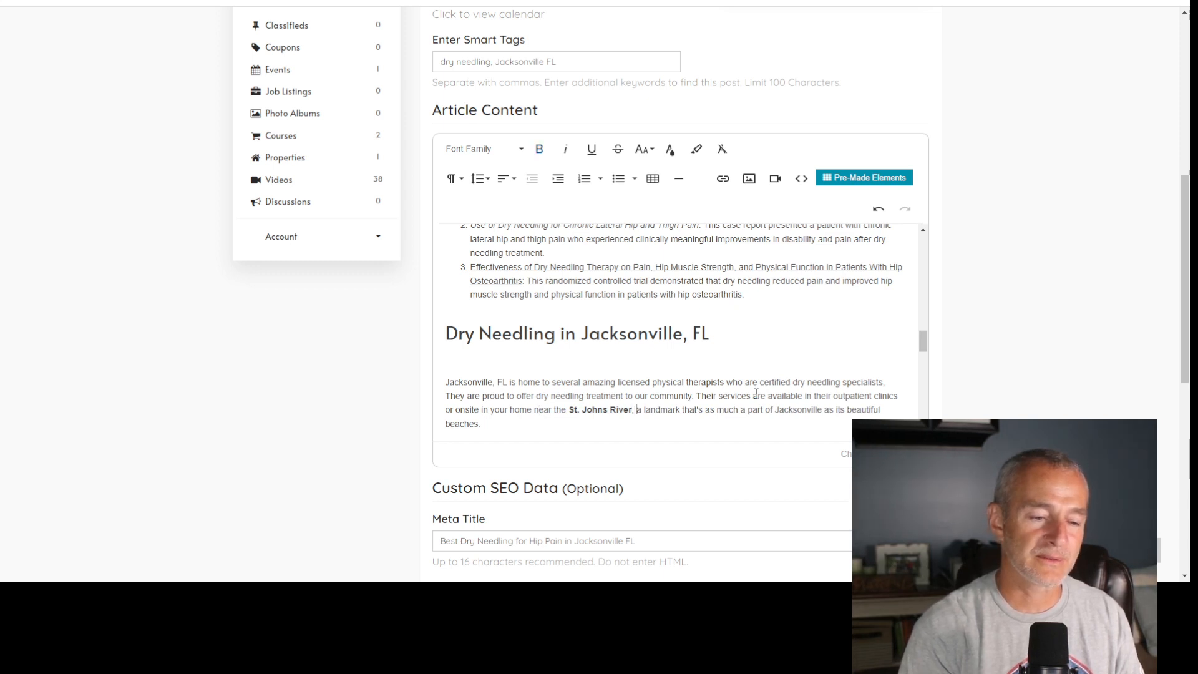
{"action": "type", "text": " or around"}
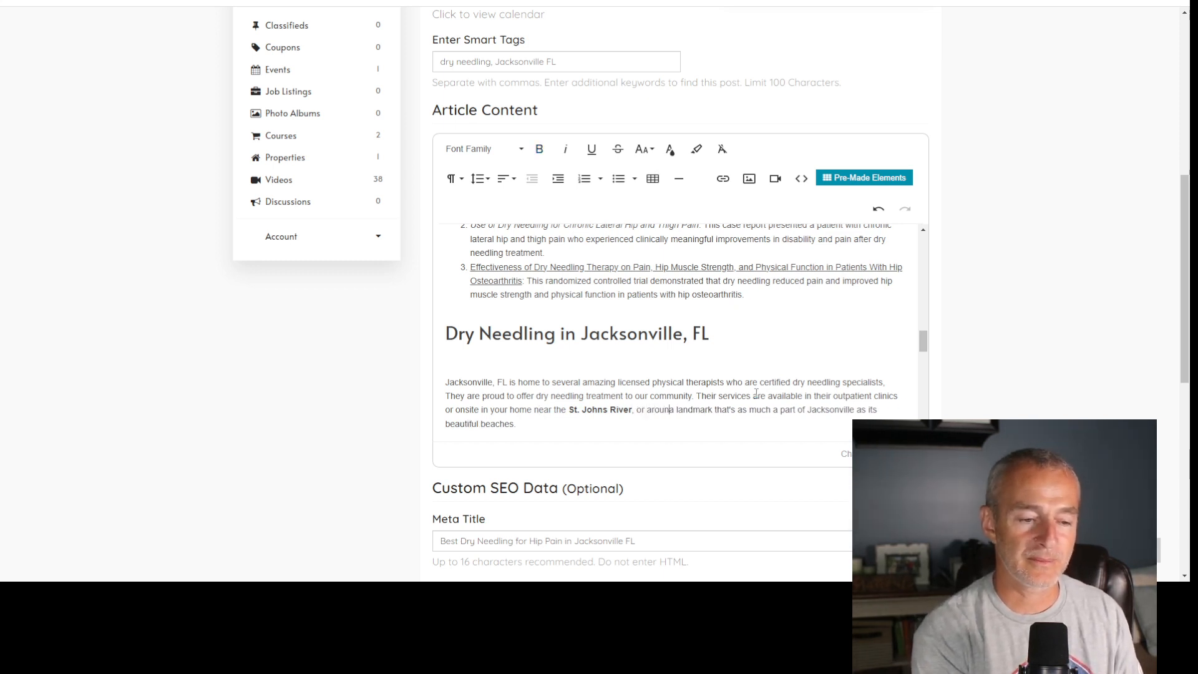
- Replace "a landmark that's as much a part of" with "the" after "or around" and add "community" after "Jacksonville"
{"action": "key", "text": "Right"}
{"action": "key", "text": "ctrl+shift+Right"}
{"action": "key", "text": "ctrl+shift+Right"}
{"action": "key", "text": "ctrl+shift+Right"}
{"action": "key", "text": "ctrl+shift+Right"}
{"action": "key", "text": "ctrl+shift+Right"}
{"action": "key", "text": "ctrl+shift+Right"}
{"action": "key", "text": "ctrl+shift+Right"}
{"action": "key", "text": "ctrl+shift+Right"}
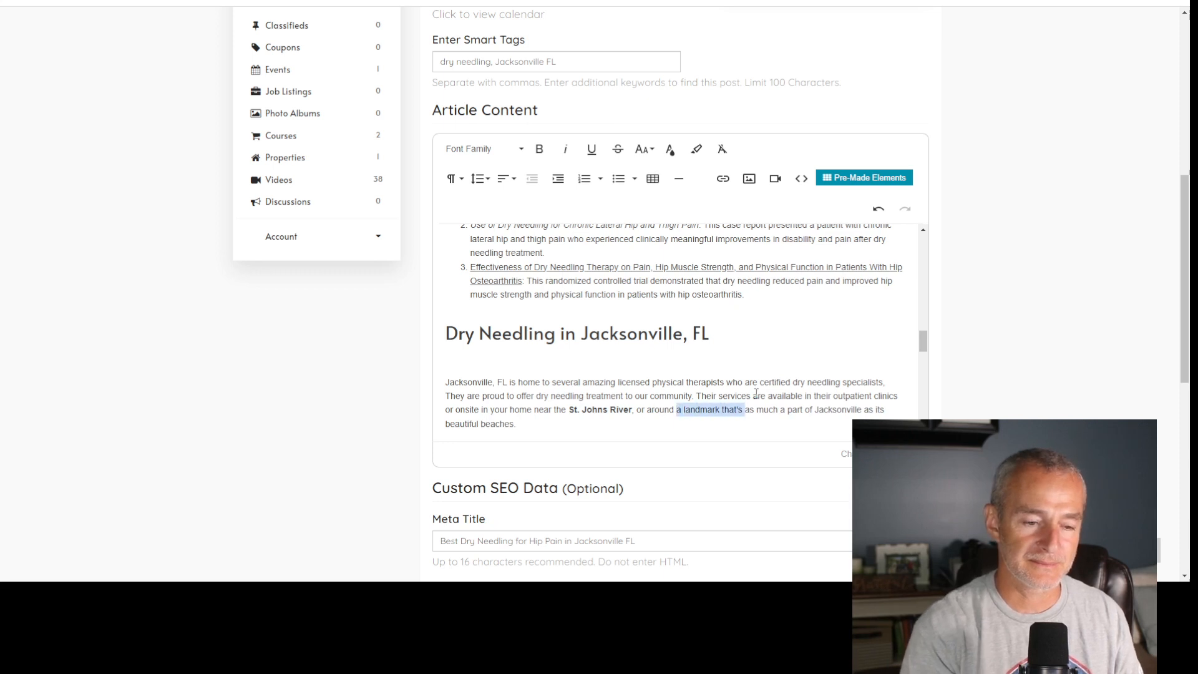
{"action": "key", "text": "BackSpace"}
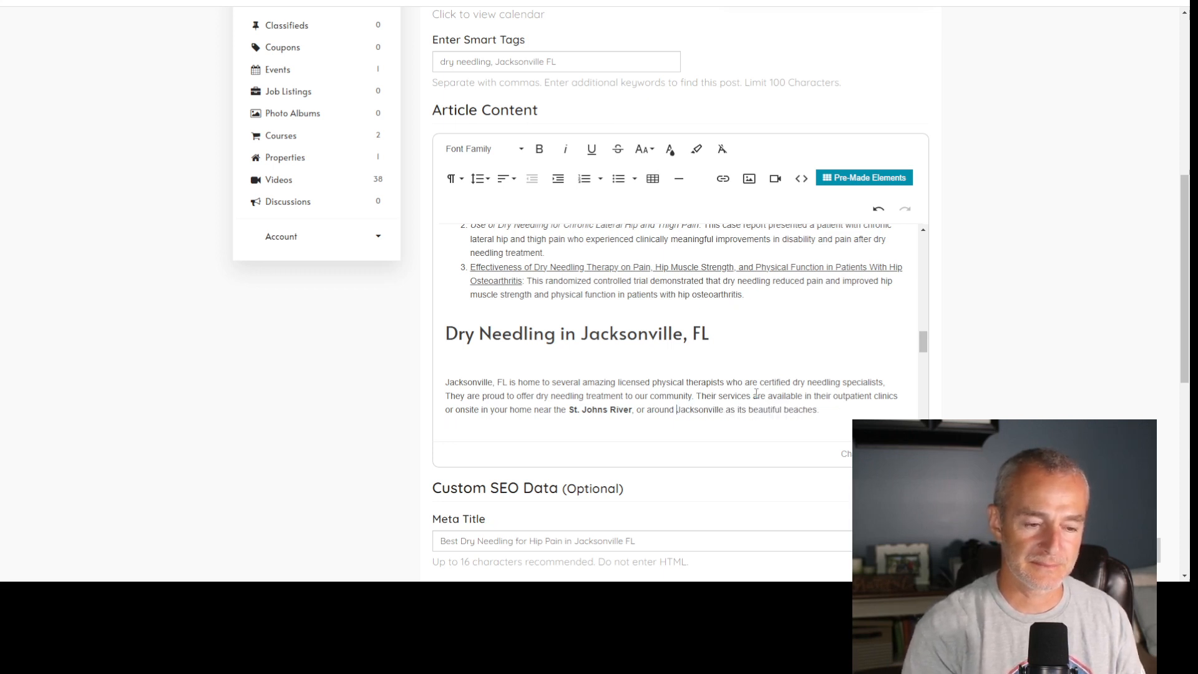
{"action": "type", "text": "the "}
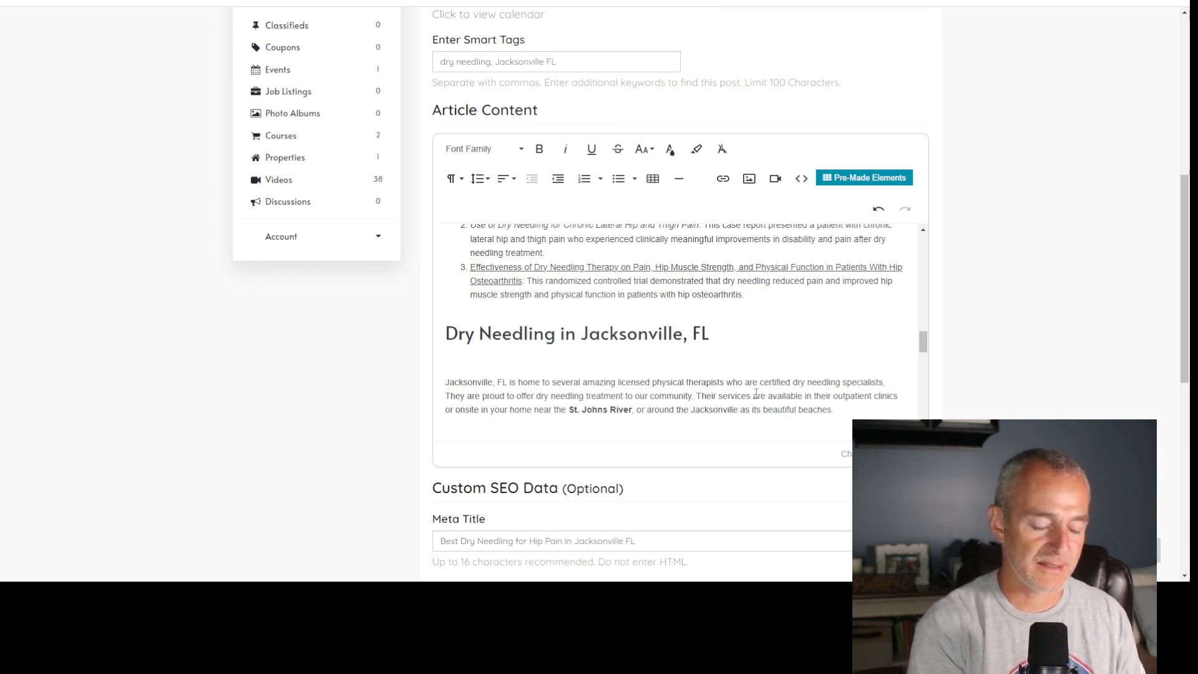
{"action": "type", "text": "community "}
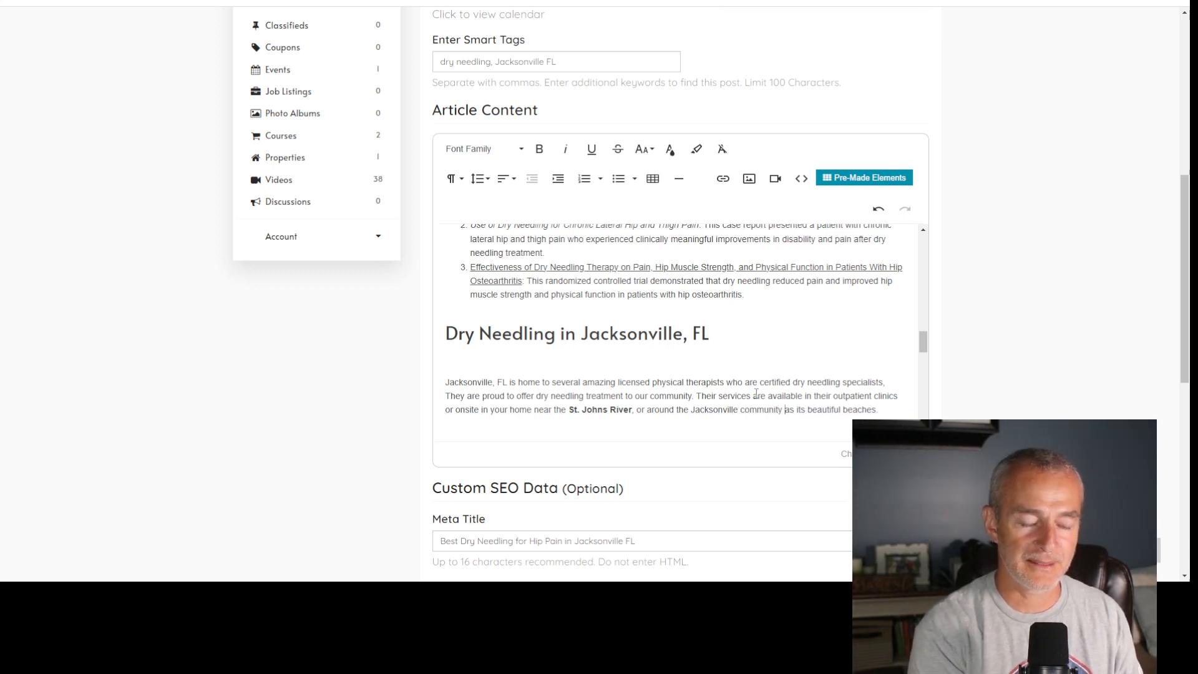
{"action": "type", "text": ","}
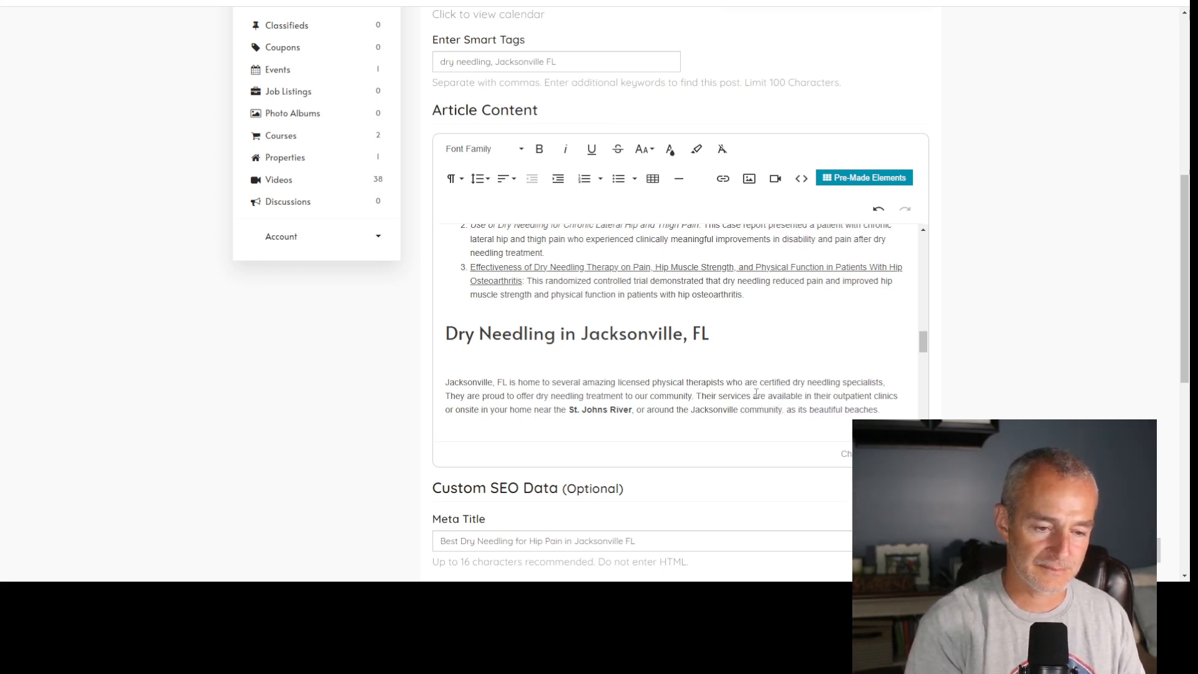
- End the sentence after "Jacksonville community" by adding punctuation and deleting the leftover "as its beautiful beaches."
{"action": "key", "text": "shift+ctrl+Right"}
{"action": "key", "text": "shift+ctrl+Right"}
{"action": "key", "text": "shift+ctrl+Right"}
{"action": "key", "text": "shift+ctrl+Right"}
{"action": "key", "text": "shift+ctrl+Right"}
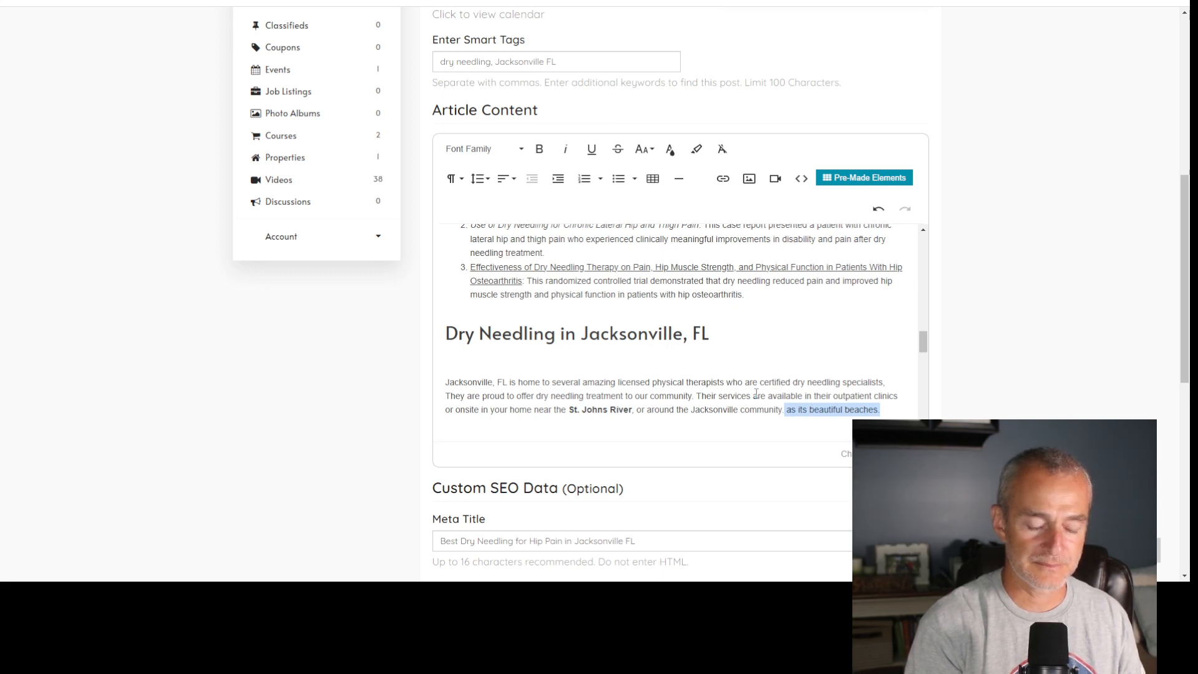
{"action": "key", "text": "BackSpace"}
- Add the line "Does Dry Needling Help Hip Pain?" above the Table of Contents and format it as a heading
{"action": "scroll", "coordinate": [756, 393], "scroll_direction": "up", "scroll_amount": 2}
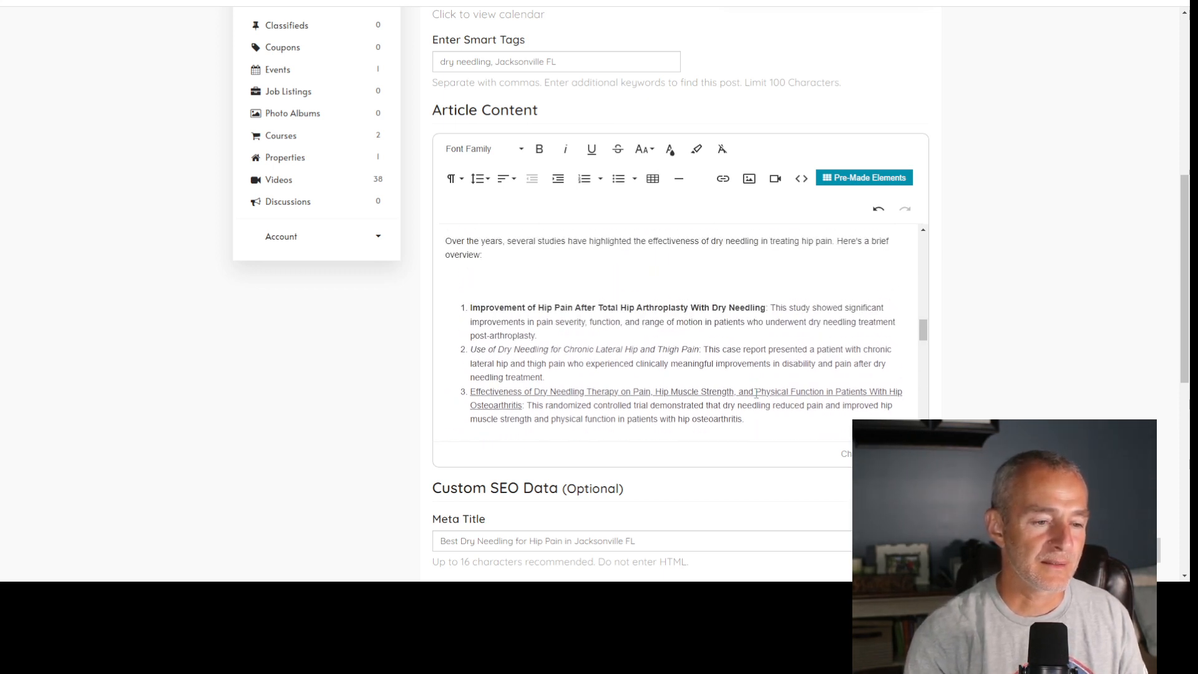
{"action": "scroll", "coordinate": [755, 394], "scroll_direction": "up", "scroll_amount": 4}
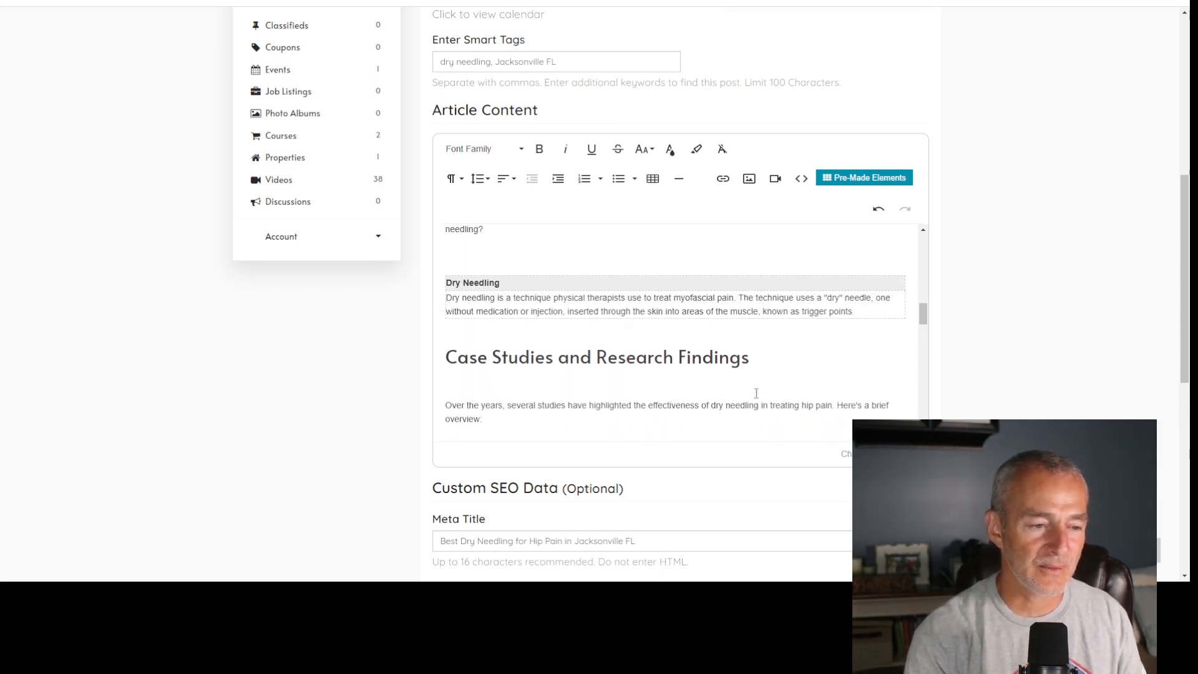
{"action": "scroll", "coordinate": [755, 394], "scroll_direction": "up", "scroll_amount": 10}
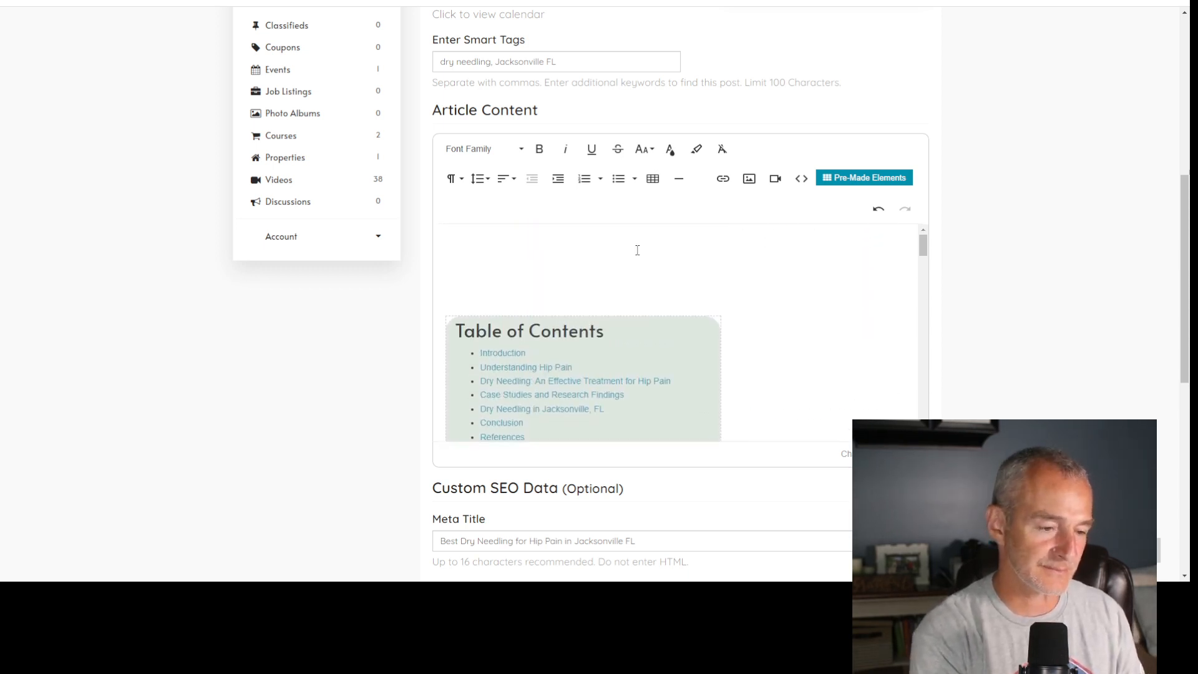
{"action": "type", "text": "Does"}
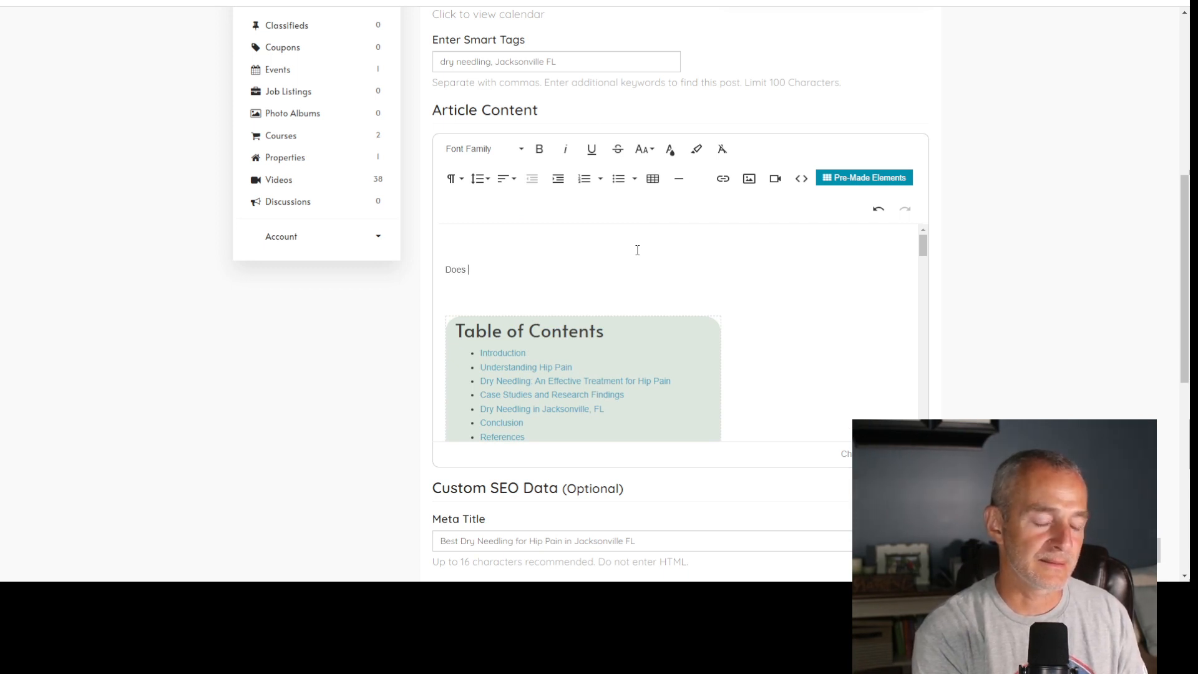
{"action": "type", "text": " Dry Needling "}
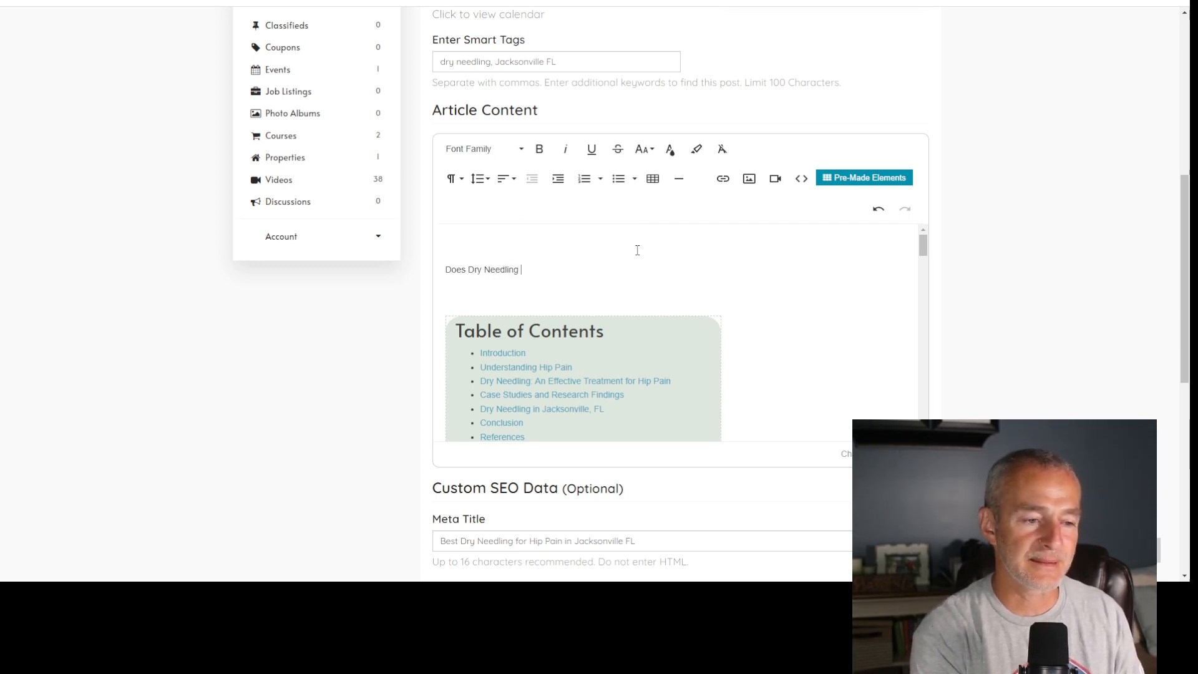
{"action": "type", "text": "Help"}
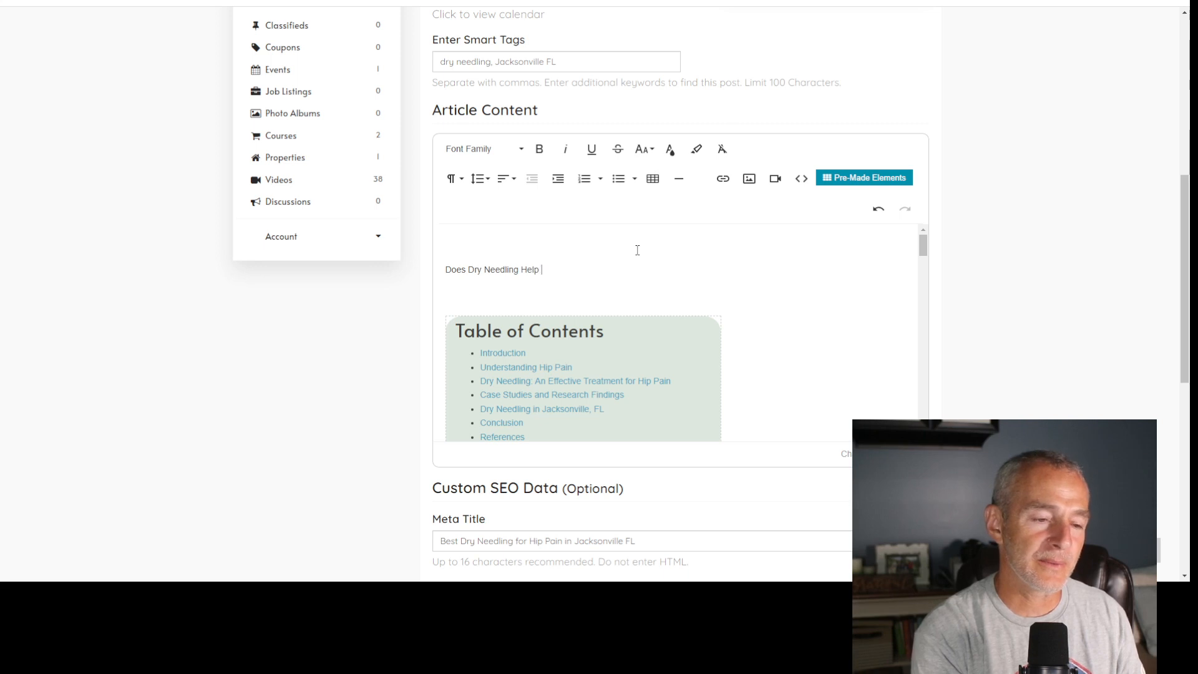
{"action": "type", "text": " Hip Pain"}
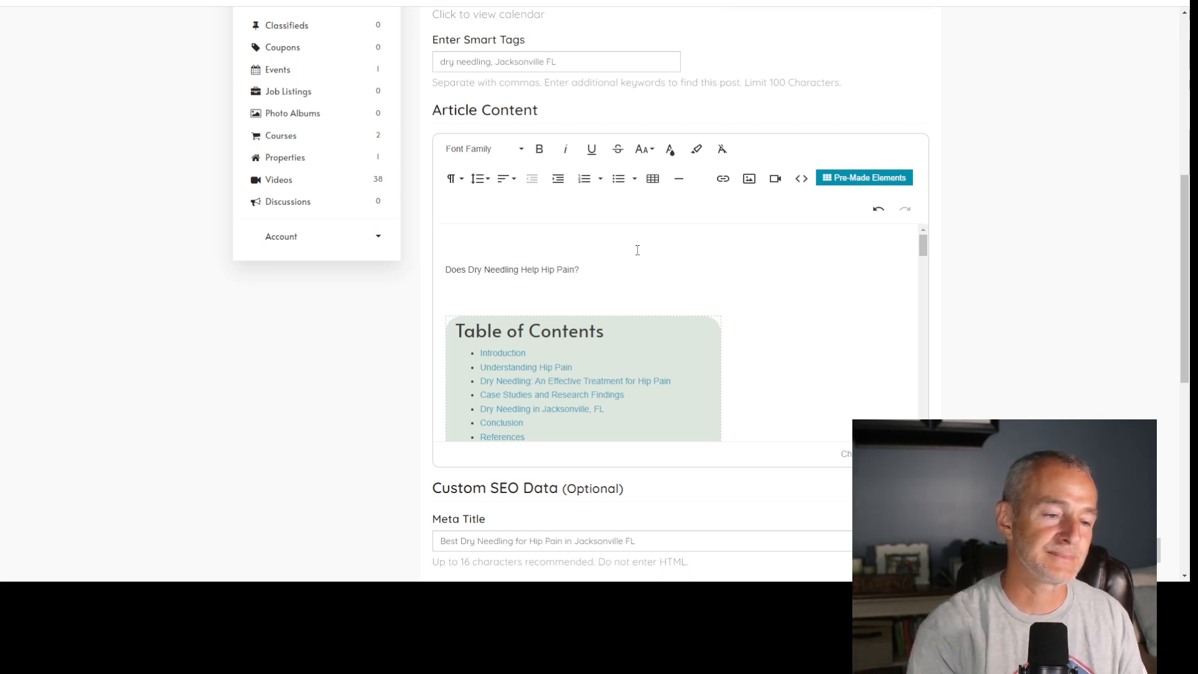
{"action": "type", "text": "?"}
{"action": "left_click", "coordinate": [454, 179]}
{"action": "left_click", "coordinate": [483, 264]}
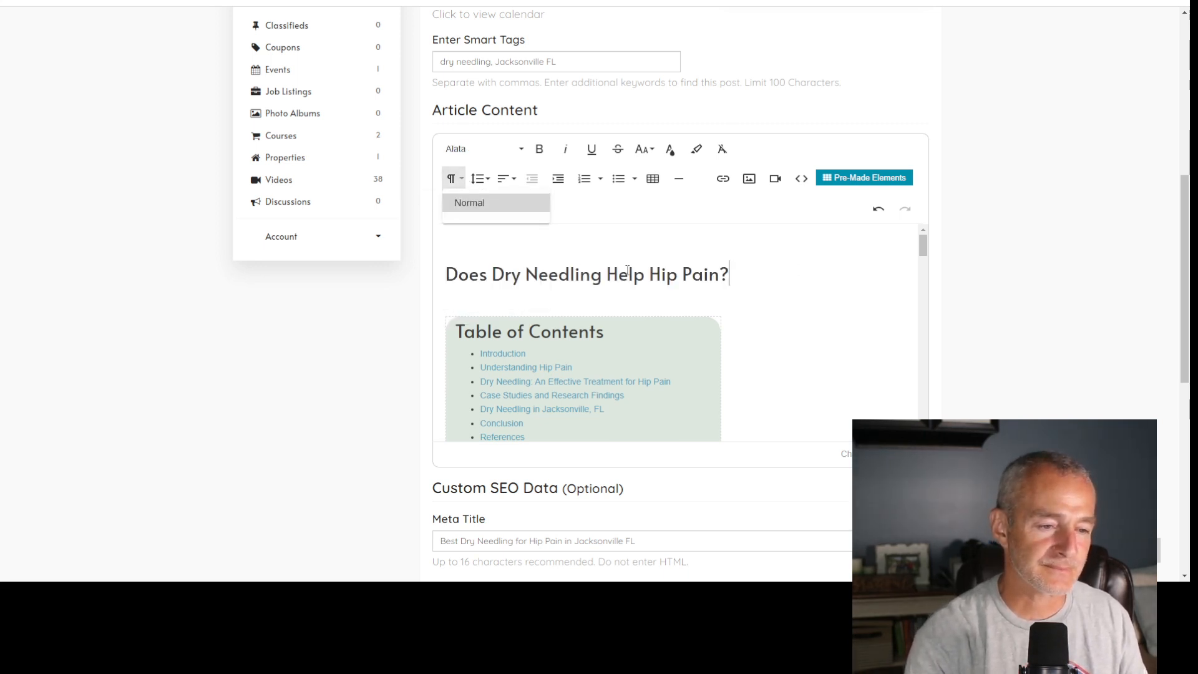
- Start an introduction under the heading with "In this article I will share the information from three clinical studies that suggest dry needling for hip pain"
{"action": "key", "text": "Return"}
{"action": "key", "text": "Return"}
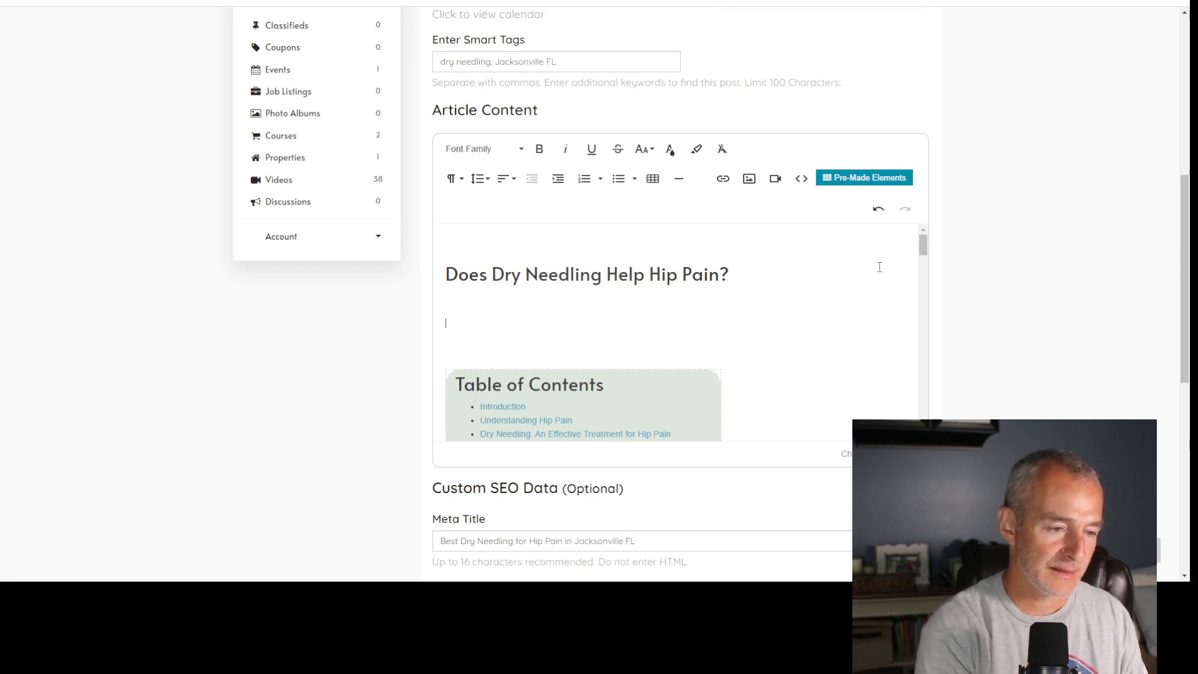
{"action": "type", "text": "In this article "}
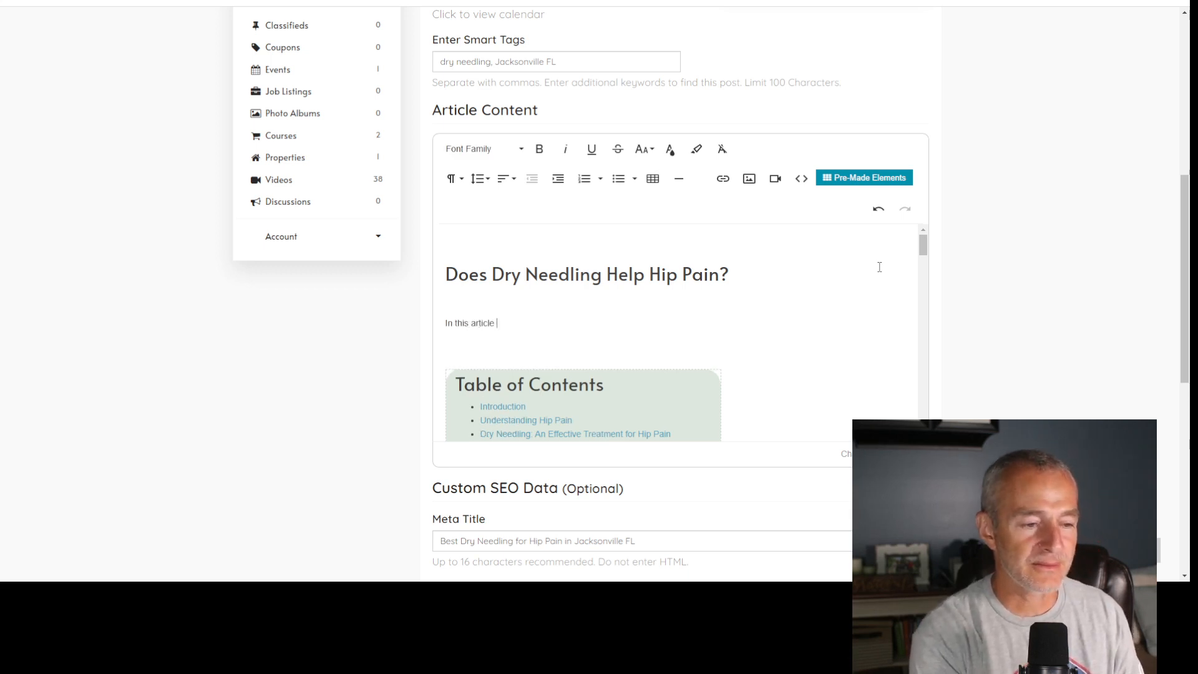
{"action": "type", "text": "I will share the"}
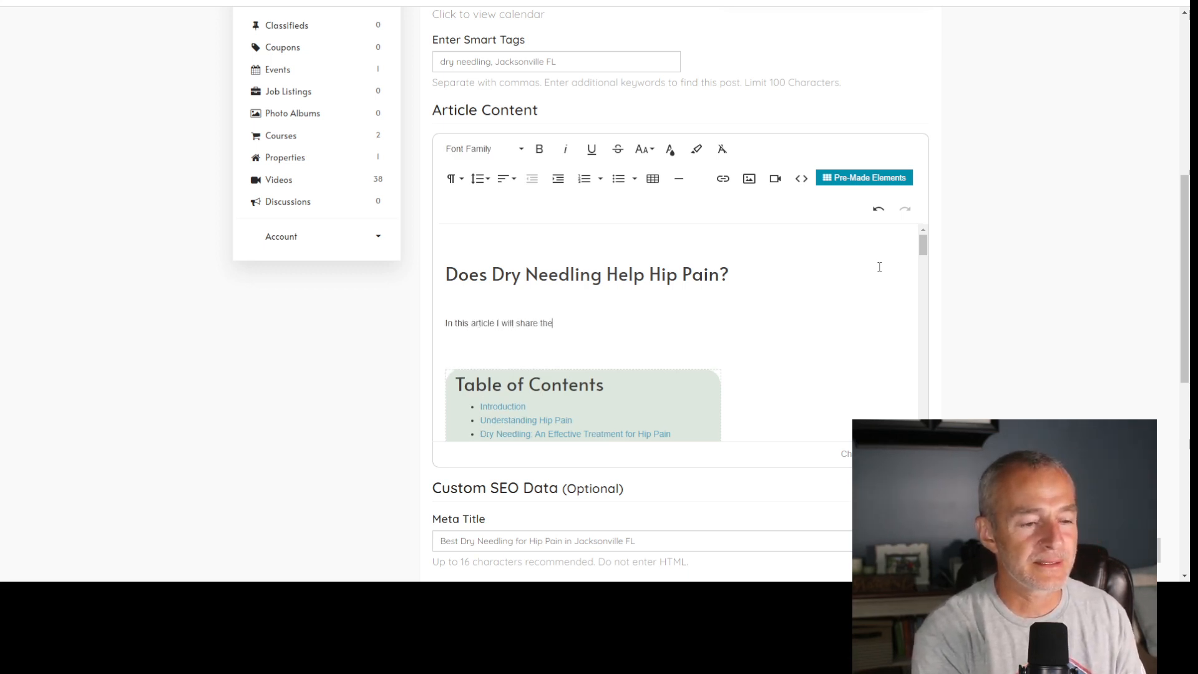
{"action": "type", "text": " information from "}
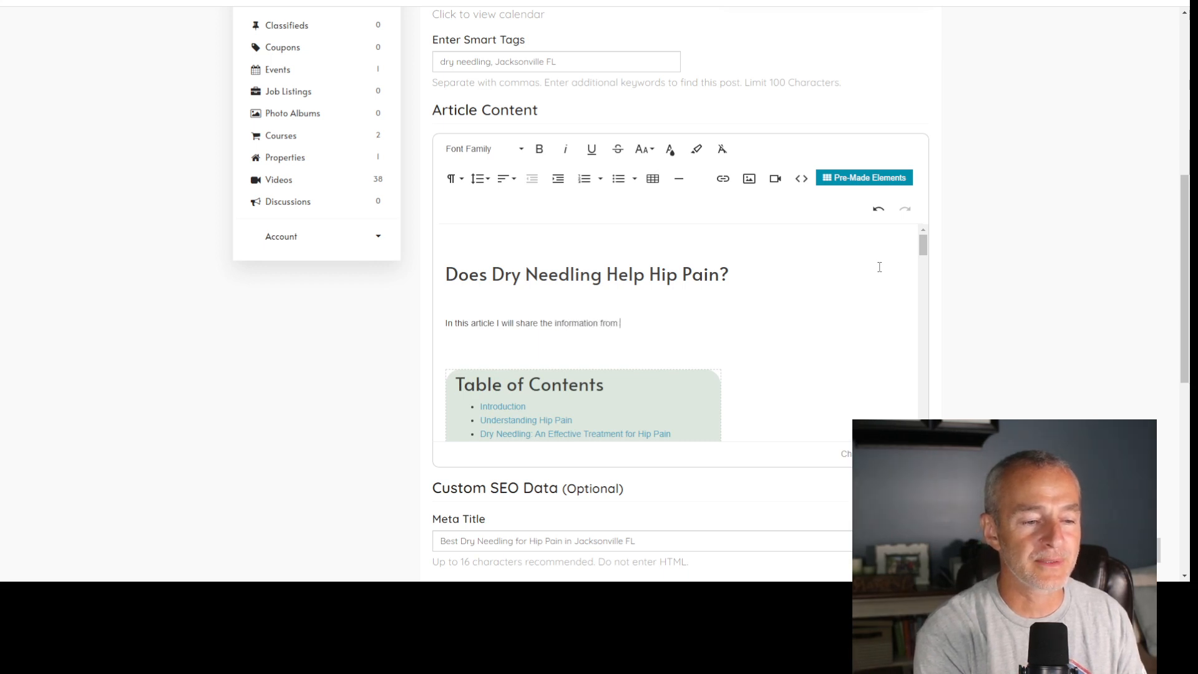
{"action": "type", "text": "three clinical studies th"}
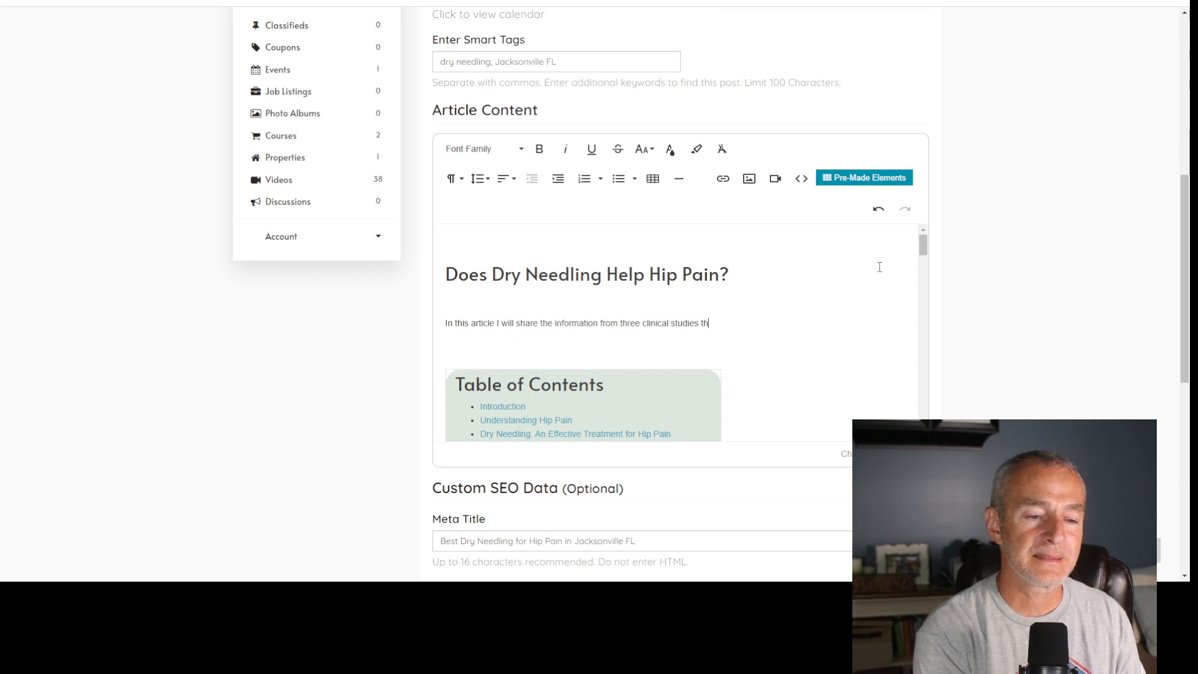
{"action": "type", "text": "at suggest"}
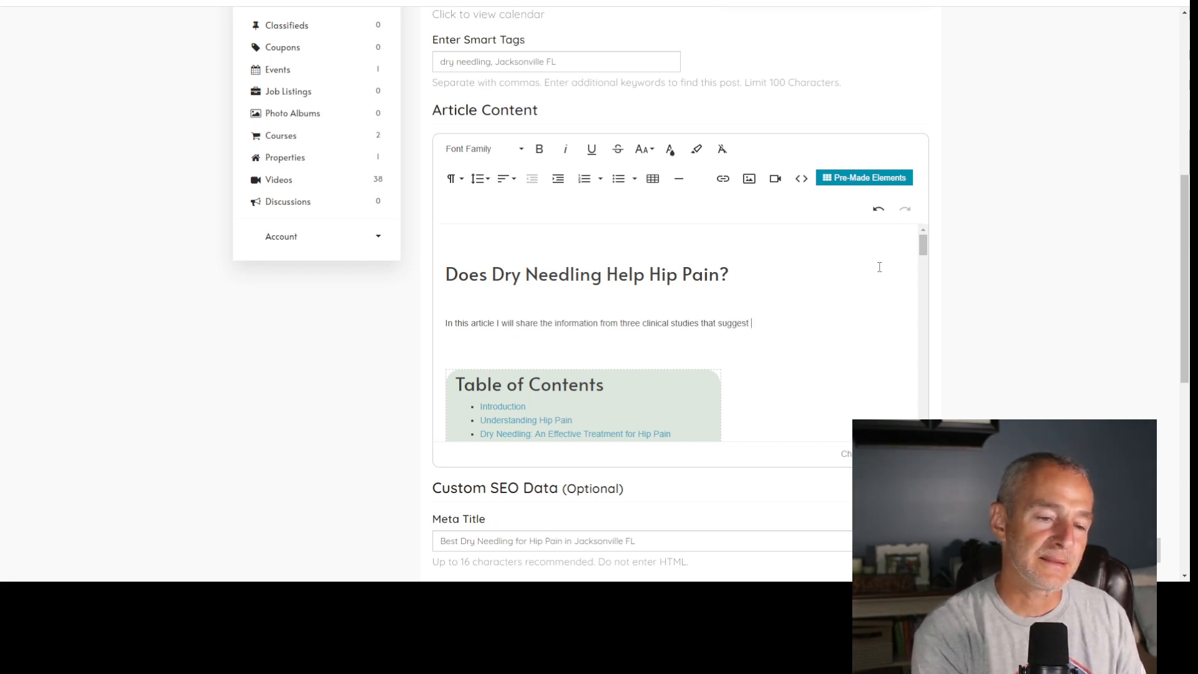
{"action": "type", "text": " dry needlgin"}
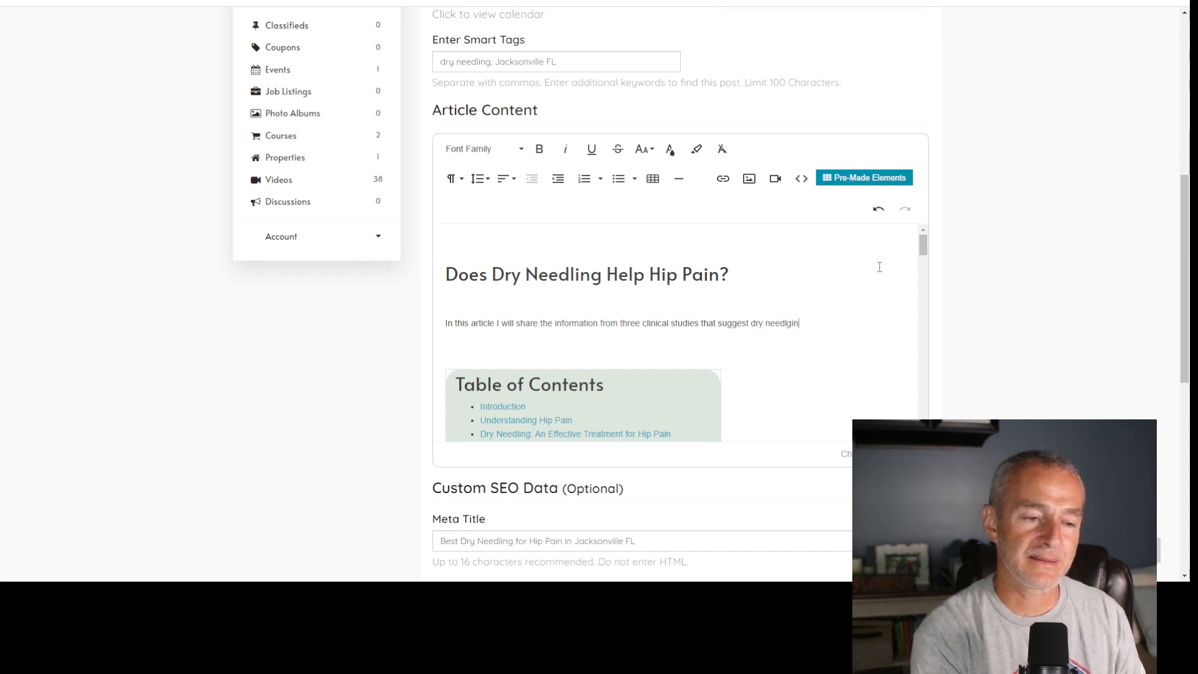
{"action": "key", "text": "BackSpace"}
{"action": "key", "text": "BackSpace"}
{"action": "key", "text": "BackSpace"}
{"action": "type", "text": "ing for hip pain and"}
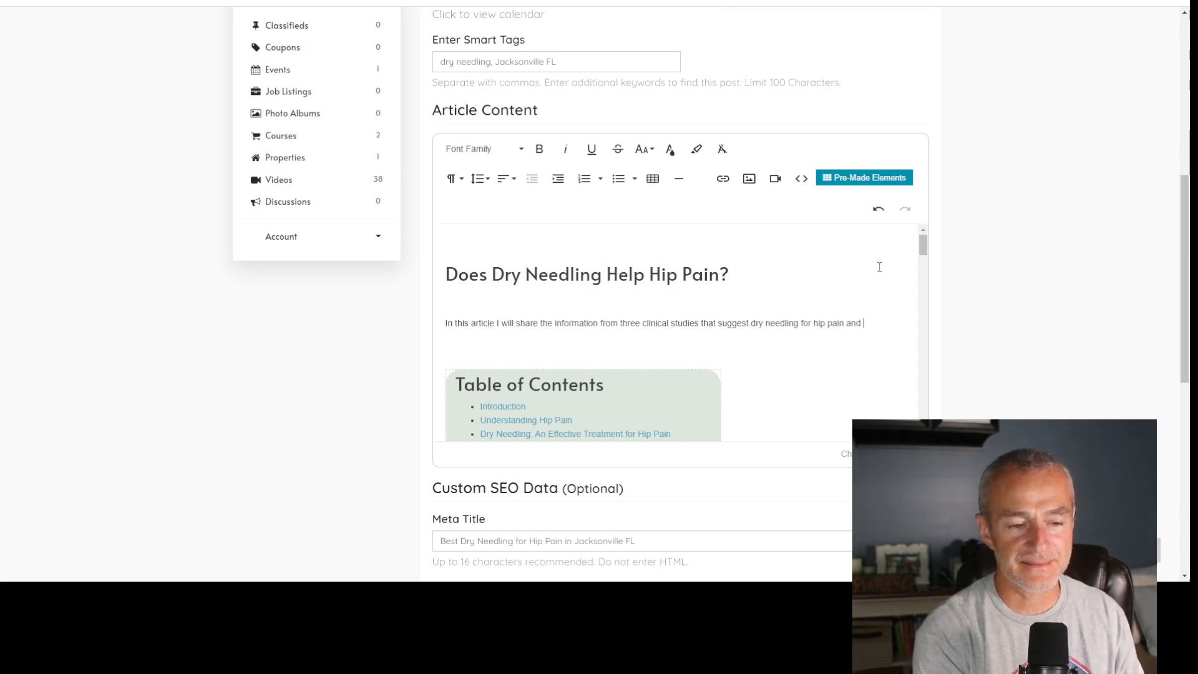
{"action": "key", "text": "BackSpace"}
{"action": "key", "text": "BackSpace"}
{"action": "key", "text": "BackSpace"}
{"action": "key", "text": "BackSpace"}
- Finish the introductory sentence with "is an effective and relatively quick solution."
{"action": "type", "text": "is an effective "}
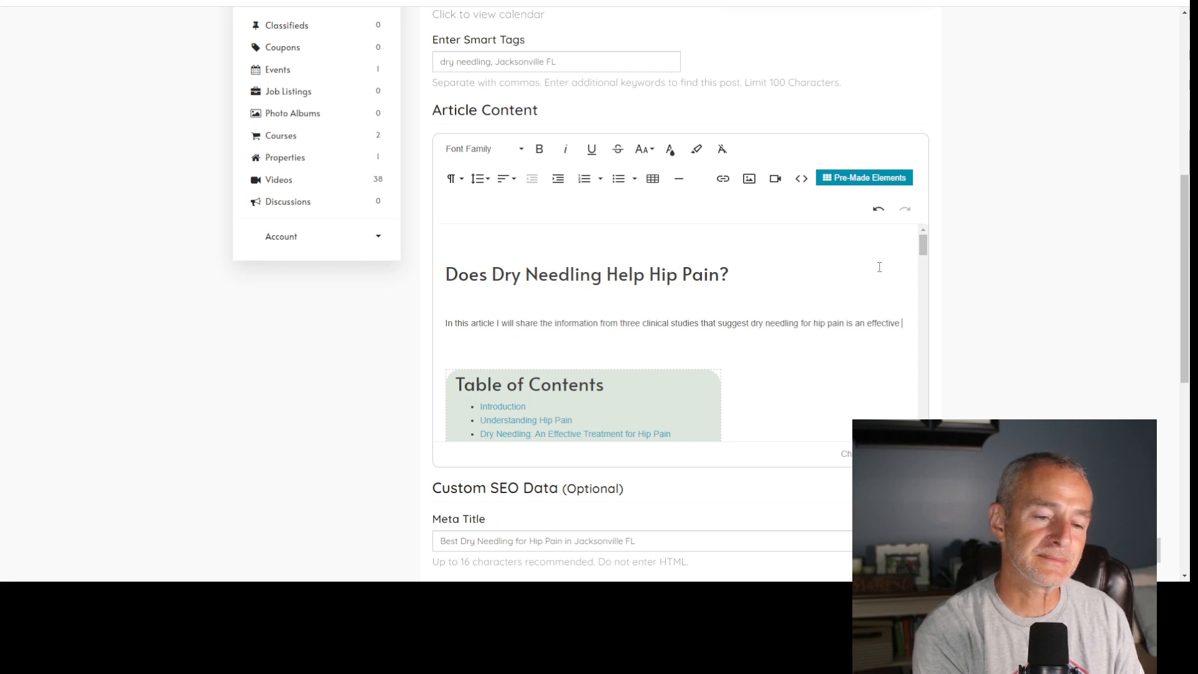
{"action": "type", "text": "and"}
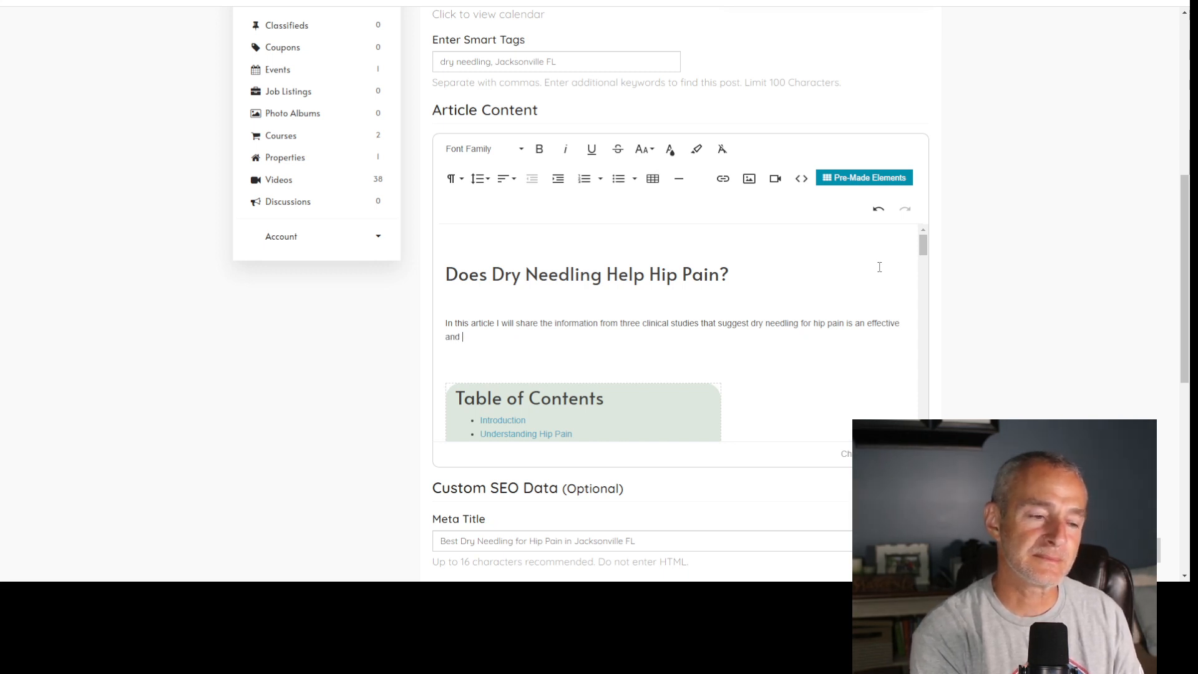
{"action": "type", "text": " relatively "}
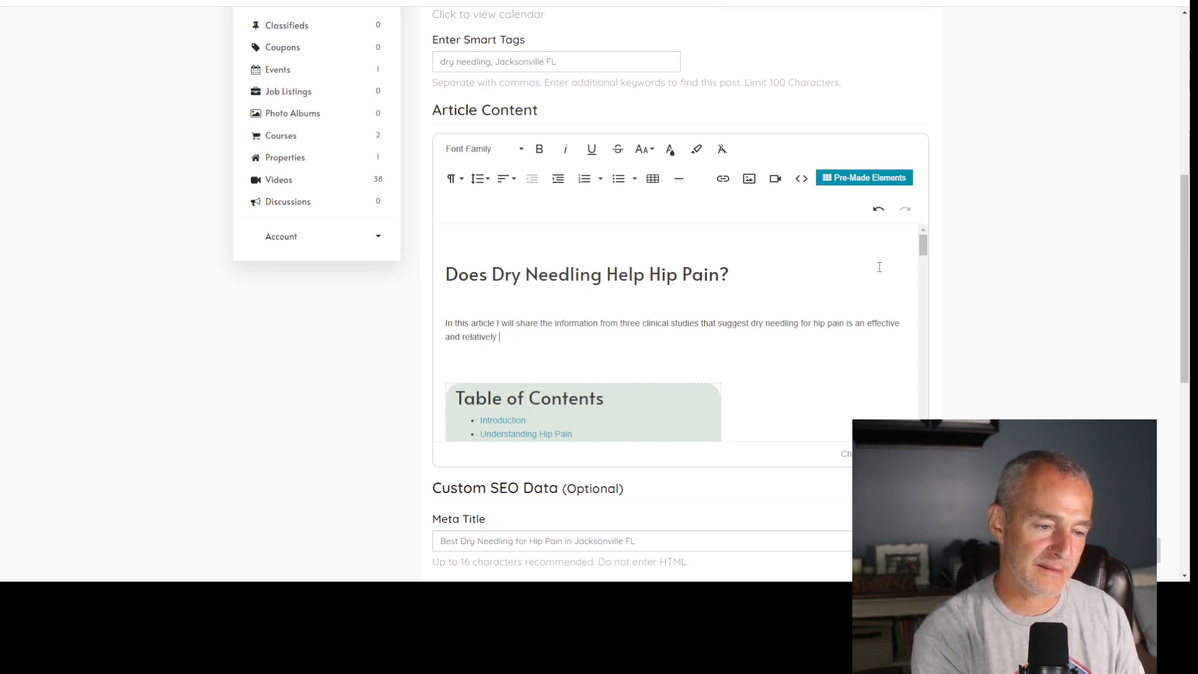
{"action": "type", "text": "quick solut"}
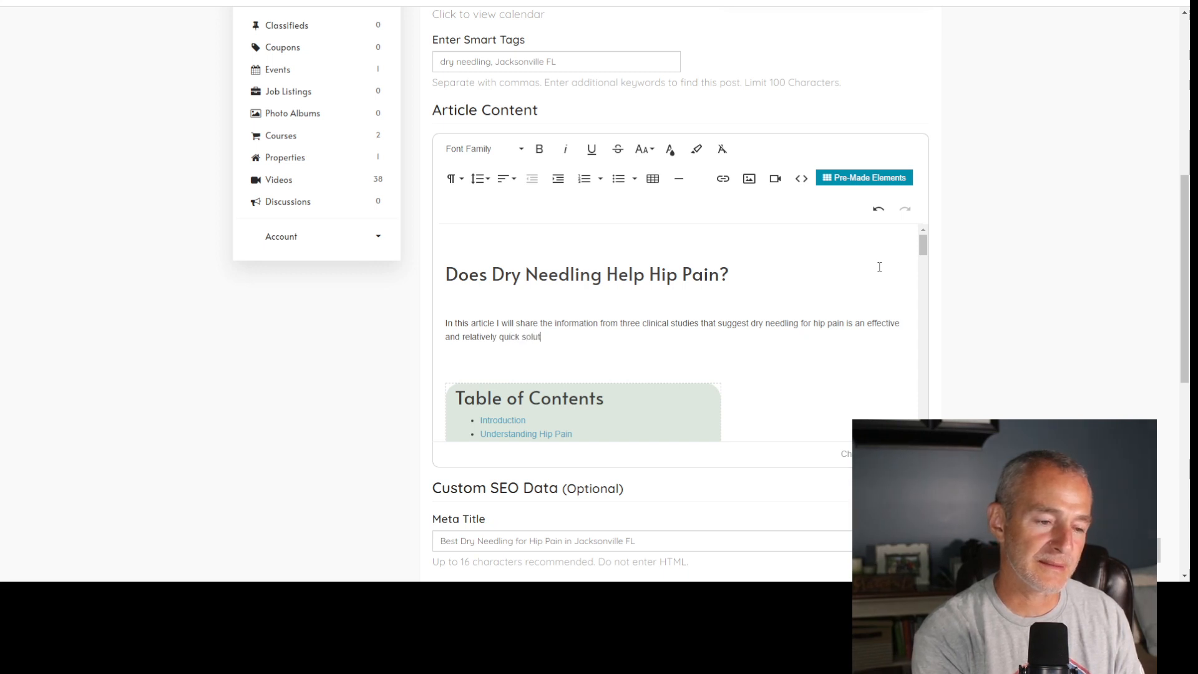
{"action": "type", "text": "ion."}
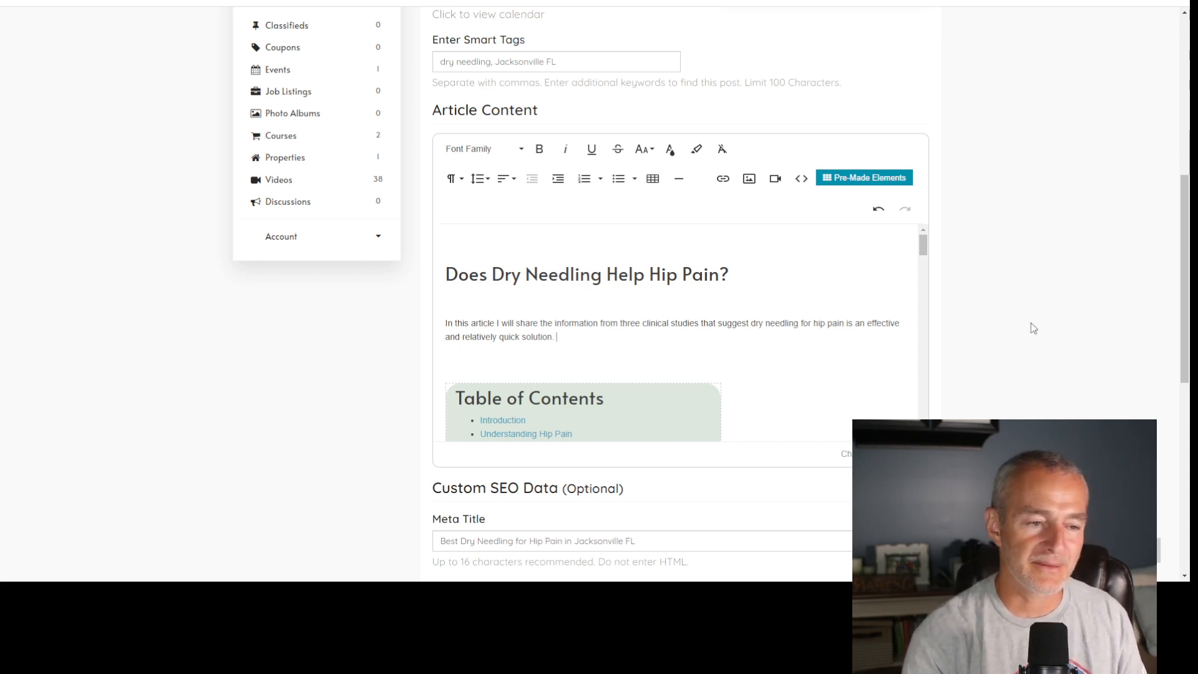
{"action": "scroll", "coordinate": [1031, 325], "scroll_direction": "down", "scroll_amount": 3}
{"action": "scroll", "coordinate": [1031, 325], "scroll_direction": "down", "scroll_amount": 2}
{"action": "scroll", "coordinate": [1031, 325], "scroll_direction": "up", "scroll_amount": 8}
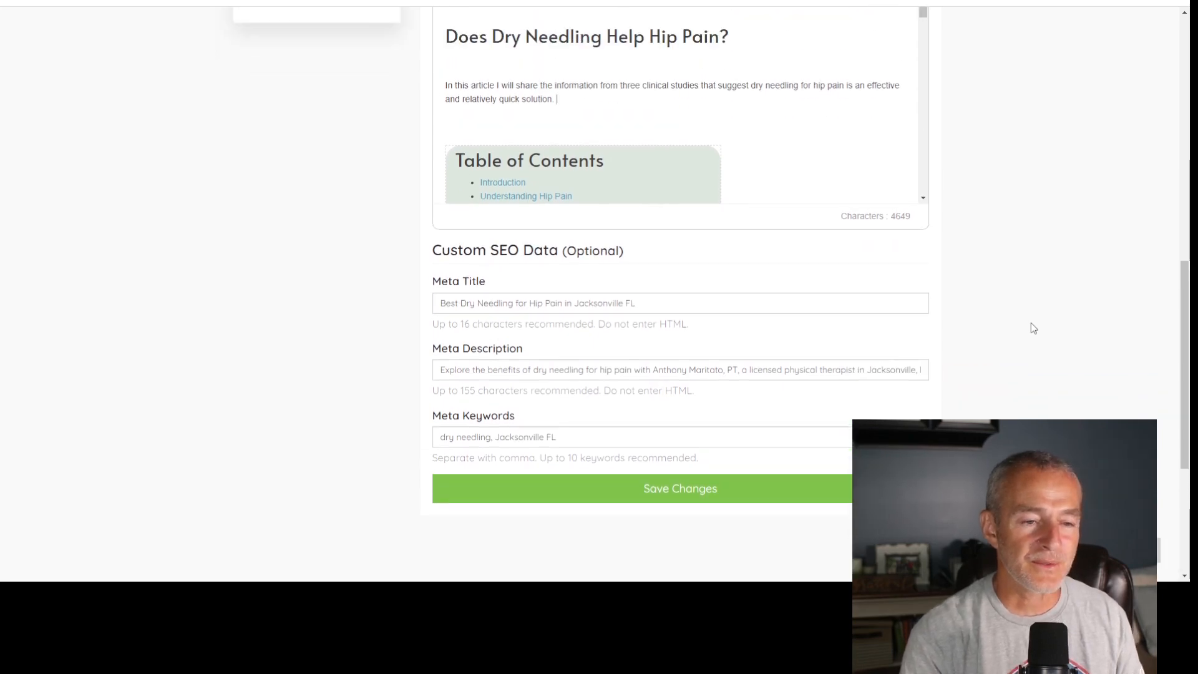
{"action": "scroll", "coordinate": [1031, 323], "scroll_direction": "up", "scroll_amount": 1}
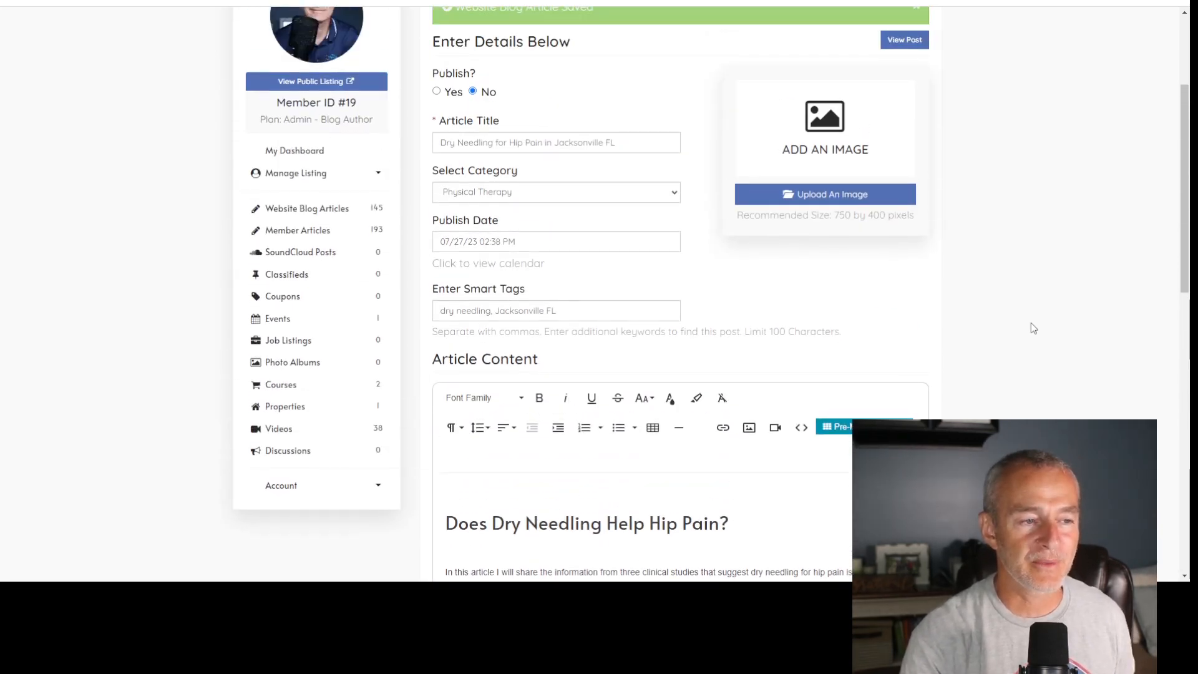
{"action": "scroll", "coordinate": [941, 383], "scroll_direction": "down", "scroll_amount": 4}
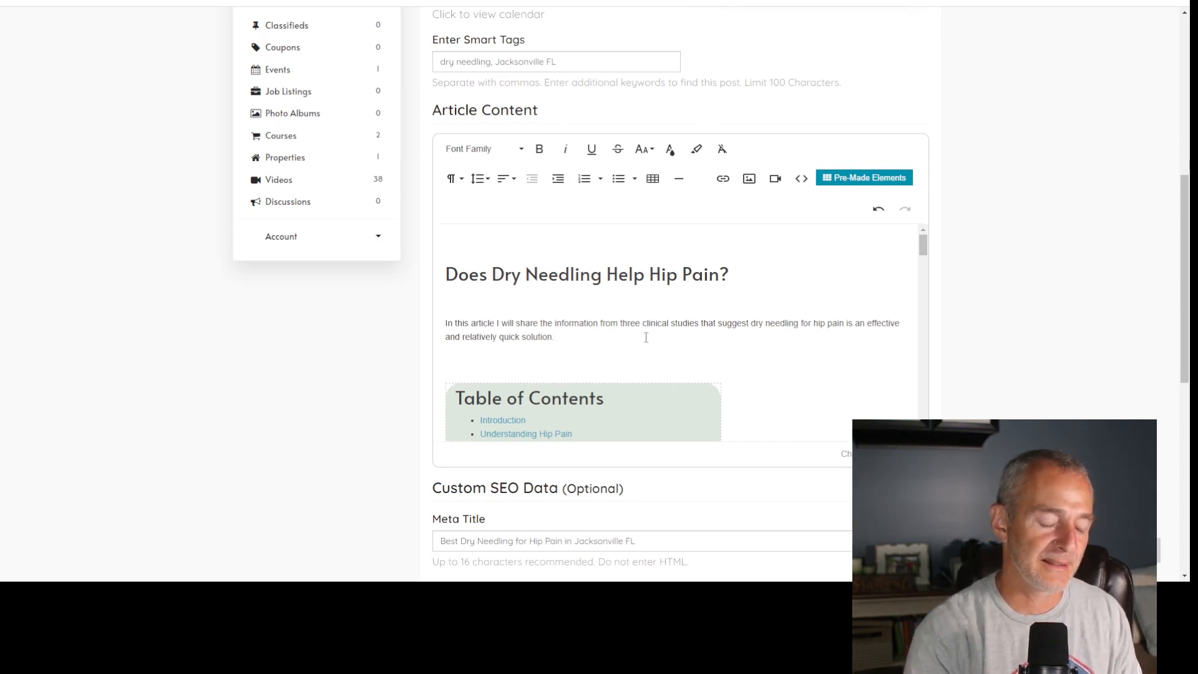
- Find "trigger" on the page and select the phrase "trigger points" in the Dry Needling definition
{"action": "key", "text": "ctrl+f"}
{"action": "type", "text": "trigger"}
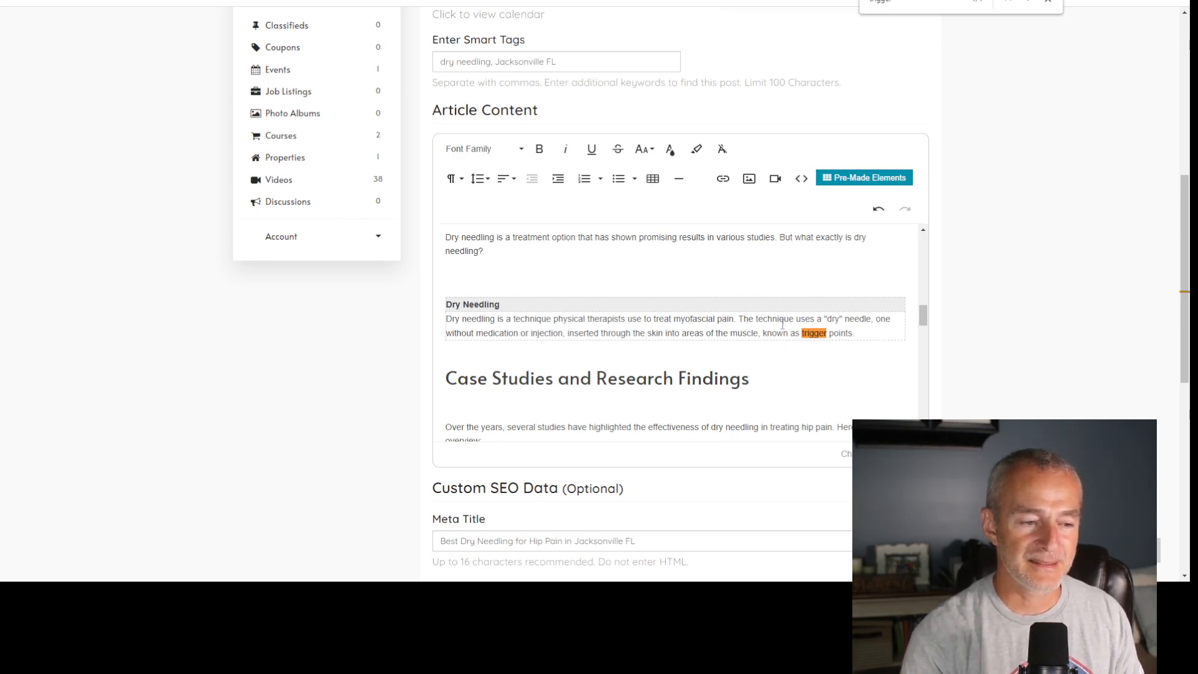
{"action": "double_click", "coordinate": [811, 333]}
{"action": "left_click_drag", "start_coordinate": [809, 333], "coordinate": [851, 333]}
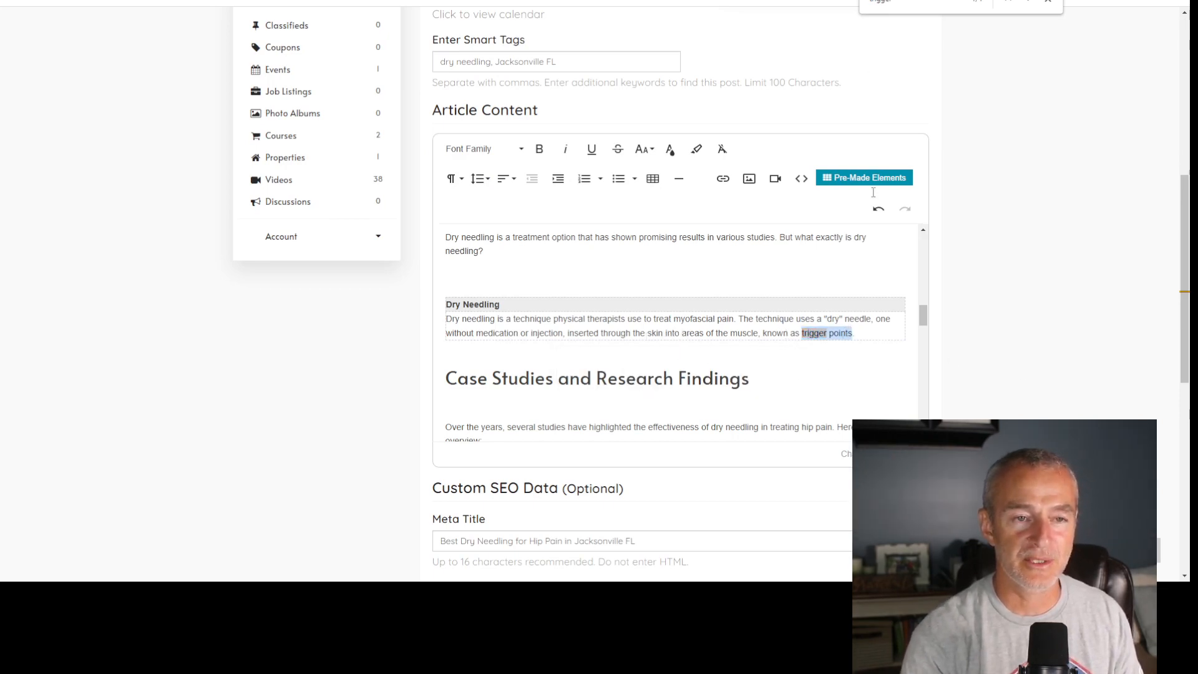
- Switch to the DN Keywords GSC spreadsheet and copy the article link for the query "trigger point dry needling jacksonville fl"
{"action": "left_click", "coordinate": [654, 0]}
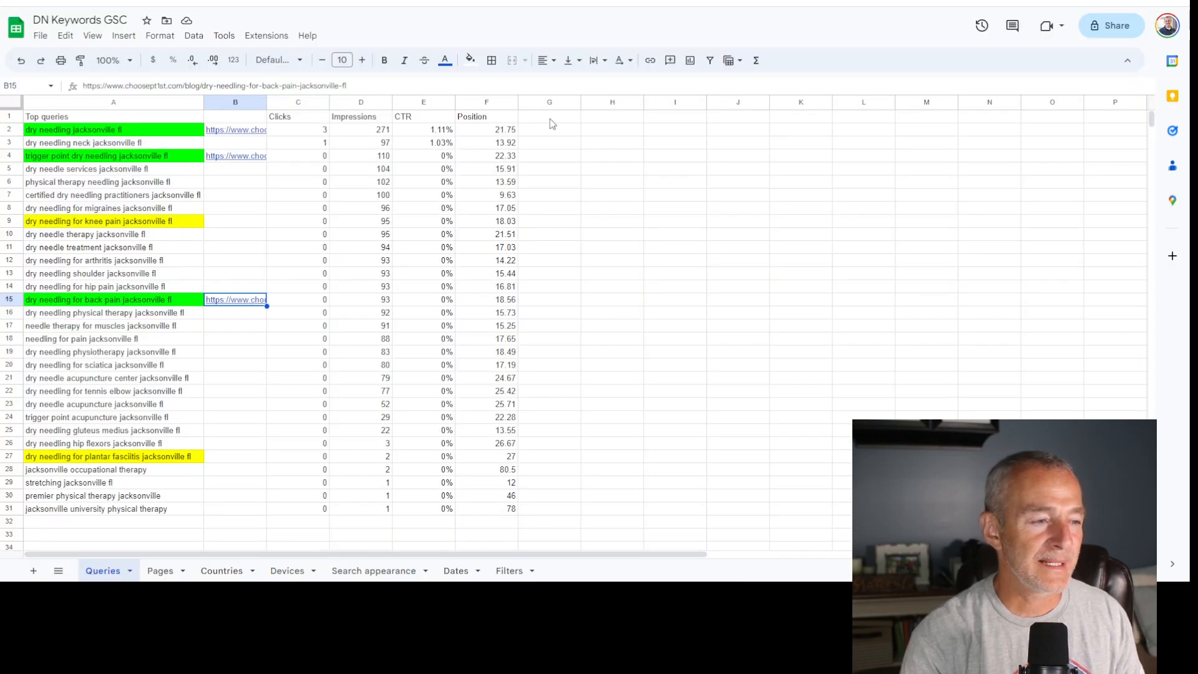
{"action": "left_click", "coordinate": [106, 157]}
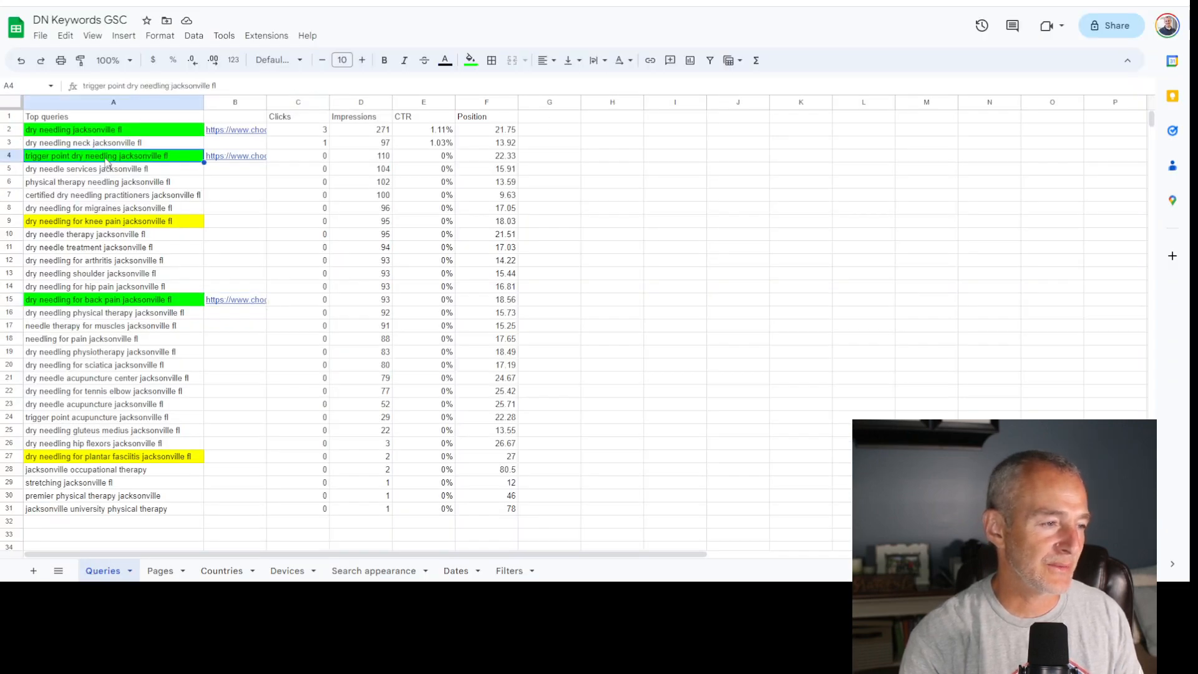
{"action": "mouse_move", "coordinate": [219, 161]}
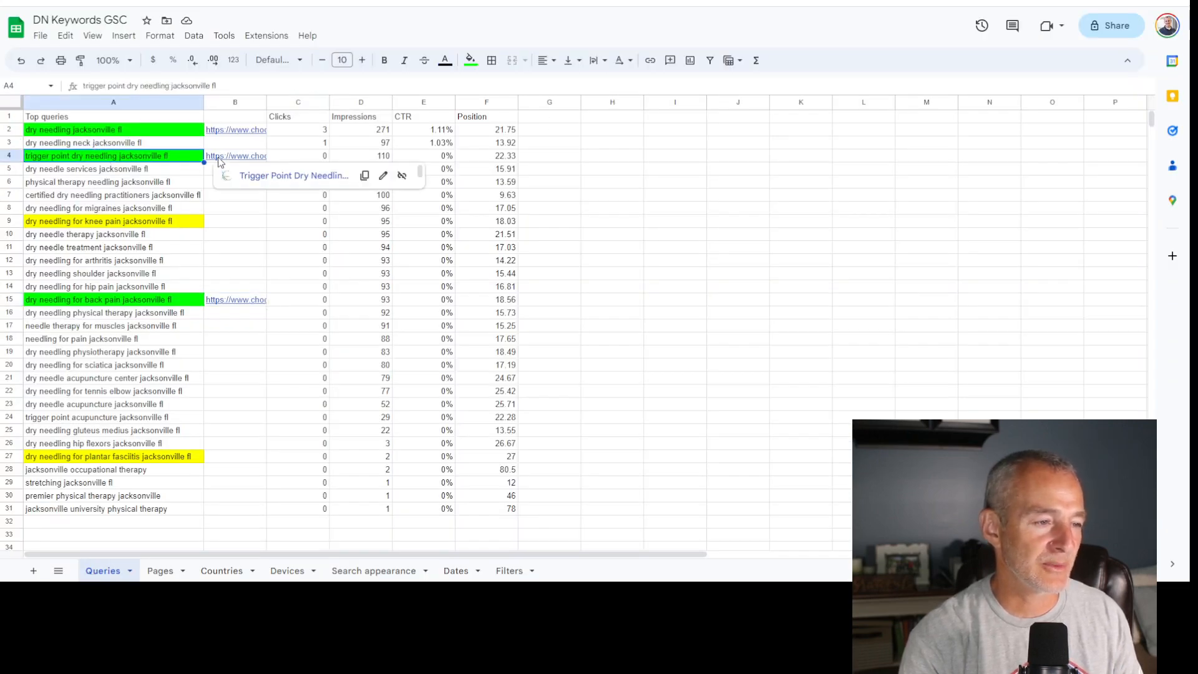
{"action": "left_click", "coordinate": [364, 175]}
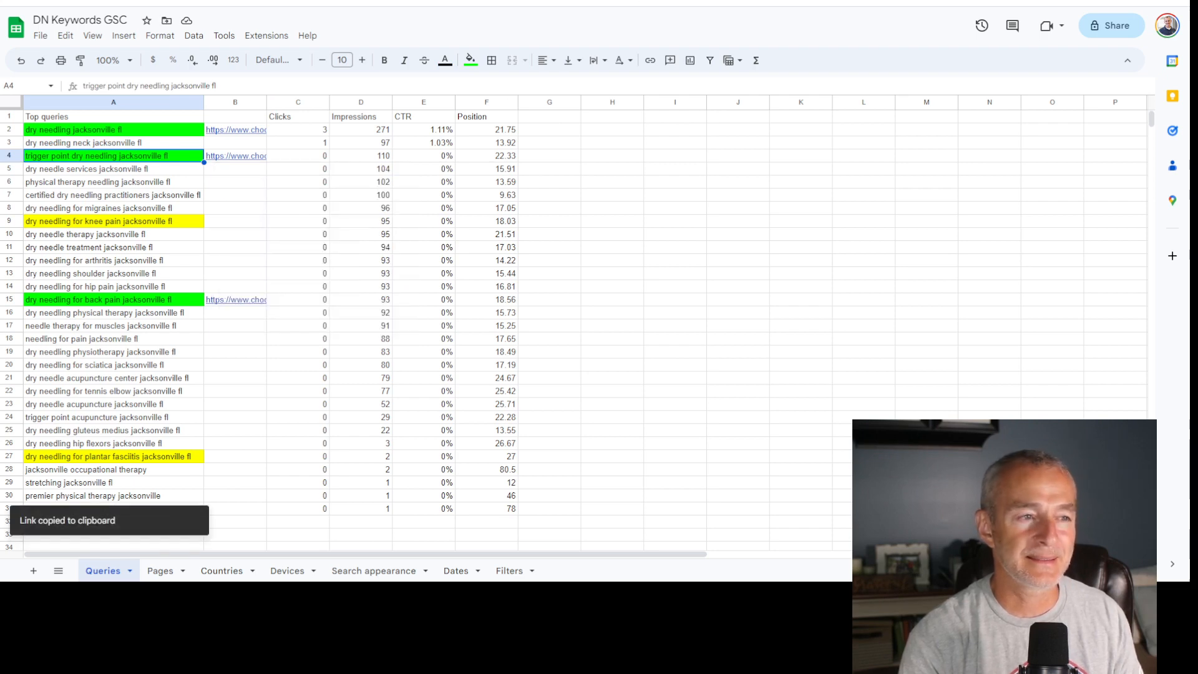
- Return to the article editor, link the selected phrase "trigger points" to the copied URL, and make it bold and underlined
{"action": "key", "text": "ctrl+Tab"}
{"action": "key", "text": "ctrl+k"}
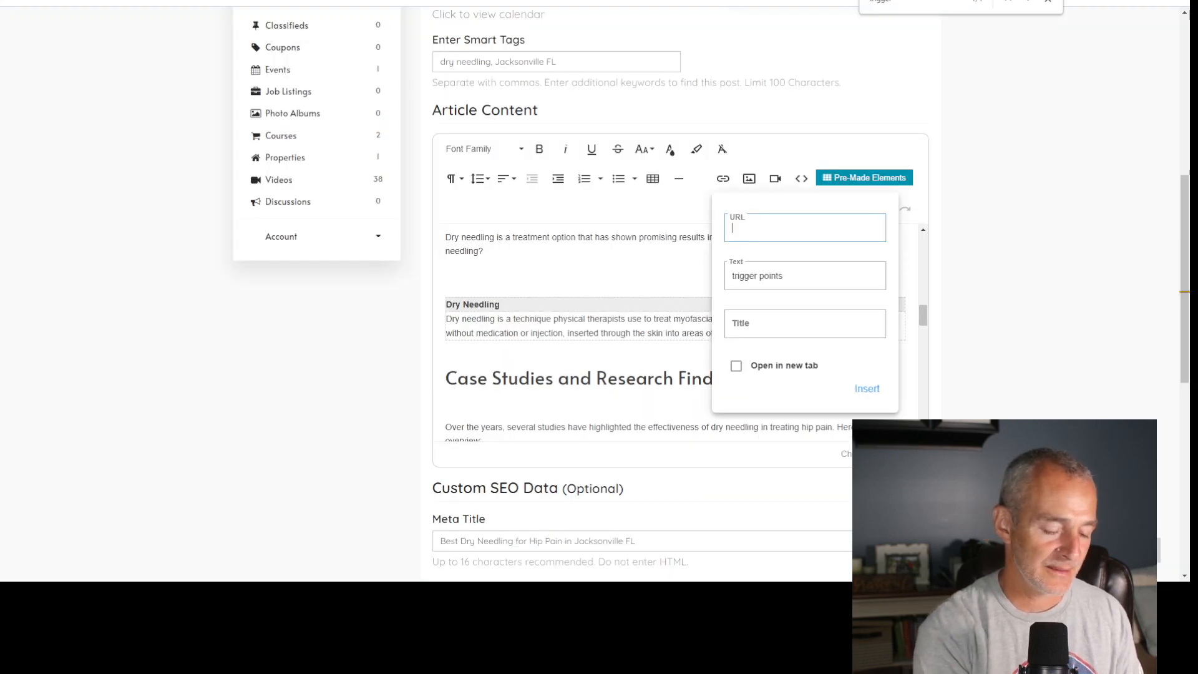
{"action": "key", "text": "ctrl+v"}
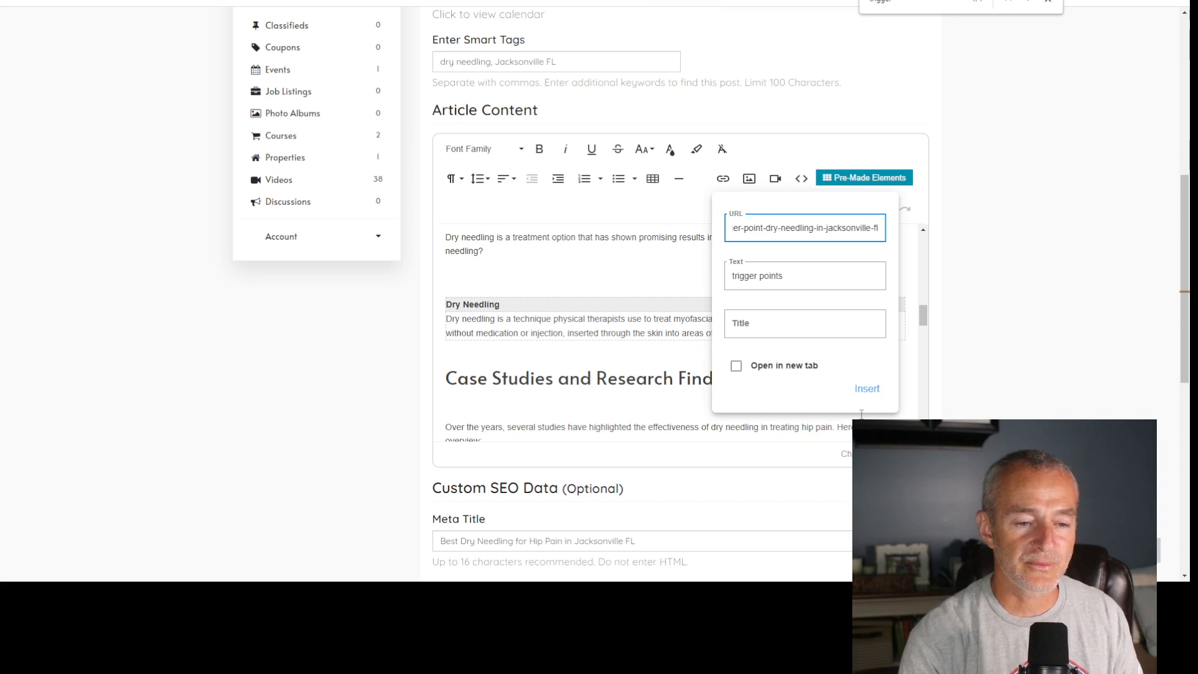
{"action": "left_click", "coordinate": [863, 390]}
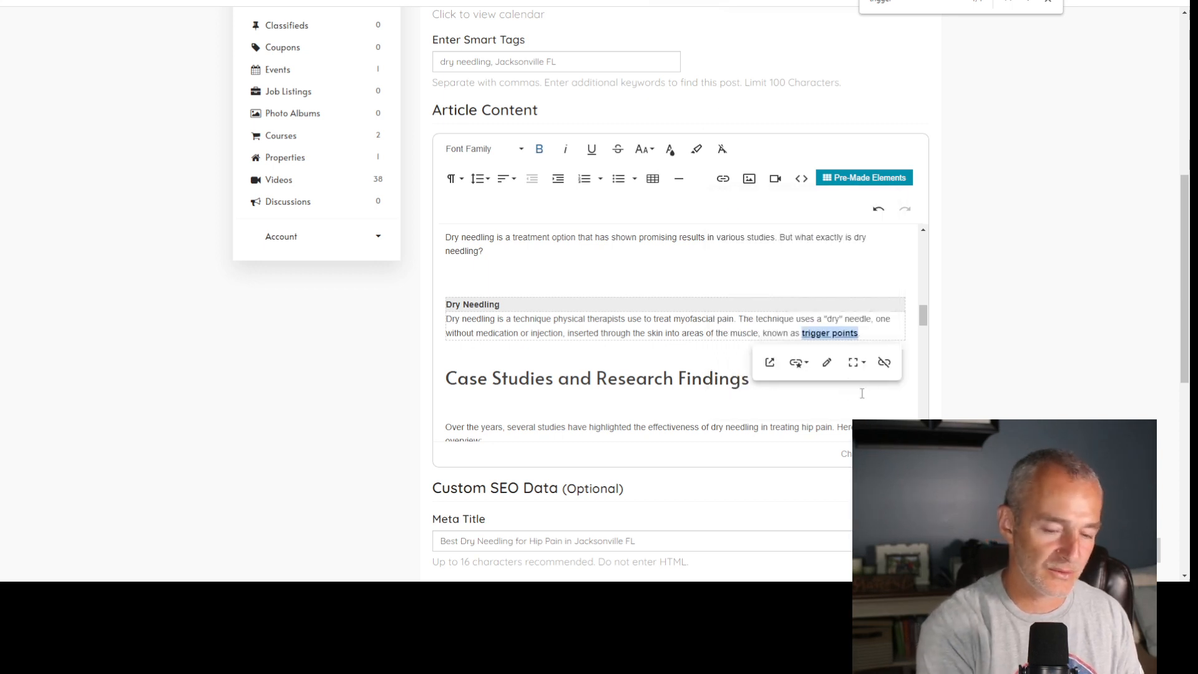
{"action": "left_click", "coordinate": [812, 247]}
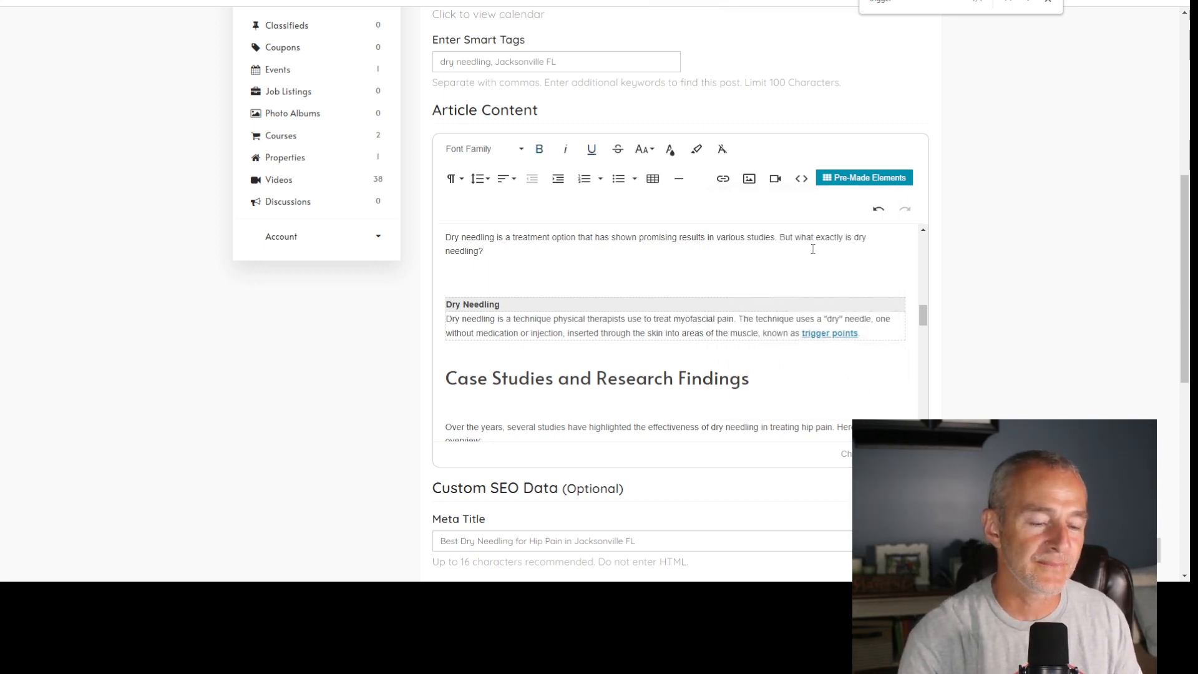
- In the first sentence of the Introduction, replace "based" after "a licensed physical therapist" with "who just happens"
{"action": "scroll", "coordinate": [723, 317], "scroll_direction": "up", "scroll_amount": 5}
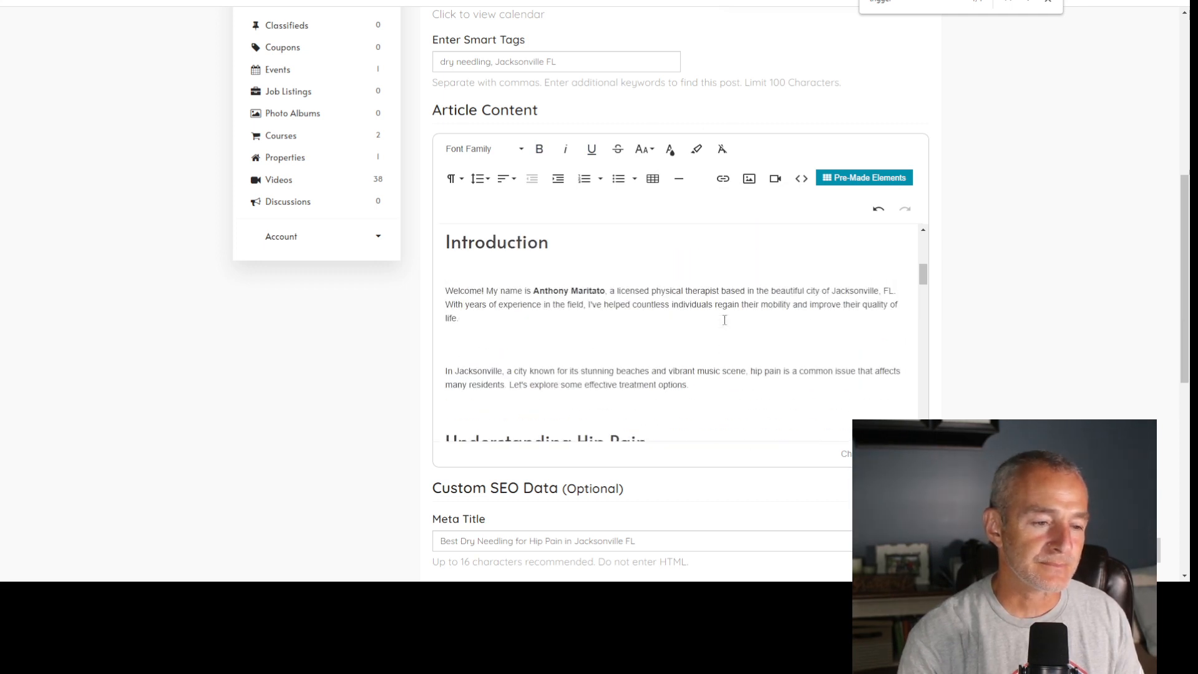
{"action": "scroll", "coordinate": [724, 320], "scroll_direction": "up", "scroll_amount": 5}
{"action": "scroll", "coordinate": [723, 319], "scroll_direction": "down", "scroll_amount": 4}
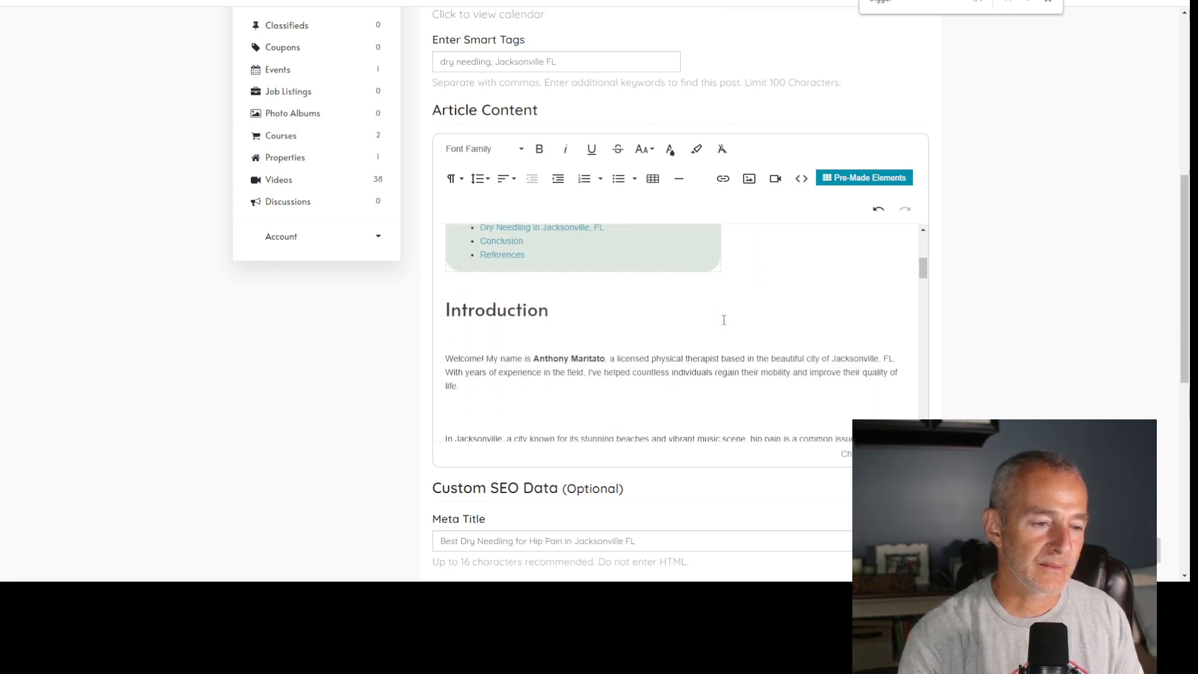
{"action": "scroll", "coordinate": [724, 320], "scroll_direction": "up", "scroll_amount": 2}
{"action": "scroll", "coordinate": [724, 319], "scroll_direction": "down", "scroll_amount": 3}
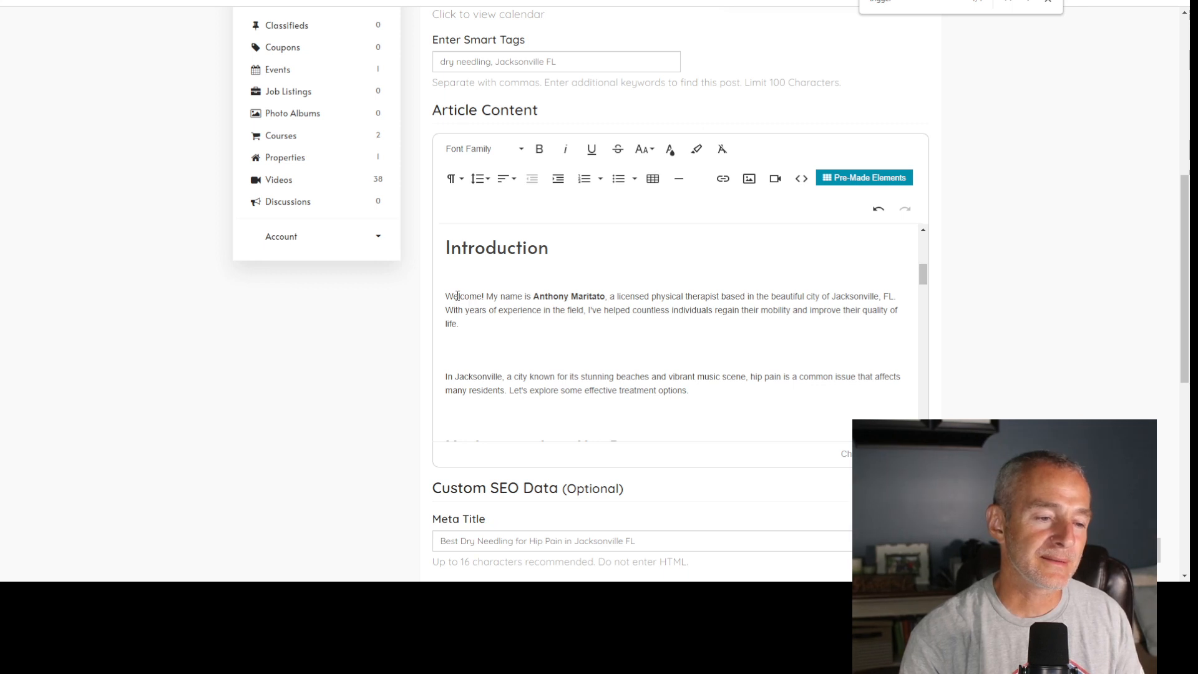
{"action": "left_click_drag", "start_coordinate": [457, 296], "coordinate": [735, 296]}
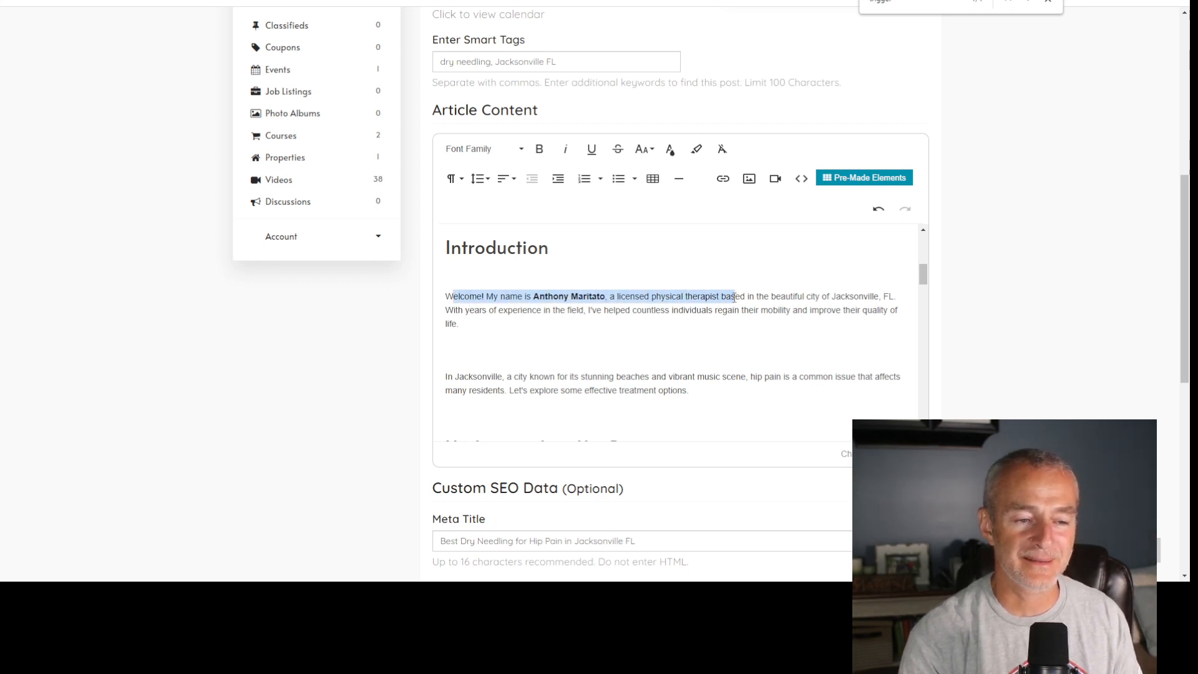
{"action": "double_click", "coordinate": [735, 296]}
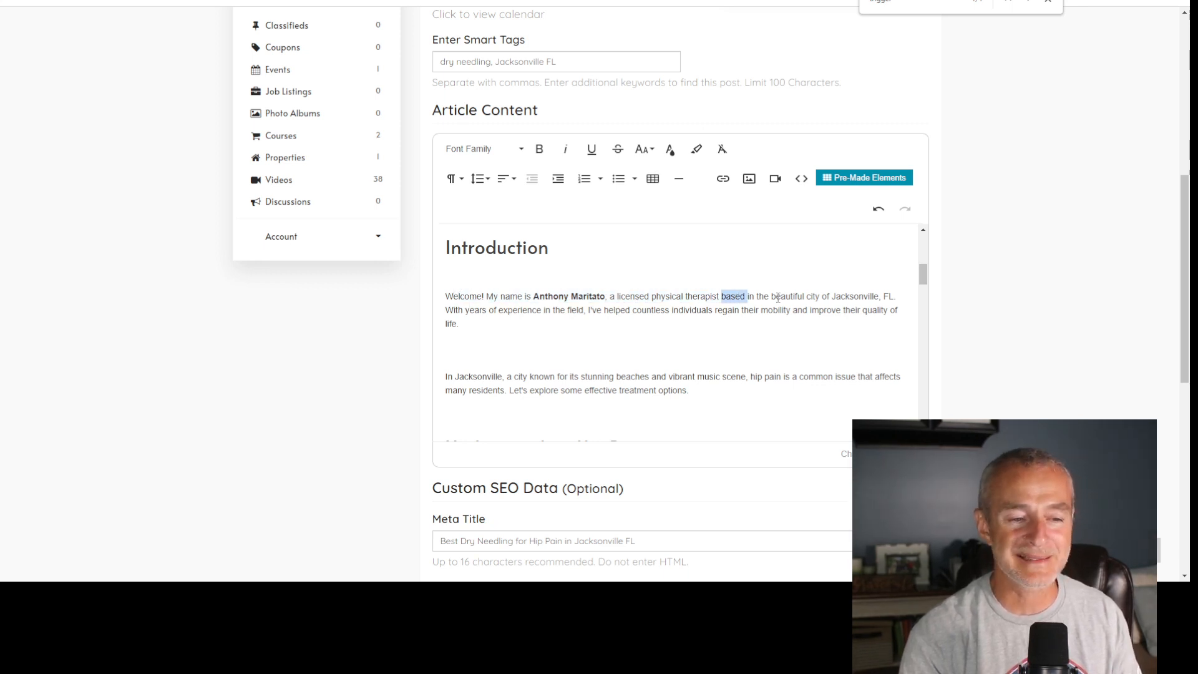
{"action": "left_click", "coordinate": [725, 297]}
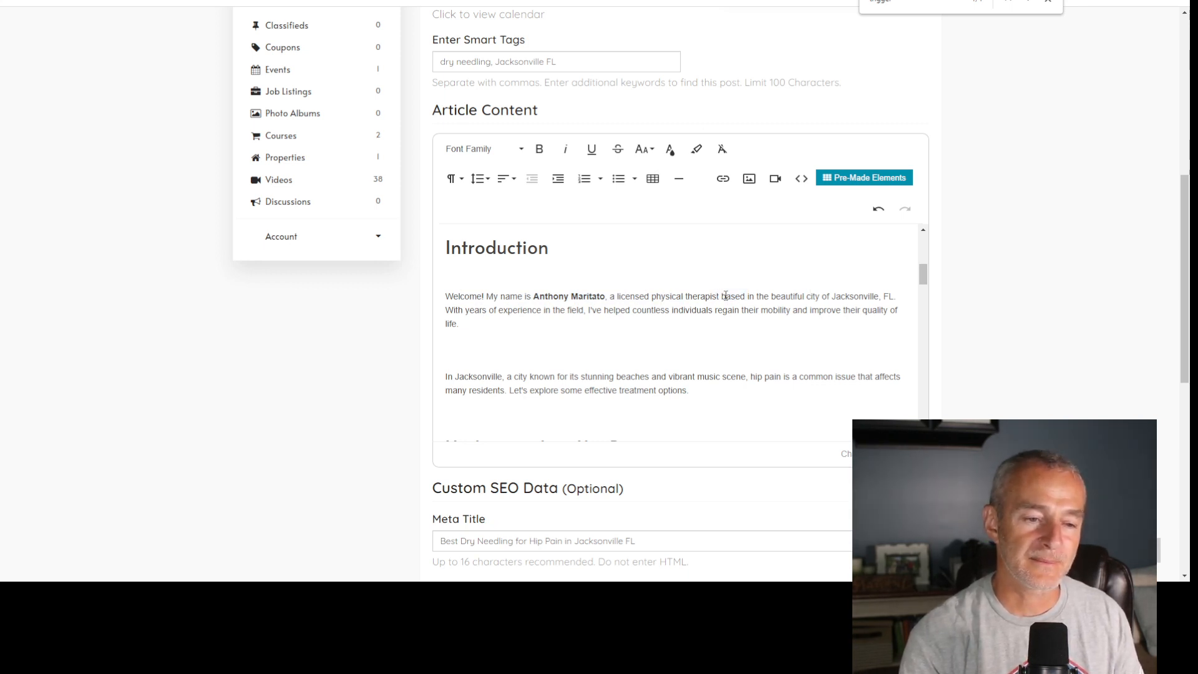
{"action": "double_click", "coordinate": [725, 296]}
{"action": "type", "text": "who has"}
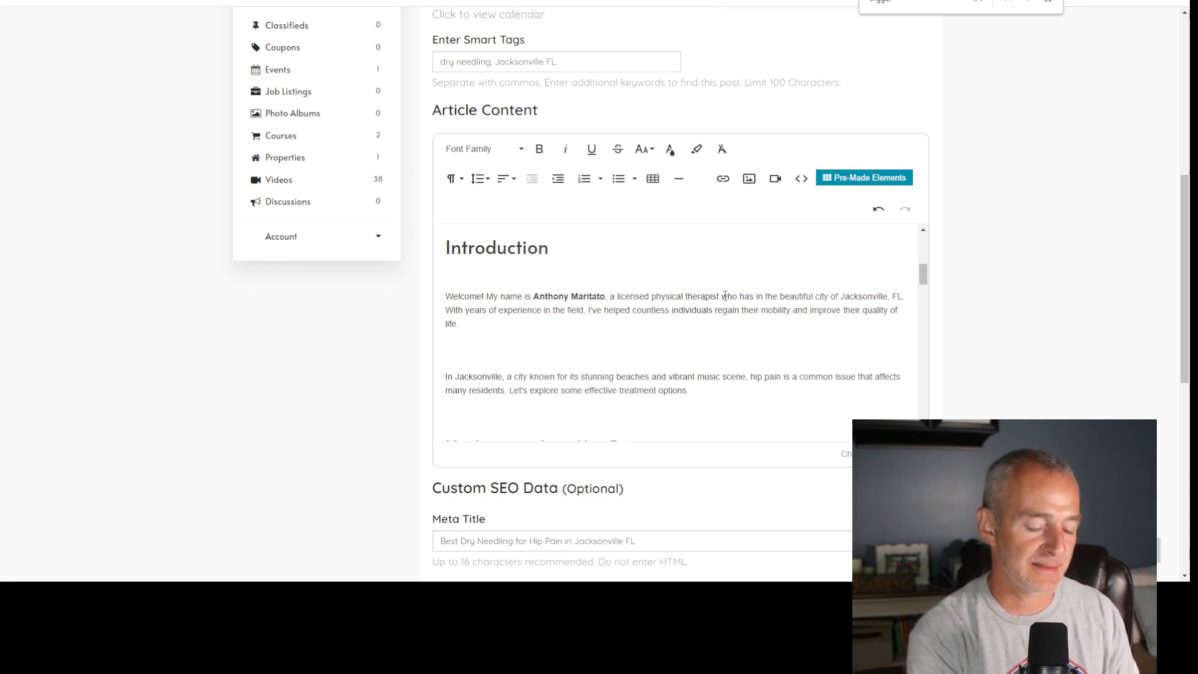
{"action": "key", "text": "BackSpace"}
{"action": "key", "text": "BackSpace"}
{"action": "key", "text": "BackSpace"}
{"action": "key", "text": "BackSpace"}
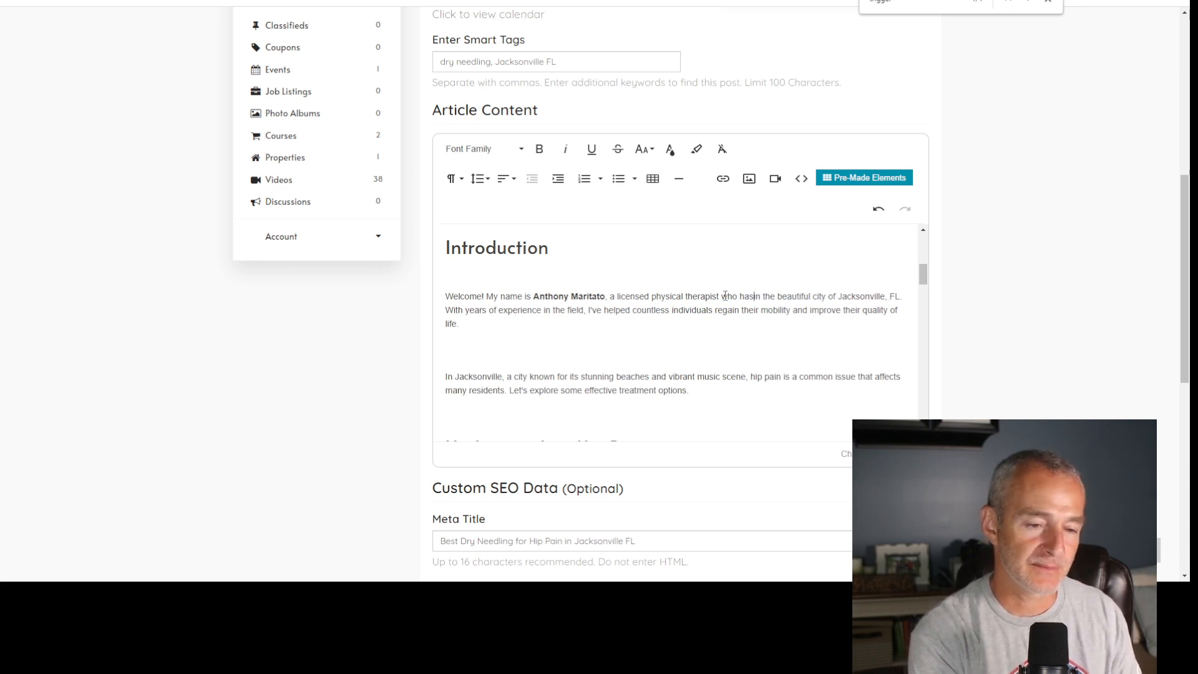
{"action": "type", "text": "just happens"}
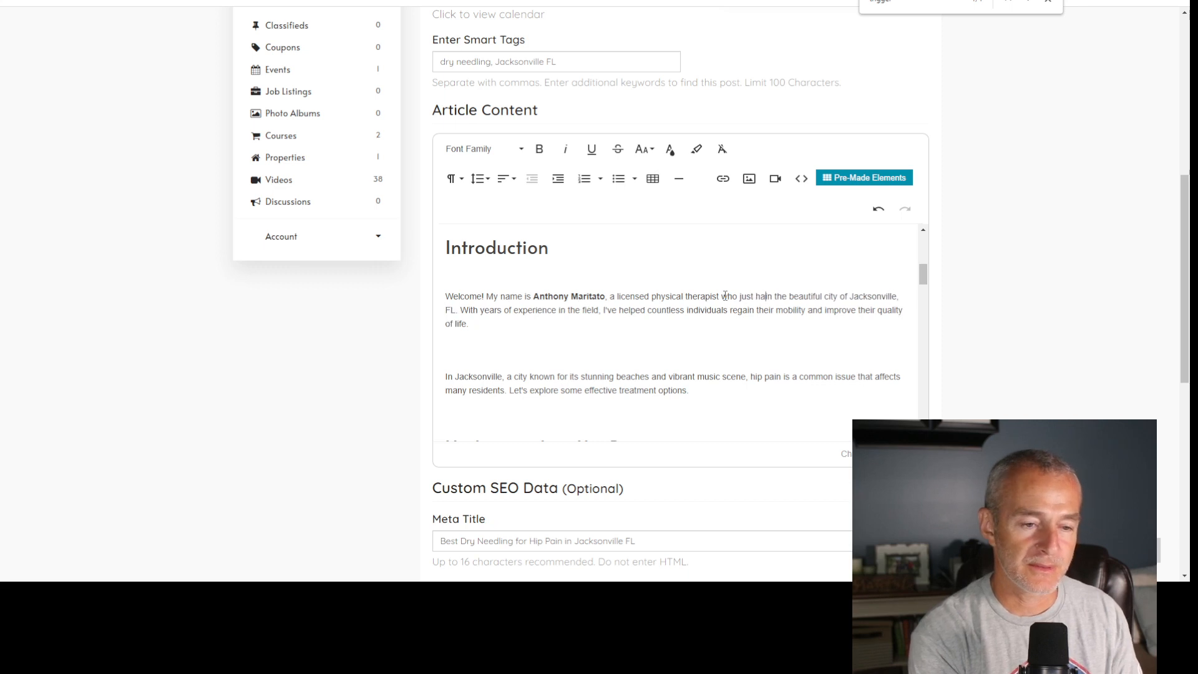
{"action": "type", "text": " to know "}
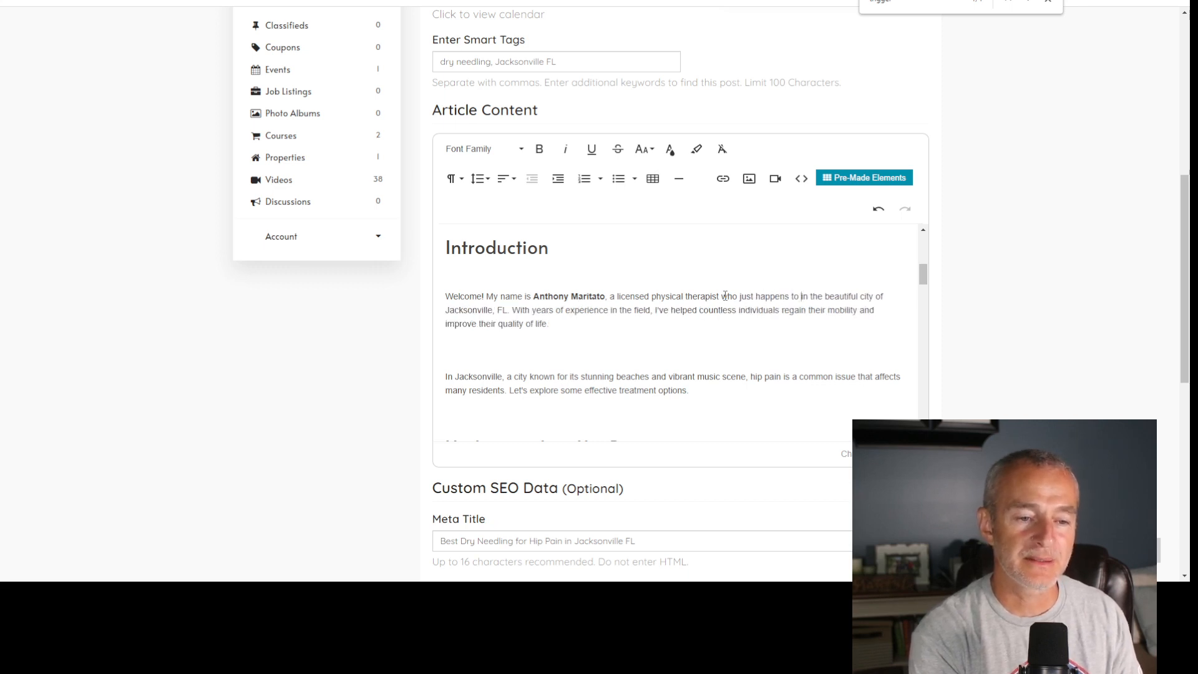
{"action": "type", "text": "several am"}
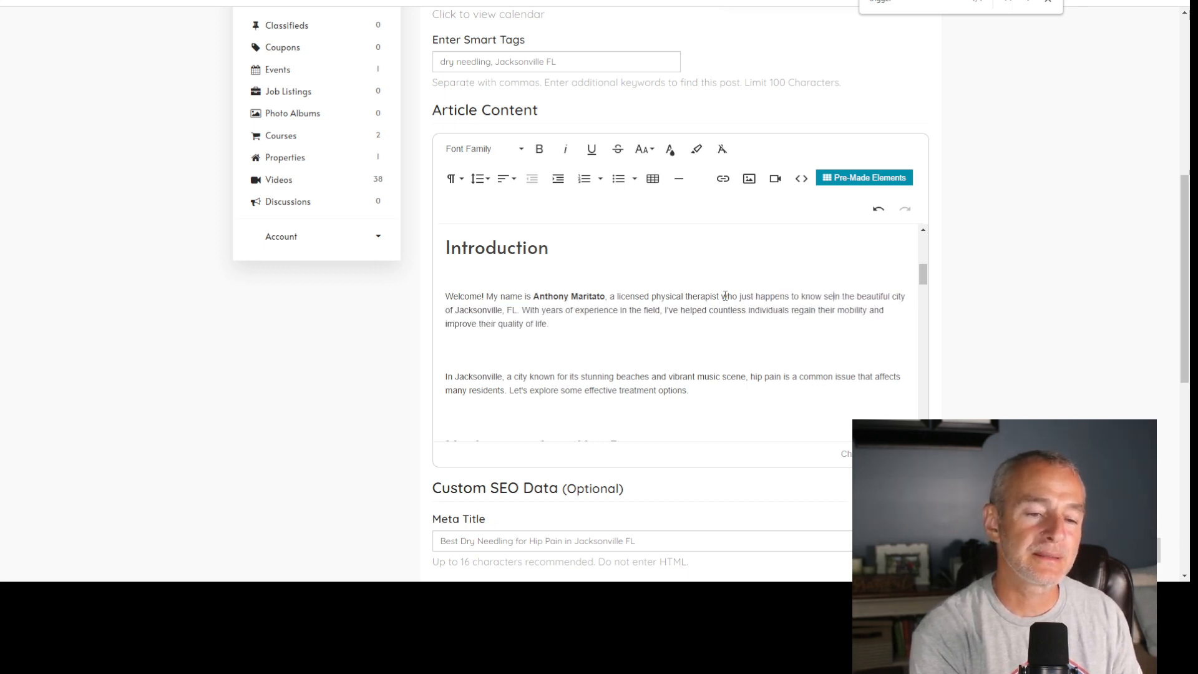
{"action": "type", "text": "azing "}
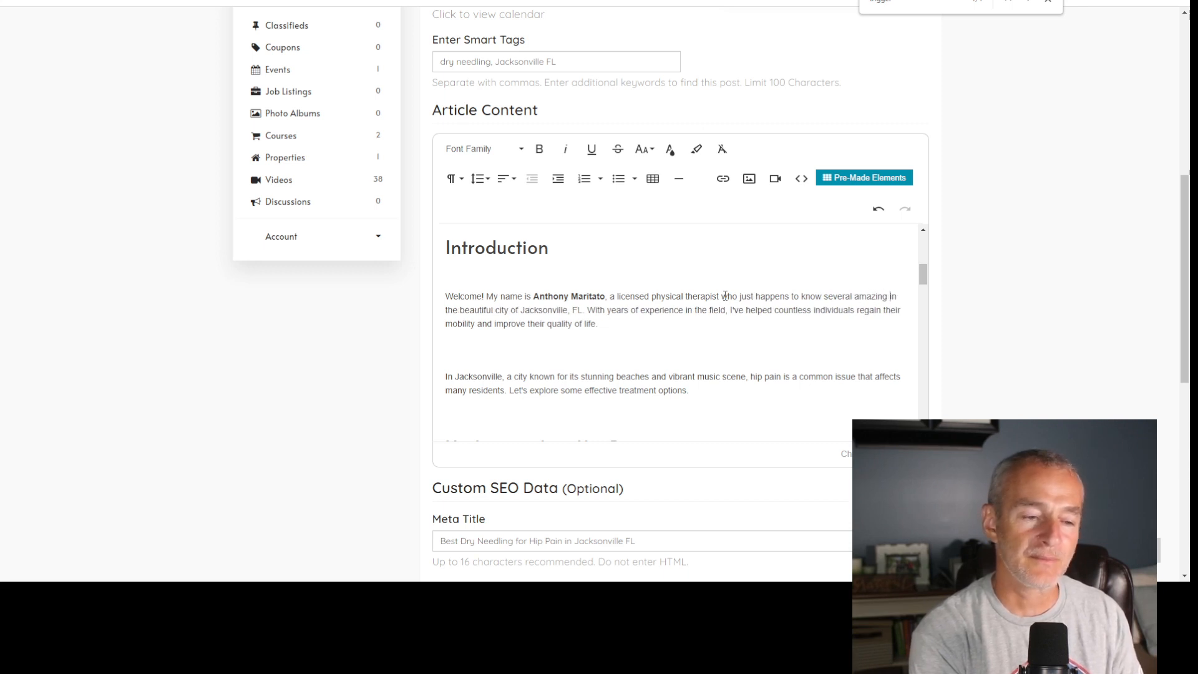
{"action": "type", "text": "physical therapists"}
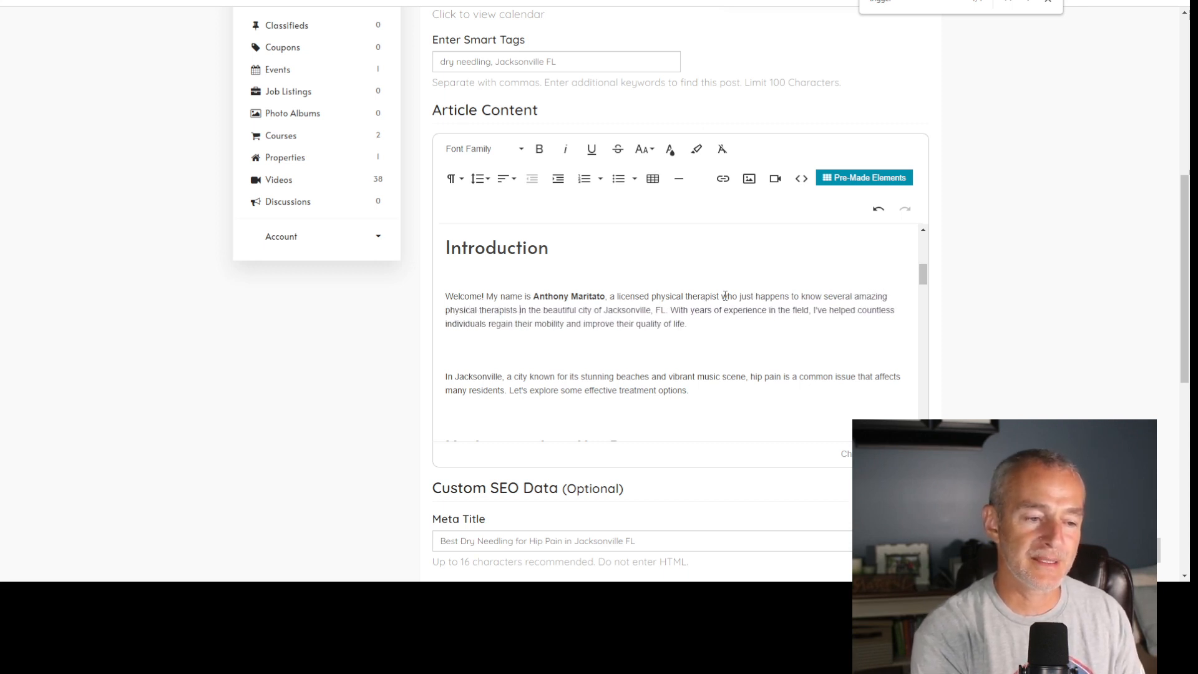
- Read through the rest of the first Introduction paragraph, including the sentence about years of experience in the field
{"action": "key", "text": "Right"}
{"action": "key", "text": "Right"}
{"action": "key", "text": "Right"}
{"action": "key", "text": "Right"}
{"action": "key", "text": "Right"}
{"action": "key", "text": "Right"}
{"action": "key", "text": "Right"}
{"action": "key", "text": "Right"}
{"action": "key", "text": "Right"}
{"action": "key", "text": "Right"}
{"action": "key", "text": "Right"}
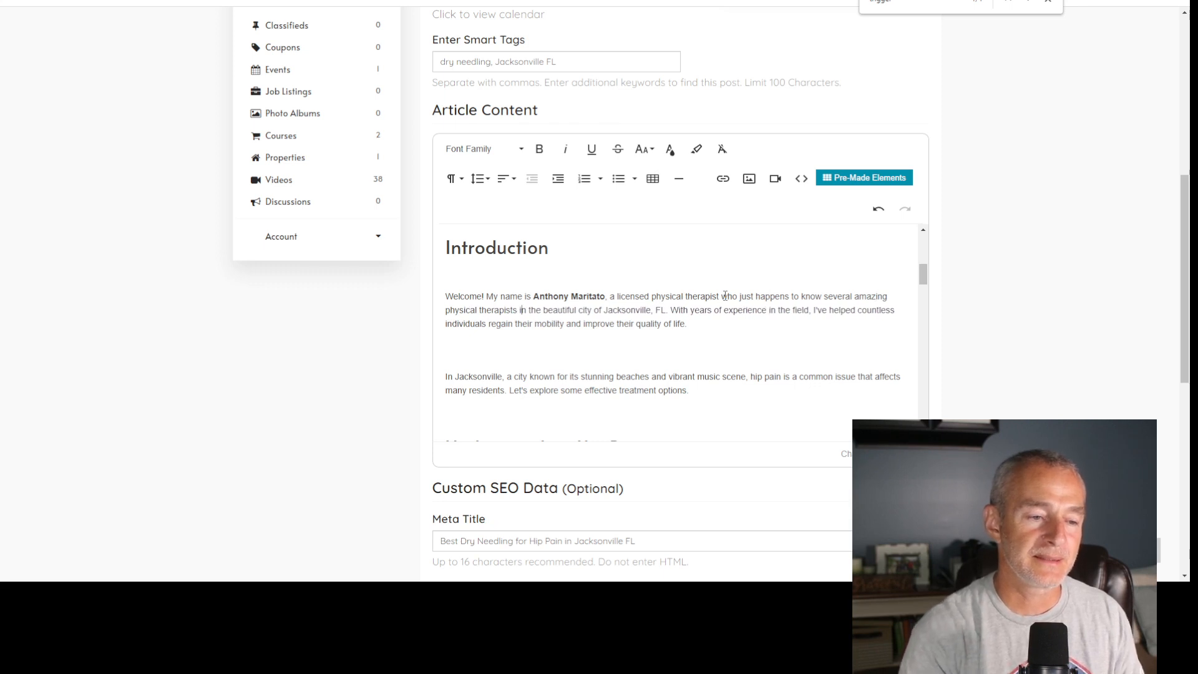
{"action": "key", "text": "Right"}
{"action": "key", "text": "Right"}
{"action": "key", "text": "Right"}
{"action": "key", "text": "Right"}
{"action": "key", "text": "Right"}
{"action": "key", "text": "Right"}
{"action": "key", "text": "Right"}
{"action": "key", "text": "Right"}
{"action": "key", "text": "Right"}
{"action": "key", "text": "Right"}
{"action": "key", "text": "Right"}
{"action": "key", "text": "Right"}
{"action": "key", "text": "Right"}
{"action": "key", "text": "Right"}
{"action": "key", "text": "Right"}
{"action": "key", "text": "Right"}
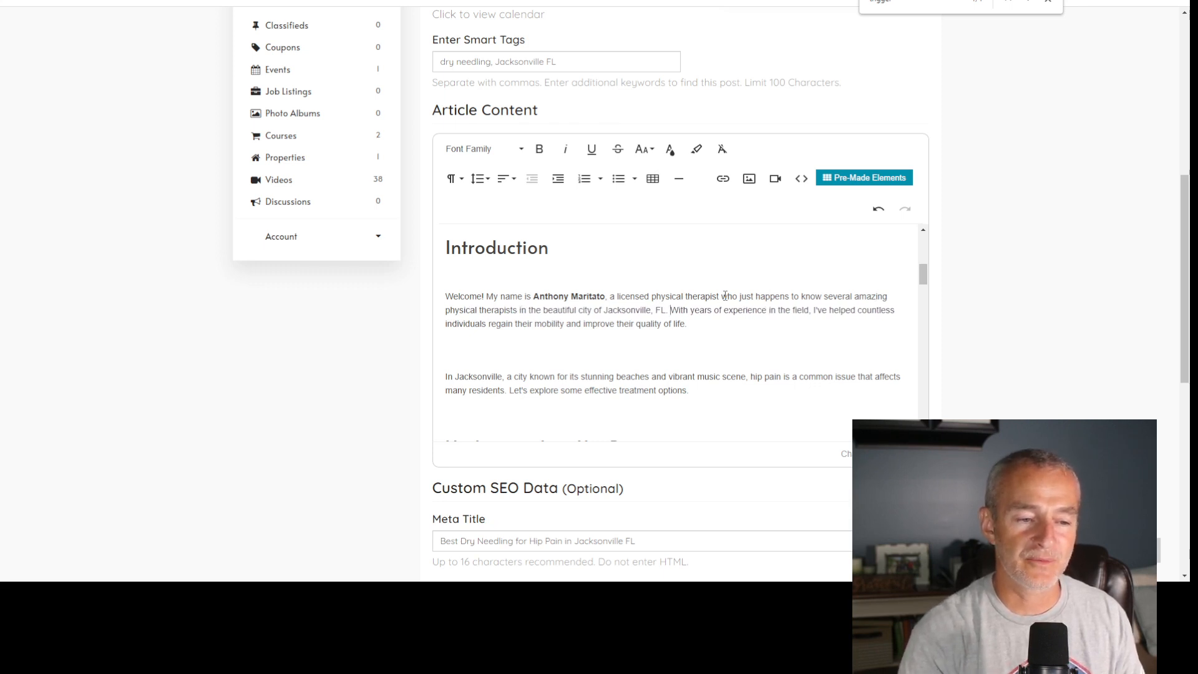
{"action": "key", "text": "Right"}
{"action": "key", "text": "Right"}
{"action": "key", "text": "Right"}
{"action": "key", "text": "Right"}
{"action": "key", "text": "Right"}
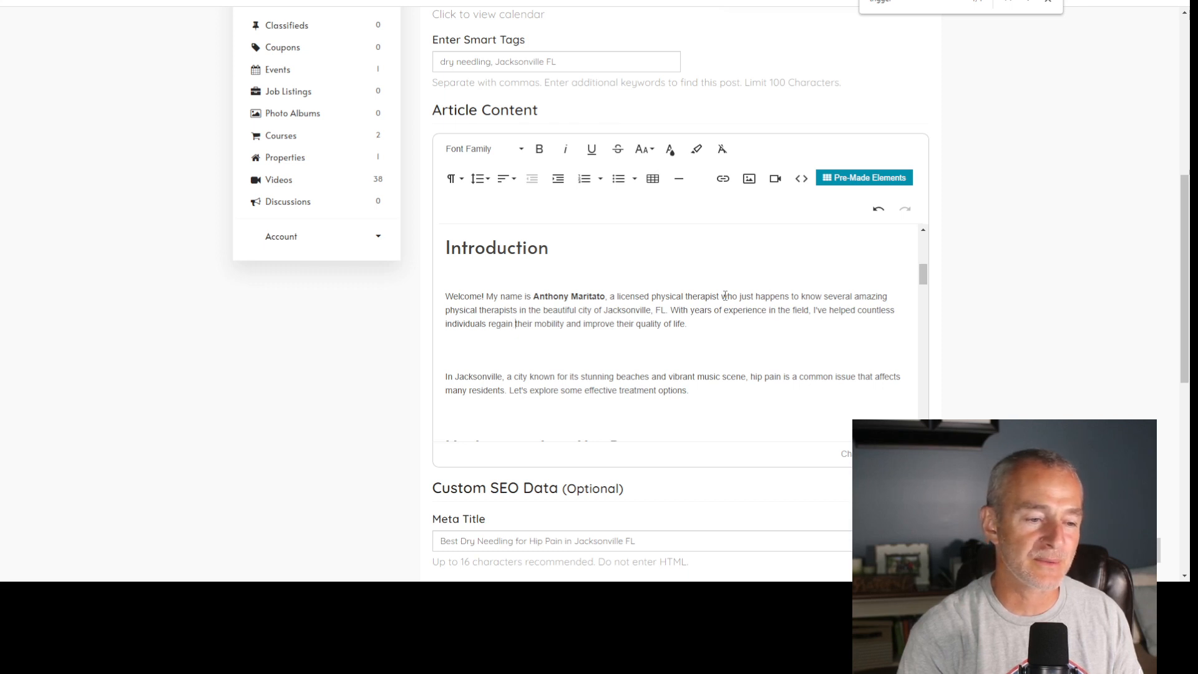
{"action": "key", "text": "Right"}
{"action": "key", "text": "Right"}
{"action": "key", "text": "Right"}
{"action": "key", "text": "Right"}
{"action": "key", "text": "Right"}
{"action": "key", "text": "Right"}
{"action": "key", "text": "Right"}
{"action": "key", "text": "Right"}
{"action": "key", "text": "Right"}
{"action": "key", "text": "Right"}
{"action": "key", "text": "Right"}
{"action": "key", "text": "Right"}
{"action": "key", "text": "Right"}
{"action": "key", "text": "Right"}
{"action": "key", "text": "Right"}
{"action": "key", "text": "Right"}
{"action": "key", "text": "Right"}
{"action": "key", "text": "Right"}
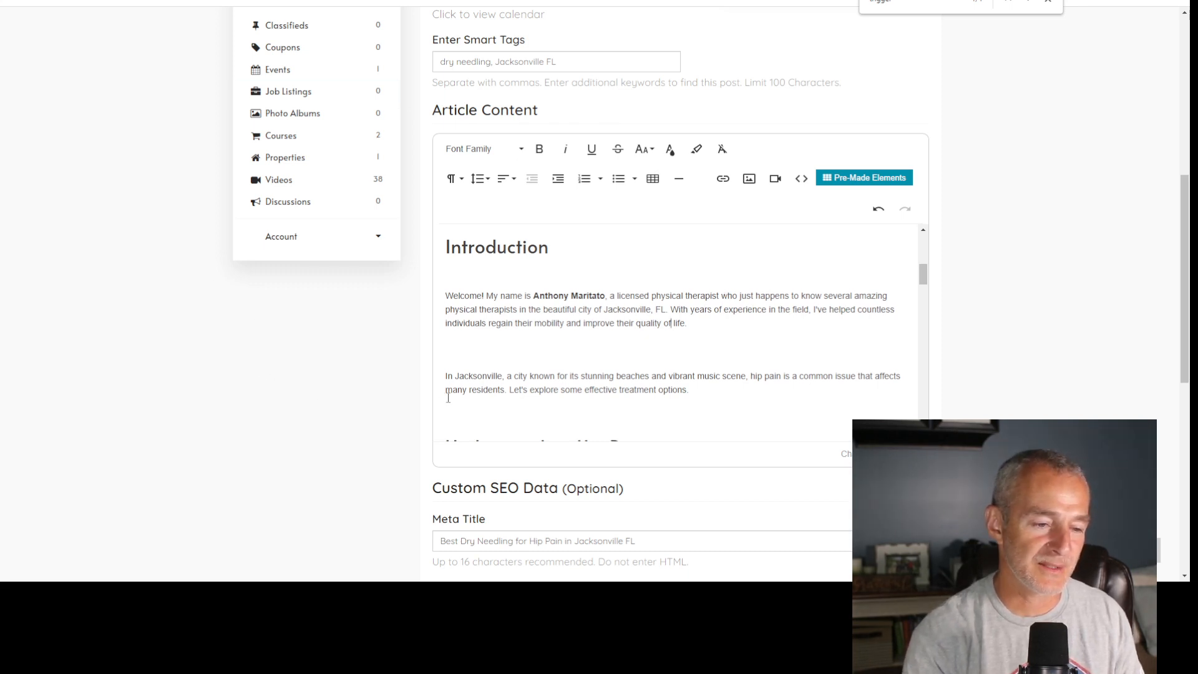
- Select "Dry needling is a treatment option" and copy the article link for "dry needling jacksonville fl" from the DN Keywords GSC spreadsheet
{"action": "scroll", "coordinate": [588, 292], "scroll_direction": "down", "scroll_amount": 2}
{"action": "scroll", "coordinate": [633, 322], "scroll_direction": "down", "scroll_amount": 1}
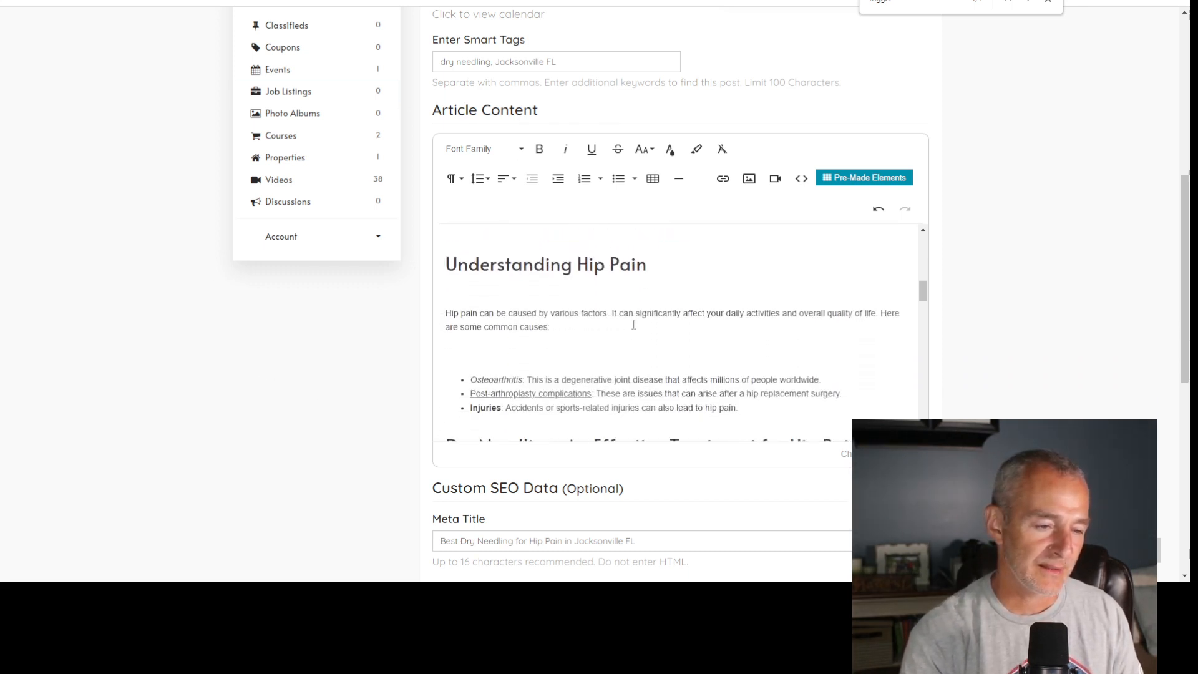
{"action": "scroll", "coordinate": [633, 323], "scroll_direction": "down", "scroll_amount": 2}
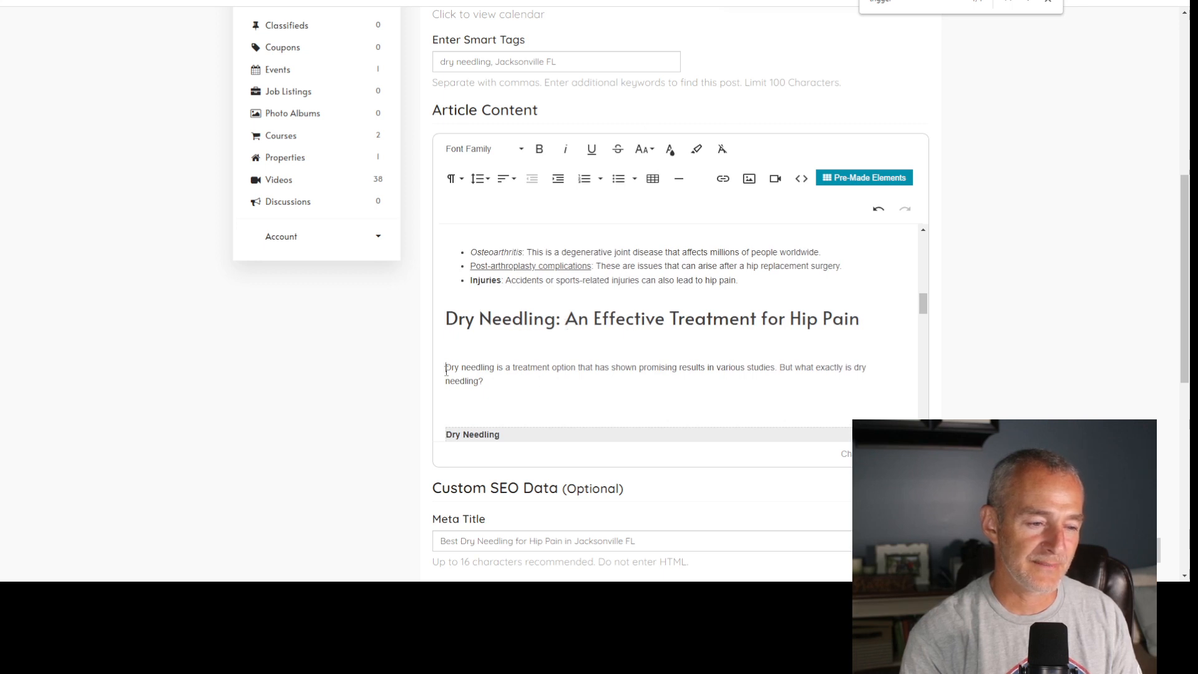
{"action": "left_click_drag", "start_coordinate": [446, 368], "coordinate": [573, 364]}
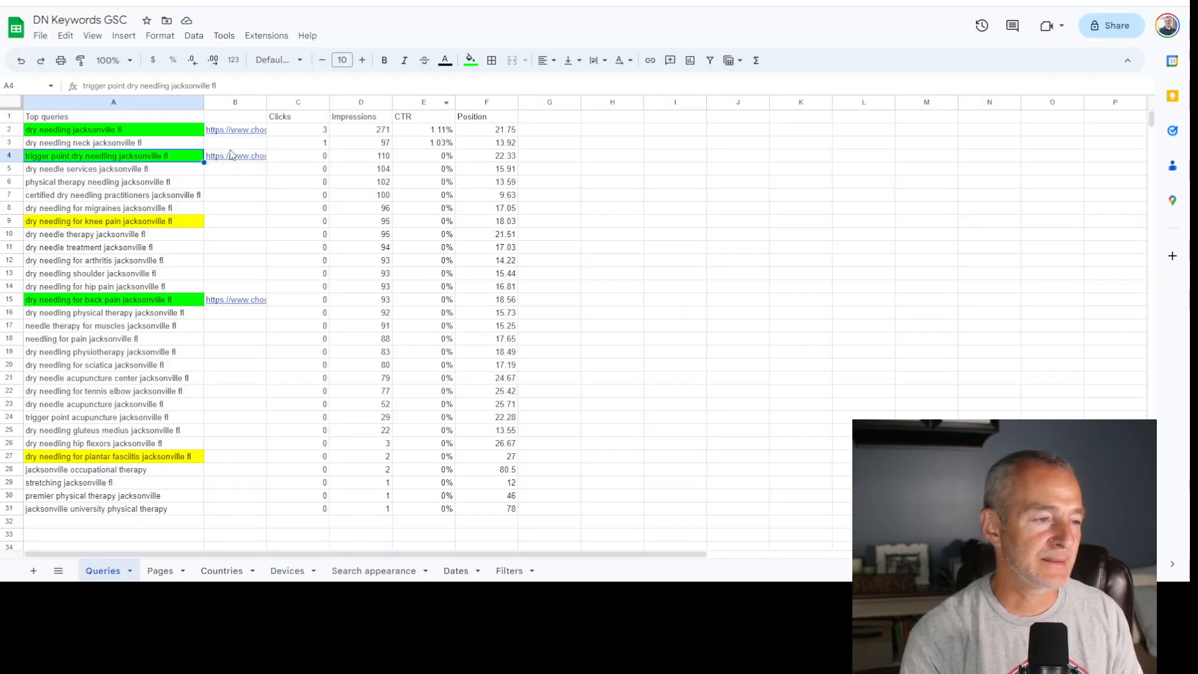
{"action": "mouse_move", "coordinate": [239, 134]}
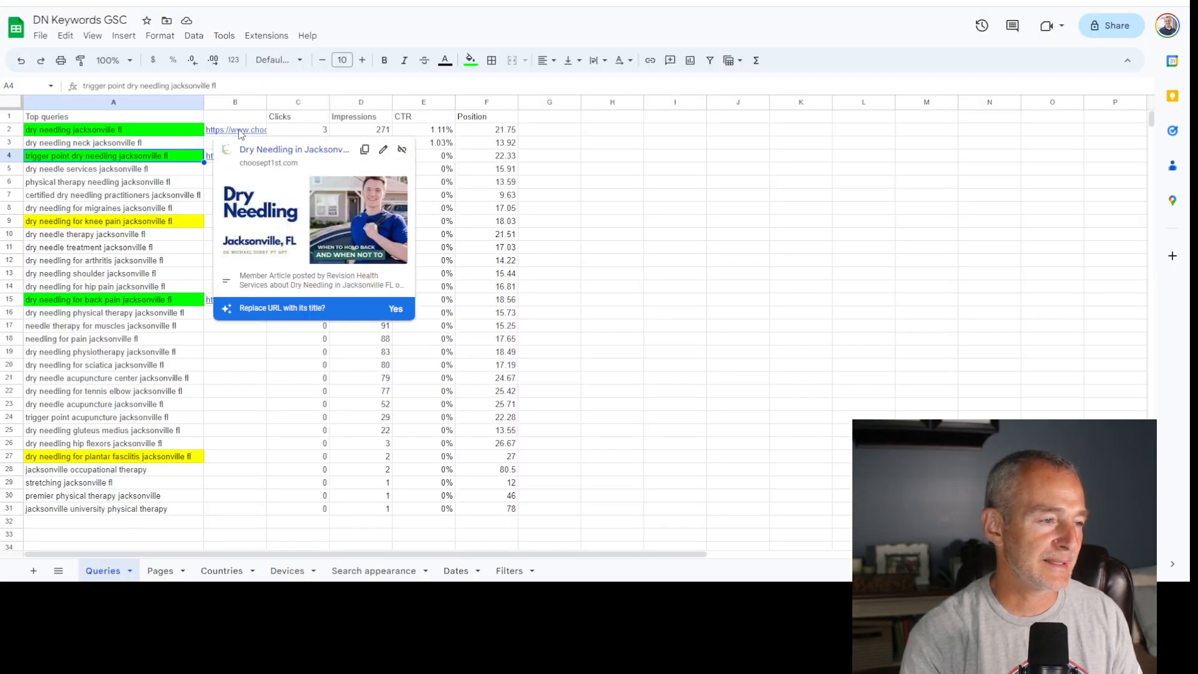
{"action": "left_click", "coordinate": [364, 149]}
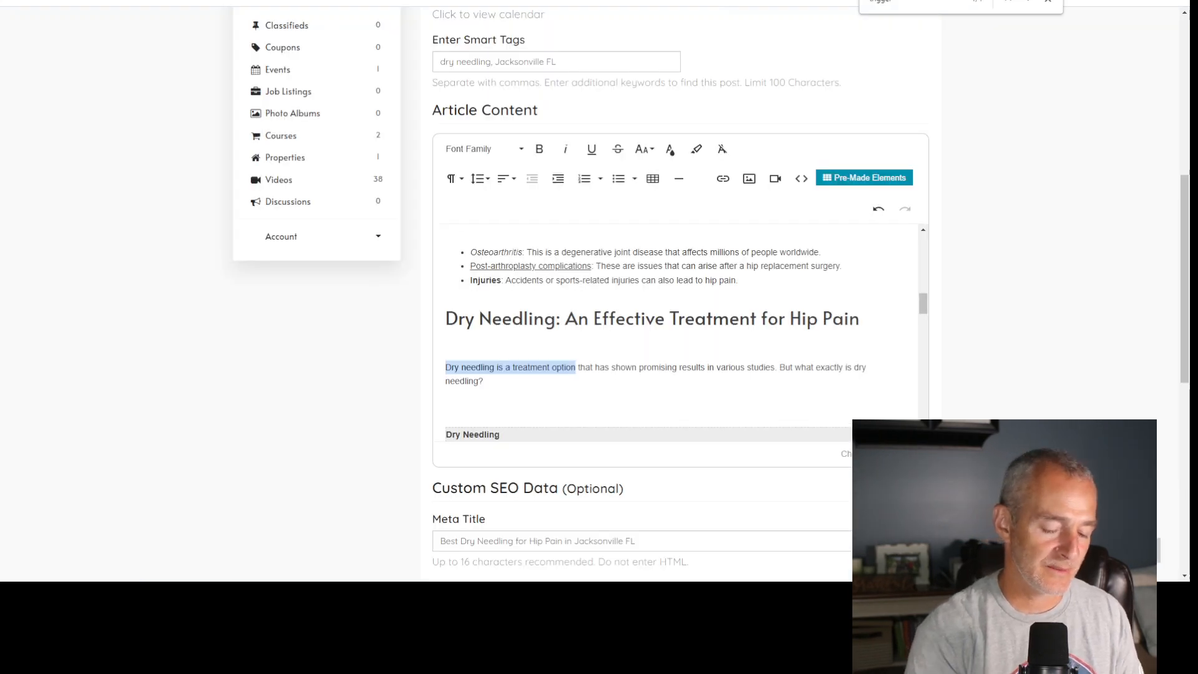
- Back in the article, link the selected phrase "Dry needling is a treatment option" to the copied URL
{"action": "key", "text": "ctrl+k"}
{"action": "key", "text": "ctrl+v"}
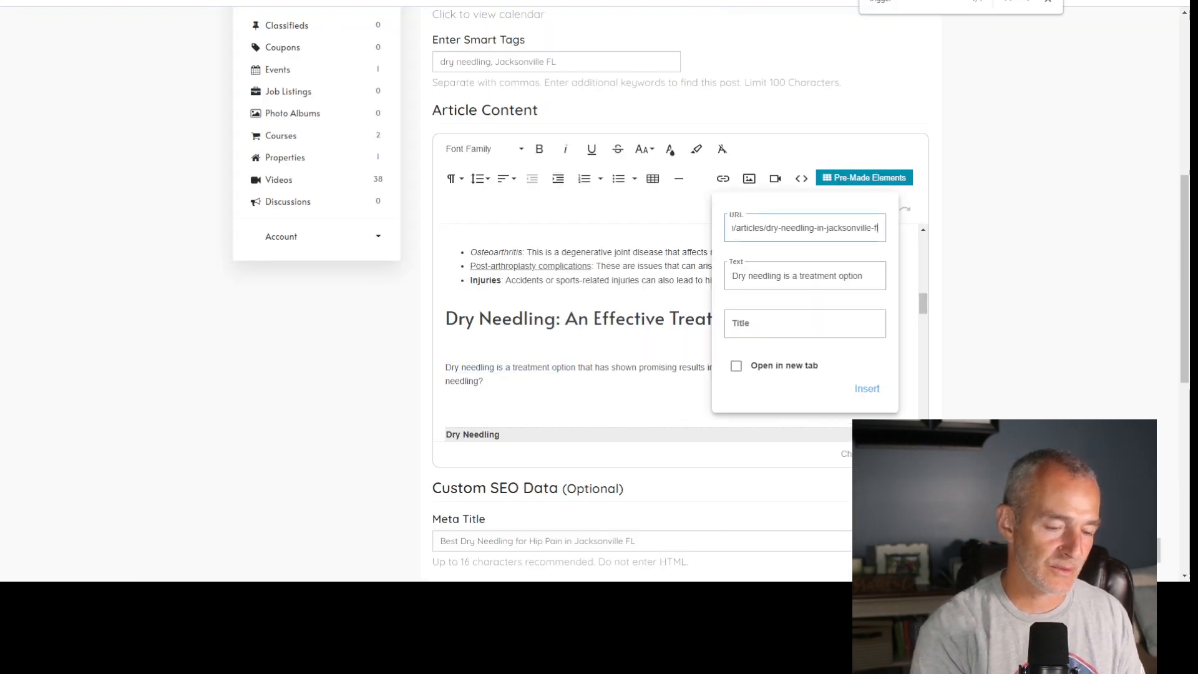
{"action": "left_click", "coordinate": [867, 389]}
{"action": "left_click", "coordinate": [815, 382]}
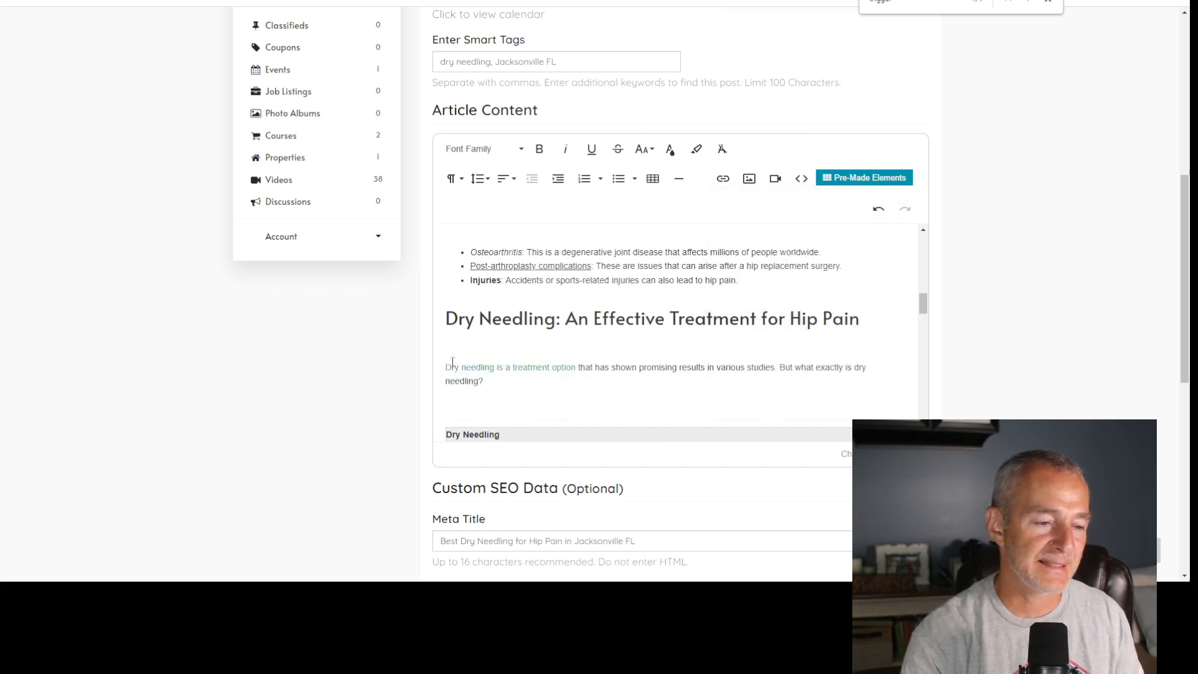
- Make the linked phrase "Dry needling is a treatment option" bold and underlined
{"action": "left_click_drag", "start_coordinate": [446, 367], "coordinate": [557, 364]}
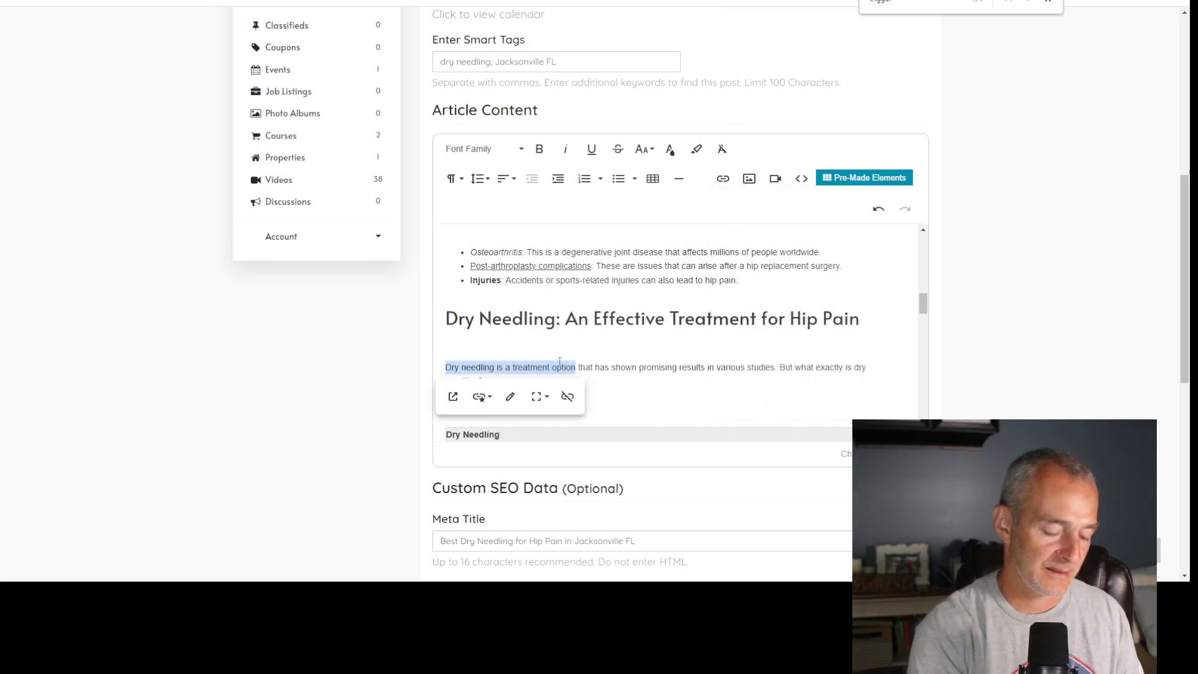
{"action": "key", "text": "ctrl+b"}
{"action": "left_click", "coordinate": [751, 354]}
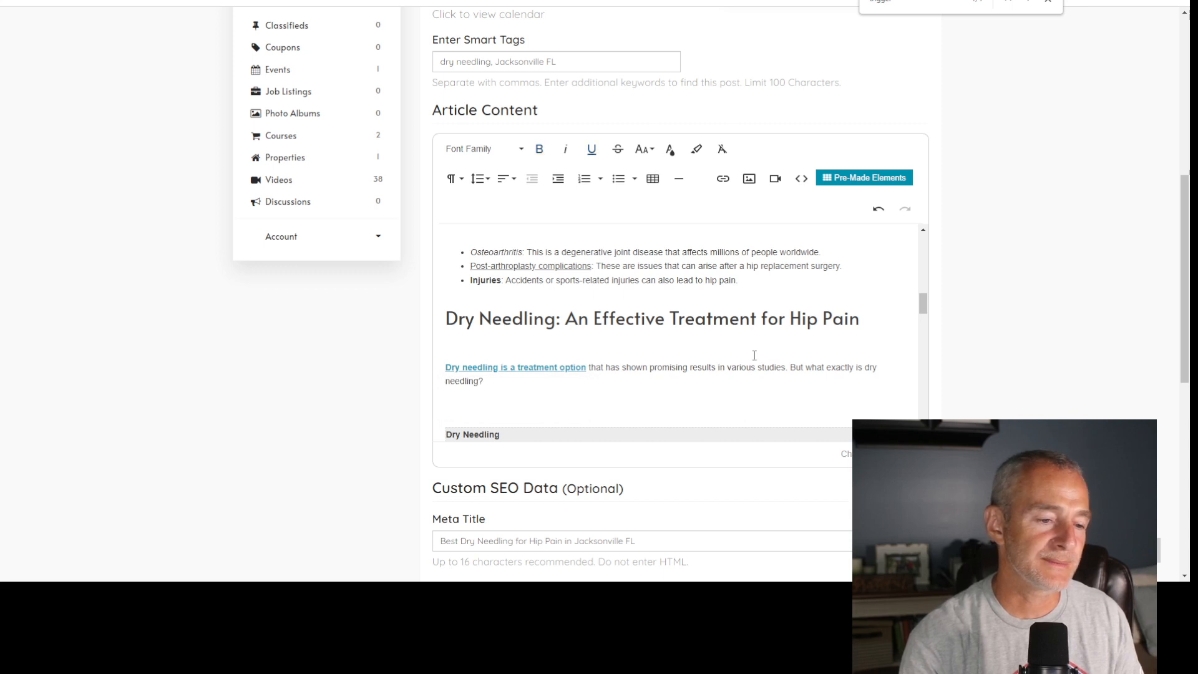
{"action": "scroll", "coordinate": [752, 354], "scroll_direction": "down", "scroll_amount": 3}
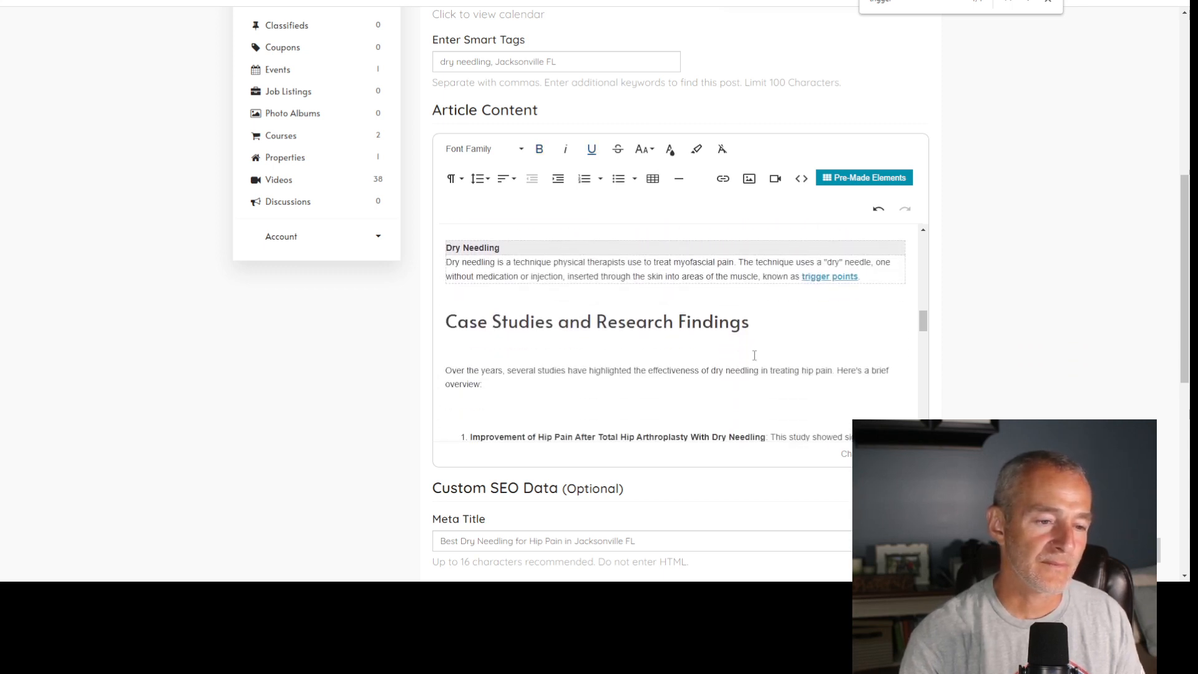
- Copy the article link for "dry needling for back pain jacksonville fl" from the DN Keywords GSC spreadsheet
{"action": "scroll", "coordinate": [815, 343], "scroll_direction": "down", "scroll_amount": 3}
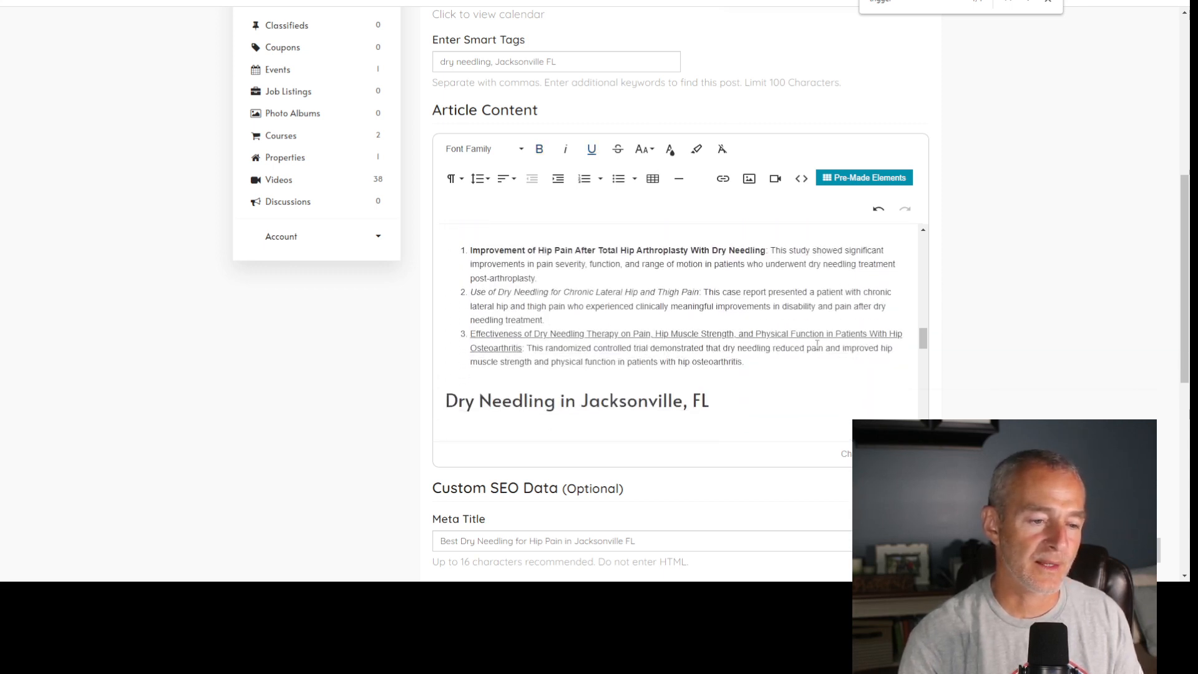
{"action": "scroll", "coordinate": [817, 345], "scroll_direction": "down", "scroll_amount": 7}
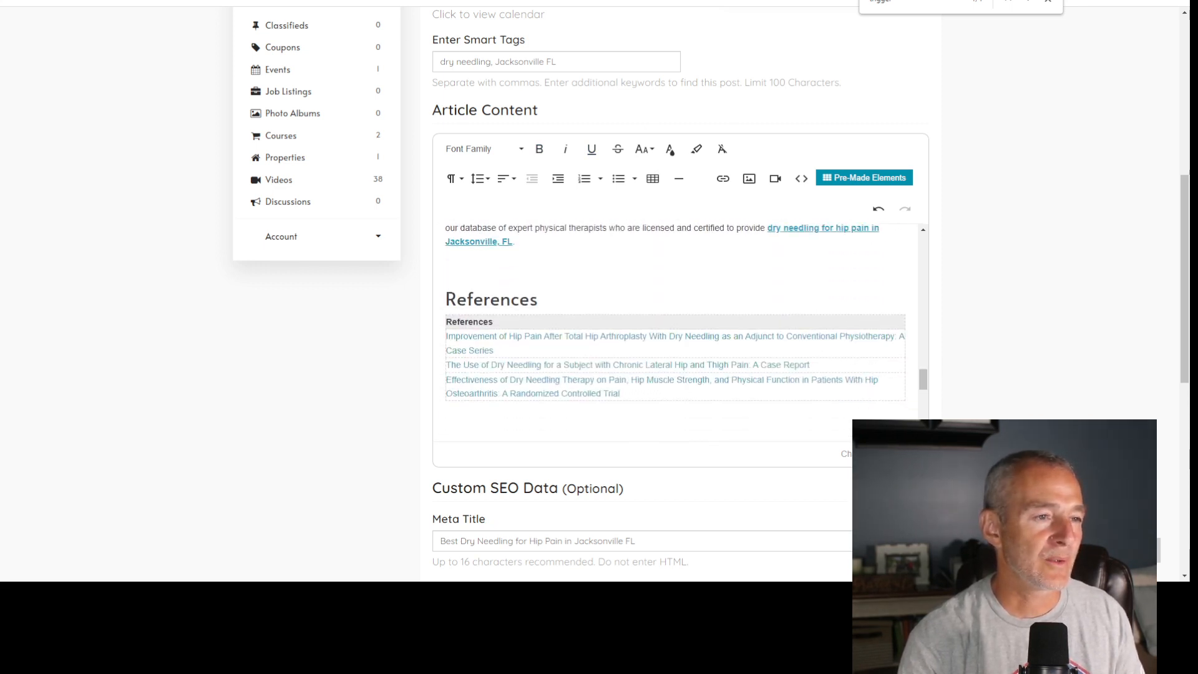
{"action": "key", "text": "ctrl+Tab"}
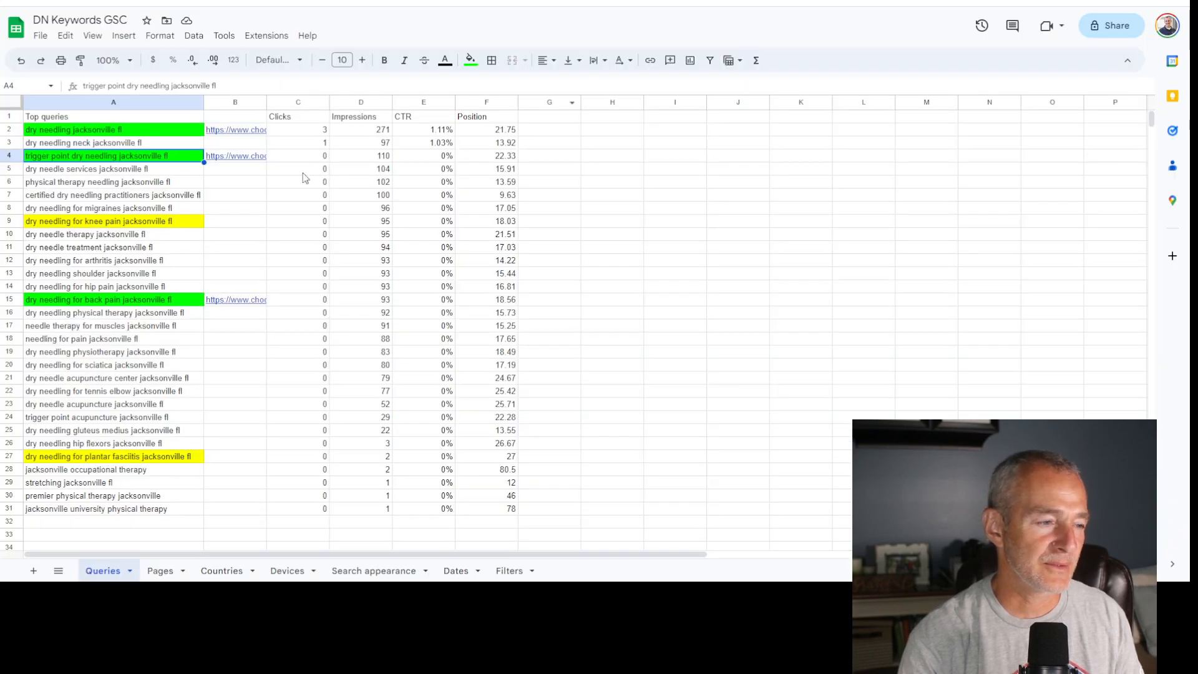
{"action": "left_click", "coordinate": [134, 301]}
{"action": "mouse_move", "coordinate": [223, 306]}
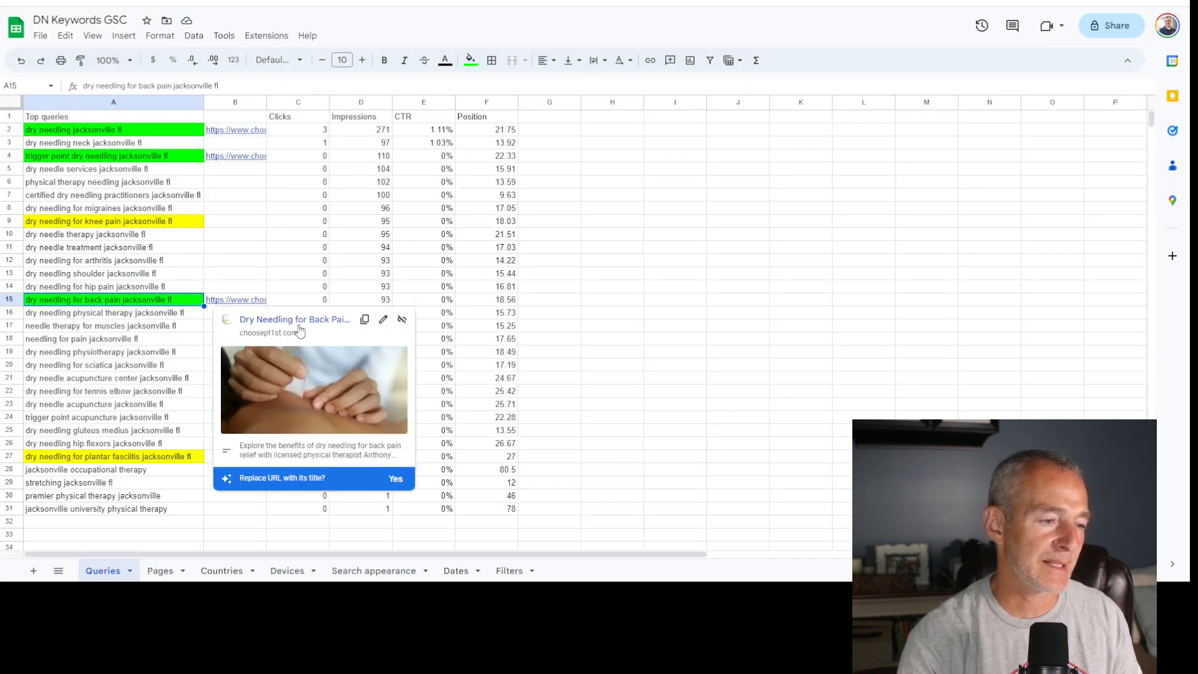
{"action": "left_click", "coordinate": [366, 319]}
{"action": "mouse_move", "coordinate": [235, 156]}
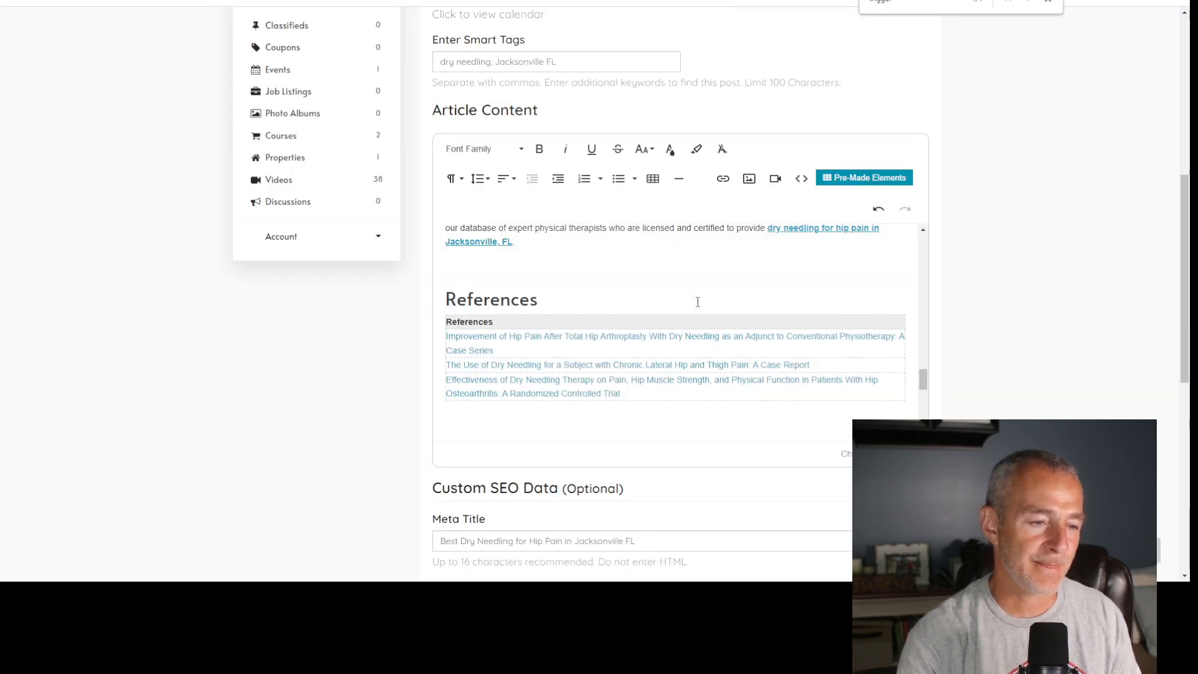
- Return to the blog article's edit page and search it for the word "back"
{"action": "key", "text": "ctrl+f"}
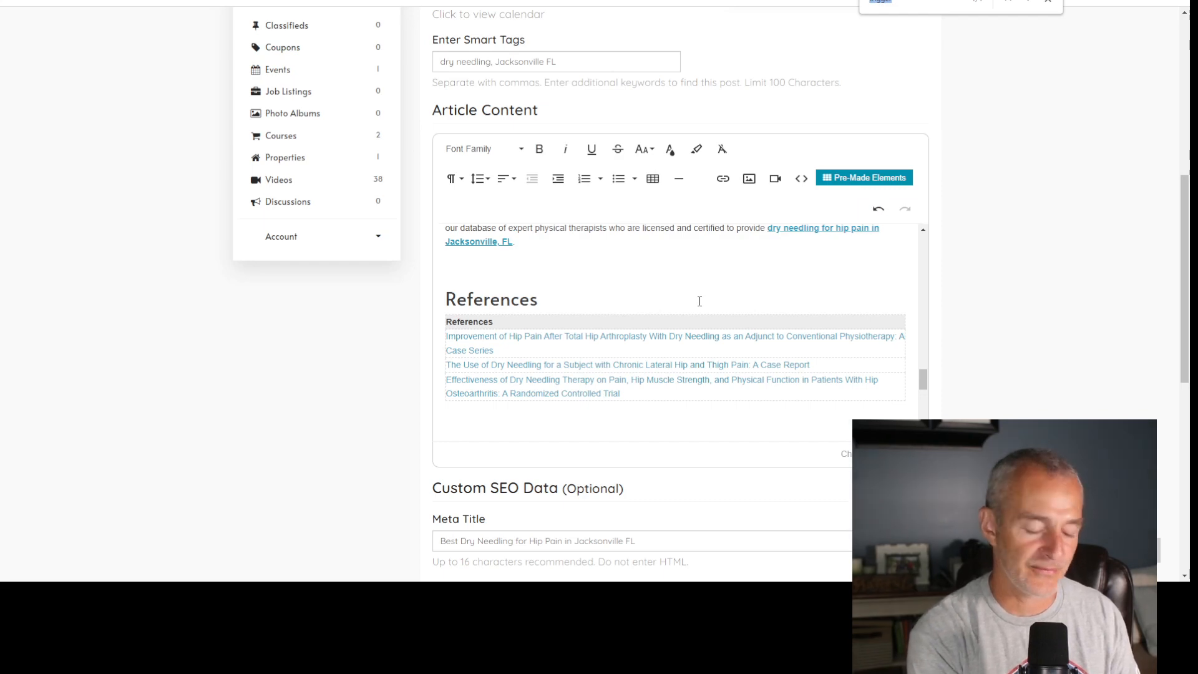
{"action": "type", "text": "ac"}
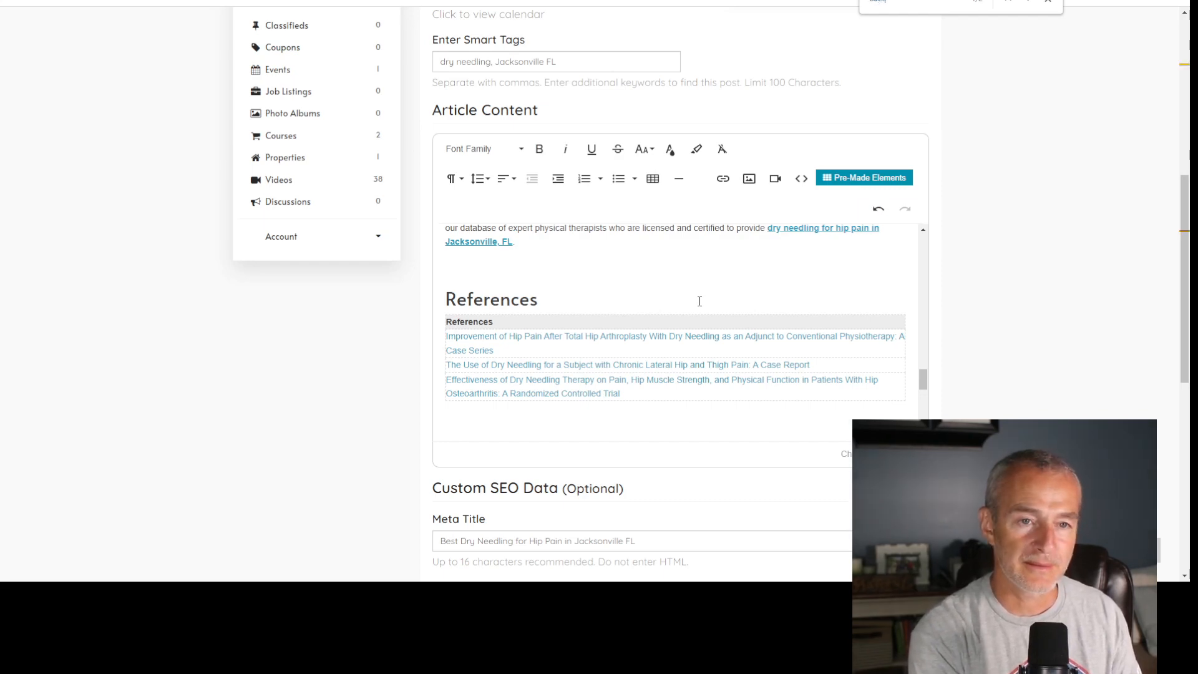
{"action": "scroll", "coordinate": [869, 252], "scroll_direction": "down", "scroll_amount": 3}
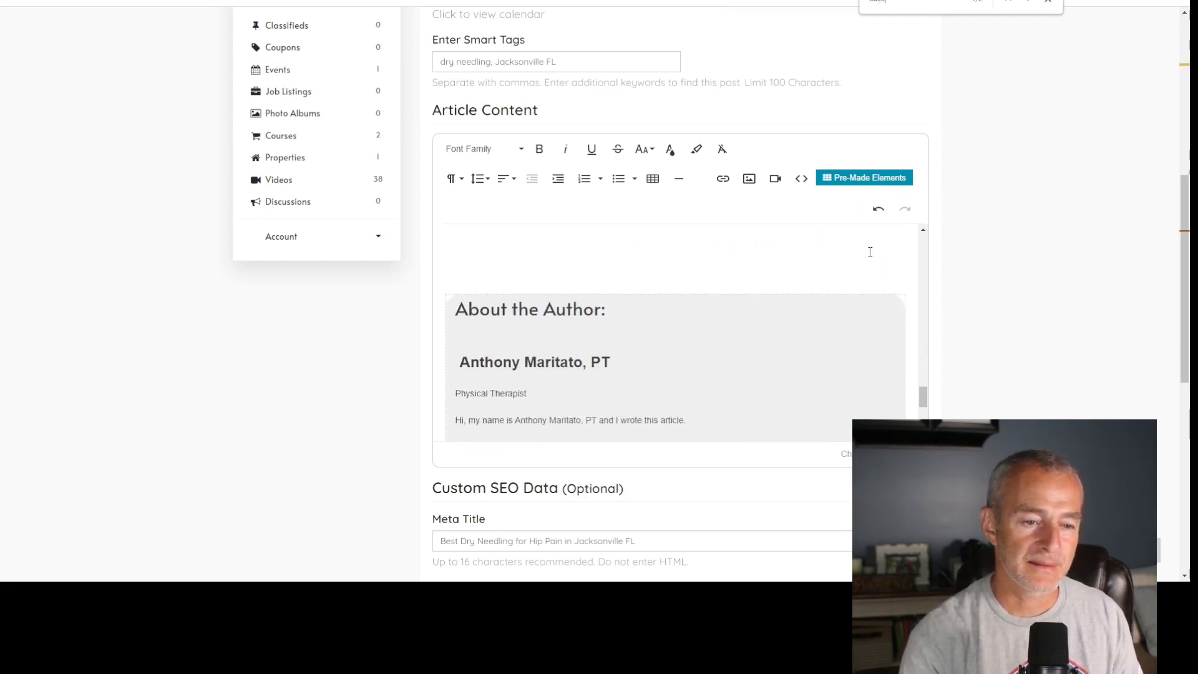
{"action": "left_click", "coordinate": [1010, 2]}
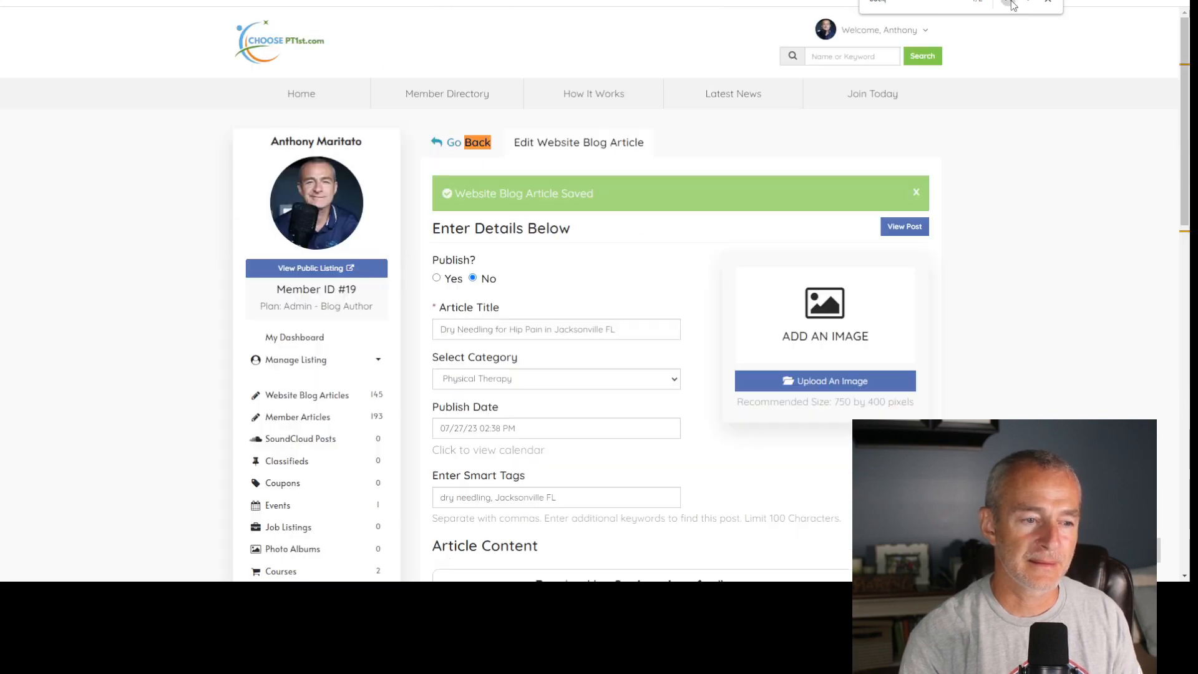
{"action": "left_click", "coordinate": [1027, 2]}
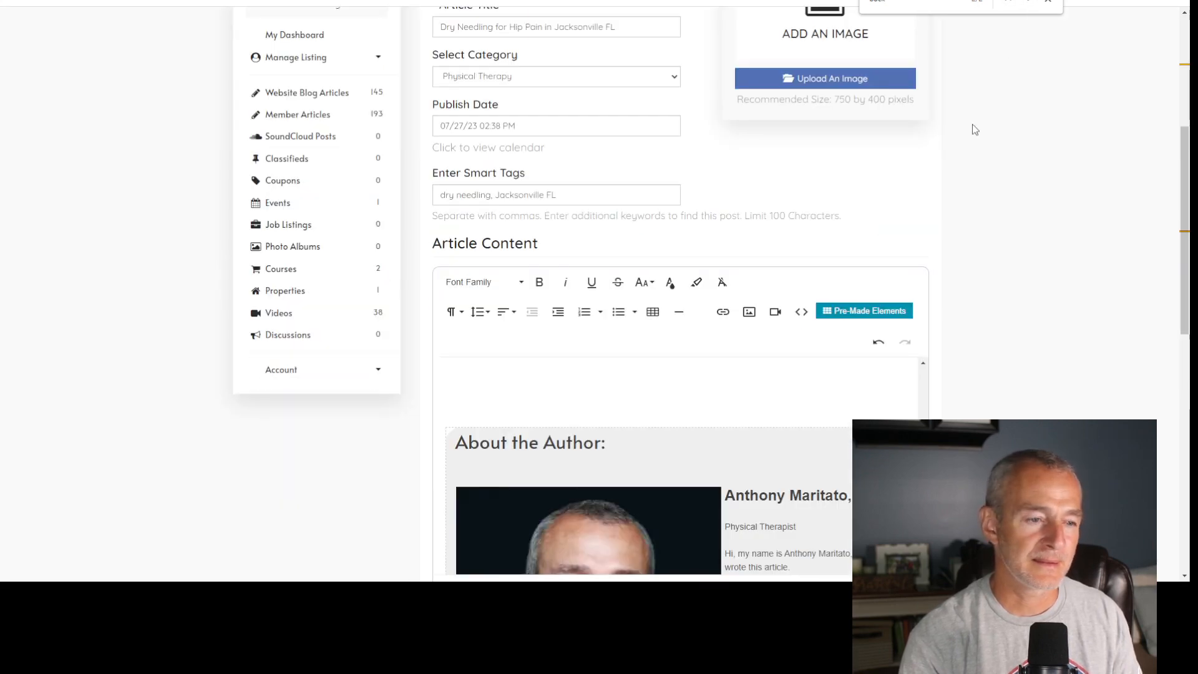
- Remove an extra blank line between the References table and the About the Author box
{"action": "scroll", "coordinate": [751, 331], "scroll_direction": "down", "scroll_amount": 4}
{"action": "scroll", "coordinate": [751, 337], "scroll_direction": "up", "scroll_amount": 2}
{"action": "scroll", "coordinate": [742, 316], "scroll_direction": "up", "scroll_amount": 2}
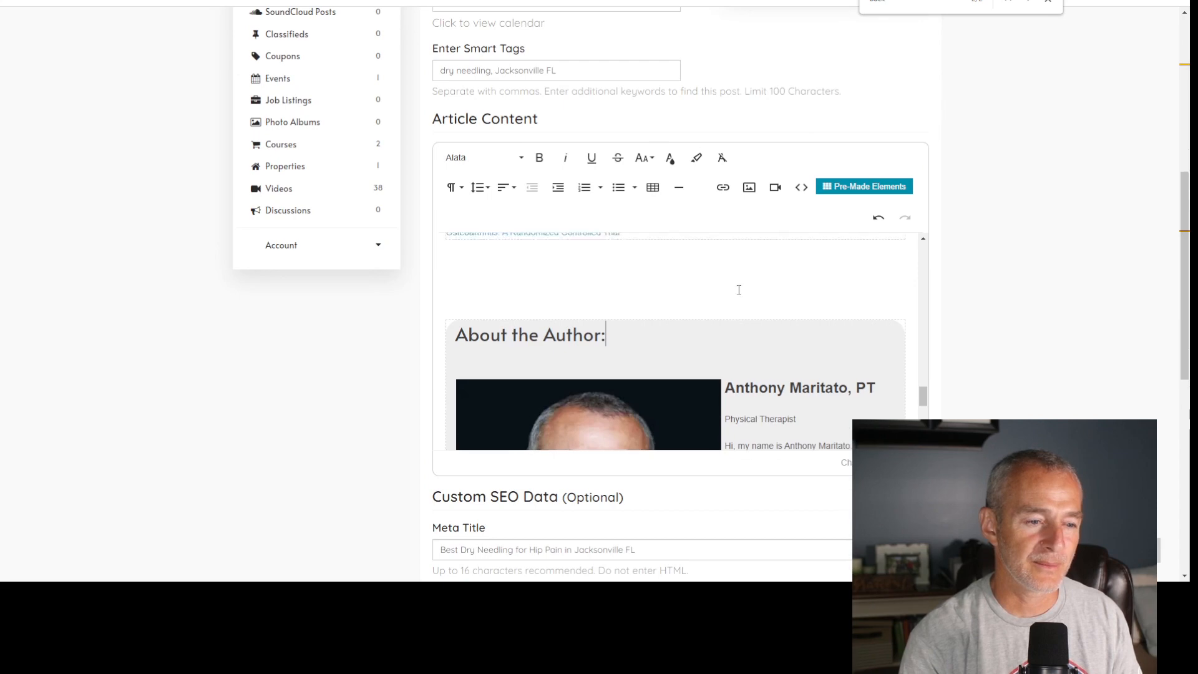
{"action": "key", "text": "BackSpace"}
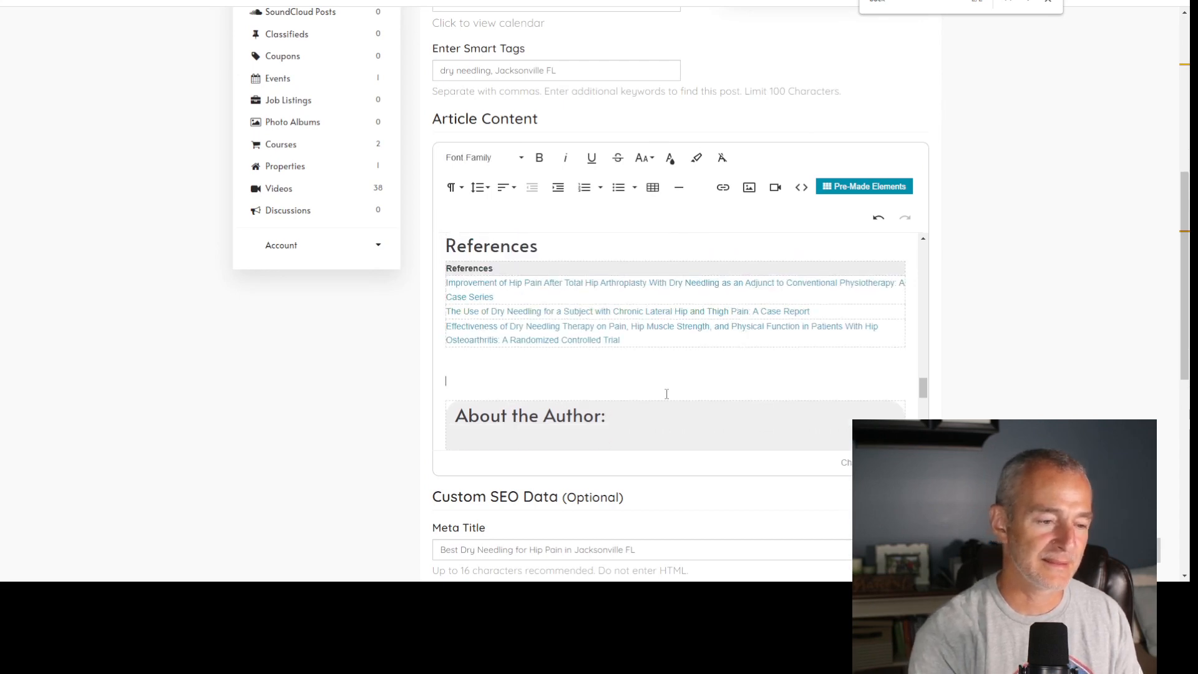
- Under the Understanding Hip Pain heading, make the paragraph begin with "Back and hip pain", with "hip" in lowercase
{"action": "scroll", "coordinate": [667, 393], "scroll_direction": "up", "scroll_amount": 3}
{"action": "scroll", "coordinate": [666, 393], "scroll_direction": "up", "scroll_amount": 15}
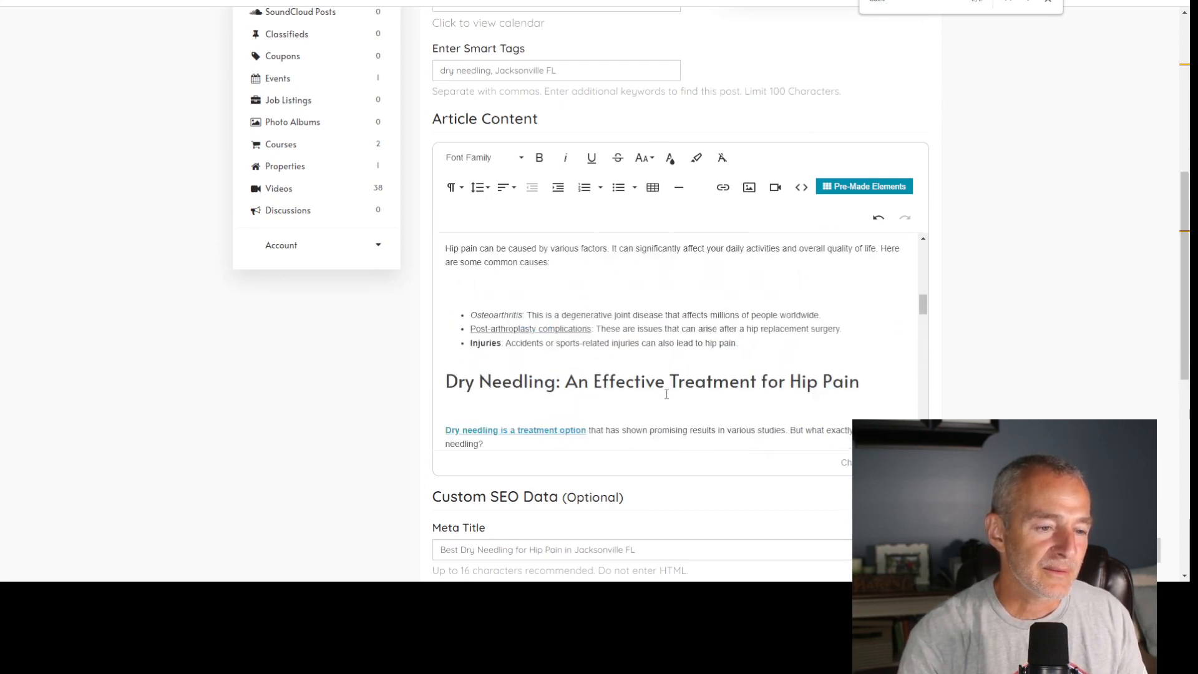
{"action": "scroll", "coordinate": [667, 394], "scroll_direction": "down", "scroll_amount": 5}
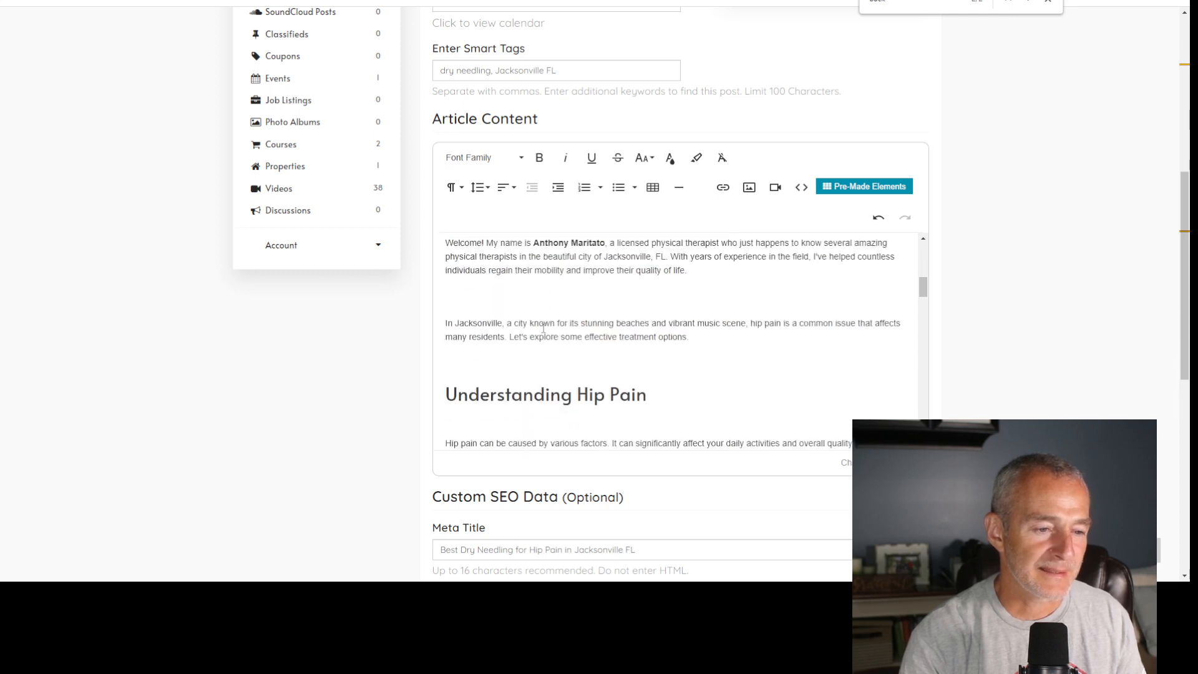
{"action": "scroll", "coordinate": [544, 339], "scroll_direction": "down", "scroll_amount": 2}
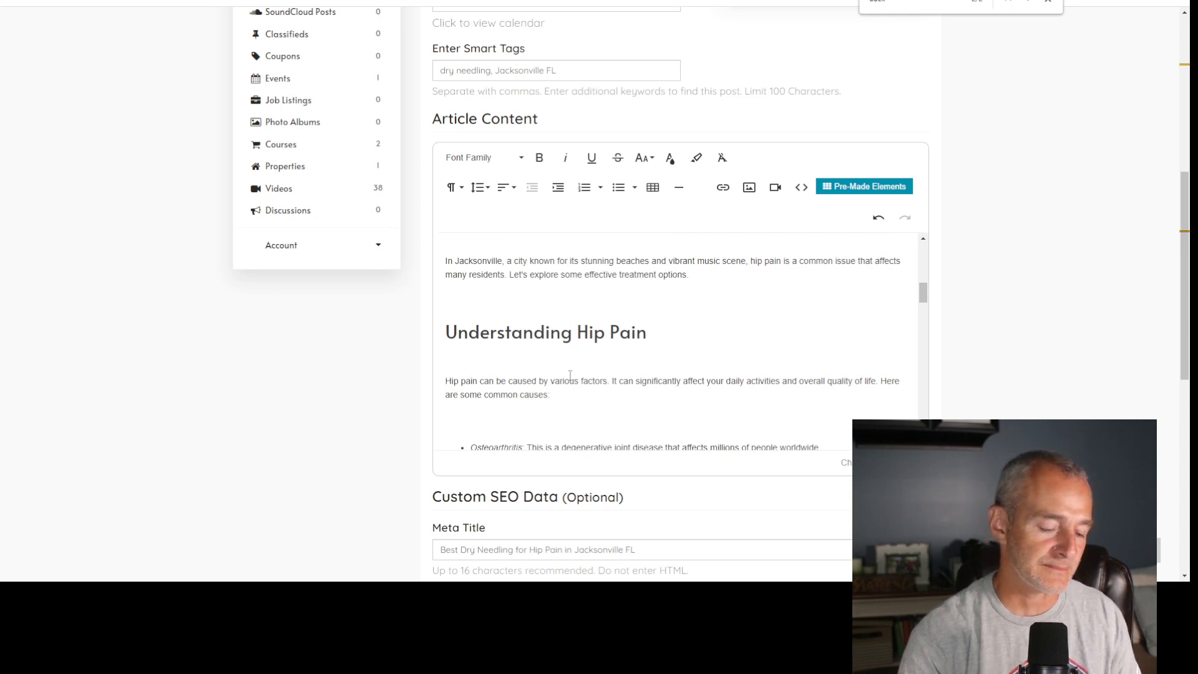
{"action": "type", "text": "Back and"}
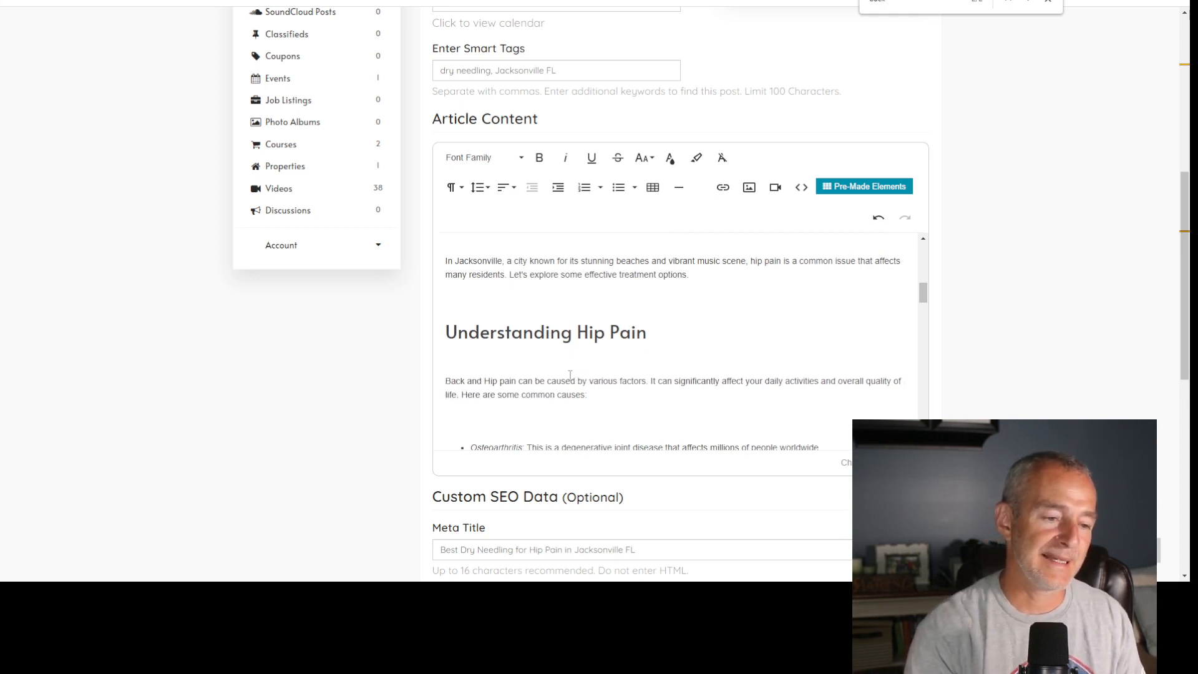
{"action": "key", "text": "Delete"}
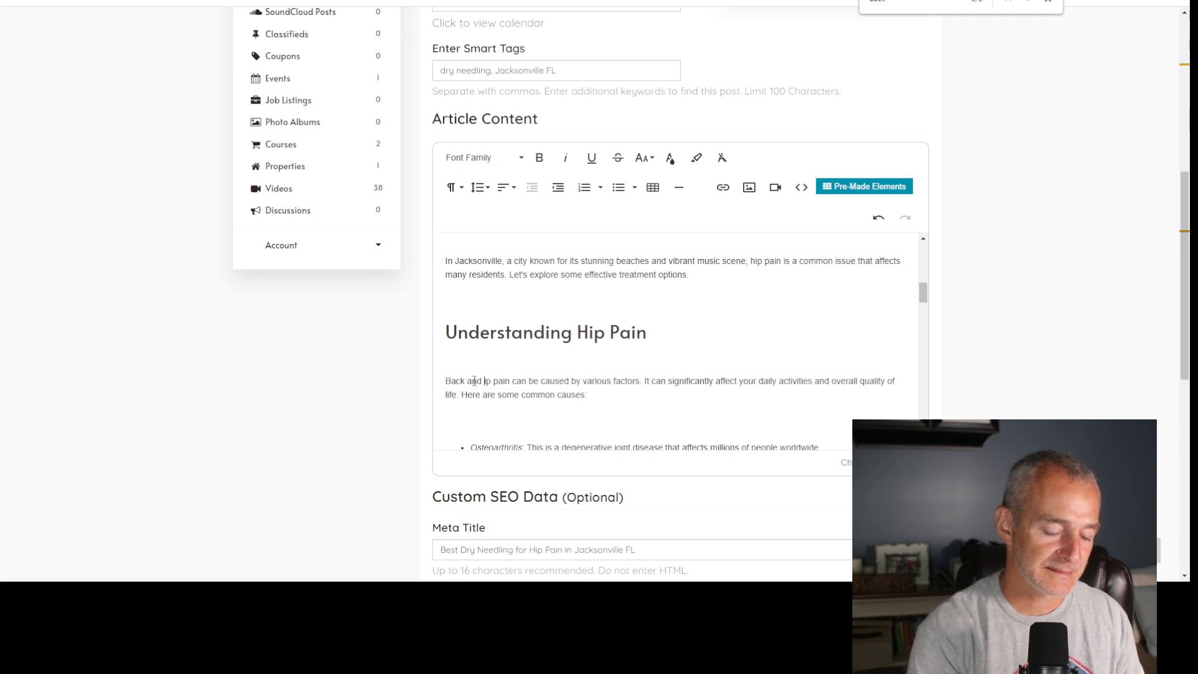
{"action": "type", "text": "h"}
- Link the word "Back" in that paragraph to the copied back pain article URL and make it bold and underlined
{"action": "double_click", "coordinate": [449, 381]}
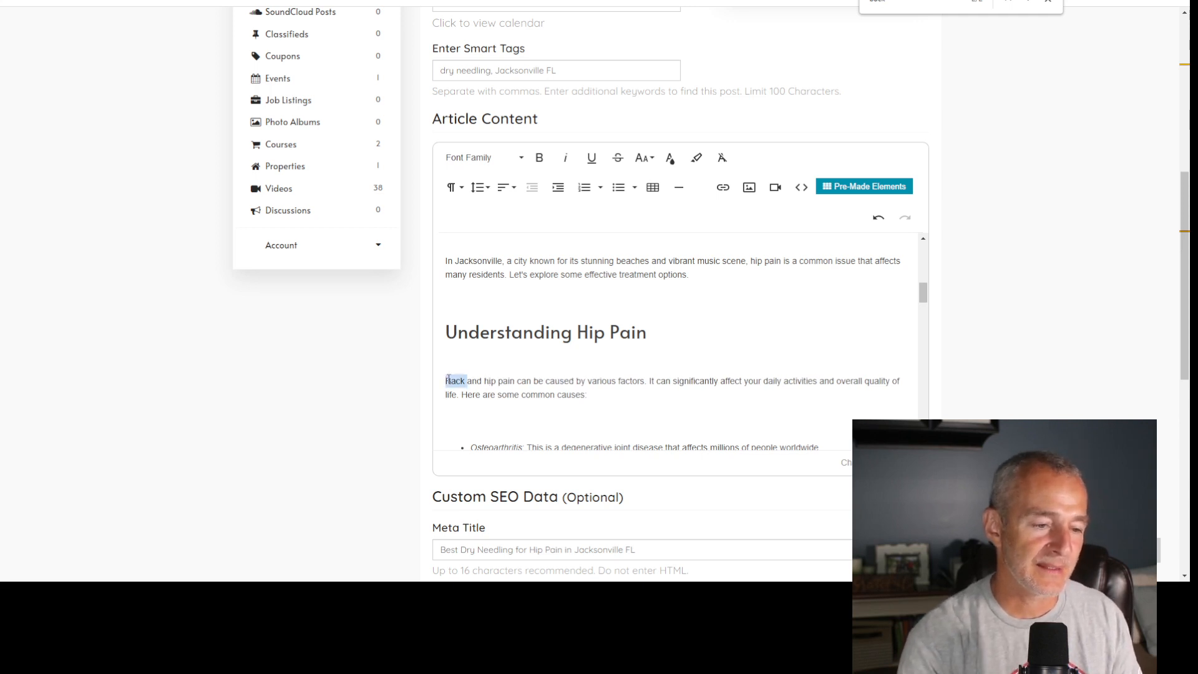
{"action": "key", "text": "ctrl+k"}
{"action": "key", "text": "ctrl+v"}
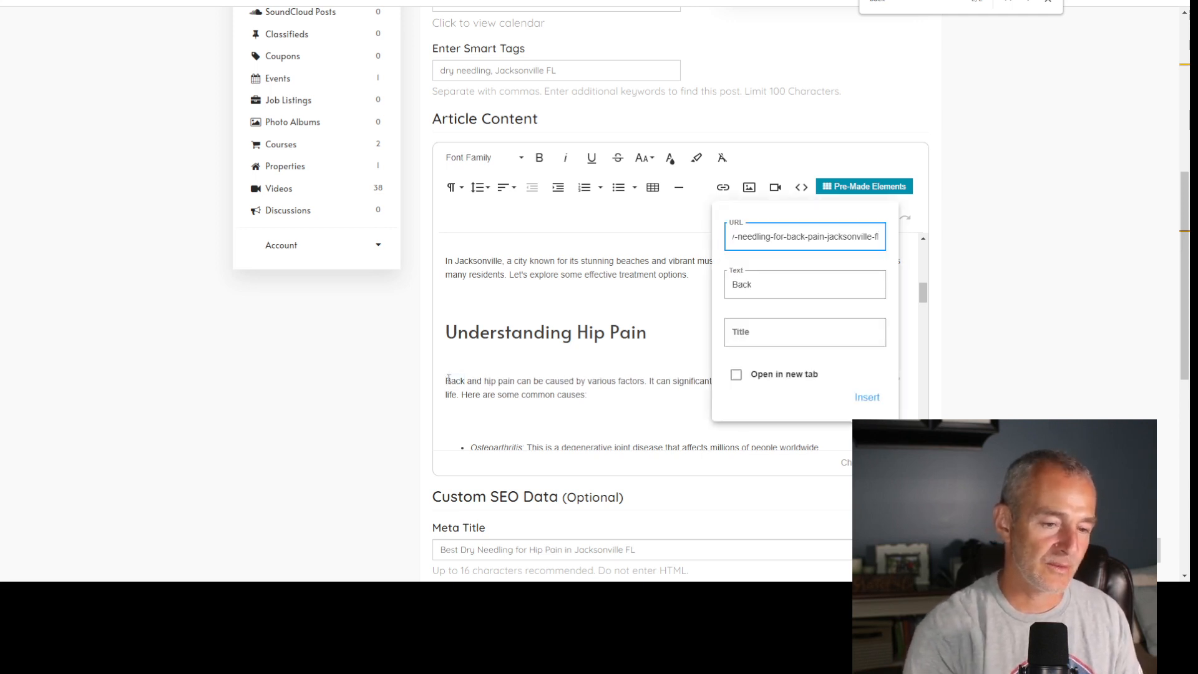
{"action": "left_click", "coordinate": [864, 397]}
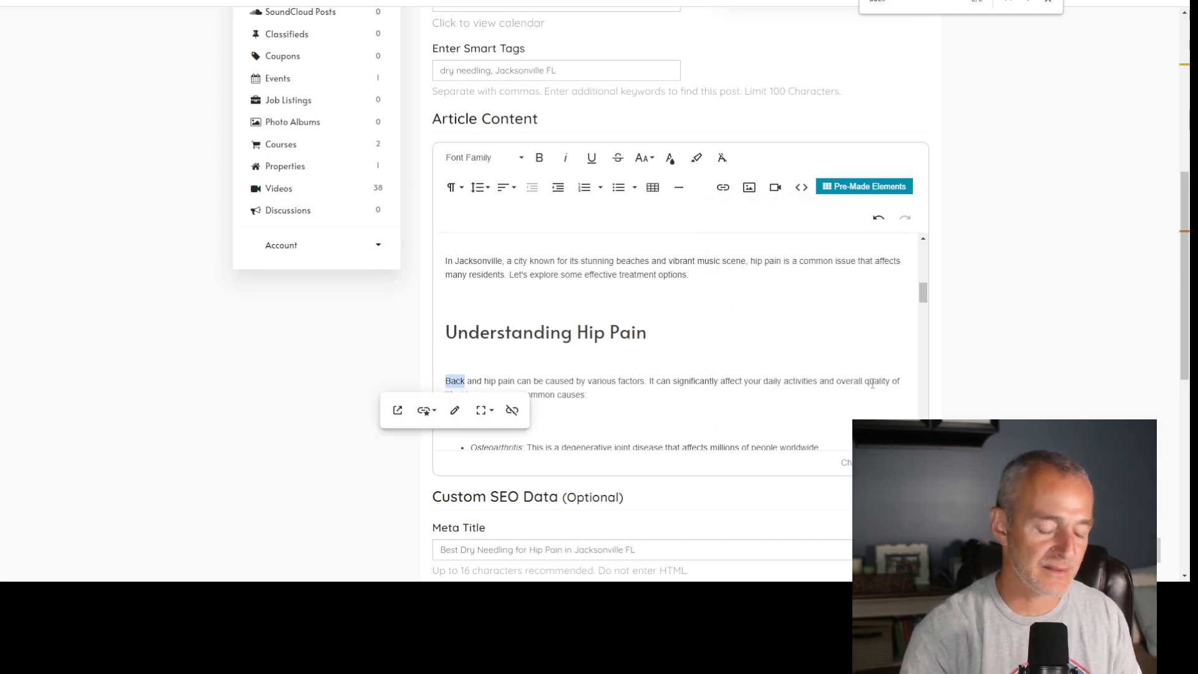
{"action": "key", "text": "ctrl+b"}
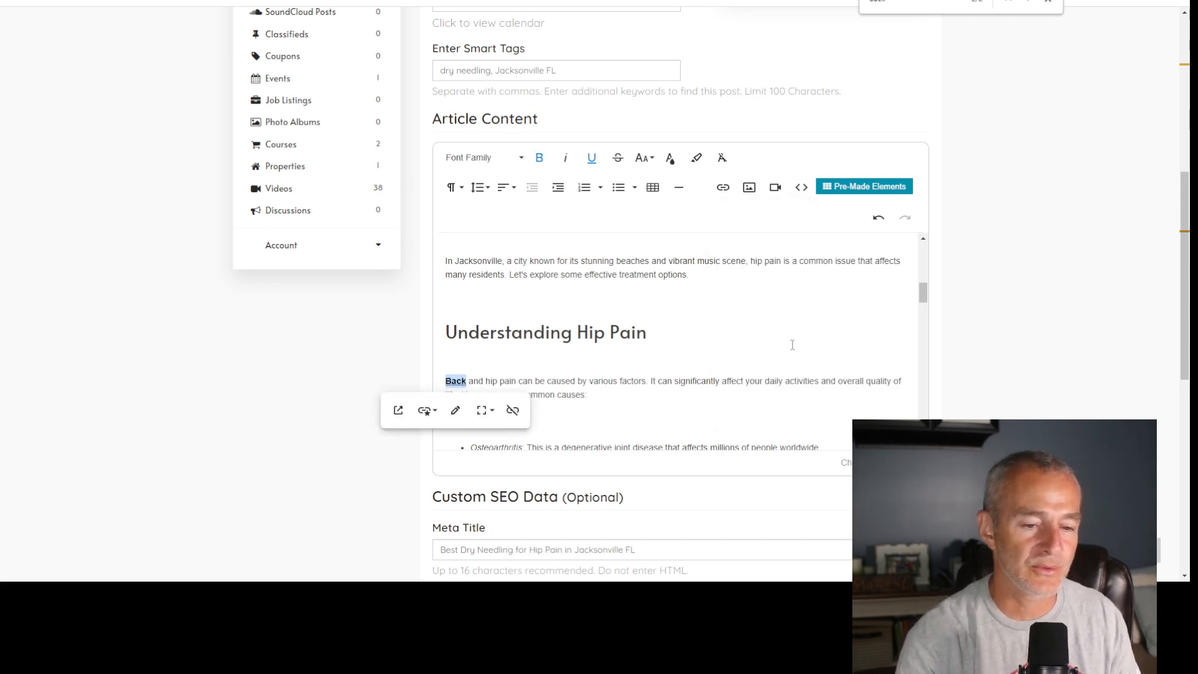
{"action": "left_click", "coordinate": [792, 345]}
- Open YouTube in a new browser tab and search for "dry needling for hip pain"
{"action": "key", "text": "ctrl+t"}
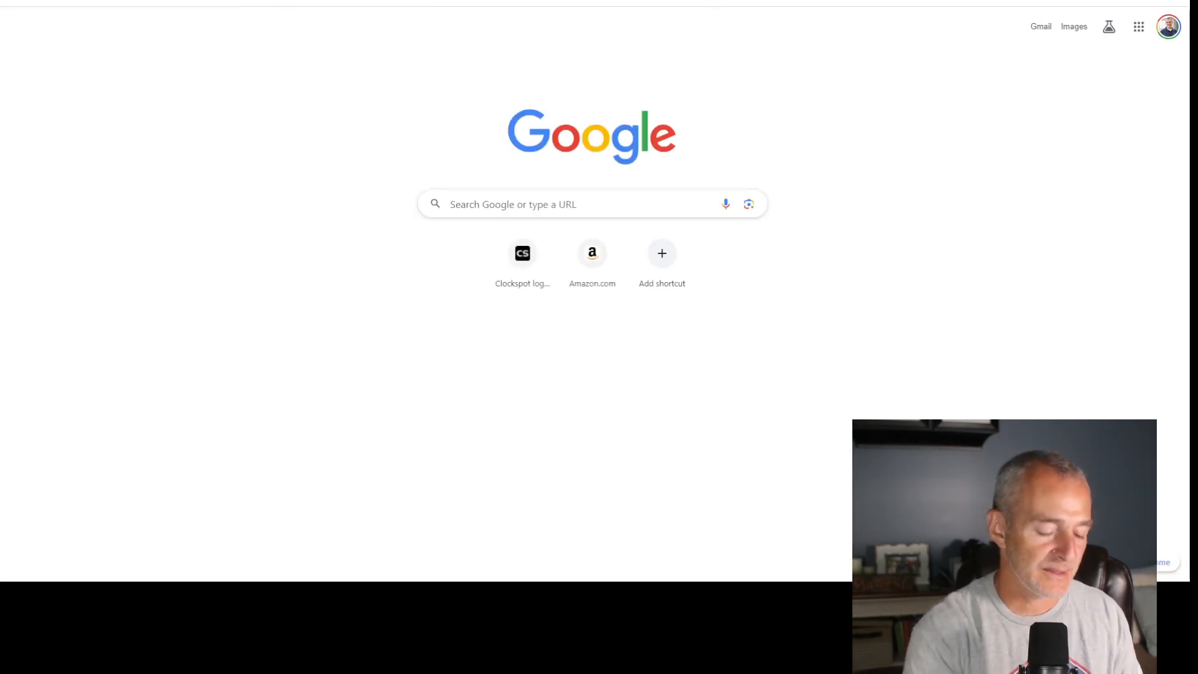
{"action": "type", "text": "you"}
{"action": "key", "text": "Return"}
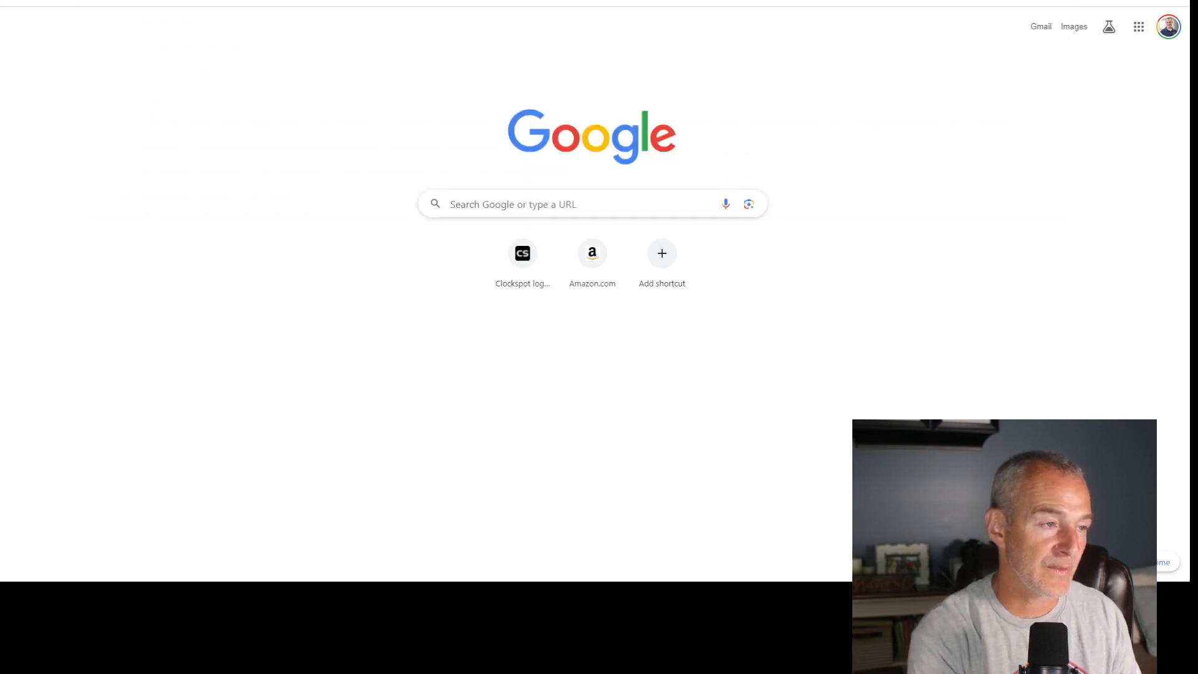
{"action": "left_click", "coordinate": [616, 19]}
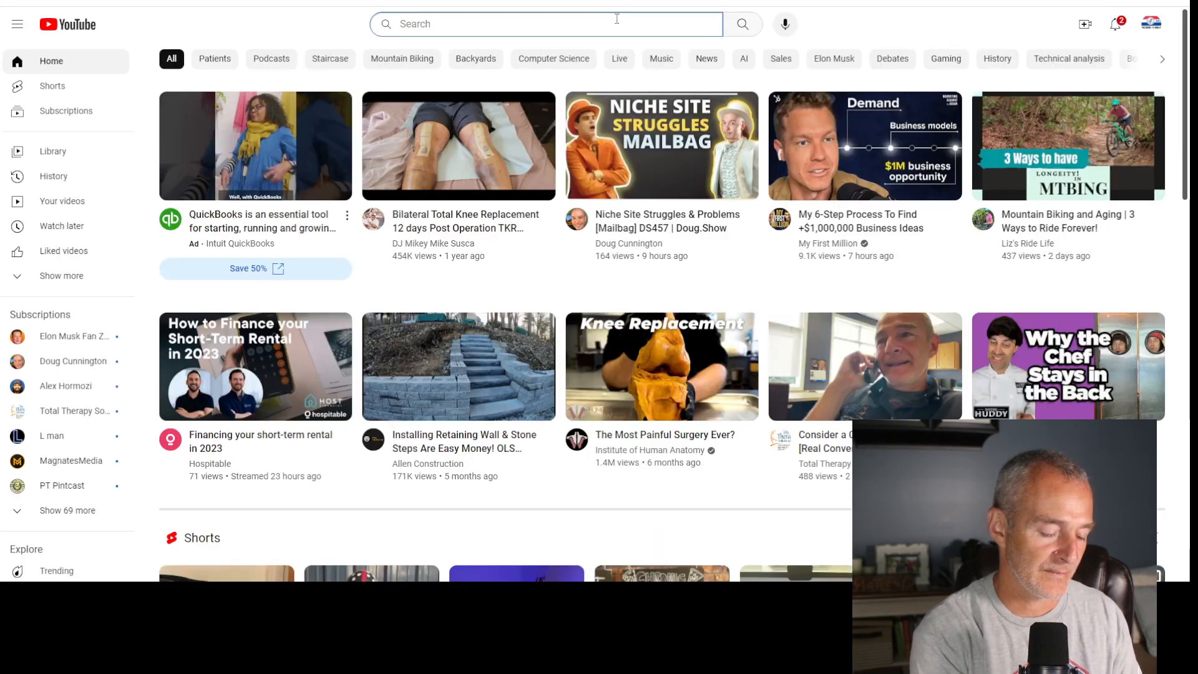
{"action": "type", "text": "dry ne"}
{"action": "type", "text": "edling "}
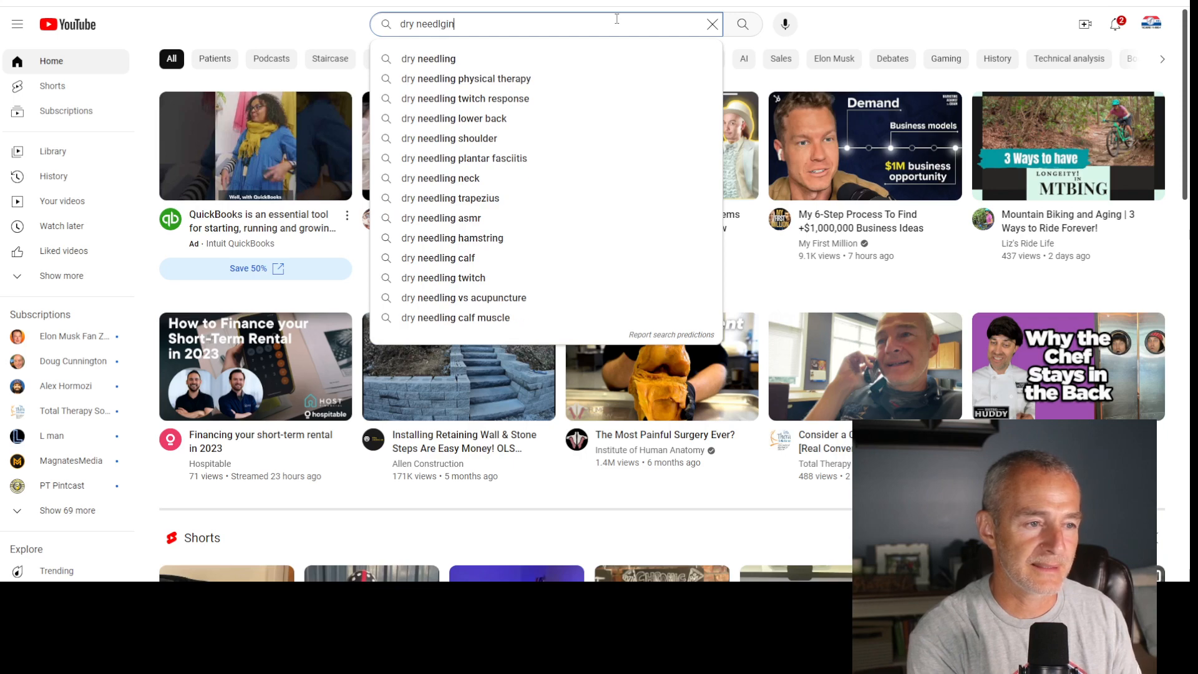
{"action": "type", "text": "for hip pain"}
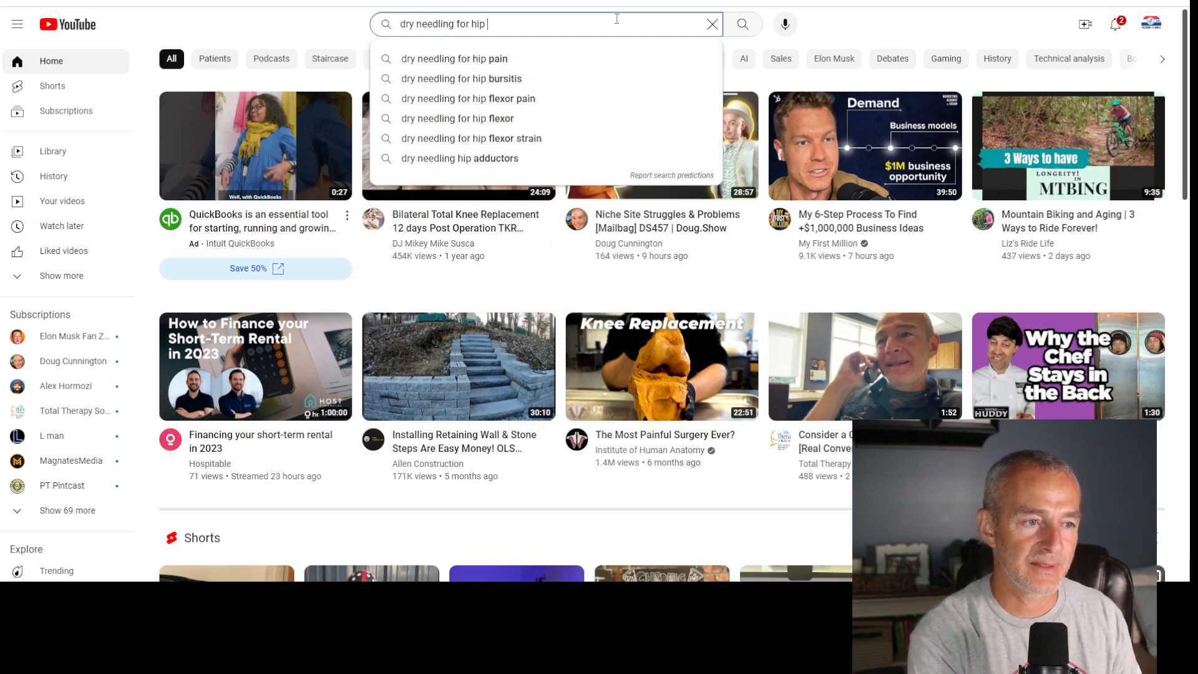
{"action": "key", "text": "Return"}
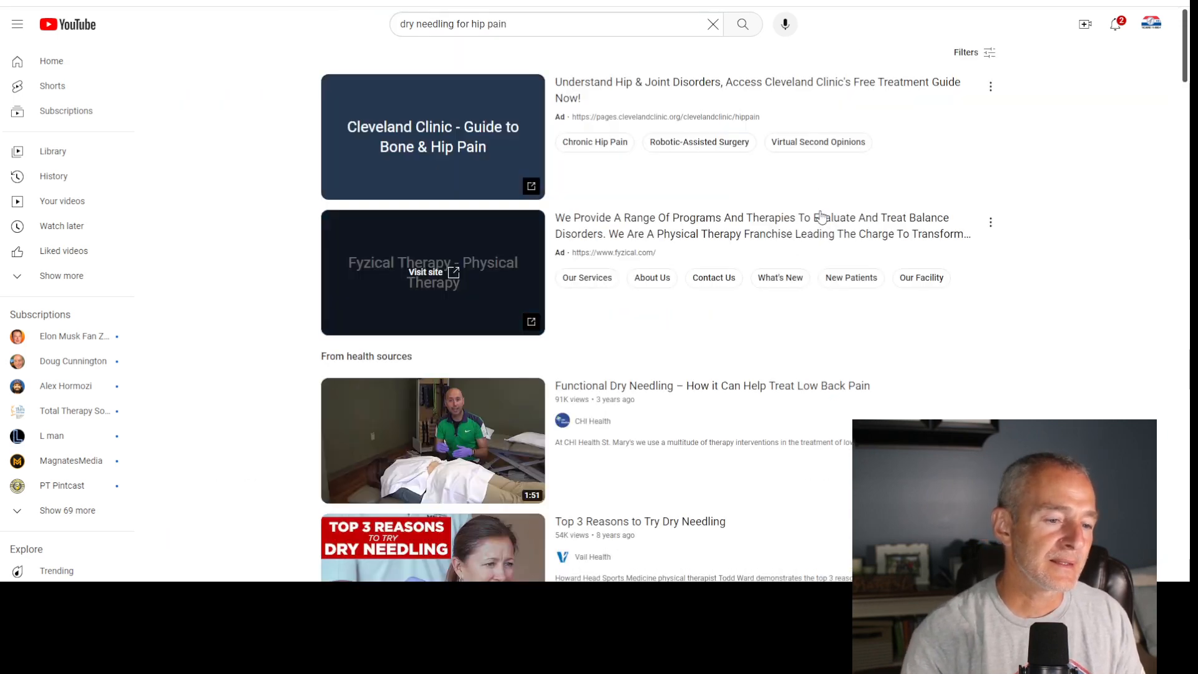
- Look through the YouTube results for a suitable hip dry needling video, checking the options offered for individual videos
{"action": "scroll", "coordinate": [817, 222], "scroll_direction": "down", "scroll_amount": 3}
{"action": "mouse_move", "coordinate": [692, 206]}
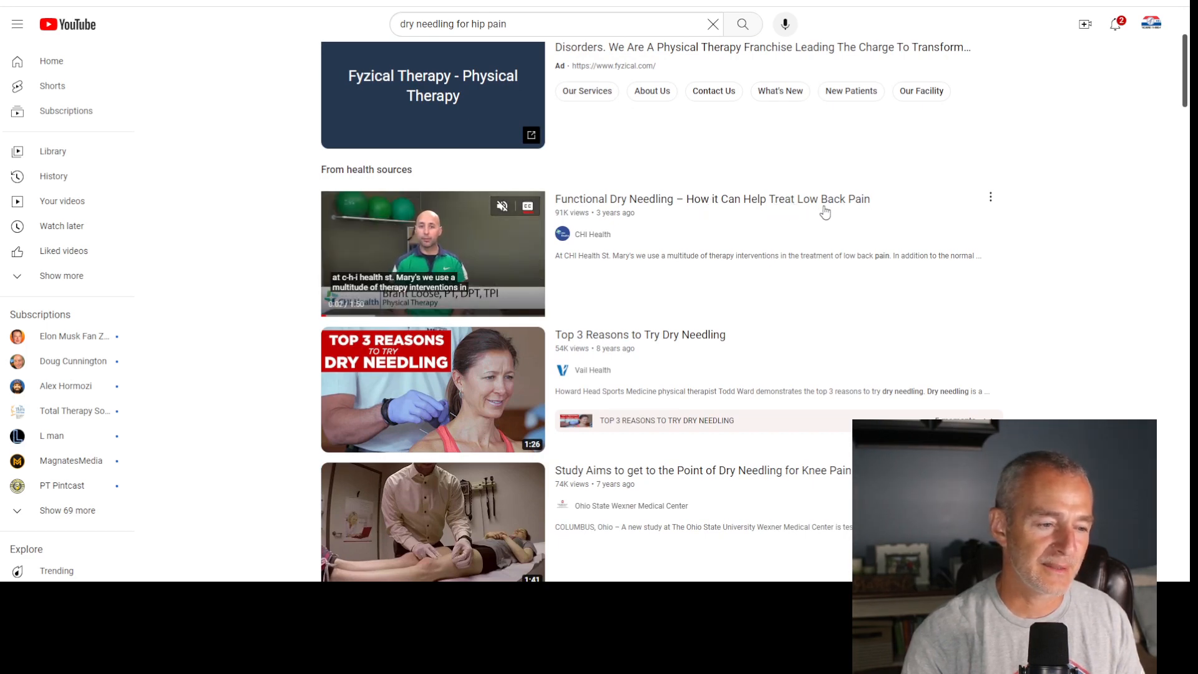
{"action": "scroll", "coordinate": [1138, 306], "scroll_direction": "down", "scroll_amount": 3}
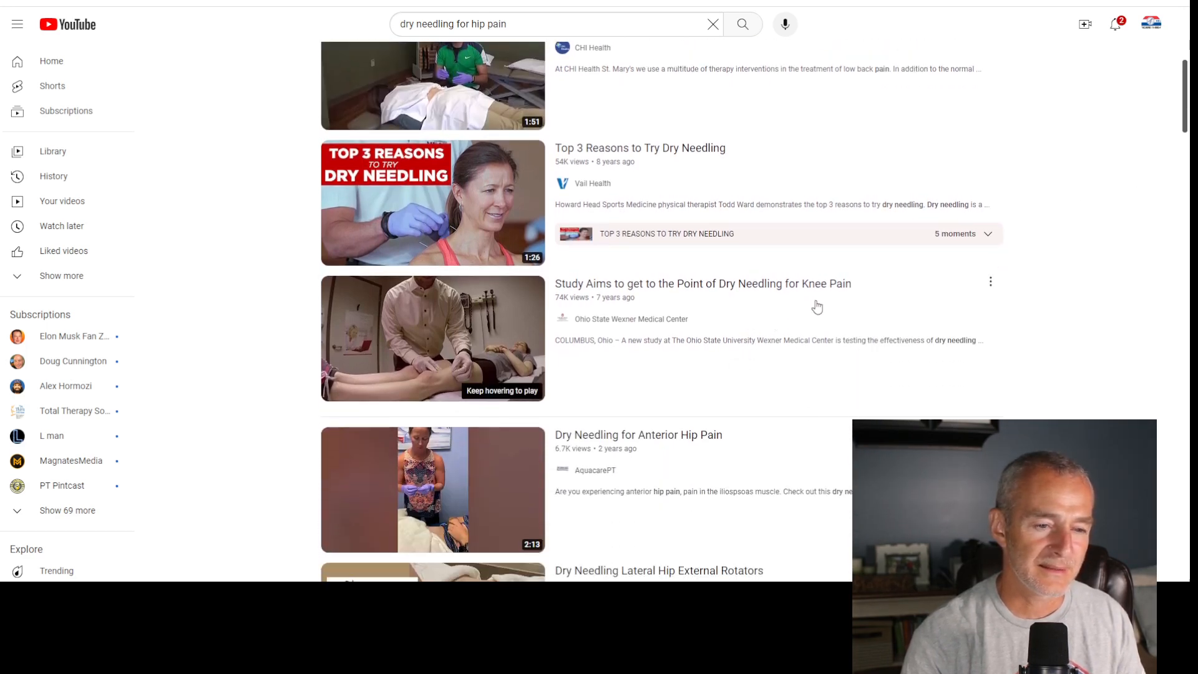
{"action": "key", "text": "ctrl+f"}
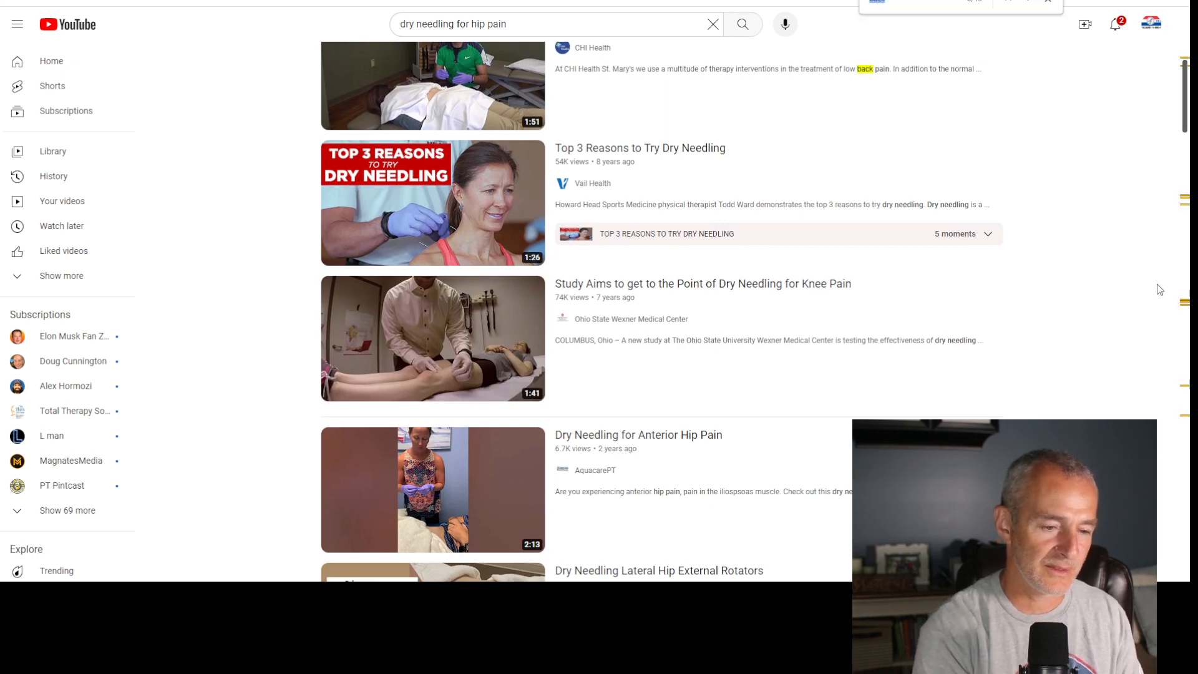
{"action": "scroll", "coordinate": [814, 304], "scroll_direction": "down", "scroll_amount": 3}
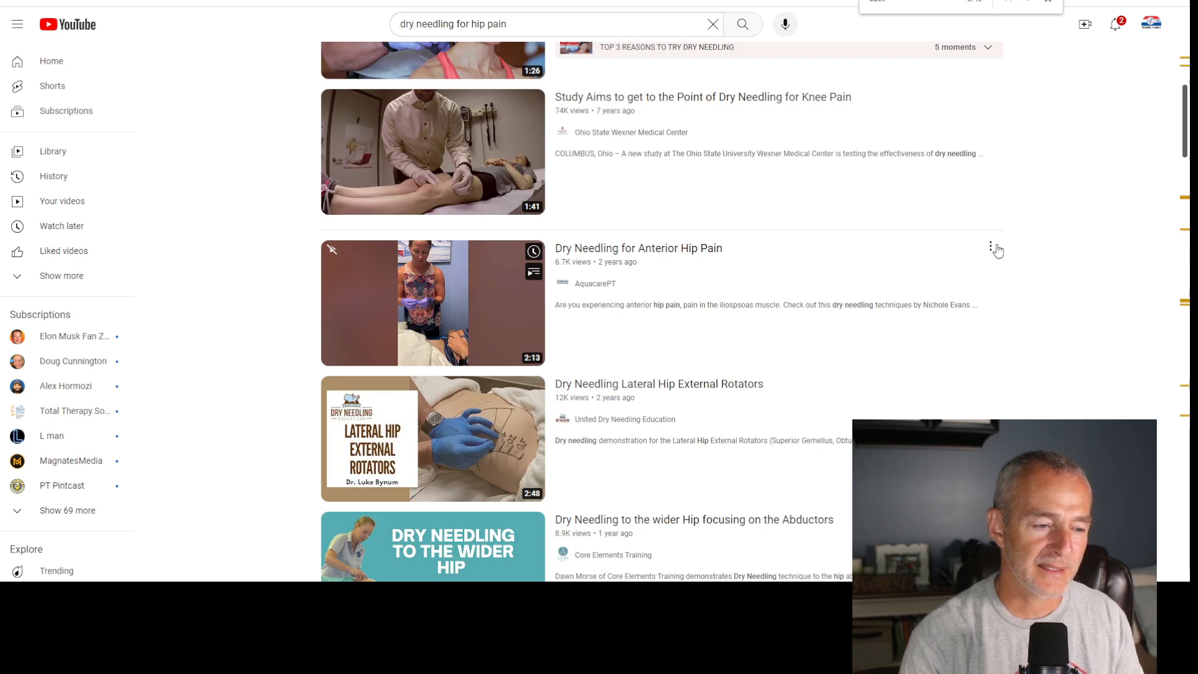
{"action": "left_click", "coordinate": [994, 249]}
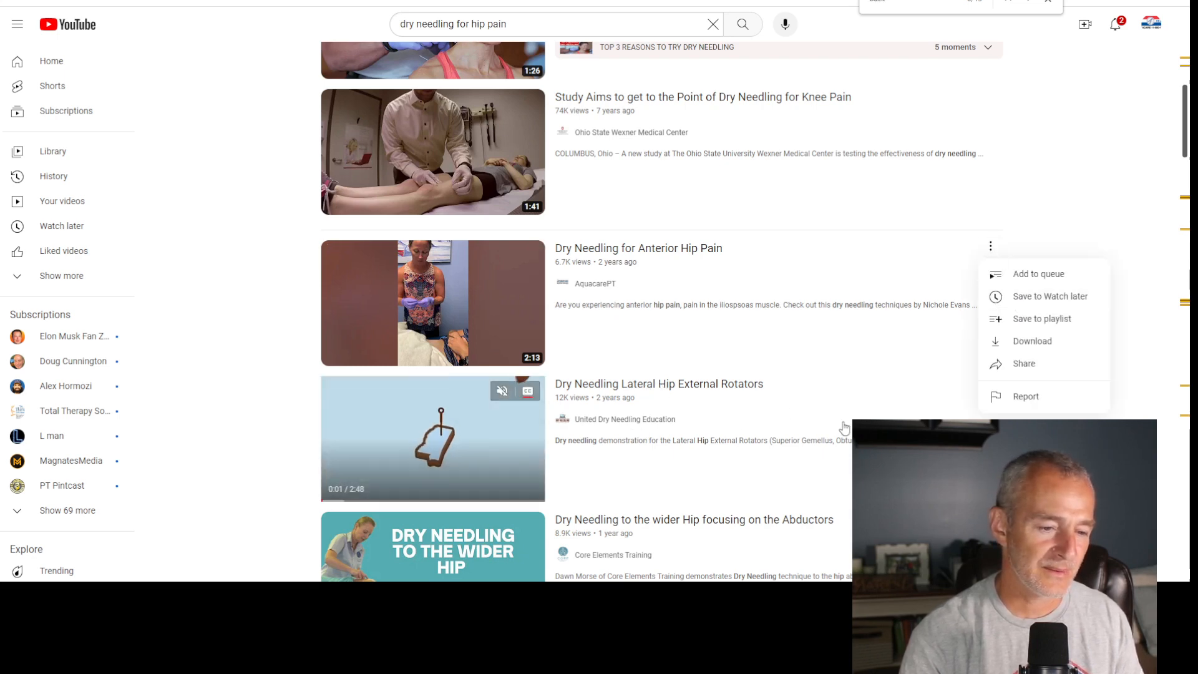
{"action": "scroll", "coordinate": [844, 428], "scroll_direction": "down", "scroll_amount": 5}
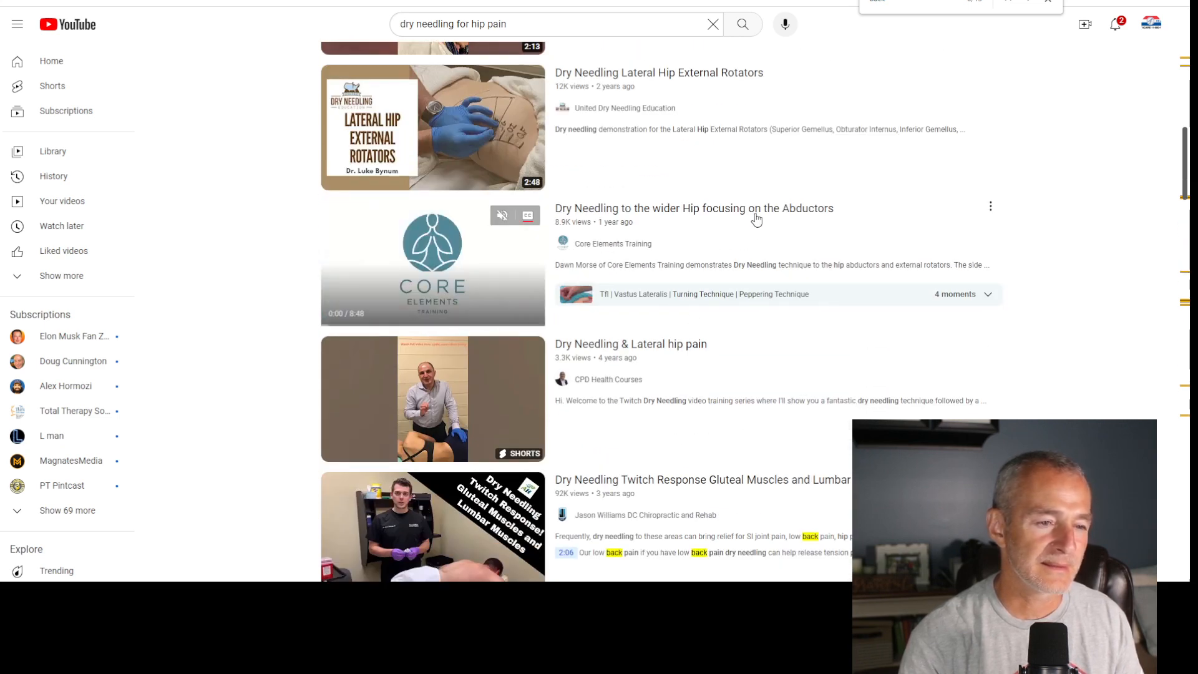
{"action": "left_click", "coordinate": [989, 207]}
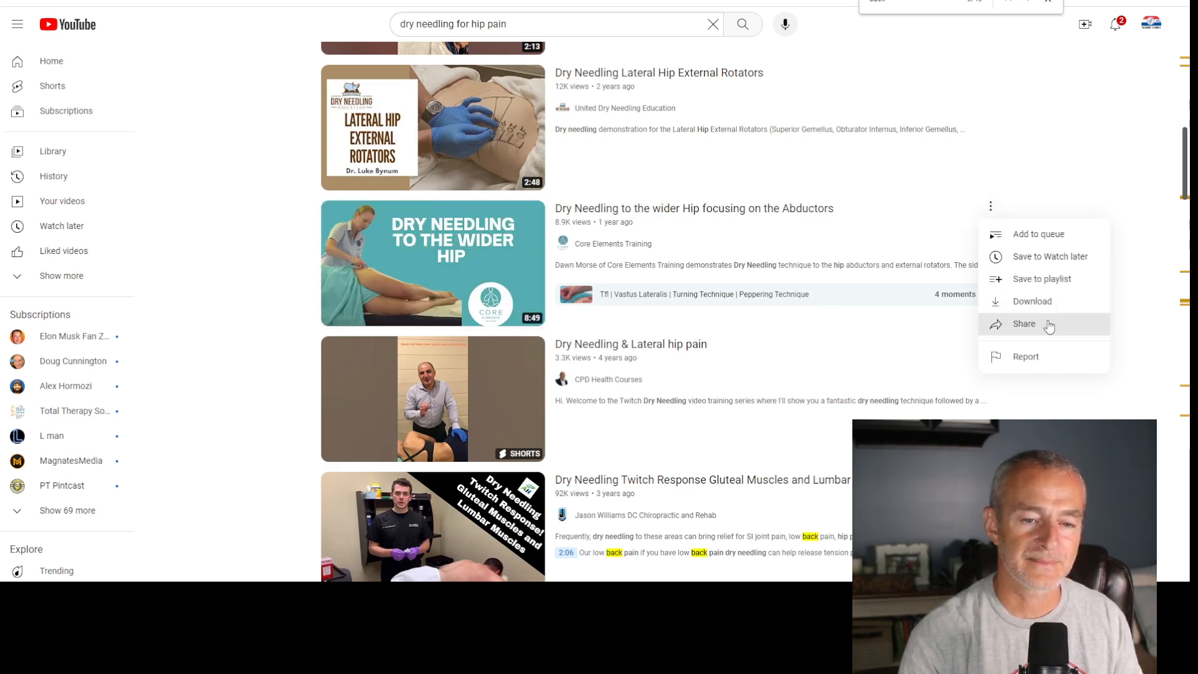
{"action": "left_click", "coordinate": [1134, 297]}
{"action": "scroll", "coordinate": [1133, 297], "scroll_direction": "up", "scroll_amount": 7}
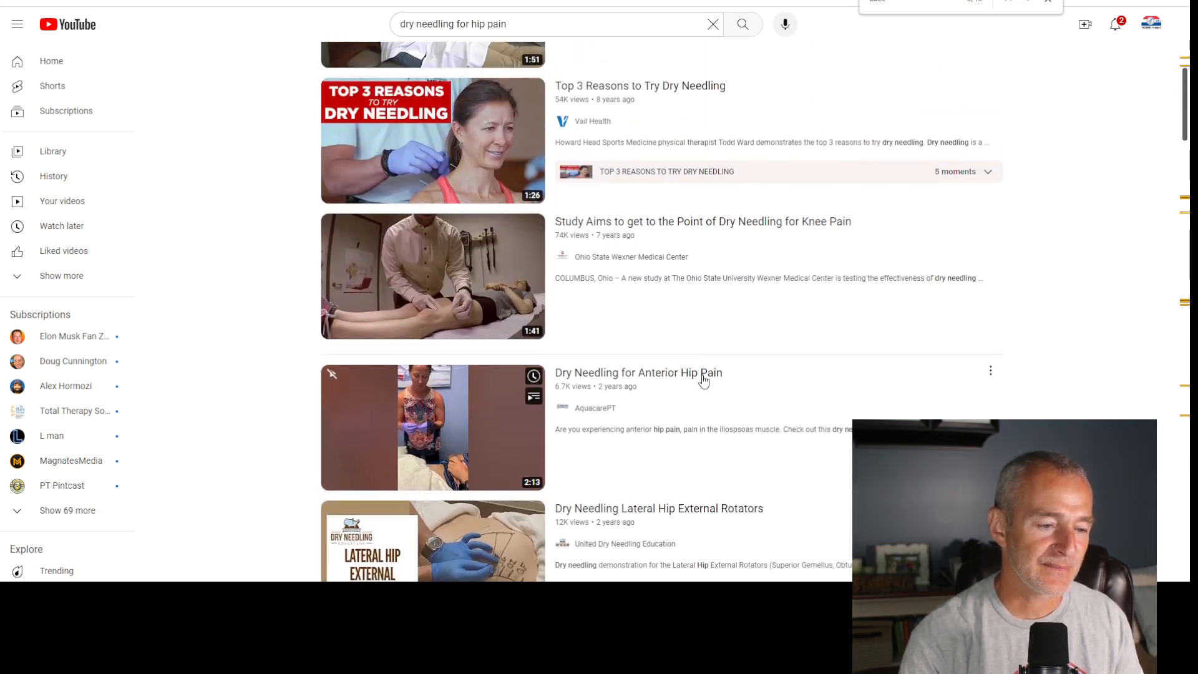
- Copy the share link of the YouTube video "Dry Needling for Anterior Hip Pain" by AquacarePT
{"action": "left_click", "coordinate": [990, 371]}
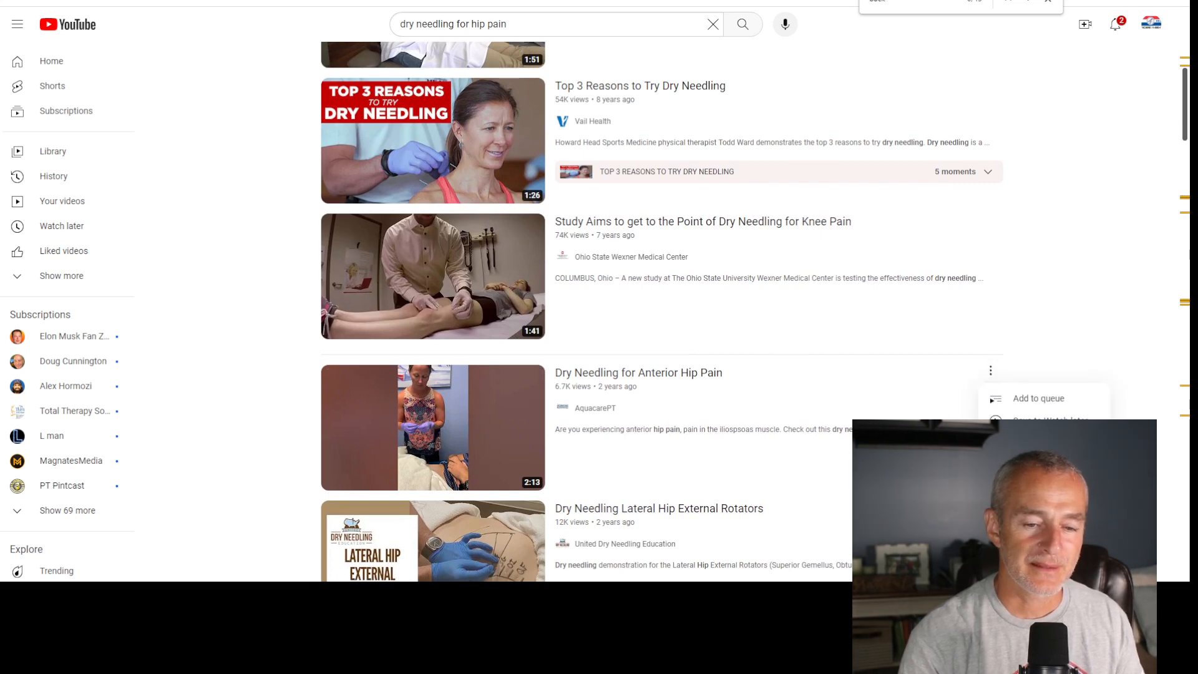
{"action": "left_click", "coordinate": [1023, 465]}
{"action": "left_click", "coordinate": [712, 362]}
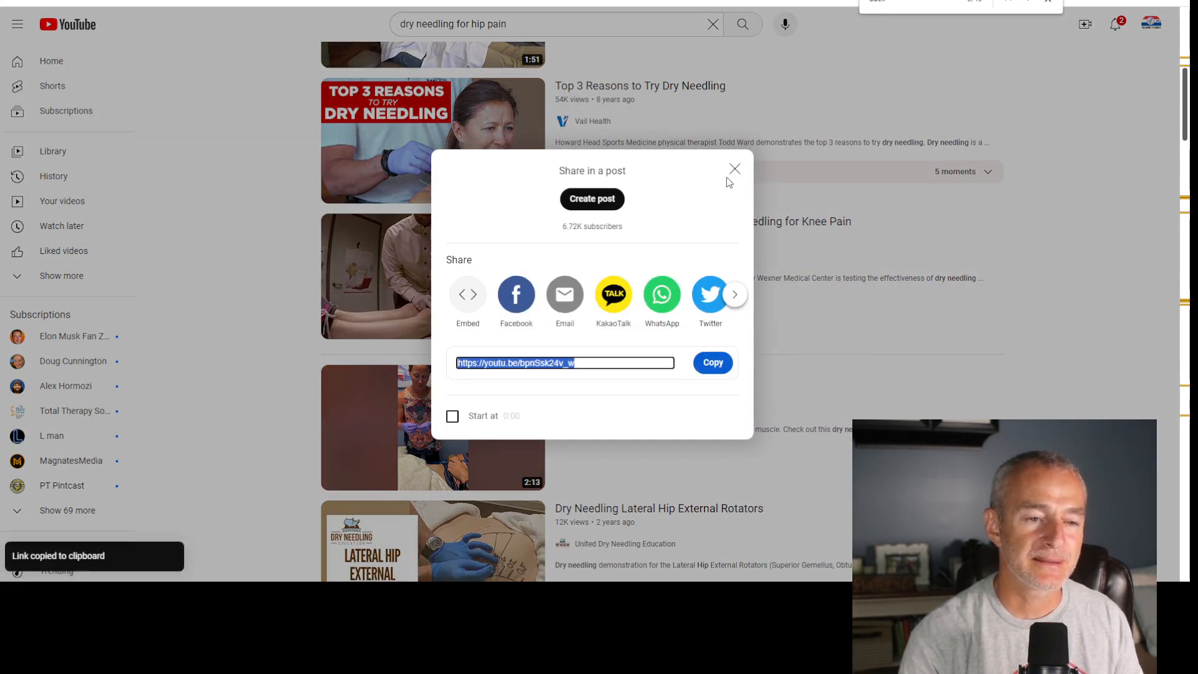
{"action": "left_click", "coordinate": [734, 169]}
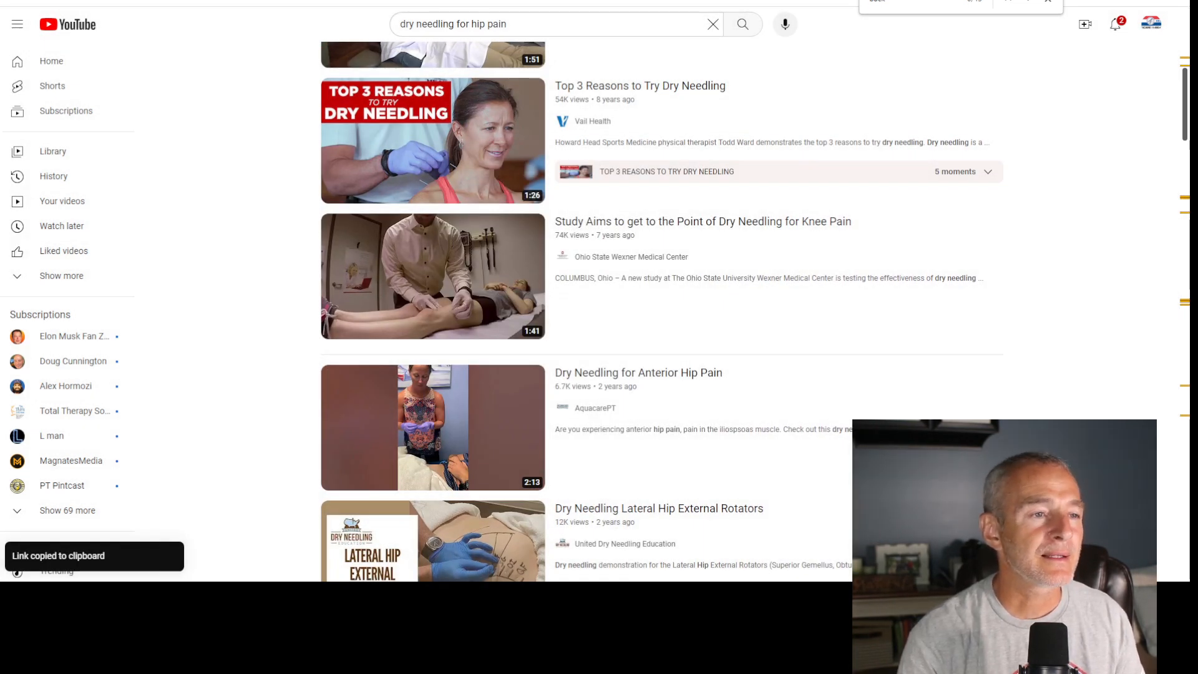
- In the article content, add blank lines above the References heading and insert the video from the copied YouTube link there
{"action": "key", "text": "ctrl+Tab"}
{"action": "scroll", "coordinate": [632, 401], "scroll_direction": "down", "scroll_amount": 15}
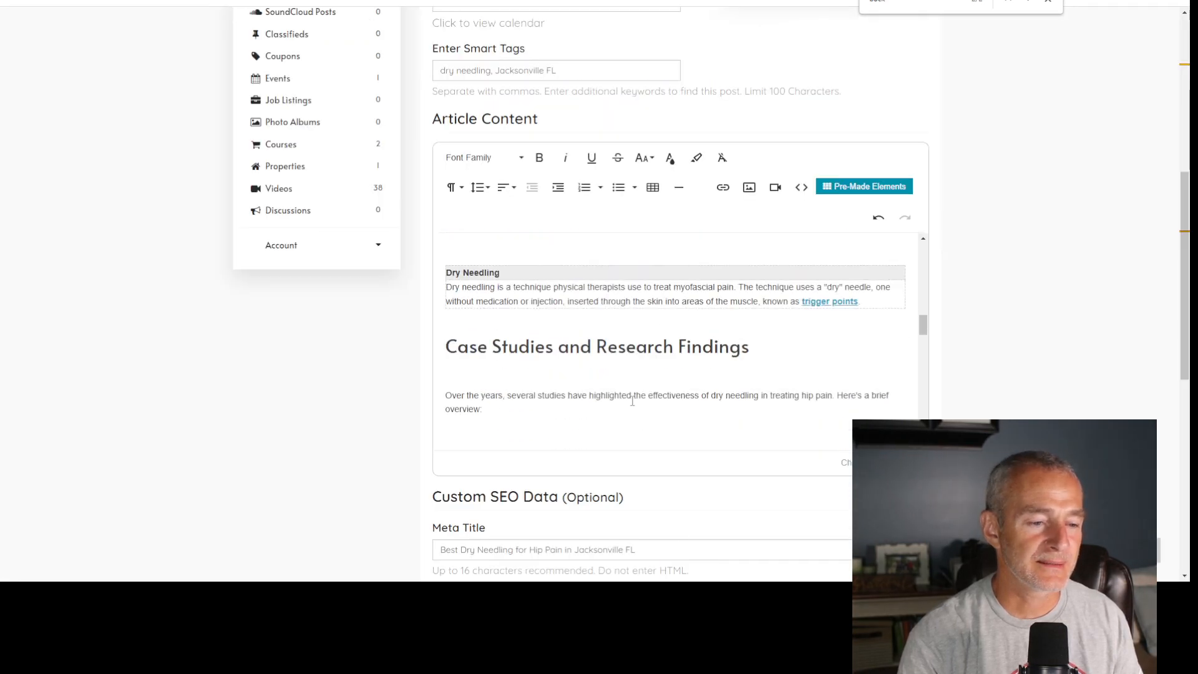
{"action": "scroll", "coordinate": [632, 400], "scroll_direction": "up", "scroll_amount": 1}
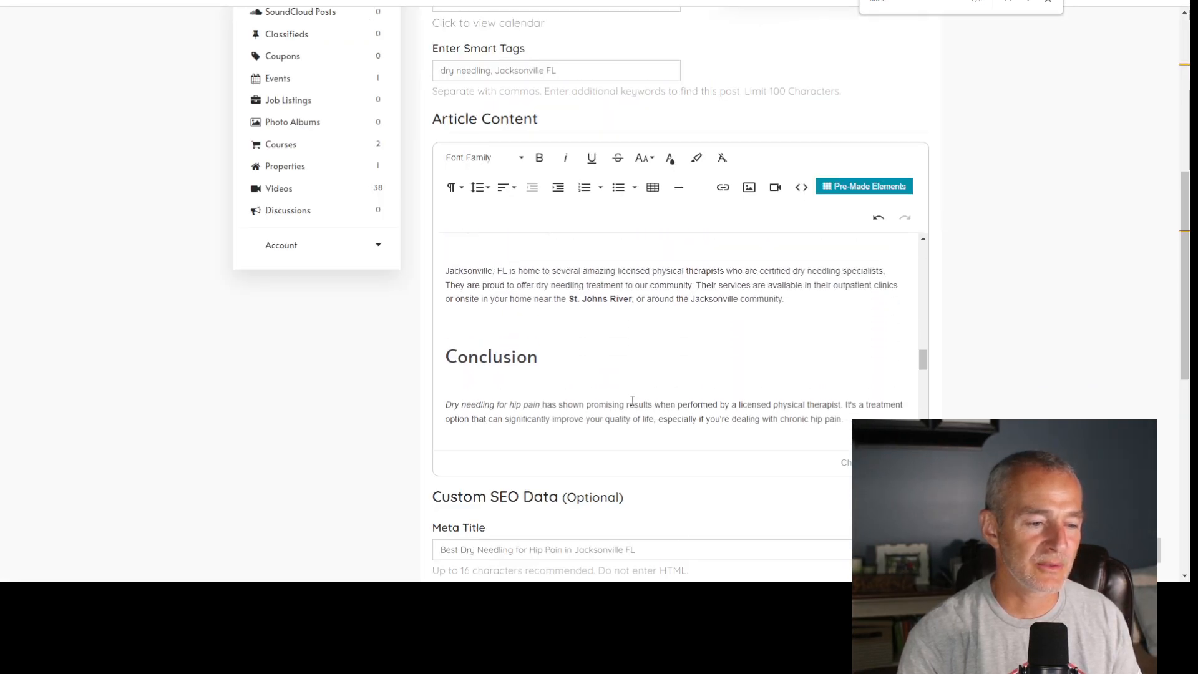
{"action": "scroll", "coordinate": [631, 400], "scroll_direction": "down", "scroll_amount": 1}
{"action": "scroll", "coordinate": [632, 400], "scroll_direction": "up", "scroll_amount": 1}
{"action": "scroll", "coordinate": [630, 400], "scroll_direction": "down", "scroll_amount": 2}
{"action": "scroll", "coordinate": [631, 400], "scroll_direction": "down", "scroll_amount": 3}
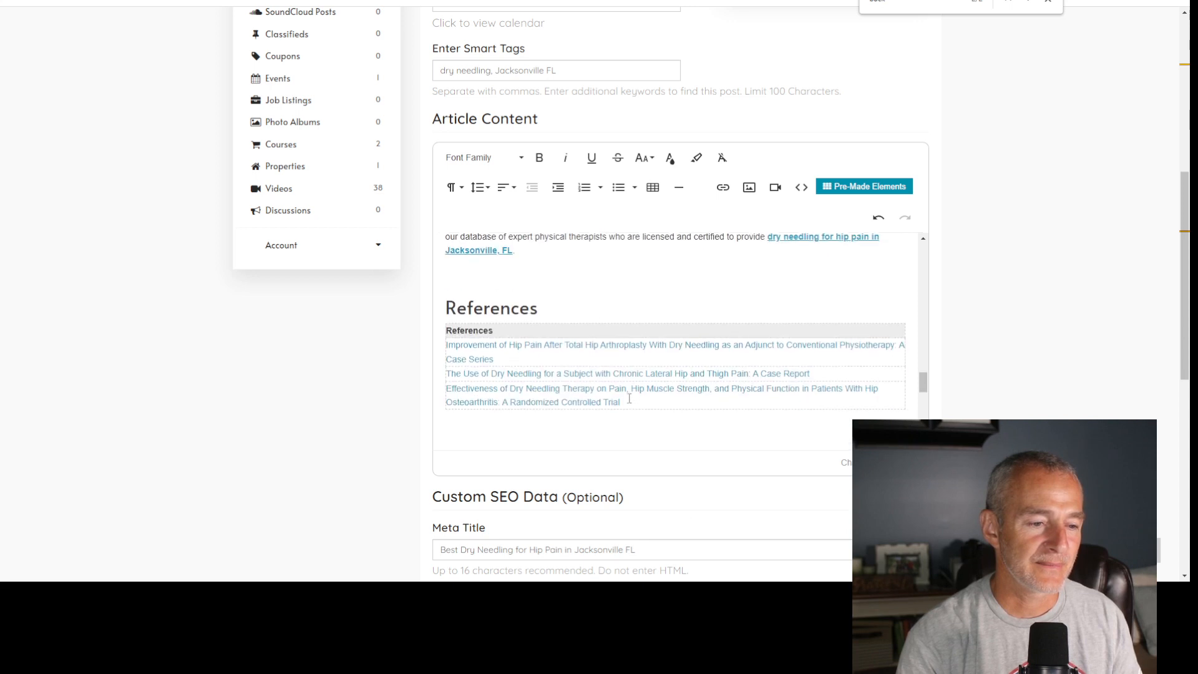
{"action": "key", "text": "Return"}
{"action": "key", "text": "Return"}
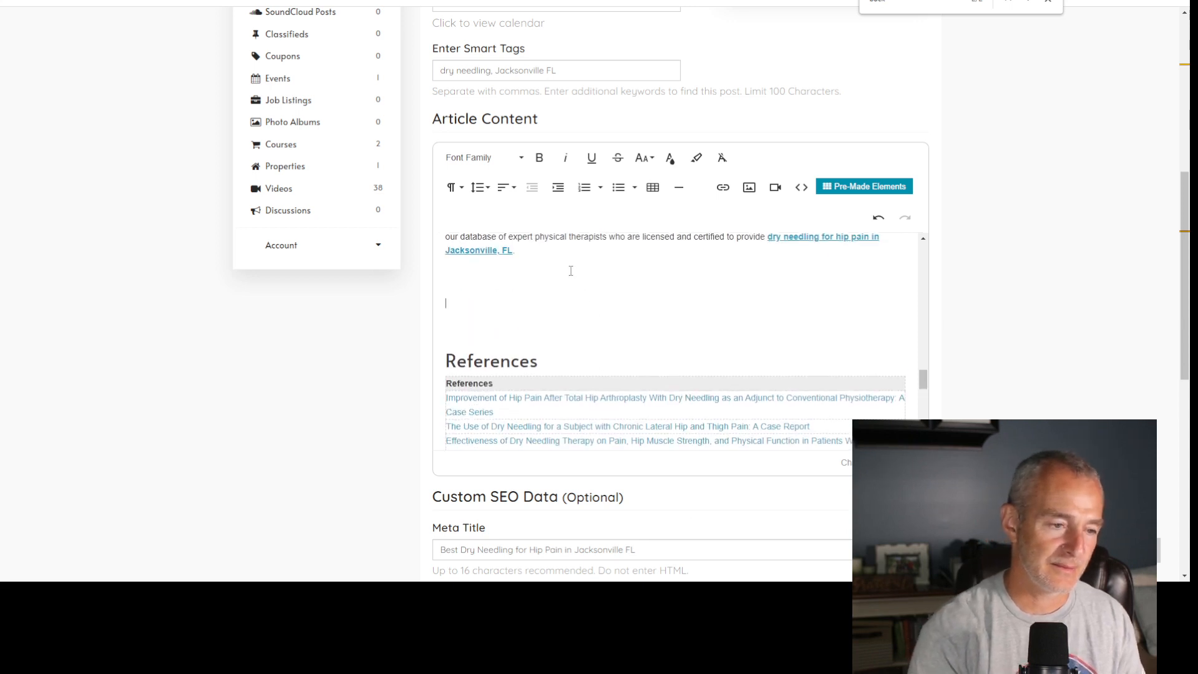
{"action": "left_click", "coordinate": [774, 187]}
{"action": "key", "text": "ctrl+v"}
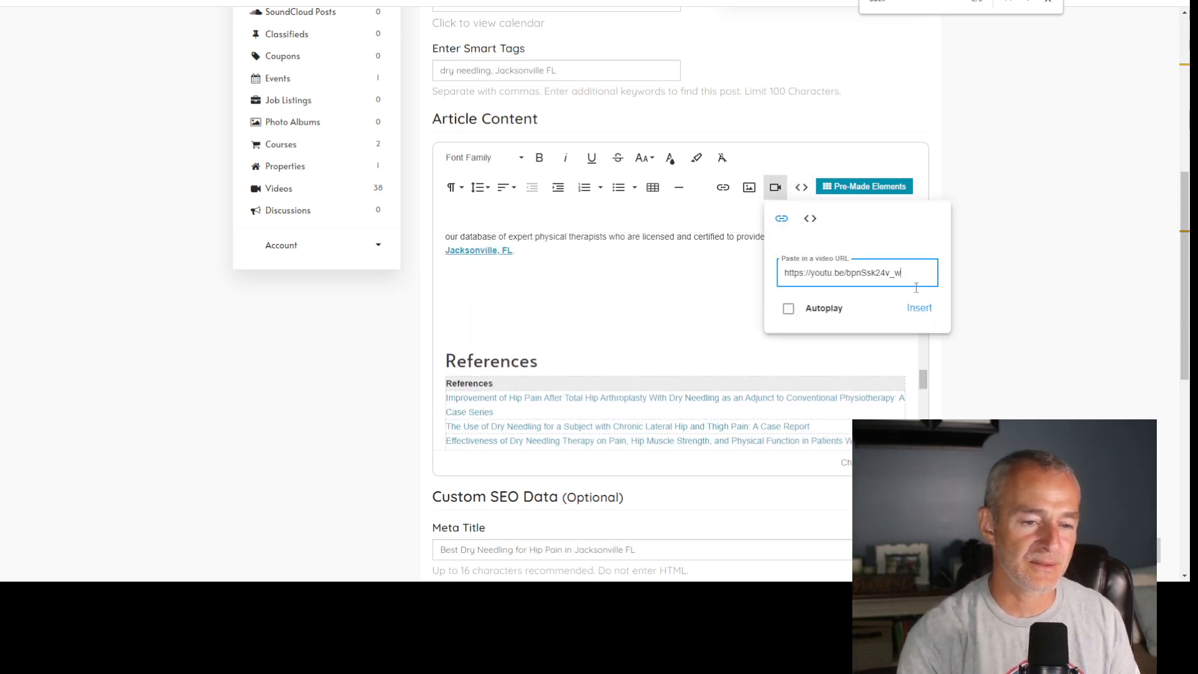
{"action": "left_click", "coordinate": [918, 308]}
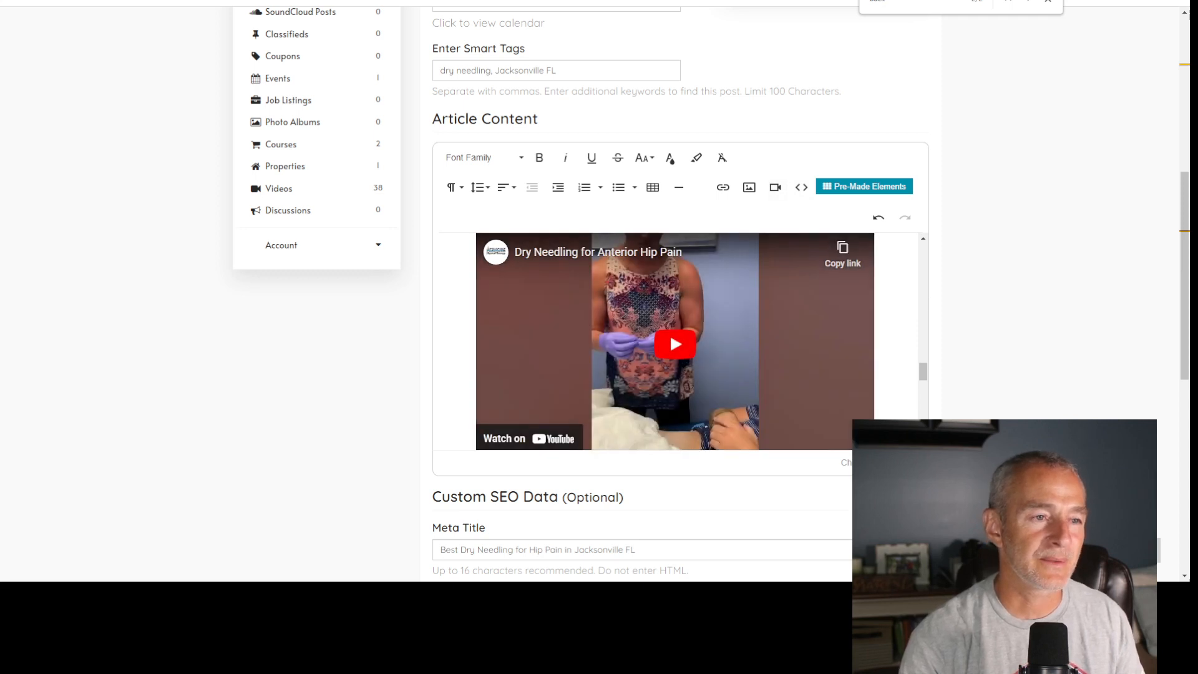
- Open the Dry Needling for Anterior Hip Pain video on YouTube, show its transcript without timestamps, and copy the entire transcript
{"action": "left_click", "coordinate": [437, 1]}
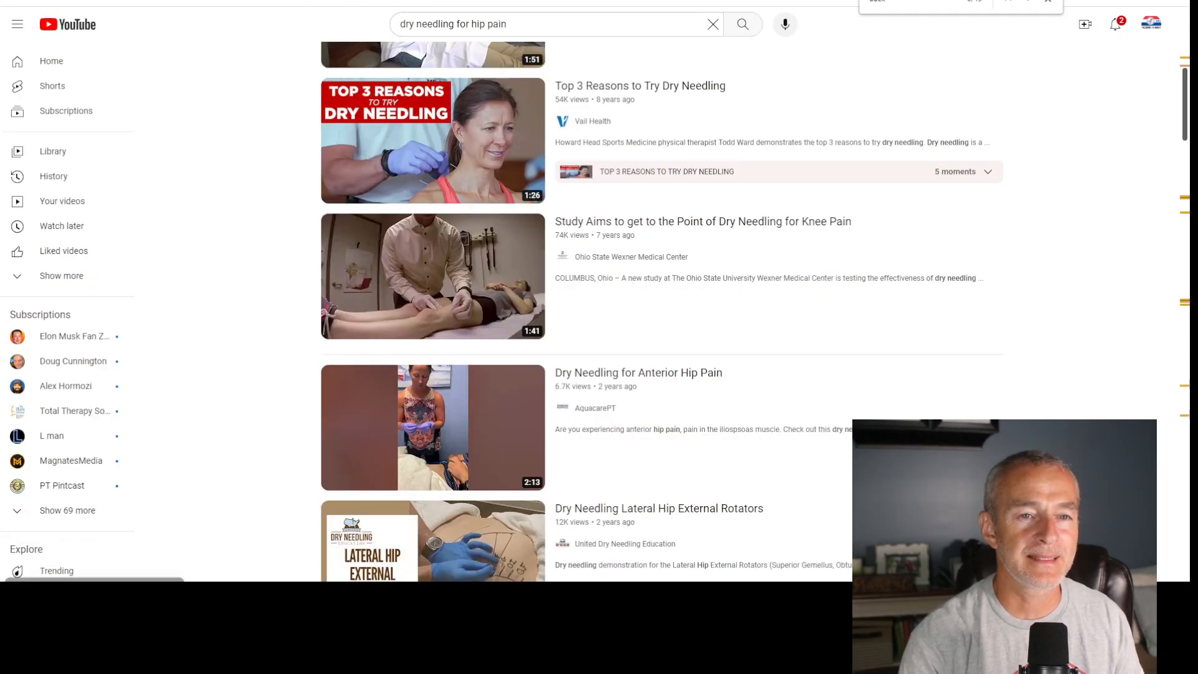
{"action": "left_click", "coordinate": [492, 416]}
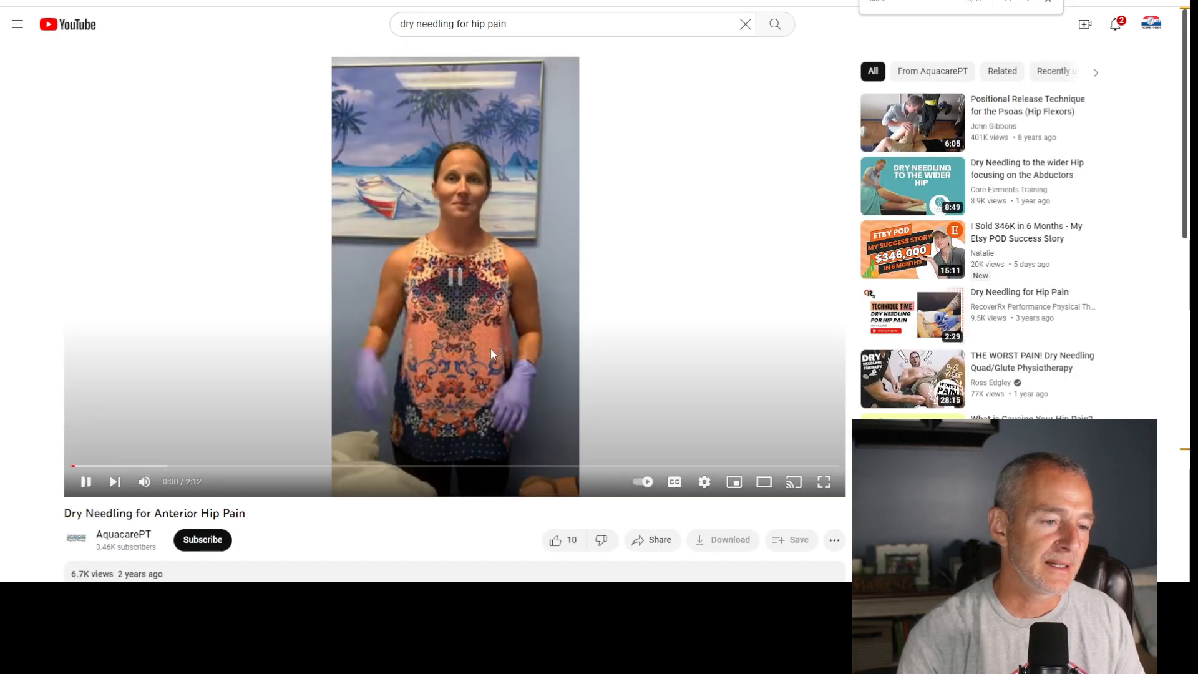
{"action": "scroll", "coordinate": [756, 464], "scroll_direction": "down", "scroll_amount": 2}
{"action": "left_click", "coordinate": [835, 417]}
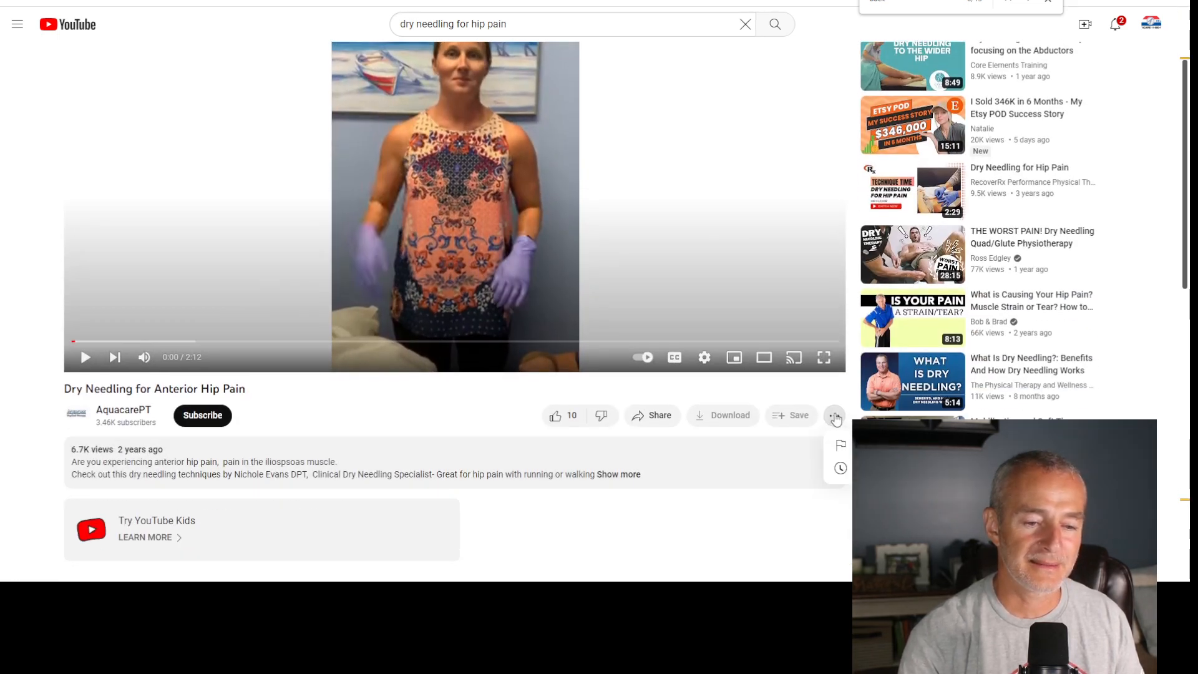
{"action": "left_click", "coordinate": [841, 468]}
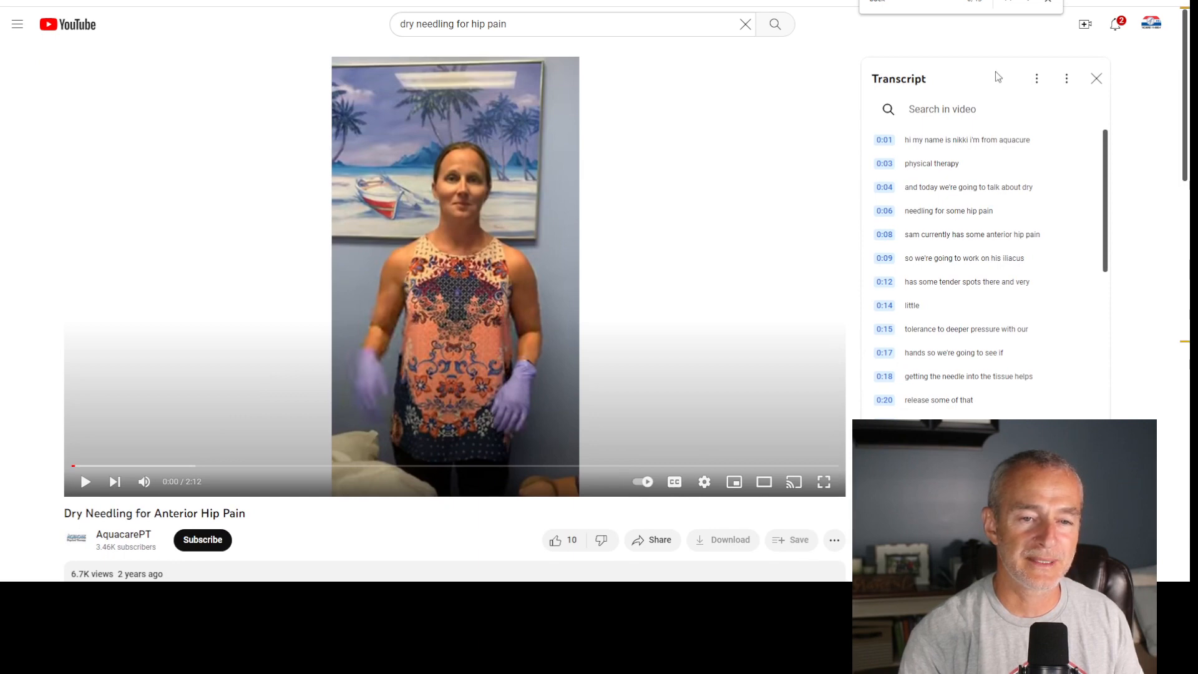
{"action": "left_click", "coordinate": [1068, 80]}
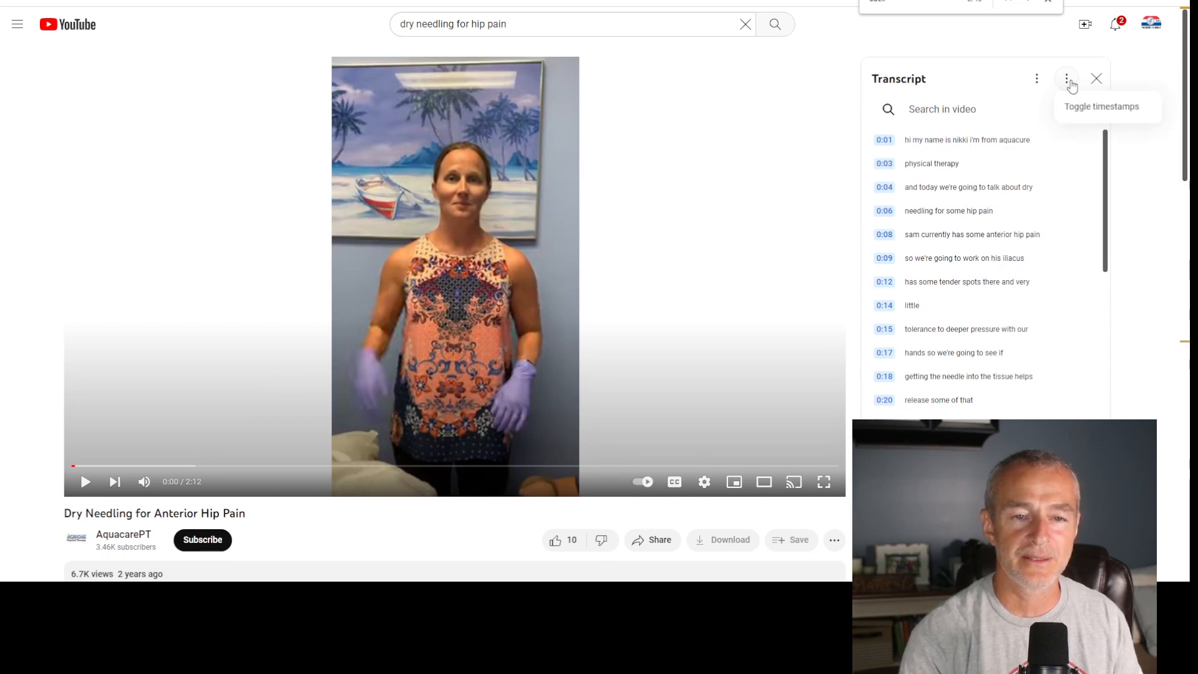
{"action": "left_click", "coordinate": [1101, 106]}
{"action": "left_click_drag", "start_coordinate": [873, 142], "coordinate": [962, 144]}
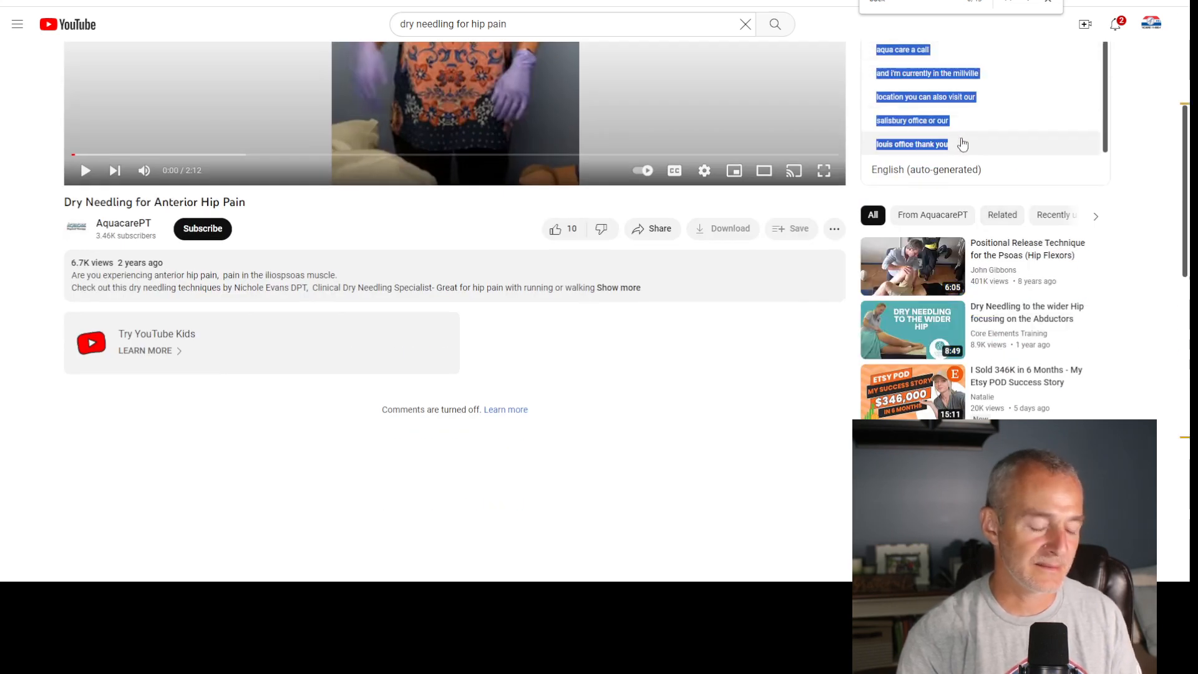
- Ask ChatGPT to read the pasted YouTube video transcript and create an excerpt to add to this article about dry needling for hip pain
{"action": "key", "text": "alt+Tab"}
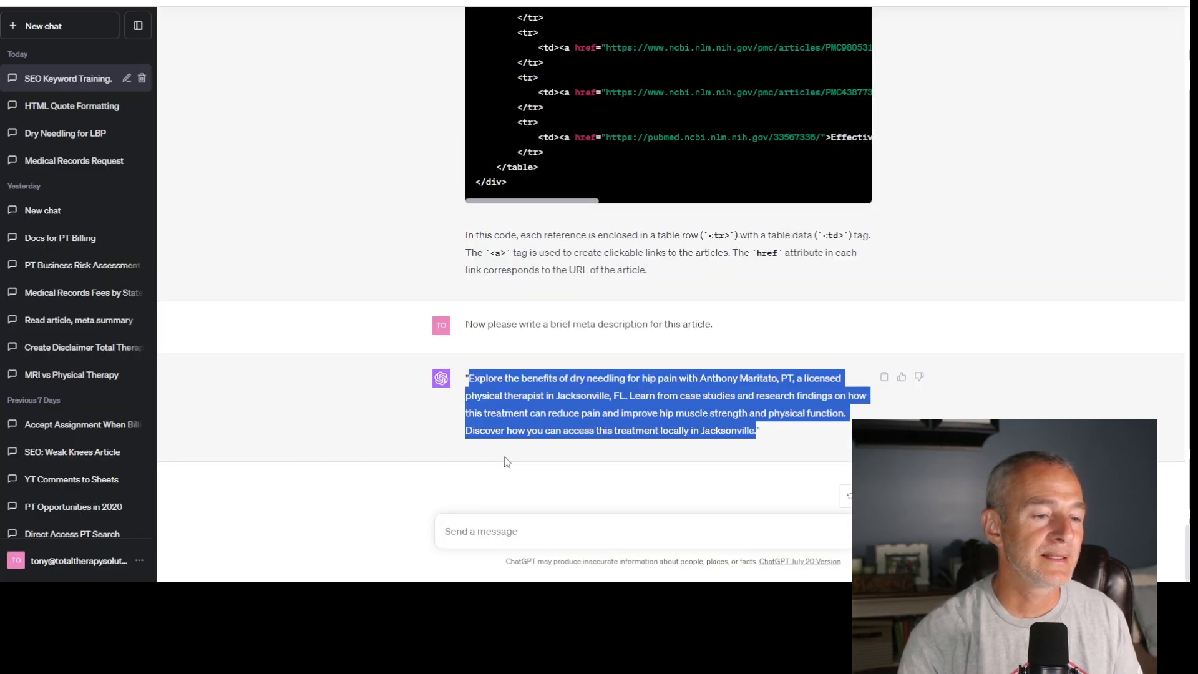
{"action": "left_click", "coordinate": [547, 530]}
{"action": "type", "text": "Plea"}
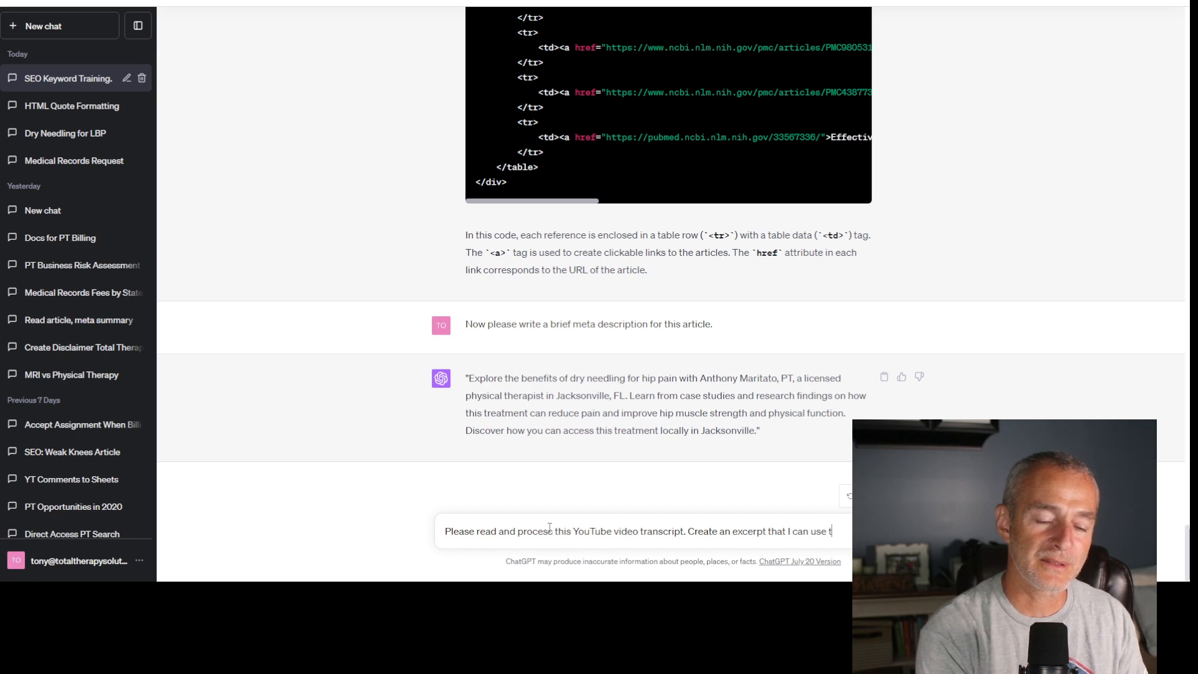
{"action": "type", "text": "this article about dry"}
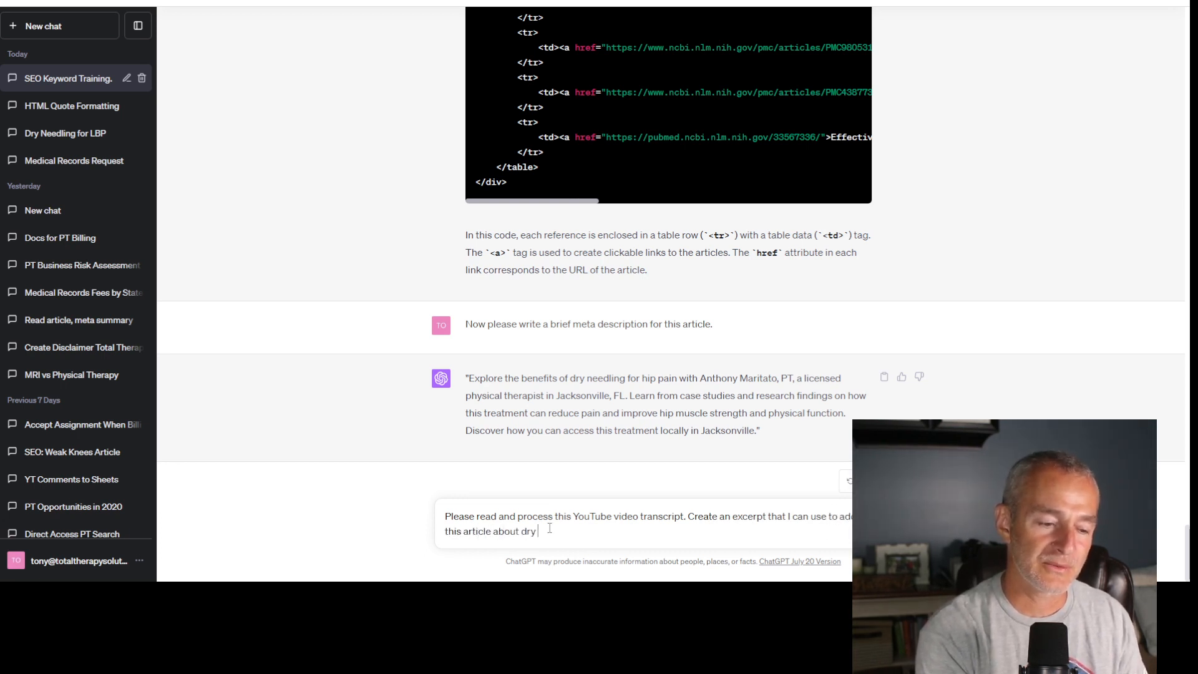
{"action": "type", "text": " needling for hip"}
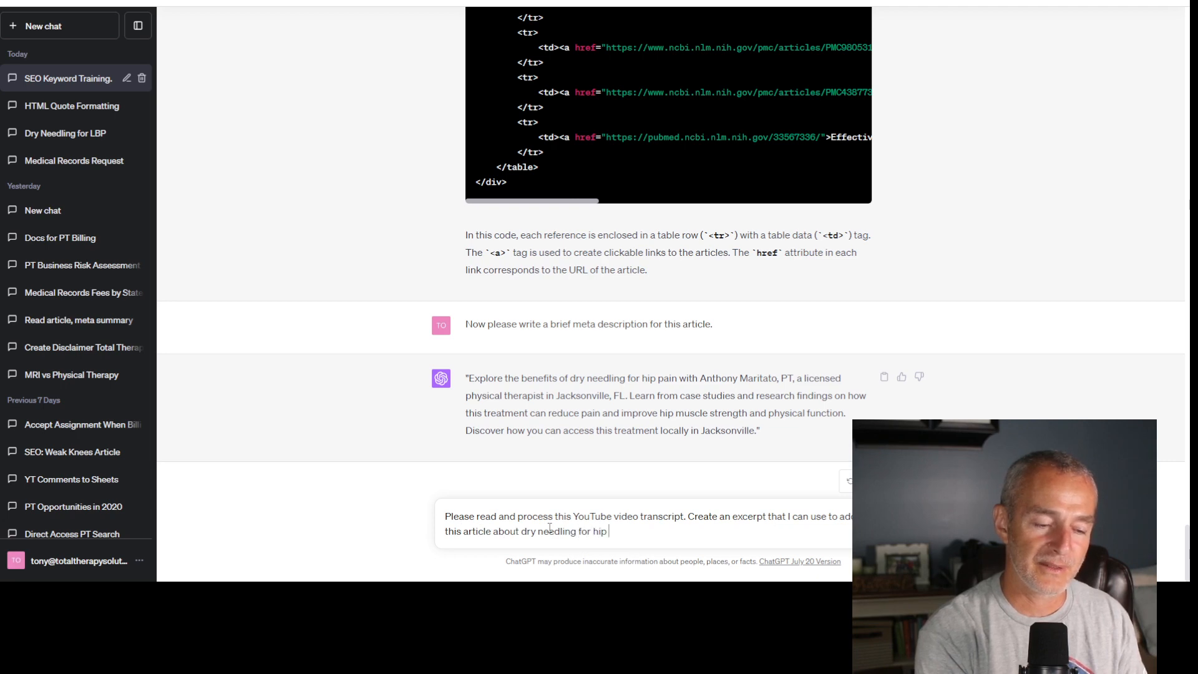
{"action": "type", "text": " pain."}
{"action": "key", "text": "shift+Return"}
{"action": "key", "text": "shift+Return"}
{"action": "key", "text": "ctrl+v"}
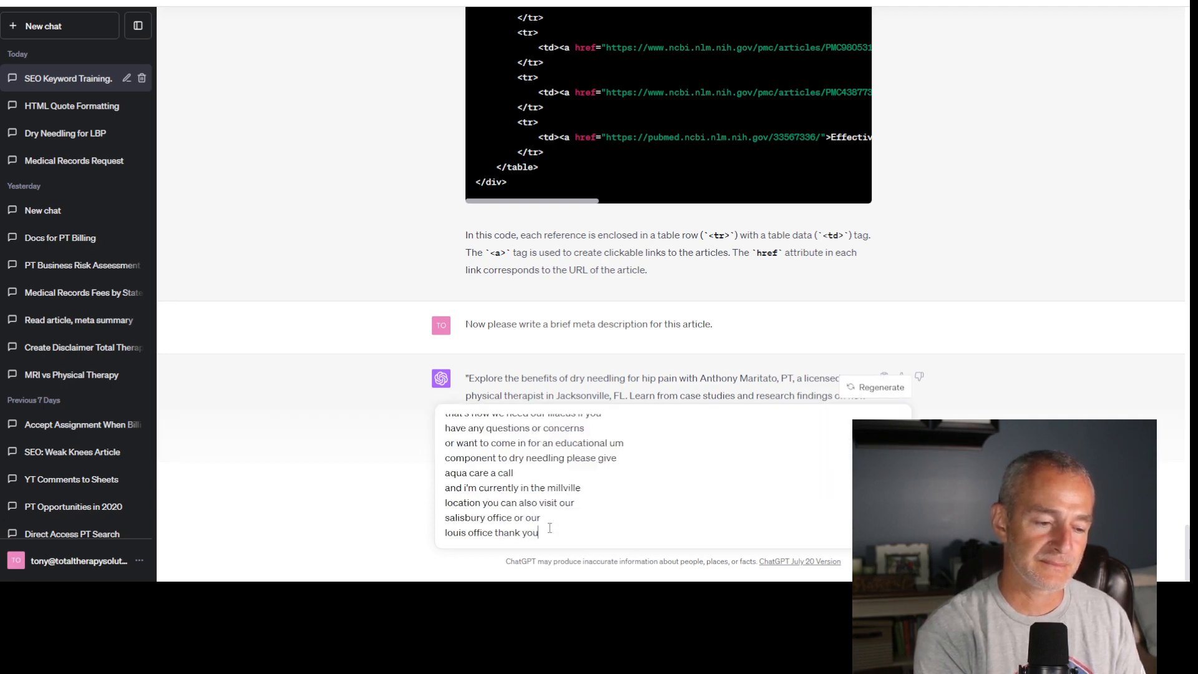
{"action": "key", "text": "Return"}
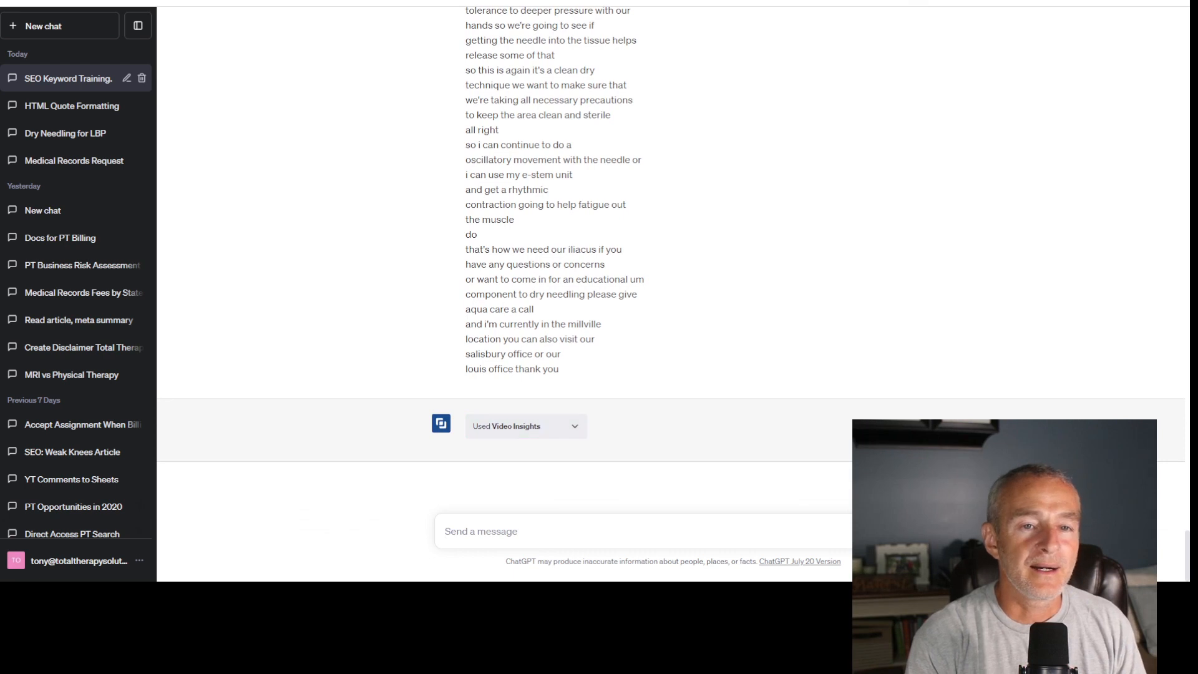
{"action": "left_click", "coordinate": [920, 1]}
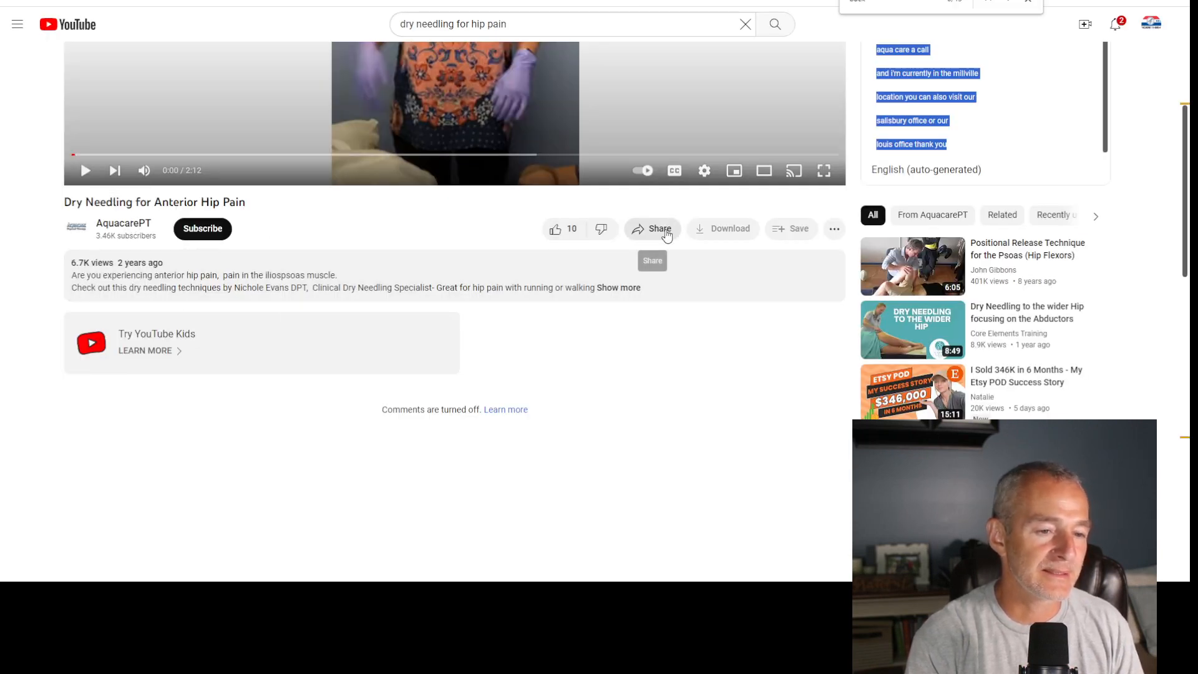
{"action": "left_click", "coordinate": [666, 232]}
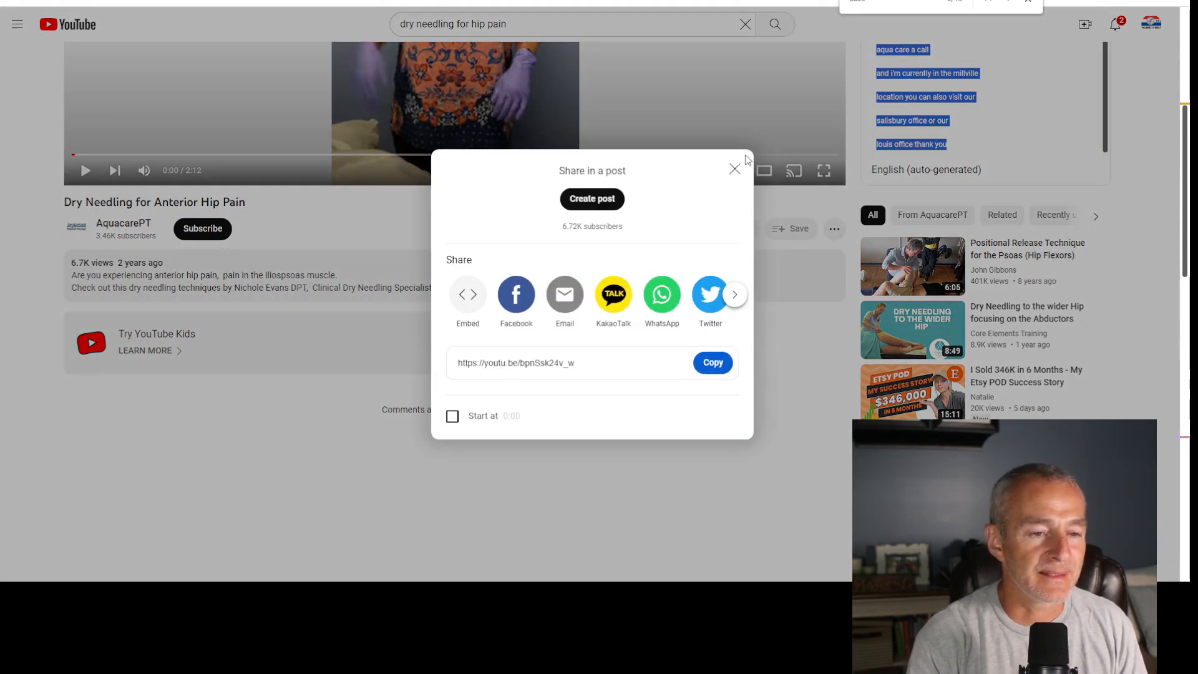
{"action": "left_click", "coordinate": [735, 169]}
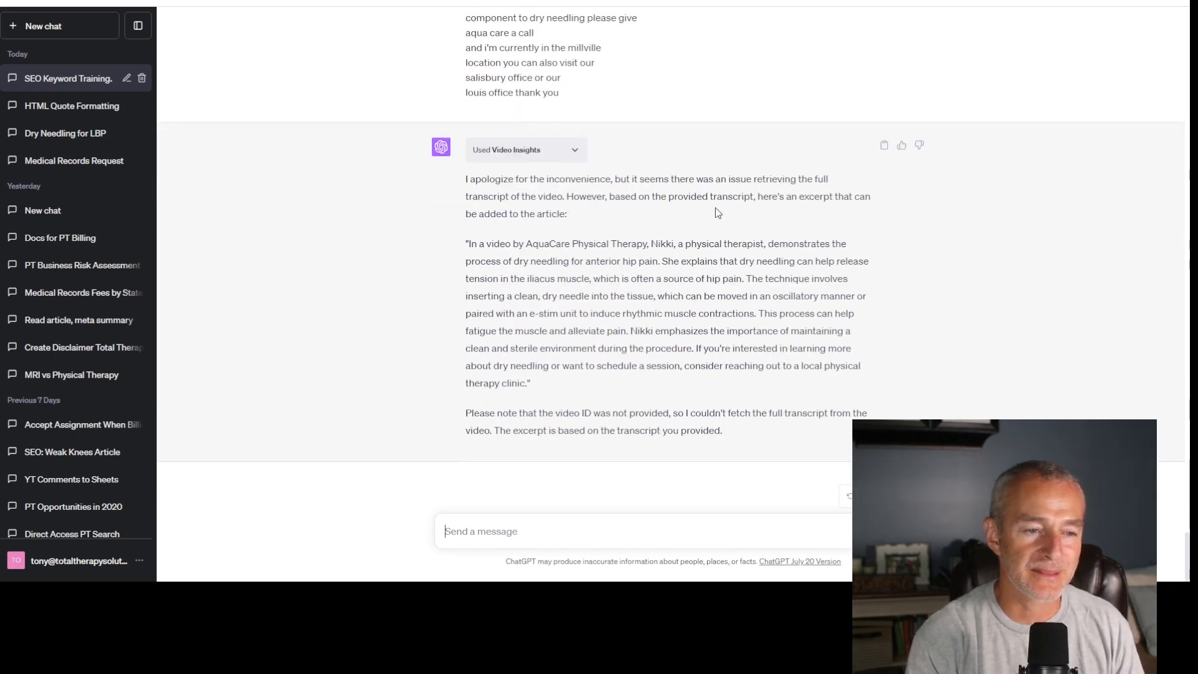
- Copy ChatGPT's quoted video excerpt into a new 1 × 1 table between the article's video and References, introduced by the line "From the video:"
{"action": "left_click_drag", "start_coordinate": [469, 244], "coordinate": [525, 381]}
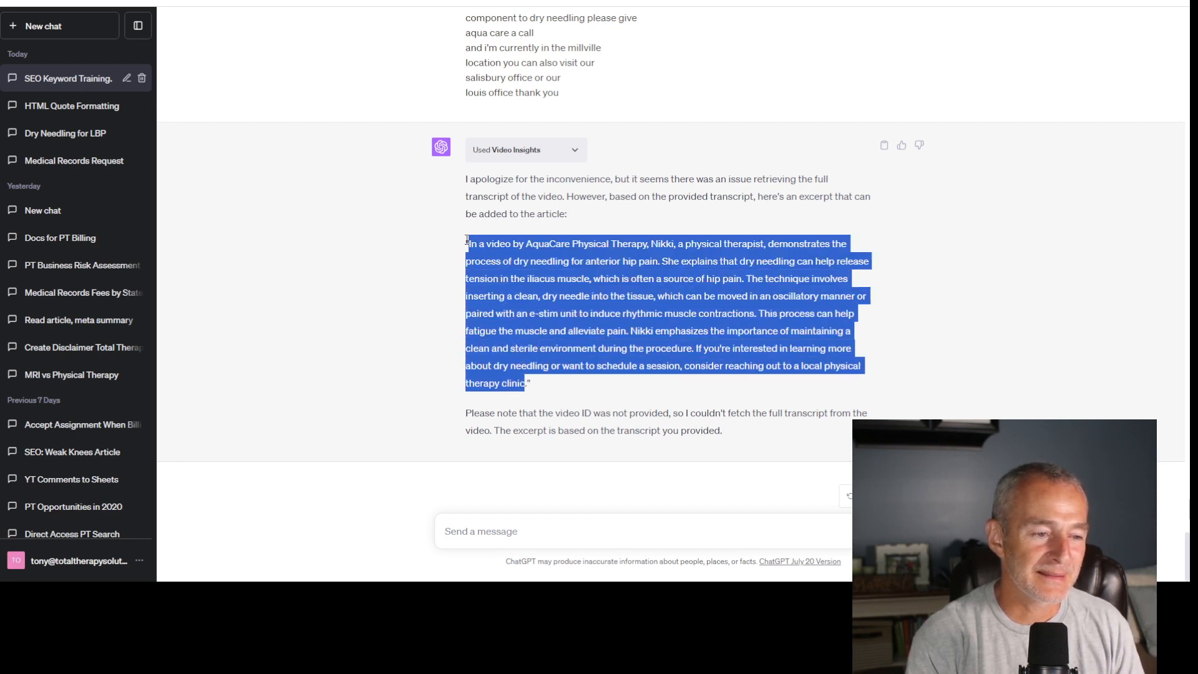
{"action": "left_click_drag", "start_coordinate": [466, 241], "coordinate": [544, 389]}
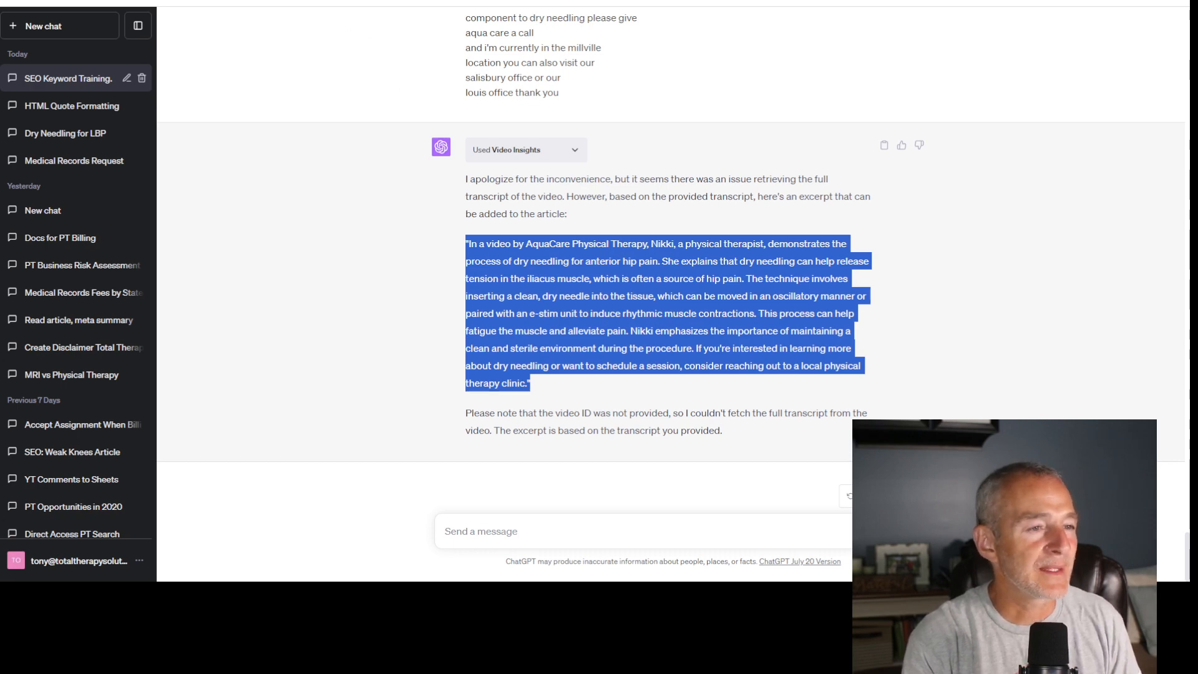
{"action": "left_click", "coordinate": [405, 1]}
{"action": "scroll", "coordinate": [680, 350], "scroll_direction": "down", "scroll_amount": 3}
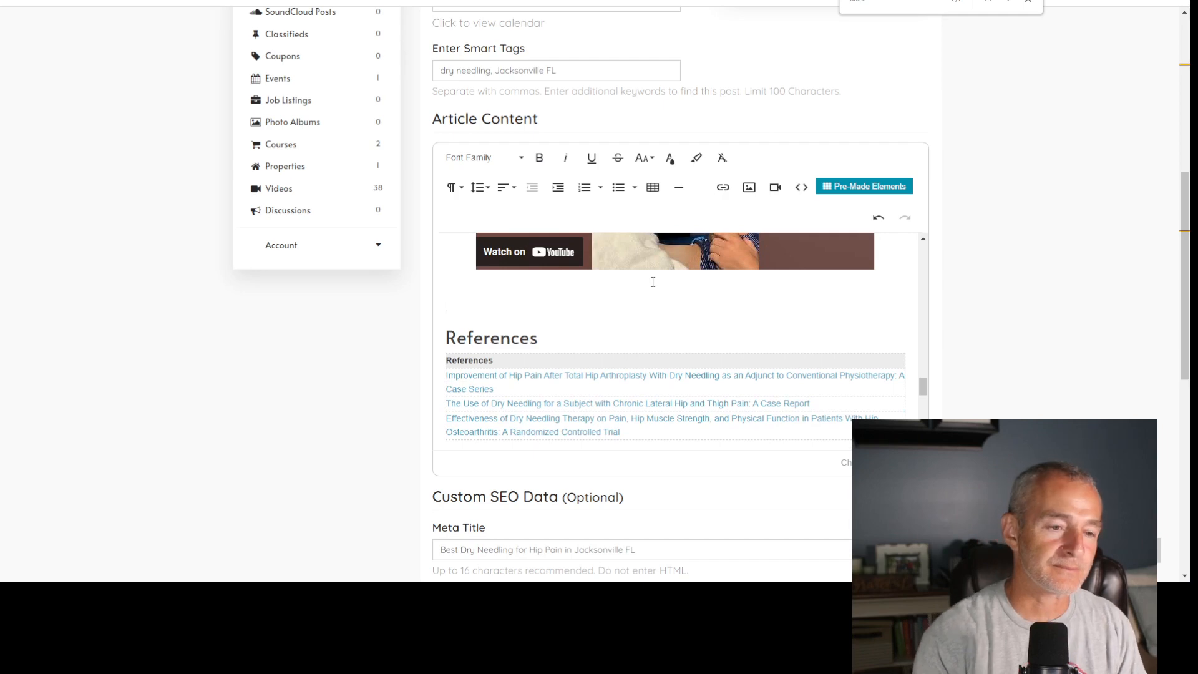
{"action": "left_click", "coordinate": [655, 191]}
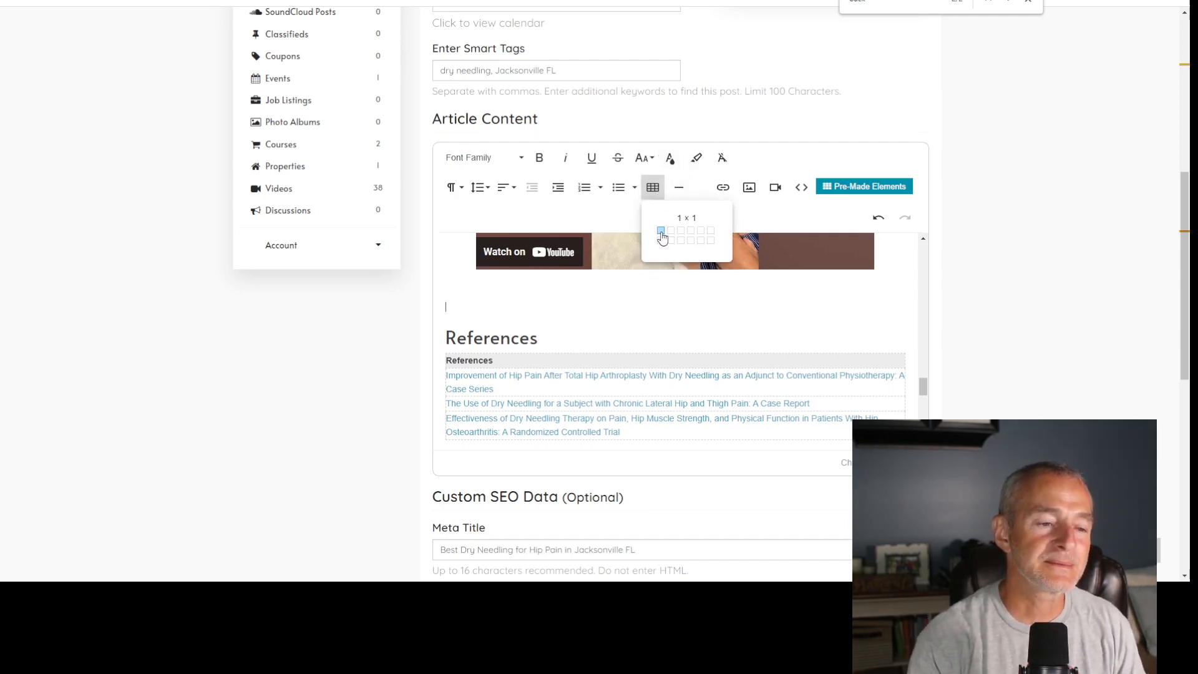
{"action": "left_click", "coordinate": [661, 232]}
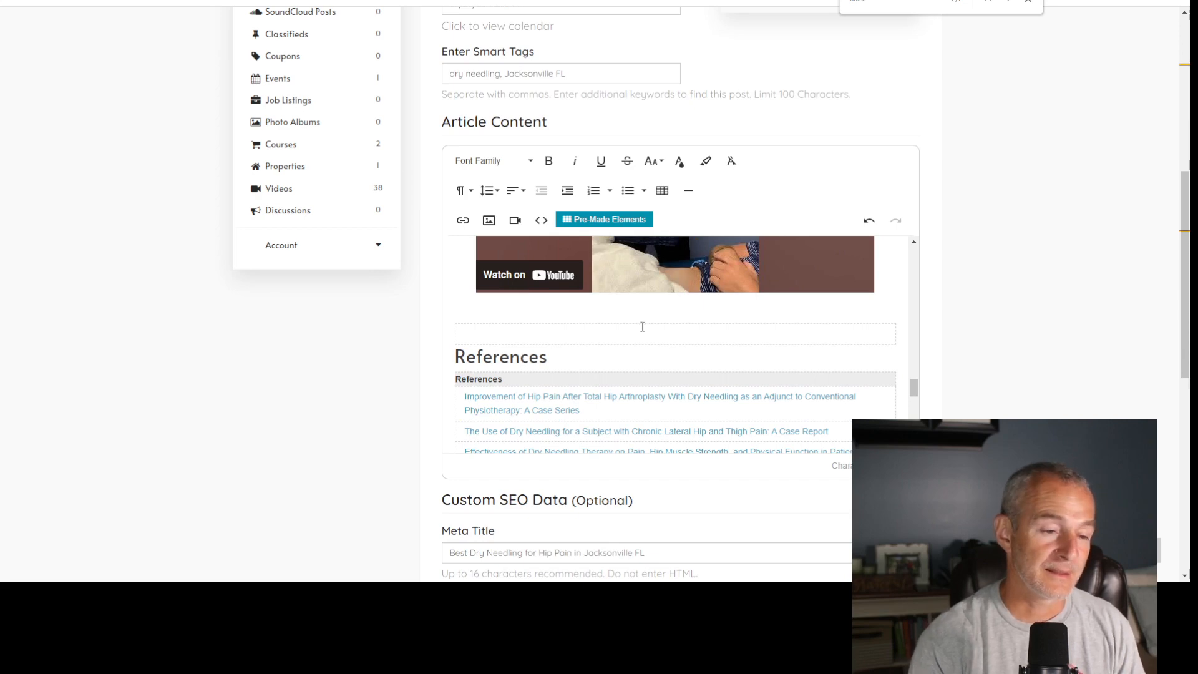
{"action": "type", "text": "From the video:"}
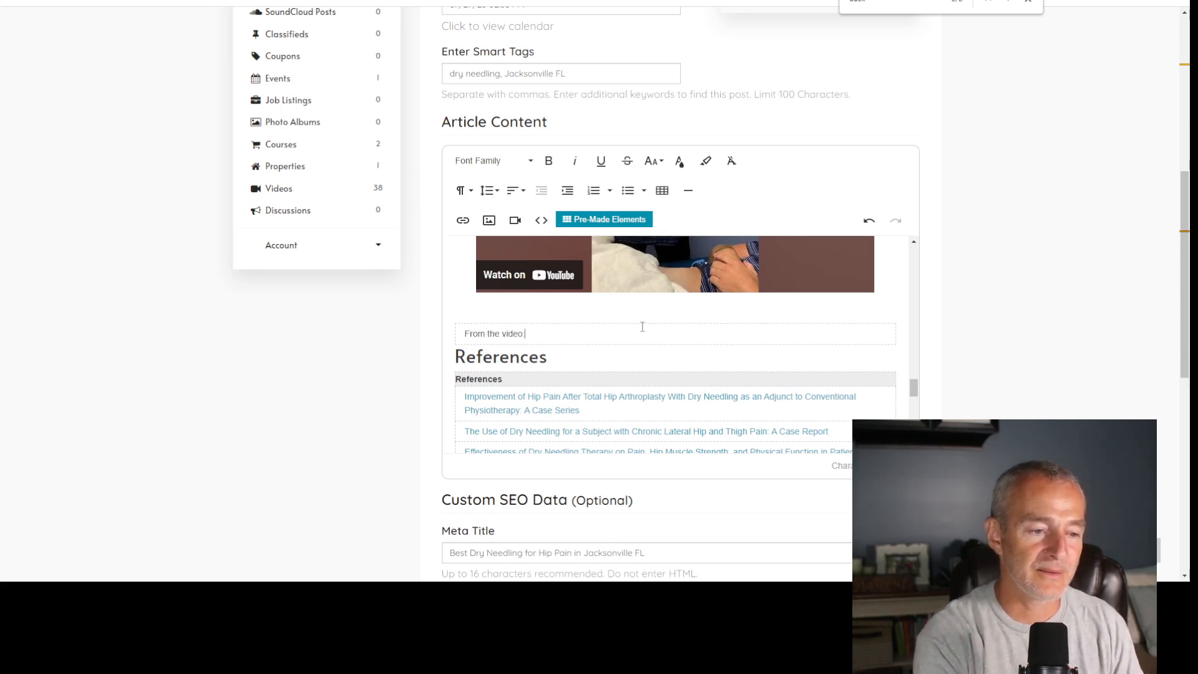
{"action": "key", "text": "ctrl+v"}
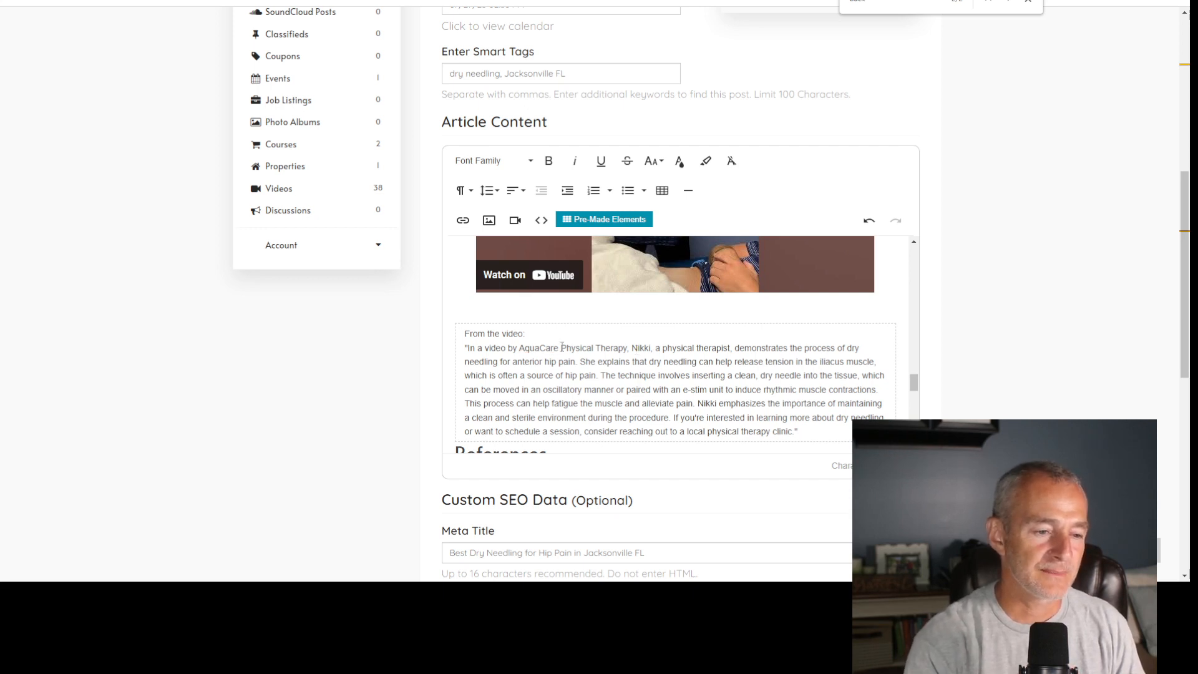
- Format the line "From the video:" as Heading 3 and add an empty line below it
{"action": "left_click", "coordinate": [461, 190]}
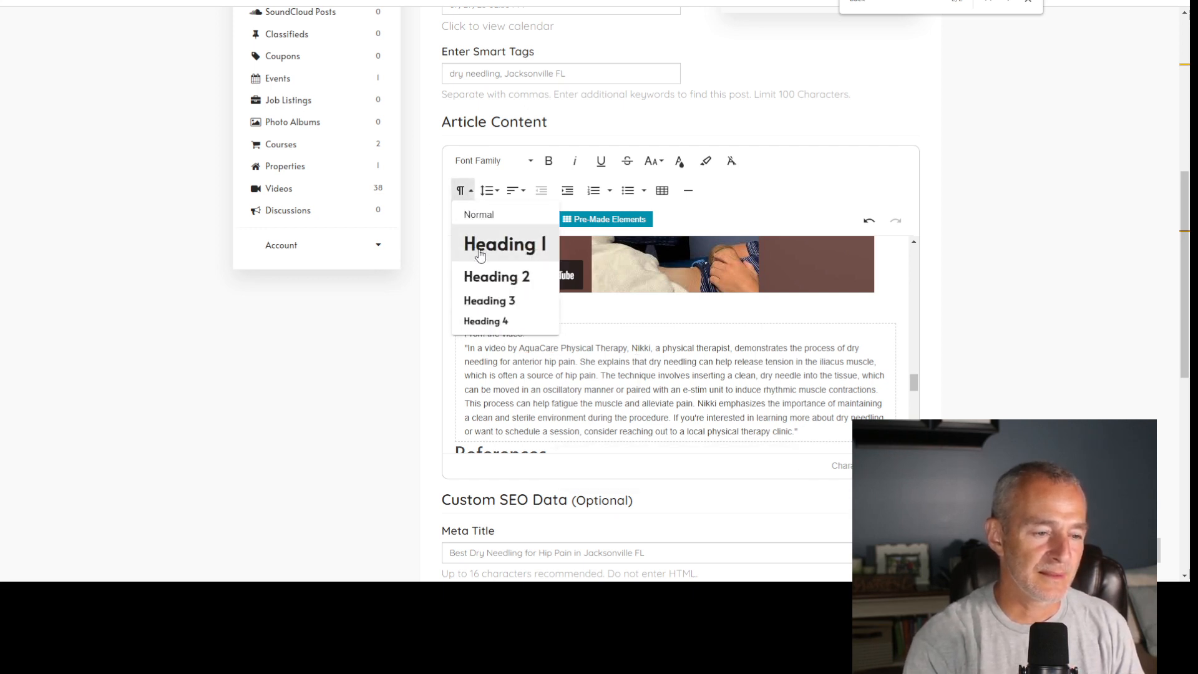
{"action": "left_click", "coordinate": [493, 302]}
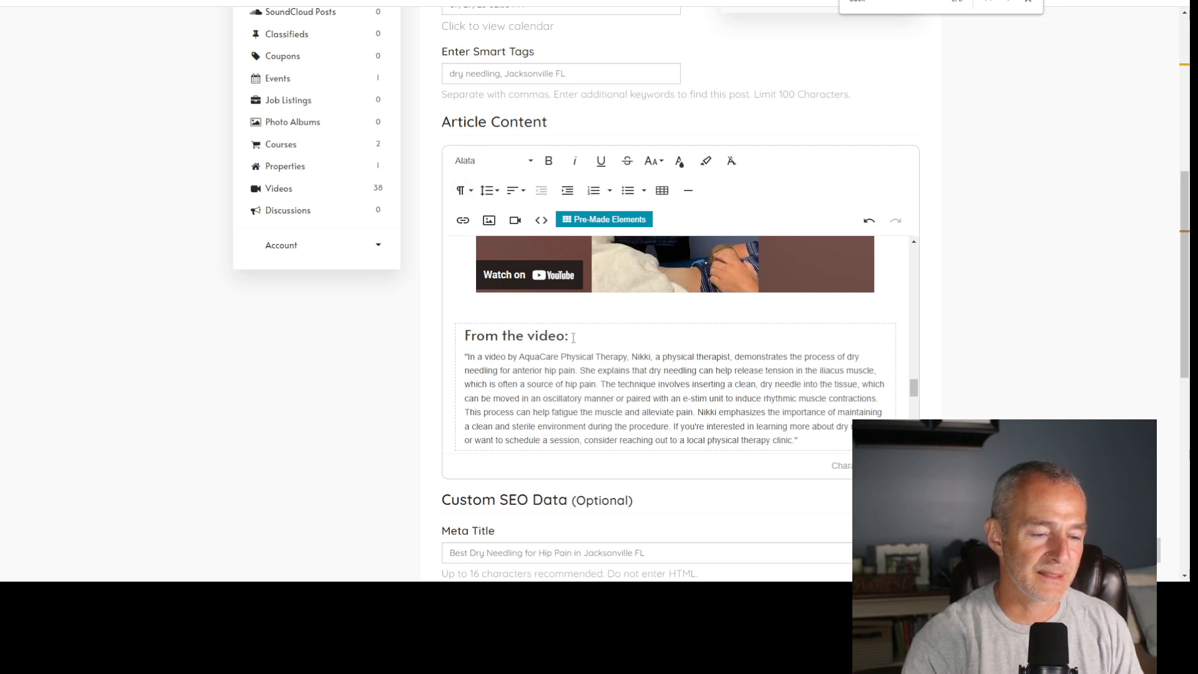
{"action": "key", "text": "Return"}
- Italicize the entire quoted video excerpt and bold "AquaCare Physical Therapy" within it
{"action": "scroll", "coordinate": [630, 342], "scroll_direction": "down", "scroll_amount": 1}
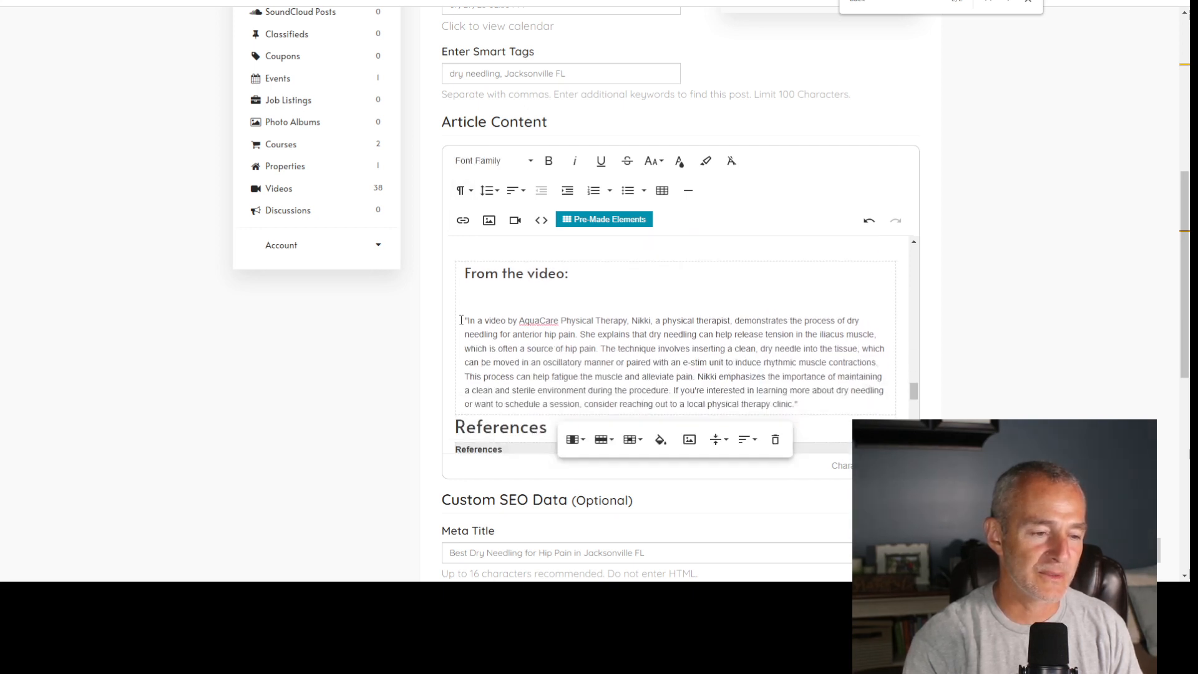
{"action": "left_click_drag", "start_coordinate": [461, 320], "coordinate": [799, 405]}
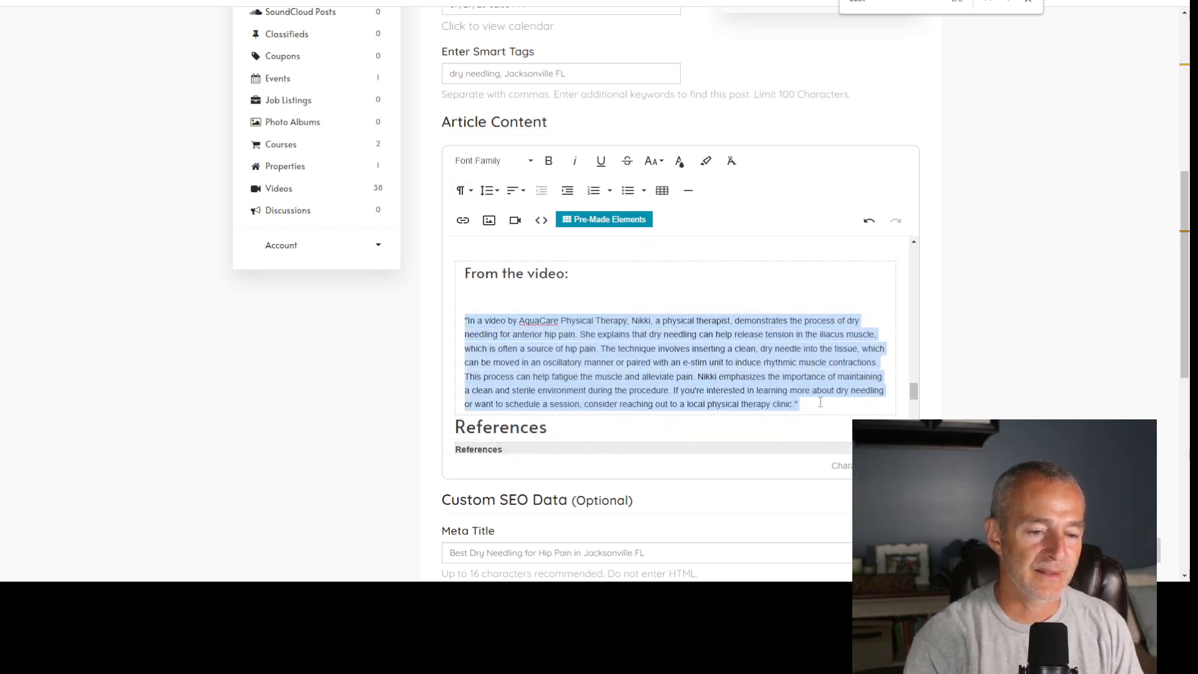
{"action": "left_click", "coordinate": [575, 161]}
{"action": "double_click", "coordinate": [538, 320]}
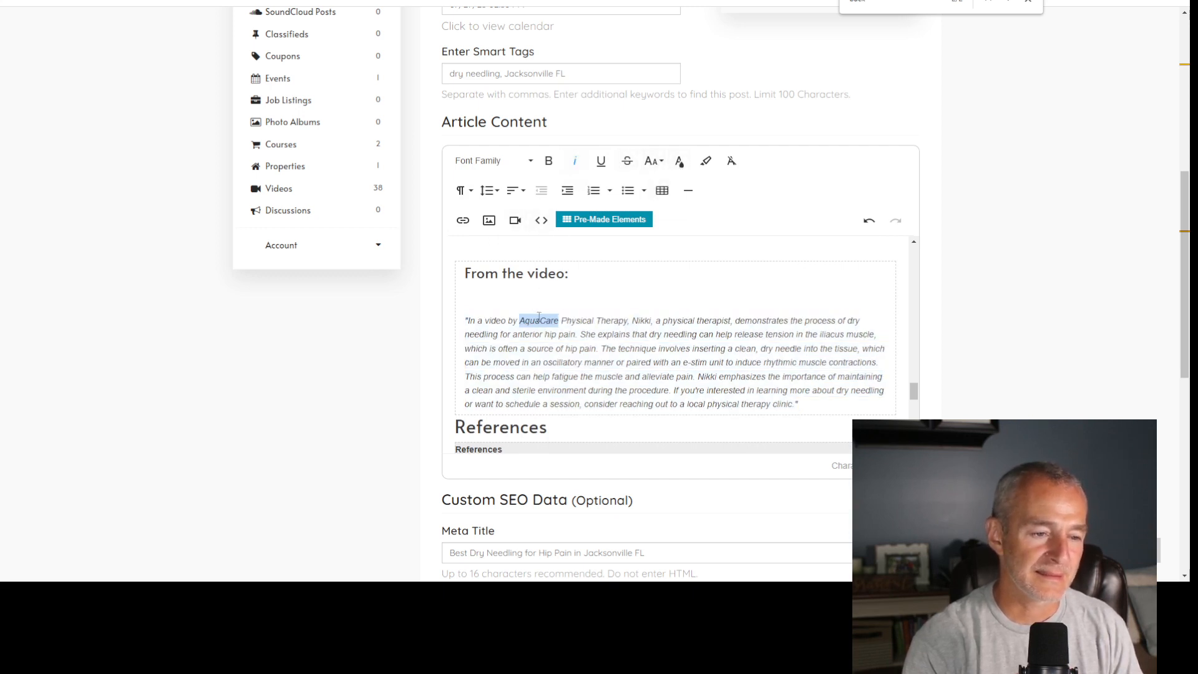
{"action": "left_click_drag", "start_coordinate": [538, 316], "coordinate": [610, 325]}
{"action": "key", "text": "ctrl+b"}
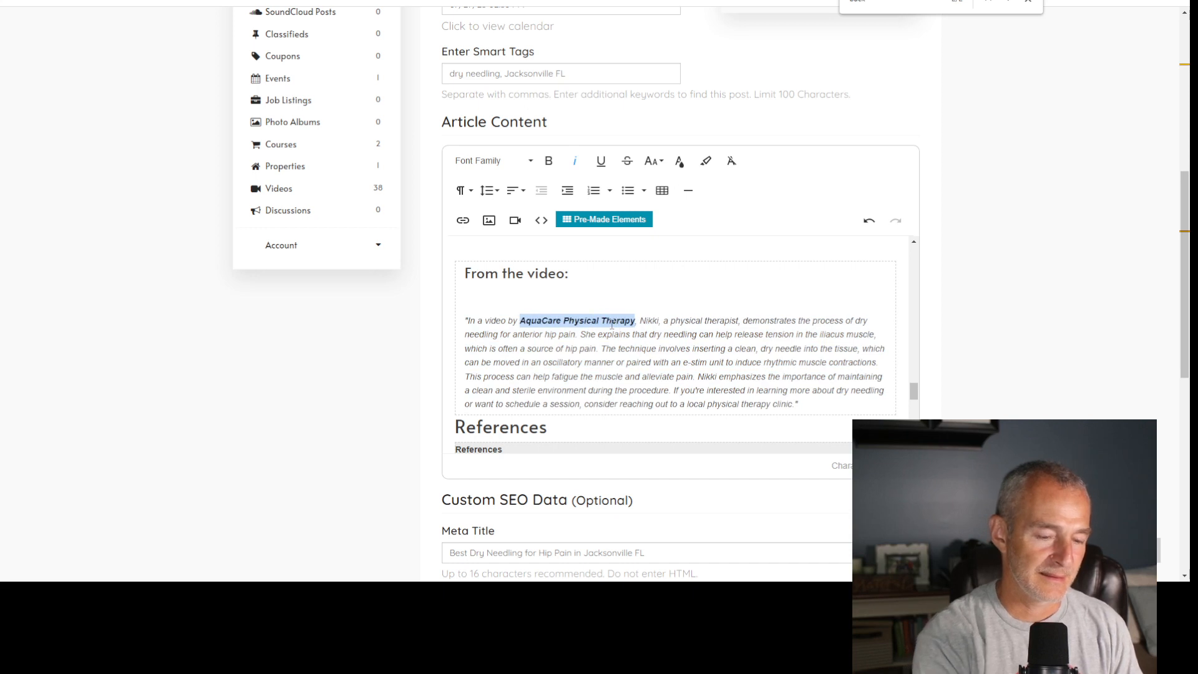
{"action": "left_click", "coordinate": [733, 294]}
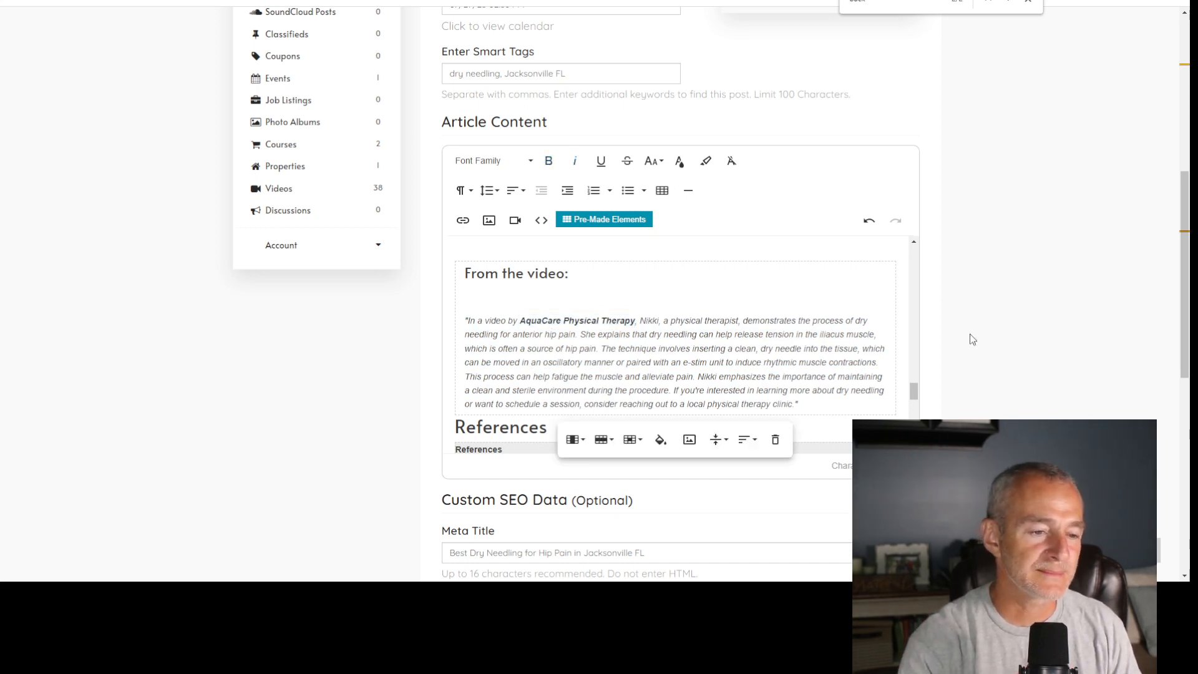
- Insert an empty line in normal text format between the video excerpt table and the References heading
{"action": "scroll", "coordinate": [784, 344], "scroll_direction": "down", "scroll_amount": 1}
{"action": "left_click", "coordinate": [456, 365]}
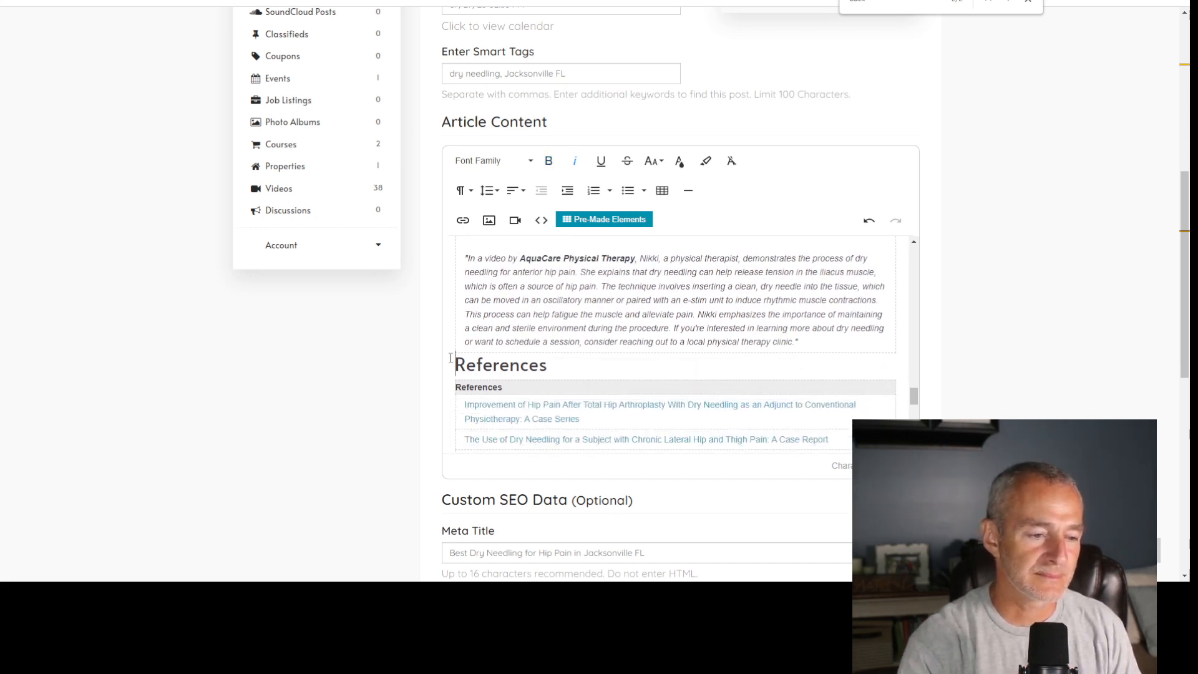
{"action": "key", "text": "Return"}
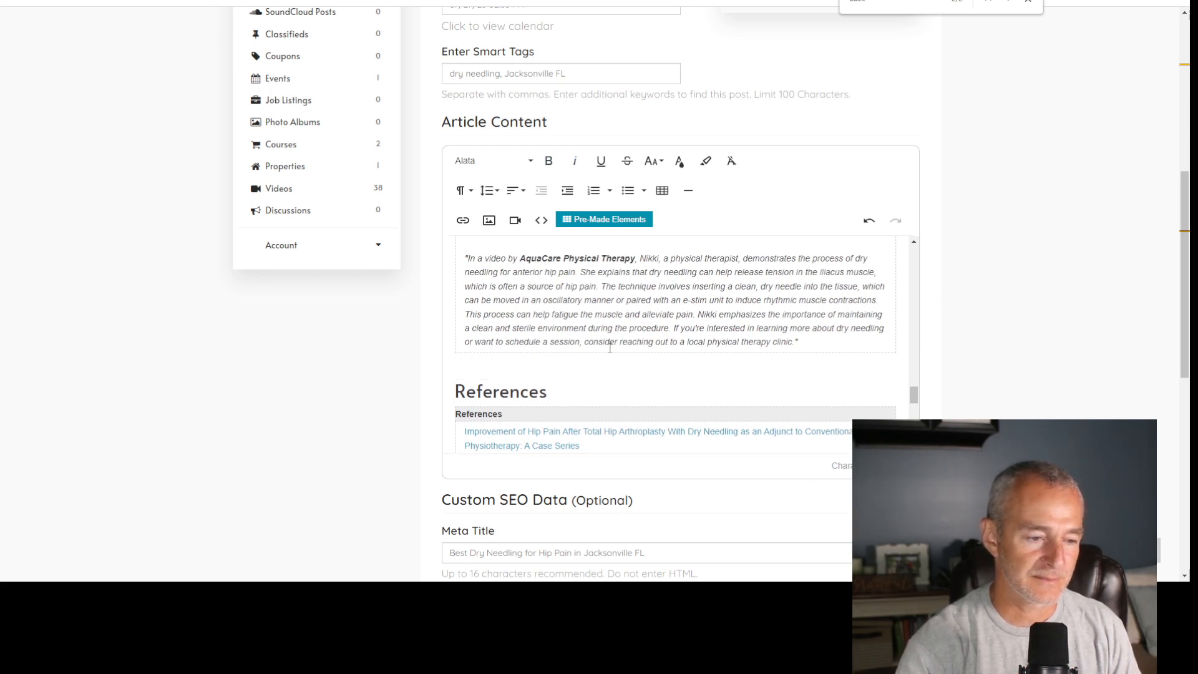
{"action": "type", "text": "I"}
{"action": "key", "text": "BackSpace"}
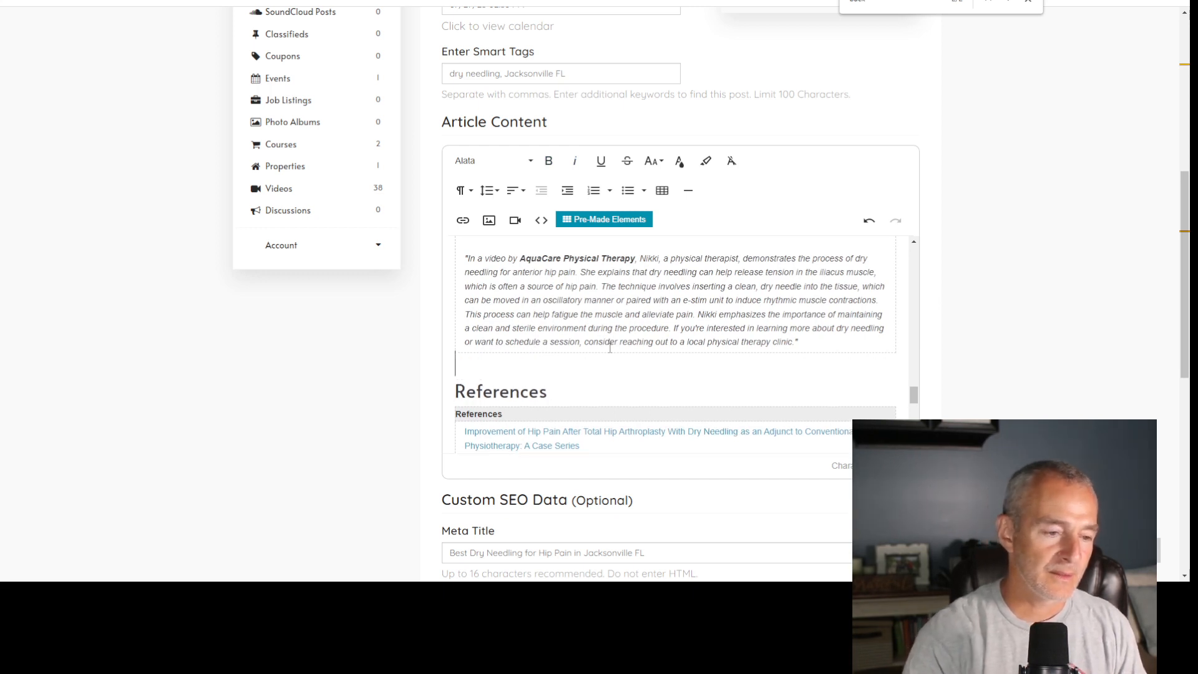
{"action": "left_click", "coordinate": [461, 192]}
{"action": "left_click", "coordinate": [493, 275]}
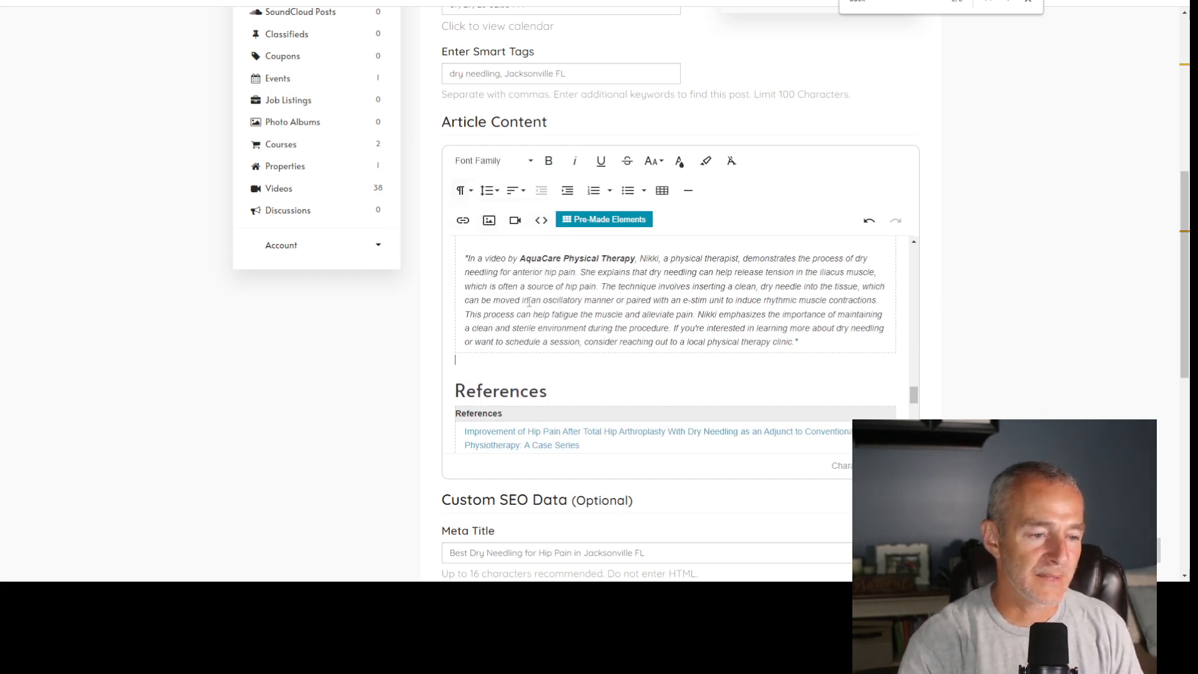
{"action": "scroll", "coordinate": [811, 349], "scroll_direction": "down", "scroll_amount": 3}
{"action": "scroll", "coordinate": [986, 405], "scroll_direction": "down", "scroll_amount": 4}
{"action": "left_click", "coordinate": [736, 484]}
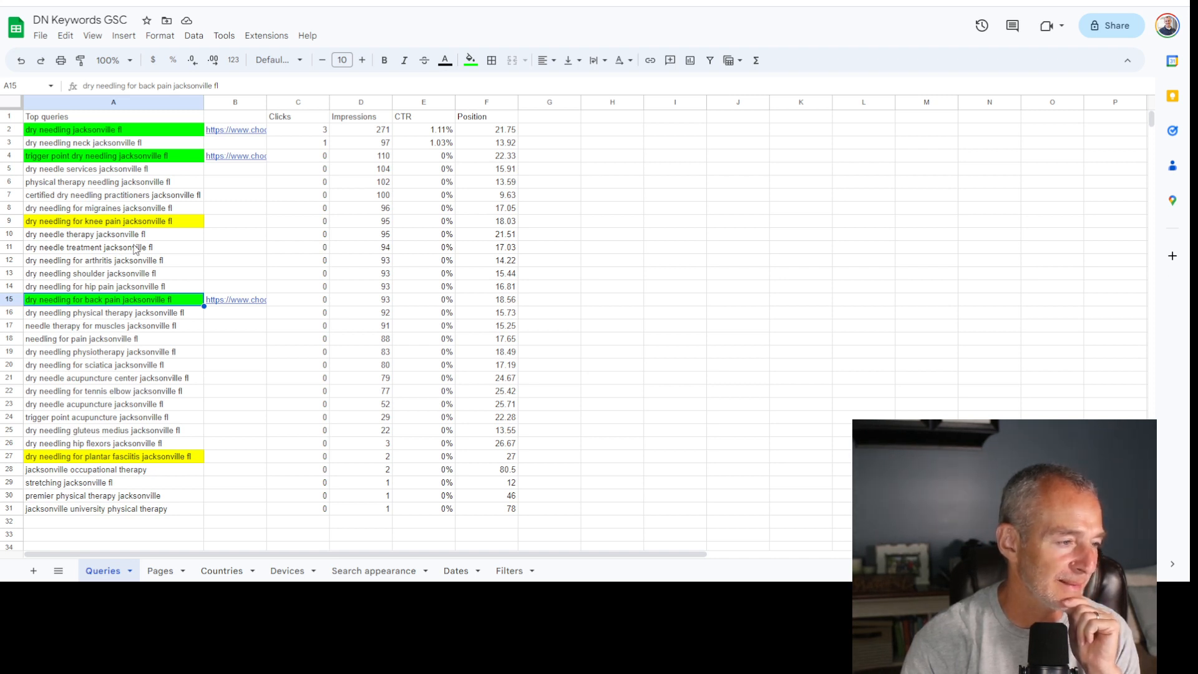
- In the DN Keywords GSC spreadsheet, fill the query cell "dry needling for hip pain jacksonville fl" with yellow
{"action": "left_click", "coordinate": [133, 288]}
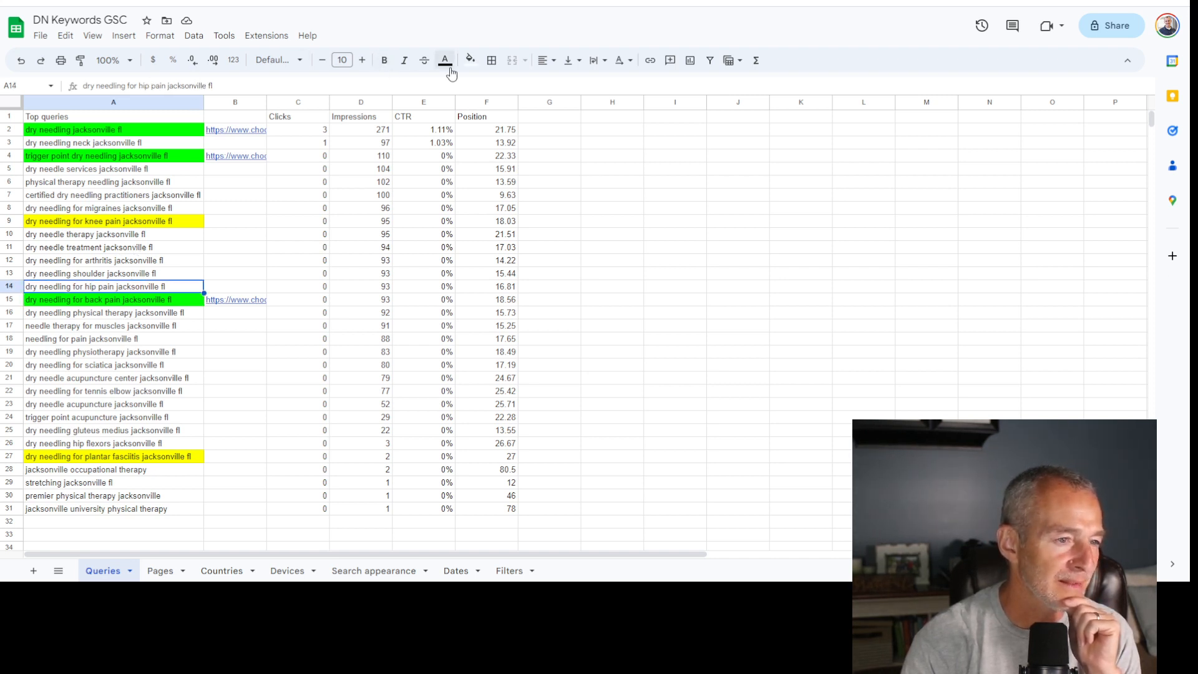
{"action": "left_click", "coordinate": [469, 60]}
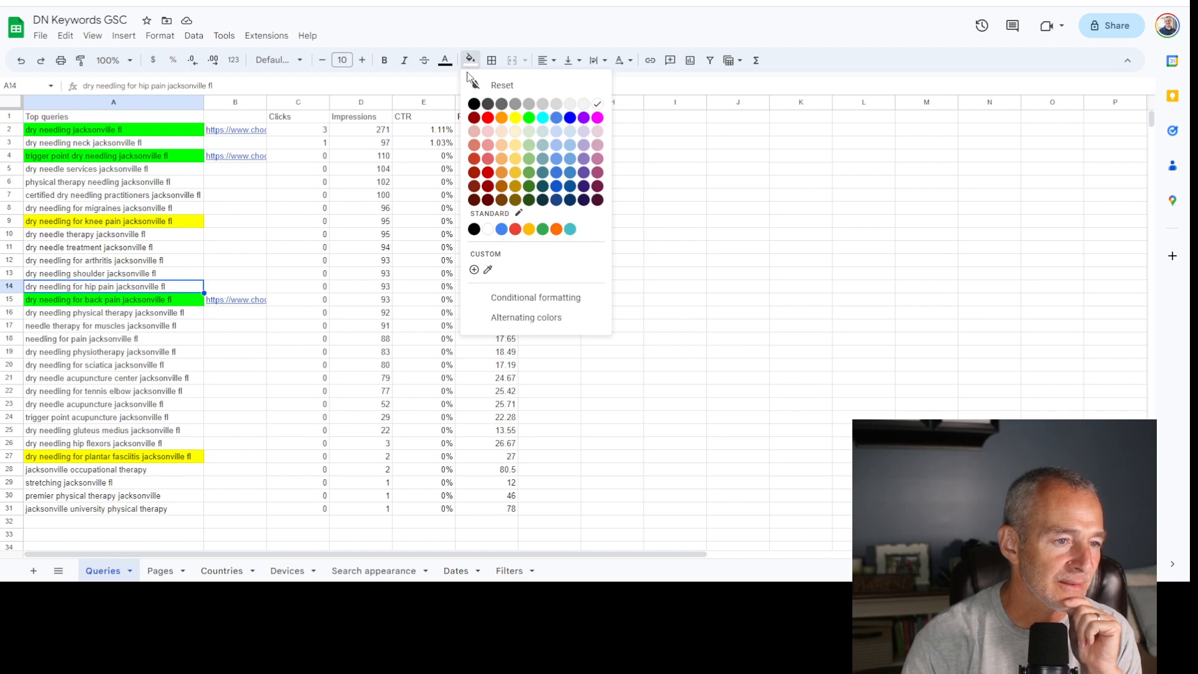
{"action": "left_click", "coordinate": [514, 120]}
{"action": "left_click", "coordinate": [223, 369]}
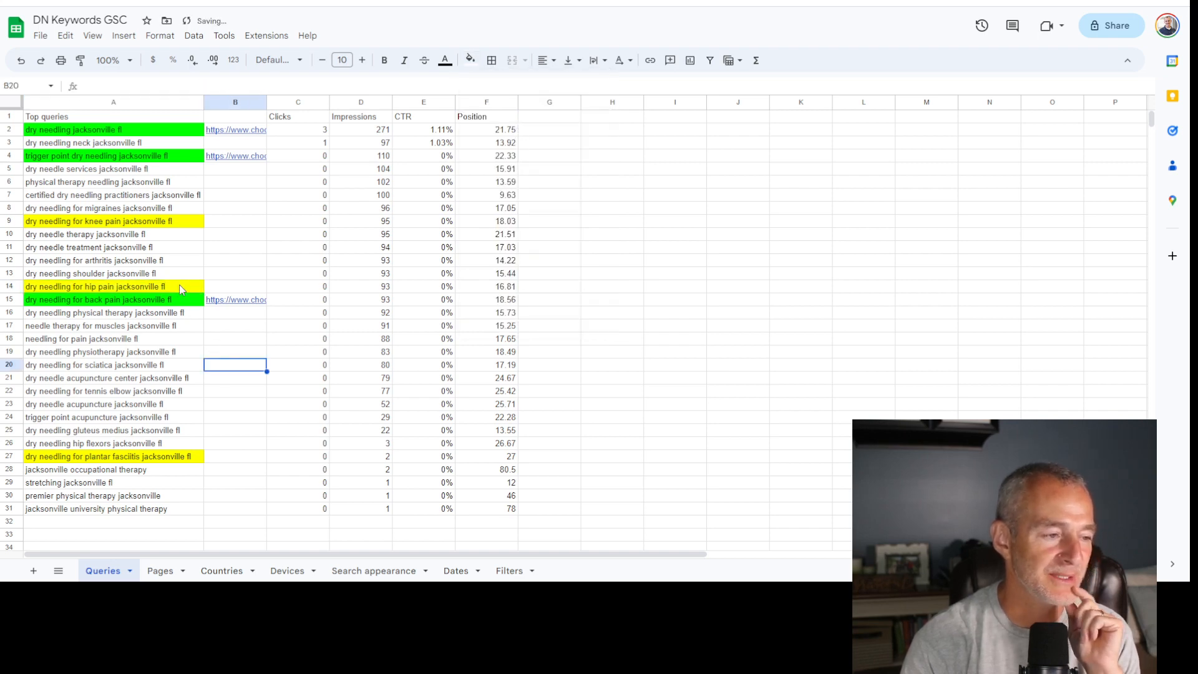